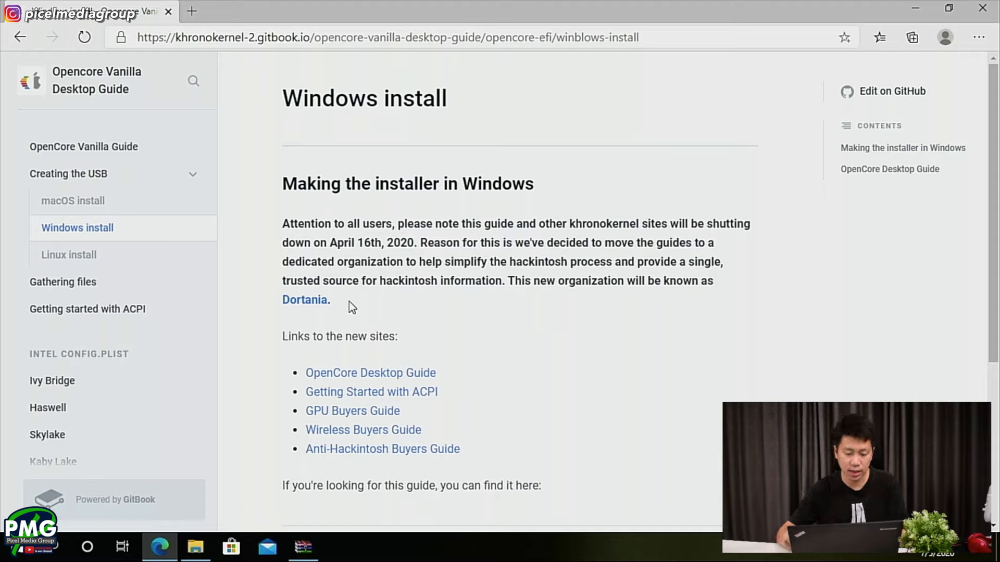
# - Read the shutdown notice on the old Windows install page and open its OpenCore Desktop Guide link
pyautogui.scroll(-1, 364, 182)
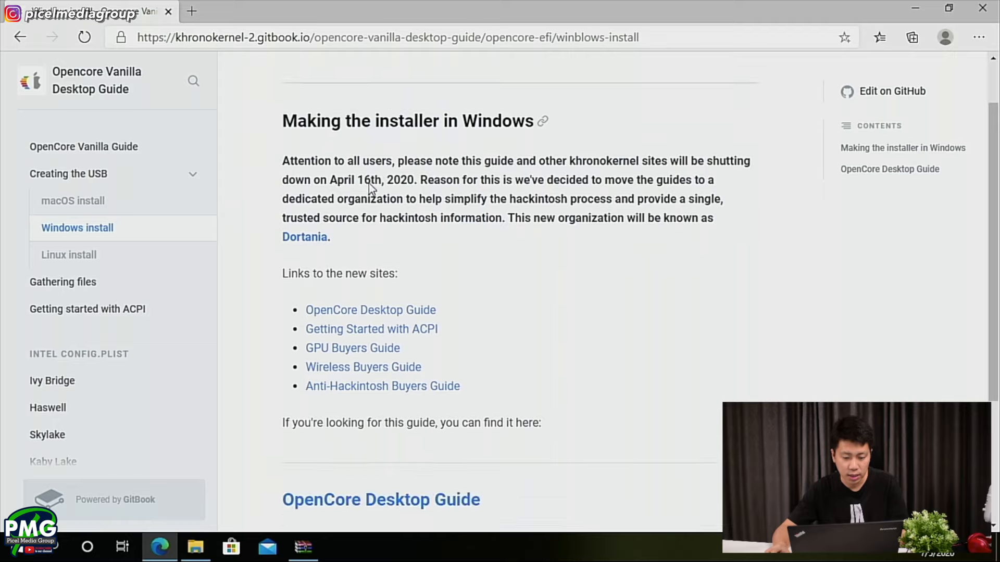
pyautogui.scroll(-3, 370, 187)
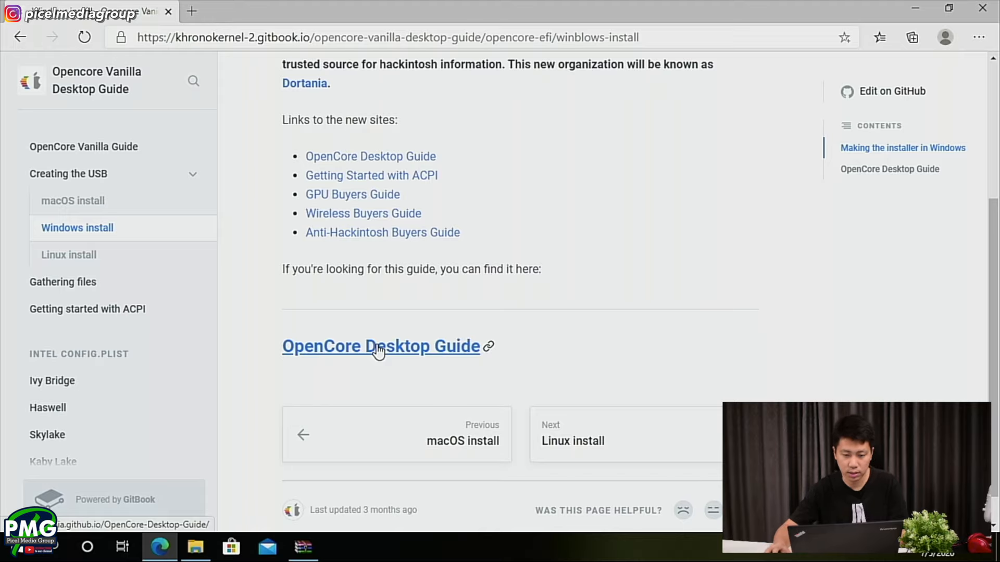
pyautogui.scroll(3, 548, 175)
pyautogui.moveTo(507, 208); pyautogui.dragTo(719, 209)
pyautogui.click(521, 216)
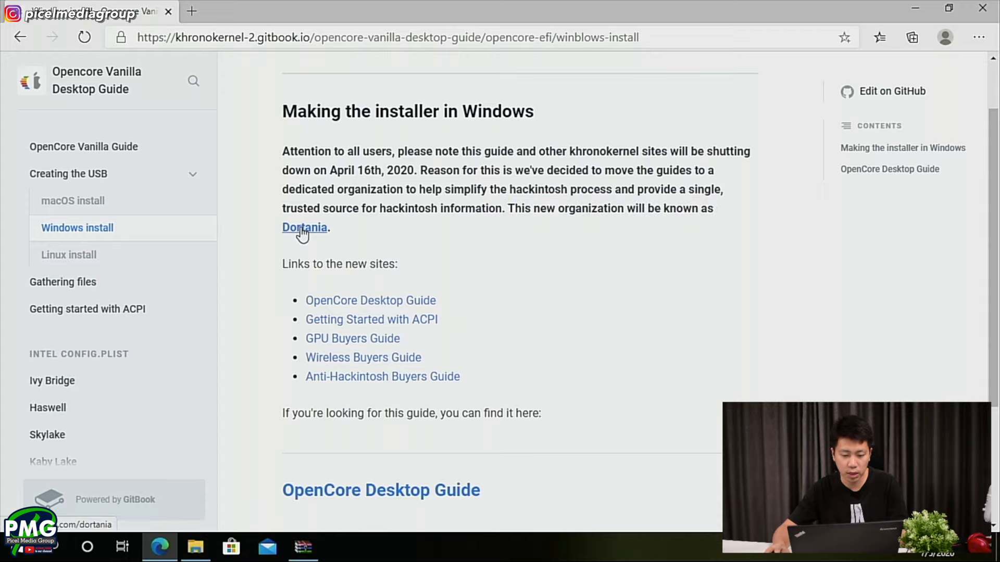
pyautogui.scroll(-4, 302, 232)
pyautogui.scroll(3, 471, 259)
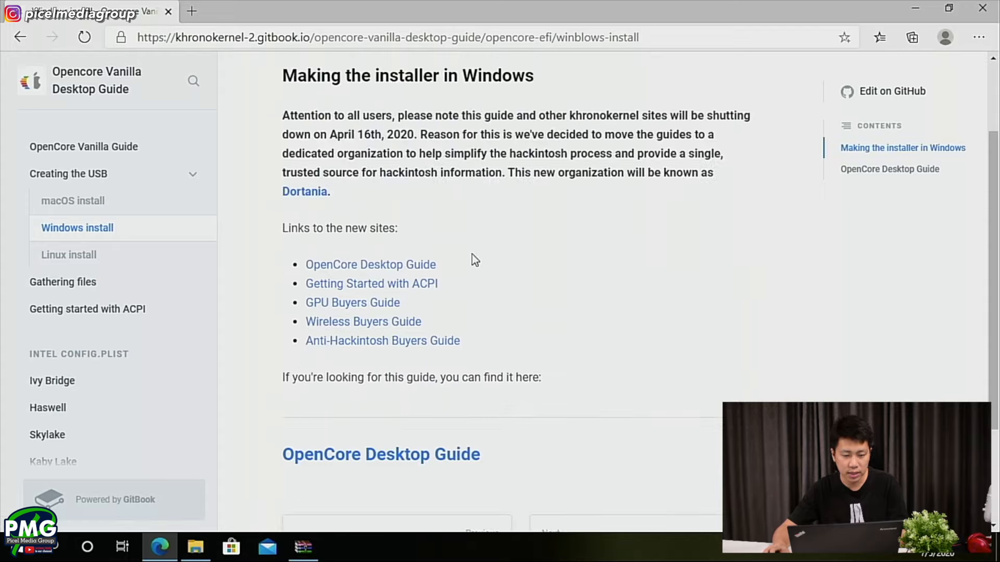
pyautogui.scroll(-3, 467, 280)
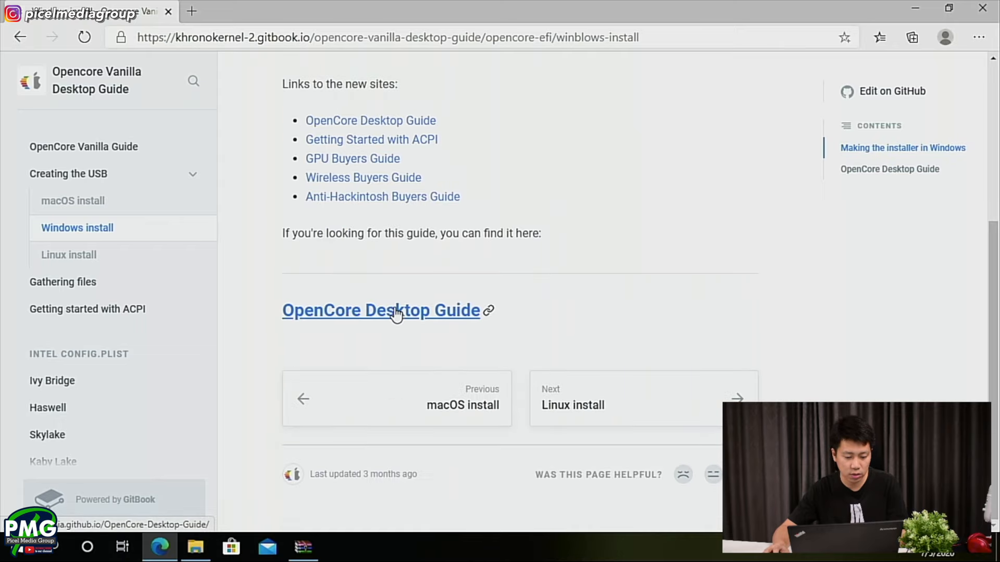
pyautogui.click(396, 313)
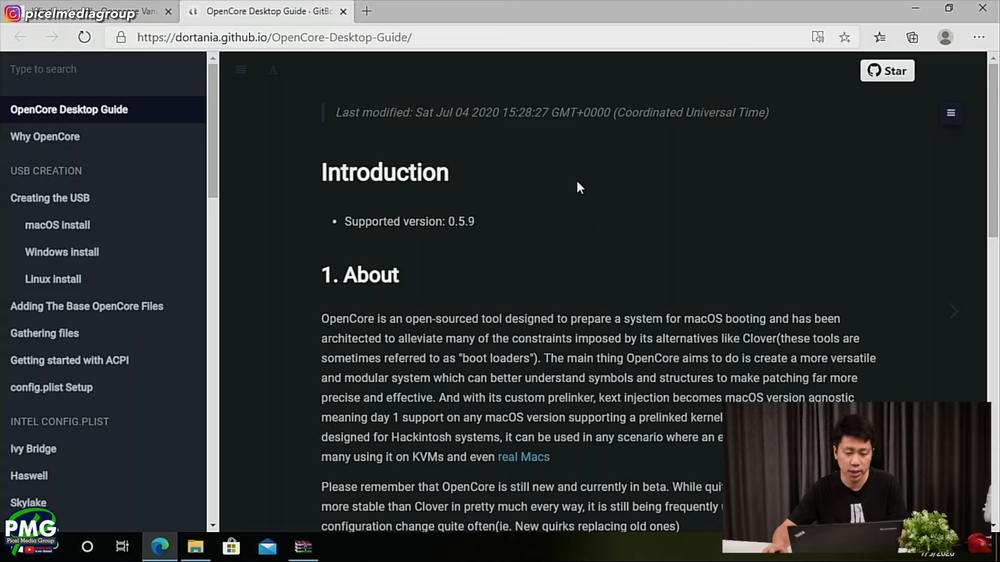
# - Review the guide's introduction page, covering the Getting Started hardware compatibility links and the OpenCore Tips
pyautogui.scroll(-15, 555, 178)
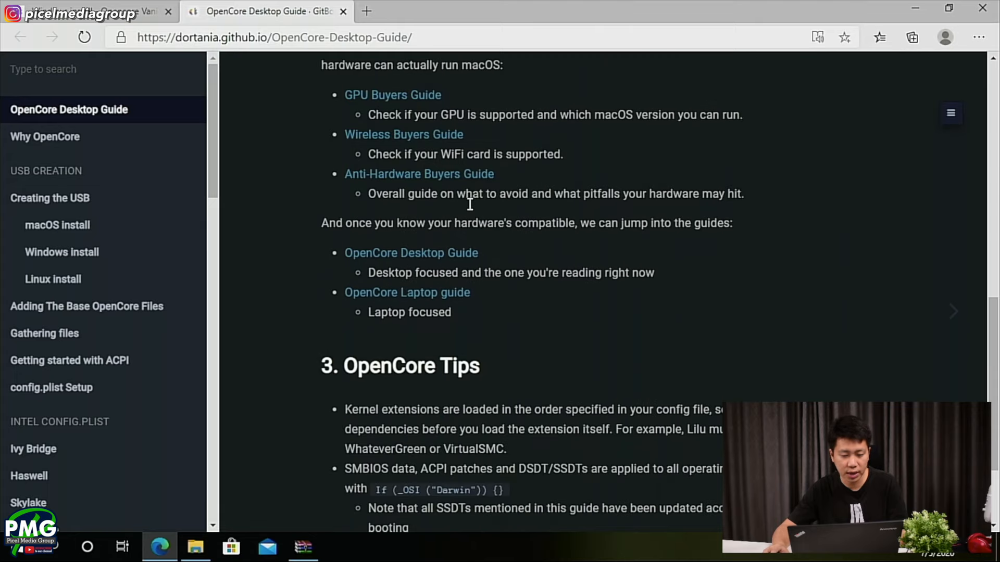
pyautogui.scroll(3, 468, 201)
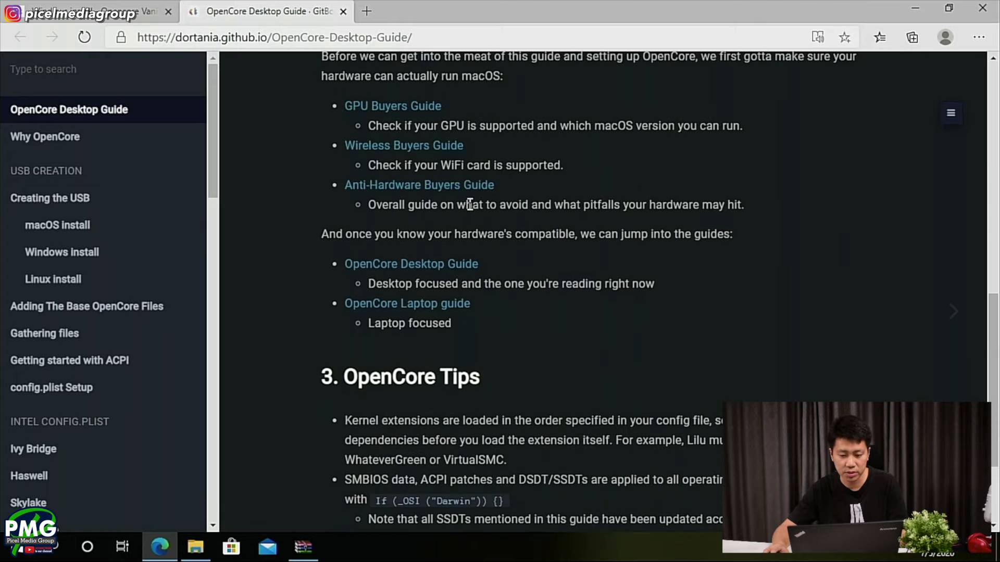
pyautogui.scroll(-1, 468, 203)
pyautogui.scroll(-1, 470, 204)
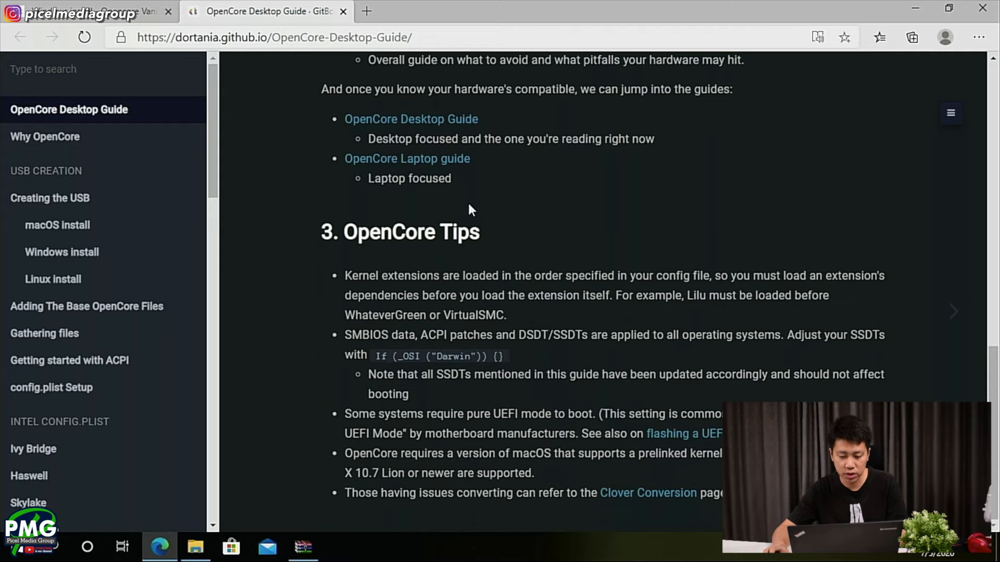
pyautogui.scroll(4, 468, 205)
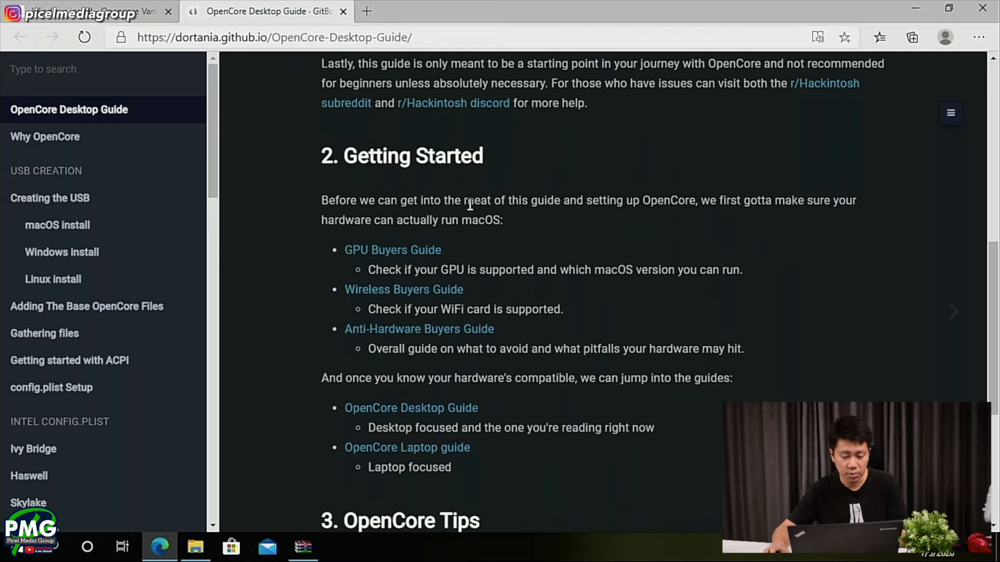
pyautogui.scroll(1, 469, 204)
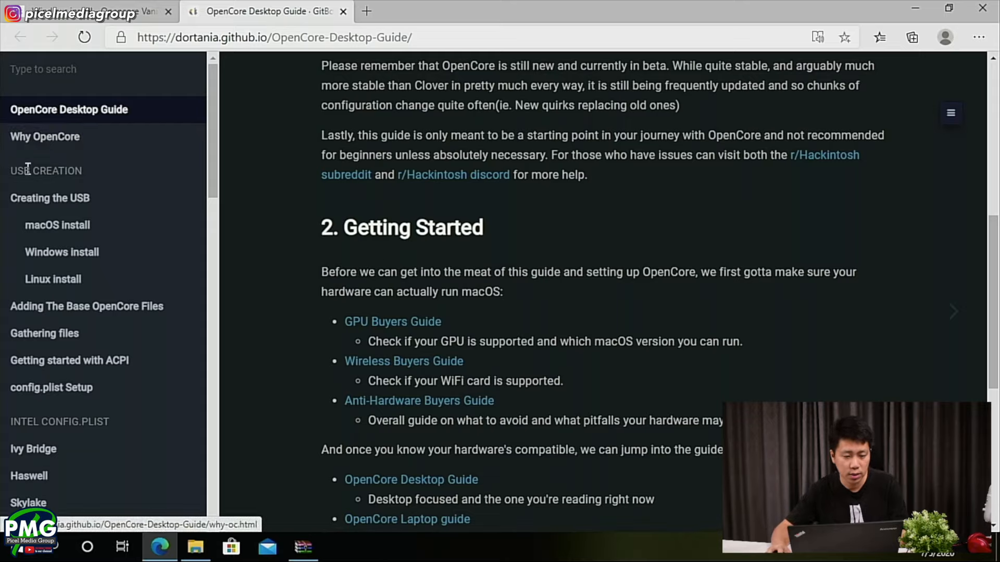
# - Open the Why OpenCore page and read through its OpenCore features and Software Support sections
pyautogui.click(56, 146)
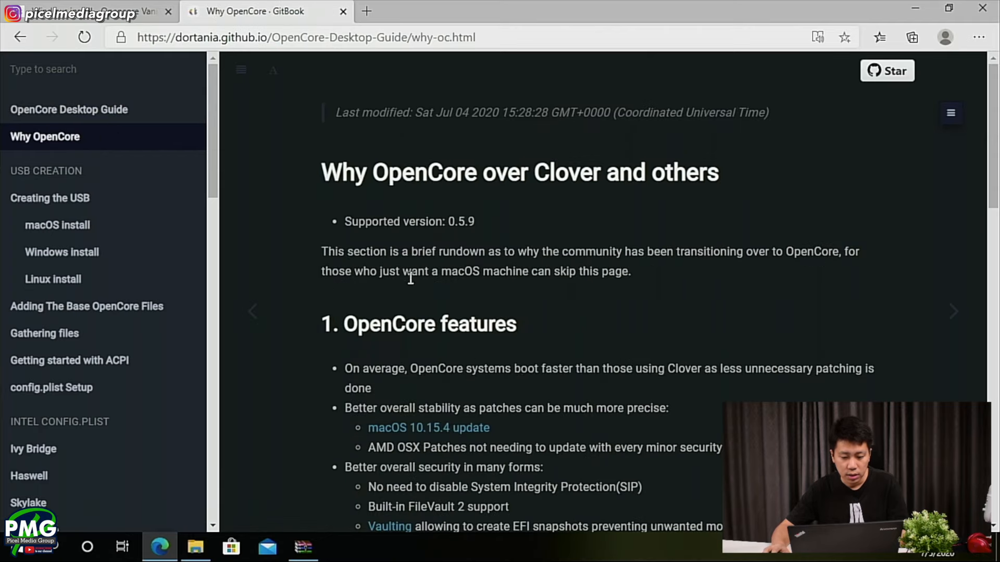
pyautogui.scroll(-2, 364, 279)
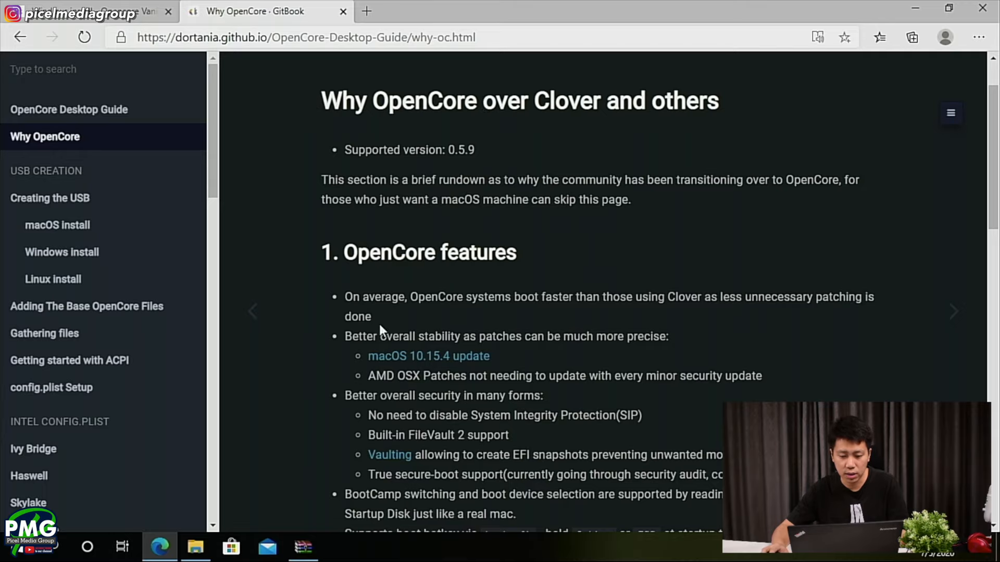
pyautogui.scroll(-2, 437, 338)
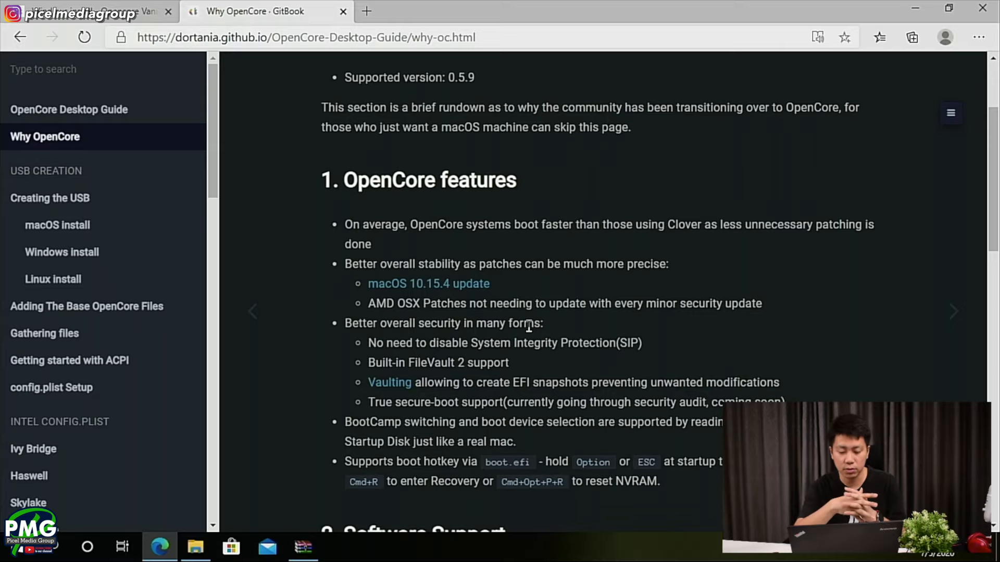
pyautogui.scroll(-5, 551, 307)
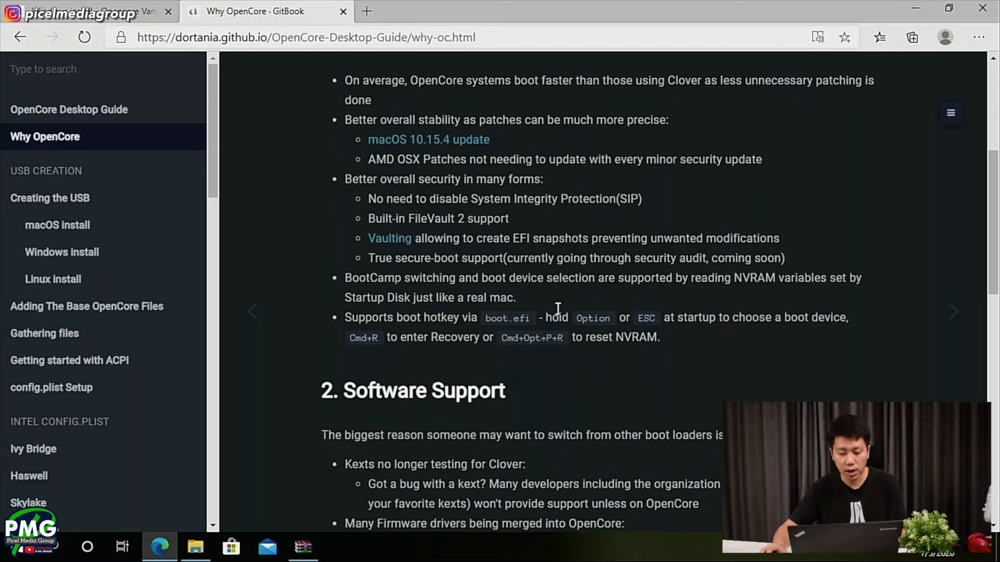
pyautogui.scroll(-3, 558, 308)
pyautogui.scroll(10, 558, 310)
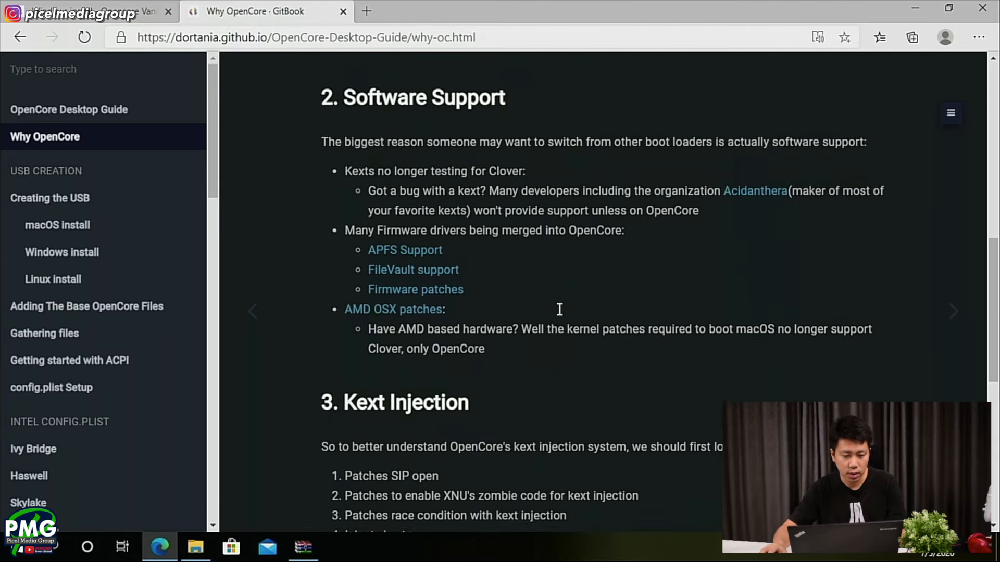
pyautogui.scroll(2, 559, 309)
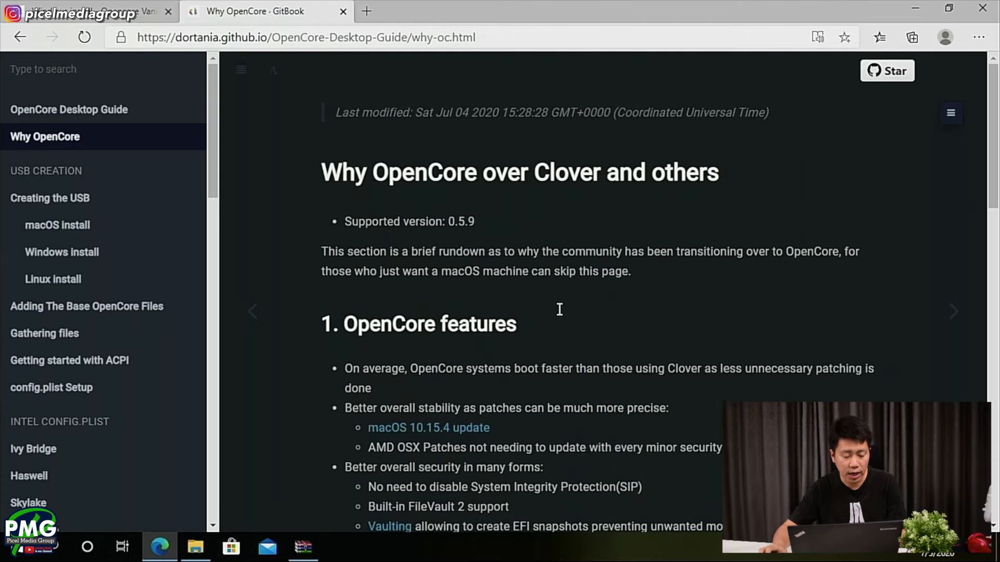
# - Open the Creating the USB page and follow the OpenCorePkg link in its requirements
pyautogui.click(120, 211)
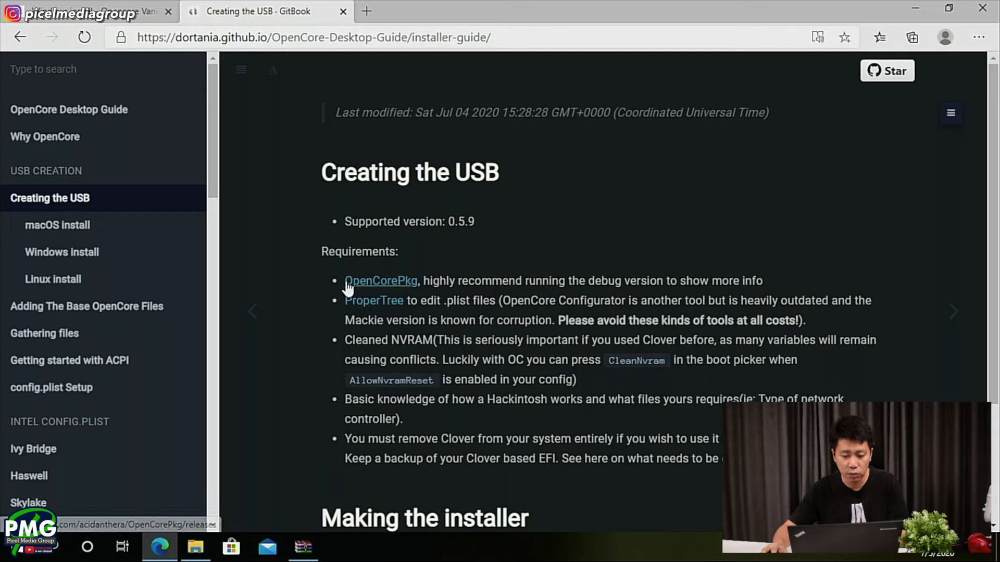
pyautogui.moveTo(341, 281); pyautogui.dragTo(420, 281)
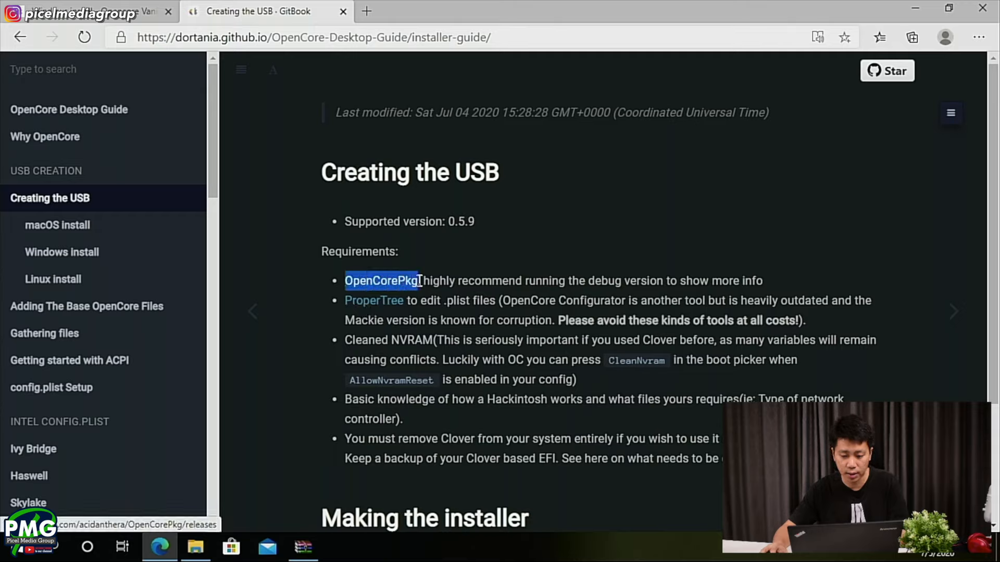
pyautogui.click(341, 292)
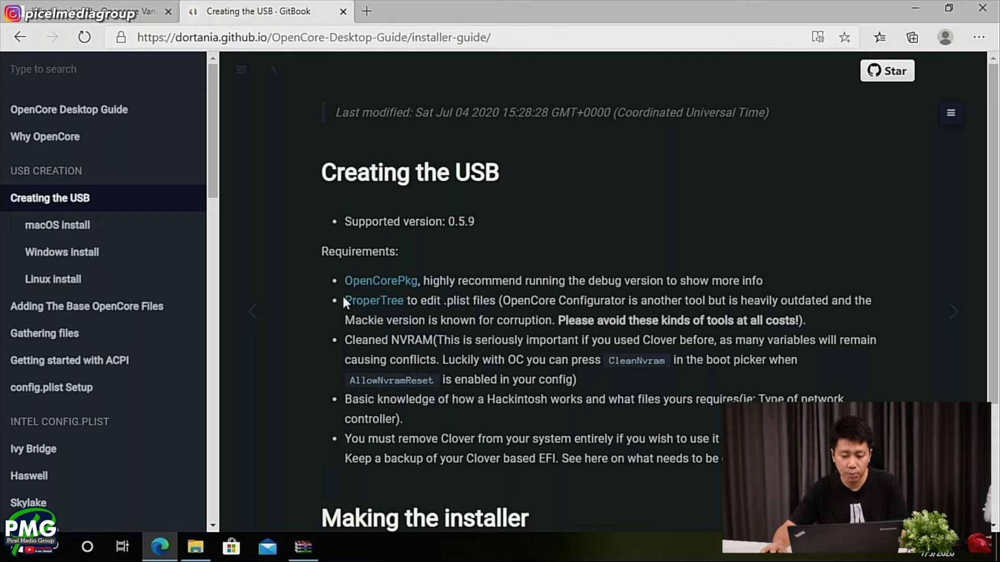
pyautogui.click(397, 281)
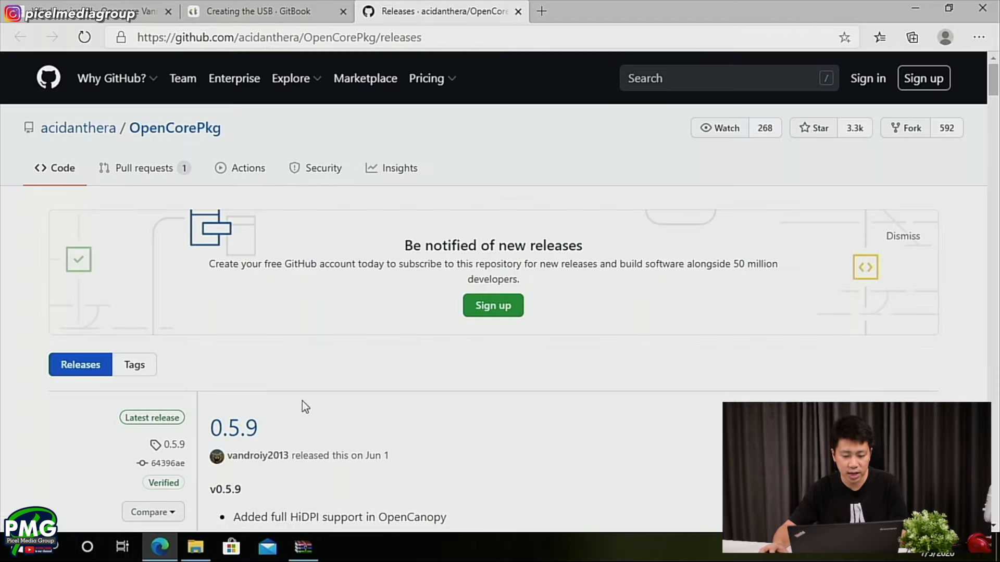
# - Download OpenCore-0.5.9-RELEASE.zip from the assets of the 0.5.9 release
pyautogui.scroll(-6, 424, 376)
pyautogui.scroll(-16, 425, 373)
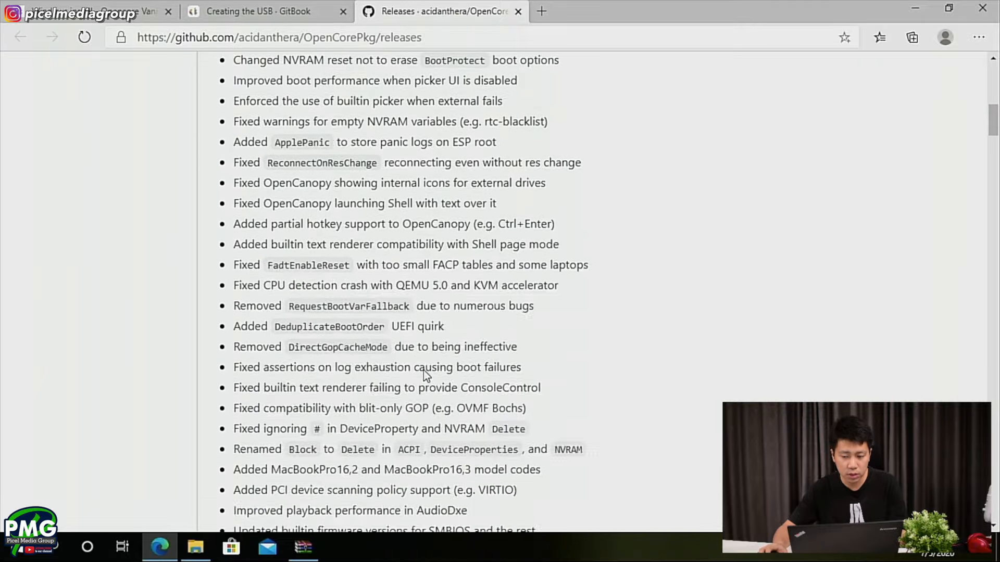
pyautogui.scroll(1, 426, 371)
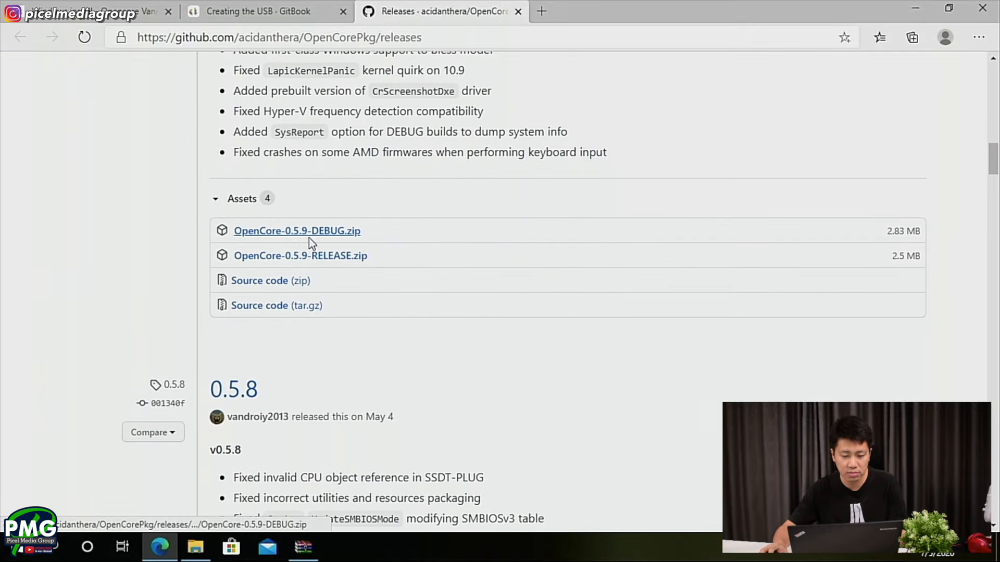
pyautogui.click(308, 258)
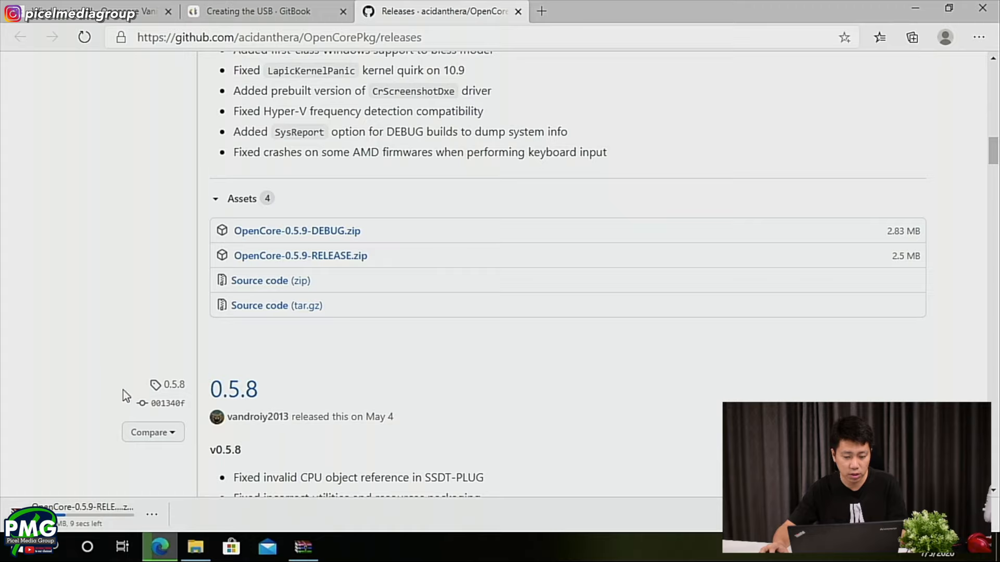
# - Follow the ProperTree link on the Creating the USB page and download the repository as a ZIP
pyautogui.click(304, 11)
pyautogui.click(360, 303)
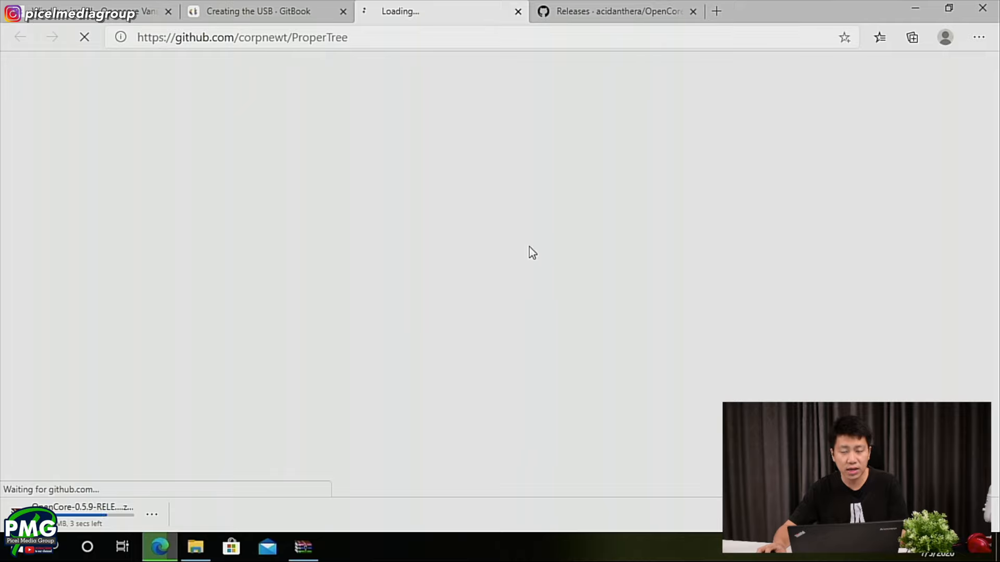
pyautogui.scroll(-1, 305, 267)
pyautogui.scroll(-10, 305, 267)
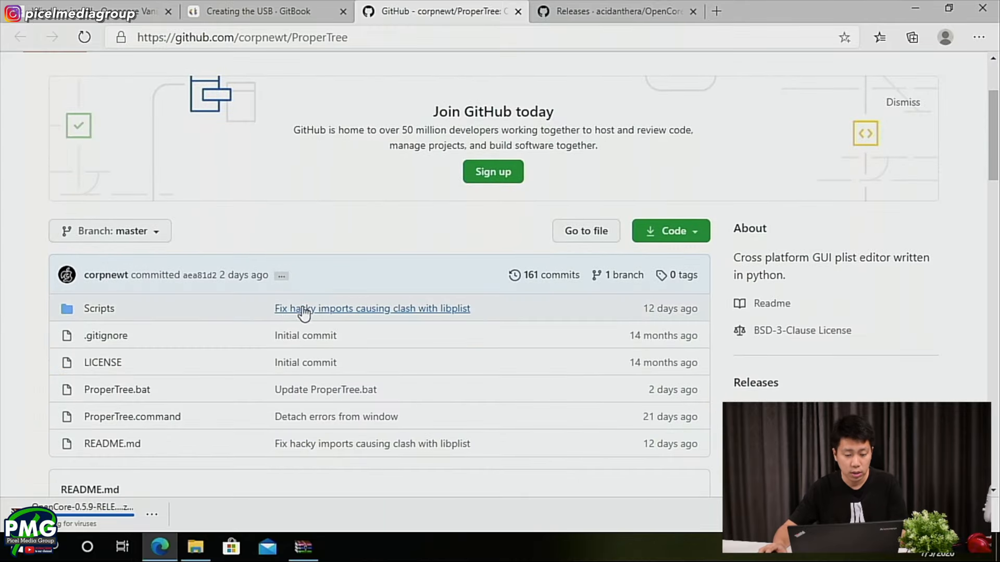
pyautogui.scroll(-4, 274, 318)
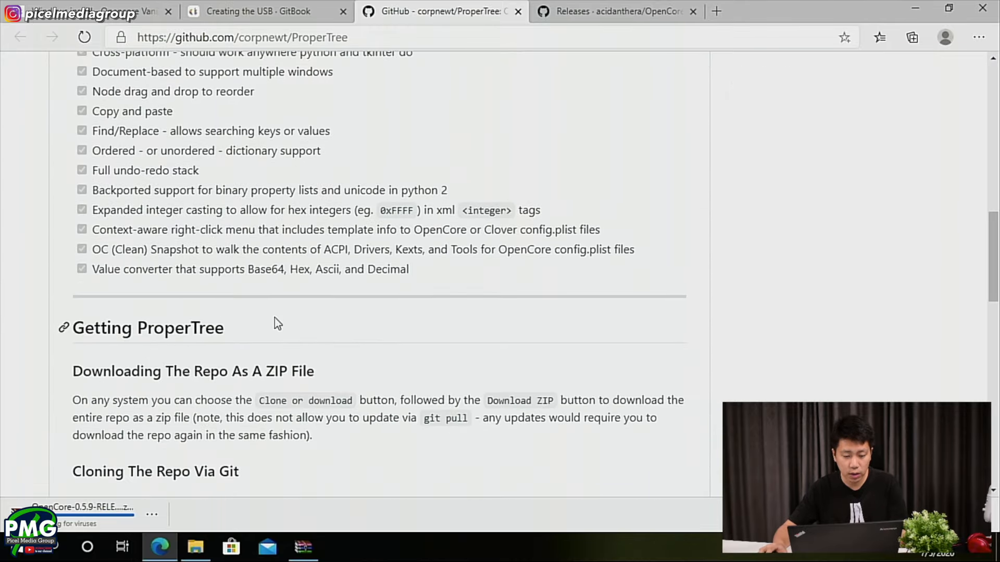
pyautogui.scroll(10, 274, 318)
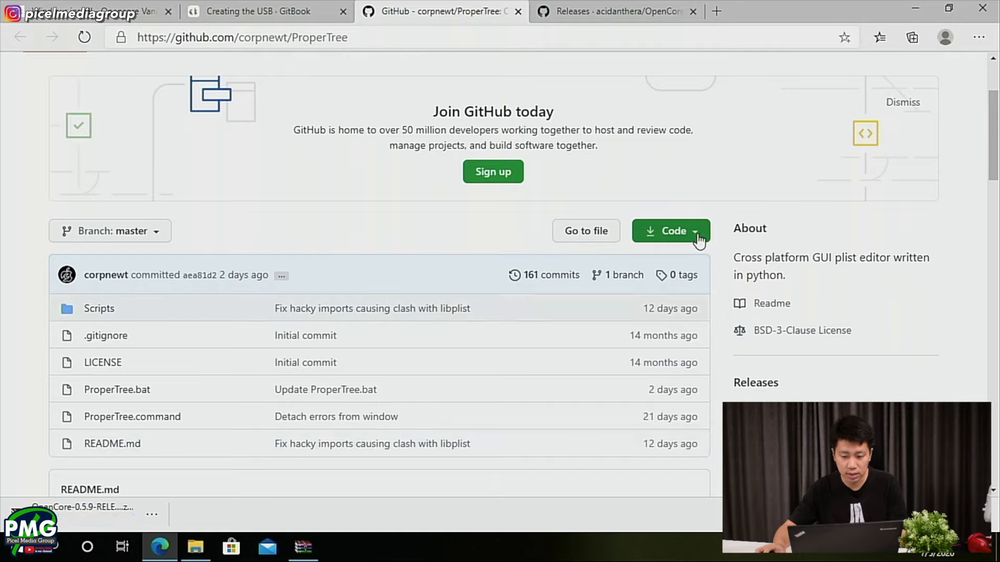
pyautogui.click(694, 234)
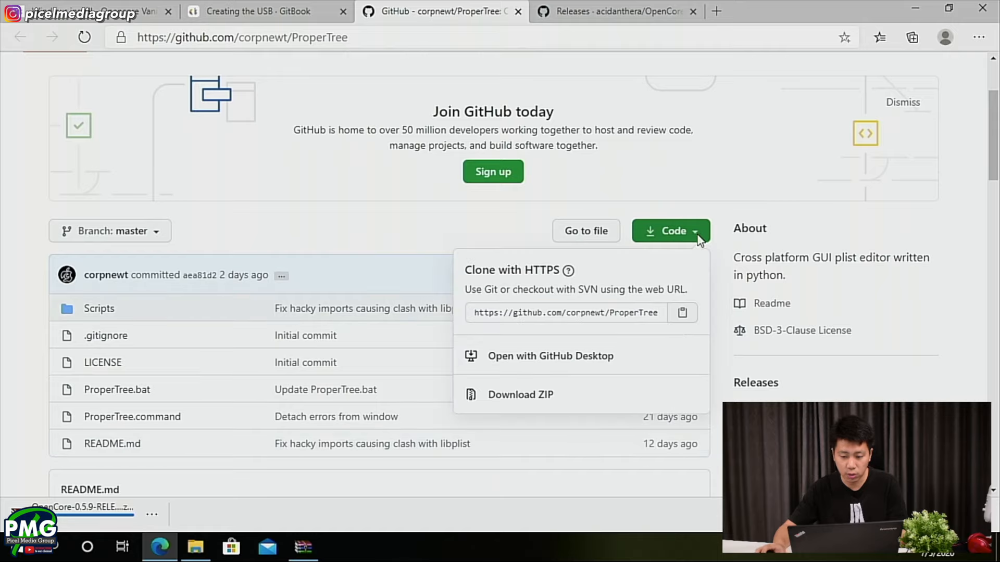
pyautogui.click(513, 397)
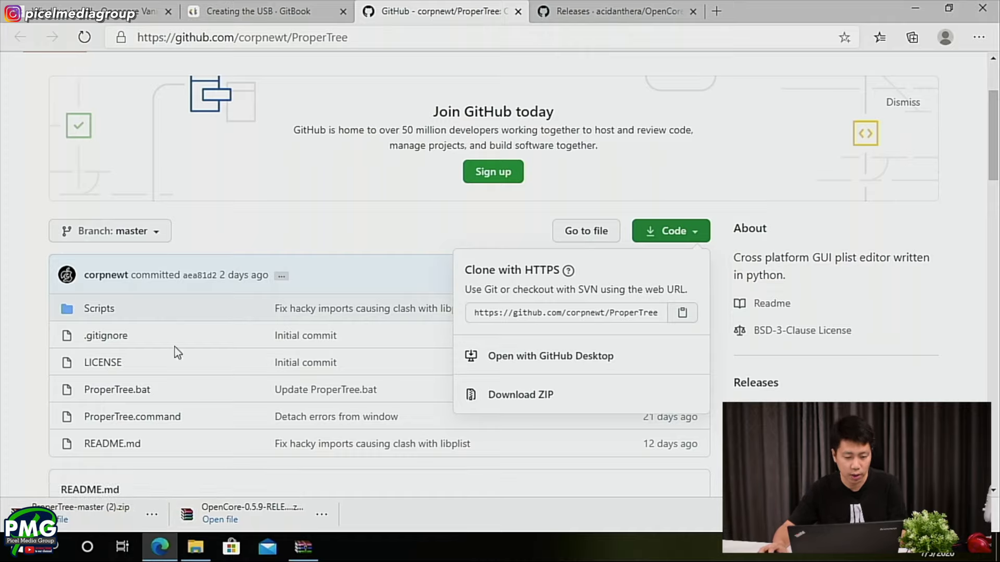
# - Return to the Creating the USB page and review the remaining requirements and the Making the installer section
pyautogui.click(297, 11)
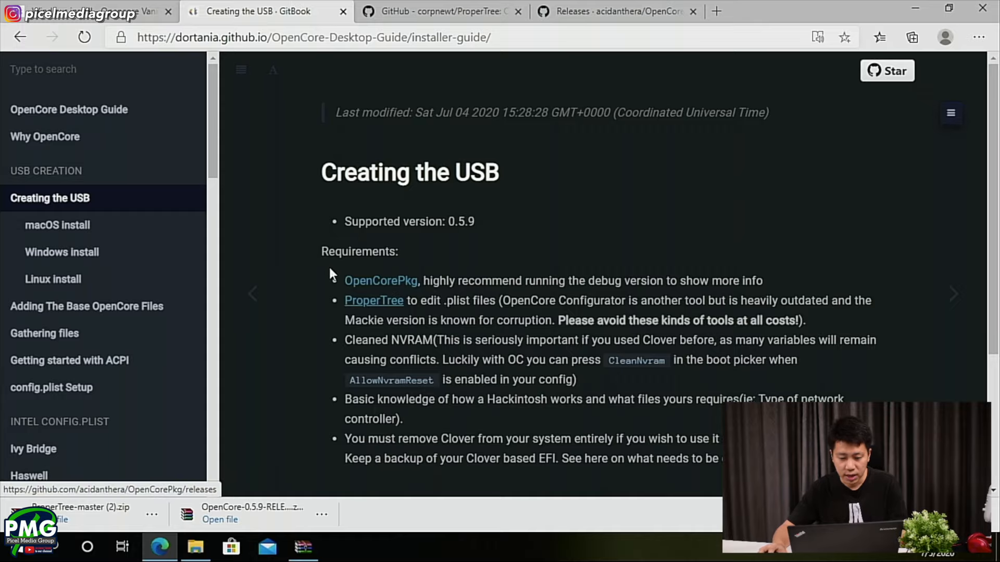
pyautogui.moveTo(339, 280); pyautogui.dragTo(609, 320)
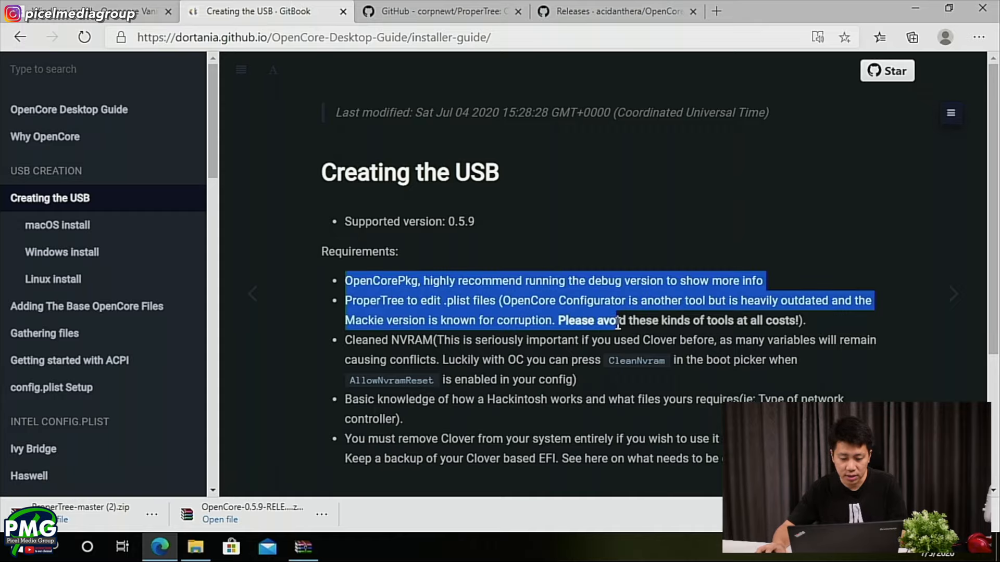
pyautogui.click(609, 320)
pyautogui.scroll(-1, 527, 327)
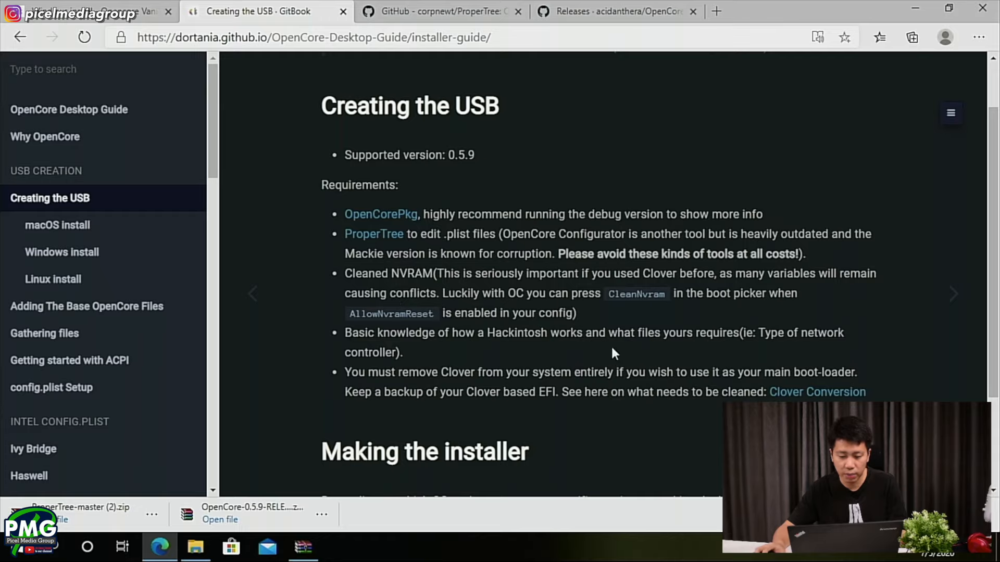
pyautogui.scroll(-1, 451, 337)
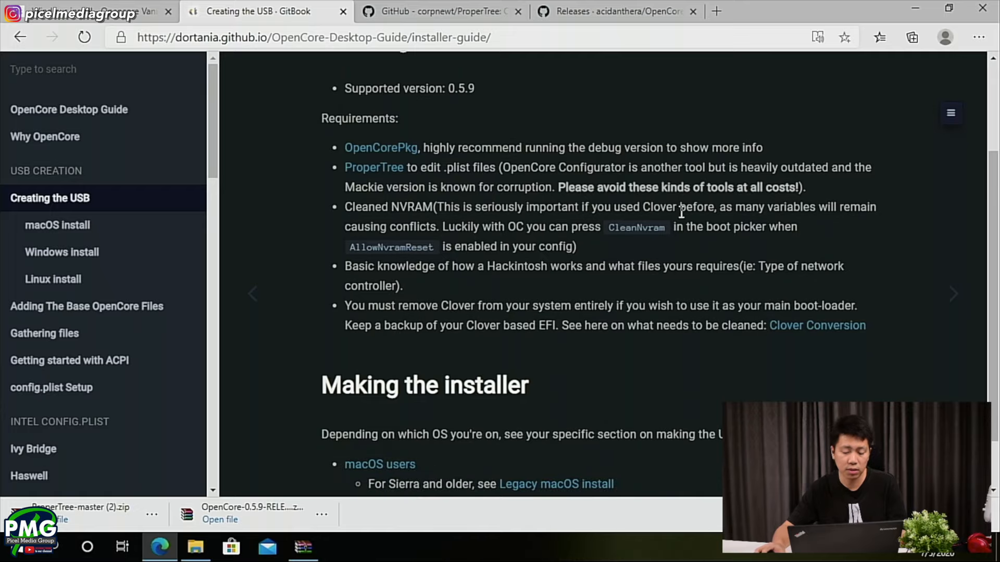
pyautogui.scroll(-1, 657, 242)
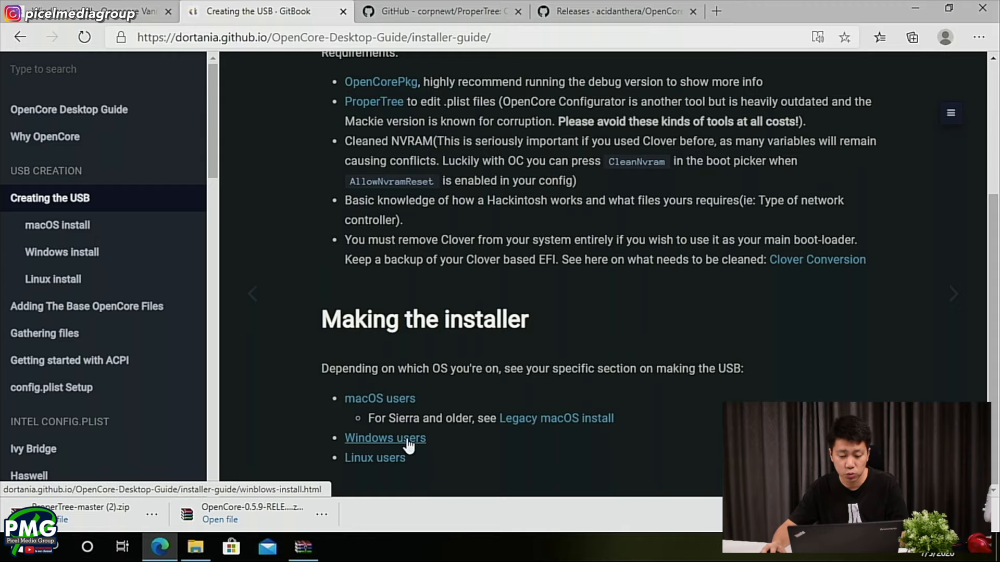
# - Open the guide's section for Windows users and follow its GibMacOS link
pyautogui.click(984, 514)
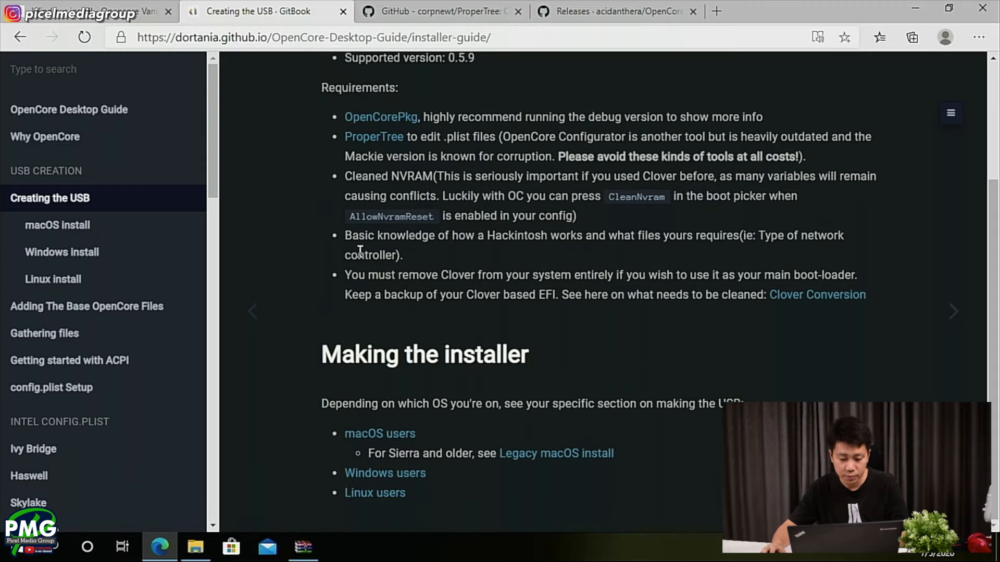
pyautogui.click(404, 473)
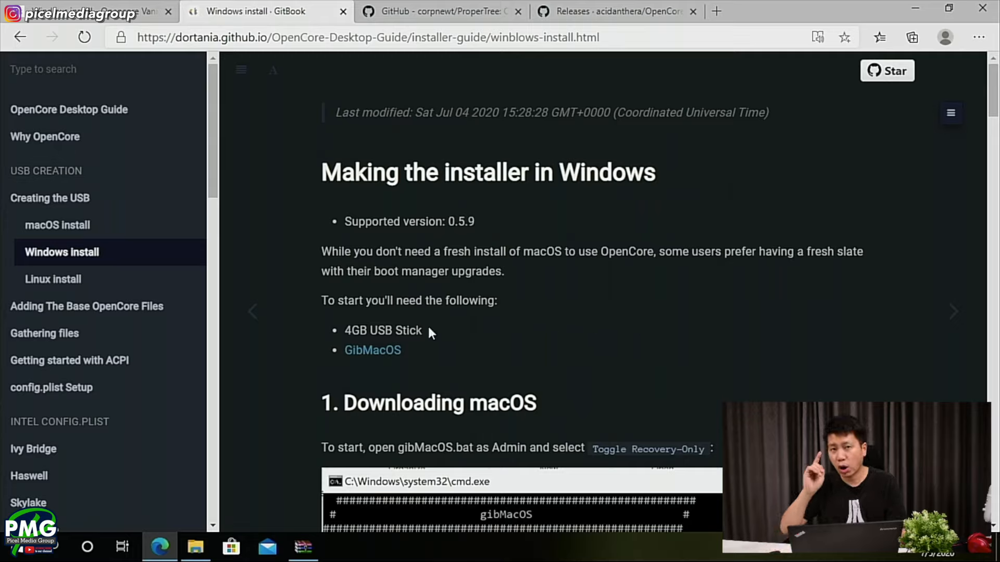
pyautogui.click(352, 356)
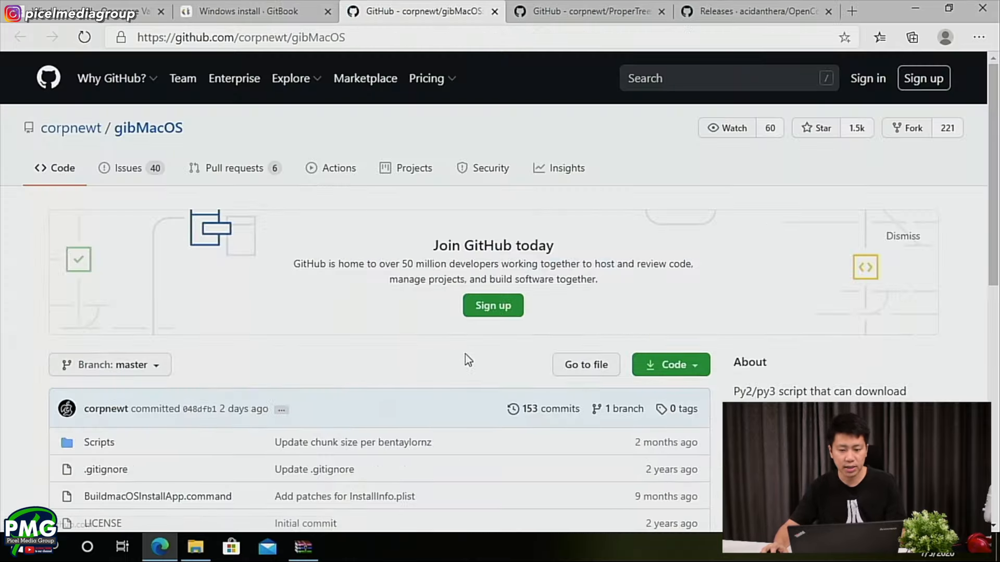
# - Download the gibMacOS repository as a ZIP and close its GitHub page
pyautogui.scroll(-3, 558, 344)
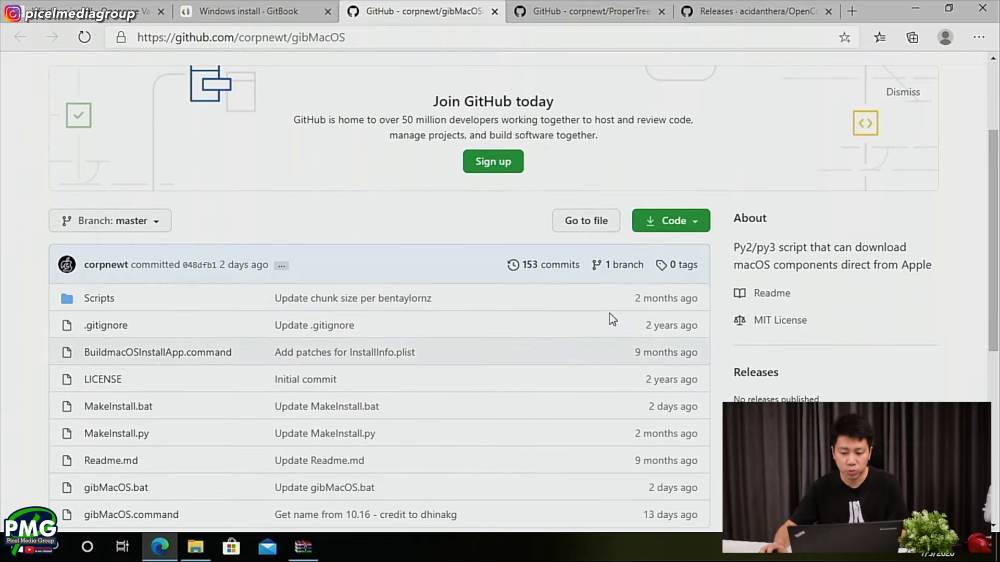
pyautogui.click(648, 219)
pyautogui.click(511, 388)
pyautogui.click(494, 11)
pyautogui.click(495, 11)
pyautogui.click(494, 11)
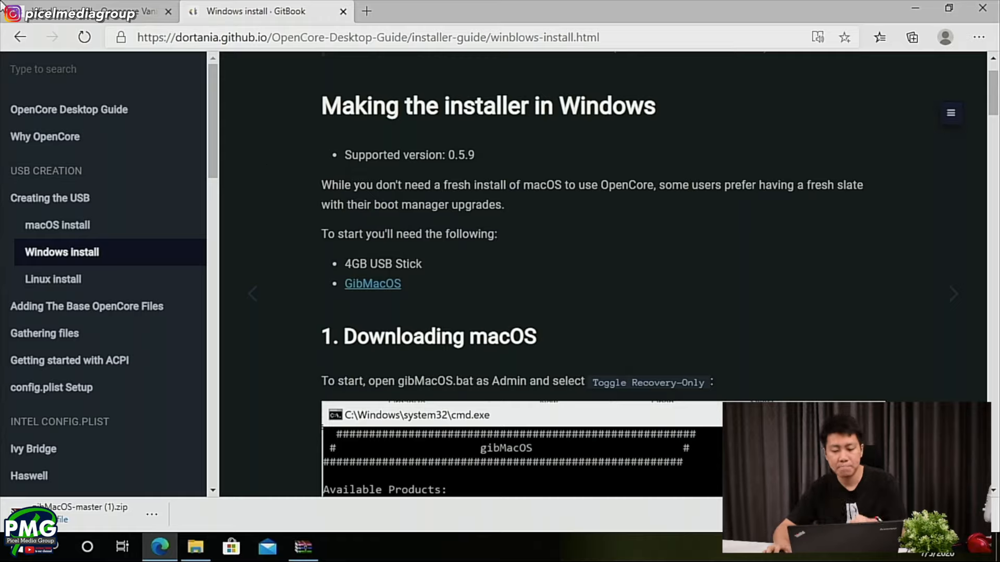
# - Review the start of the guide's Downloading macOS section and switch to the Downloads folder in File Explorer
pyautogui.scroll(-1, 510, 333)
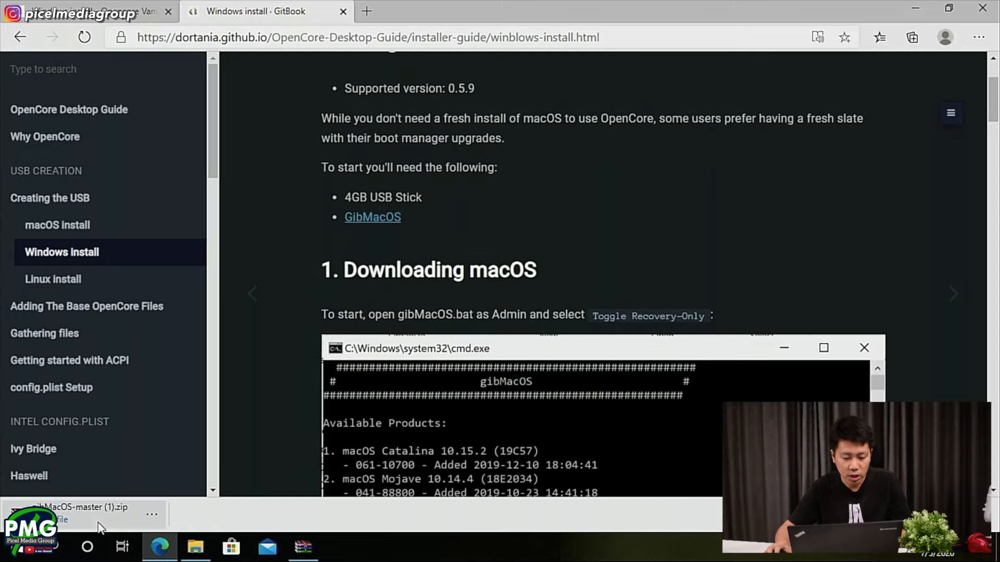
pyautogui.scroll(-1, 474, 359)
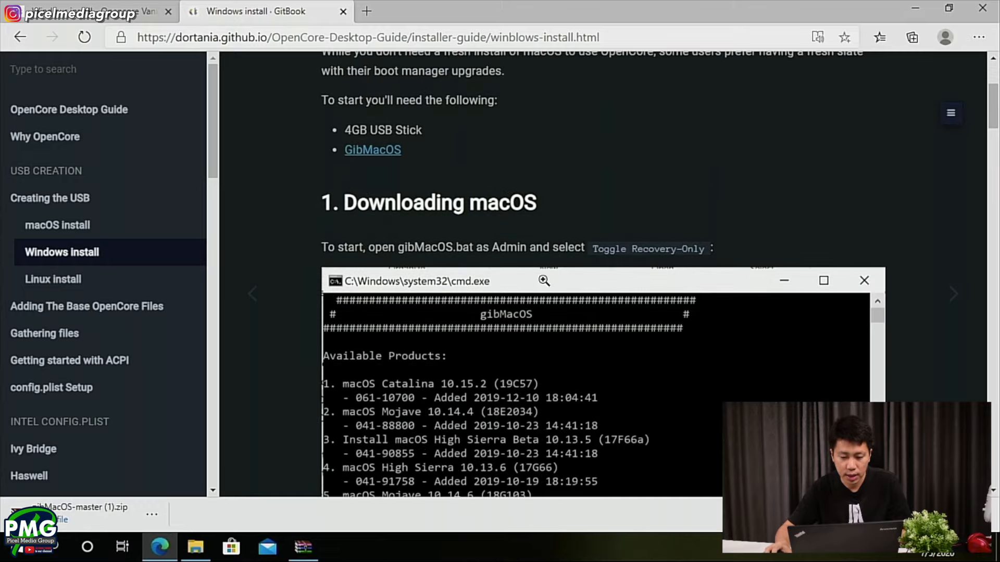
pyautogui.click(202, 555)
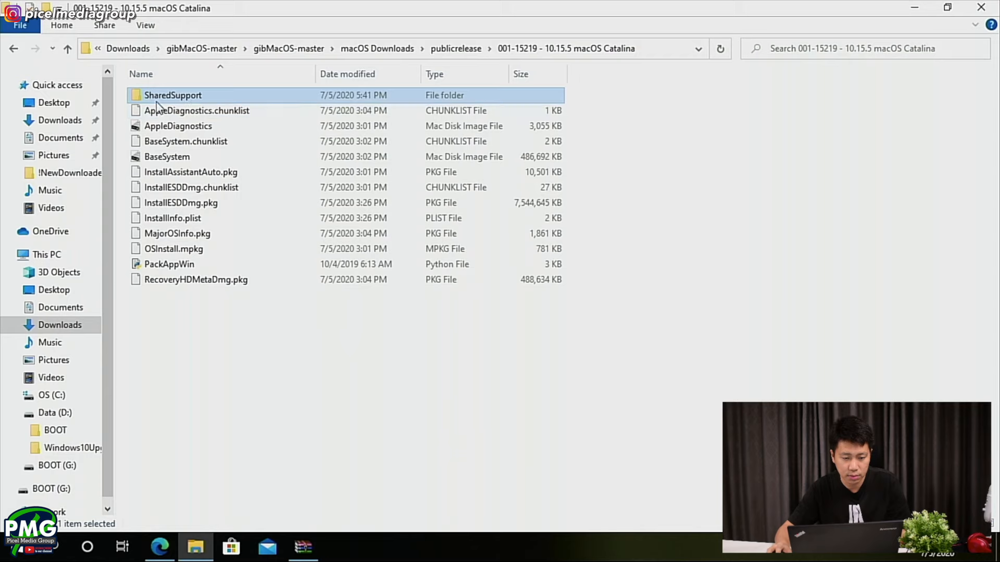
pyautogui.click(65, 120)
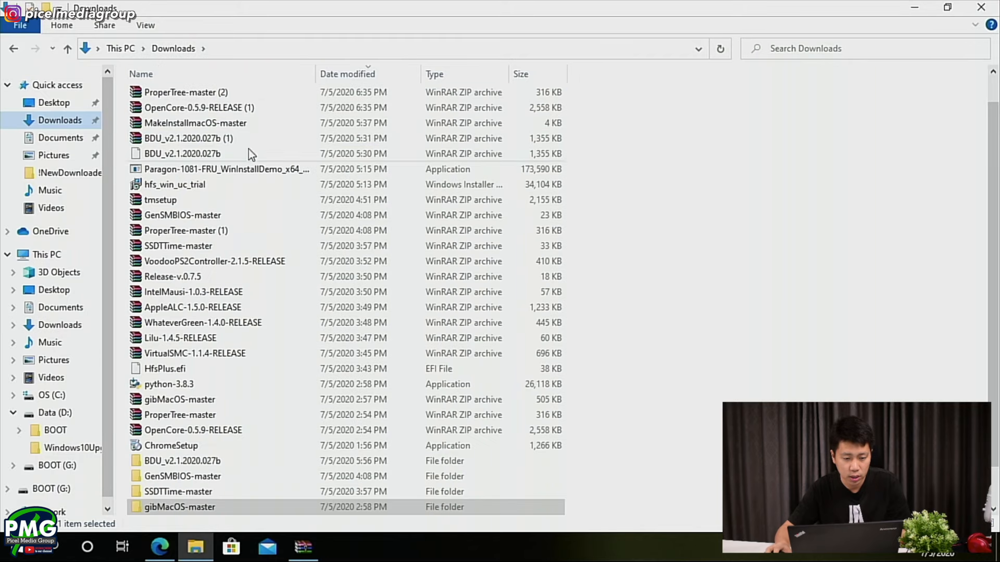
# - Select the newly downloaded gibMacOS-master (1), ProperTree-master (2) and OpenCore-0.5.9-RELEASE (1) archives in Downloads
pyautogui.moveTo(235, 94); pyautogui.dragTo(233, 127)
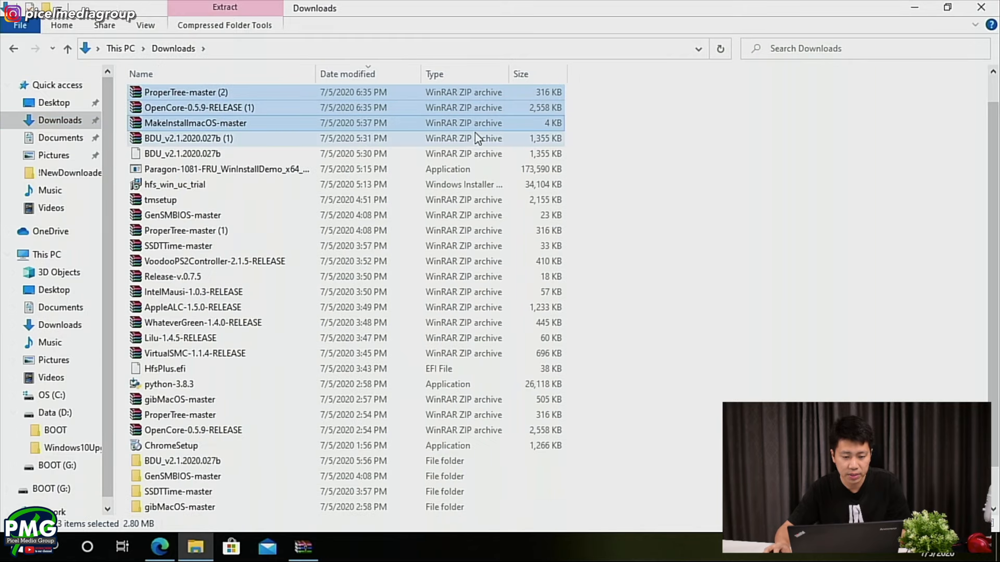
pyautogui.click(204, 94)
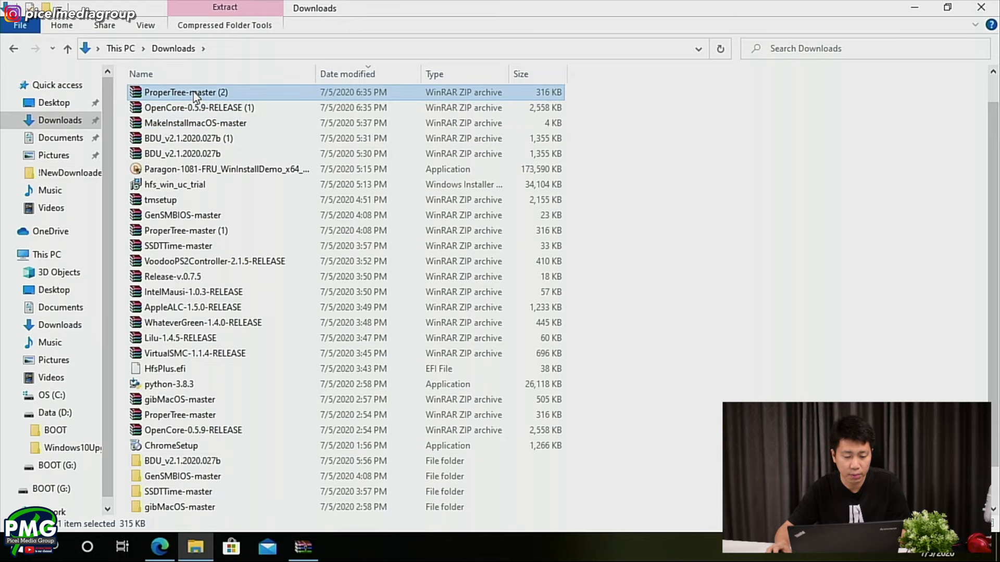
pyautogui.click(190, 117)
pyautogui.keyDown('shift'); pyautogui.click(182, 149); pyautogui.keyUp('shift')
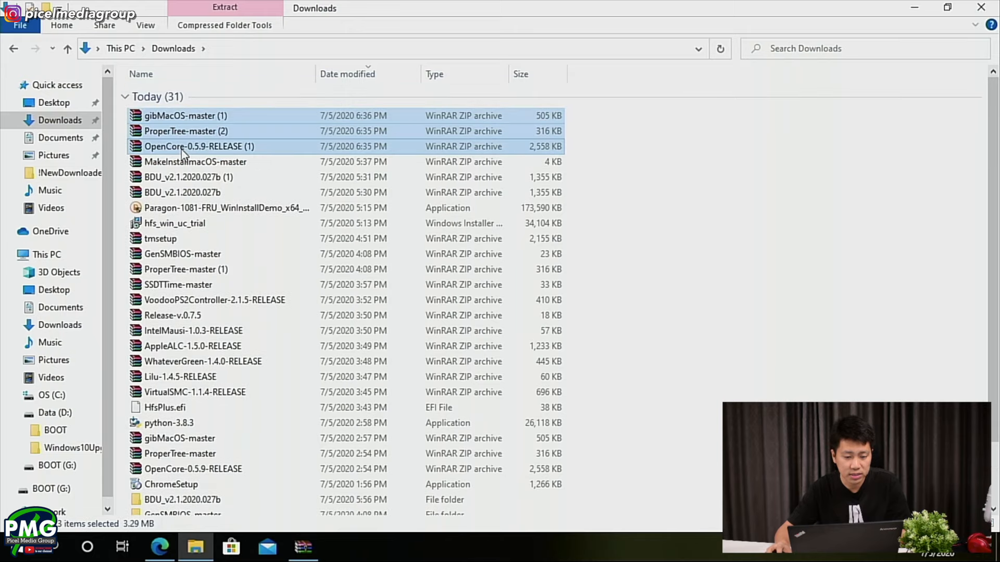
pyautogui.moveTo(595, 154); pyautogui.dragTo(116, 518)
pyautogui.scroll(2, 239, 419)
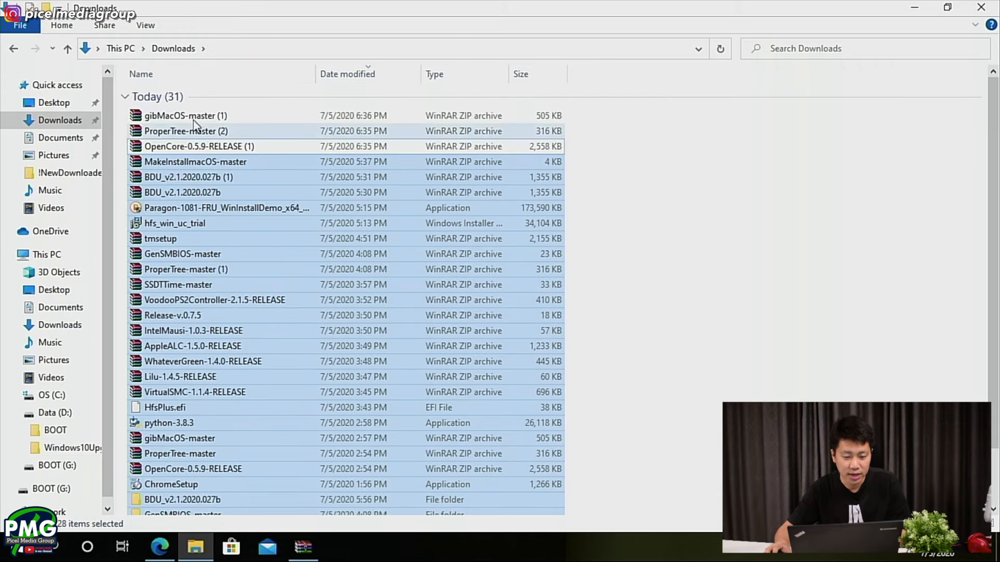
pyautogui.click(202, 115)
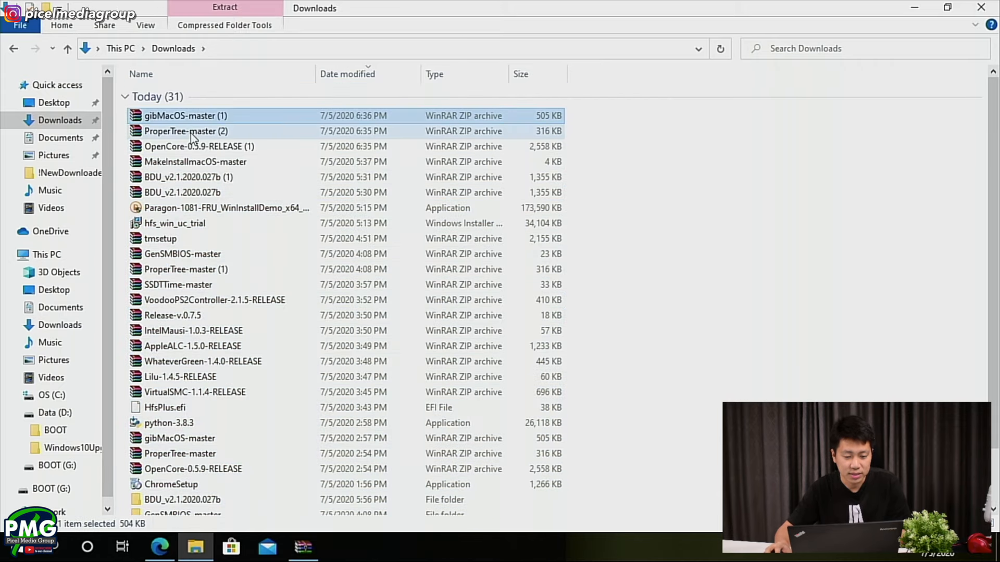
pyautogui.keyDown('shift'); pyautogui.click(184, 148); pyautogui.keyUp('shift')
pyautogui.press('Delete')
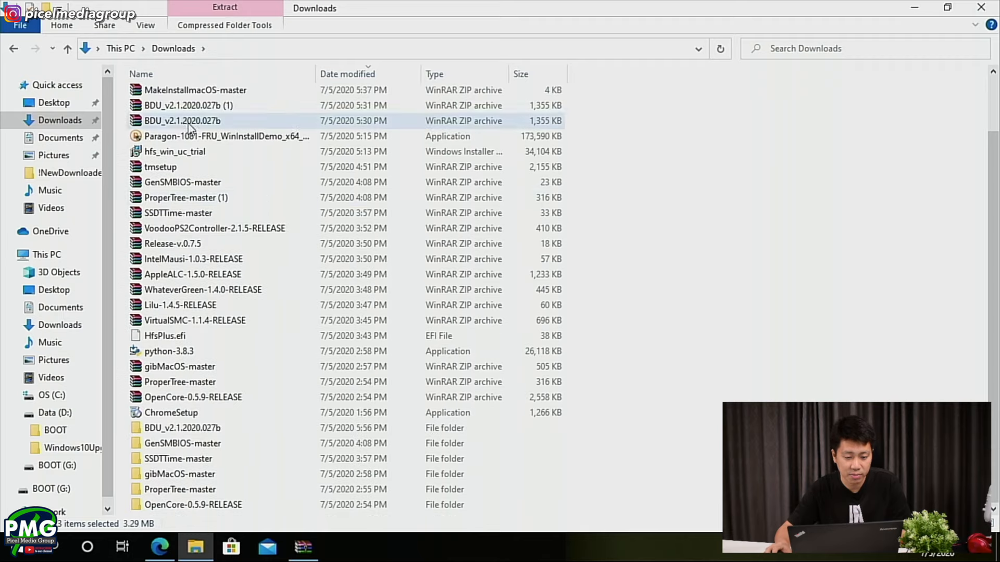
# - Group the Downloads contents by type and select the extracted gibMacOS-master, OpenCore-0.5.9-RELEASE and ProperTree-master folders
pyautogui.rightClick(822, 330)
pyautogui.moveTo(826, 358)
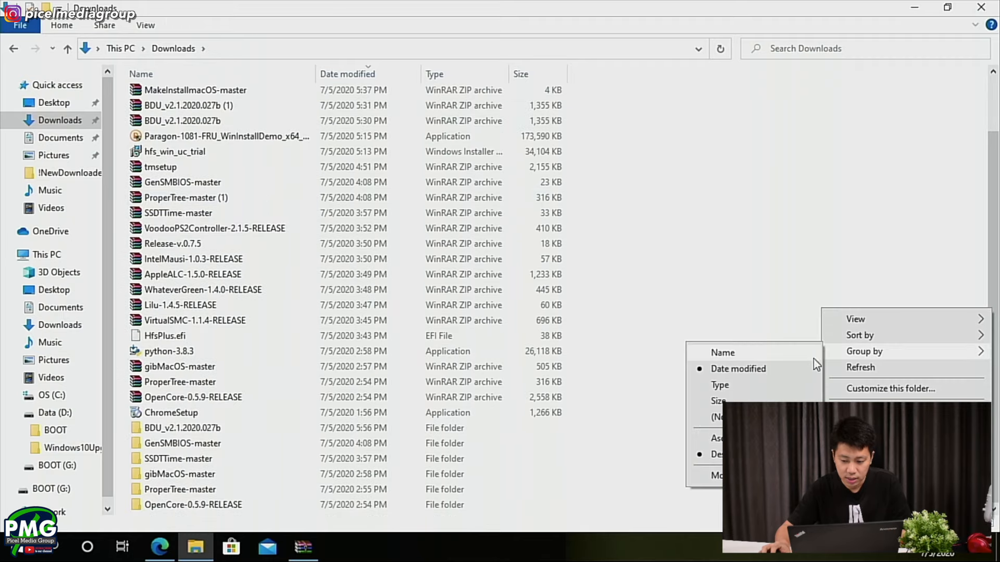
pyautogui.click(735, 389)
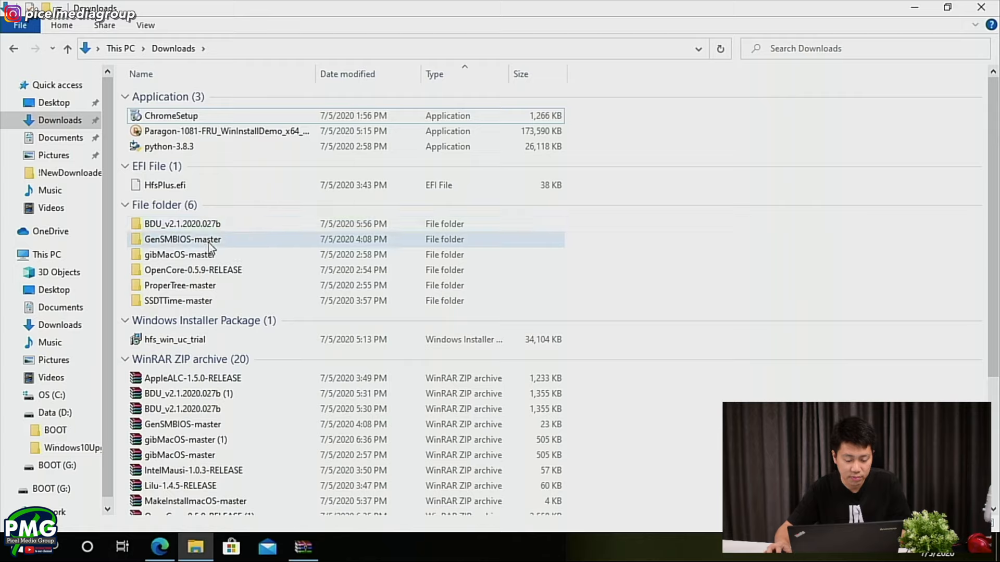
pyautogui.click(189, 254)
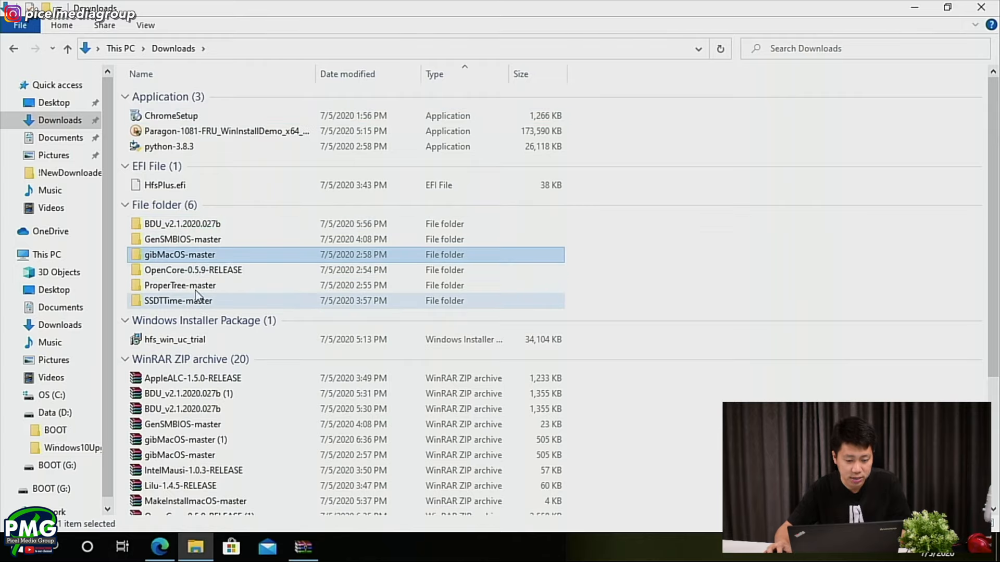
pyautogui.keyDown('ctrl'); pyautogui.click(193, 269); pyautogui.keyUp('ctrl')
pyautogui.keyDown('ctrl'); pyautogui.click(195, 288); pyautogui.keyUp('ctrl')
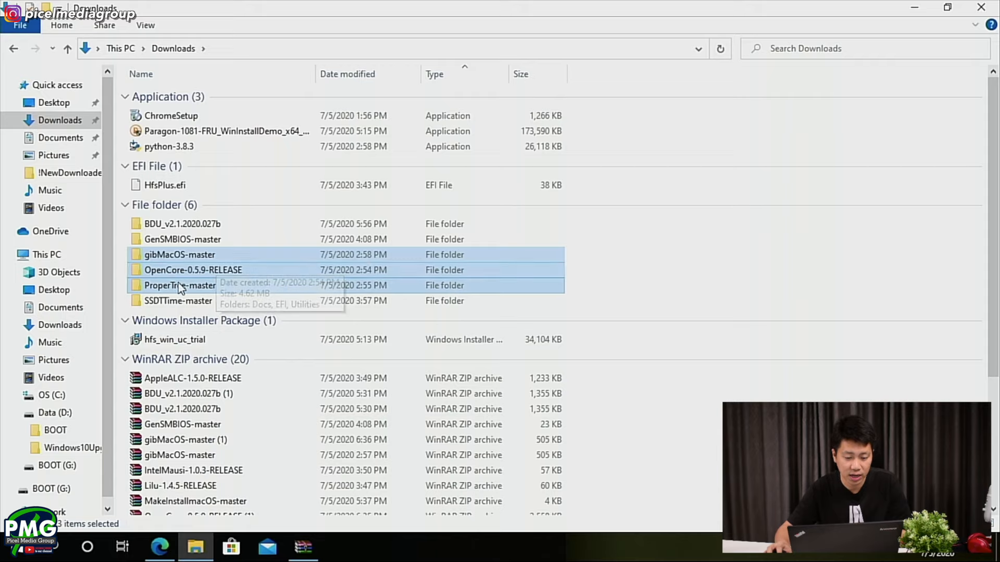
# - Check the guide's Downloading macOS instruction, then open the gibMacOS-master folder nested inside gibMacOS-master in Downloads
pyautogui.hotkey('alt', 'Tab')
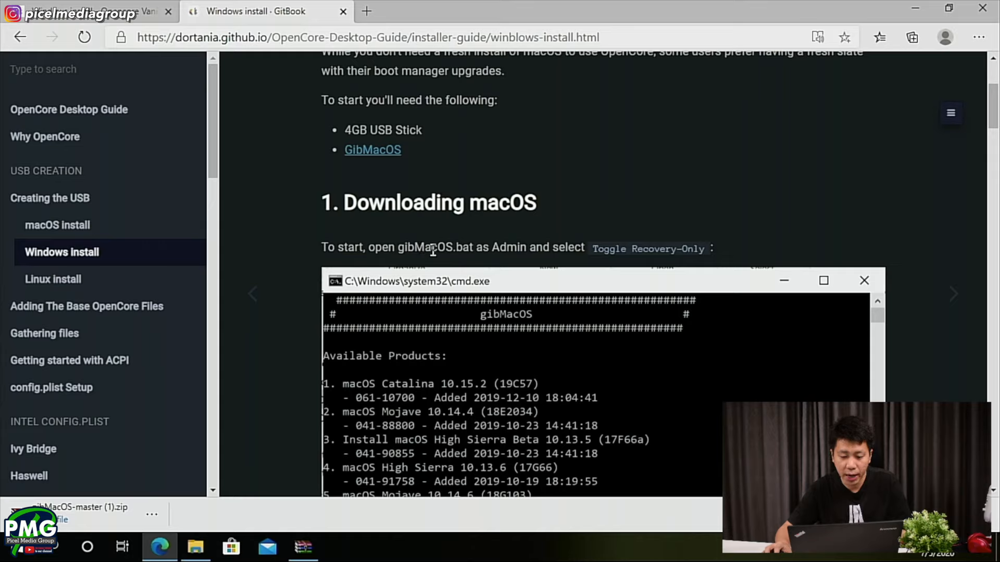
pyautogui.hotkey('alt', 'Tab')
pyautogui.click(299, 286)
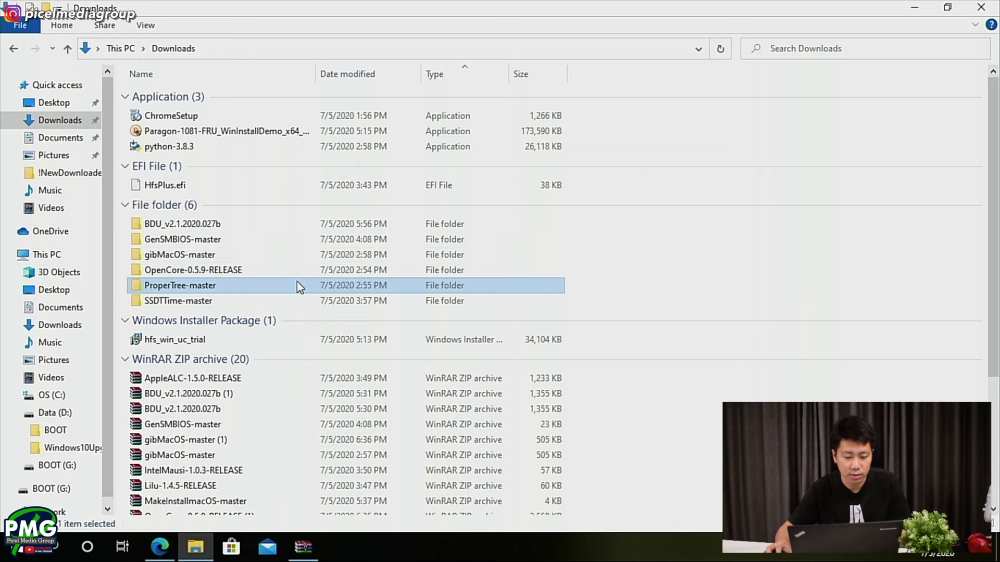
pyautogui.click(196, 258)
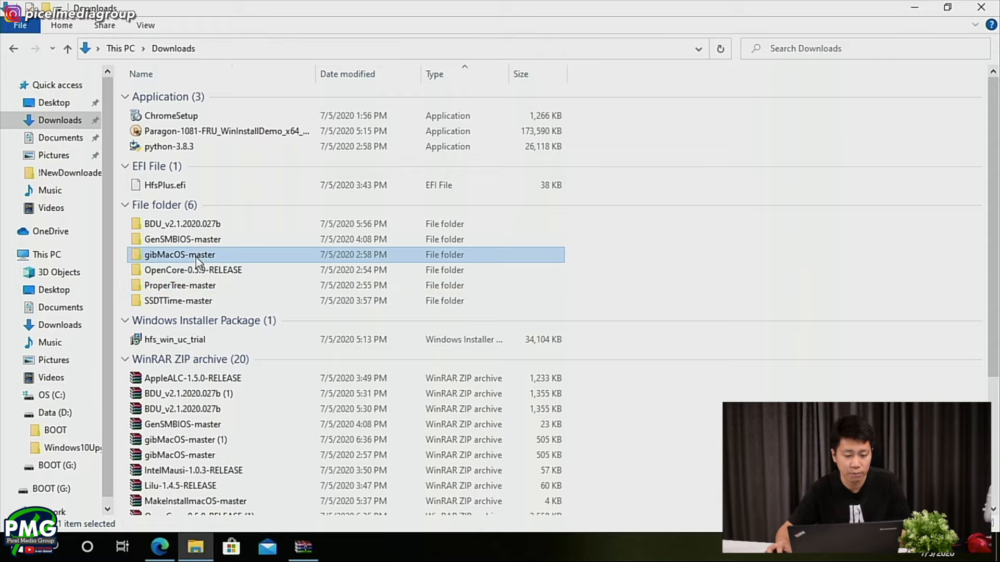
pyautogui.doubleClick(196, 258)
pyautogui.click(209, 95)
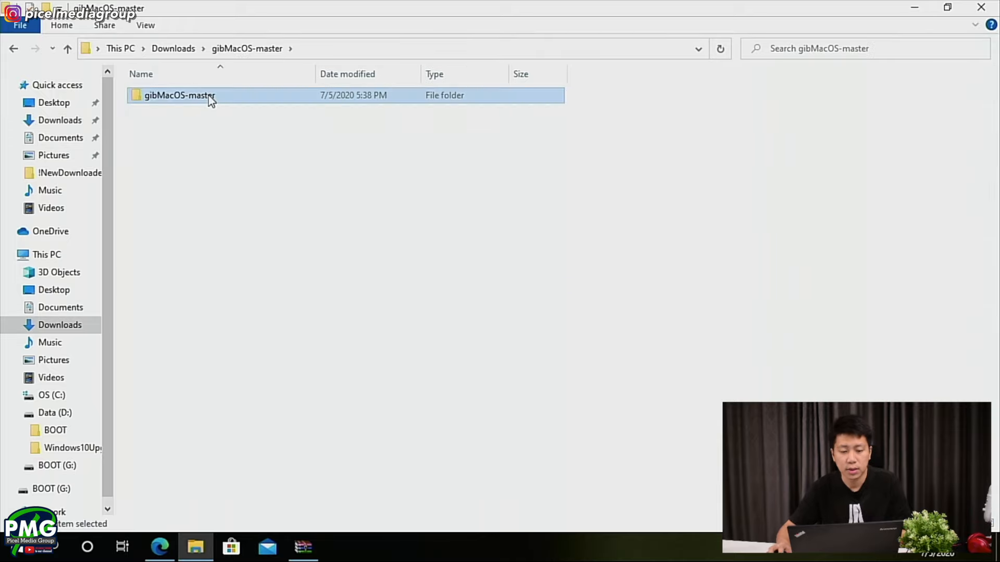
pyautogui.doubleClick(208, 95)
# - Compare the guide's gibMacOS.bat file name with the folder and turn on the display of file name extensions
pyautogui.hotkey('alt', 'Tab')
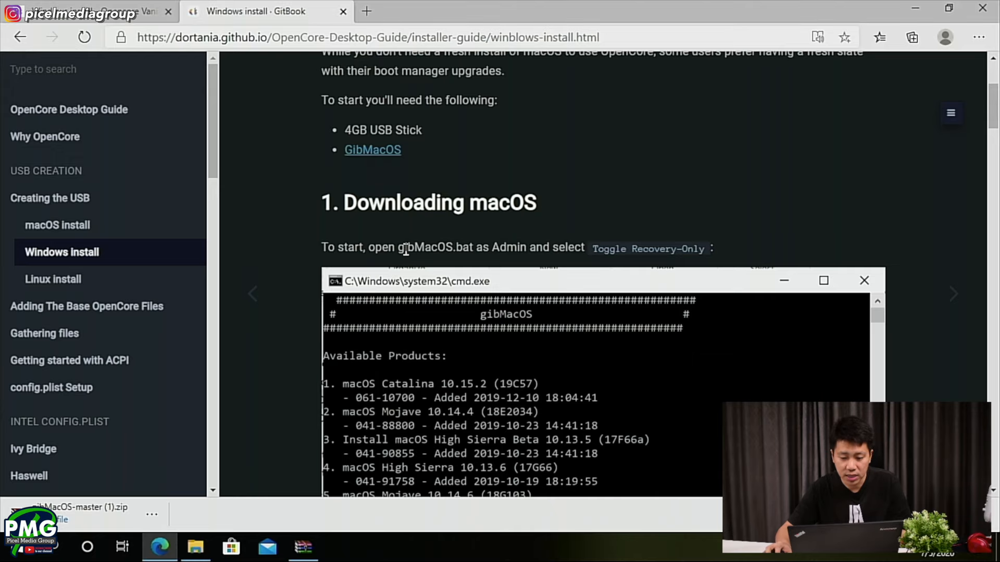
pyautogui.hotkey('alt', 'Tab')
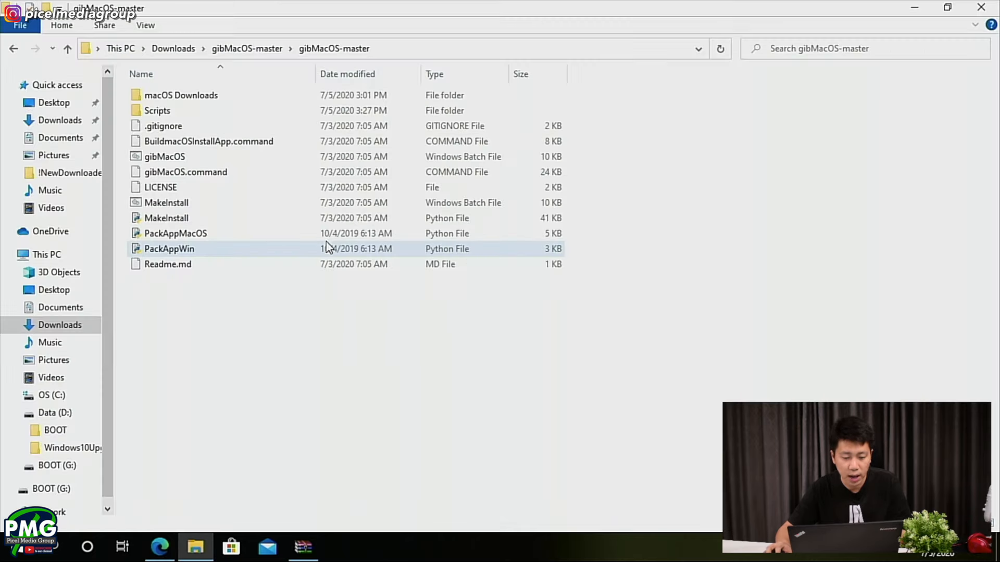
pyautogui.click(184, 161)
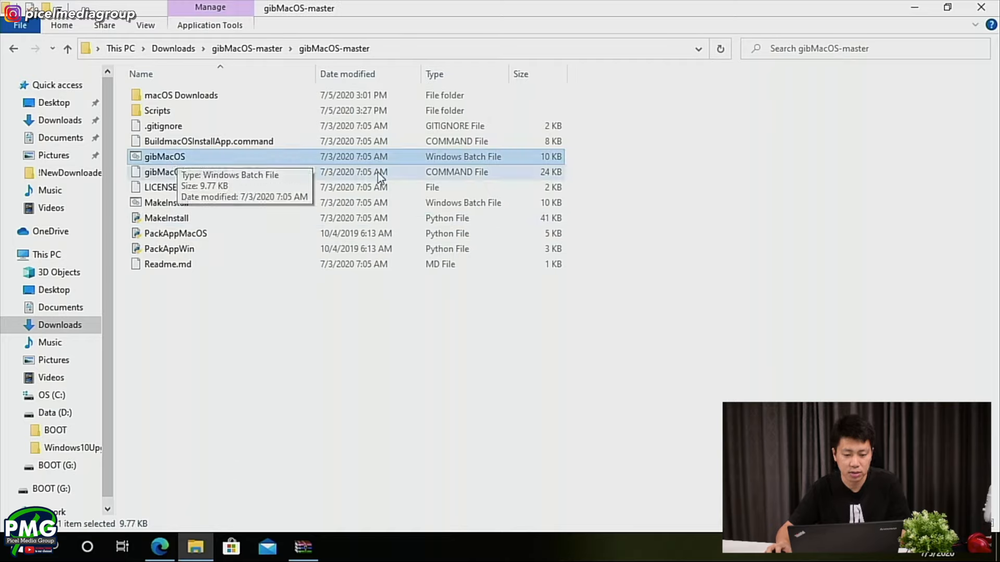
pyautogui.click(141, 25)
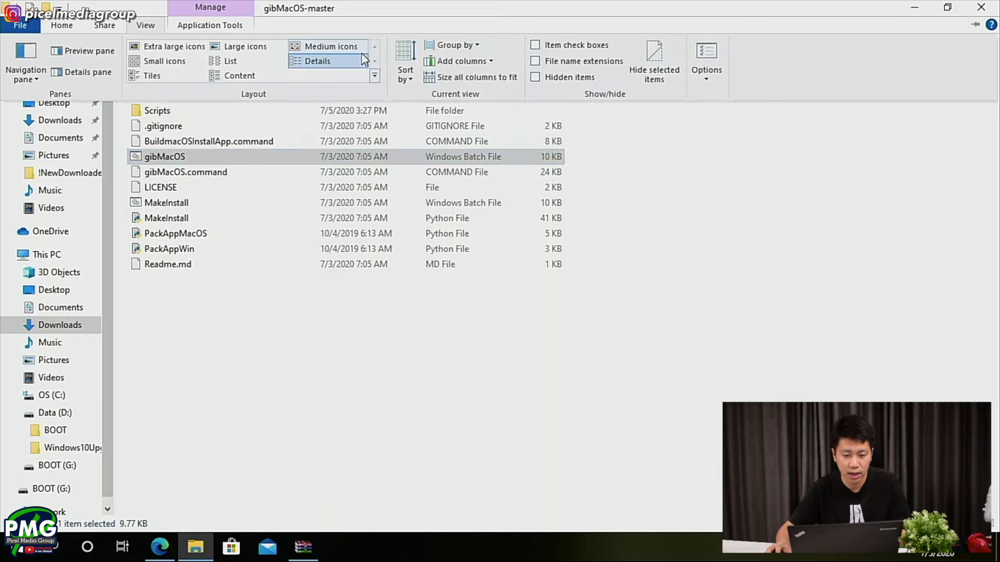
pyautogui.click(551, 61)
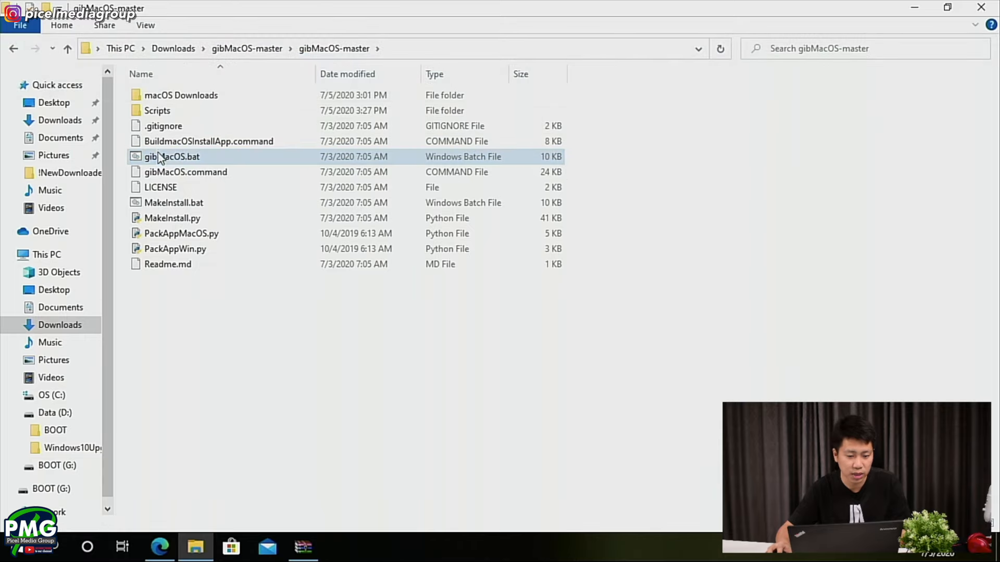
# - Run gibMacOS.bat as administrator and allow it to make changes to the device
pyautogui.rightClick(196, 157)
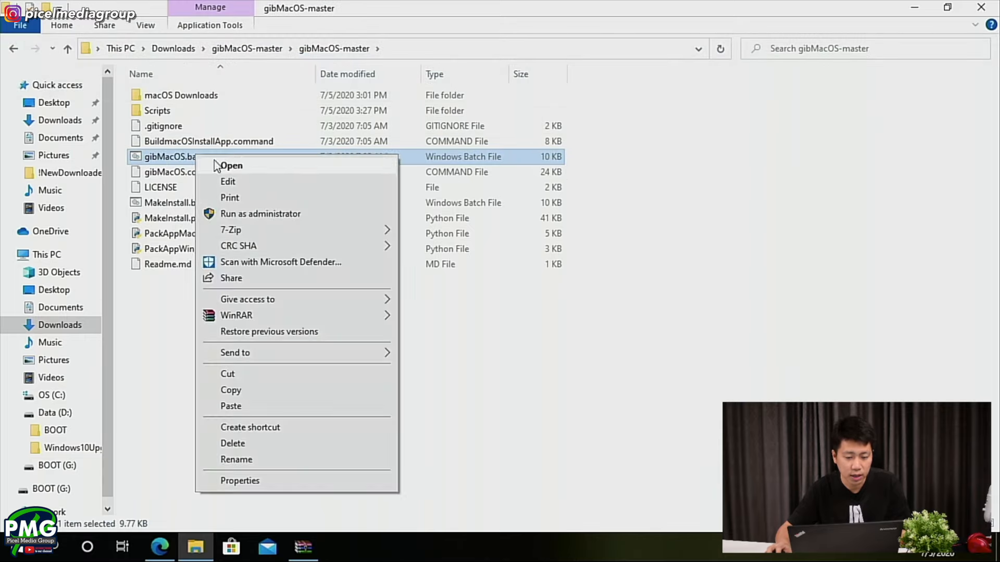
pyautogui.click(253, 213)
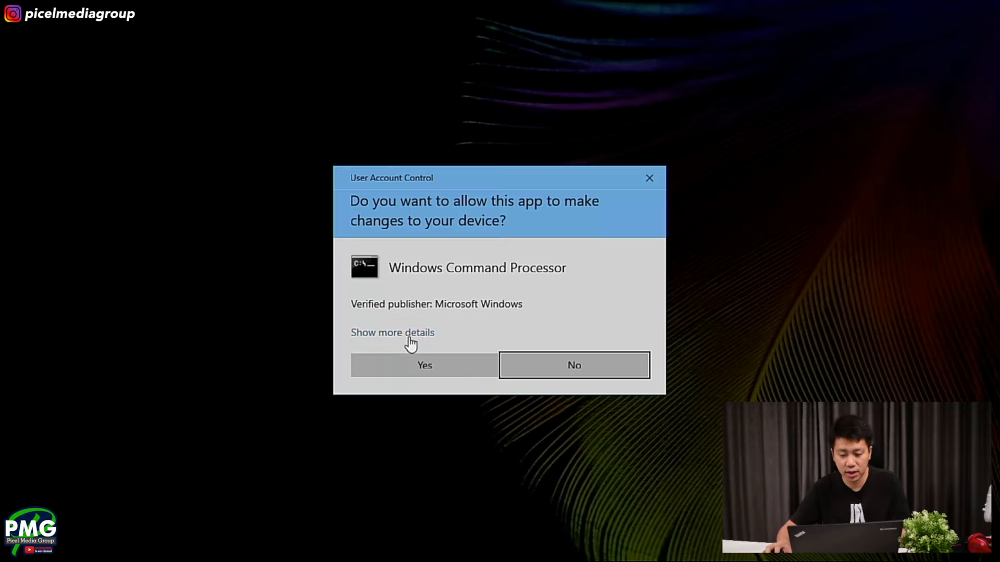
pyautogui.click(421, 366)
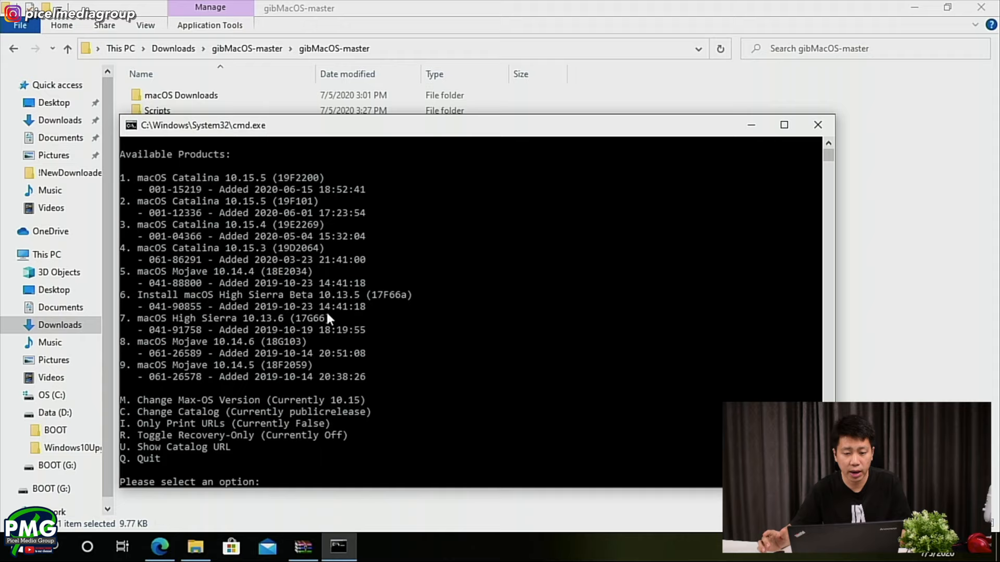
# - Download macOS Catalina 10.15.5 (19F2200) with gibMacOS, accepting the redownload, and quit the tool when it finishes
pyautogui.scroll(1, 336, 338)
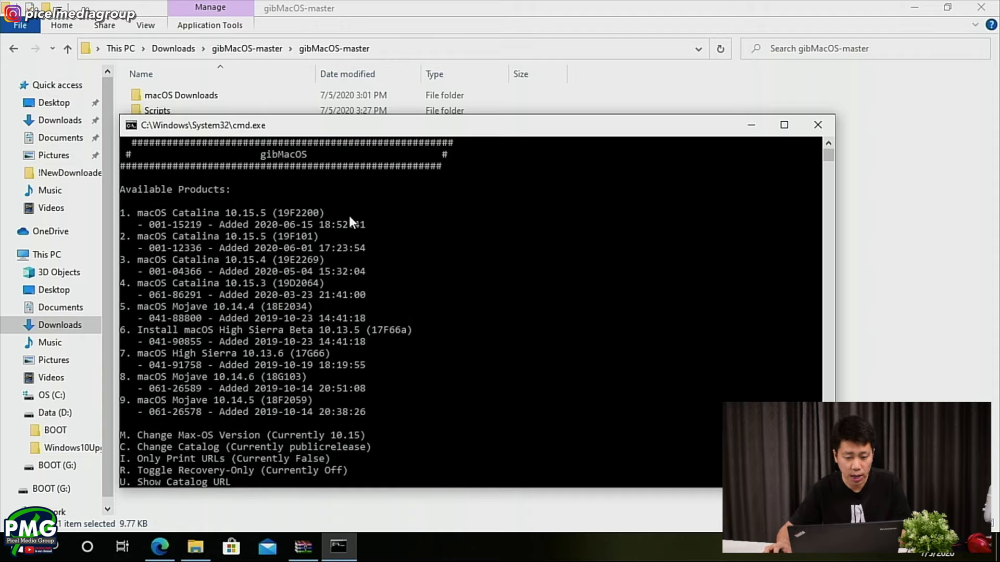
pyautogui.scroll(-3, 332, 236)
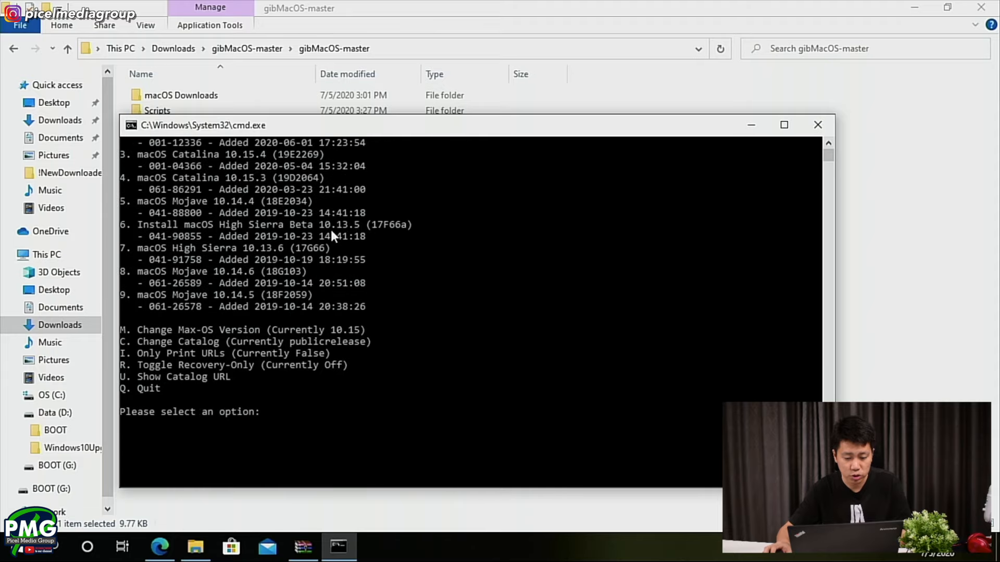
pyautogui.scroll(2, 374, 251)
pyautogui.scroll(-1, 408, 250)
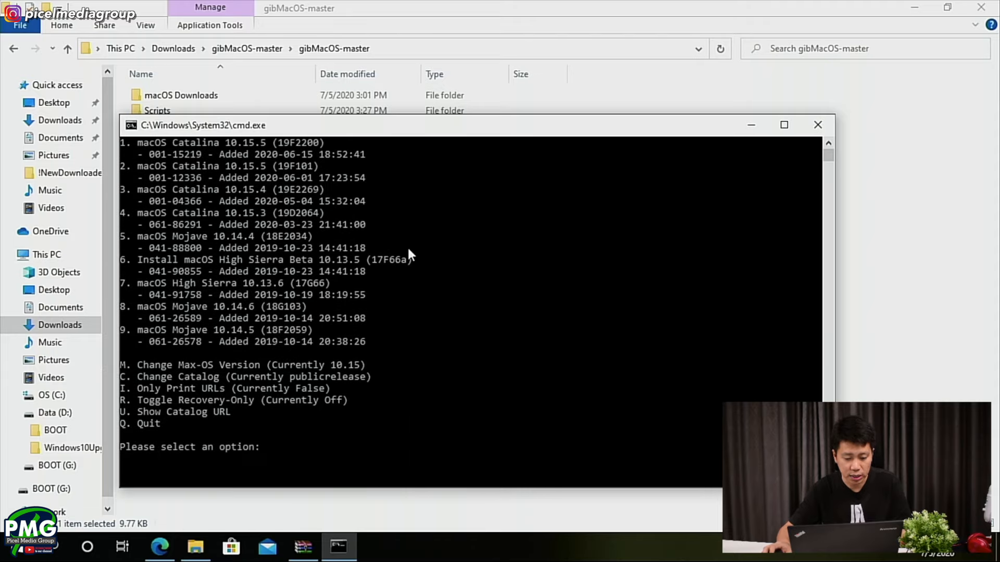
pyautogui.write('1')
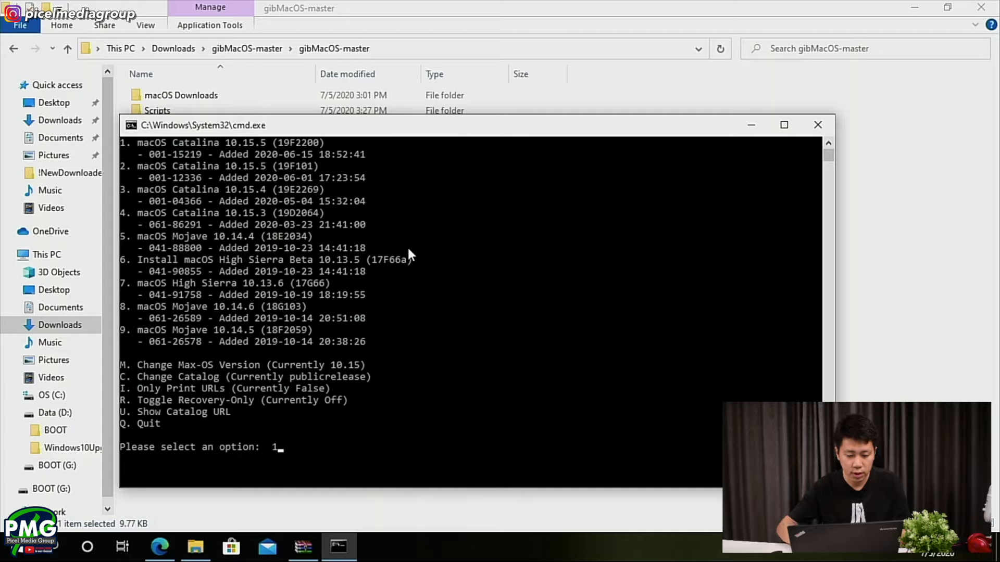
pyautogui.press('Return')
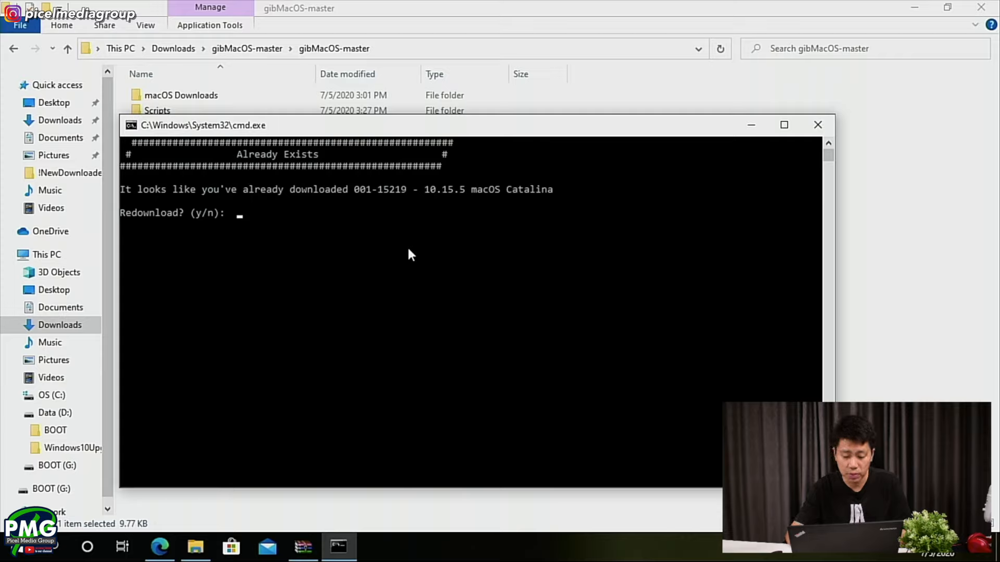
pyautogui.write('y')
pyautogui.press('Return')
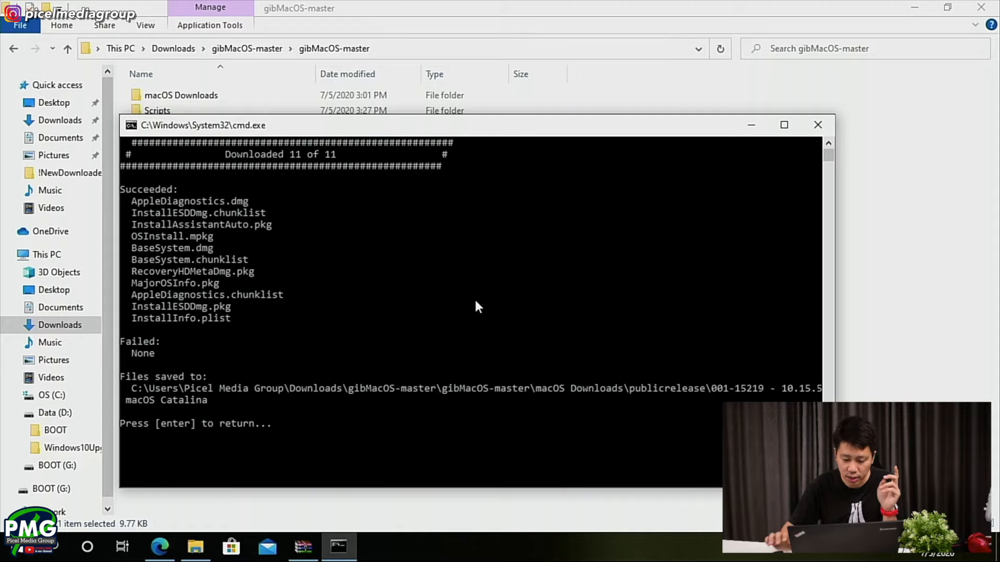
pyautogui.press('Return')
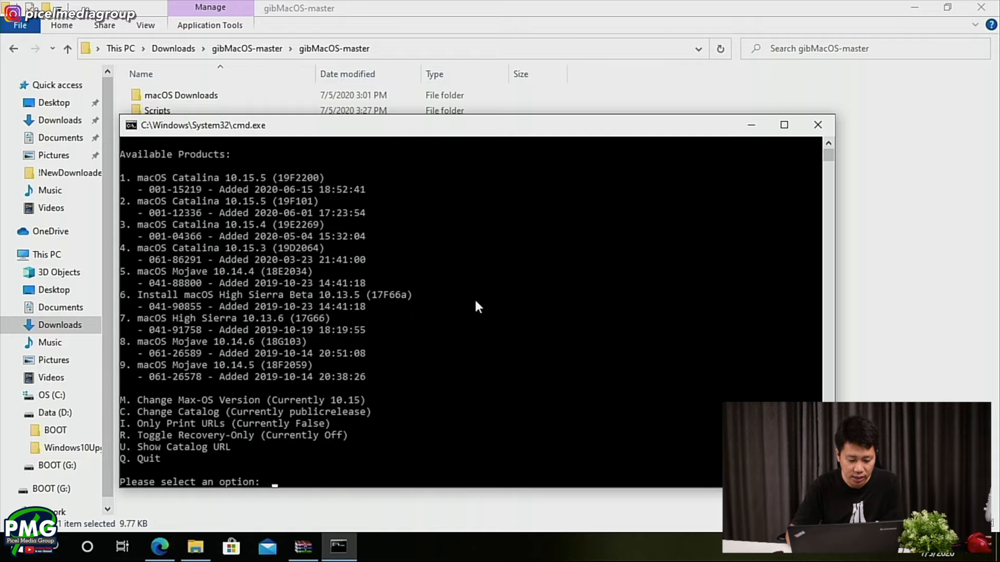
pyautogui.write('q')
pyautogui.press('Return')
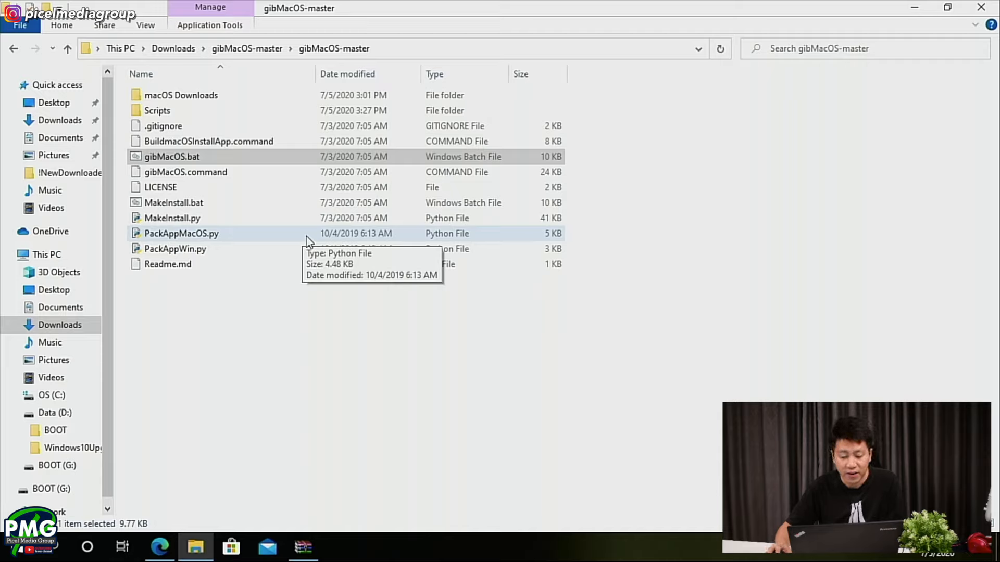
# - Run MakeInstall.bat as administrator, allow it to make changes to the device, and move its command window clear of the screen edge
pyautogui.rightClick(191, 201)
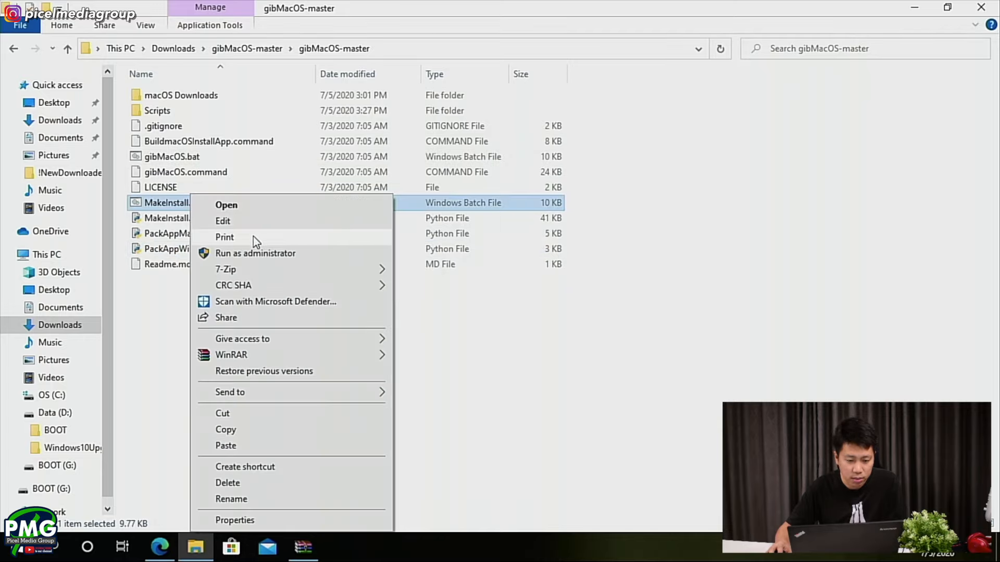
pyautogui.click(255, 253)
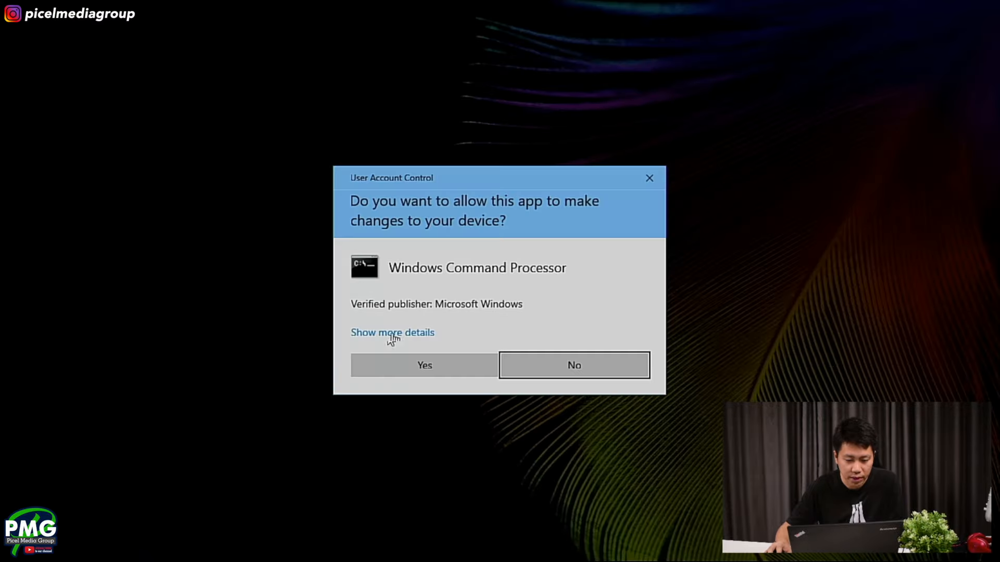
pyautogui.click(443, 368)
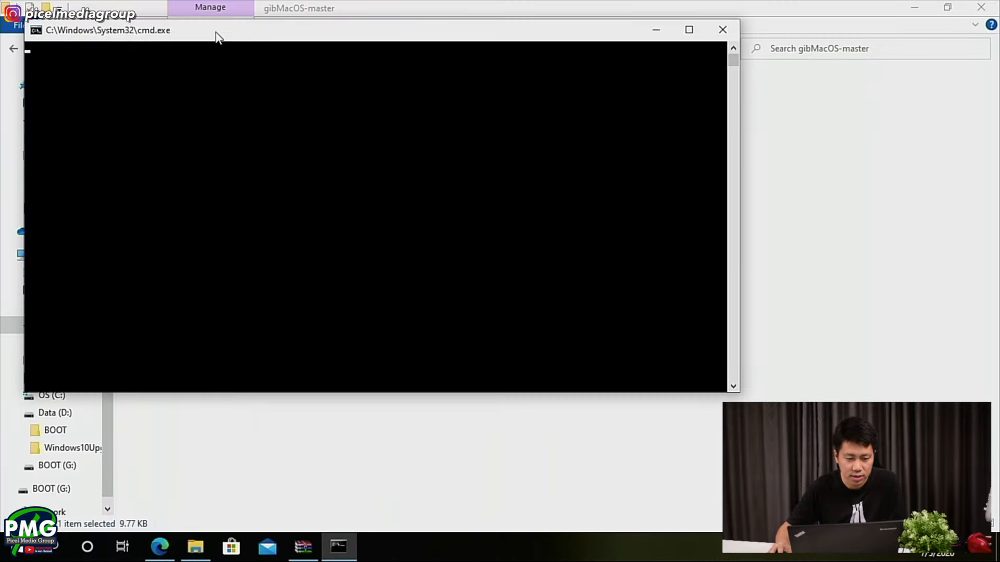
pyautogui.moveTo(216, 33); pyautogui.dragTo(291, 87)
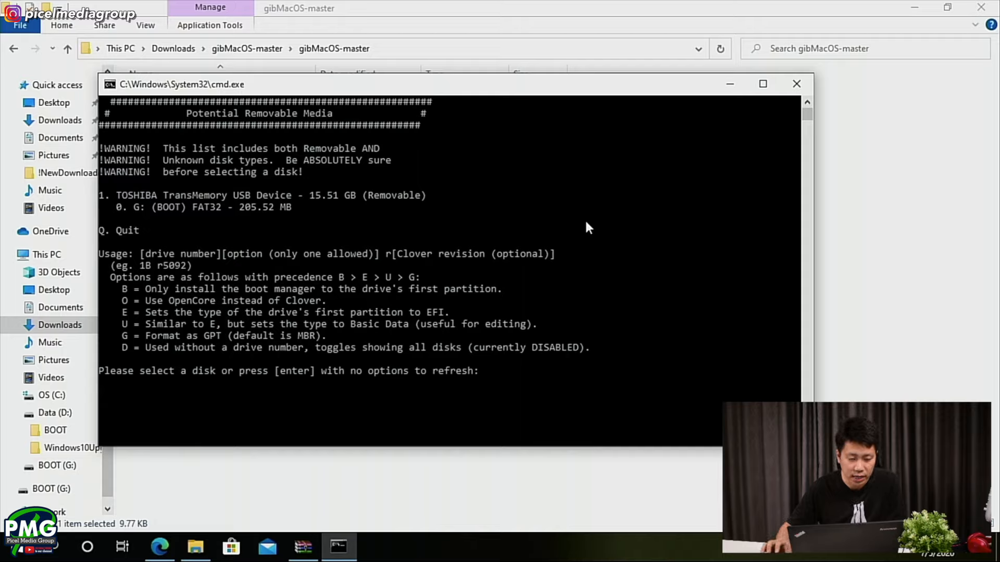
# - Try to erase disk 1, the TOSHIBA TransMemory USB Device, using option 1O for OpenCore instead of Clover
pyautogui.write('1')
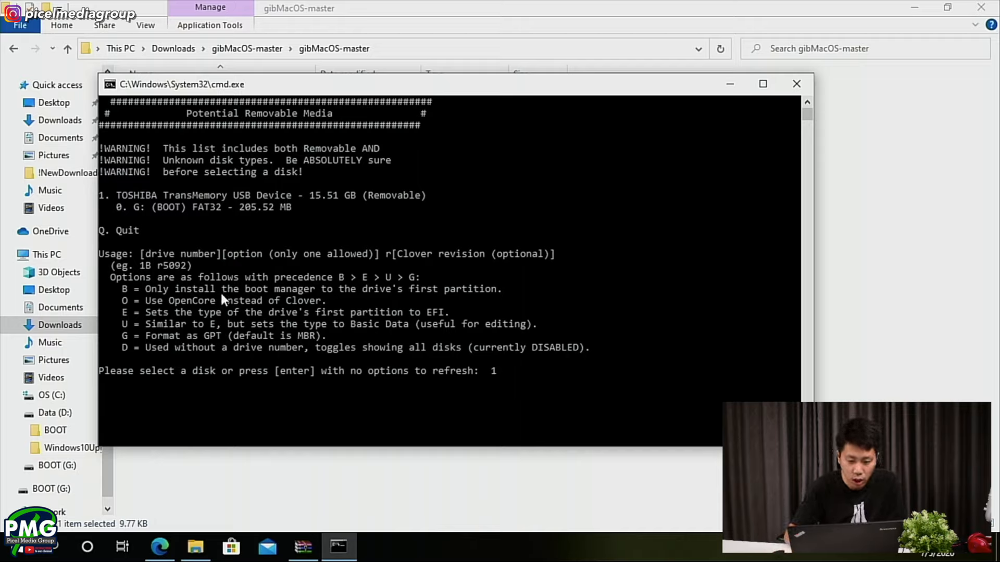
pyautogui.write('O')
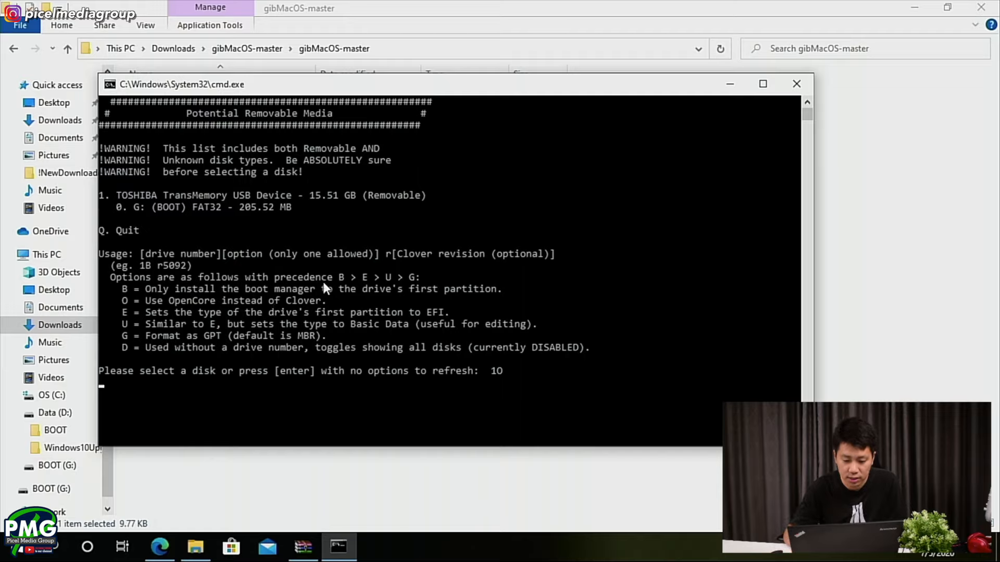
pyautogui.press('Return')
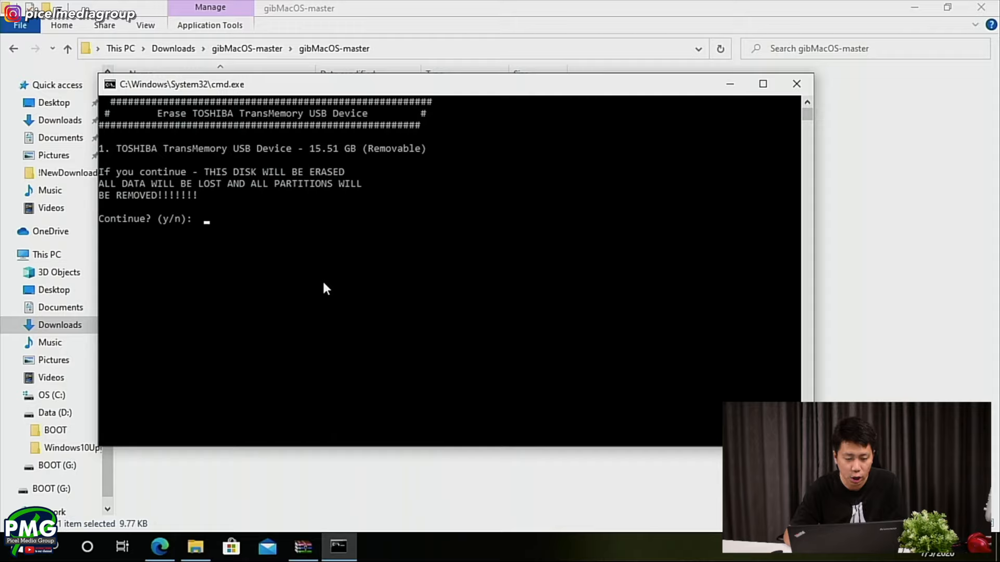
pyautogui.write('y')
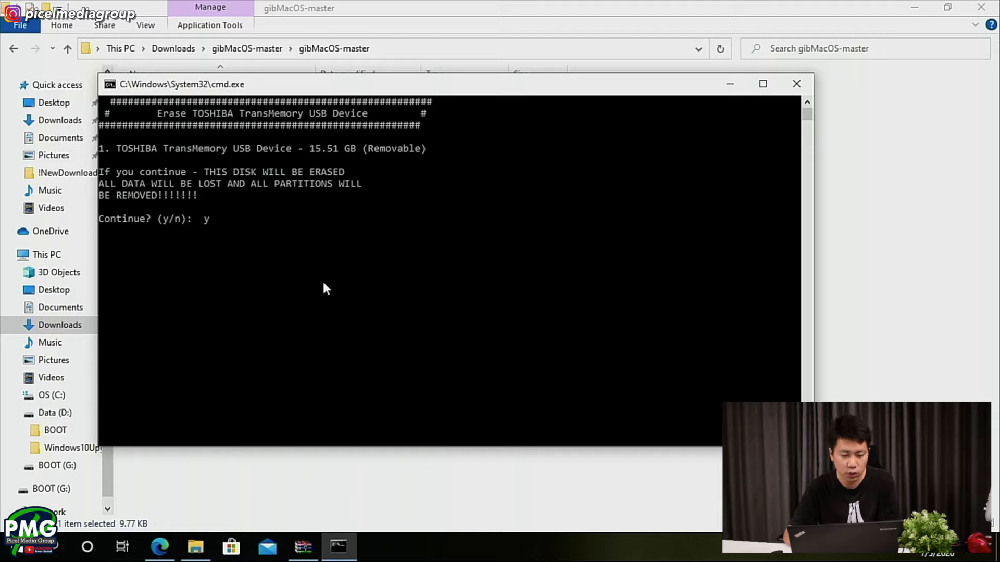
pyautogui.press('Return')
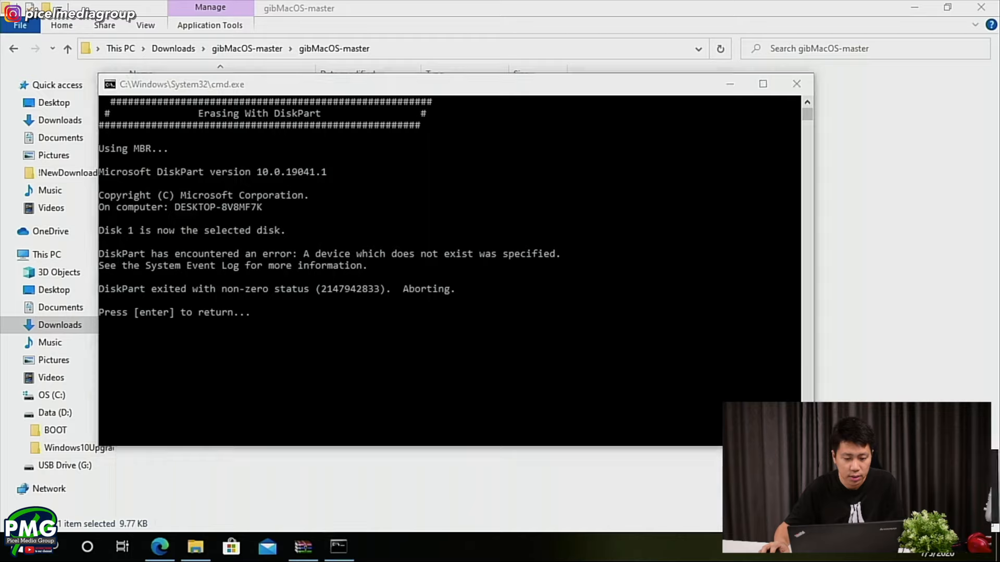
pyautogui.press('Return')
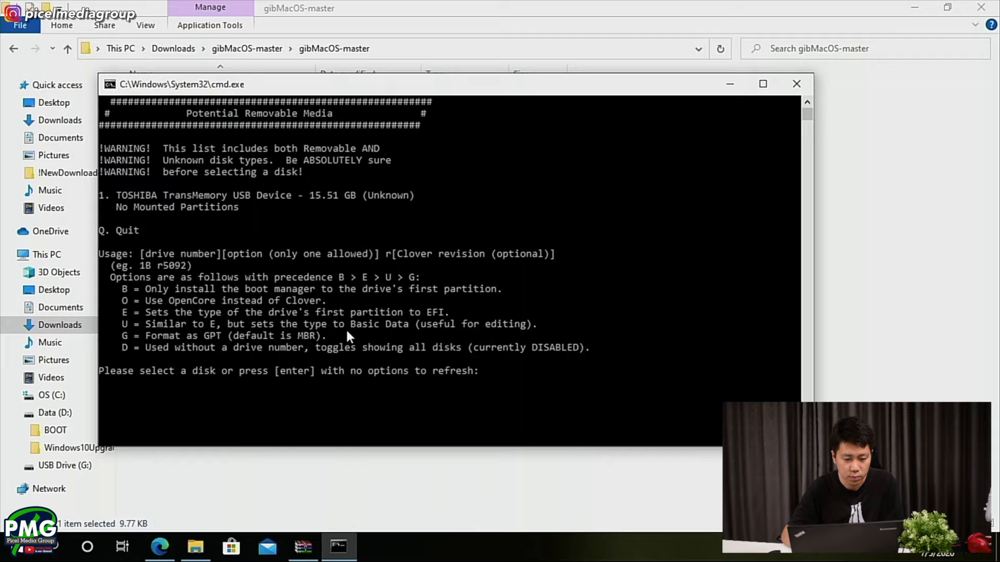
# - Select the TOSHIBA TransMemory USB Device again with option 1O and agree to erase it for OpenCore
pyautogui.write('10')
pyautogui.press('Return')
pyautogui.write('y')
pyautogui.press('Return')
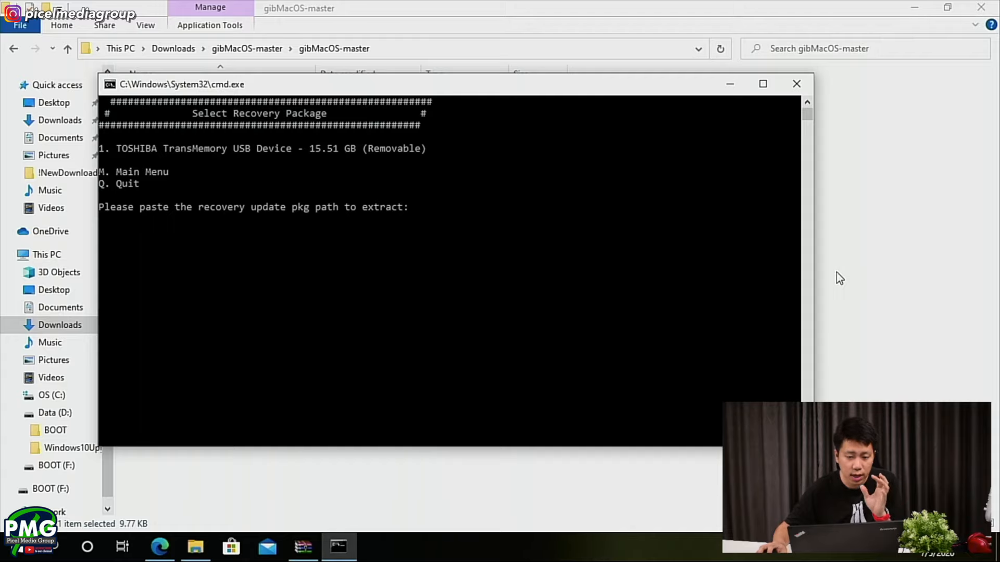
# - Copy the path of RecoveryHDMetaDmg.pkg from the 001-15219 - 10.15.5 macOS Catalina folder inside macOS Downloads and publicrelease
pyautogui.click(867, 268)
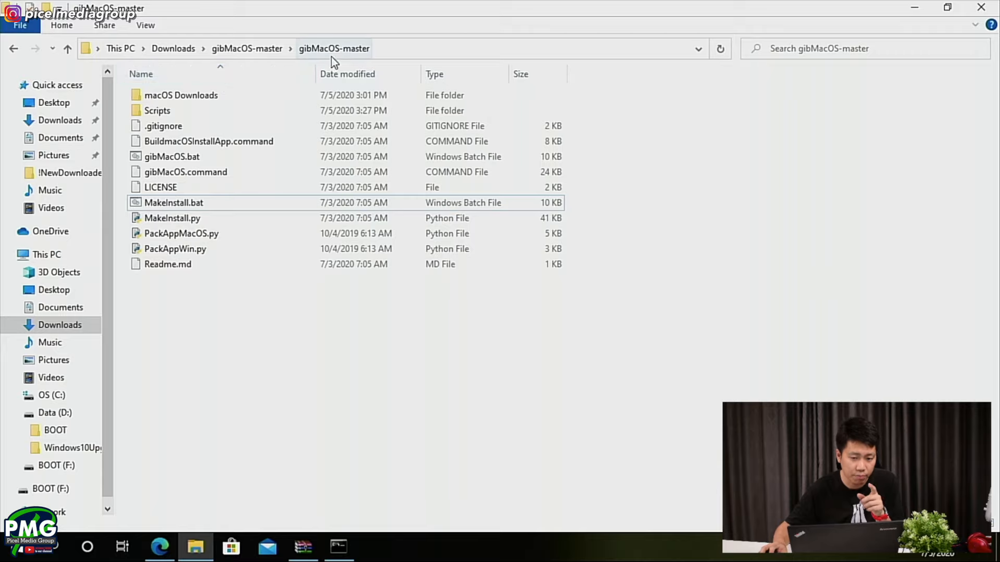
pyautogui.click(200, 98)
pyautogui.doubleClick(200, 99)
pyautogui.doubleClick(200, 99)
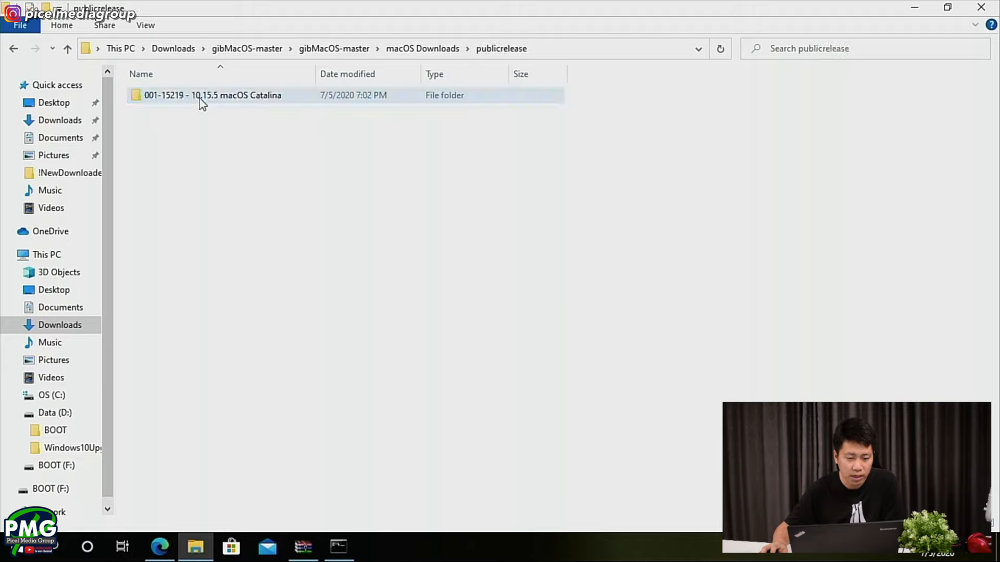
pyautogui.click(198, 99)
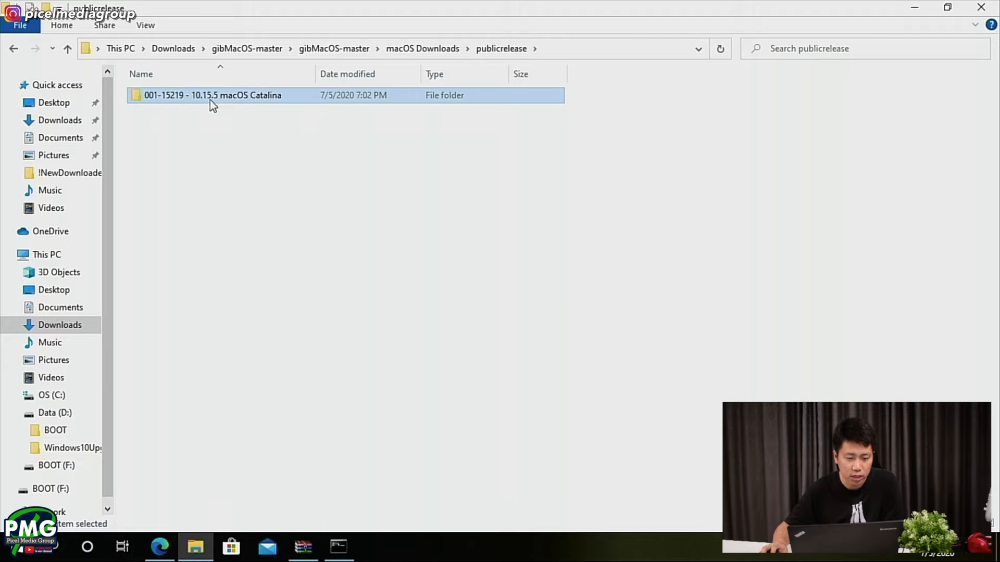
pyautogui.doubleClick(185, 94)
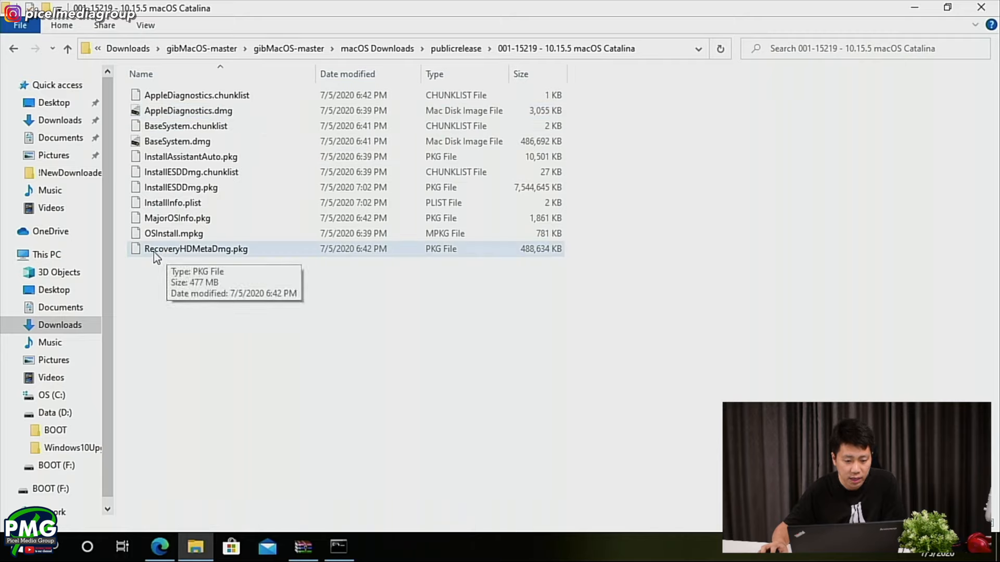
pyautogui.click(348, 255)
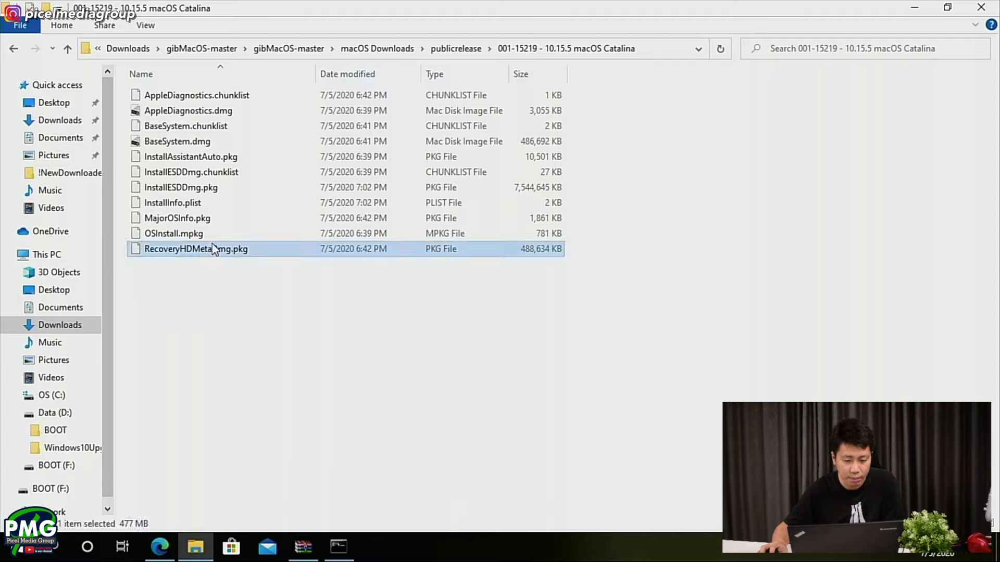
pyautogui.click(69, 25)
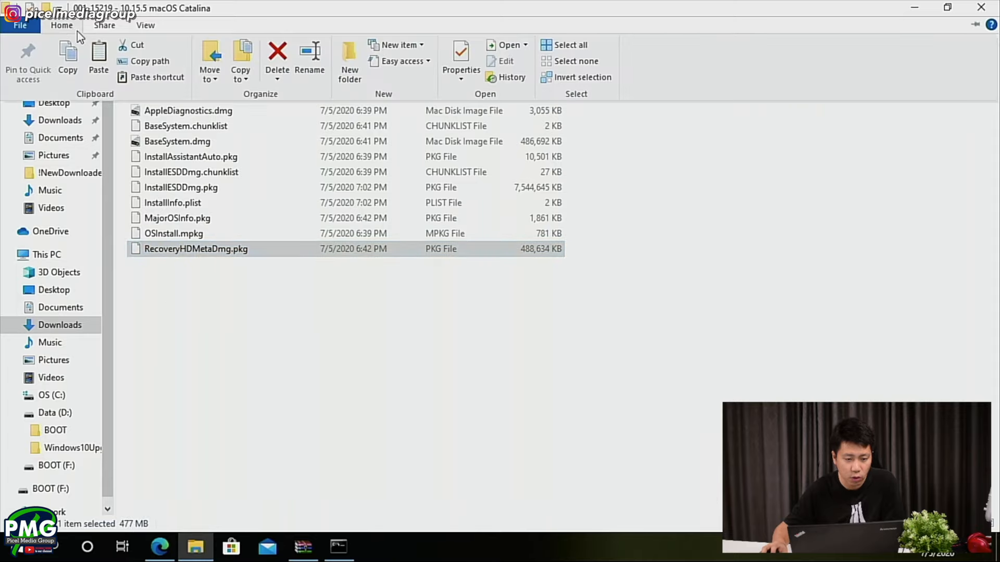
pyautogui.click(147, 64)
# - Supply the copied RecoveryHDMetaDmg.pkg path to MakeInstall, let it install OpenCore on the USB drive, and close the command window
pyautogui.hotkey('alt', 'Tab')
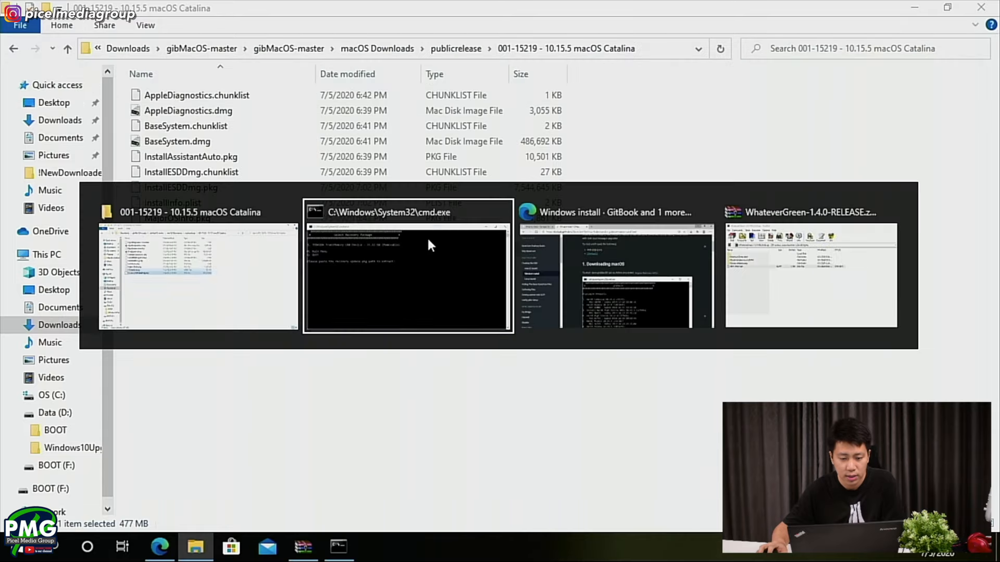
pyautogui.click(417, 231)
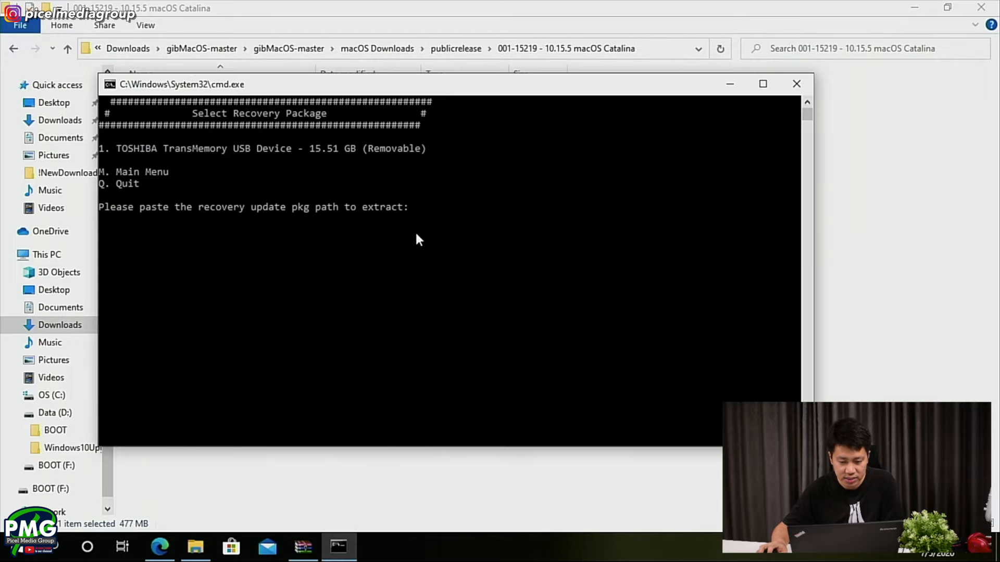
pyautogui.hotkey('ctrl', 'v')
pyautogui.press('Return')
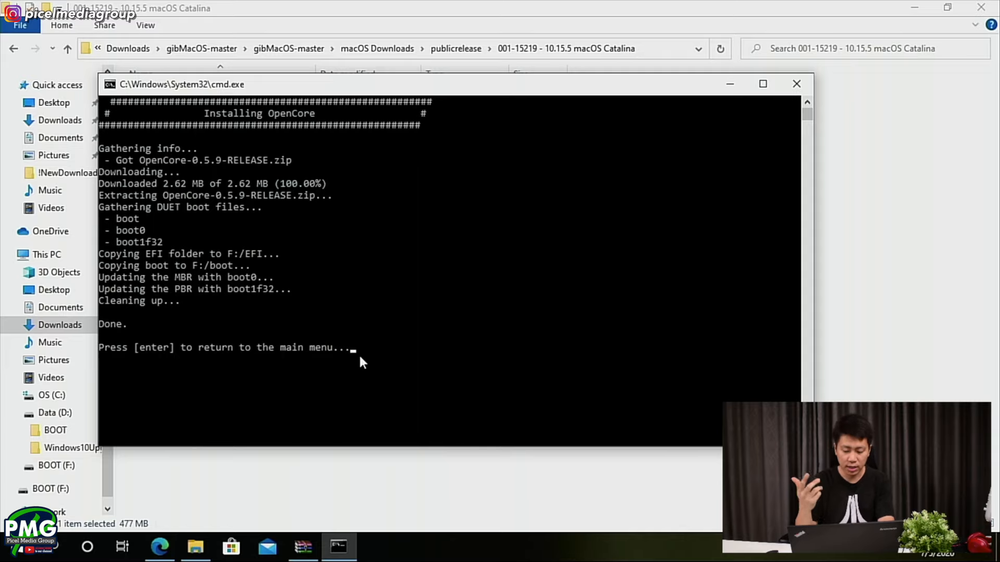
pyautogui.press('Return')
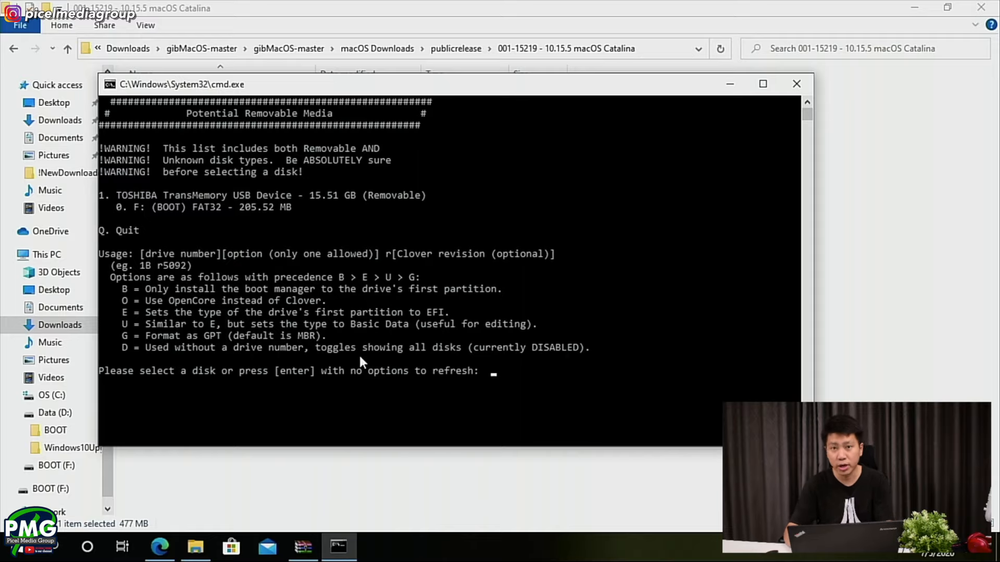
pyautogui.hotkey('alt', 'F4')
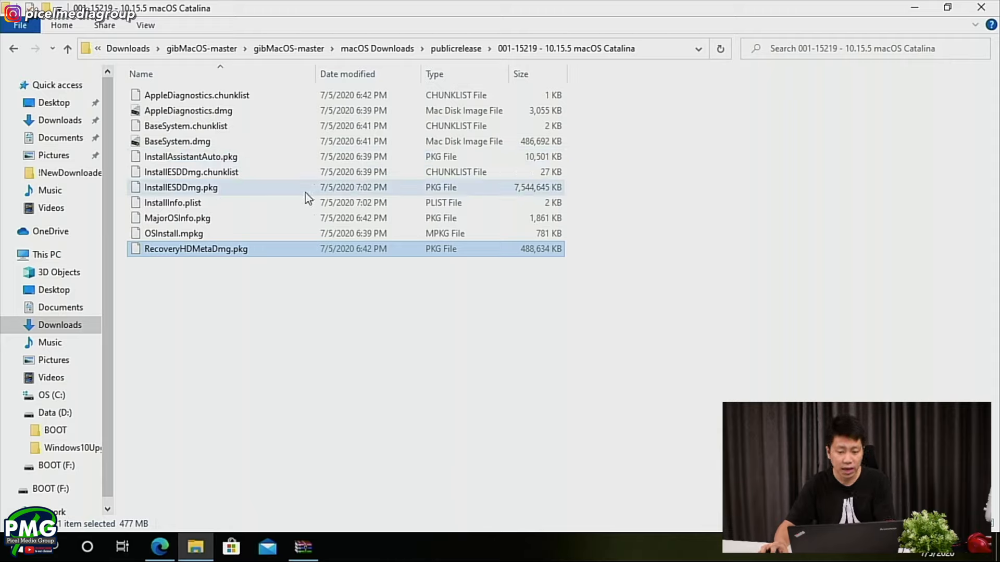
# - Check InstallESDDmg.pkg in the Catalina folder, switch to Microsoft Edge and examine the MakeInstallmacOS repository page on GitHub
pyautogui.click(261, 191)
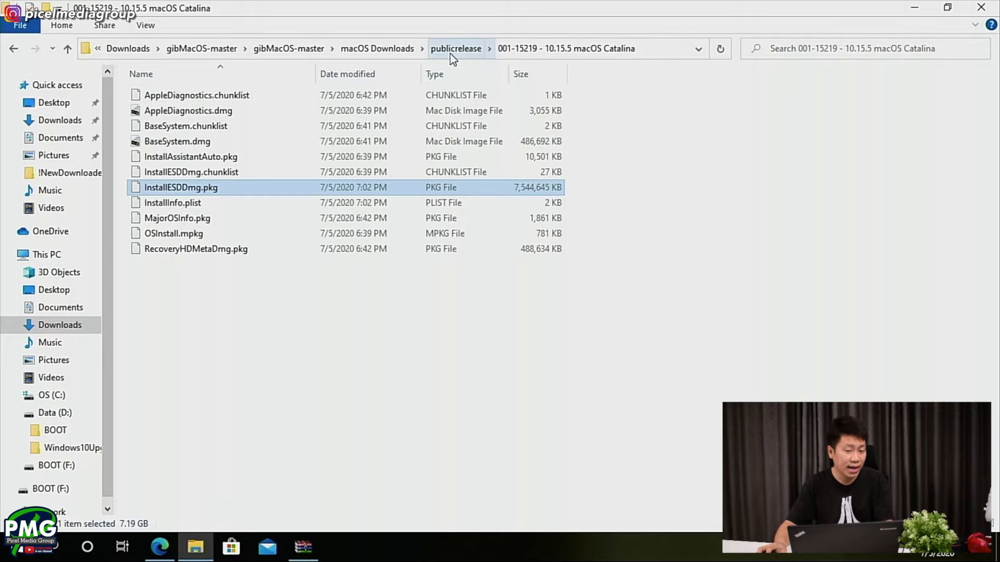
pyautogui.click(160, 546)
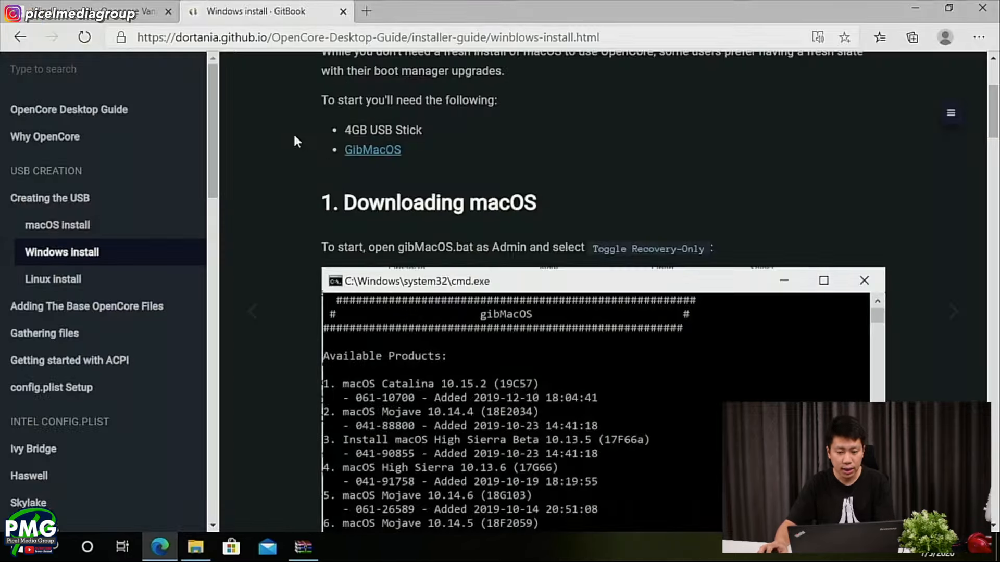
pyautogui.click(371, 16)
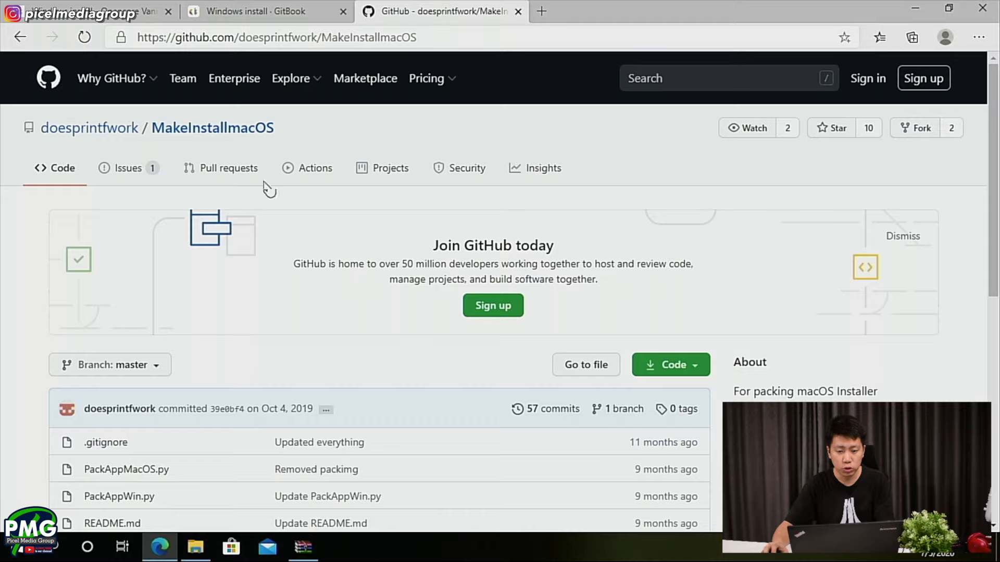
pyautogui.moveTo(87, 139)
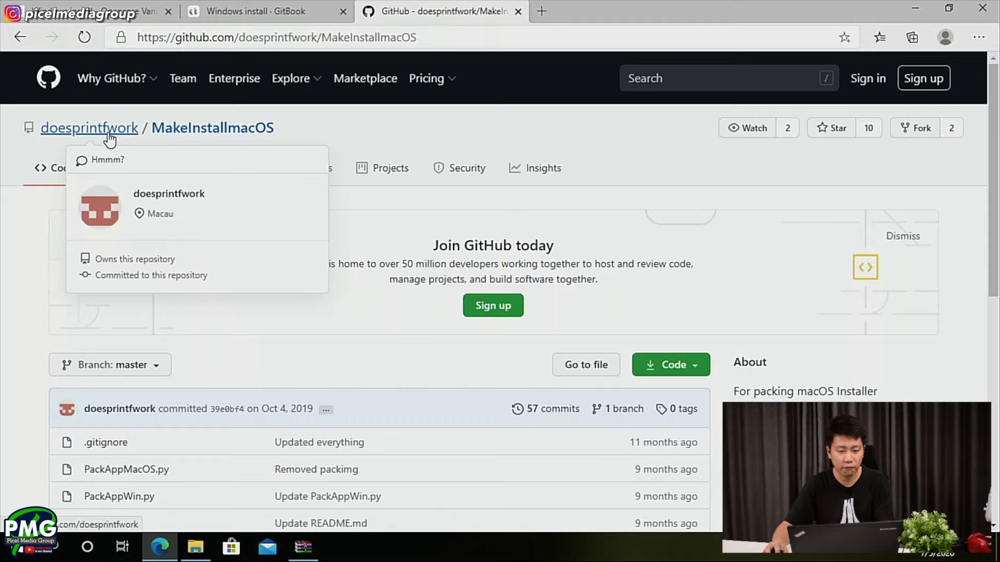
pyautogui.scroll(-1, 140, 328)
pyautogui.scroll(-2, 334, 367)
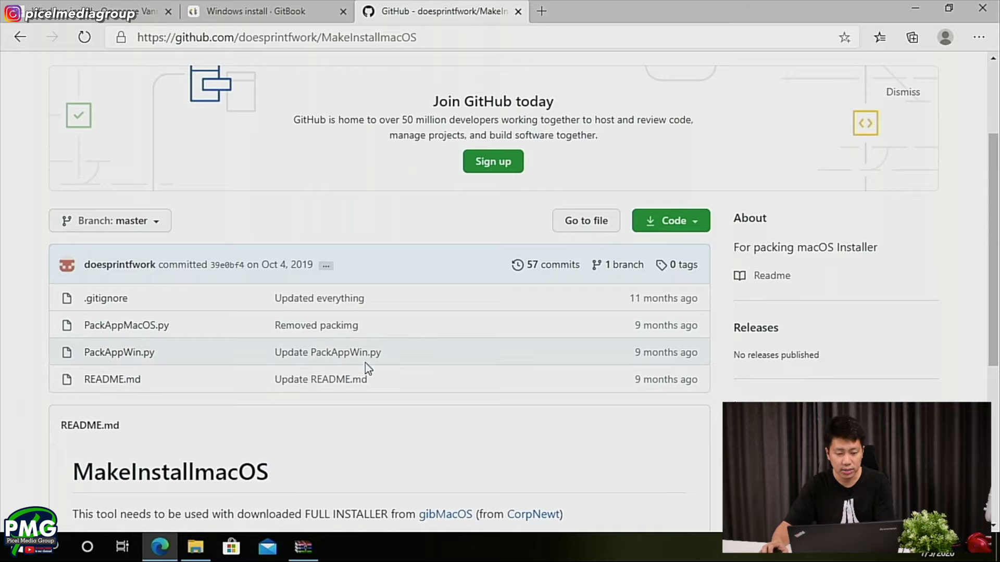
pyautogui.scroll(3, 354, 360)
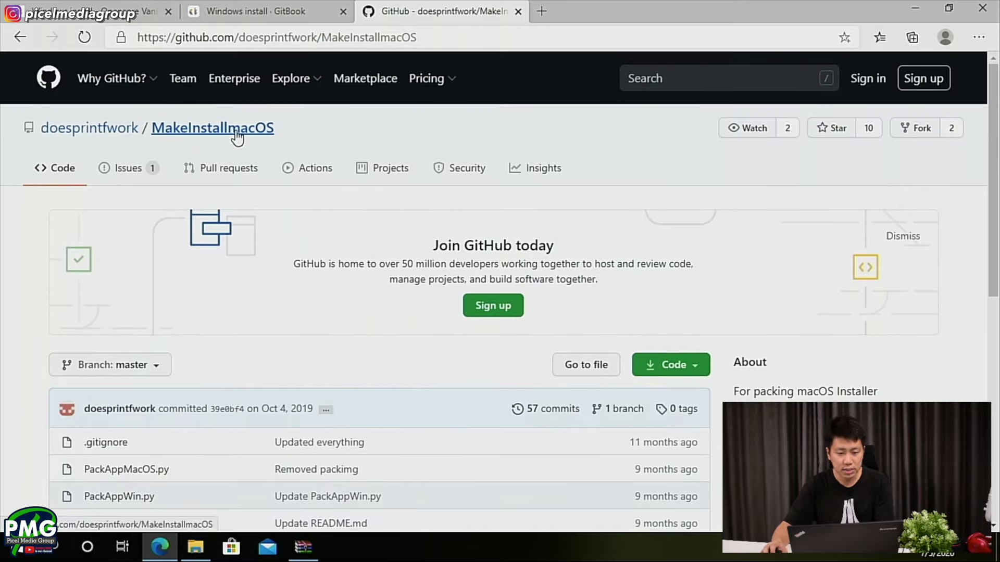
# - Download the MakeInstallmacOS repository as a ZIP and open its MakeInstallmacOS-master folder in WinRAR
pyautogui.scroll(-4, 235, 308)
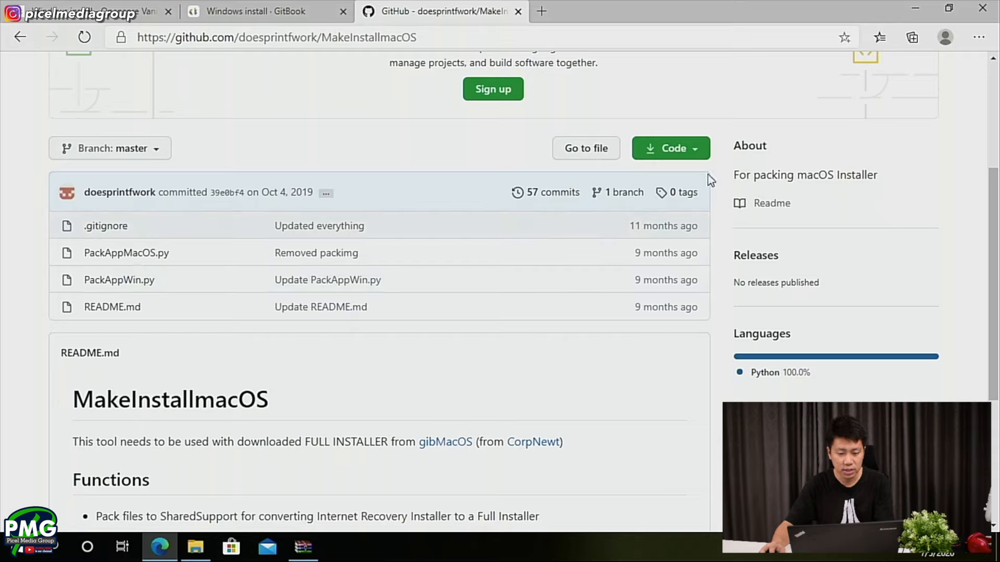
pyautogui.click(687, 151)
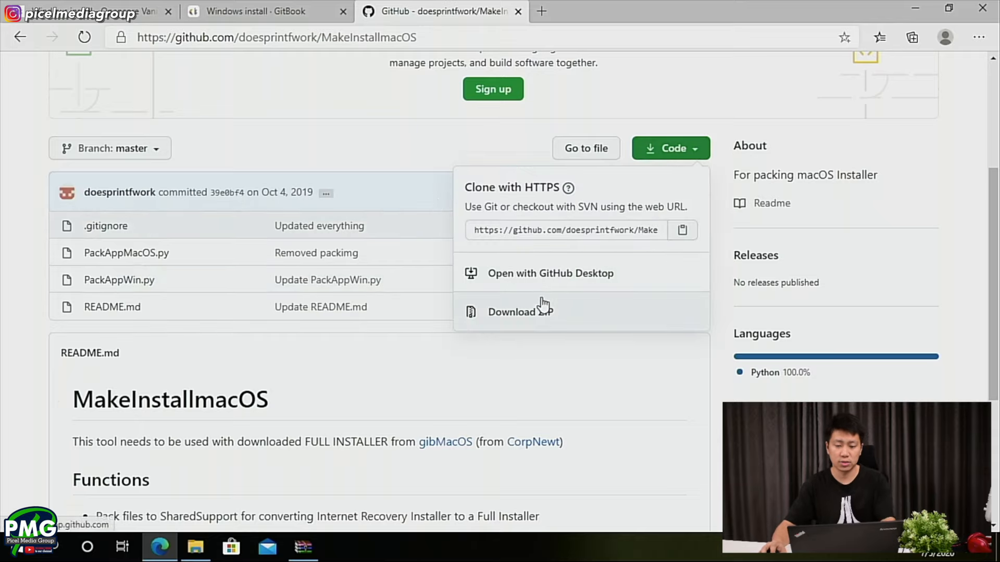
pyautogui.click(509, 327)
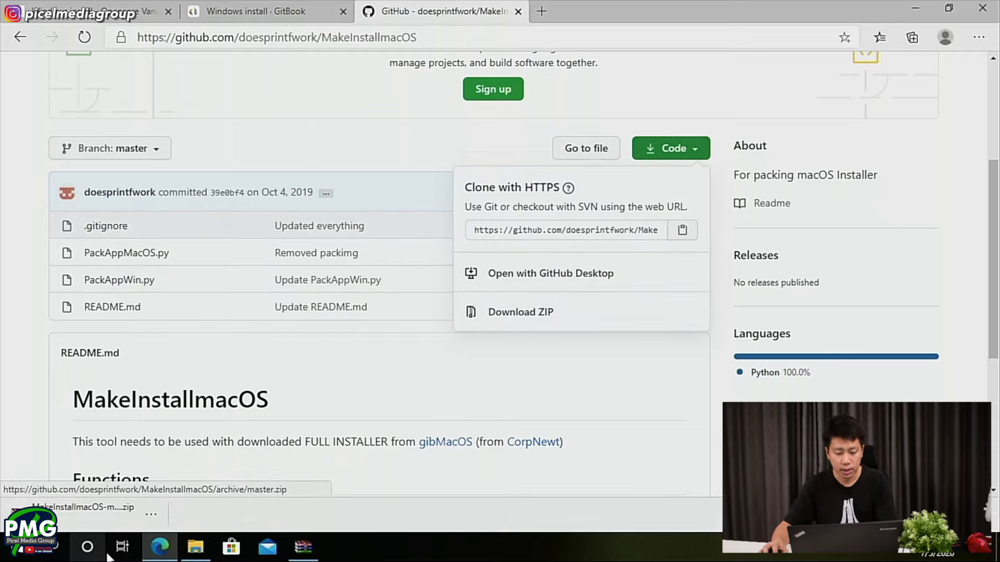
pyautogui.click(91, 516)
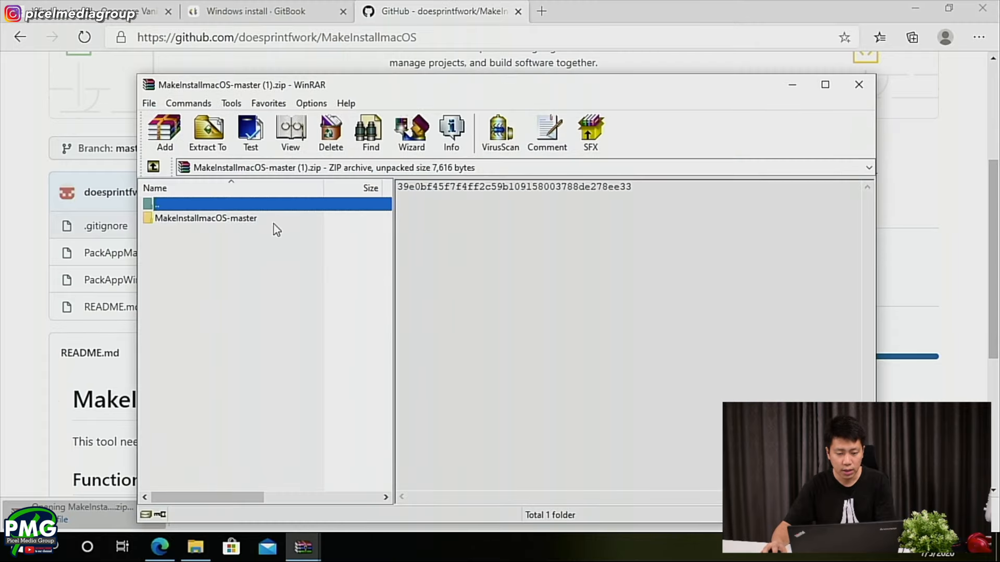
pyautogui.doubleClick(273, 223)
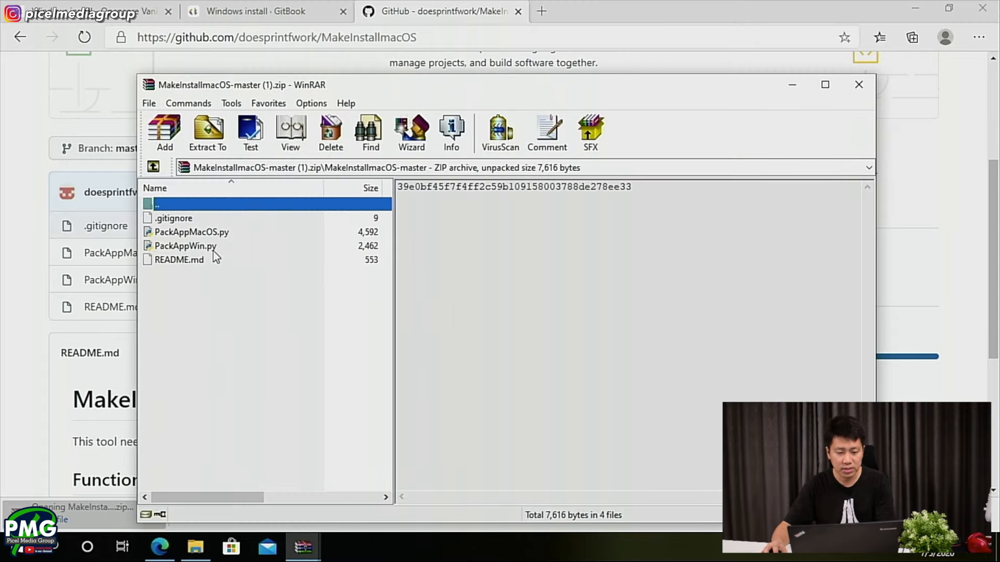
# - Copy .gitignore, PackAppMacOS.py, PackAppWin.py and README.md from the archive into the inner gibMacOS-master folder
pyautogui.moveTo(216, 272); pyautogui.dragTo(306, 335)
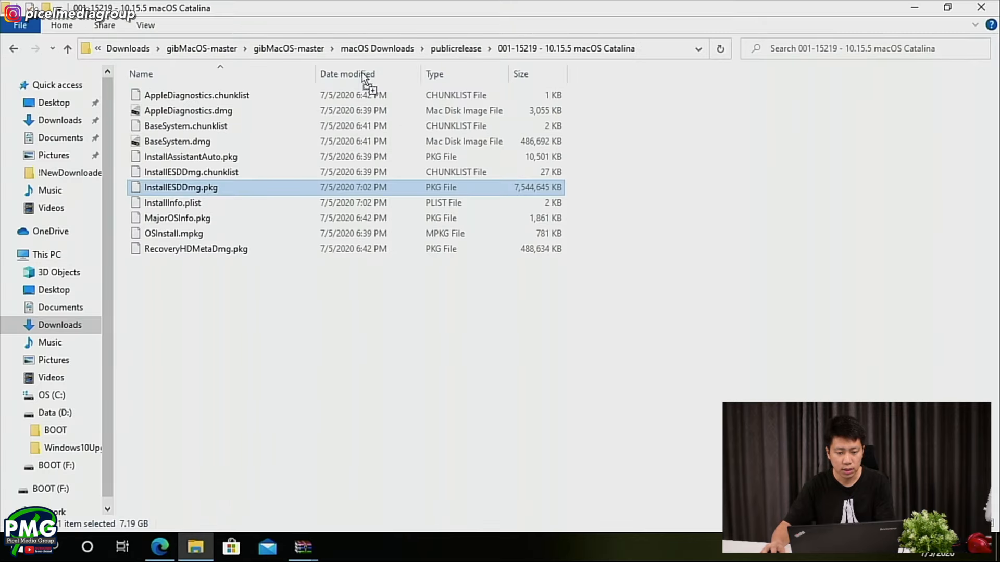
pyautogui.moveTo(346, 52); pyautogui.dragTo(197, 293)
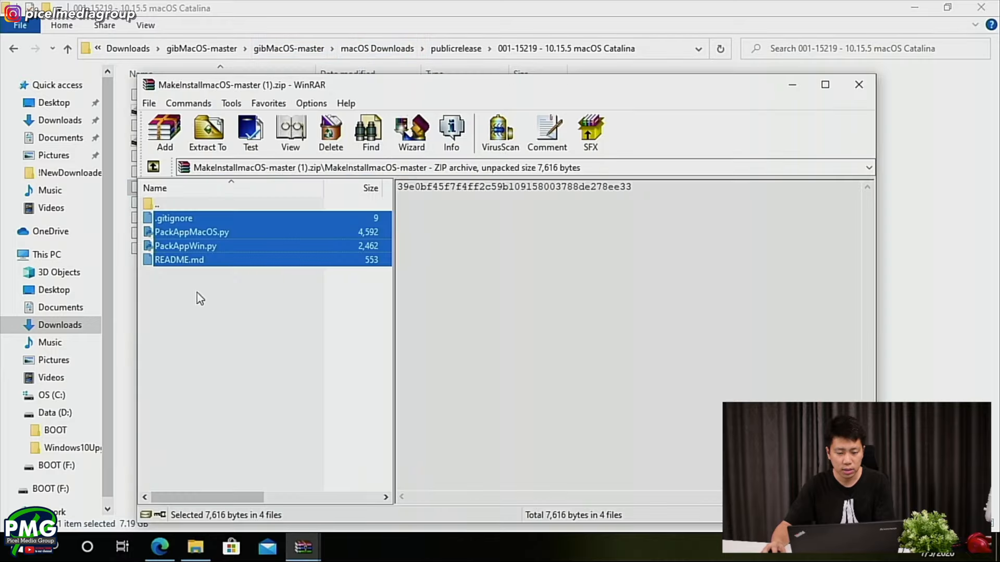
pyautogui.click(260, 53)
pyautogui.click(224, 351)
pyautogui.hotkey('ctrl', 'v')
pyautogui.click(486, 163)
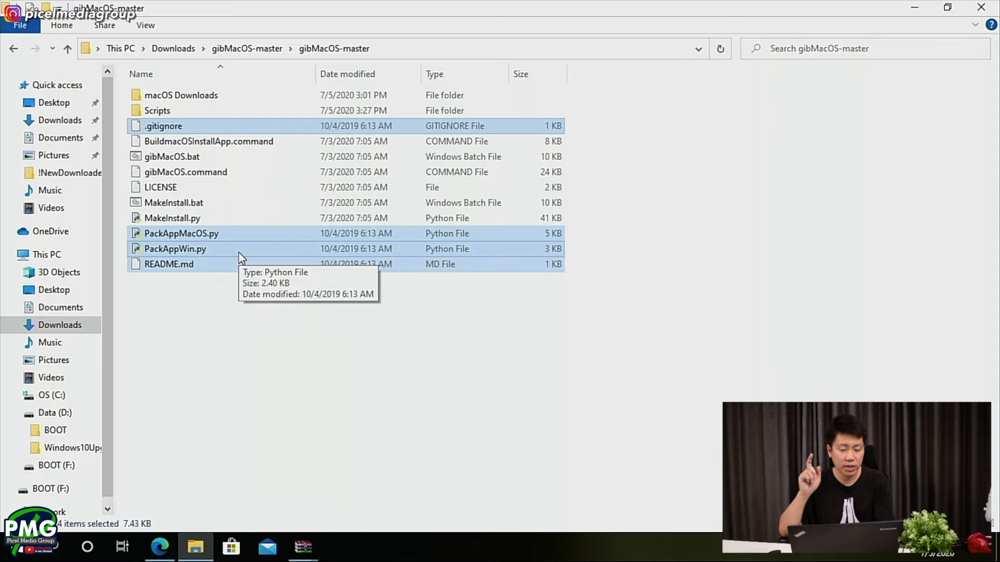
pyautogui.press('super+e')
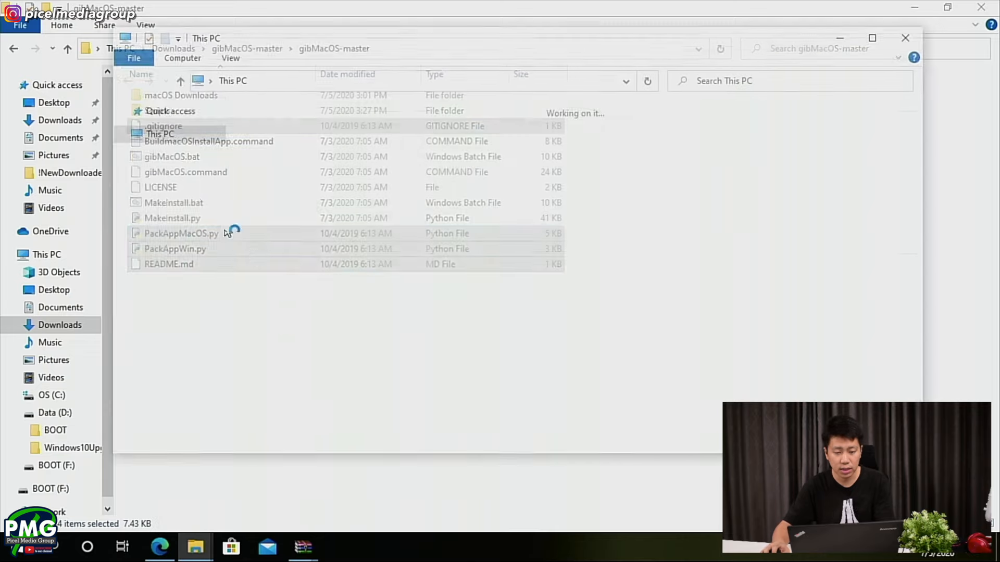
pyautogui.click(166, 151)
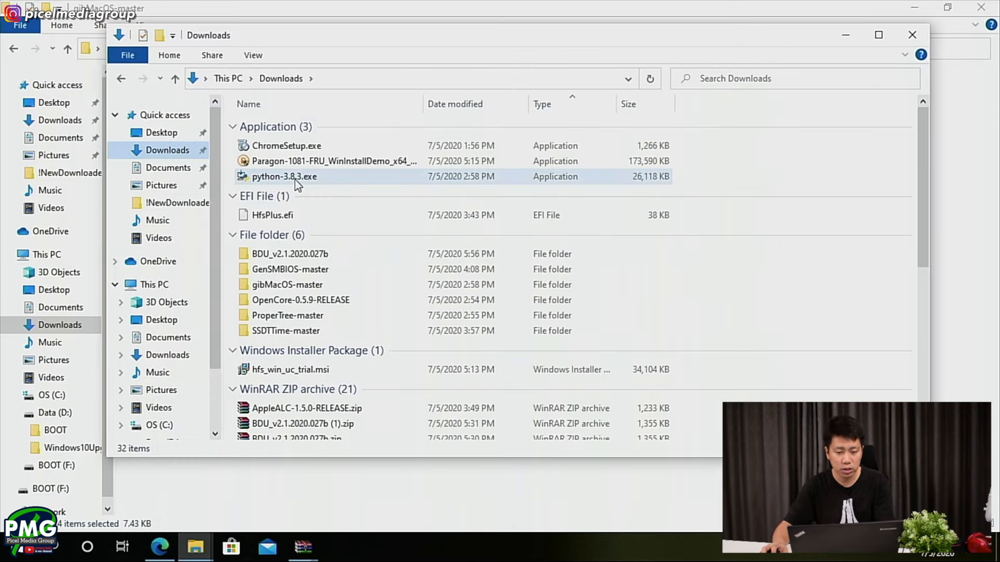
pyautogui.doubleClick(295, 179)
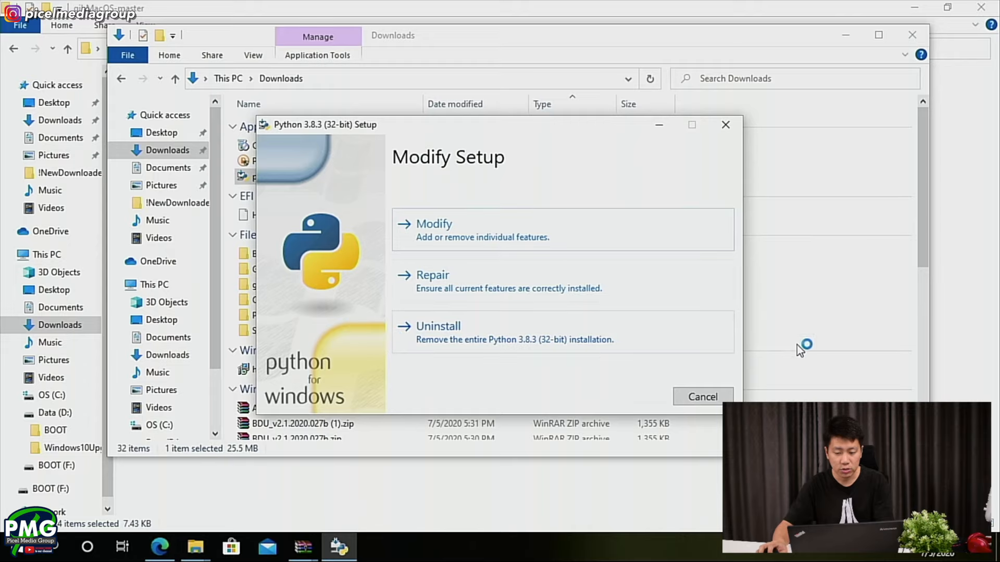
pyautogui.click(703, 397)
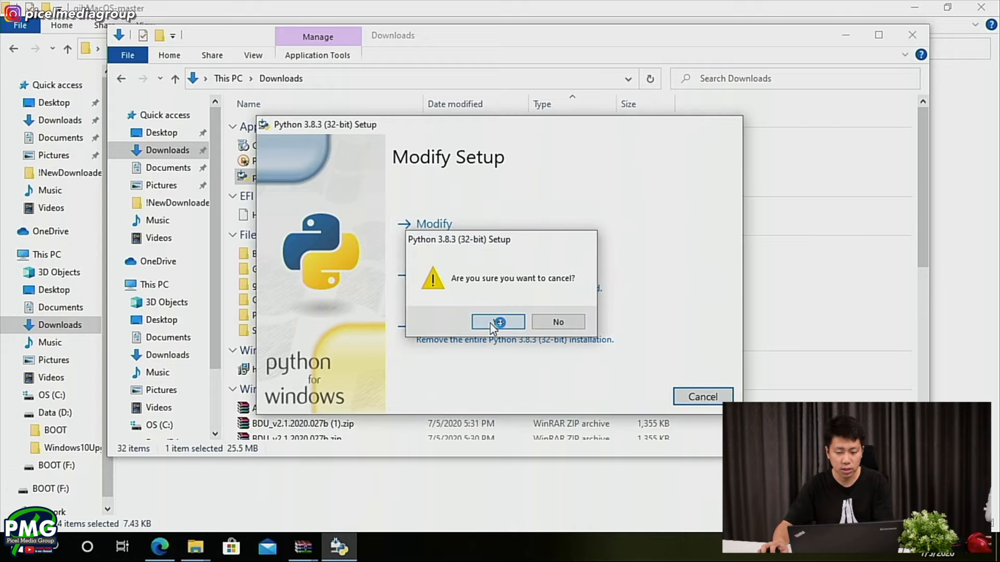
pyautogui.click(491, 323)
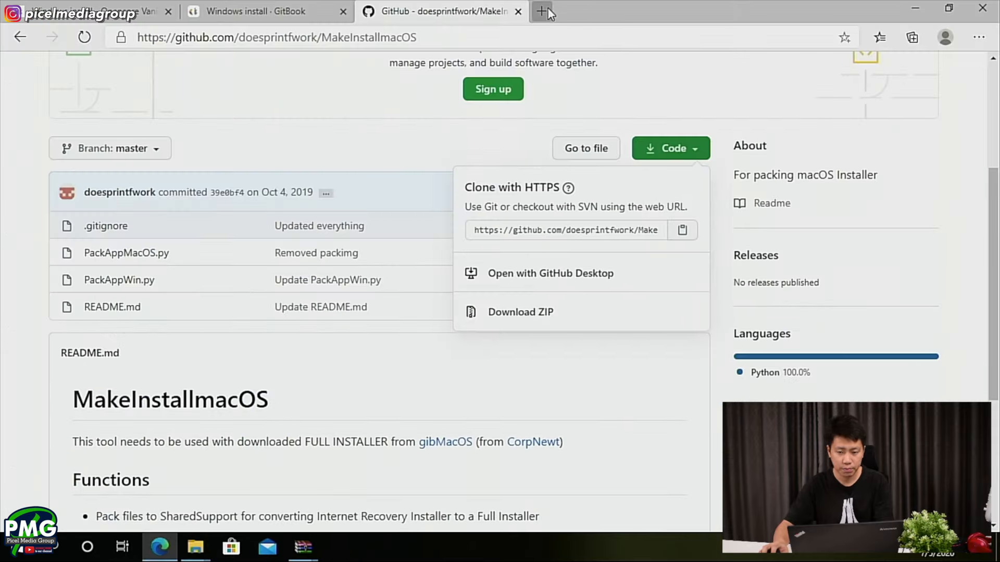
# - Search the web for Python in a new browser tab, open python.org and download Python 3.8.3 for Windows
pyautogui.click(544, 12)
pyautogui.write('phyton')
pyautogui.press('Return')
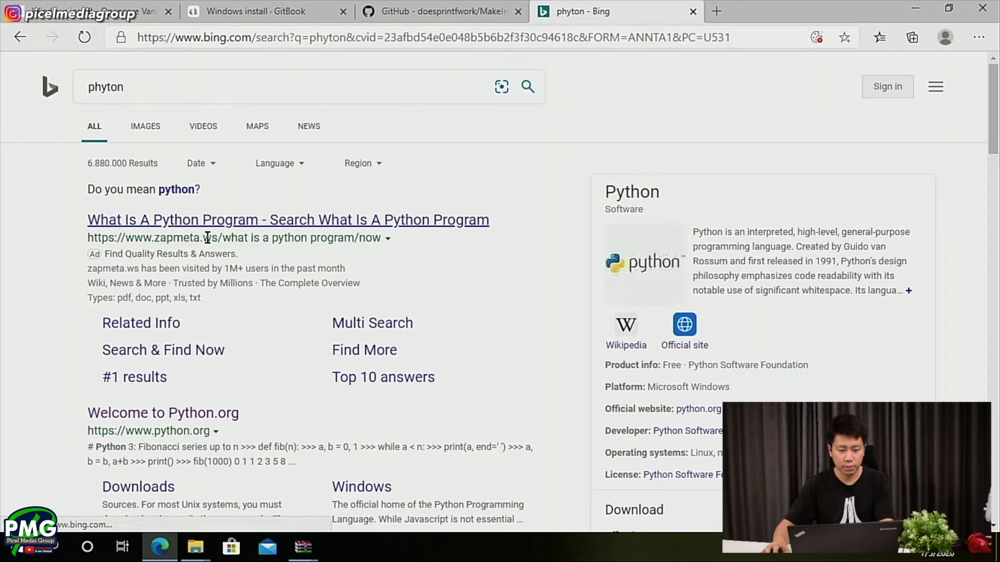
pyautogui.click(156, 413)
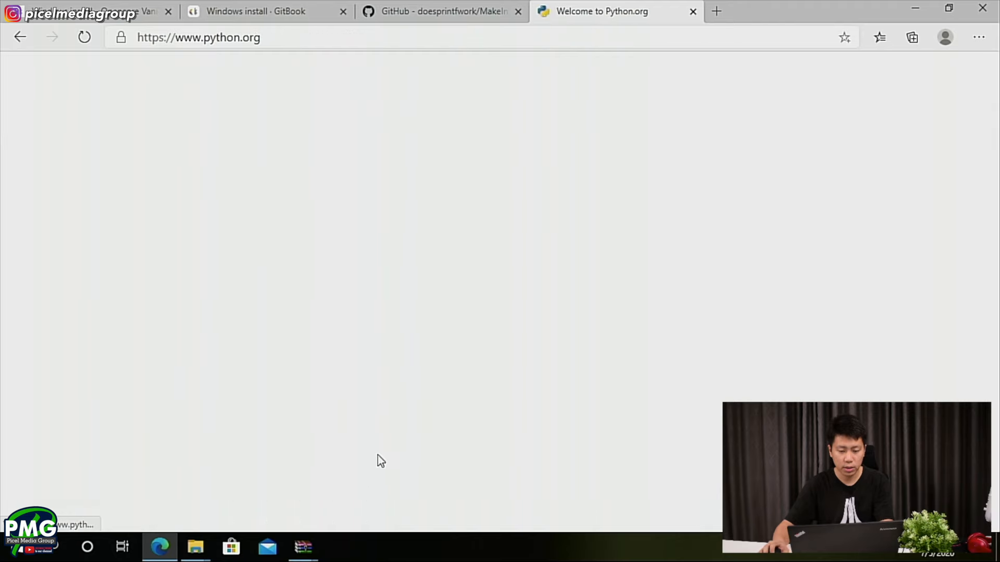
pyautogui.moveTo(308, 208)
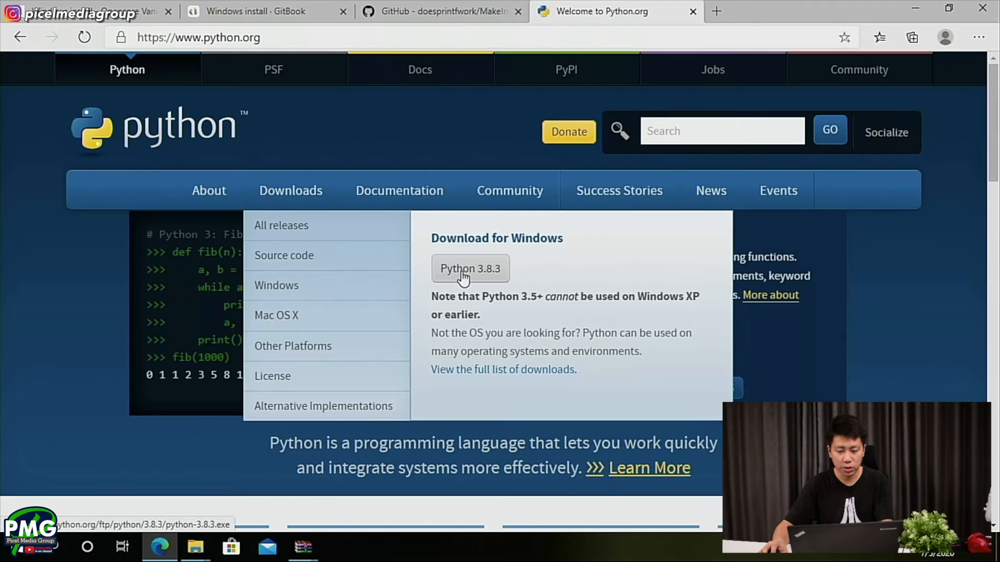
pyautogui.click(503, 278)
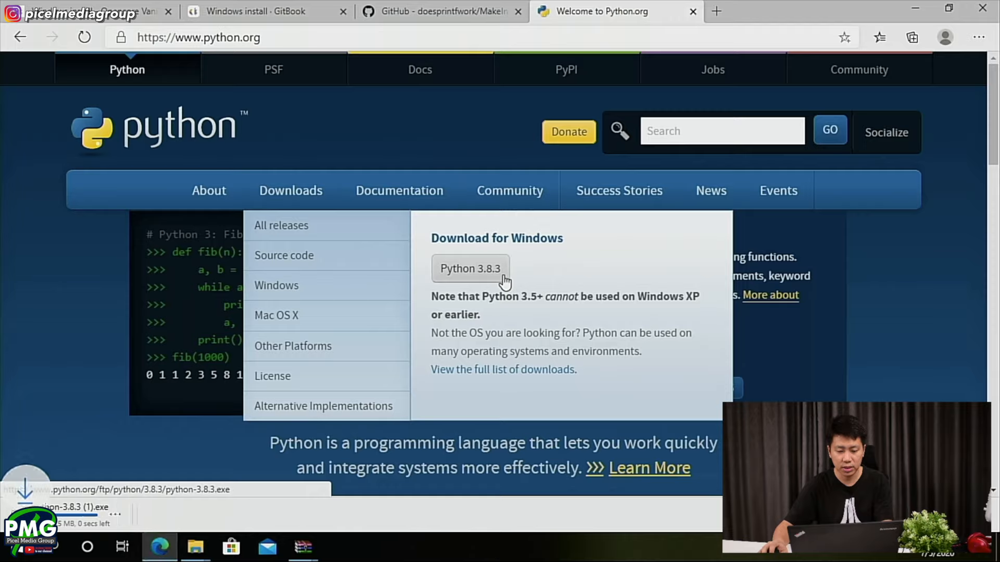
# - Run the downloaded Python 3.8.3 setup, uninstall the existing Python installation and close the setup
pyautogui.click(70, 522)
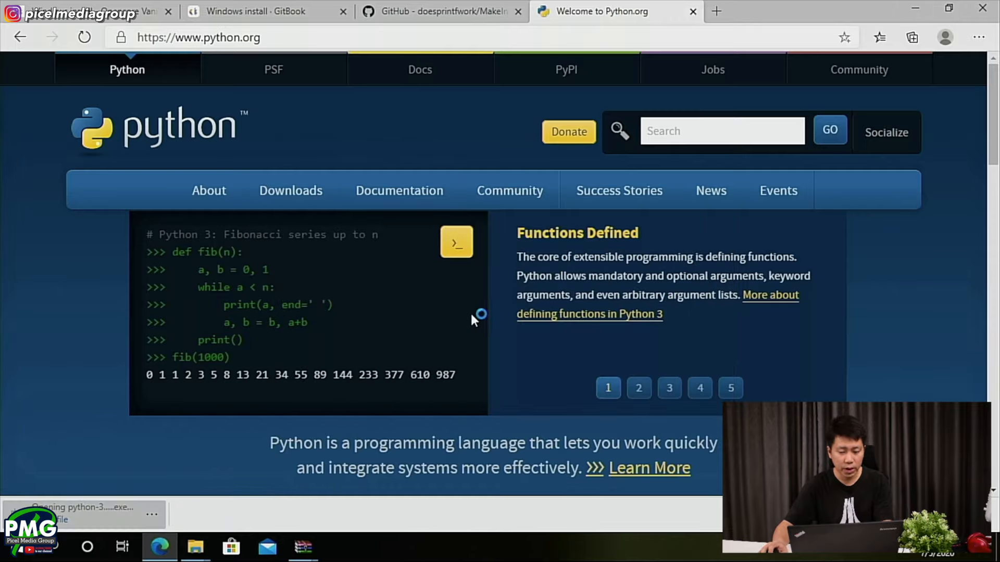
pyautogui.click(480, 336)
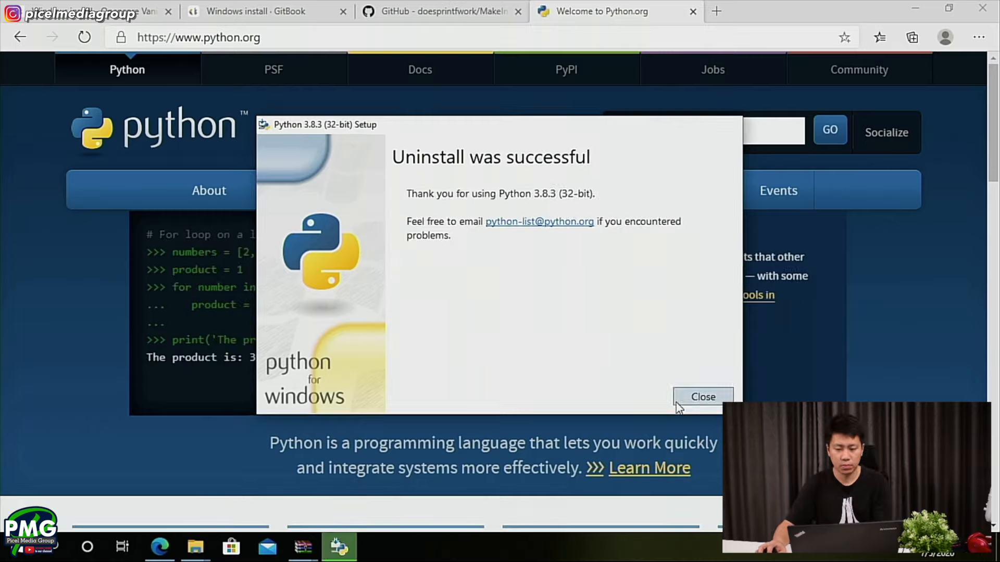
pyautogui.click(677, 403)
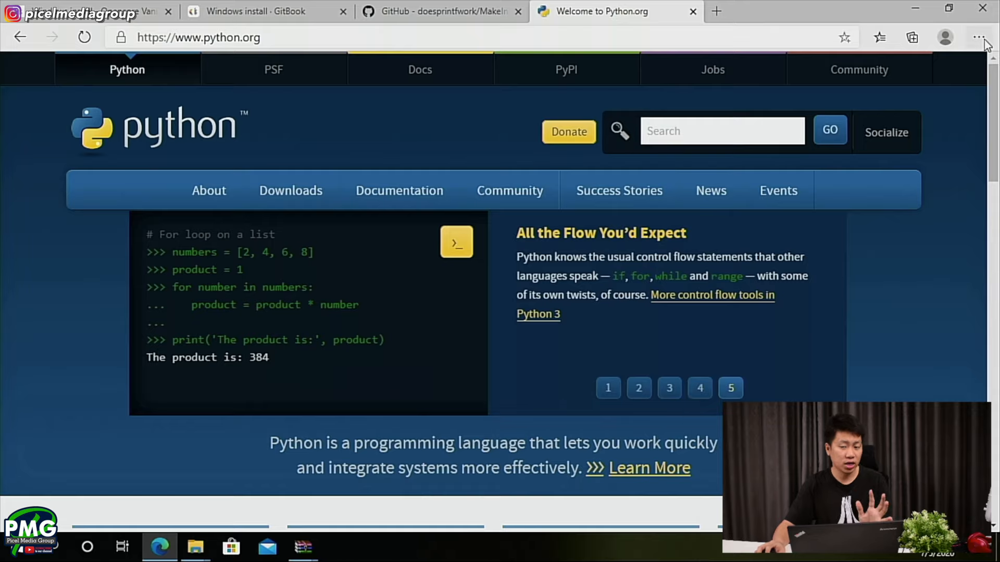
# - Download the Python 3.8.3 installer again and install it with default settings and Add Python 3.8 to PATH enabled
pyautogui.moveTo(419, 198)
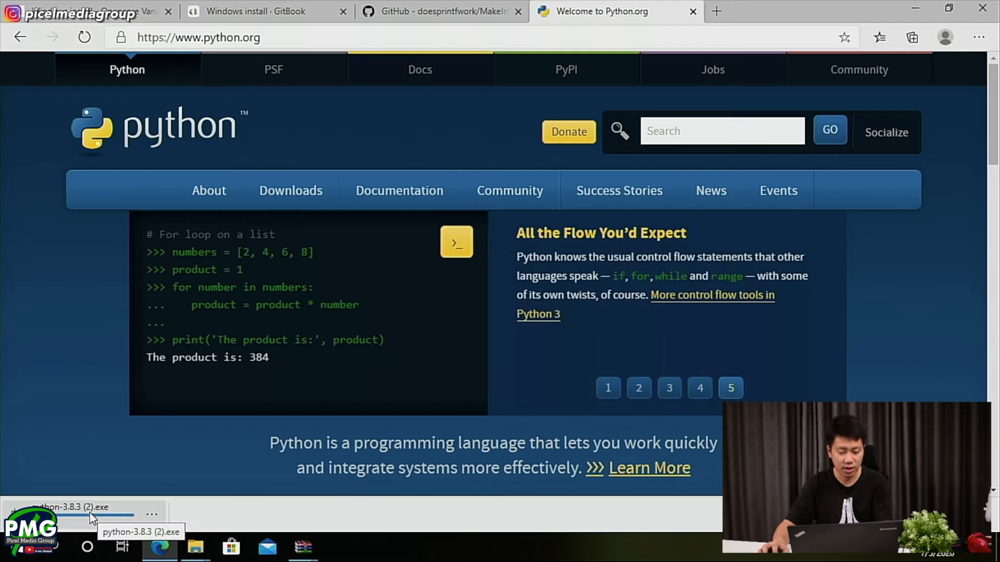
pyautogui.click(89, 513)
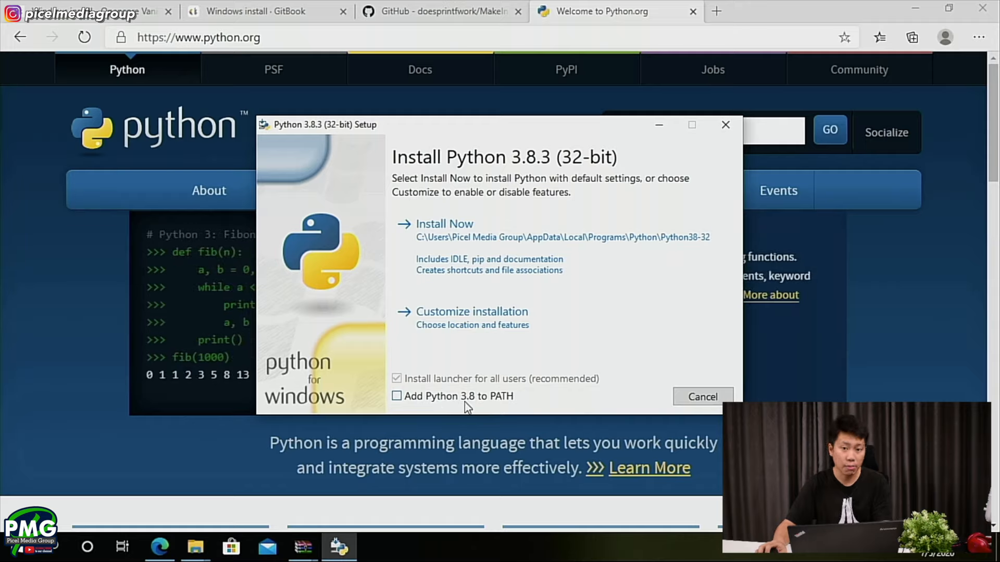
pyautogui.click(466, 240)
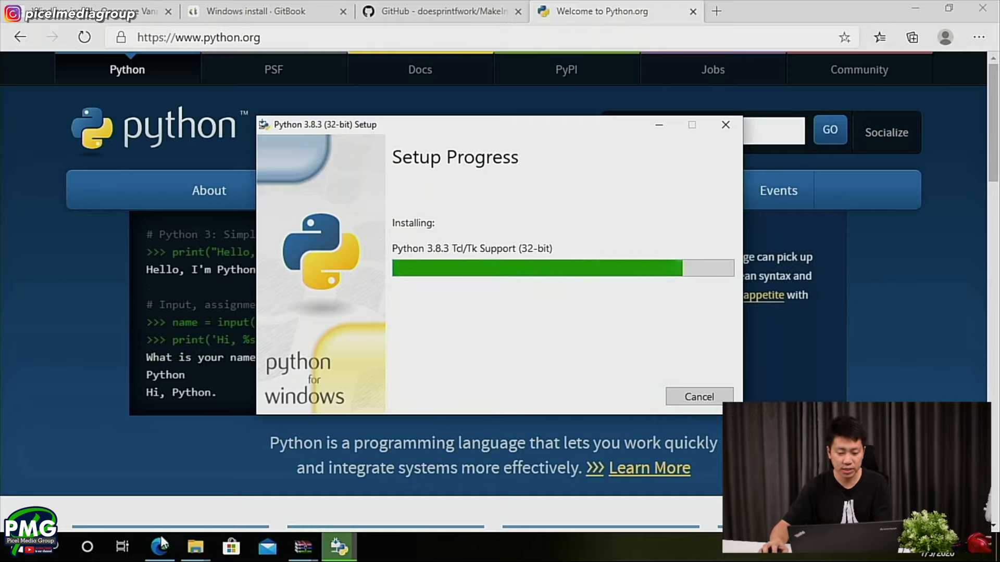
# - Display the contents of the gibMacOS-master folder as large icons and close the completed Python setup
pyautogui.moveTo(196, 547)
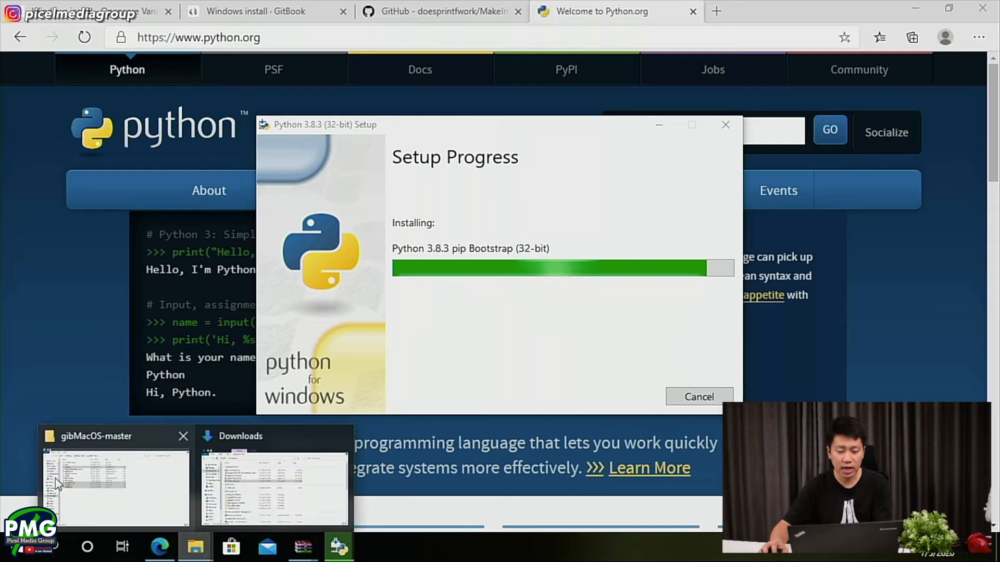
pyautogui.click(113, 510)
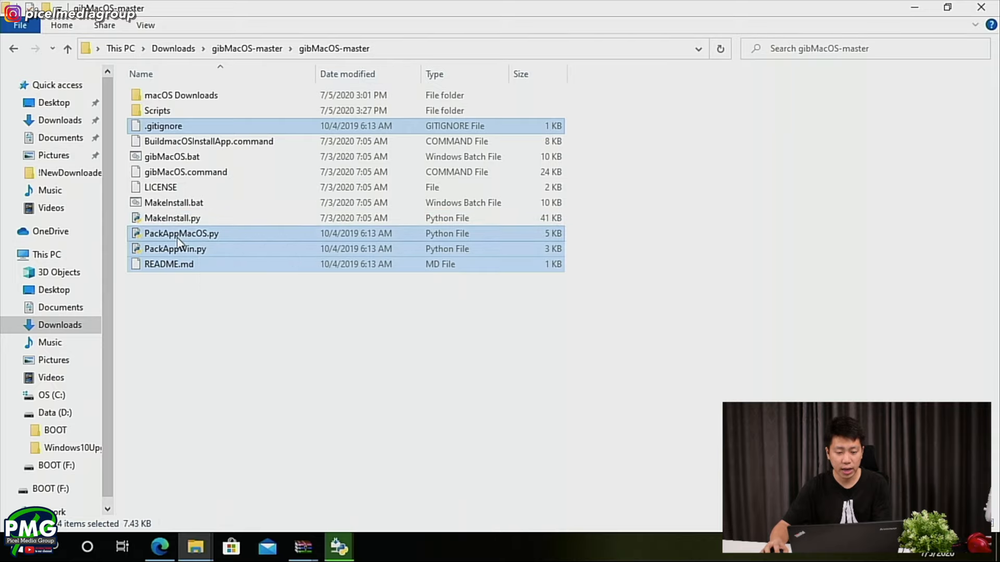
pyautogui.rightClick(201, 295)
pyautogui.moveTo(324, 307)
pyautogui.click(412, 321)
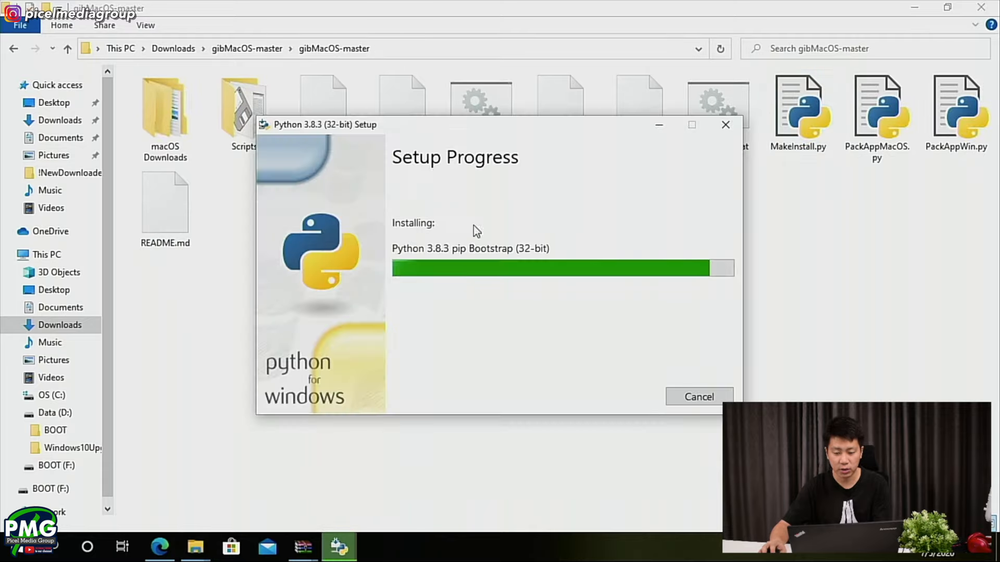
pyautogui.click(826, 205)
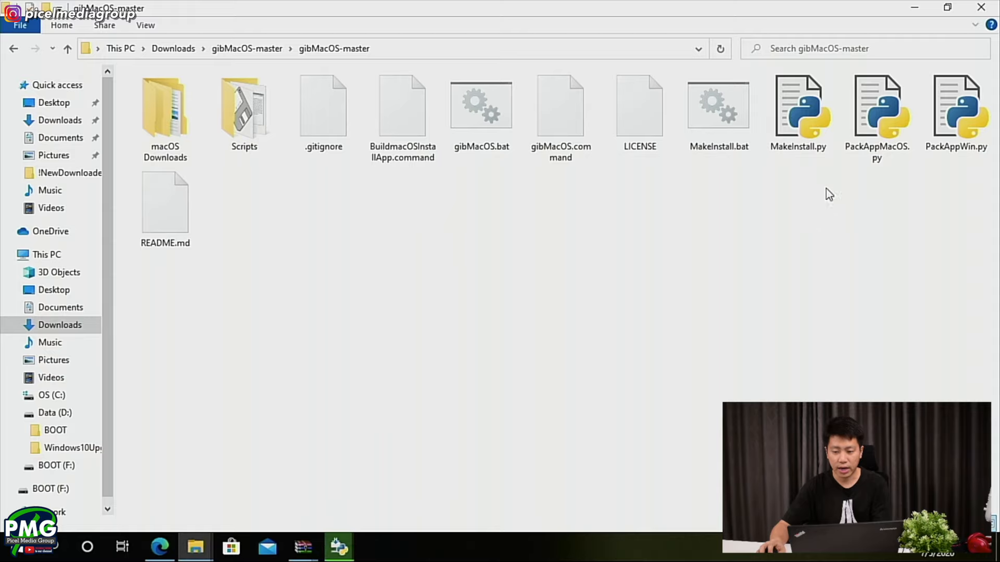
pyautogui.rightClick(811, 205)
pyautogui.click(838, 262)
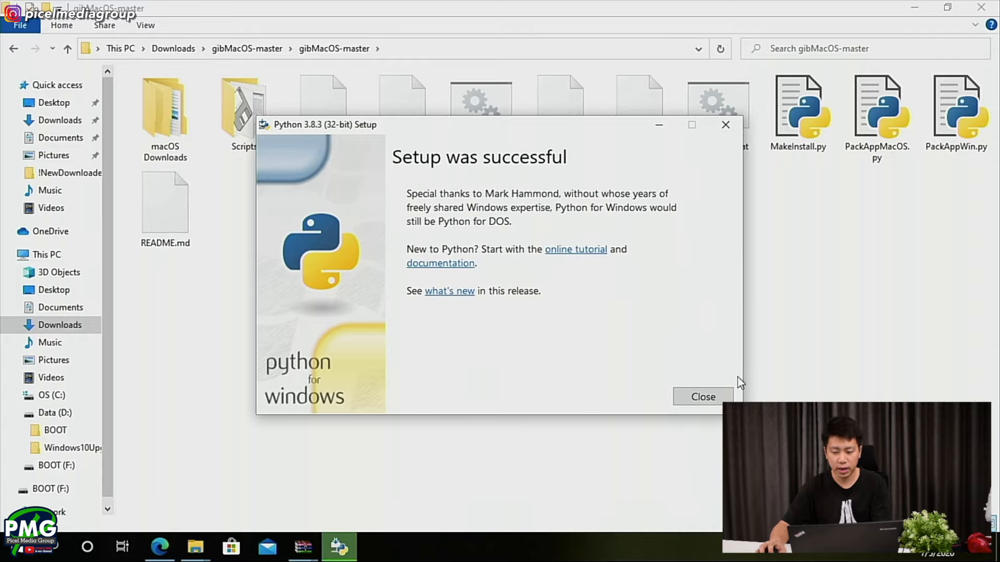
pyautogui.click(709, 396)
# - Switch to Microsoft Edge and review the functions and requirements in the MakeInstallmacOS README on GitHub
pyautogui.hotkey('alt', 'Tab')
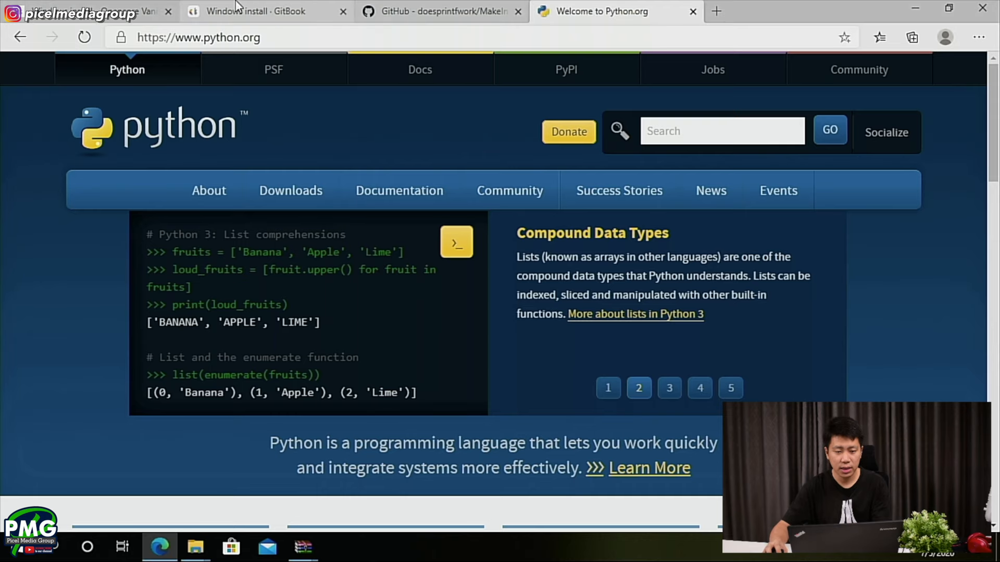
pyautogui.click(417, 10)
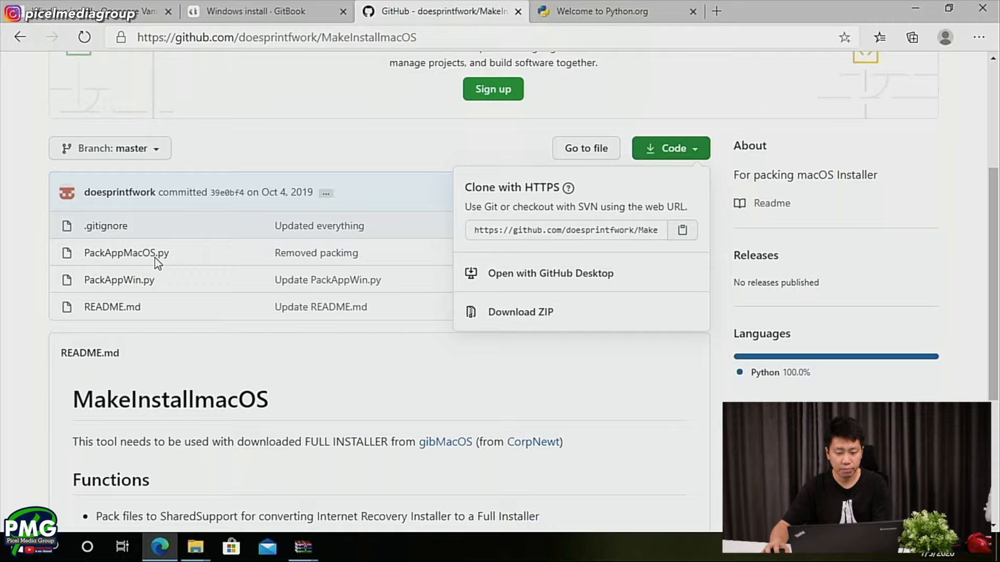
pyautogui.scroll(-3, 154, 257)
pyautogui.click(139, 383)
pyautogui.scroll(-2, 138, 383)
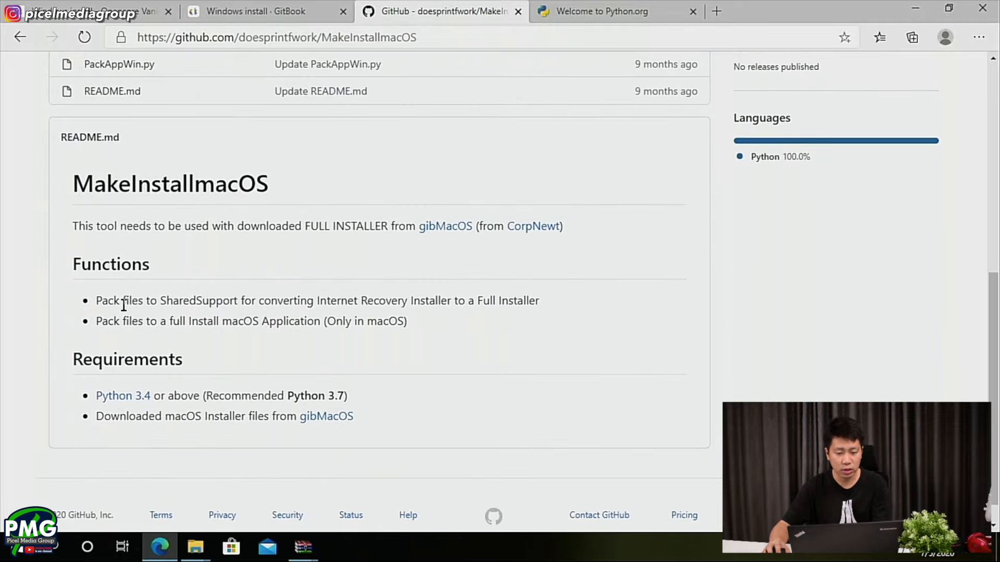
pyautogui.scroll(-1, 123, 305)
pyautogui.scroll(2, 123, 307)
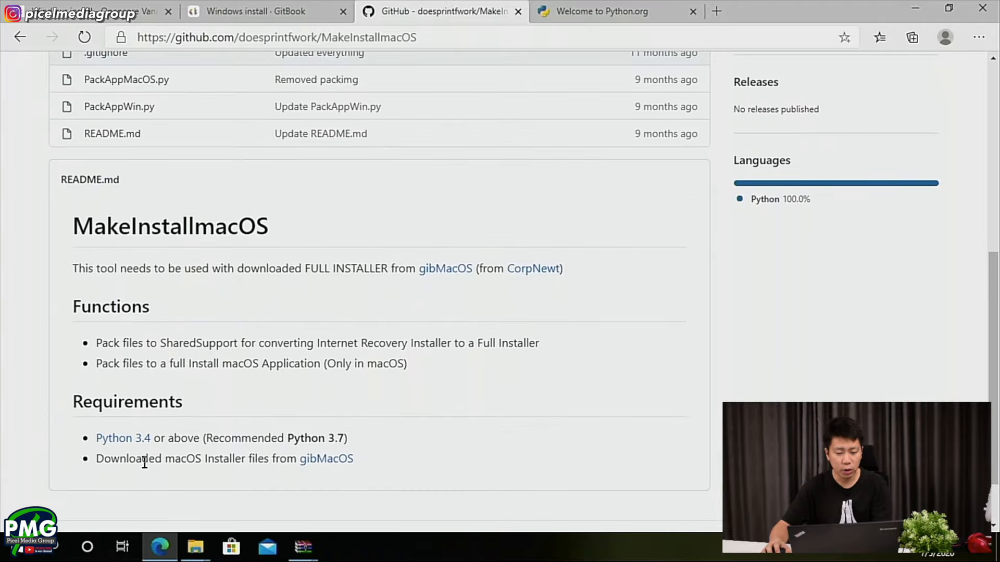
pyautogui.scroll(2, 210, 445)
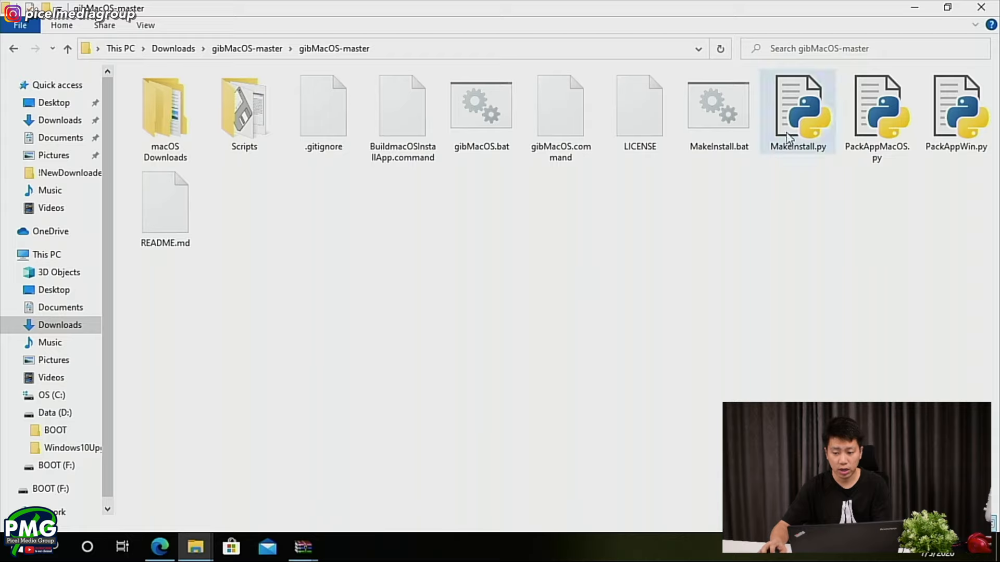
# - Compare the PackAppMacOS.py and PackAppWin.py scripts in the gibMacOS-master folder with the file list of the MakeInstallmacOS repository on GitHub
pyautogui.click(867, 158)
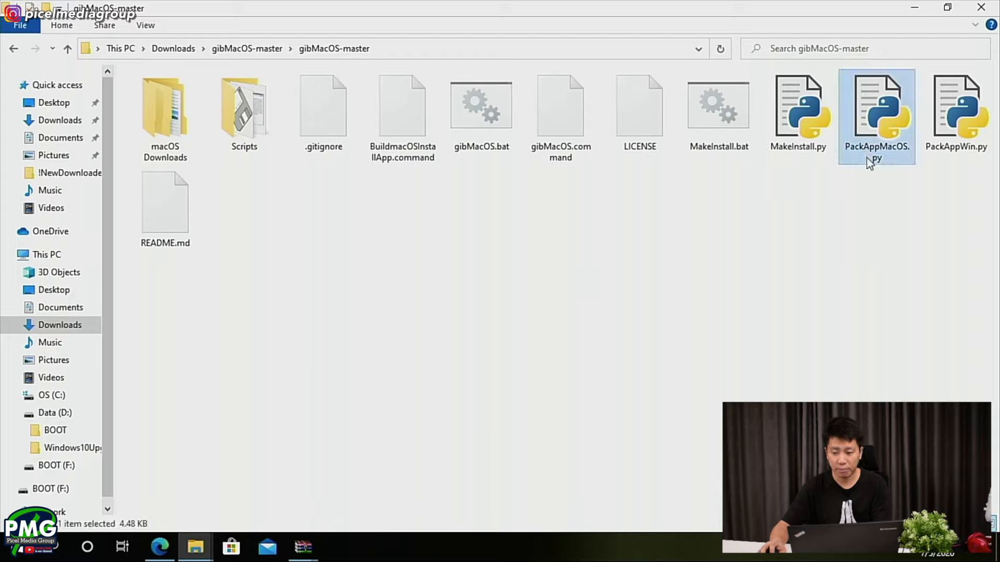
pyautogui.click(933, 146)
pyautogui.moveTo(959, 180); pyautogui.dragTo(873, 122)
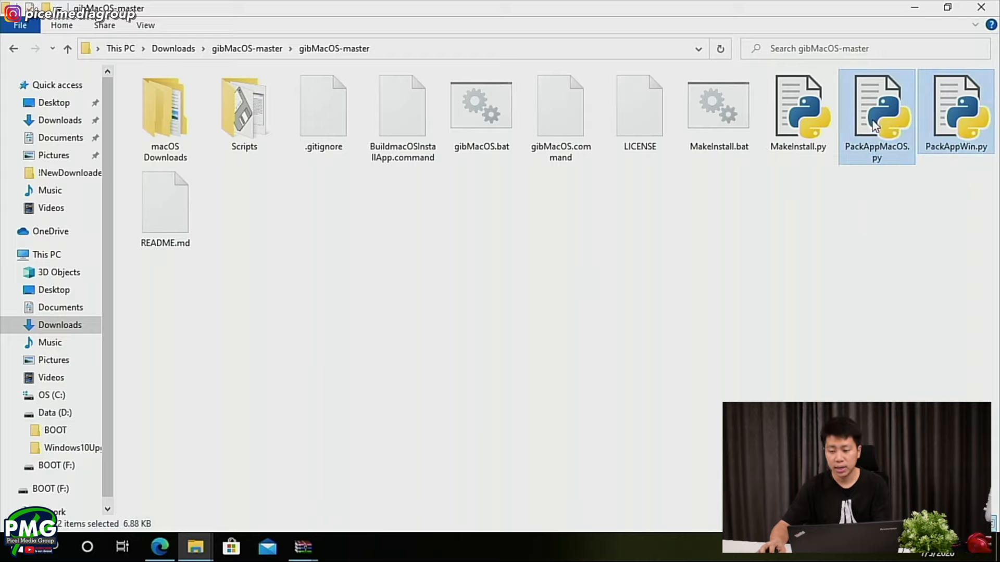
pyautogui.click(910, 210)
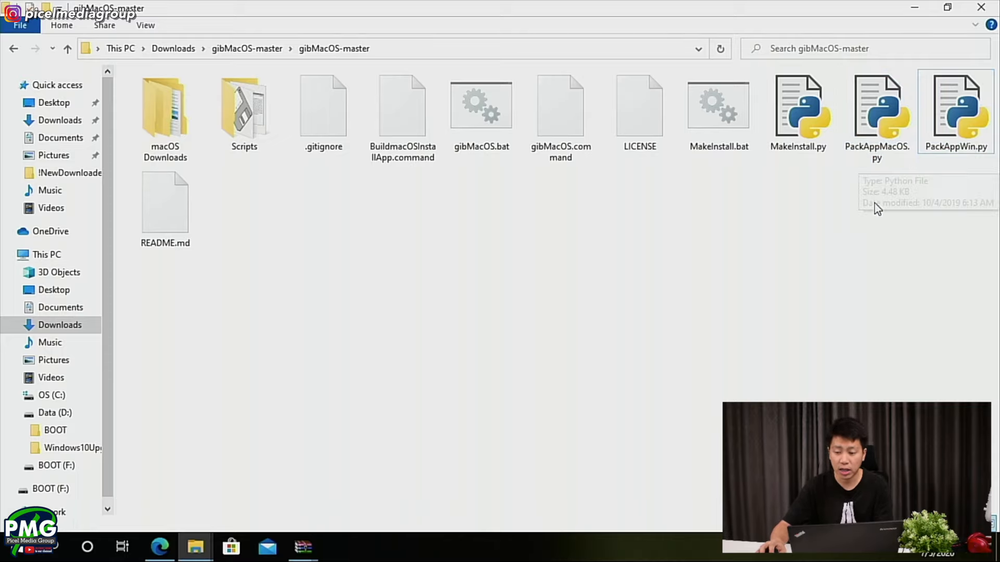
pyautogui.click(865, 155)
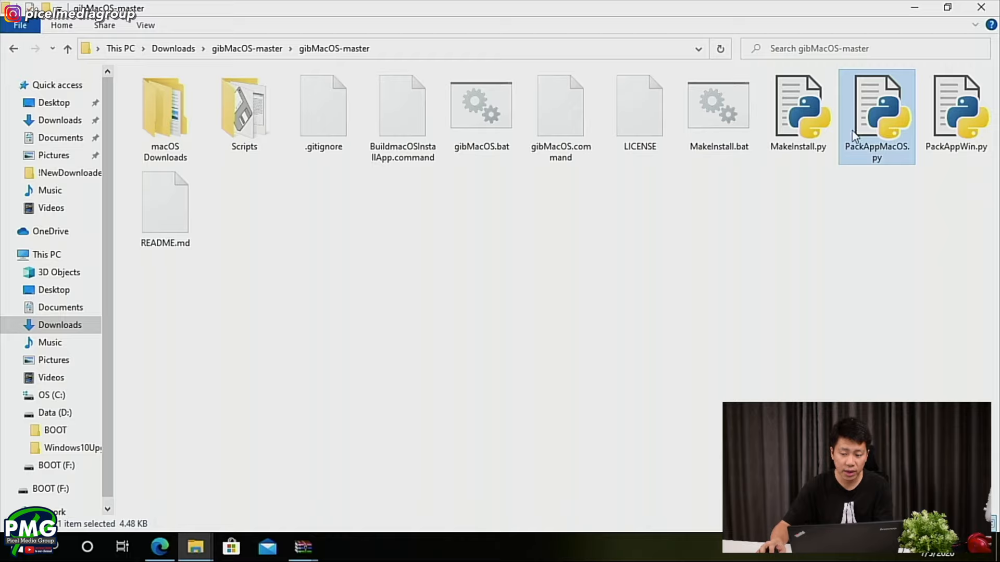
pyautogui.click(952, 151)
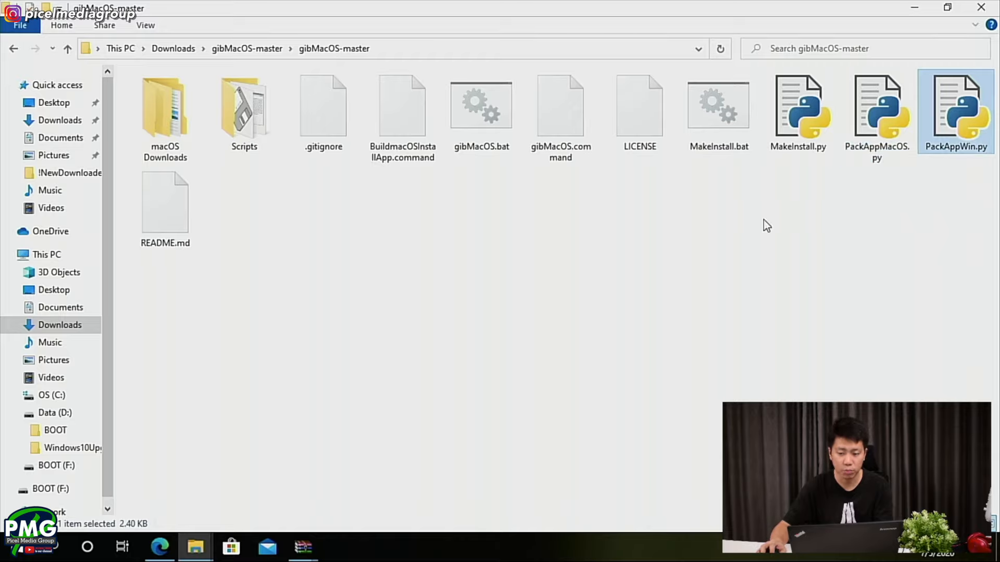
pyautogui.hotkey('alt', 'Tab')
pyautogui.scroll(4, 205, 224)
pyautogui.moveTo(157, 395)
pyautogui.mouseDown()
pyautogui.moveTo(79, 399)
pyautogui.moveTo(157, 396)
pyautogui.mouseUp()
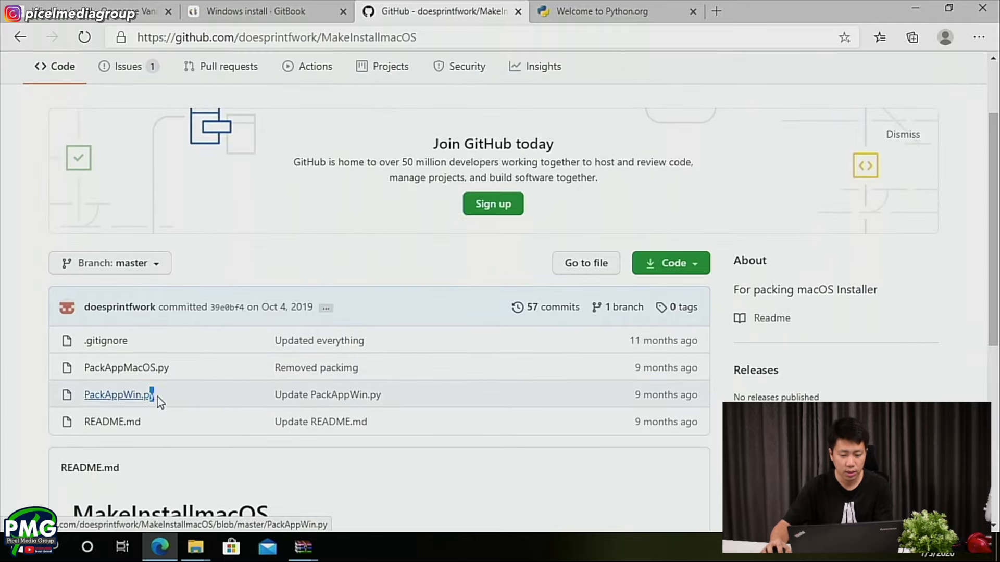
# - Copy PackAppWin.py from gibMacOS-master into the 001-15219 - 10.15.5 macOS Catalina folder under macOS Downloads, publicrelease
pyautogui.hotkey('alt', 'Tab')
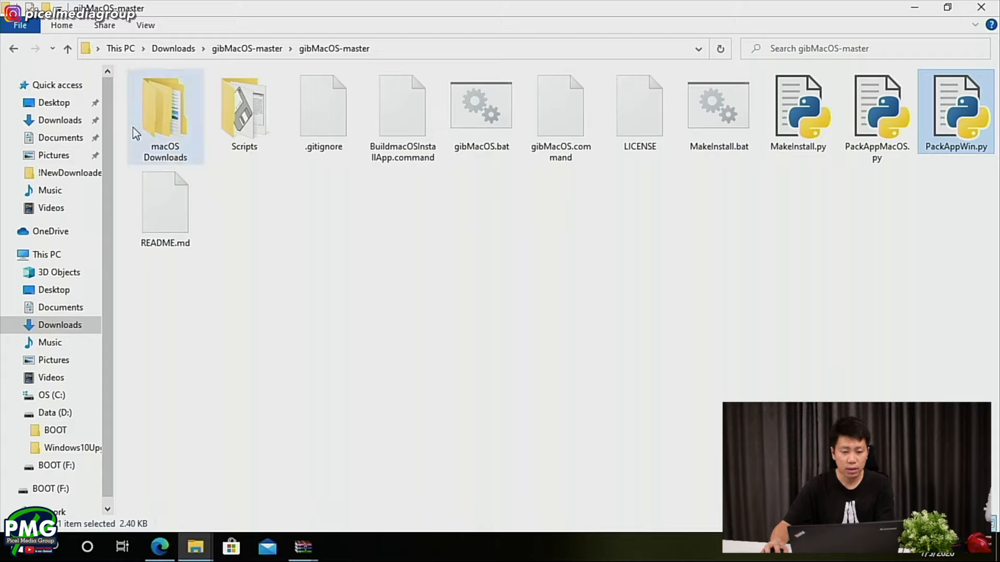
pyautogui.doubleClick(168, 159)
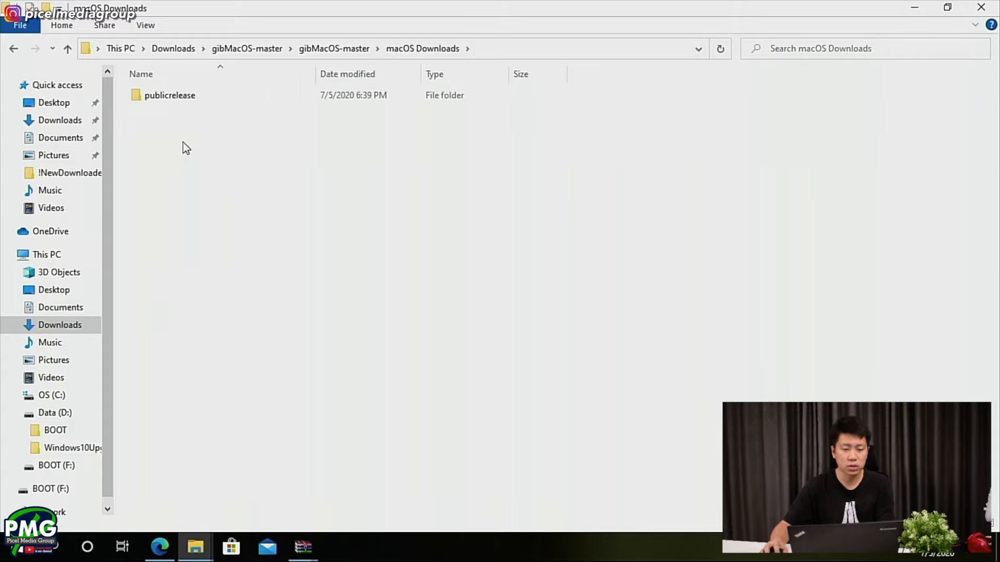
pyautogui.doubleClick(181, 98)
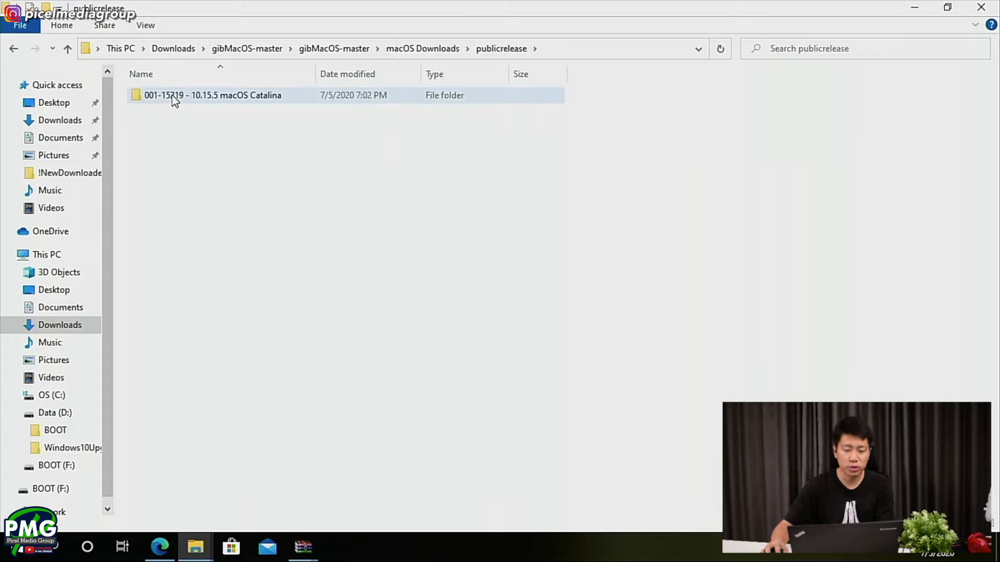
pyautogui.click(220, 101)
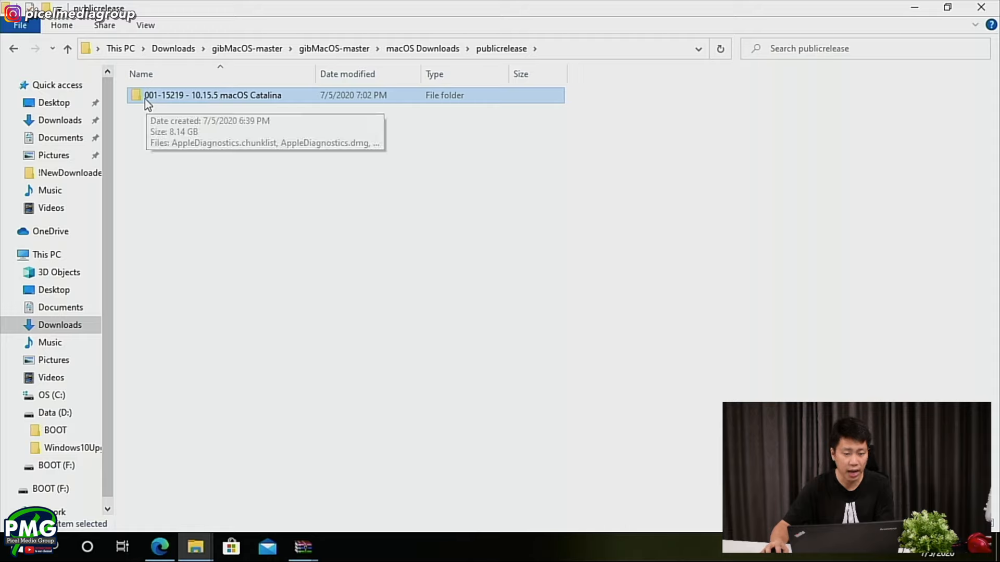
pyautogui.doubleClick(214, 97)
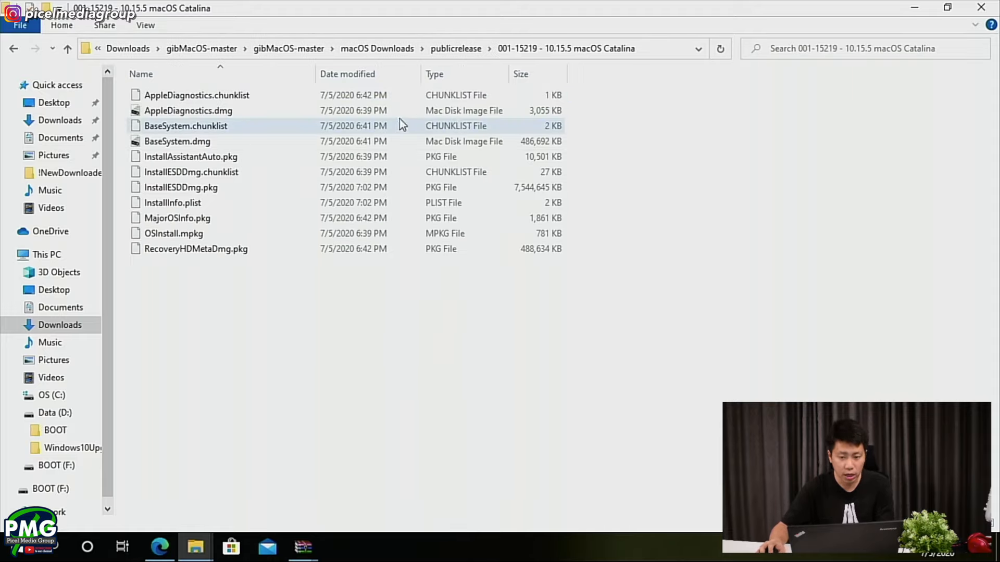
pyautogui.hotkey('ctrl', 'v')
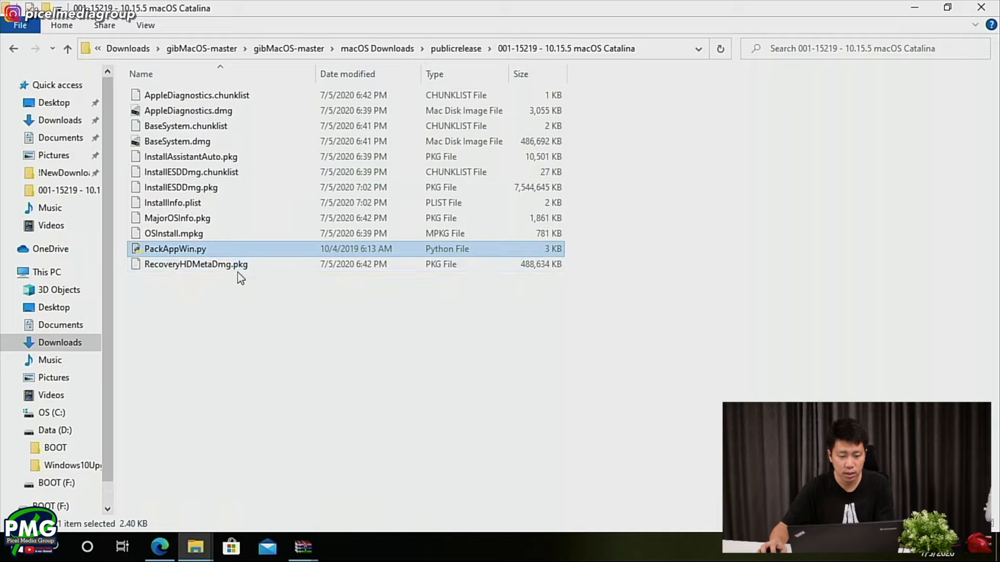
# - Run PackAppWin.py in the Catalina folder and choose option P to pack the files into a full installer
pyautogui.doubleClick(214, 252)
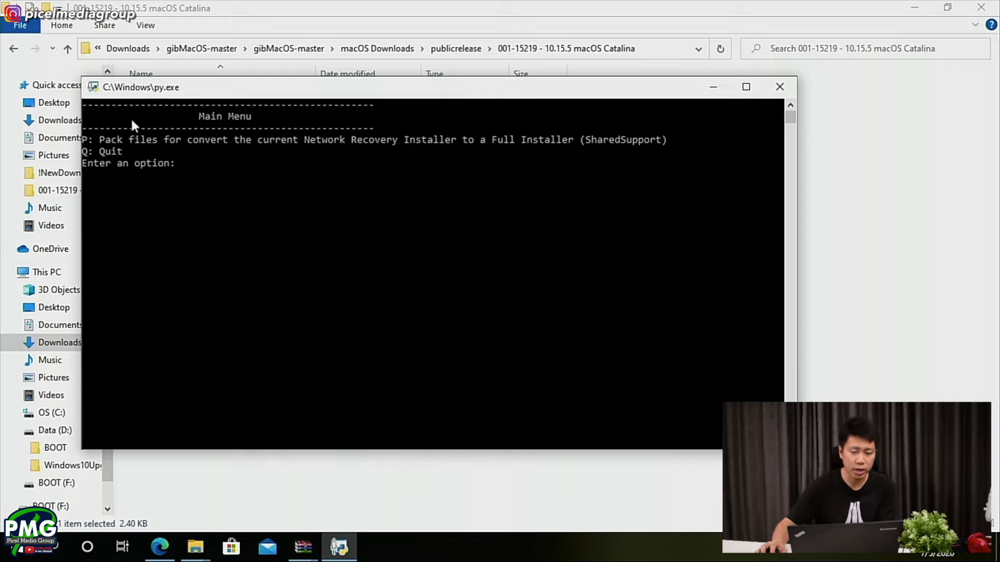
pyautogui.write('p')
pyautogui.press('Return')
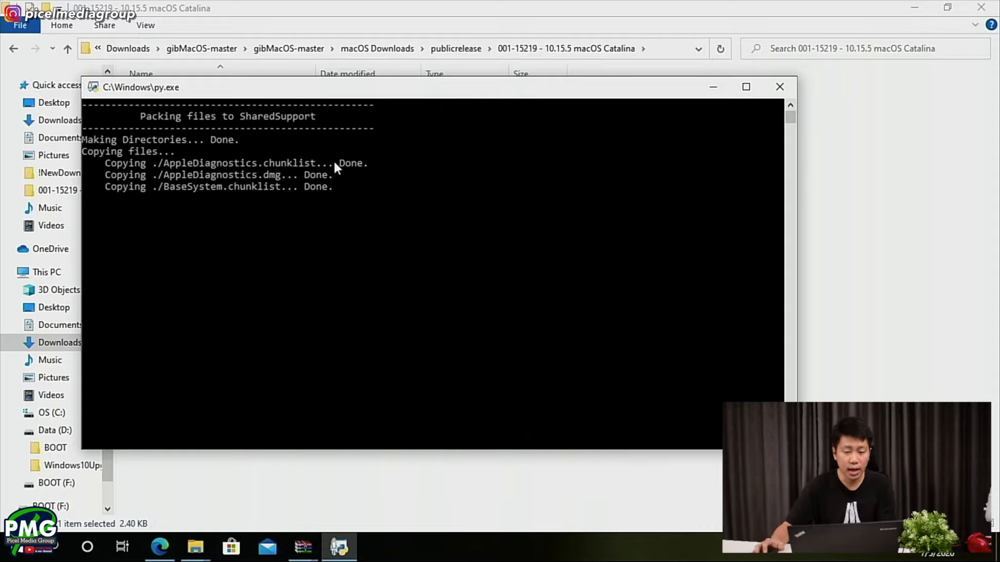
# - Check the packing progress against the SharedSupport folder and InstallESDDmg.pkg, keeping the script window clear of the file list
pyautogui.moveTo(355, 94); pyautogui.dragTo(469, 149)
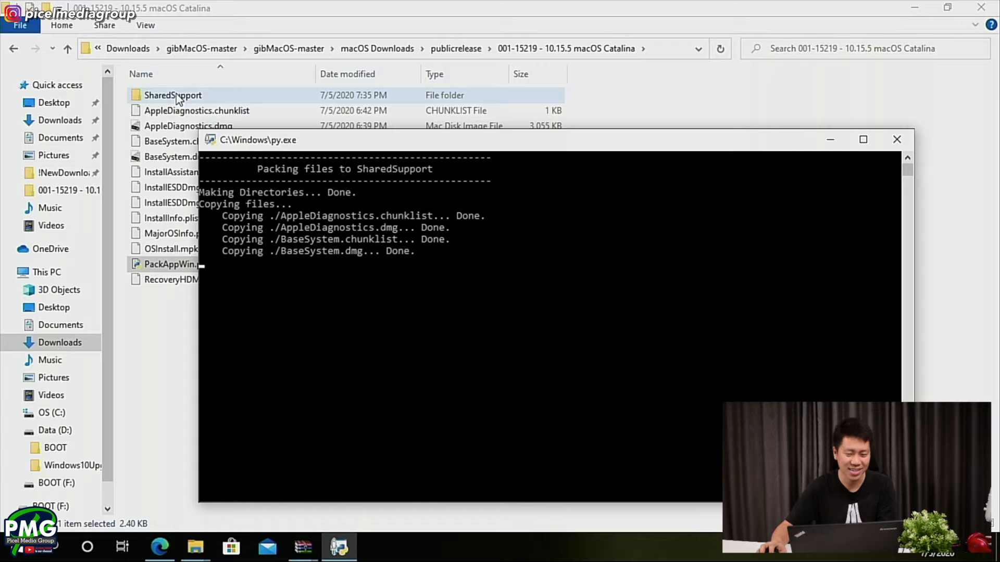
pyautogui.moveTo(332, 150); pyautogui.dragTo(336, 183)
pyautogui.click(209, 202)
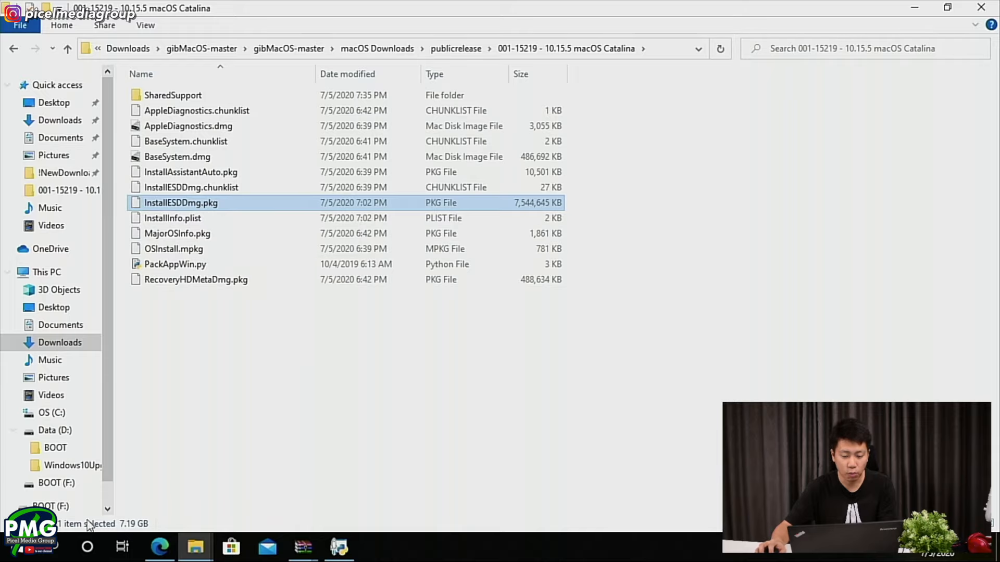
pyautogui.hotkey('alt', 'Tab')
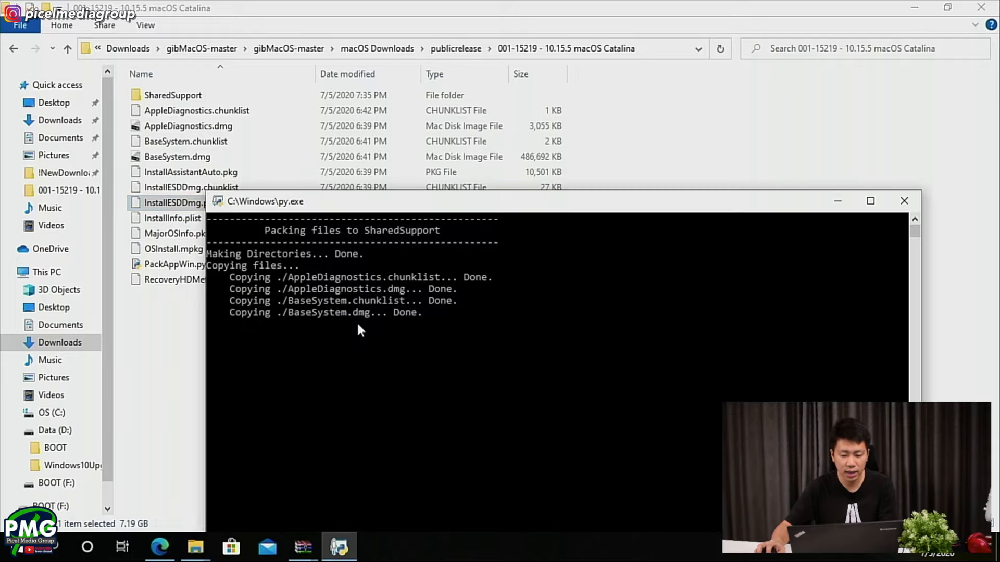
pyautogui.moveTo(440, 211); pyautogui.dragTo(447, 126)
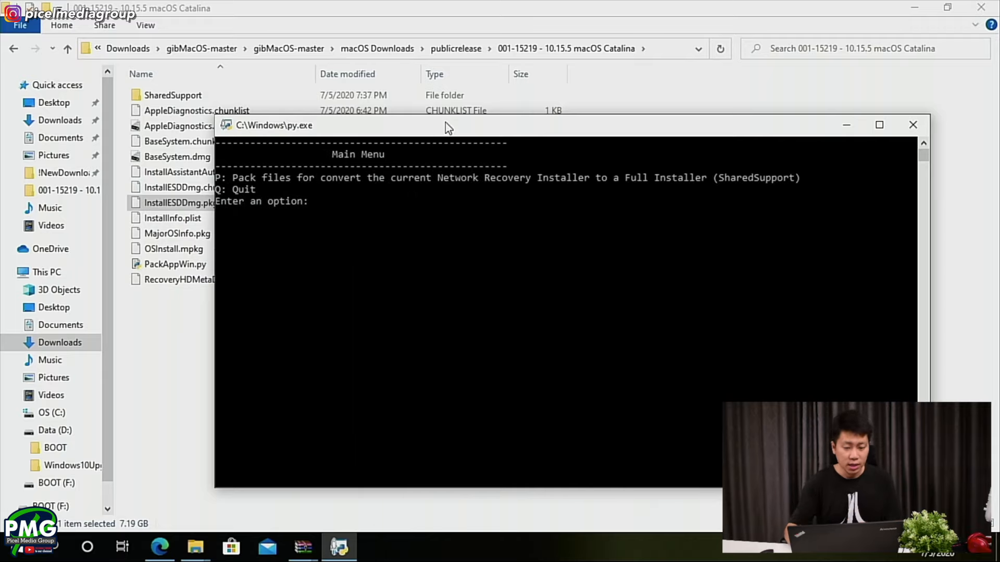
# - Quit the packing script with option Q and dismiss its console window
pyautogui.write('q')
pyautogui.press('Return')
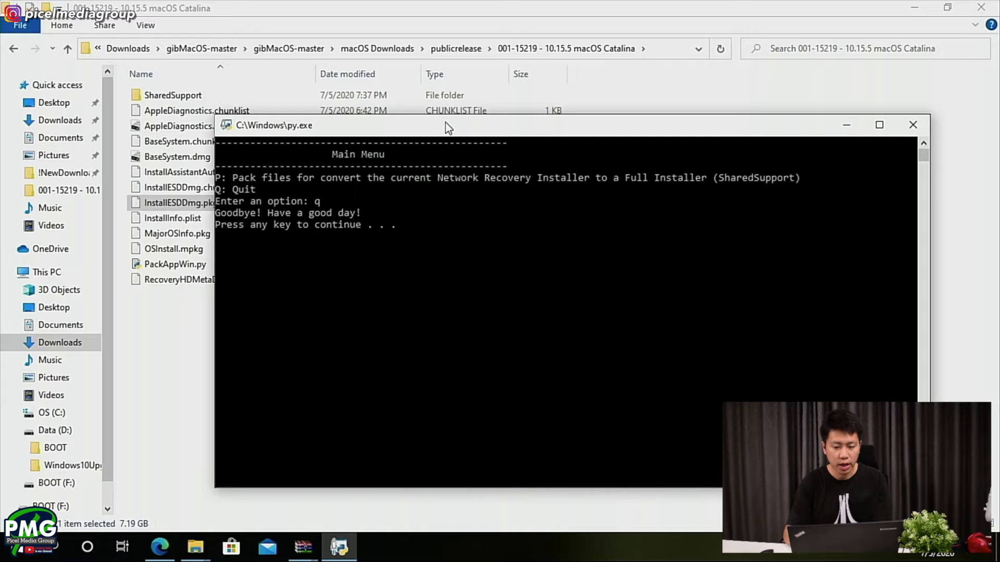
pyautogui.press('Return')
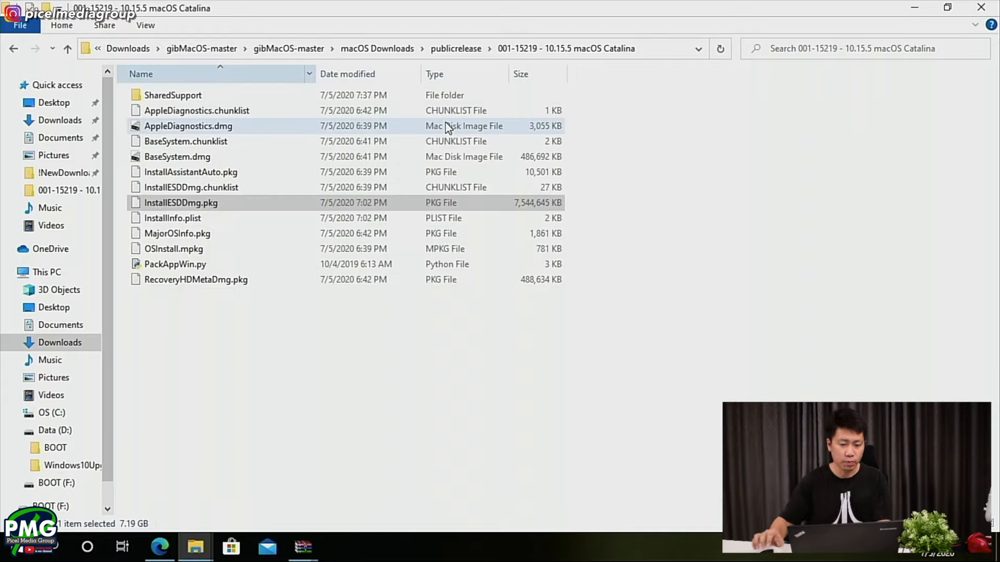
# - Examine the contents of the SharedSupport folder, return to the Catalina folder and check the SharedSupport folder's size
pyautogui.click(142, 96)
pyautogui.doubleClick(142, 95)
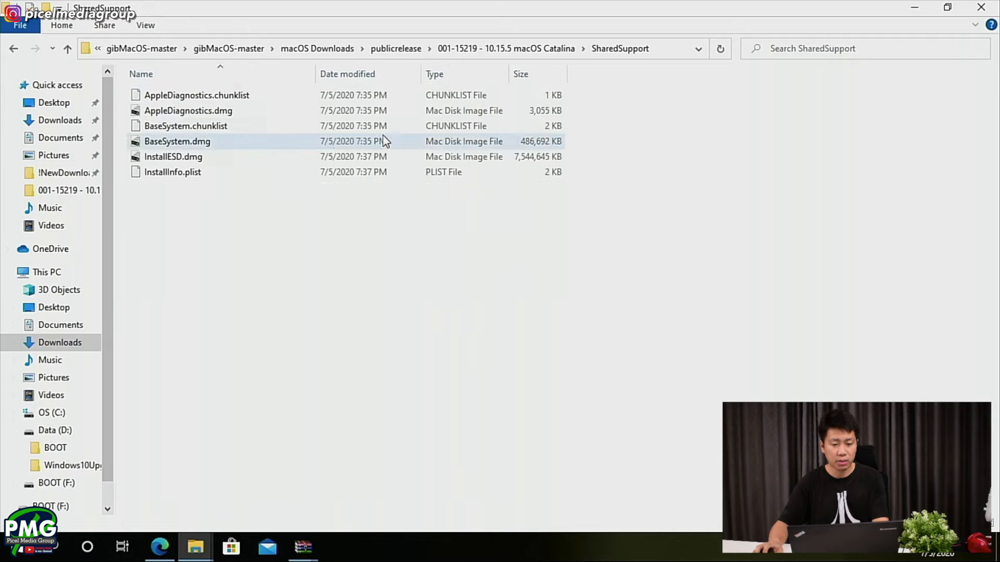
pyautogui.click(521, 49)
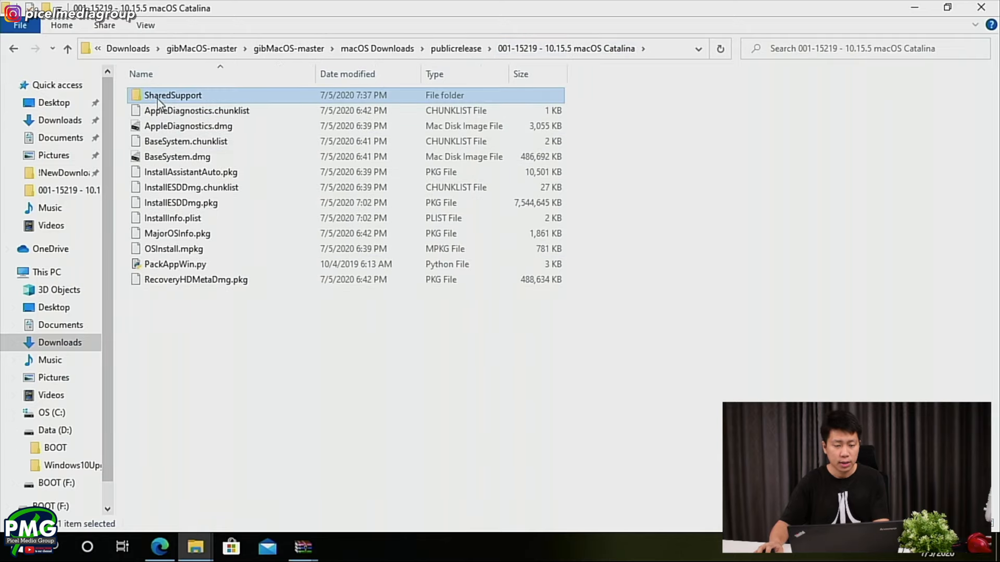
pyautogui.moveTo(159, 103)
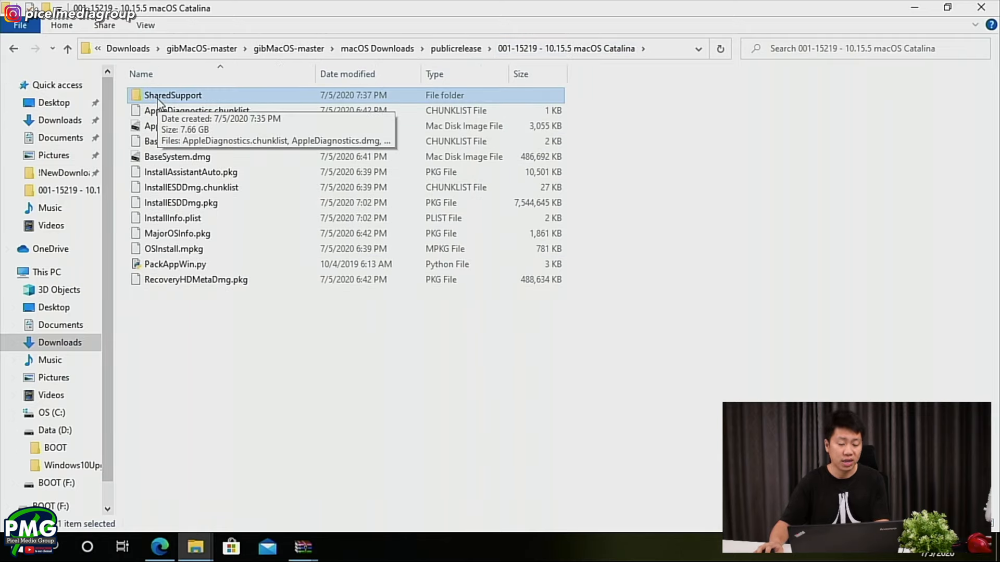
# - Switch to Microsoft Edge, look up Paragon in a new tab and view the Partition Manager Community Edition page
pyautogui.press('super')
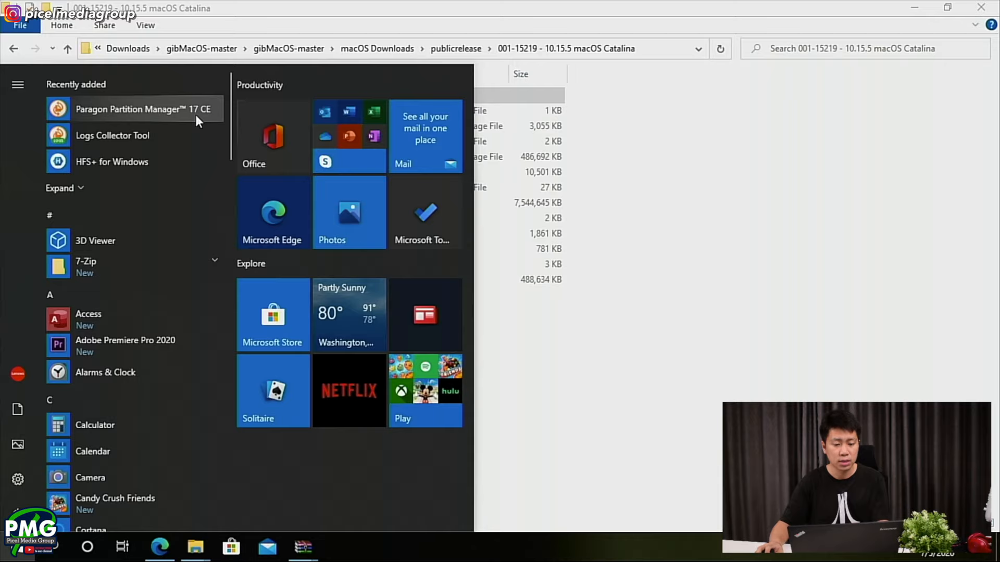
pyautogui.click(148, 556)
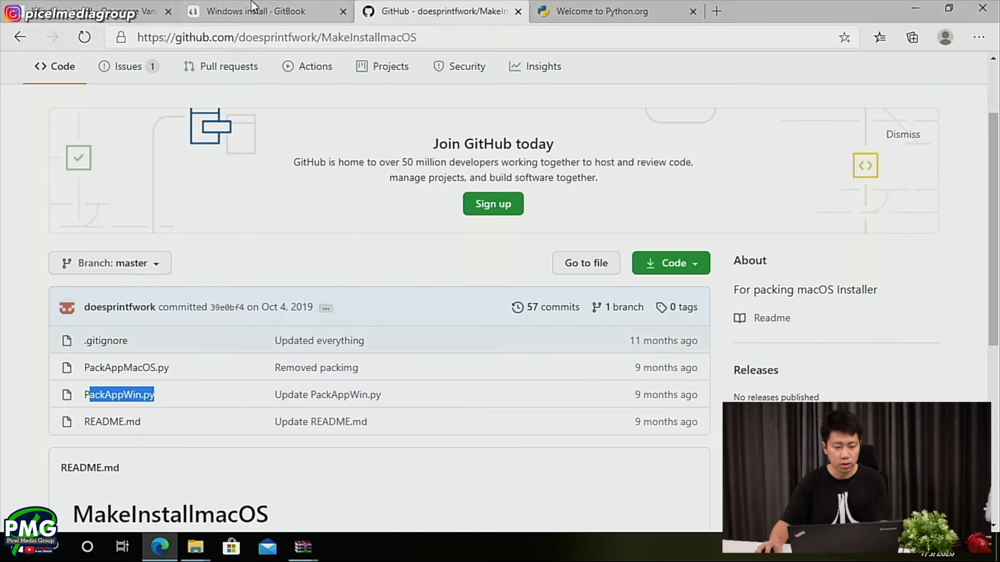
pyautogui.click(708, 11)
pyautogui.write('para')
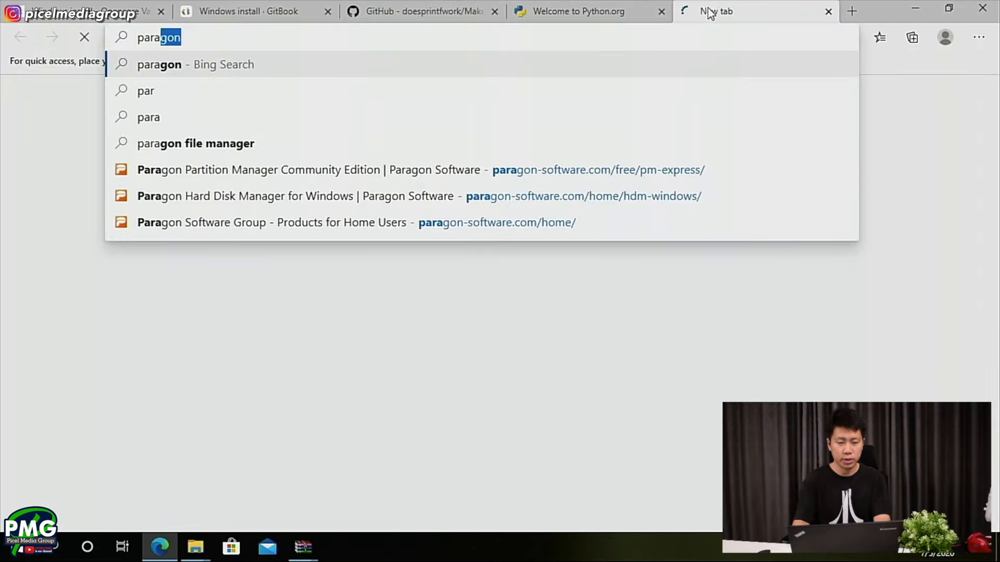
pyautogui.click(454, 170)
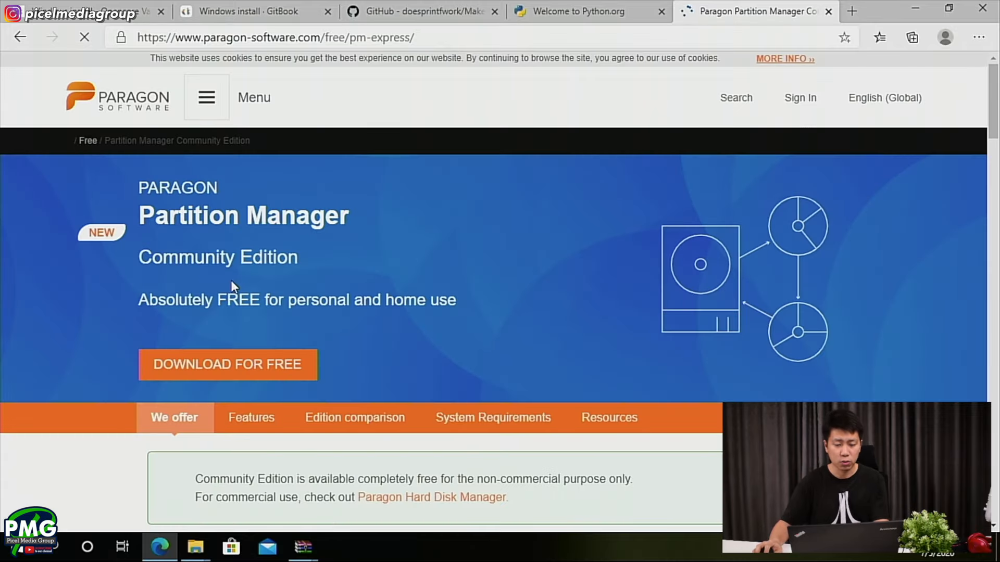
pyautogui.scroll(-3, 236, 376)
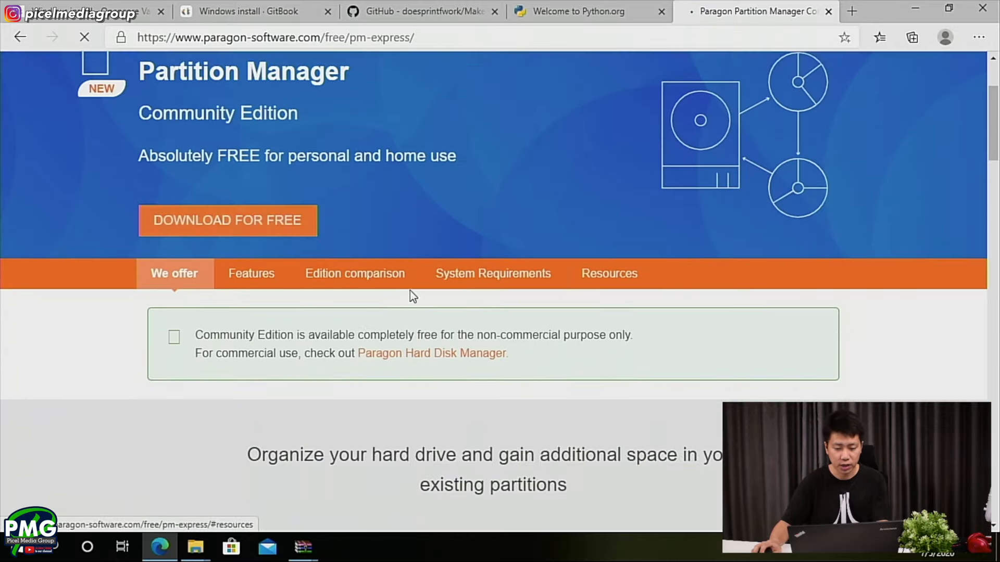
# - Launch Paragon Partition Manager 17 CE, inspect the macOS Base System volume on the TOSHIBA USB device and close the program
pyautogui.hotkey('alt', 'Tab')
pyautogui.click(14, 547)
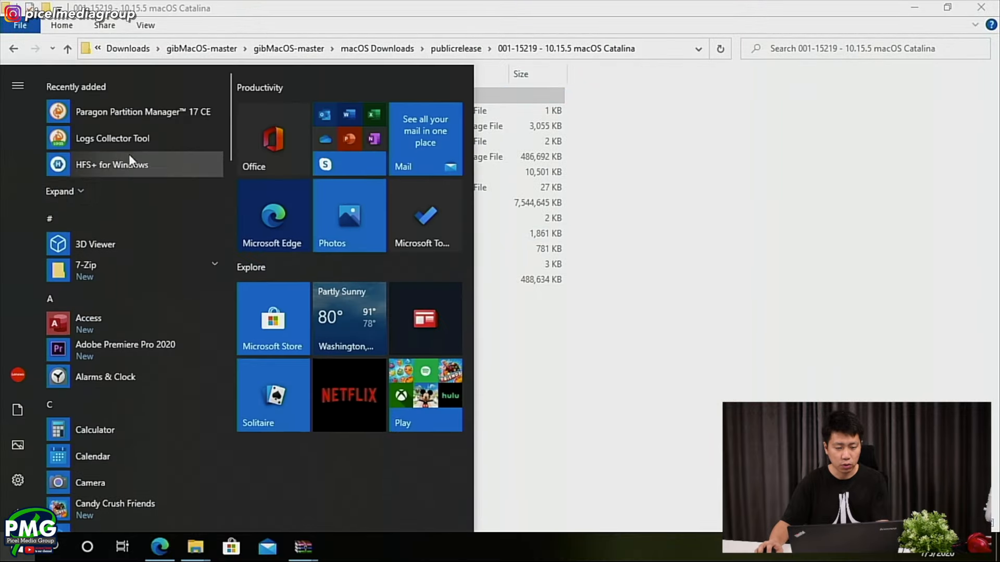
pyautogui.click(215, 110)
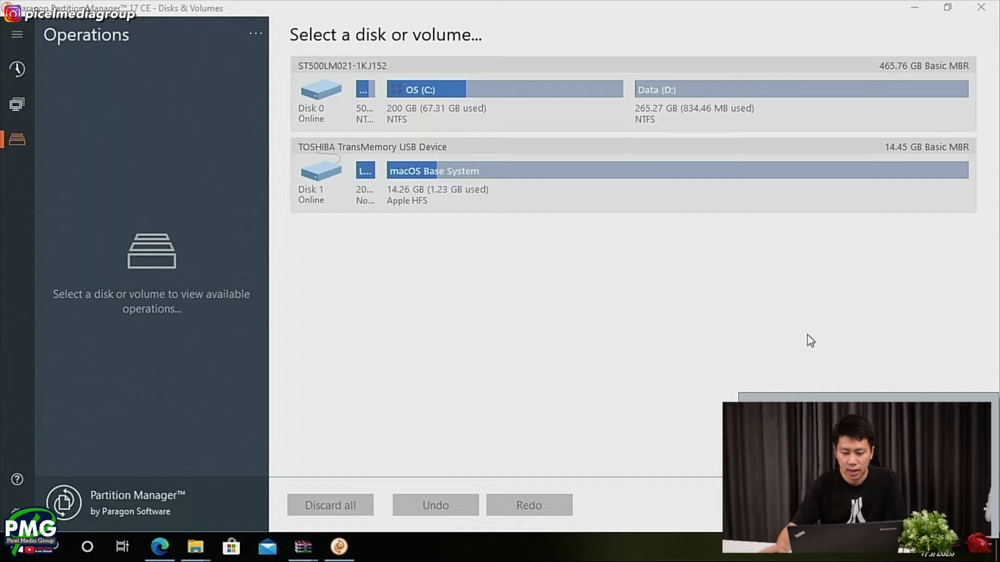
pyautogui.click(450, 173)
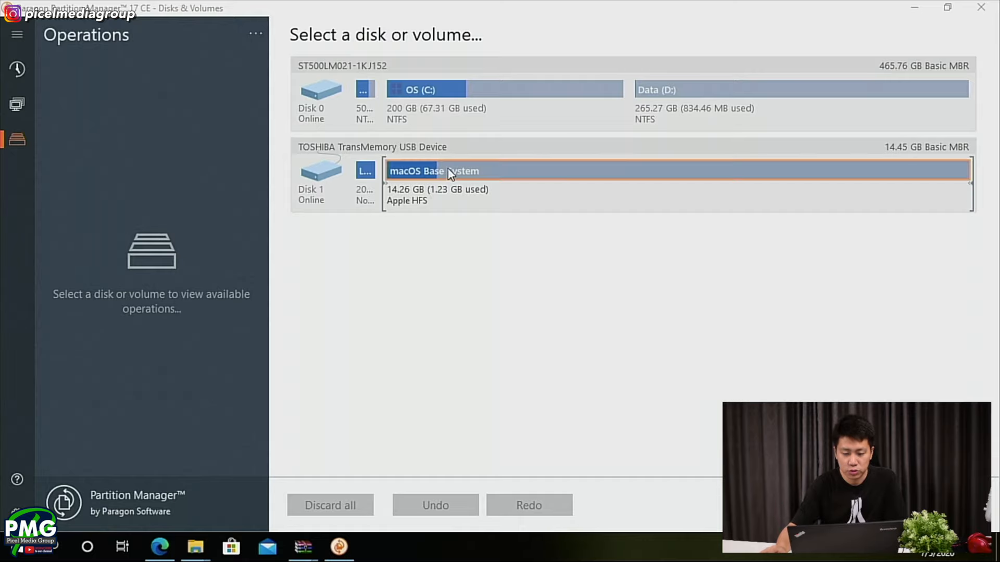
pyautogui.click(316, 164)
pyautogui.click(445, 171)
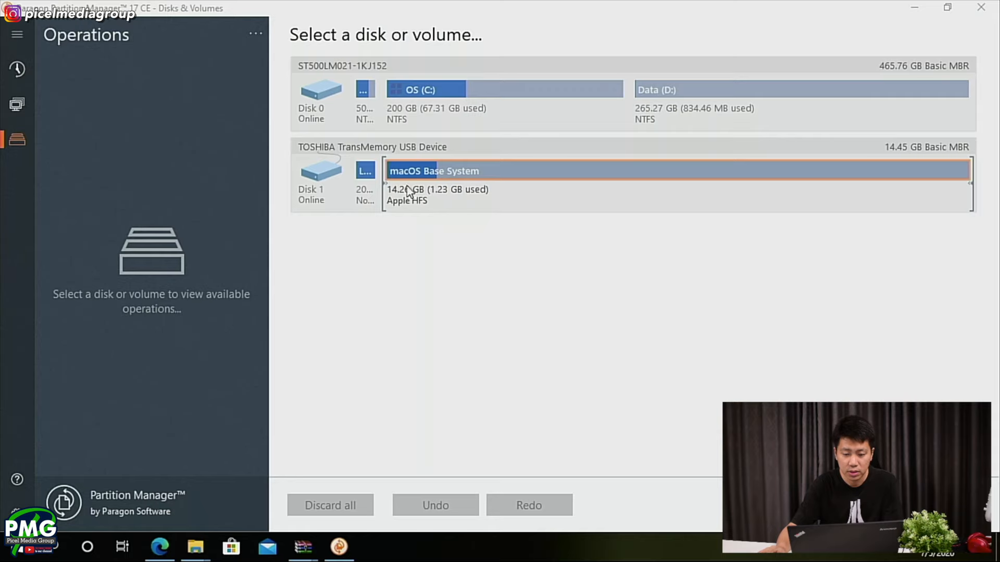
pyautogui.click(994, 10)
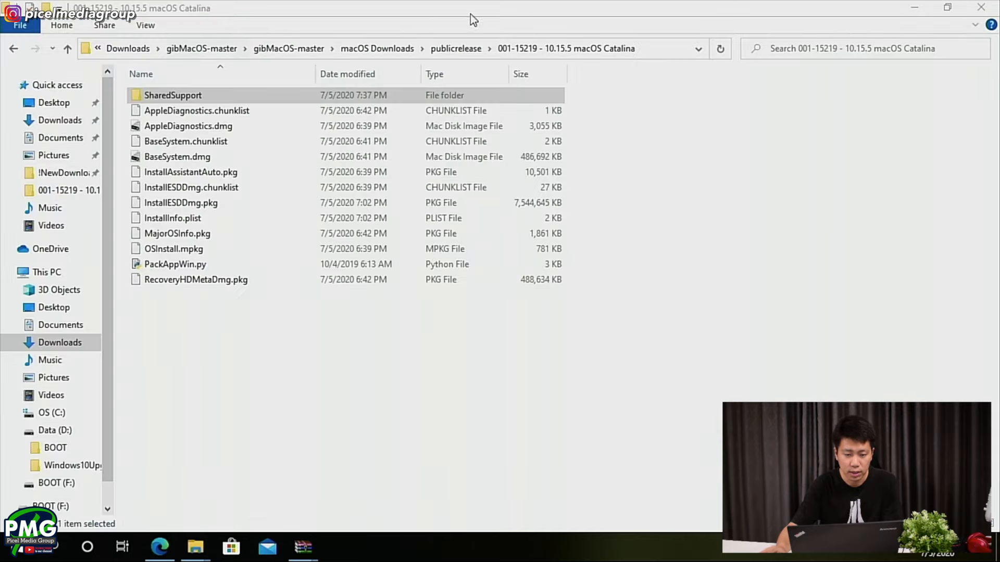
# - Return to the Downloads folder and open the BDU_v2.1.2020.027b folder
pyautogui.click(289, 47)
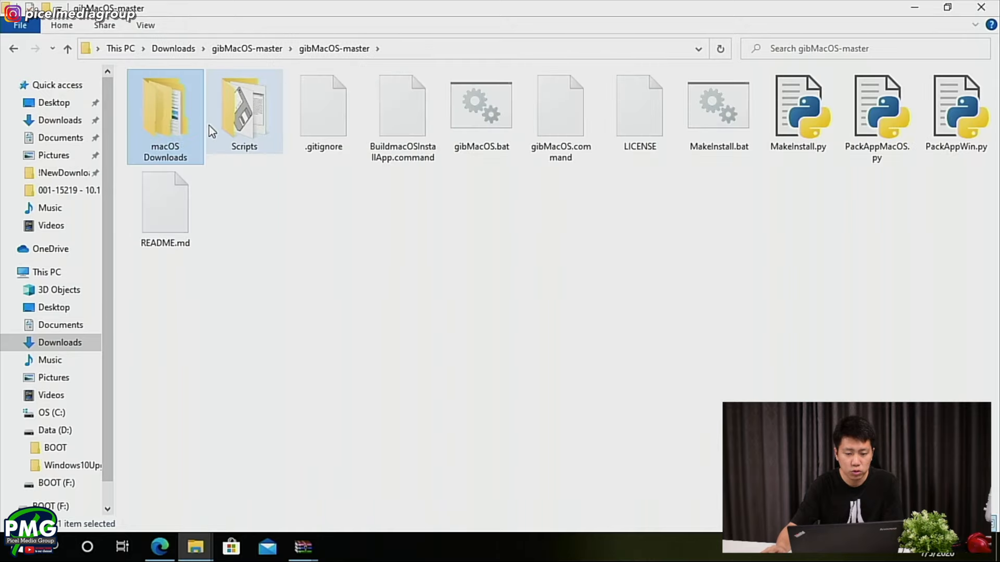
pyautogui.click(71, 131)
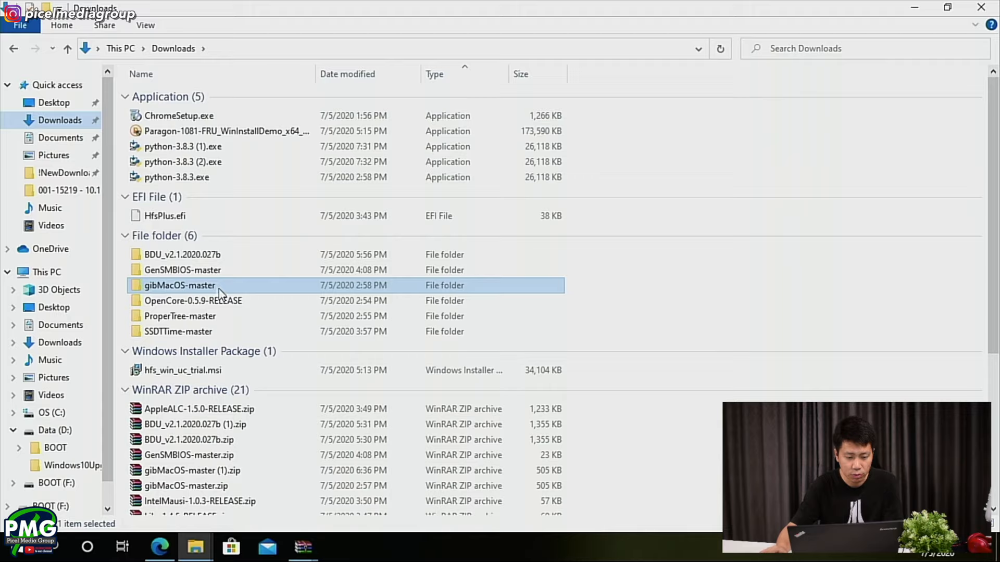
pyautogui.click(227, 255)
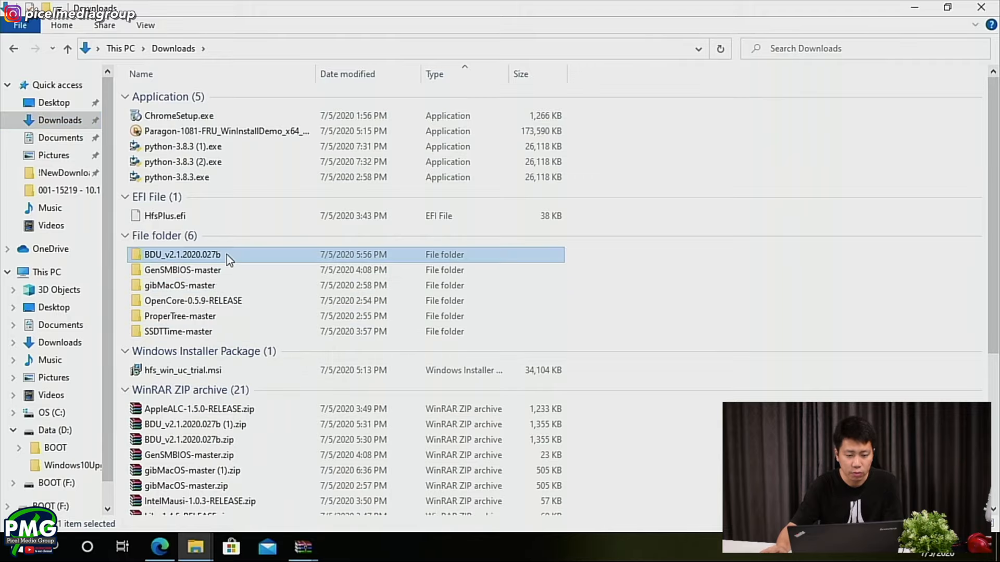
pyautogui.doubleClick(227, 255)
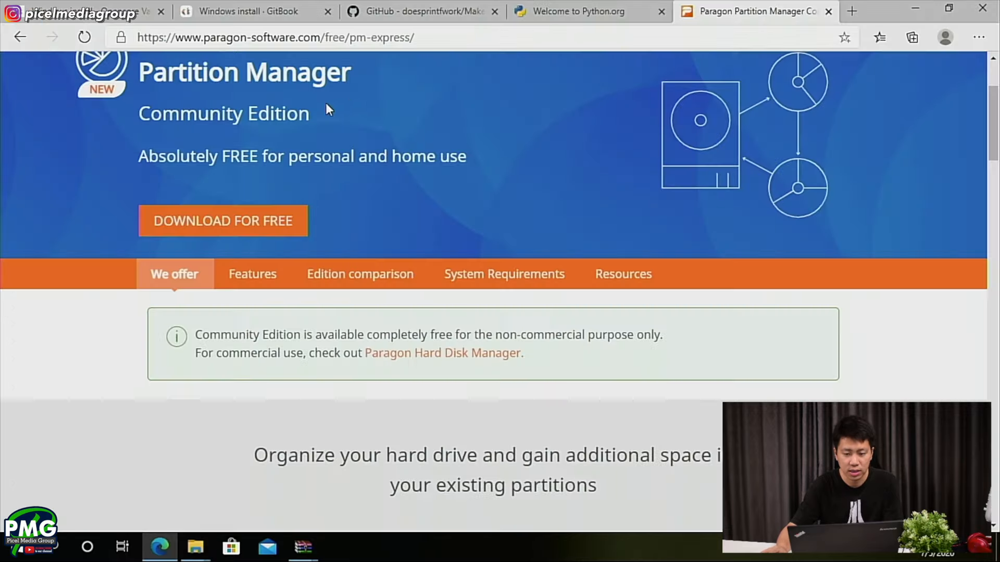
# - Switch to Microsoft Edge and open the All-in-one-Vanilla-AMD-Hackintosh-Guide repository from the MakeInstallmacOS author's GitHub profile
pyautogui.click(236, 3)
pyautogui.click(390, 3)
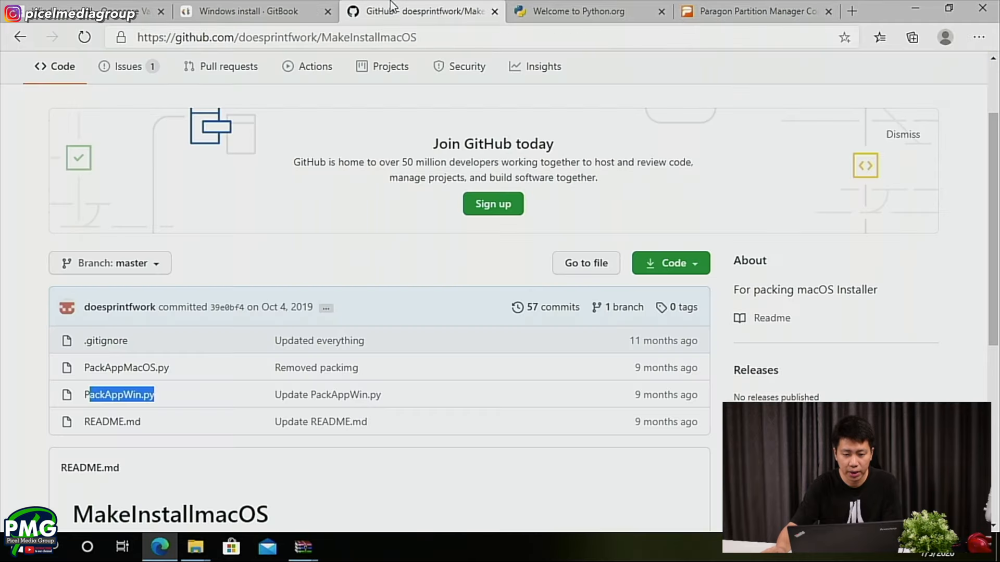
pyautogui.scroll(2, 201, 292)
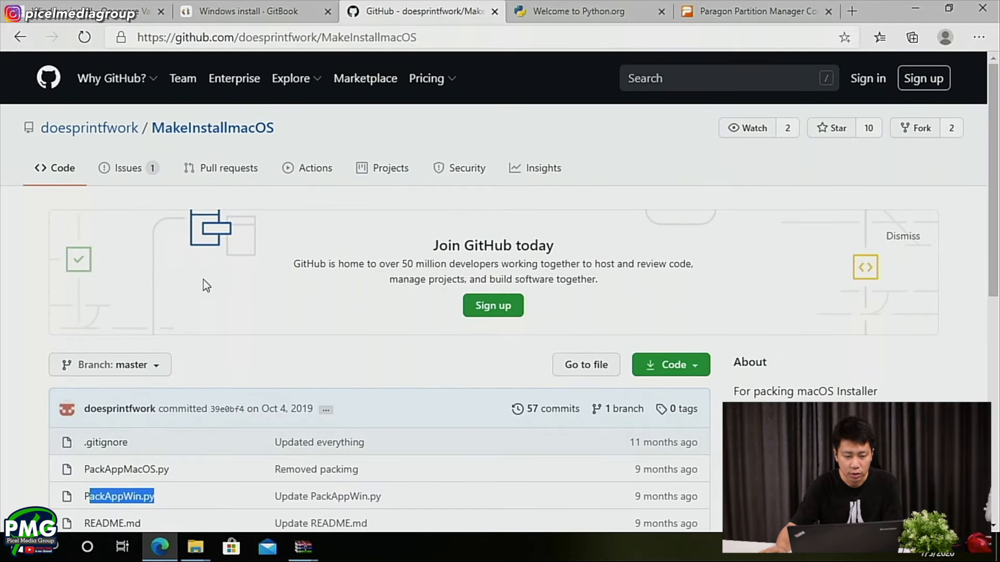
pyautogui.click(119, 135)
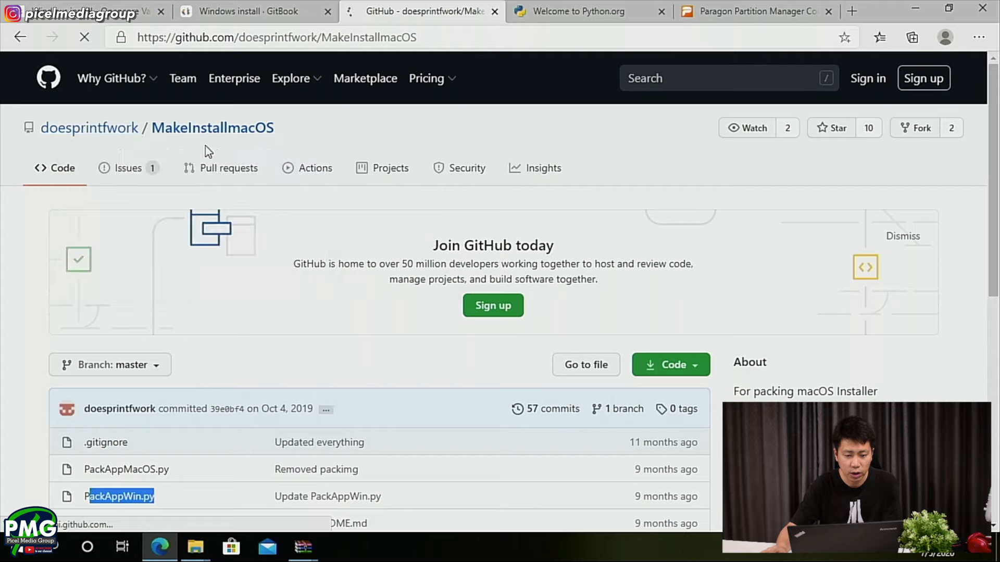
pyautogui.click(728, 249)
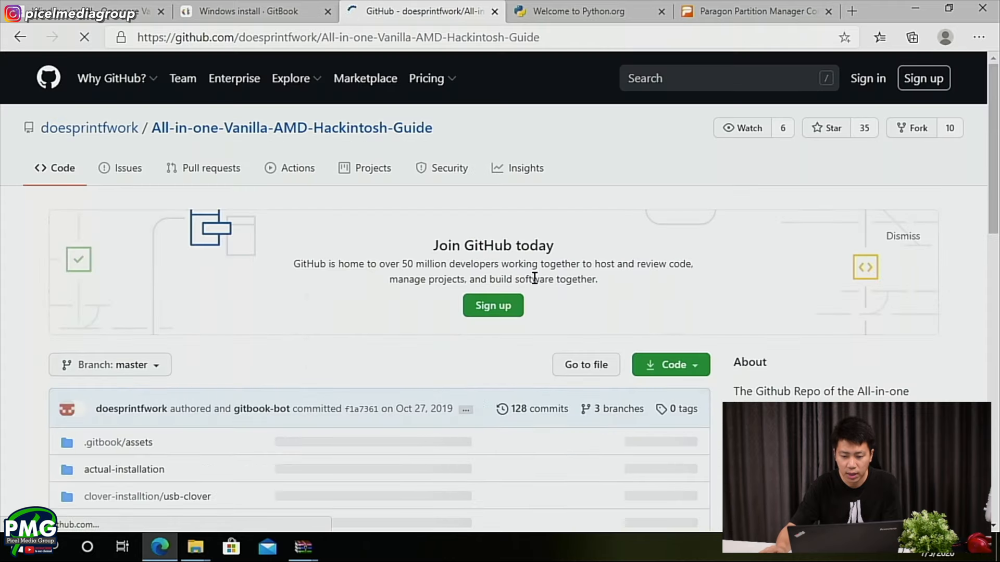
# - Look inside the repository's offline-installer-guide folder and return to the parent directory
pyautogui.scroll(-3, 206, 395)
pyautogui.scroll(-2, 206, 399)
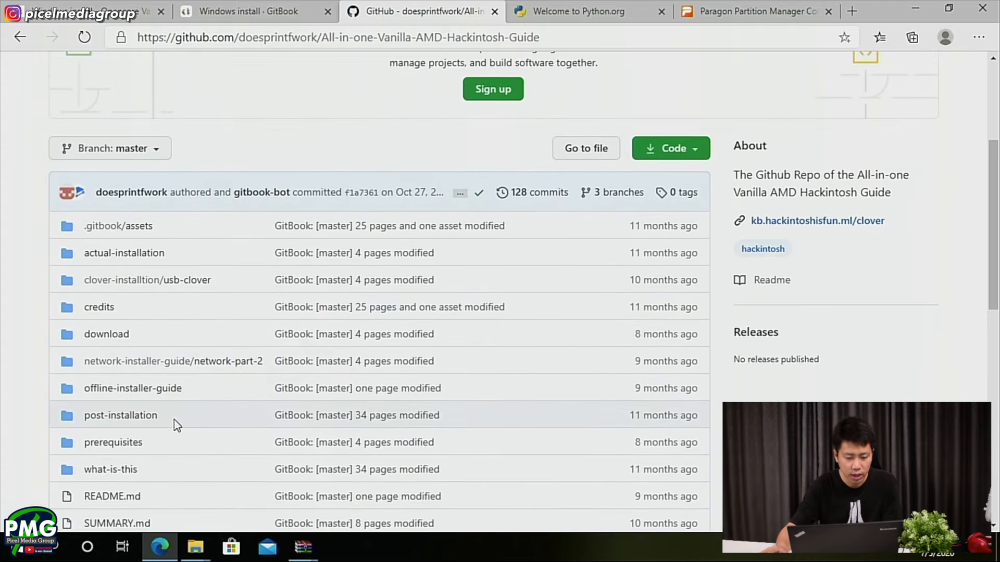
pyautogui.click(139, 396)
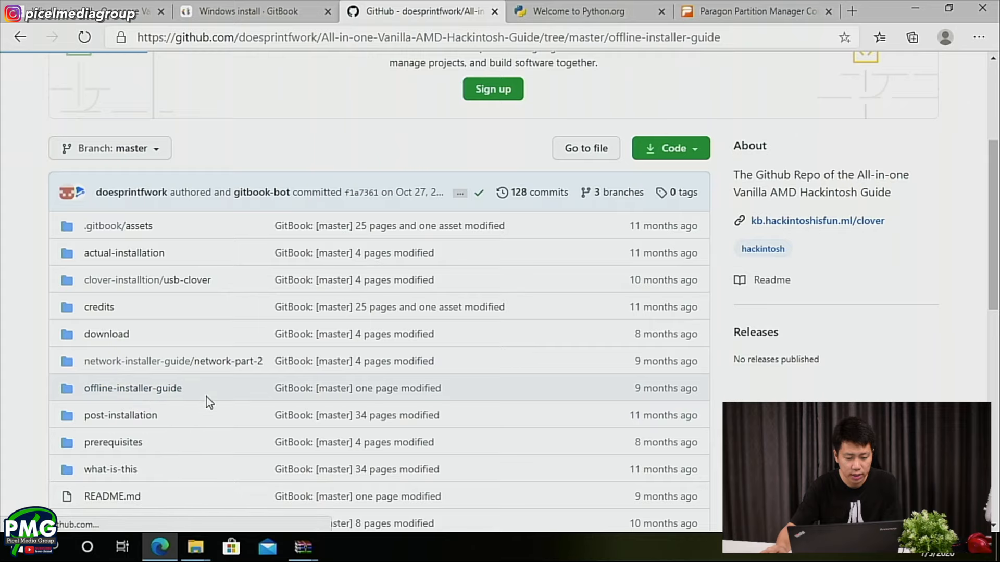
pyautogui.click(167, 306)
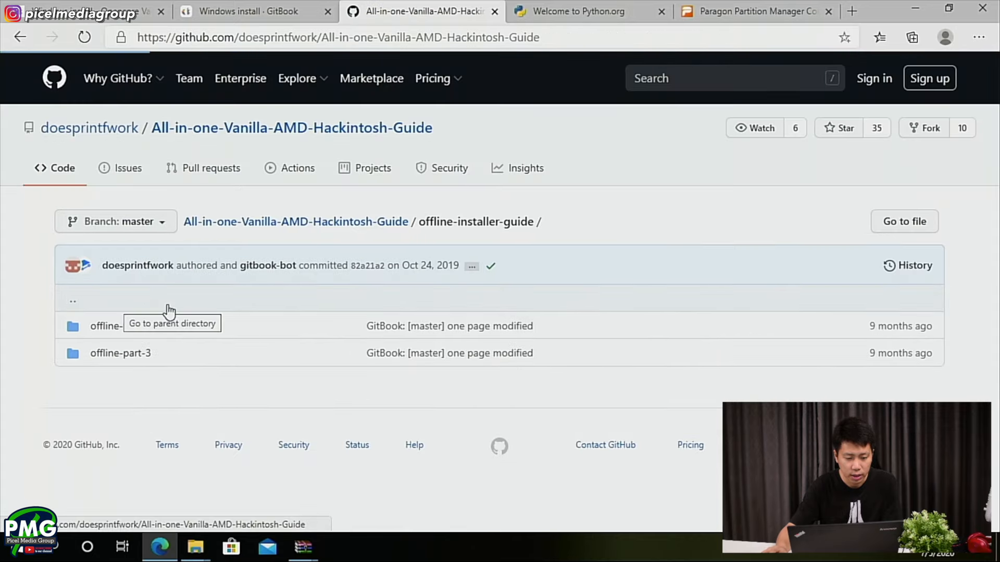
# - Open offline-installer-prerequisites.md under prerequisites/get-started and read the preparation list for making an offline installer in Windows
pyautogui.scroll(-4, 149, 371)
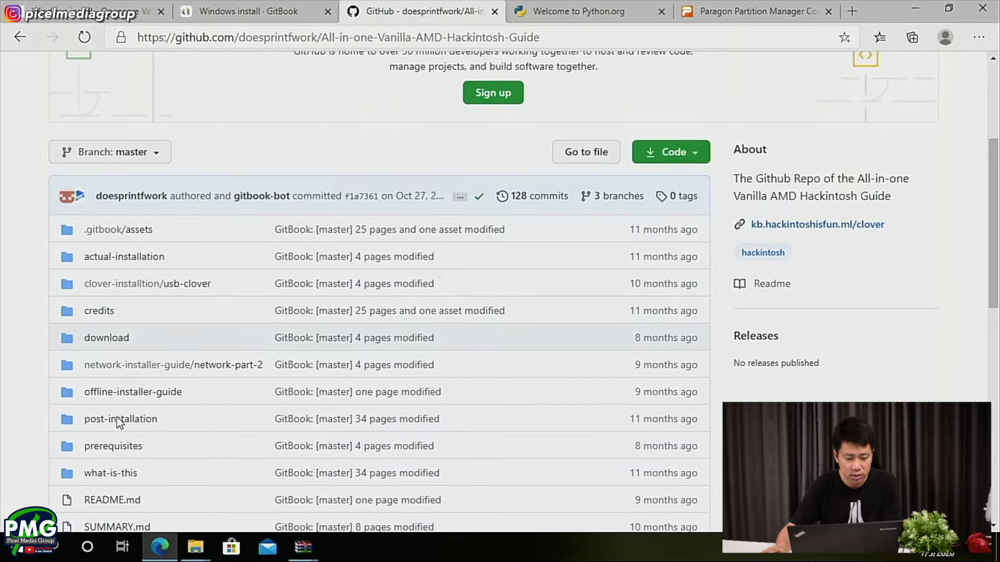
pyautogui.click(116, 444)
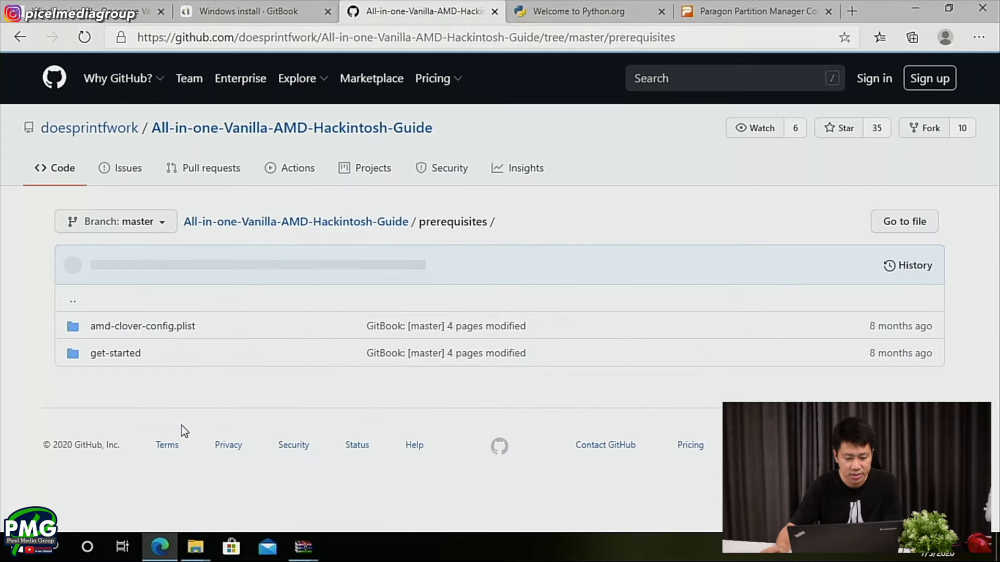
pyautogui.click(135, 361)
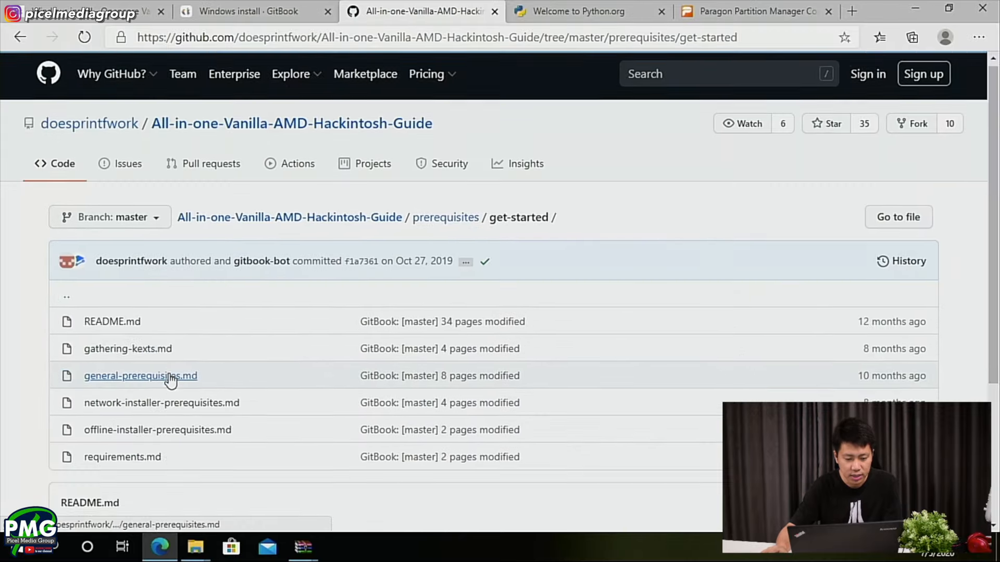
pyautogui.scroll(-1, 167, 379)
pyautogui.click(175, 370)
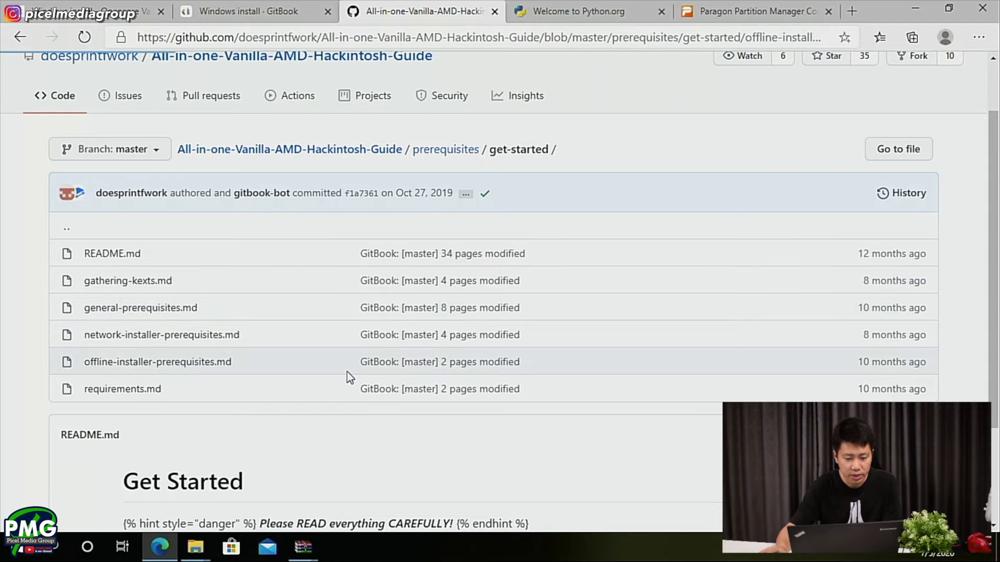
pyautogui.scroll(-5, 259, 376)
pyautogui.scroll(-3, 258, 375)
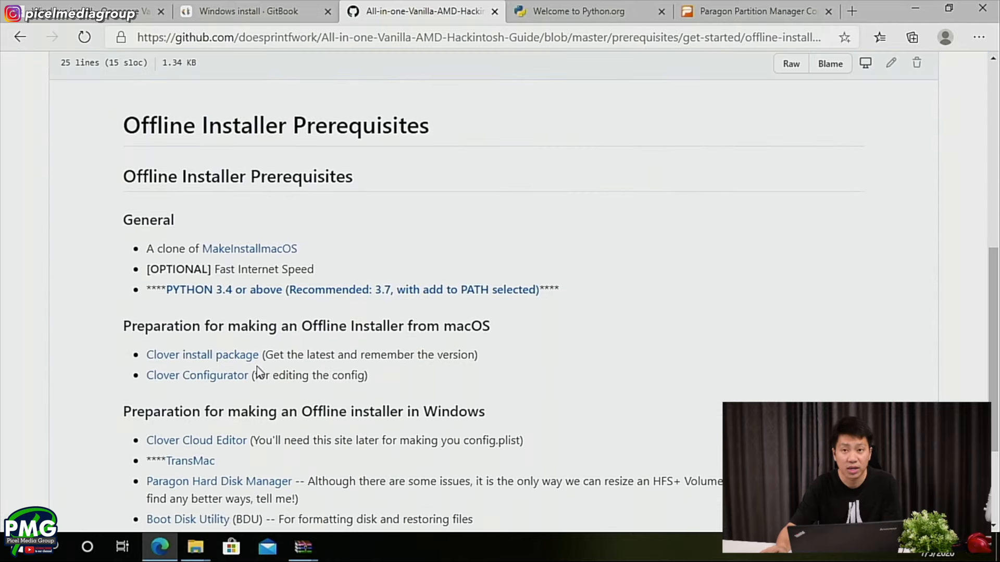
pyautogui.scroll(-3, 263, 368)
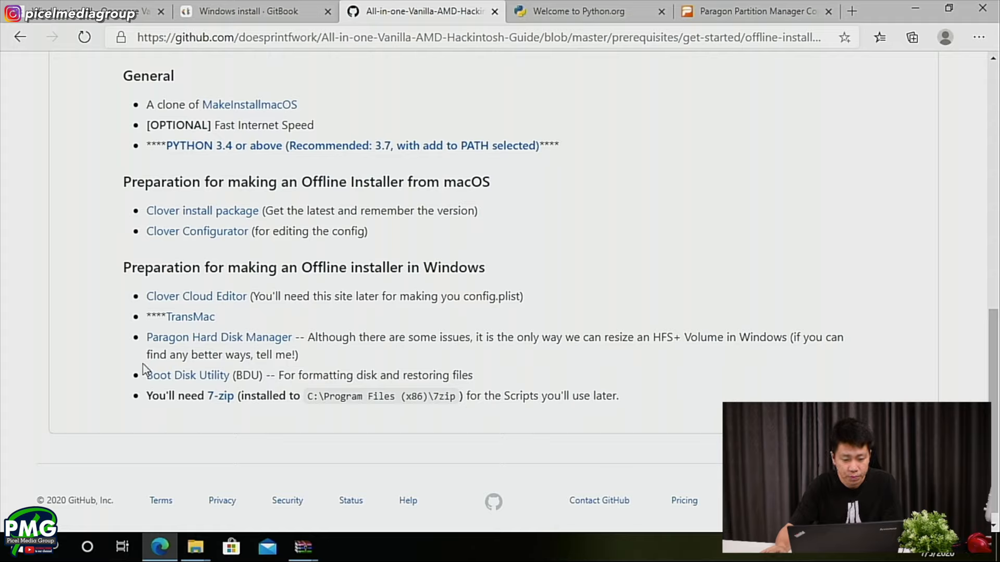
# - Follow the guide's Boot Disk Utility link and download the v2.1.2020 rev.027b archive
pyautogui.click(196, 378)
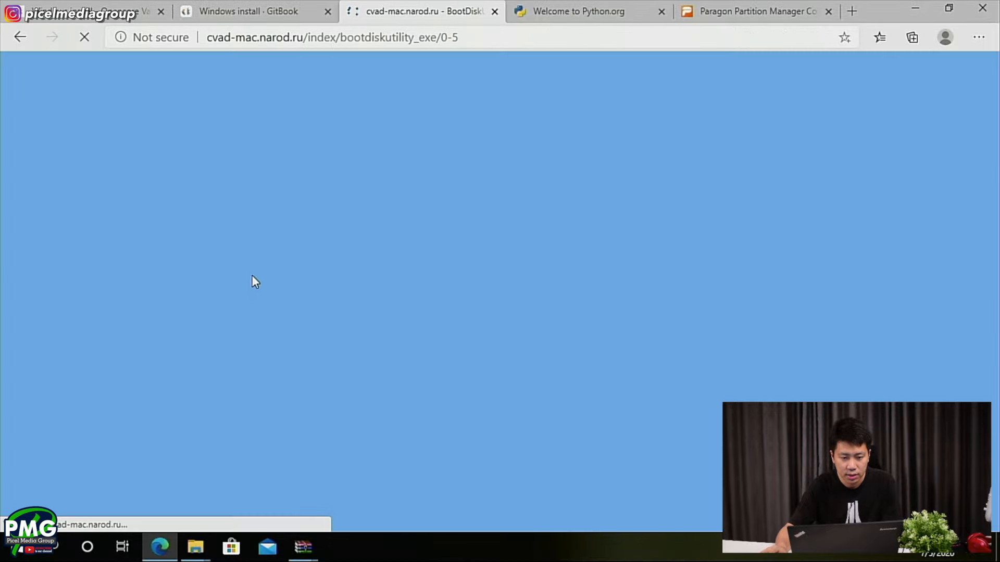
pyautogui.scroll(-1, 411, 395)
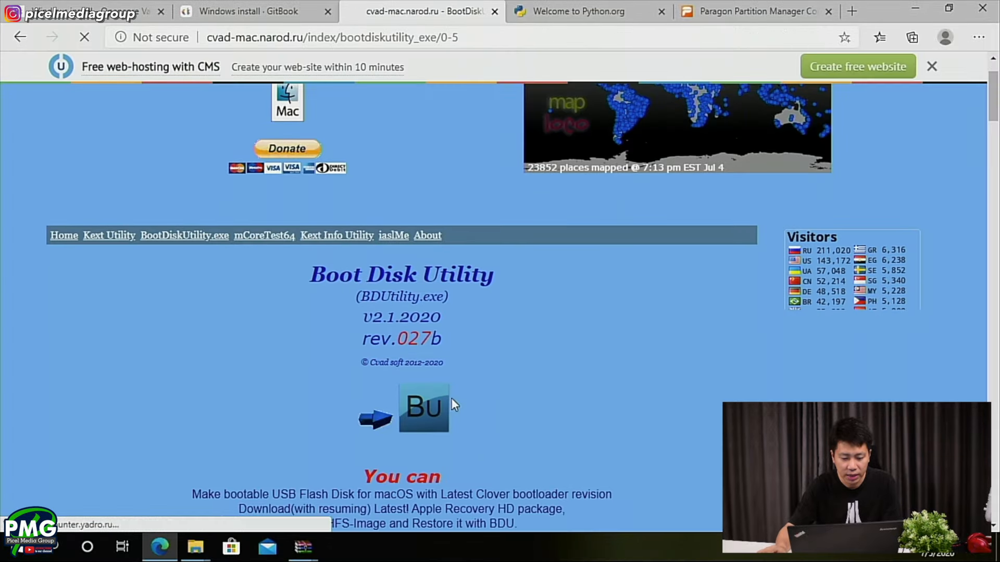
pyautogui.click(422, 407)
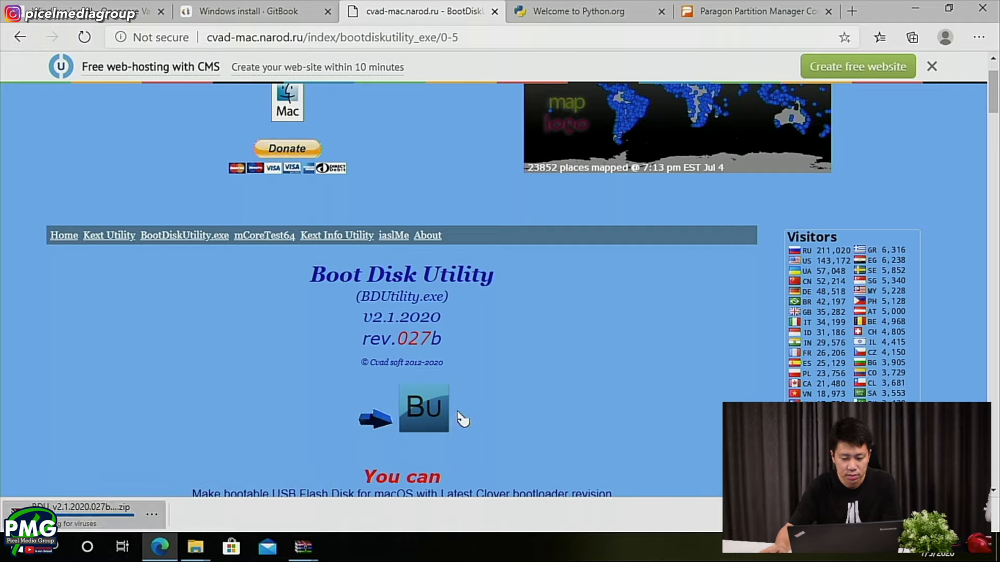
# - Switch to the extracted BDU_v2.1.2020.027b folder, dismiss the archive window and run BDUtility.exe as administrator, allowing it to make changes
pyautogui.moveTo(208, 542)
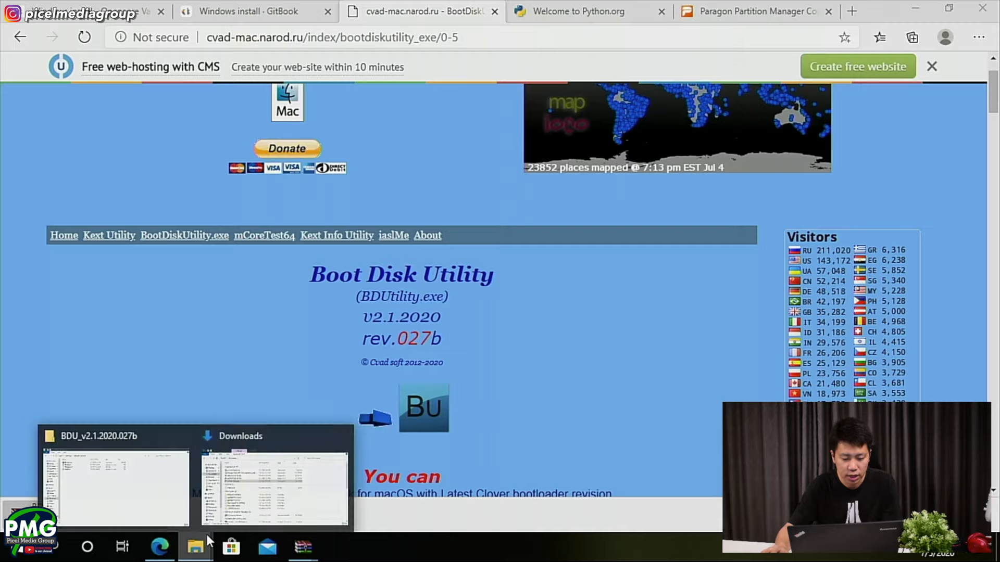
pyautogui.click(134, 487)
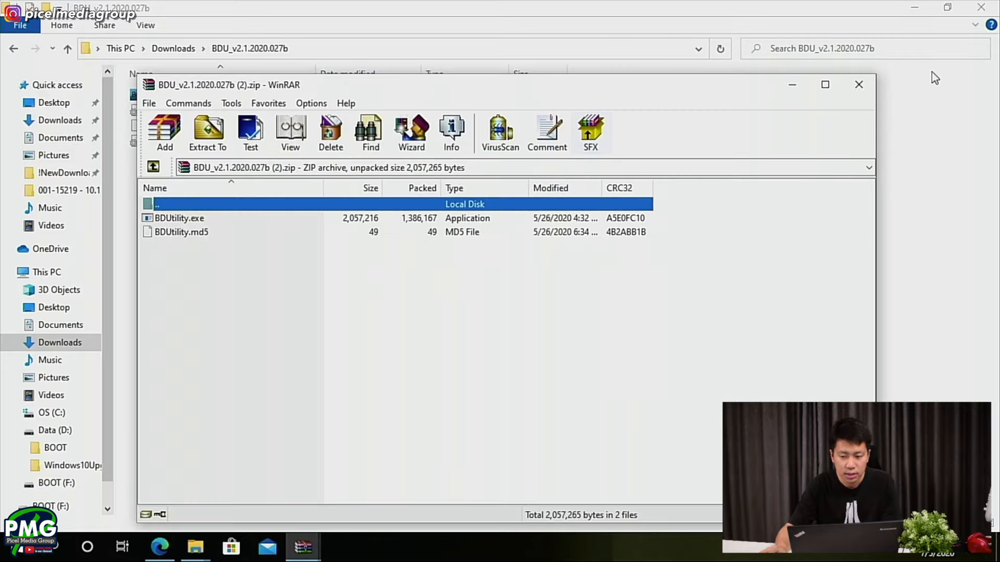
pyautogui.click(858, 91)
pyautogui.click(286, 95)
pyautogui.rightClick(286, 93)
pyautogui.click(365, 123)
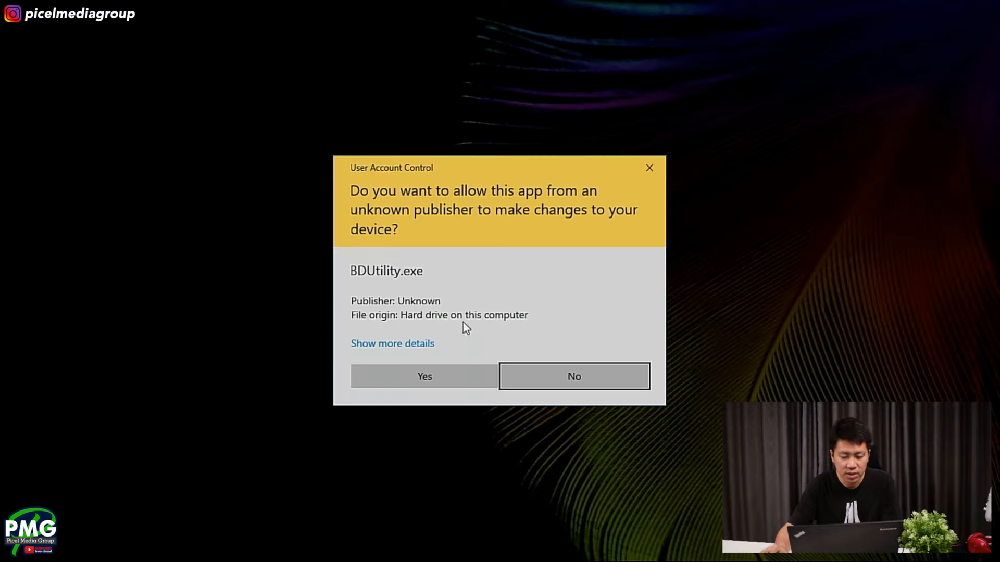
pyautogui.click(431, 373)
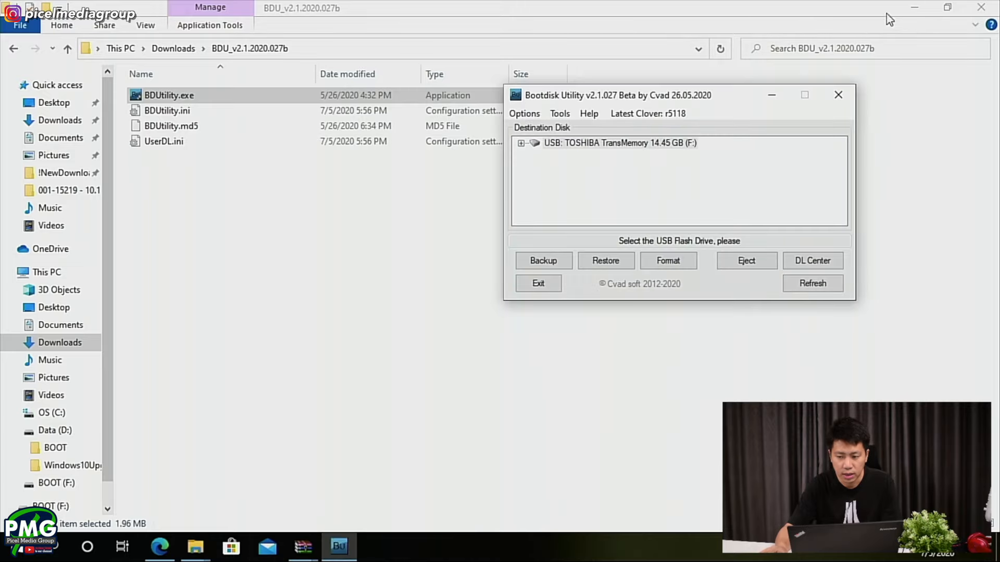
# - Minimize the File Explorer windows, close the MakeInstallmacOS-master archive and place the Bootdisk Utility window over the desktop's centre
pyautogui.click(914, 8)
pyautogui.moveTo(551, 96); pyautogui.dragTo(361, 145)
pyautogui.click(914, 7)
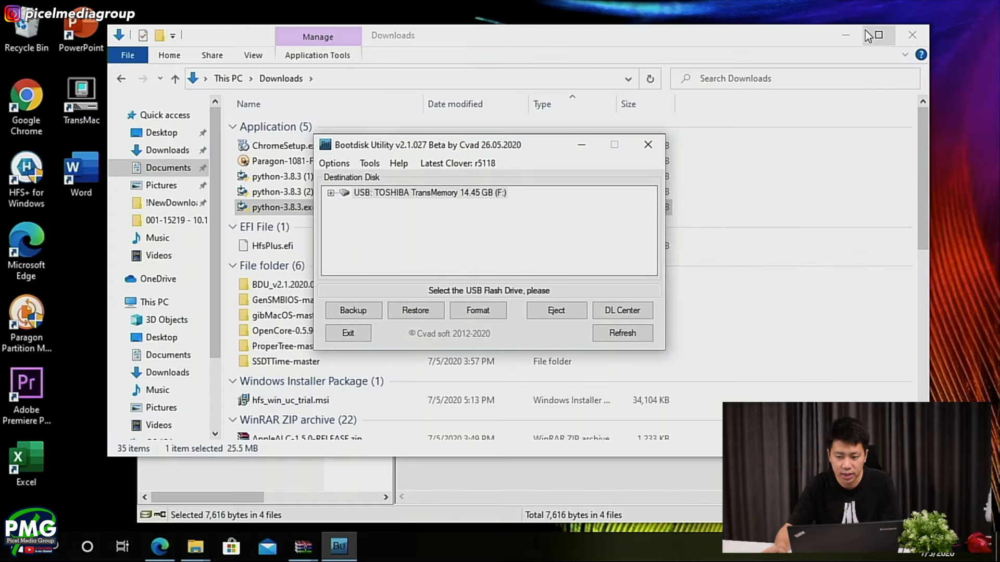
pyautogui.click(845, 34)
pyautogui.click(856, 84)
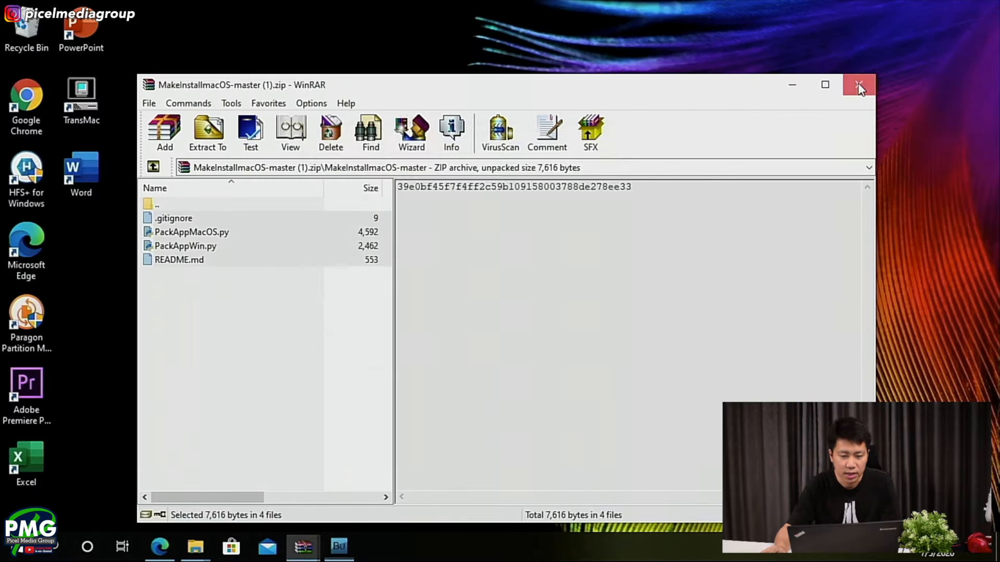
pyautogui.moveTo(457, 143); pyautogui.dragTo(436, 169)
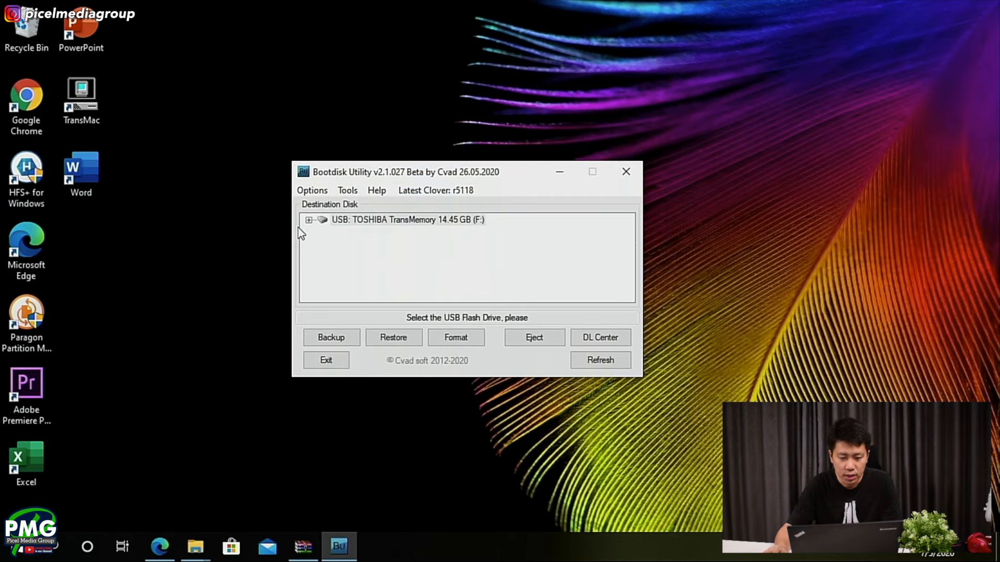
# - Expand the TOSHIBA TransMemory USB drive in the destination disk list and select its Part2 partition
pyautogui.click(347, 193)
pyautogui.click(347, 193)
pyautogui.click(309, 219)
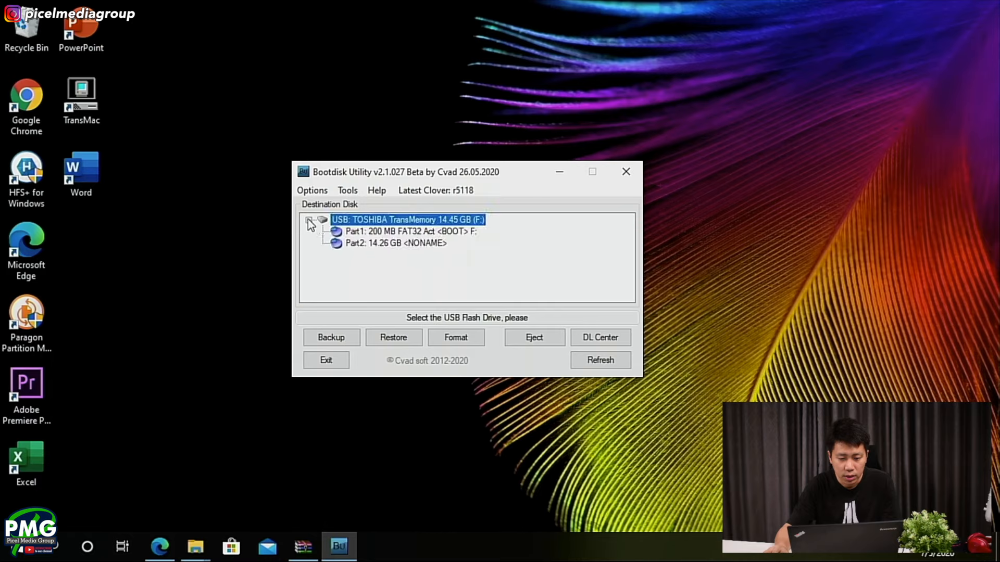
pyautogui.click(364, 243)
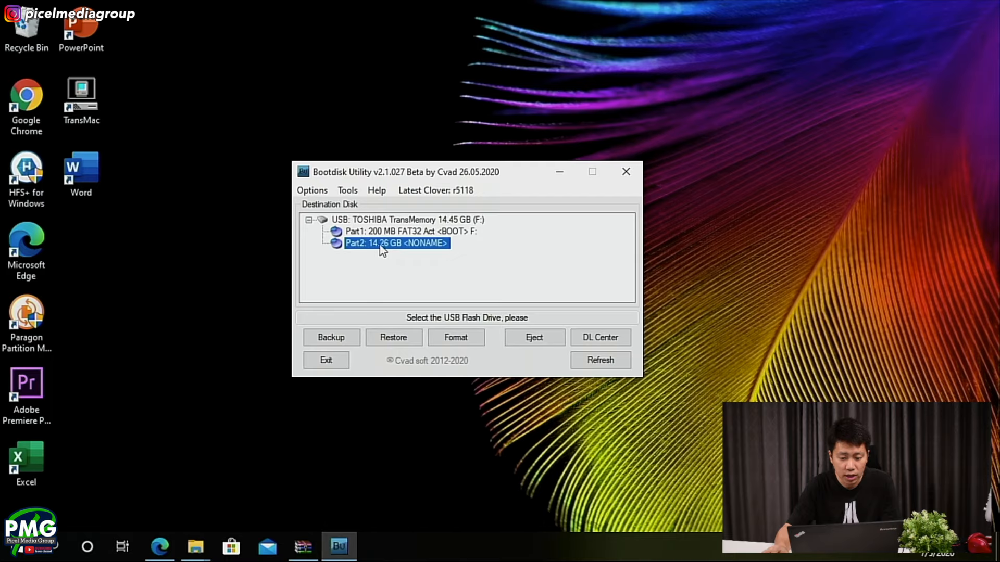
# - Start extracting an HFS(HFS+) partition from DMG files and browse through gibMacOS-master in Downloads to the 001-15219 - 10.15.5 macOS Catalina folder
pyautogui.click(347, 191)
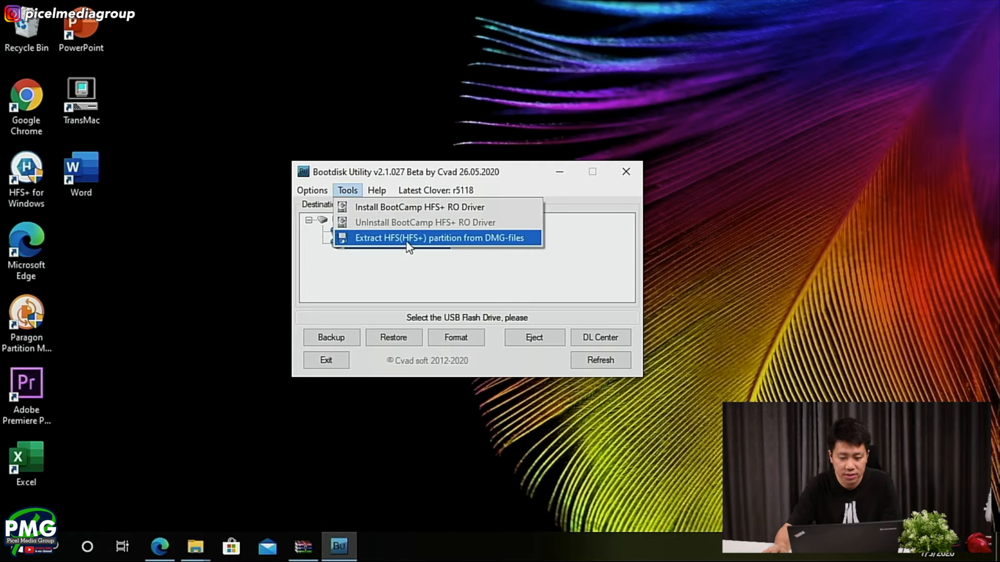
pyautogui.click(367, 239)
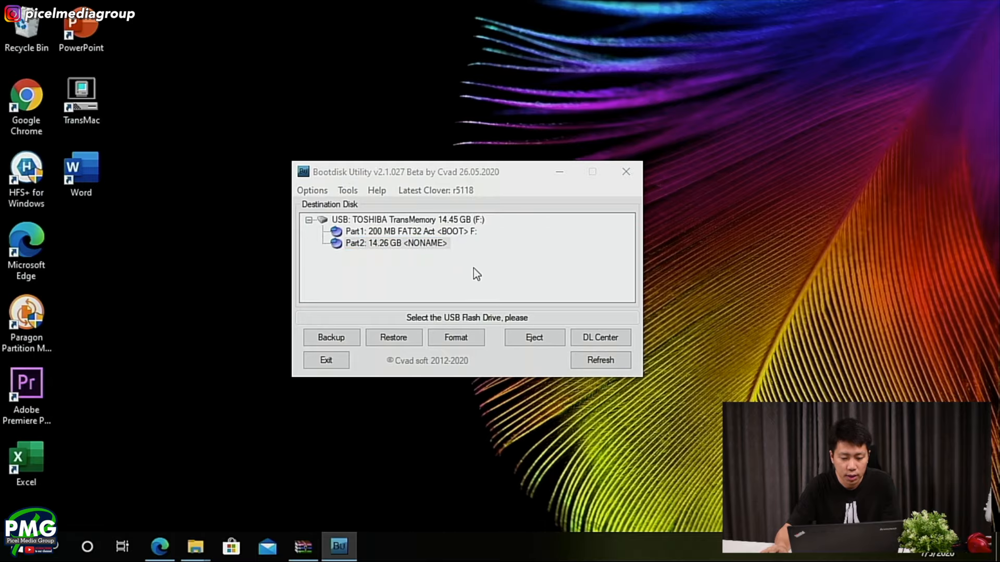
pyautogui.doubleClick(450, 169)
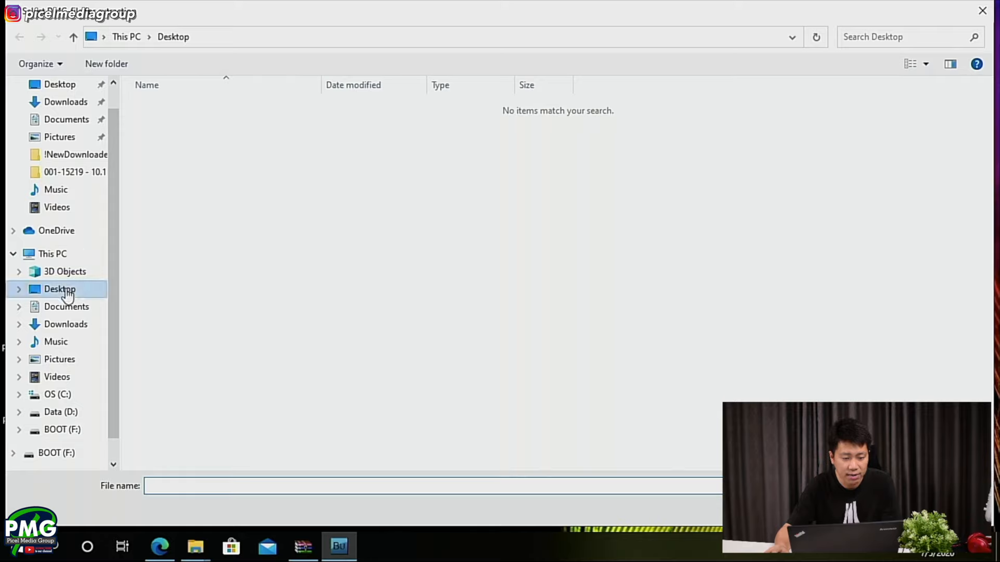
pyautogui.click(69, 324)
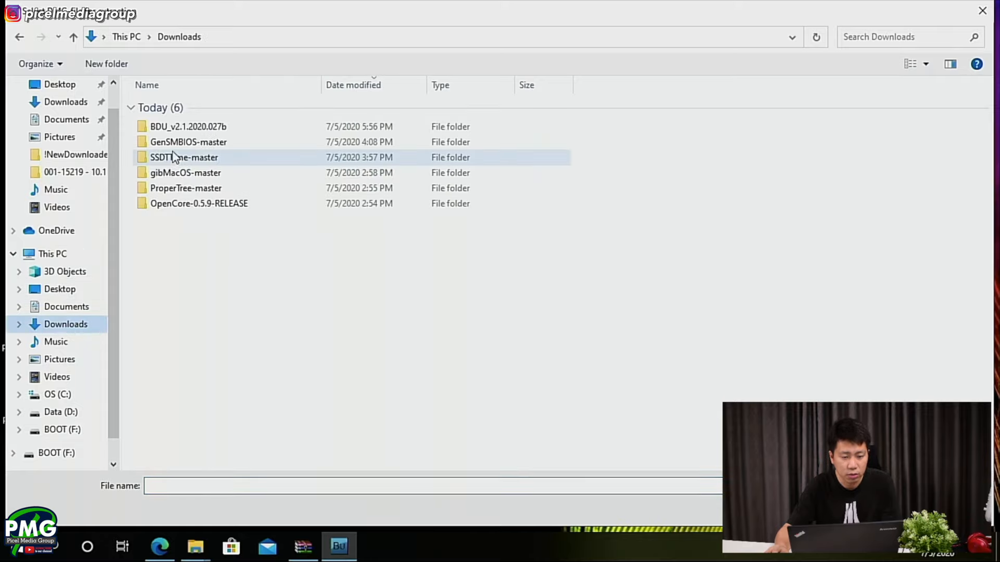
pyautogui.doubleClick(177, 176)
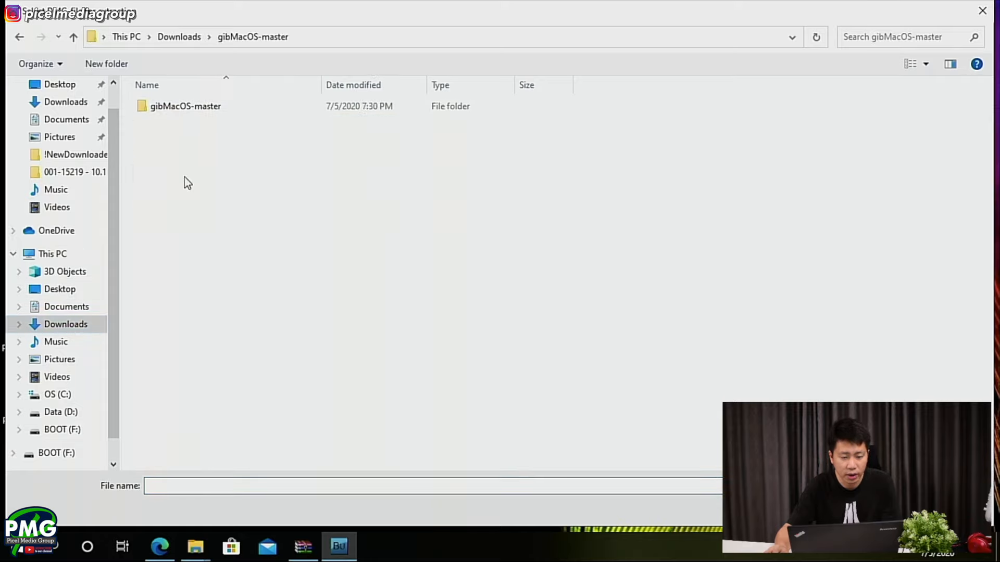
pyautogui.doubleClick(209, 110)
pyautogui.doubleClick(199, 111)
pyautogui.doubleClick(196, 111)
pyautogui.doubleClick(195, 112)
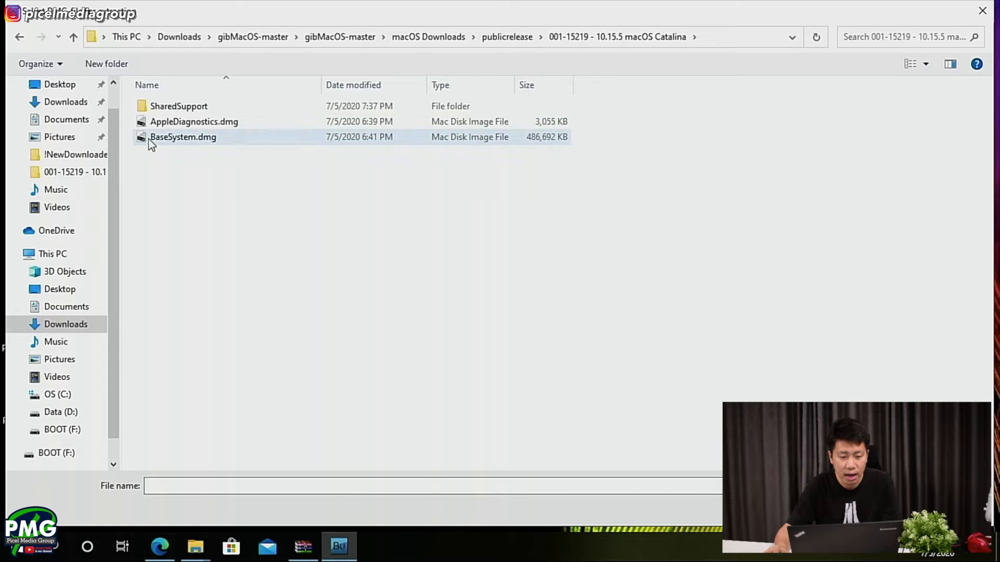
# - Check the SharedSupport folder, return to the 10.15.5 macOS Catalina folder and choose its BaseSystem.dmg as the source image
pyautogui.doubleClick(192, 104)
pyautogui.click(242, 124)
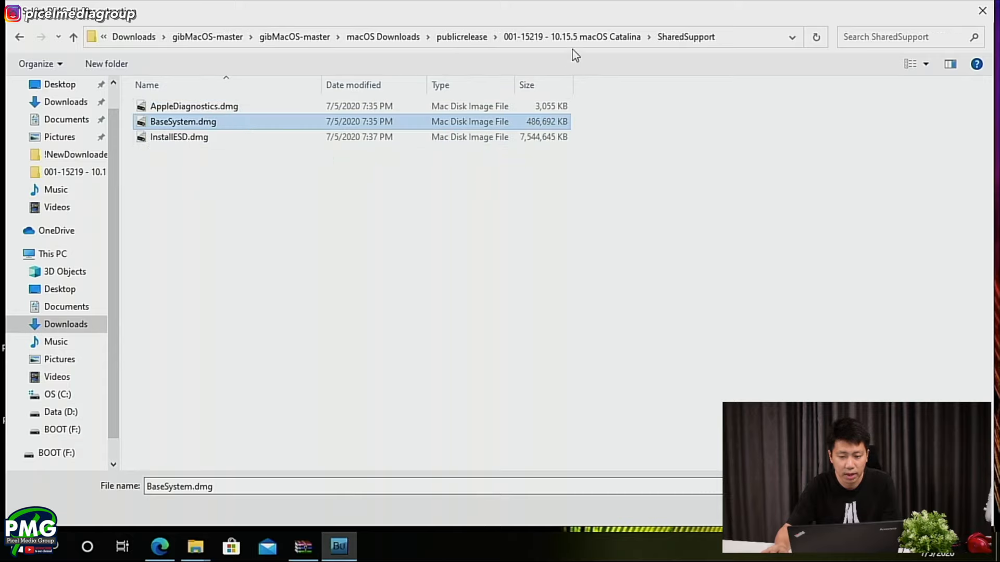
pyautogui.click(580, 38)
pyautogui.click(189, 137)
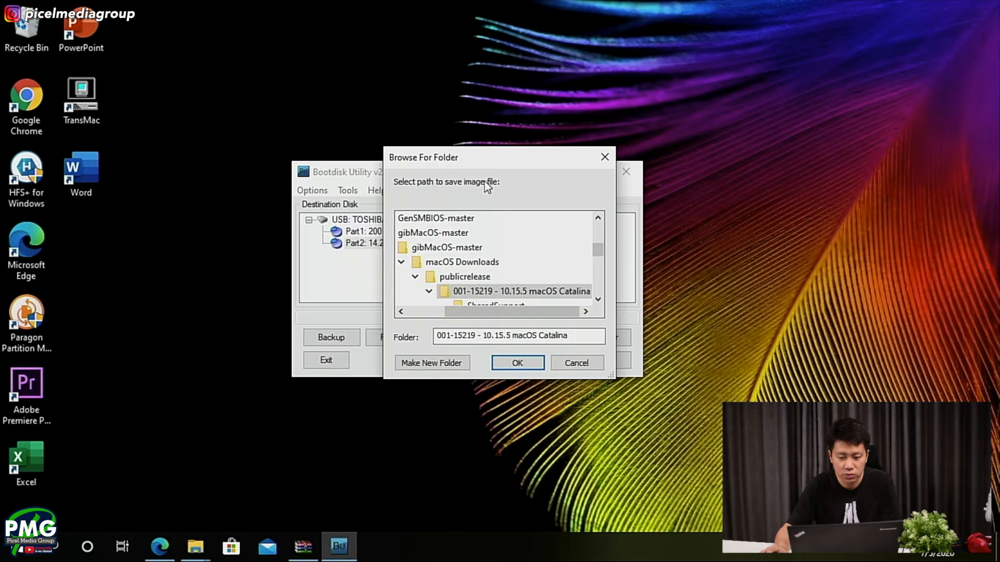
# - Set Desktop as the path for saving the image file and start the extraction
pyautogui.click(433, 309)
pyautogui.scroll(10, 568, 260)
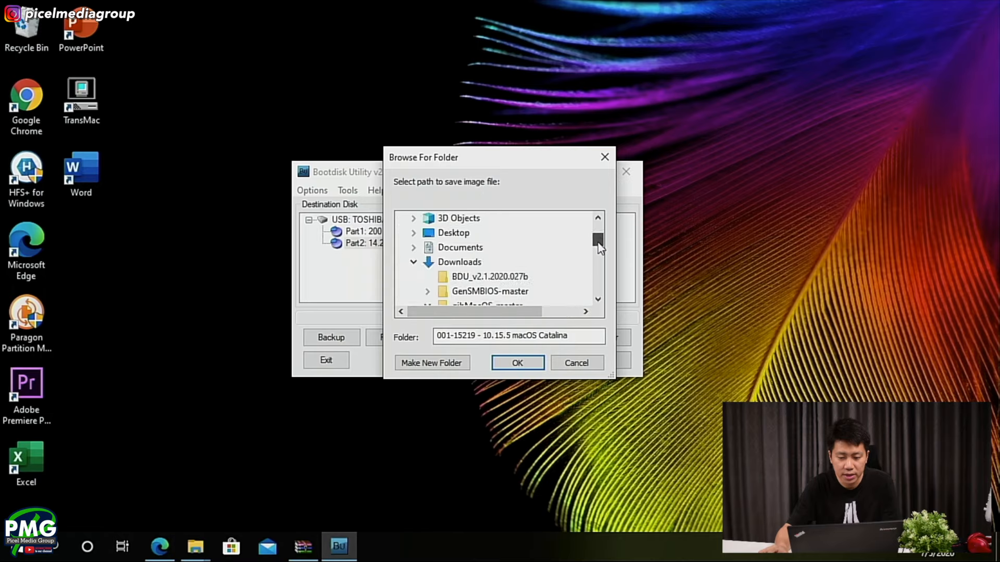
pyautogui.click(425, 219)
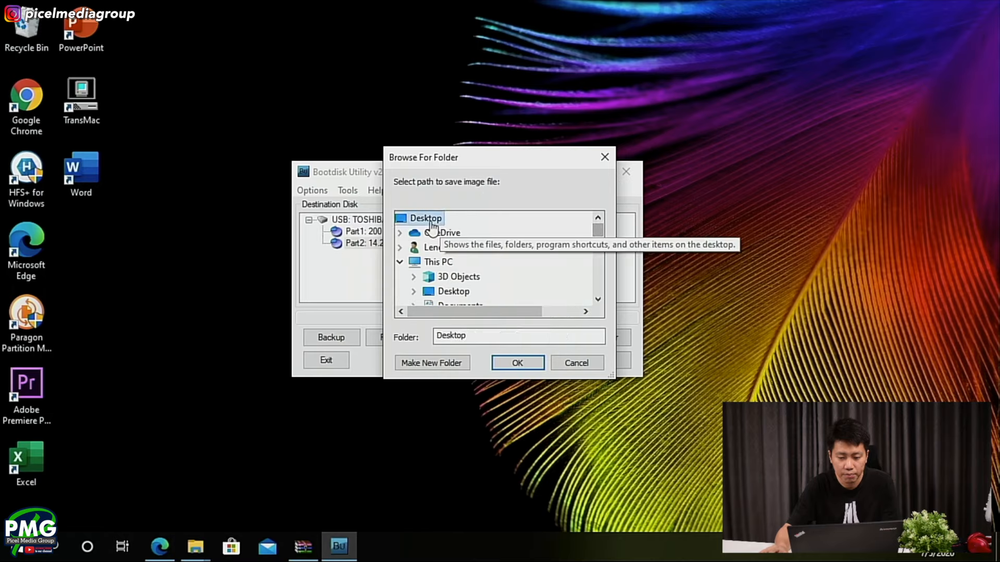
pyautogui.click(526, 360)
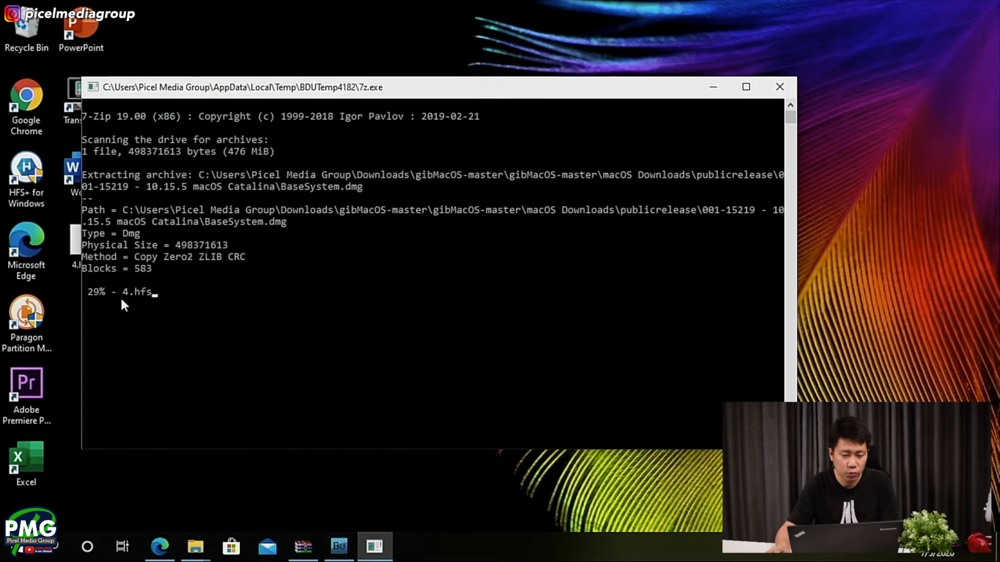
pyautogui.click(196, 302)
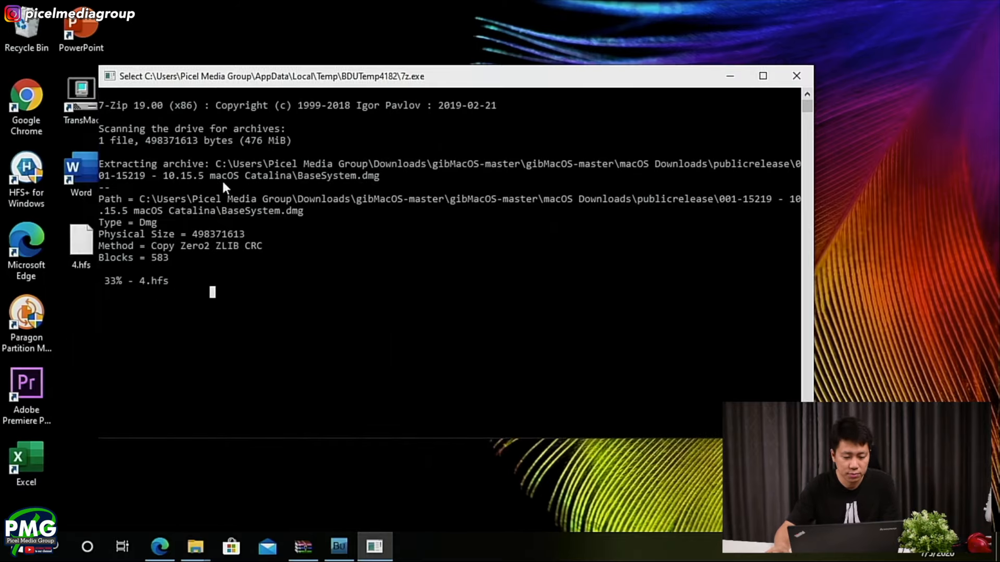
# - Switch to Microsoft Edge and return from the Boot Disk Utility page to the Offline Installer Prerequisites page on GitHub
pyautogui.click(160, 547)
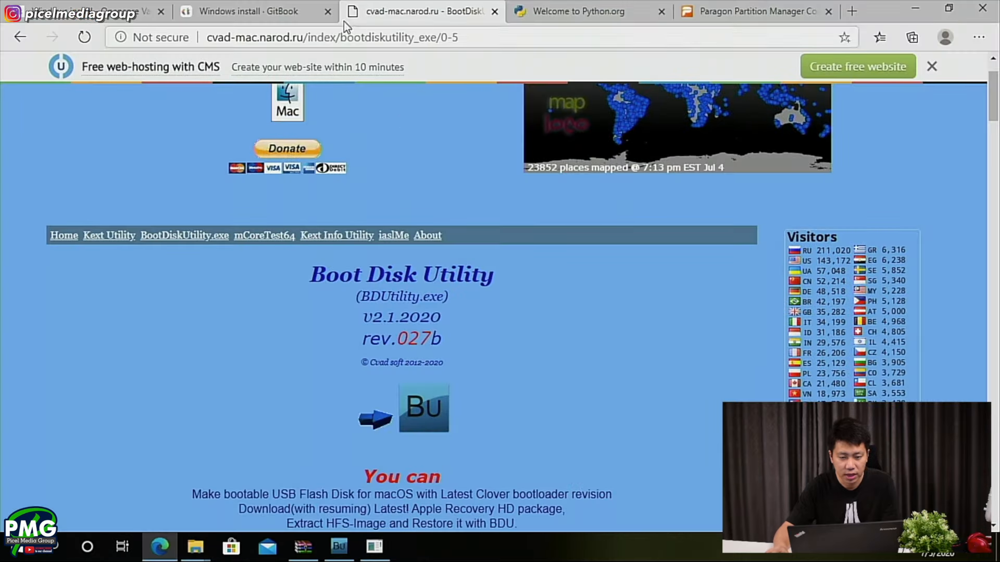
pyautogui.click(295, 4)
pyautogui.click(618, 7)
pyautogui.click(676, 4)
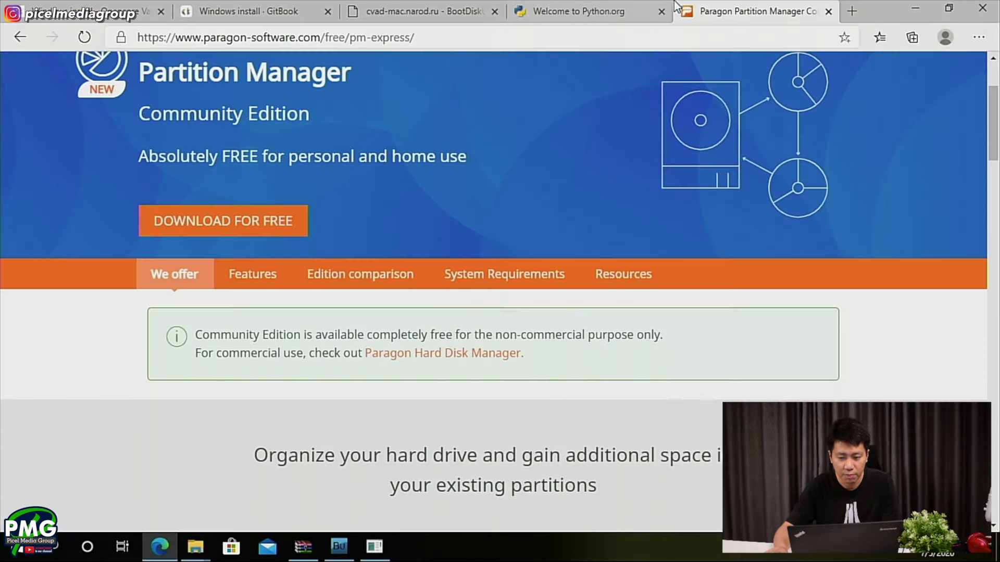
pyautogui.click(458, 11)
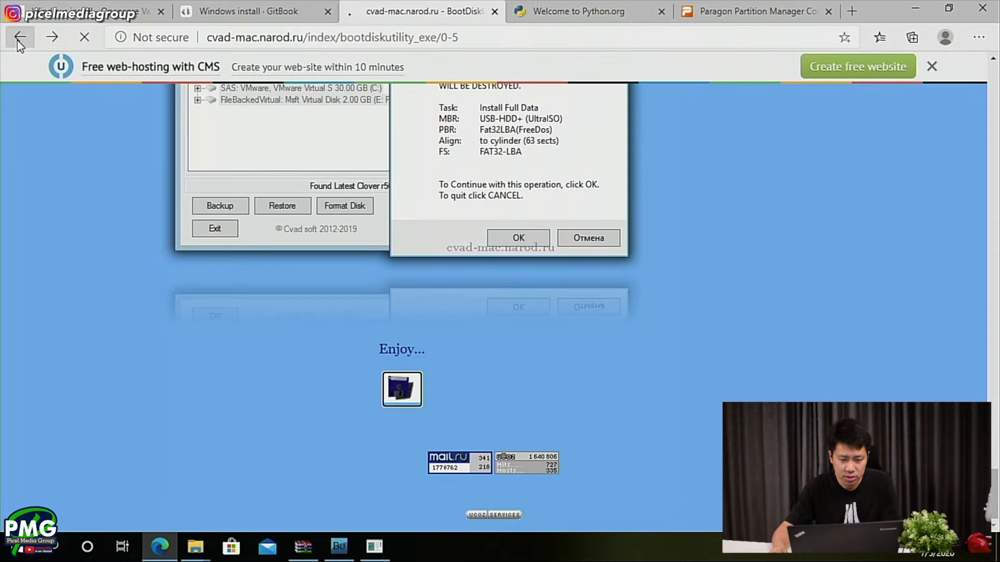
pyautogui.click(17, 41)
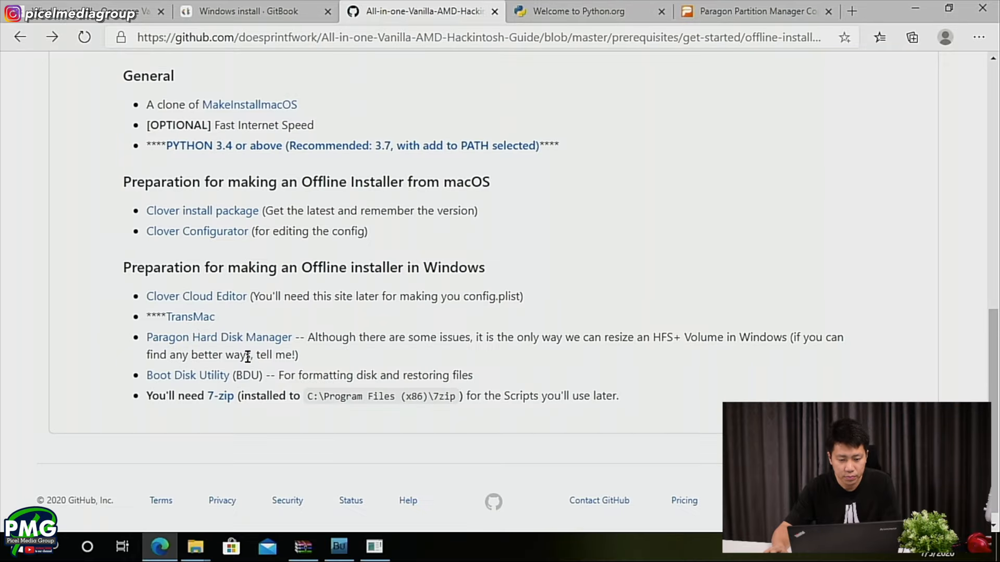
# - Open the guide author's GitHub profile and find the All-in-one-Vanilla-AMD-Hackintosh-Guide page on packing the installer from Windows
pyautogui.scroll(5, 250, 362)
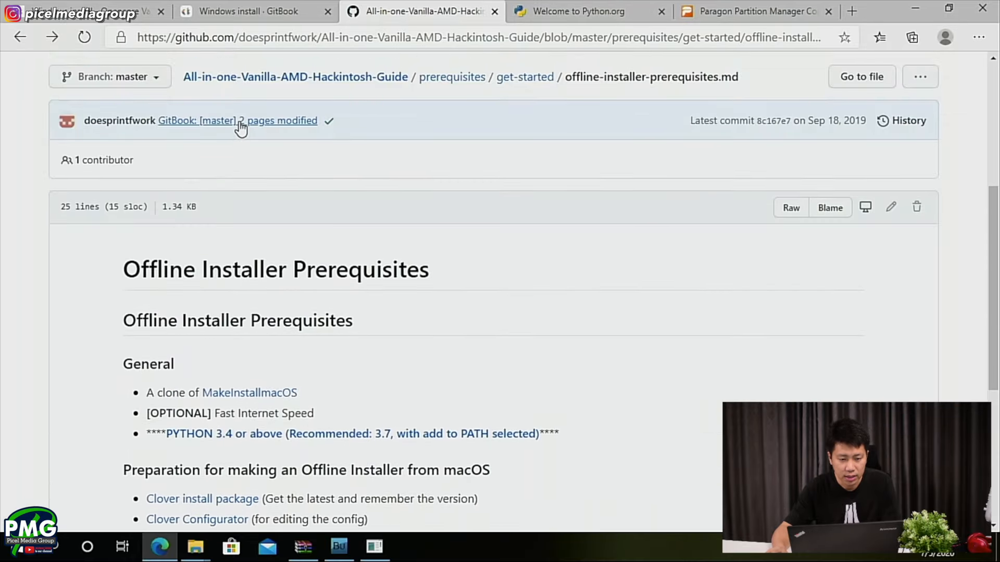
pyautogui.scroll(5, 241, 127)
pyautogui.click(89, 130)
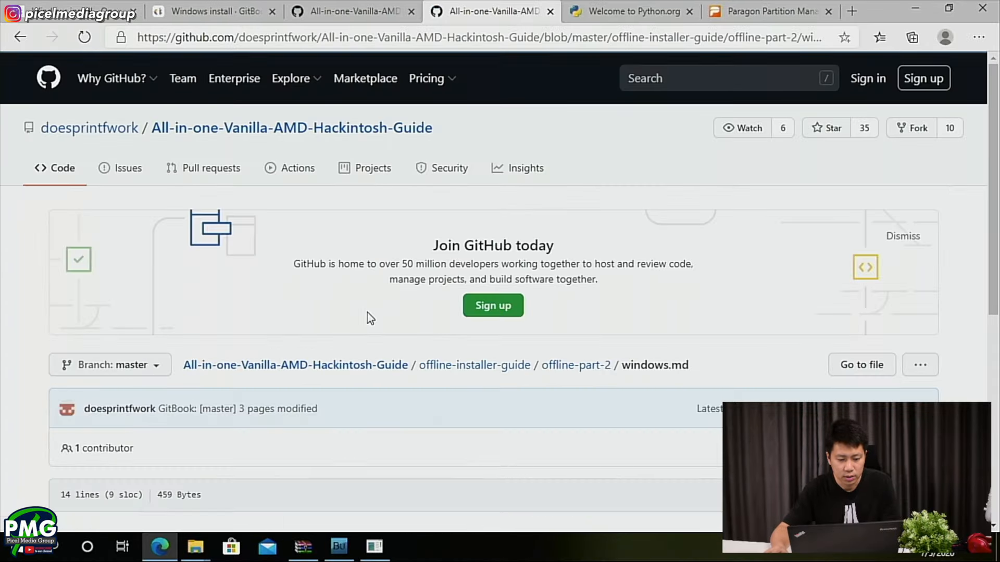
pyautogui.scroll(-6, 367, 314)
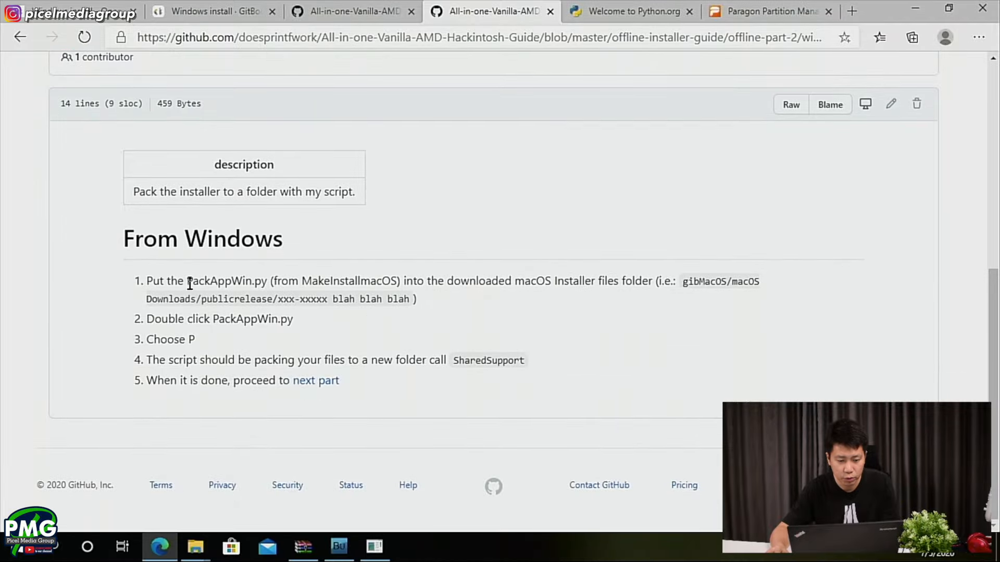
# - Highlight PackAppWin.py, follow the next part link and examine the Phase 1 formatting and Phase 2 BaseSystem.dmg extract-and-restore instructions
pyautogui.moveTo(198, 284); pyautogui.dragTo(262, 281)
pyautogui.click(307, 383)
pyautogui.scroll(-7, 233, 359)
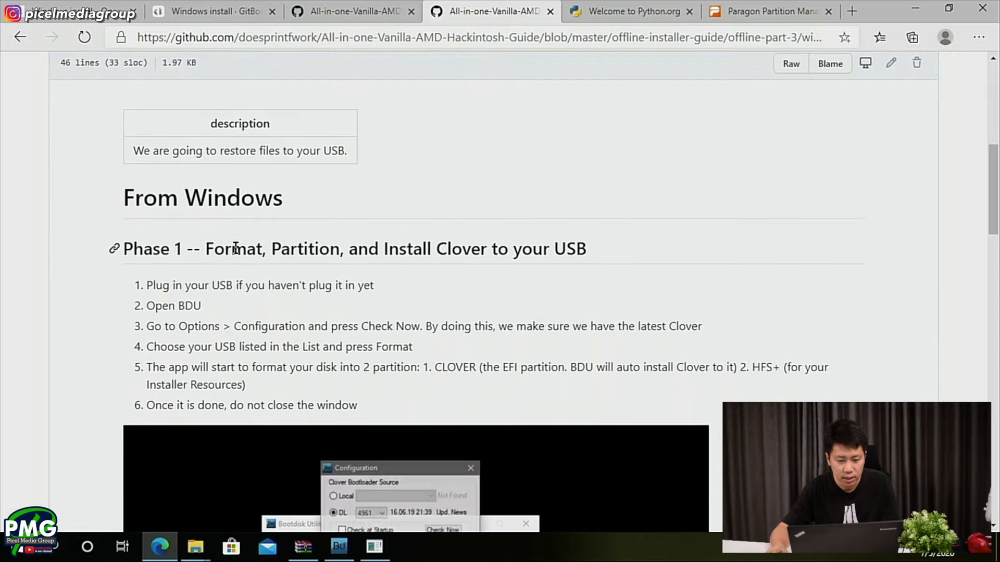
pyautogui.scroll(-4, 250, 351)
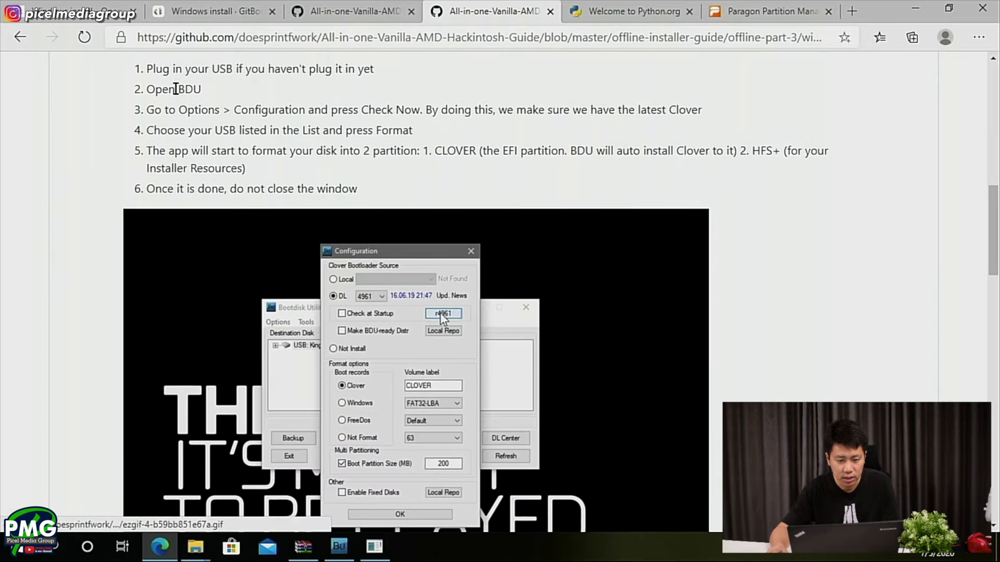
pyautogui.scroll(3, 279, 300)
pyautogui.scroll(-3, 457, 258)
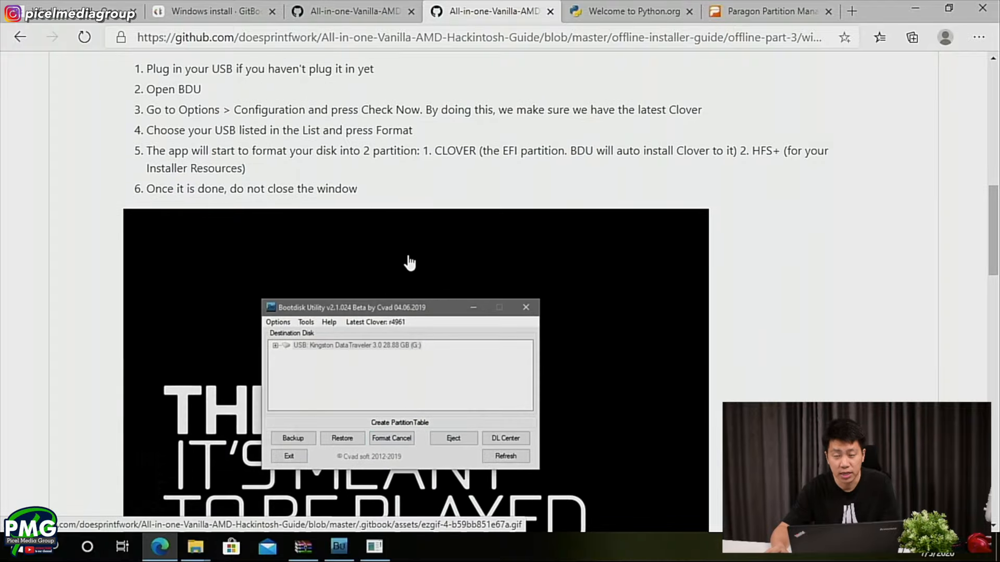
pyautogui.scroll(-6, 431, 374)
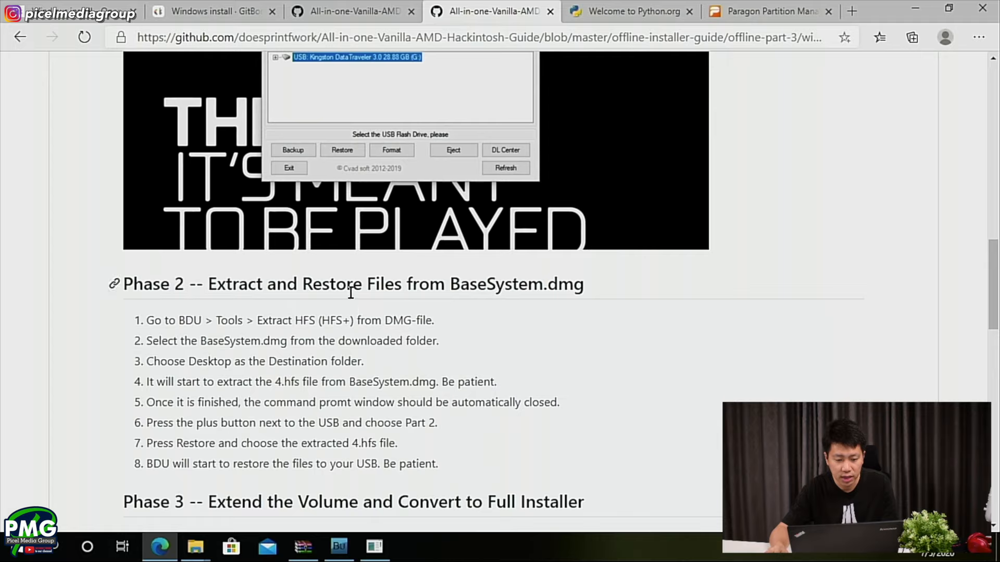
pyautogui.moveTo(450, 284); pyautogui.dragTo(557, 284)
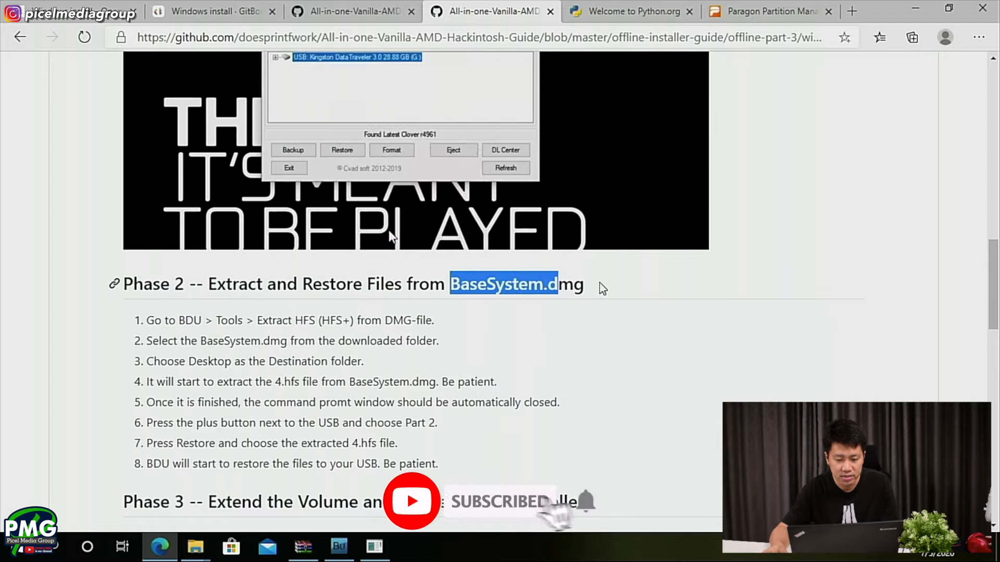
pyautogui.scroll(-1, 583, 289)
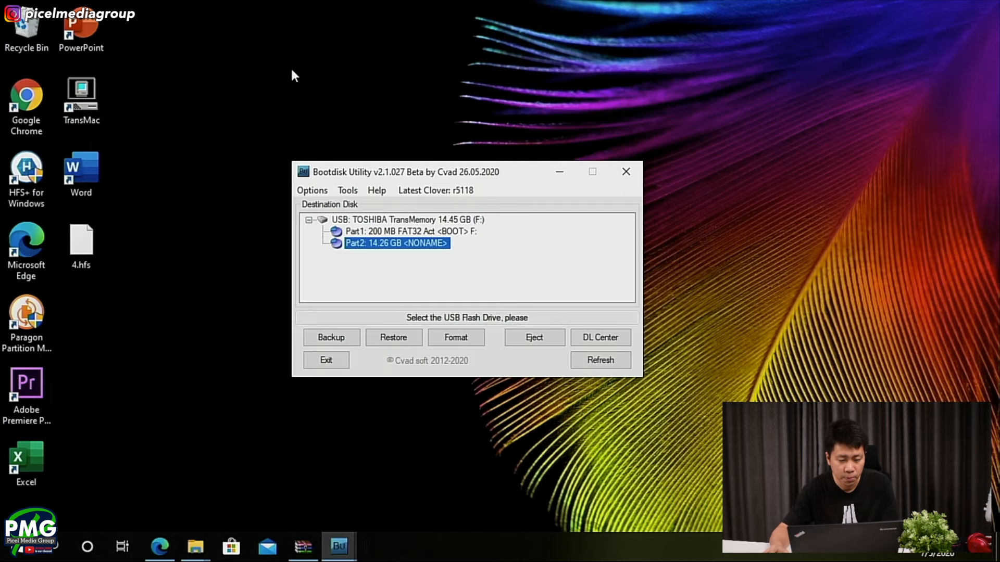
# - Locate 4.hfs on the desktop, collapse and re-expand the TOSHIBA TransMemory drive in Bootdisk Utility and select its Part2 partition
pyautogui.click(63, 256)
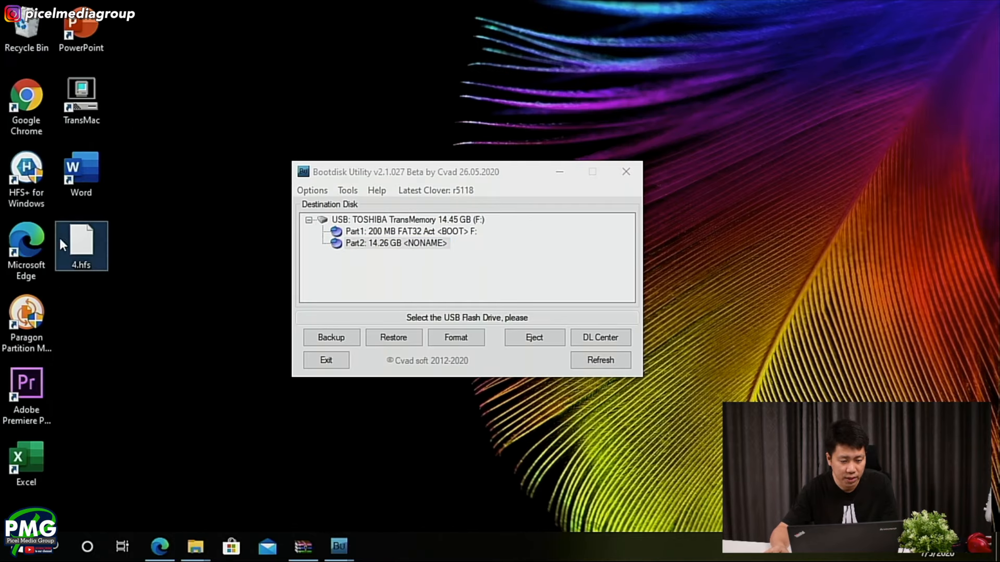
pyautogui.click(348, 247)
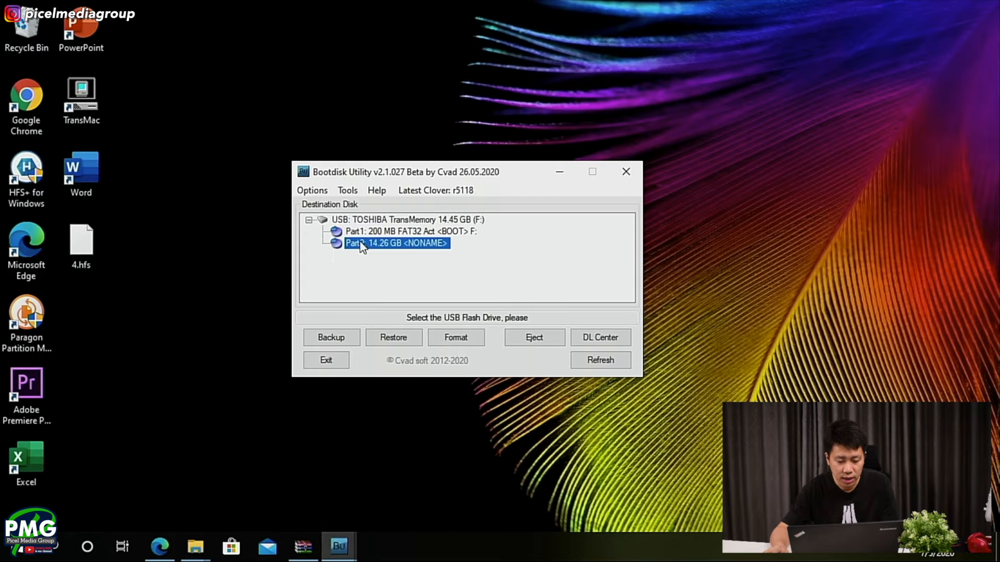
pyautogui.click(363, 234)
pyautogui.click(339, 222)
pyautogui.click(308, 220)
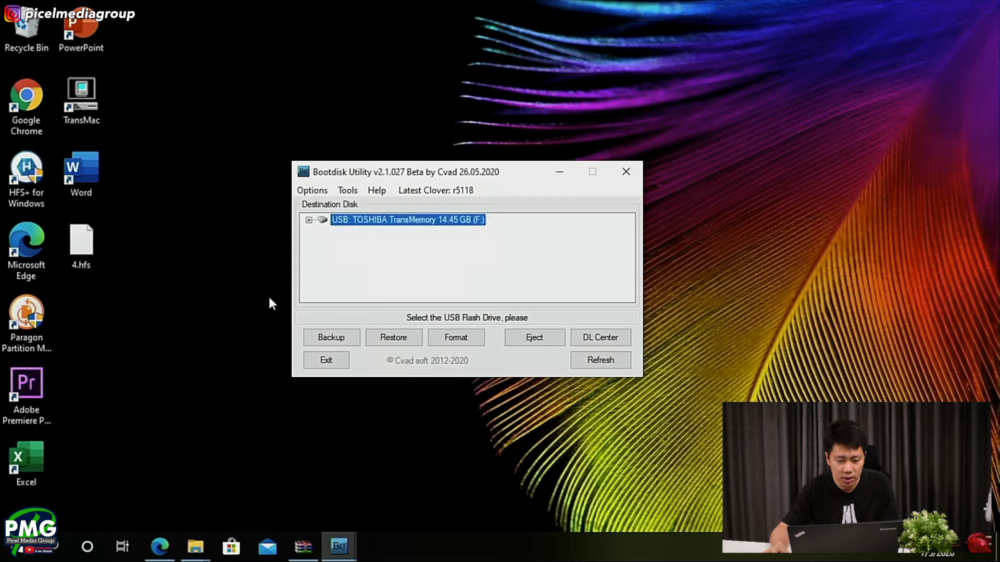
pyautogui.click(308, 221)
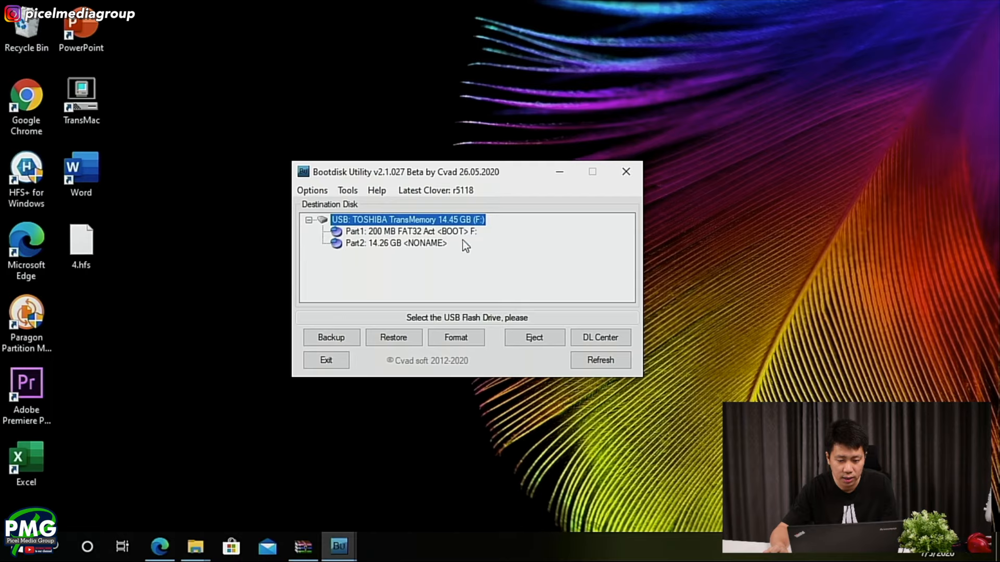
pyautogui.click(396, 245)
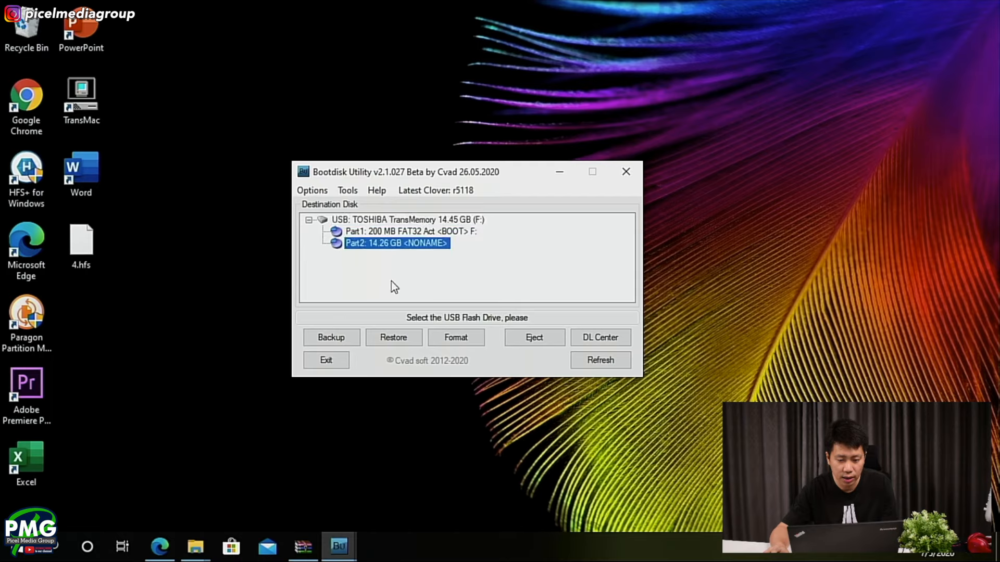
# - Restore the TOSHIBA TransMemory drive's Part2 partition from the 4.hfs image on the desktop and confirm the selected file
pyautogui.click(387, 341)
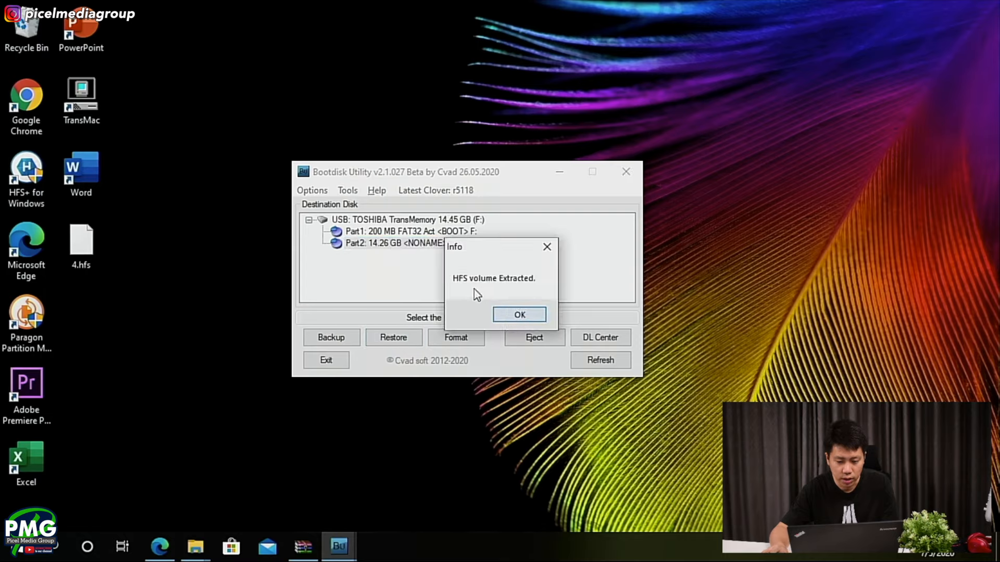
pyautogui.click(518, 314)
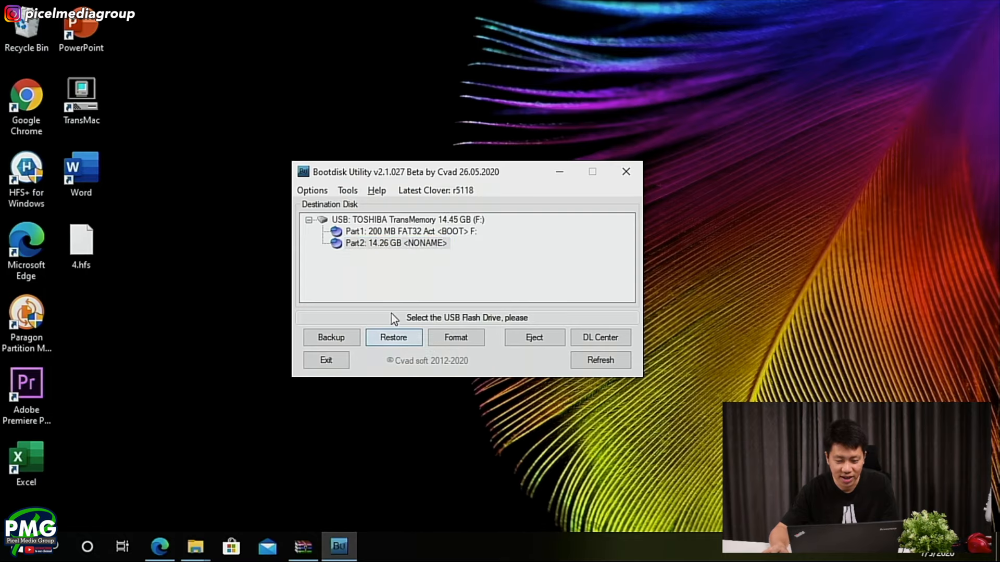
pyautogui.click(373, 244)
pyautogui.click(390, 338)
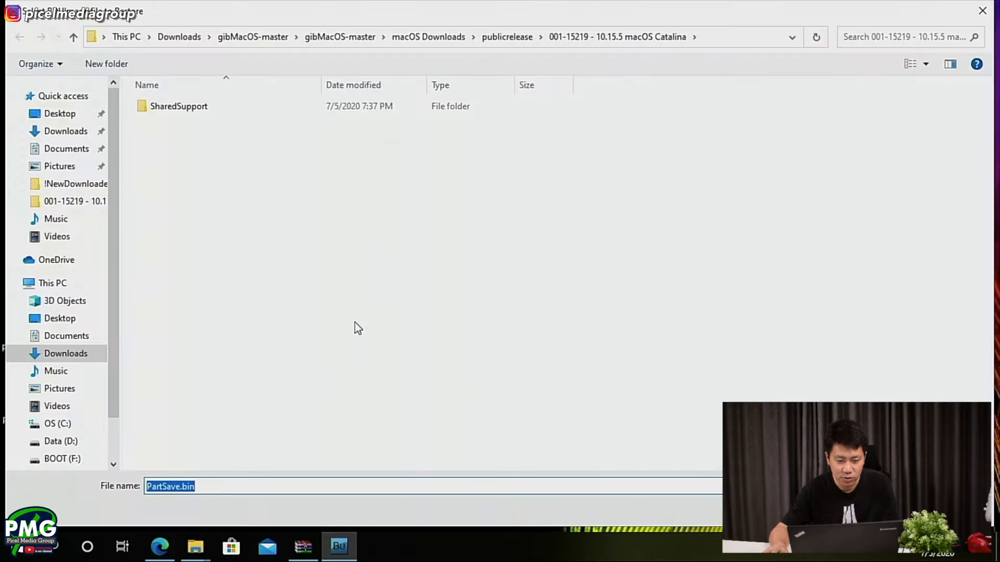
pyautogui.click(52, 114)
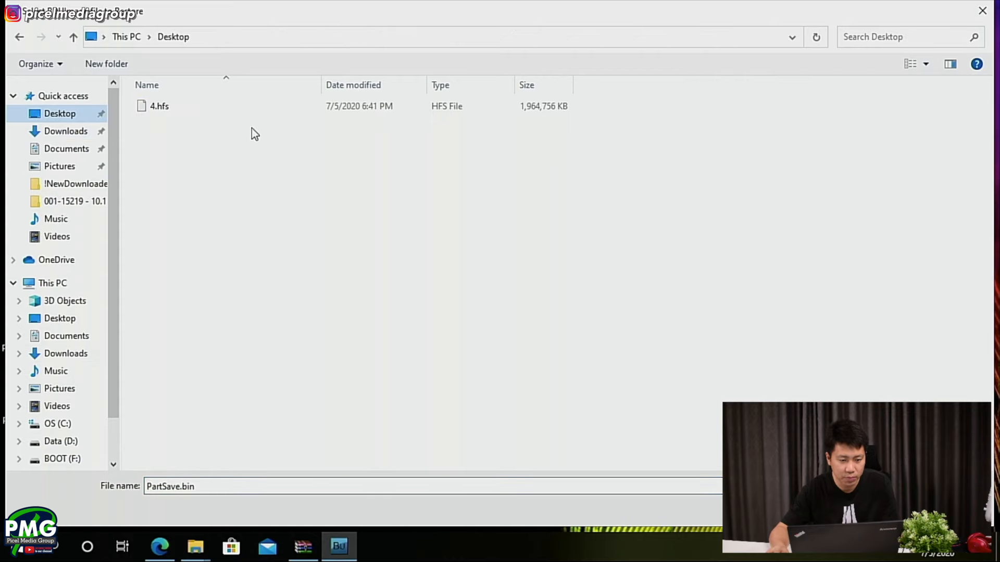
pyautogui.doubleClick(176, 106)
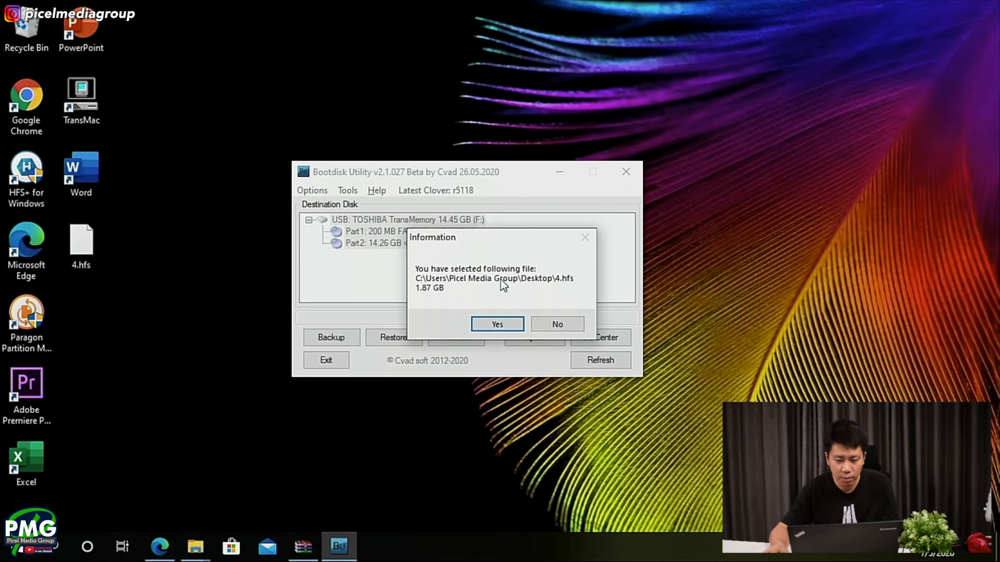
pyautogui.click(497, 324)
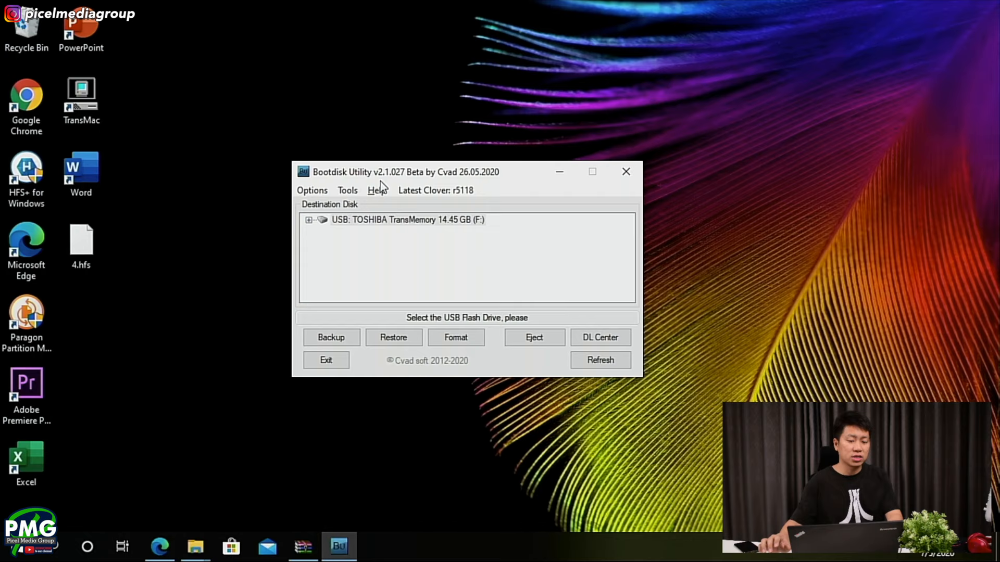
# - Expand the TOSHIBA TransMemory drive and check its Part1 and Part2 partitions
pyautogui.click(308, 219)
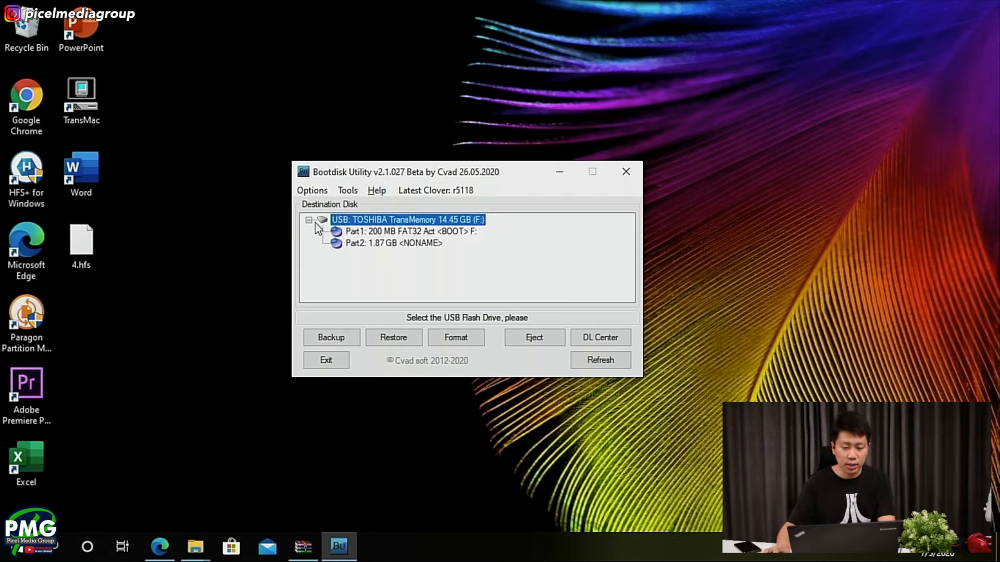
pyautogui.click(397, 230)
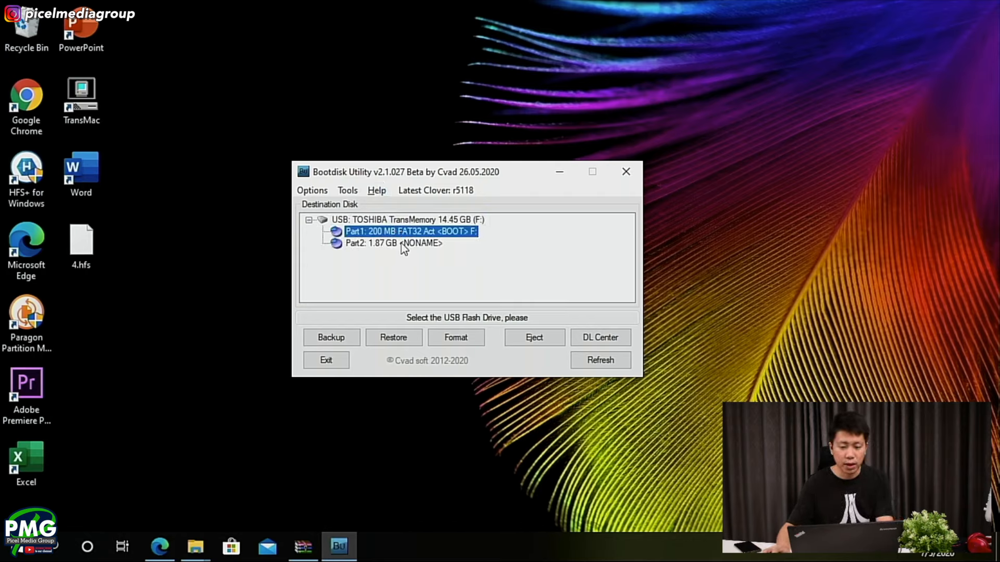
pyautogui.click(369, 246)
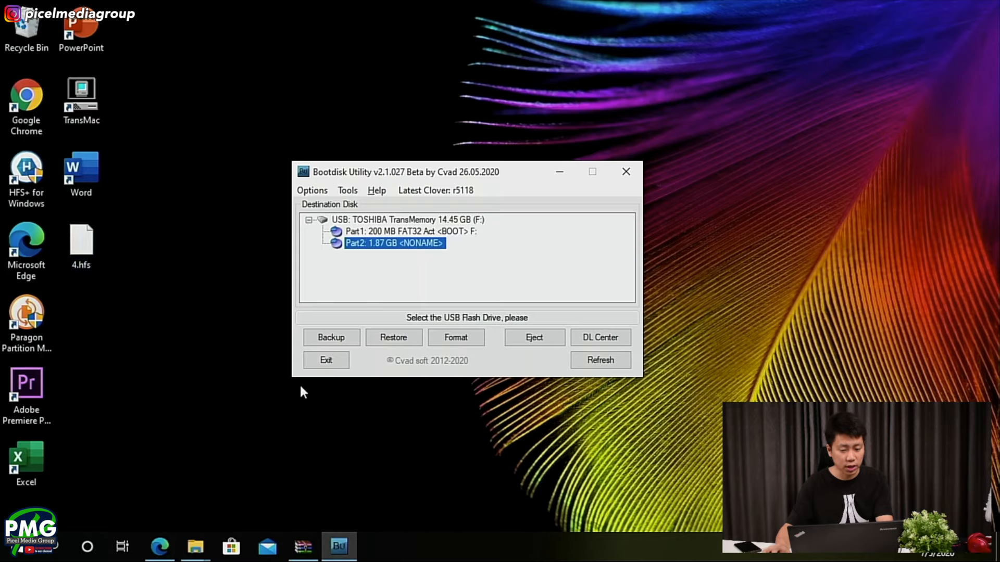
# - Close Bootdisk Utility and switch to Paragon Partition Manager's Disks & Volumes view
pyautogui.press('super')
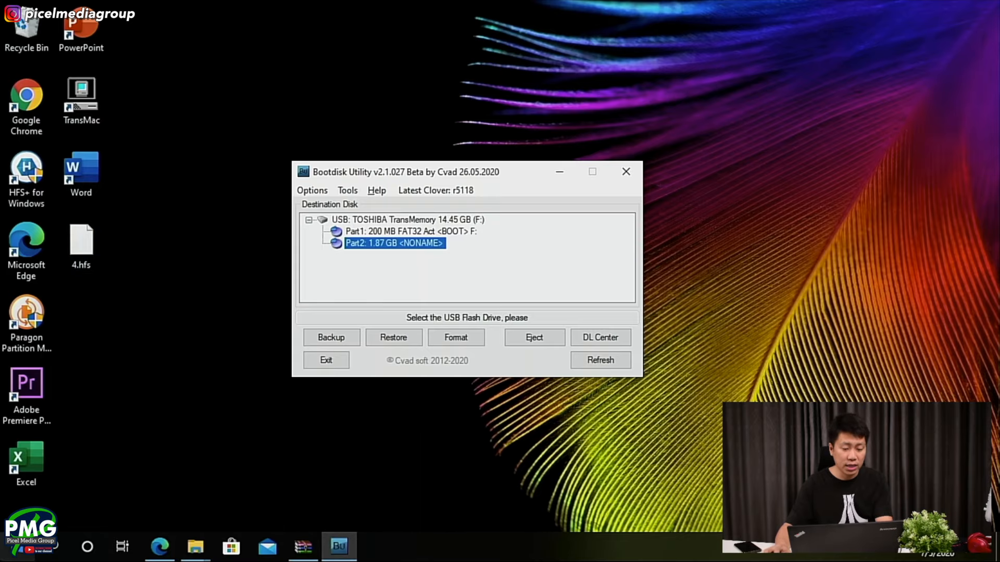
pyautogui.click(157, 104)
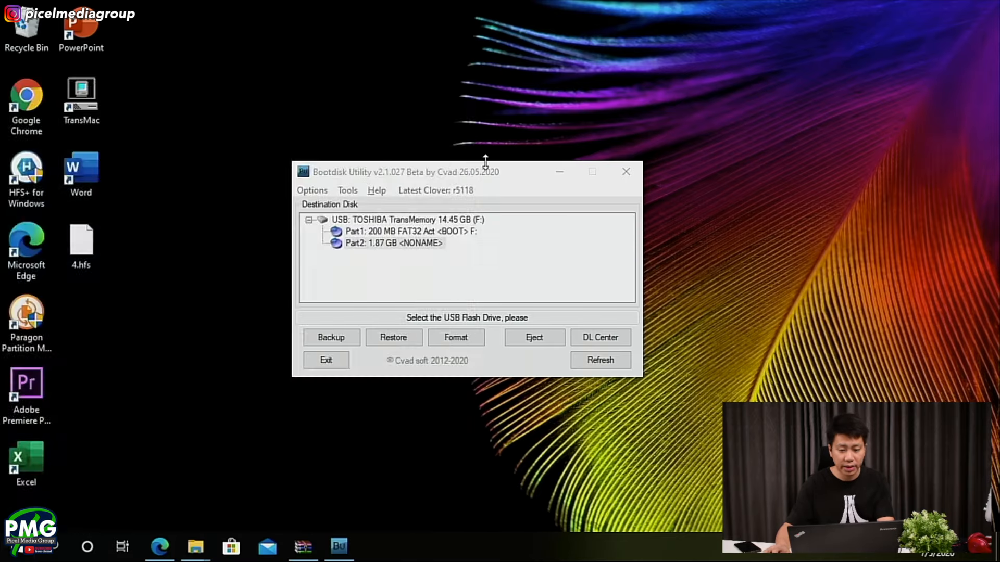
pyautogui.click(435, 371)
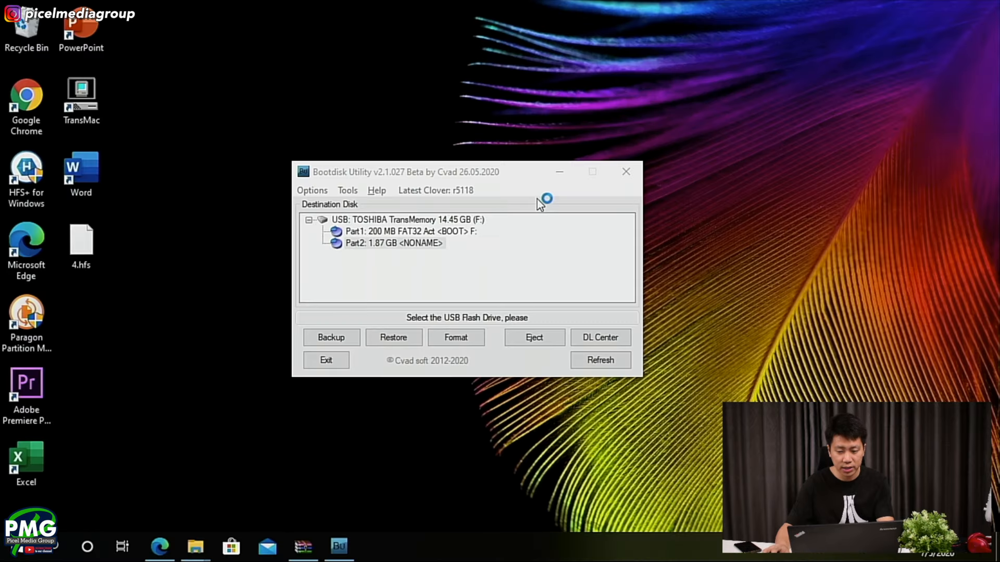
pyautogui.click(623, 180)
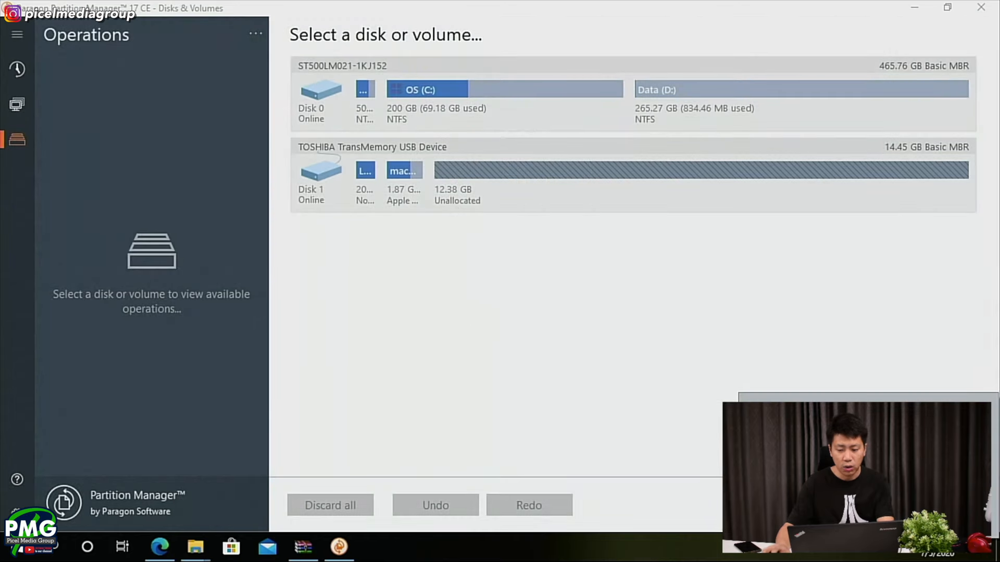
# - Extend the USB drive's macOS Base System partition to 14.26 GB, apply the resize immediately and close Partition Manager
pyautogui.click(391, 195)
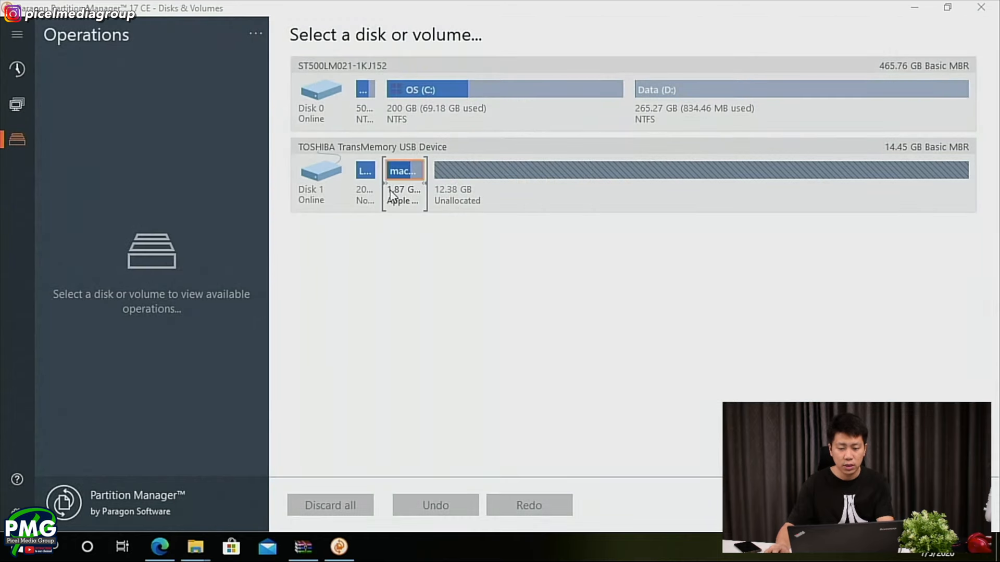
pyautogui.click(364, 174)
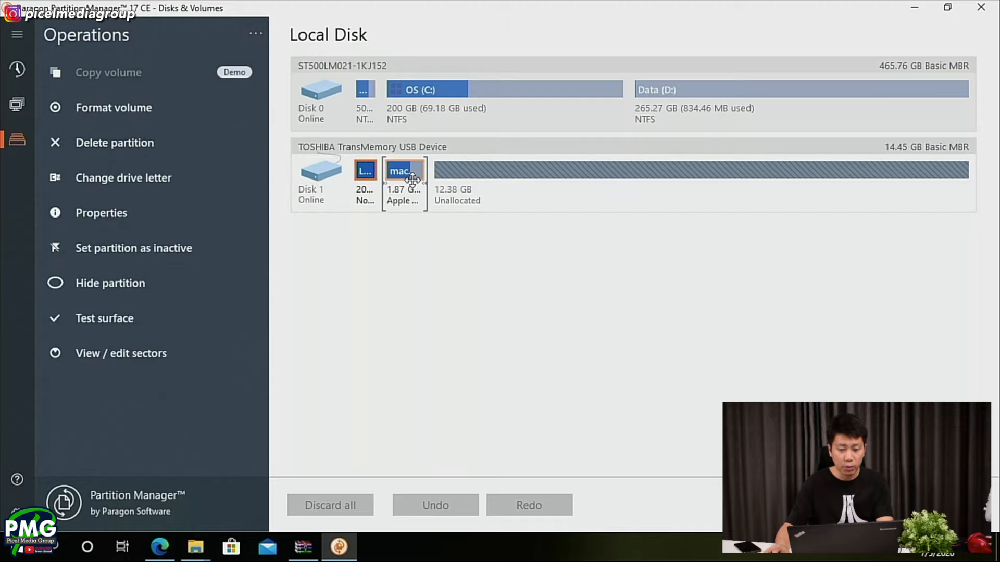
pyautogui.moveTo(421, 181); pyautogui.dragTo(968, 179)
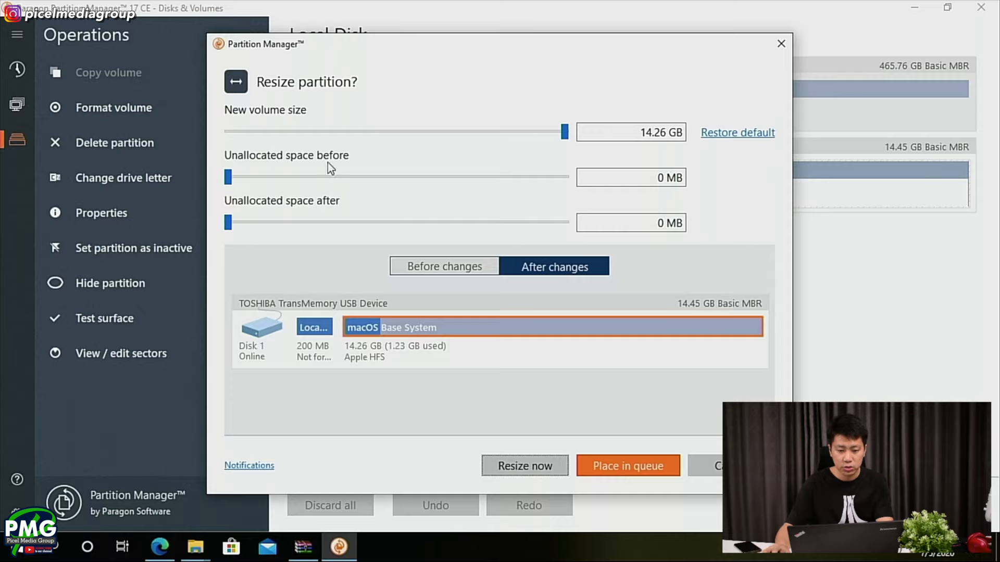
pyautogui.click(524, 475)
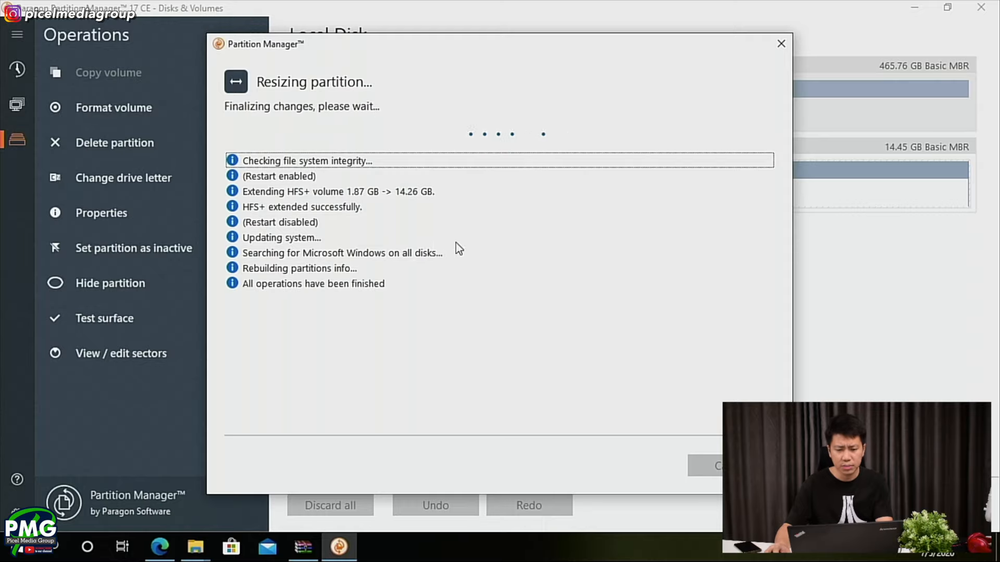
pyautogui.click(700, 465)
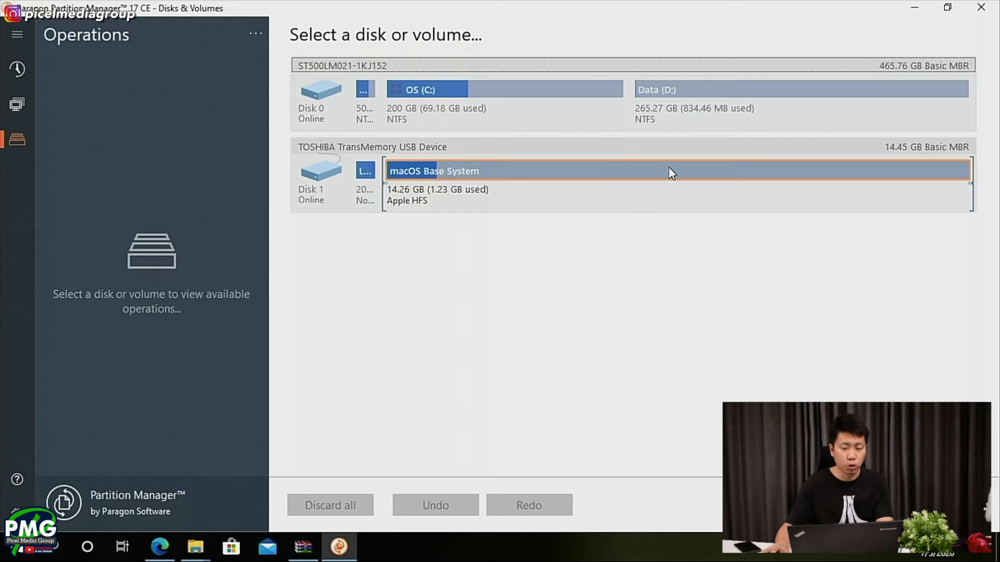
pyautogui.click(546, 151)
pyautogui.click(980, 7)
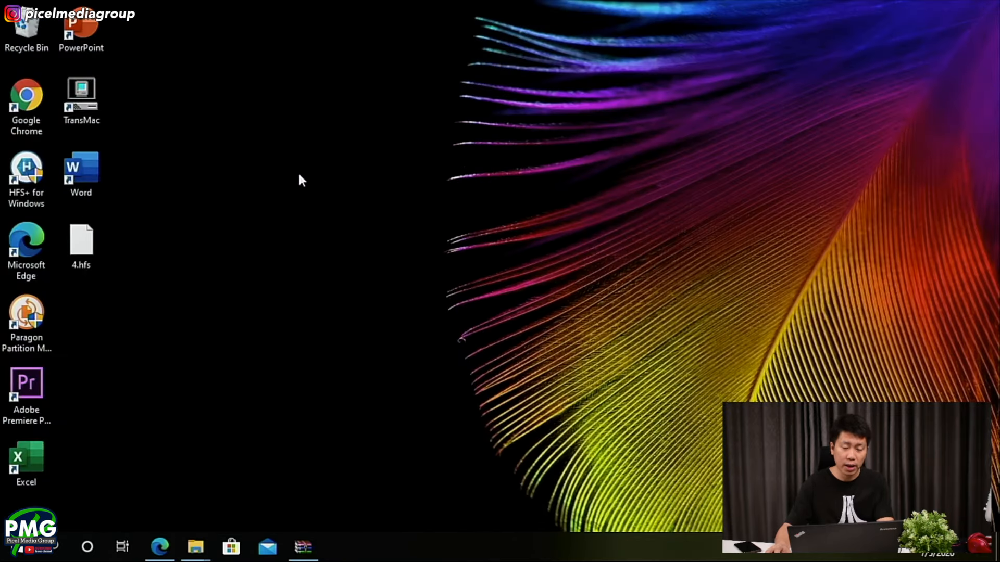
# - Switch to Microsoft Edge and open Acute Systems' About TransMac for Windows page from the Bing results to view the download details
pyautogui.click(160, 547)
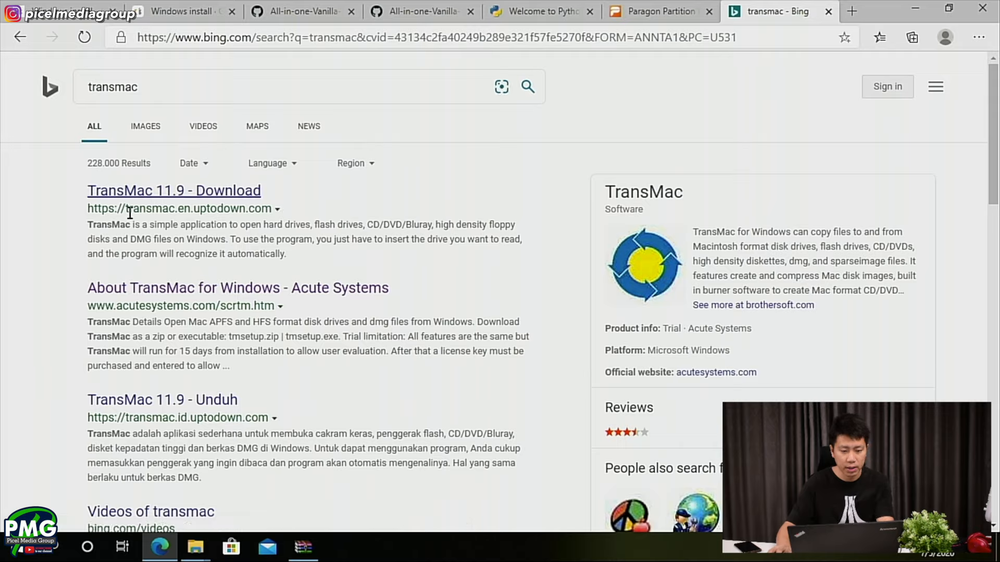
pyautogui.click(143, 294)
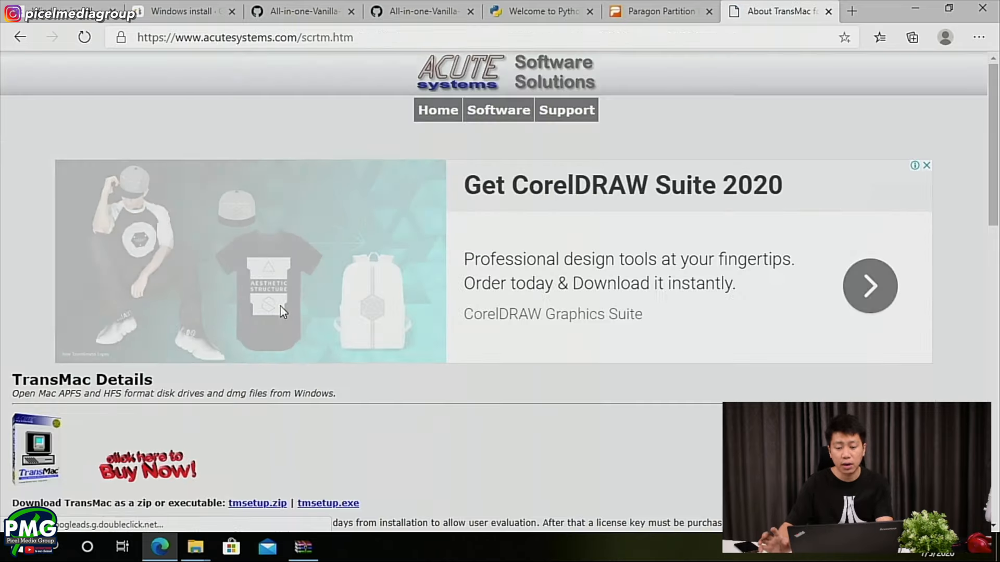
pyautogui.scroll(-2, 280, 307)
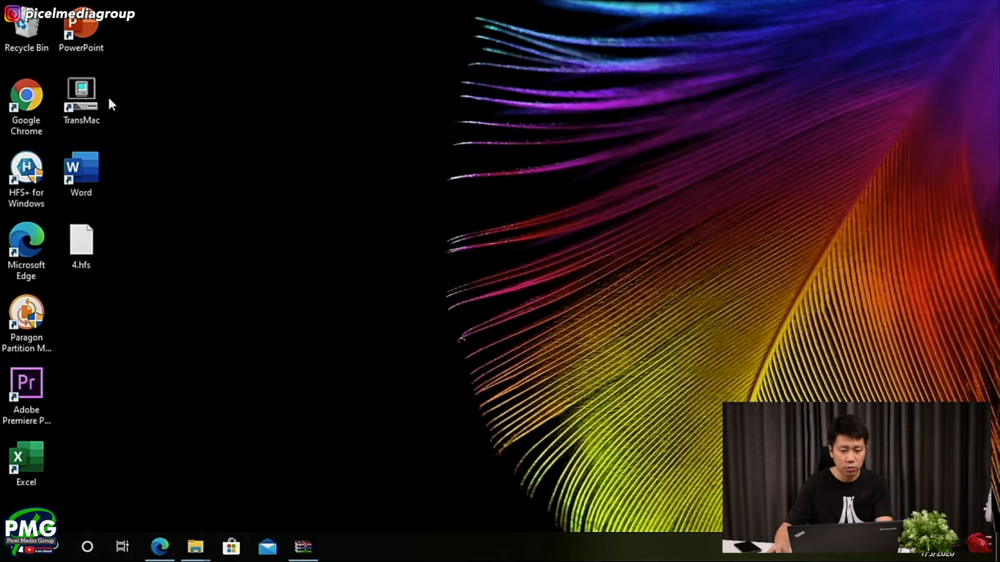
# - Dismiss the regular TransMac launch, restart TransMac as administrator, allow it to make changes and continue the trial
pyautogui.doubleClick(107, 100)
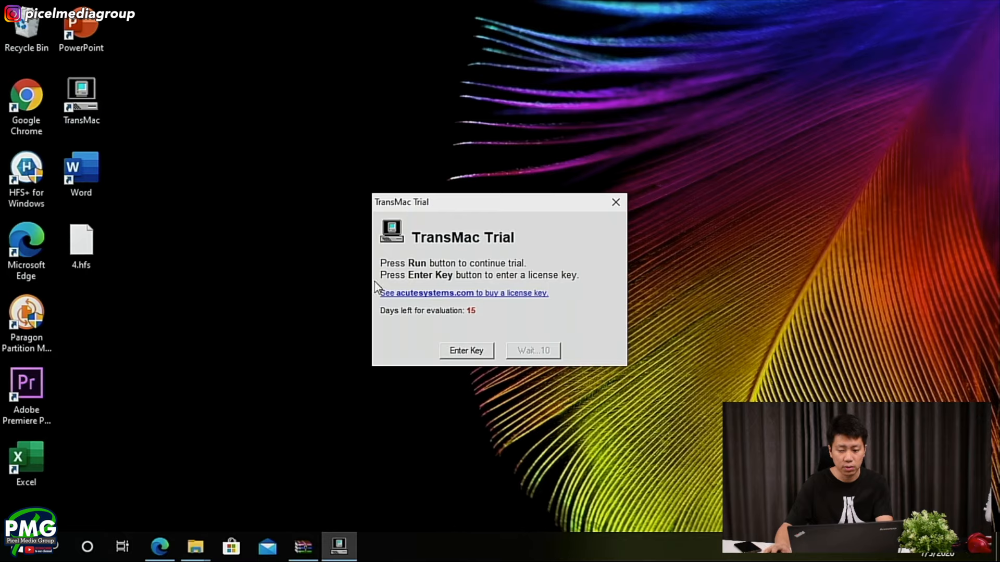
pyautogui.click(615, 202)
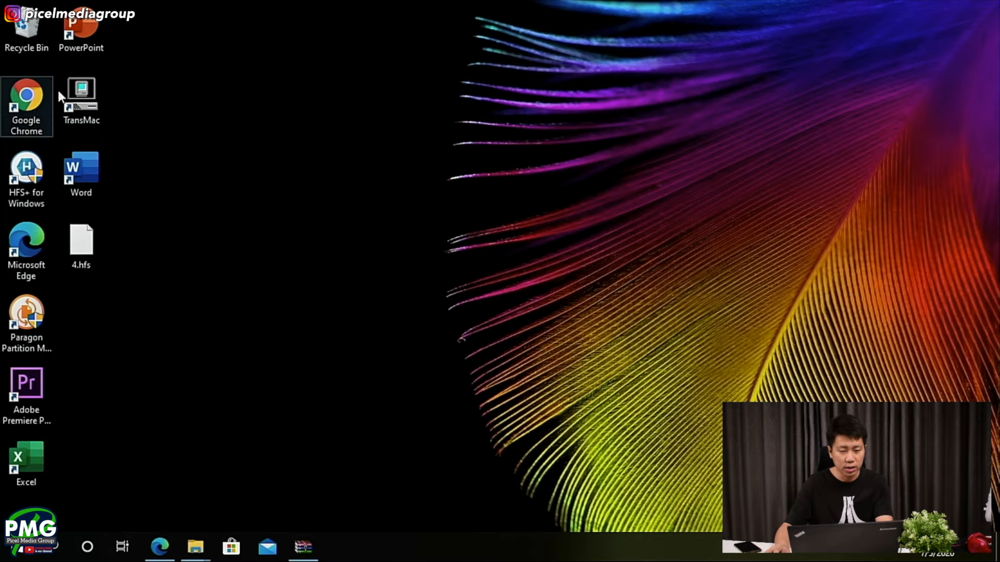
pyautogui.rightClick(62, 92)
pyautogui.click(101, 135)
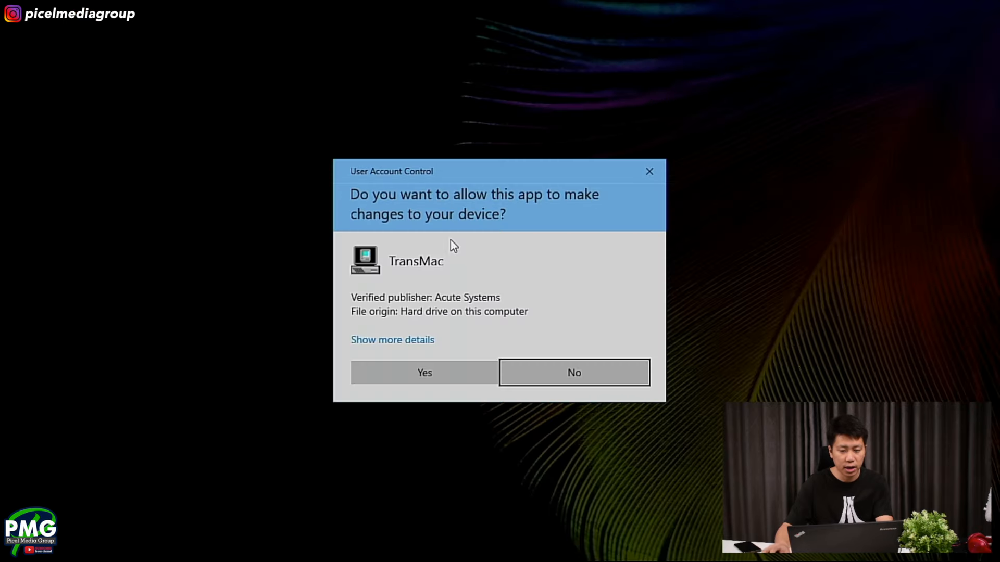
pyautogui.click(423, 370)
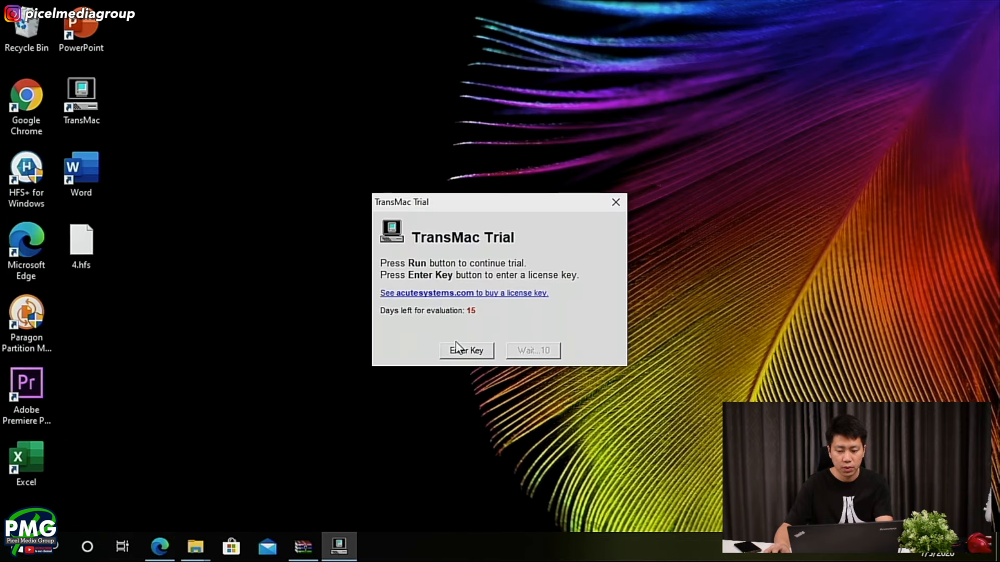
pyautogui.moveTo(526, 208); pyautogui.dragTo(474, 217)
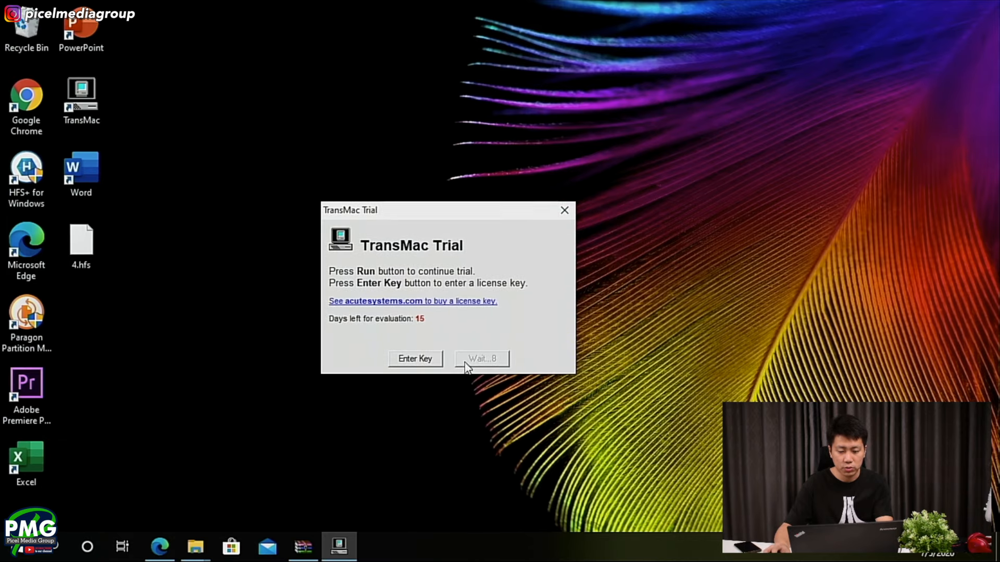
pyautogui.click(494, 358)
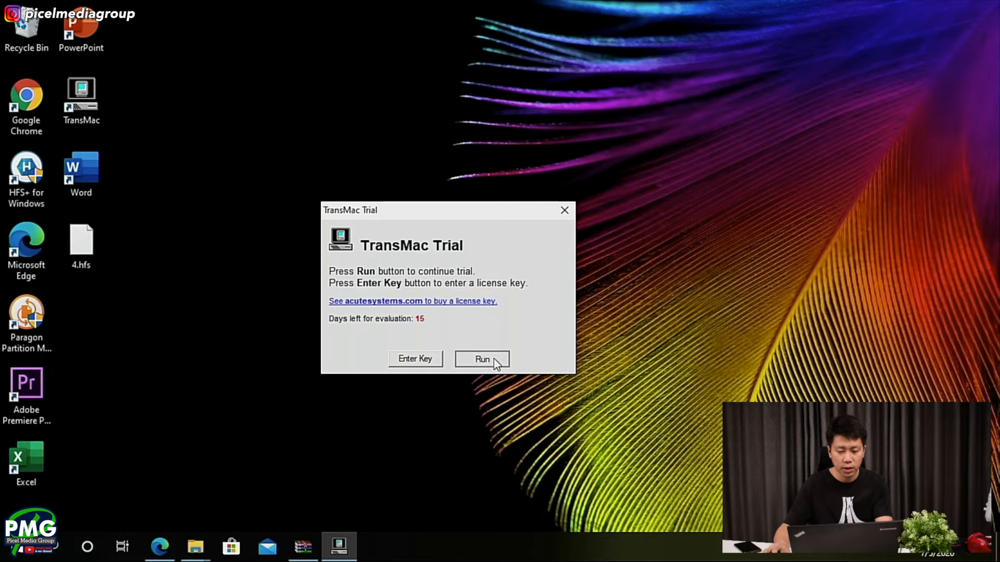
# - Open the Contents folder of Install macOS Catalina.app on the TOSHIBA USB drive's macOS Base System volume
pyautogui.moveTo(205, 12); pyautogui.dragTo(430, 77)
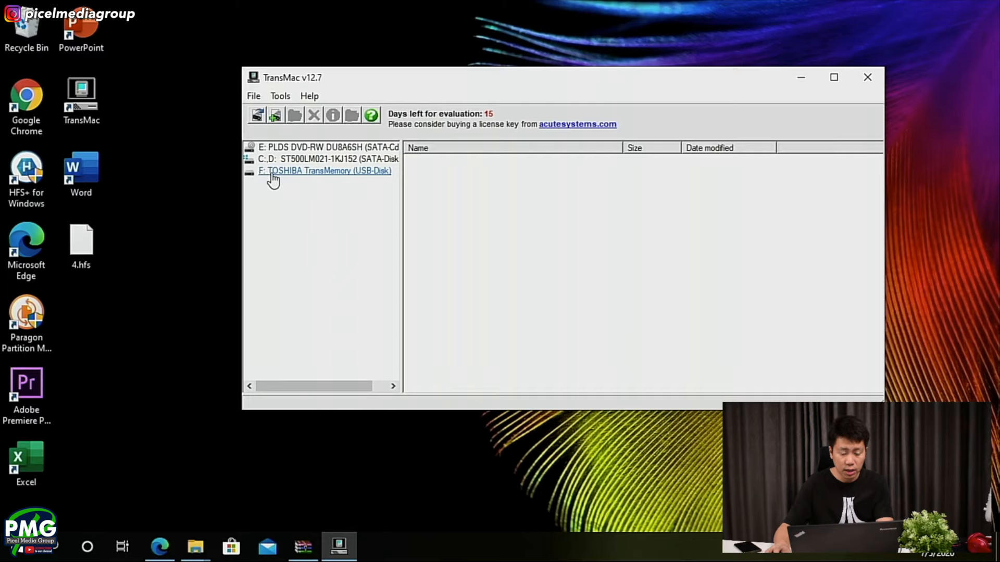
pyautogui.click(361, 172)
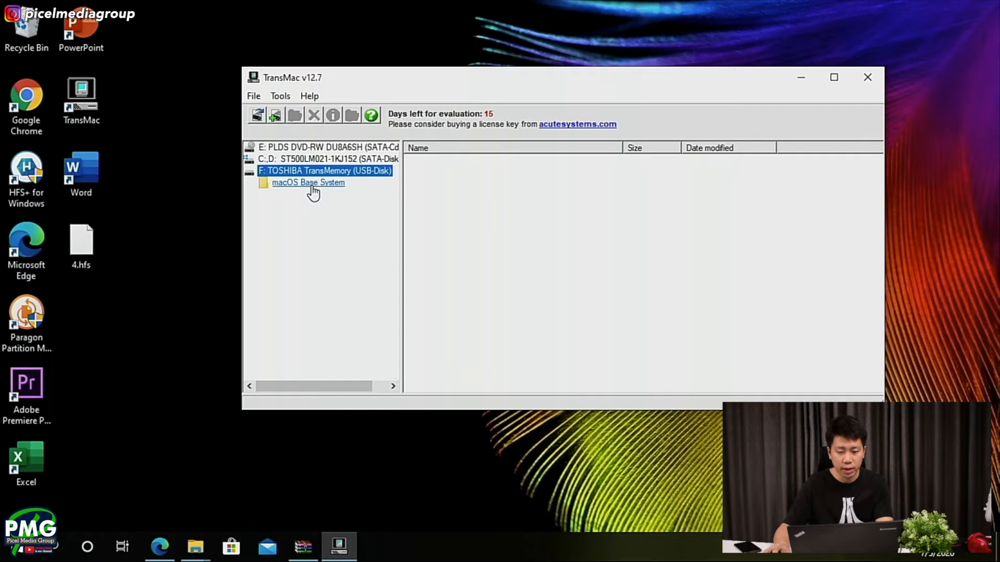
pyautogui.click(271, 183)
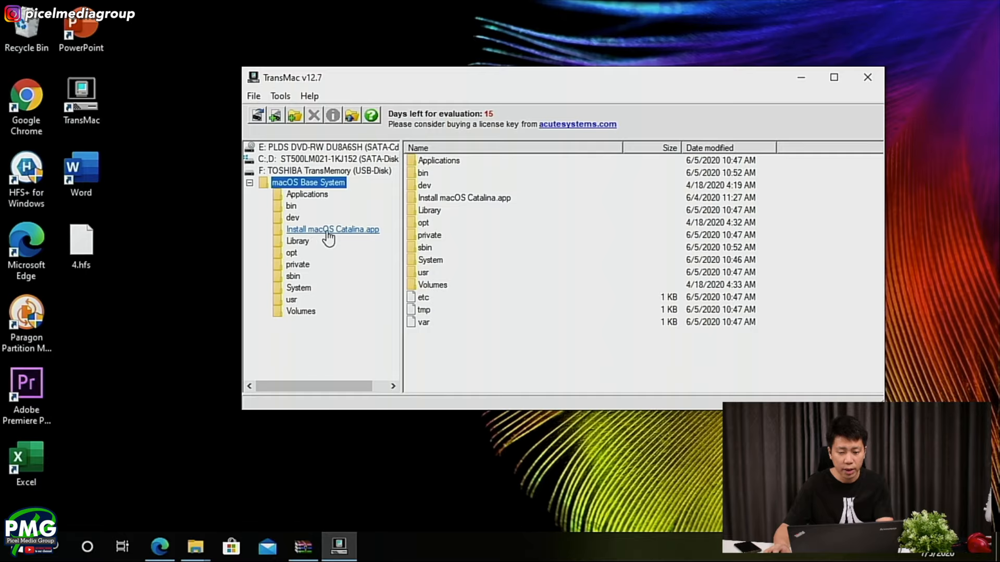
pyautogui.click(347, 231)
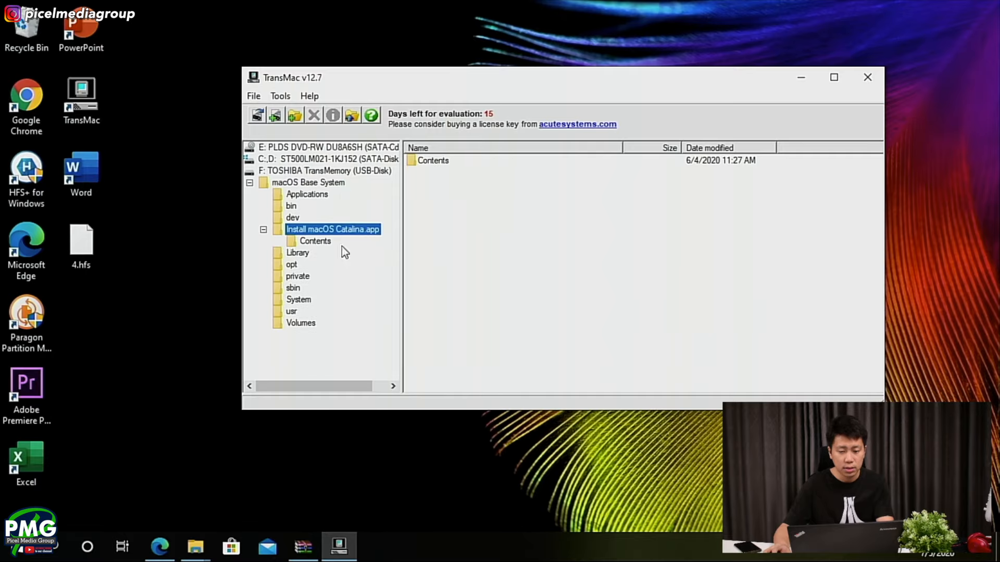
pyautogui.click(315, 241)
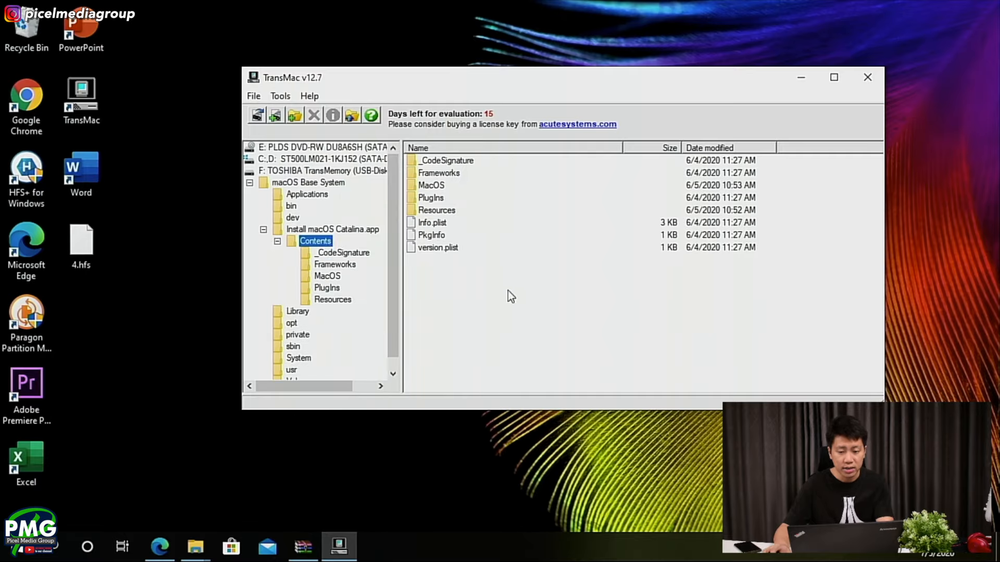
# - Start copying files into the Contents folder and browse to the gibMacOS-master folder in Downloads that holds macOS Downloads
pyautogui.rightClick(451, 286)
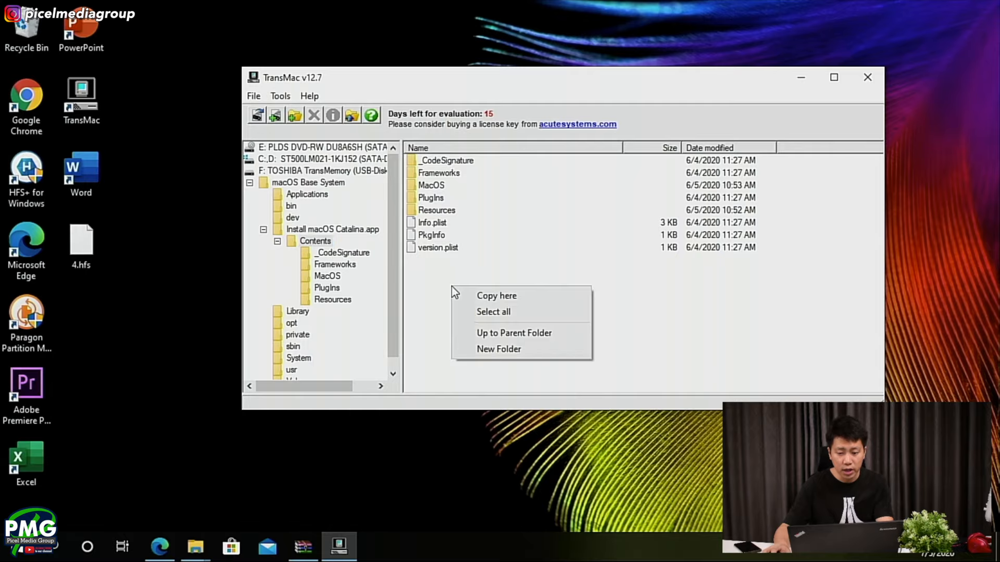
pyautogui.click(515, 295)
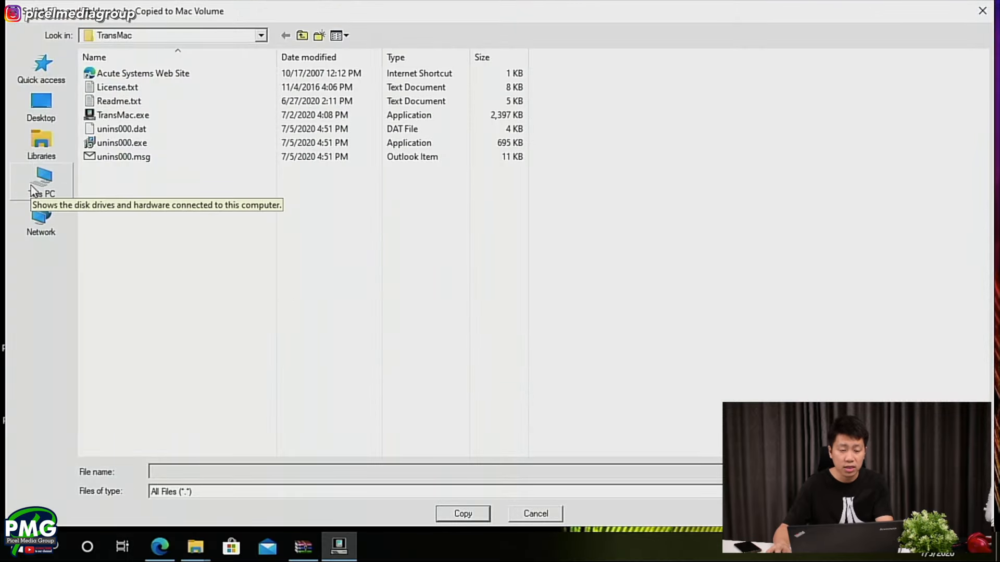
pyautogui.click(40, 147)
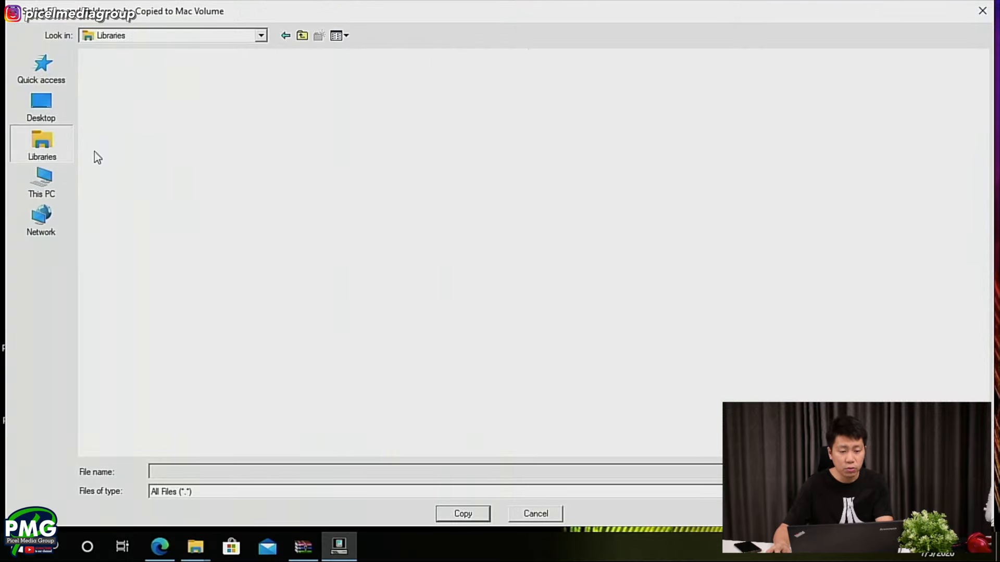
pyautogui.click(59, 182)
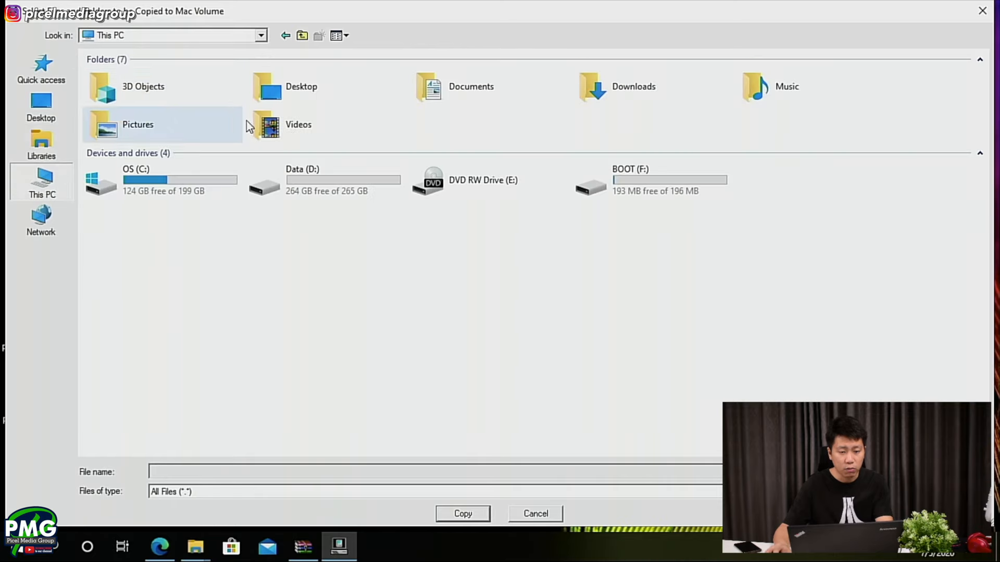
pyautogui.doubleClick(673, 93)
pyautogui.scroll(-4, 219, 214)
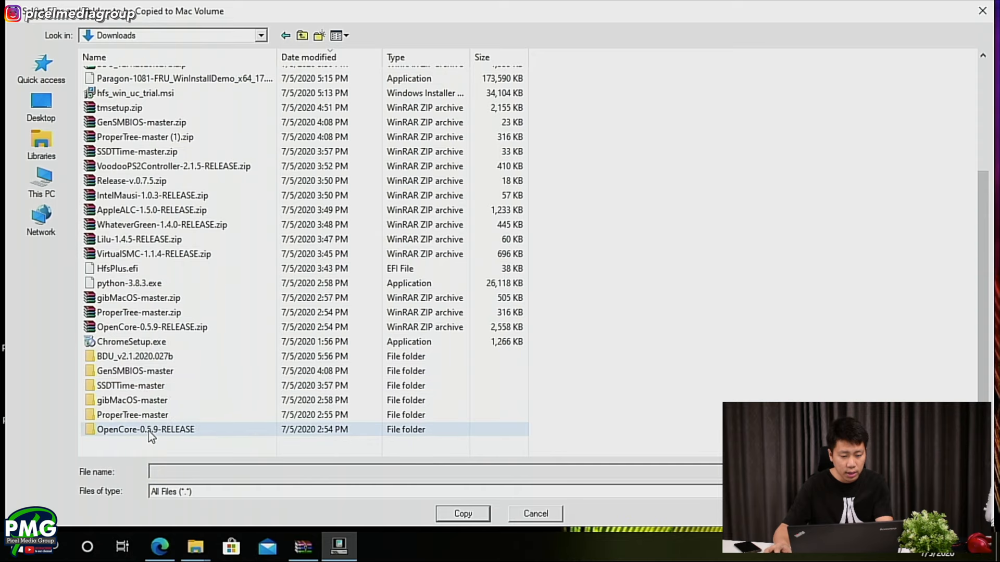
pyautogui.click(147, 401)
pyautogui.scroll(1, 147, 401)
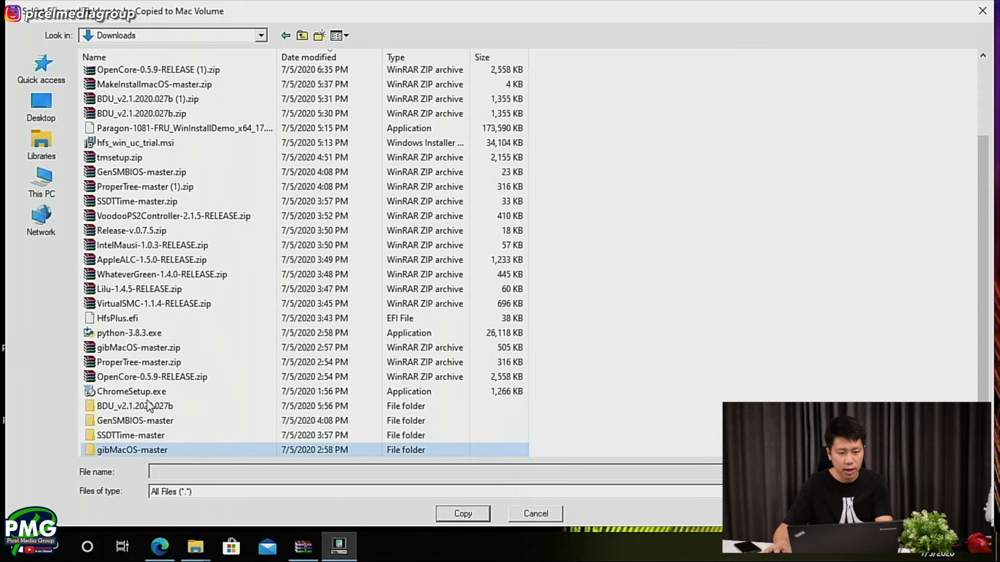
pyautogui.doubleClick(141, 449)
pyautogui.doubleClick(113, 78)
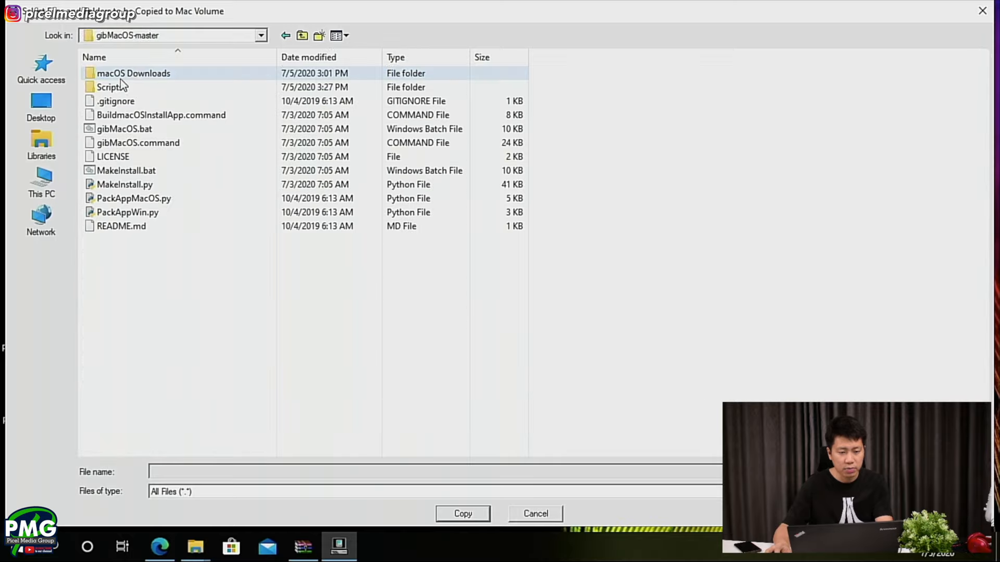
# - Copy the SharedSupport folder from macOS Downloads, publicrelease, 001-15219 - 10.15.5 macOS Catalina to the Mac volume
pyautogui.doubleClick(137, 78)
pyautogui.doubleClick(137, 77)
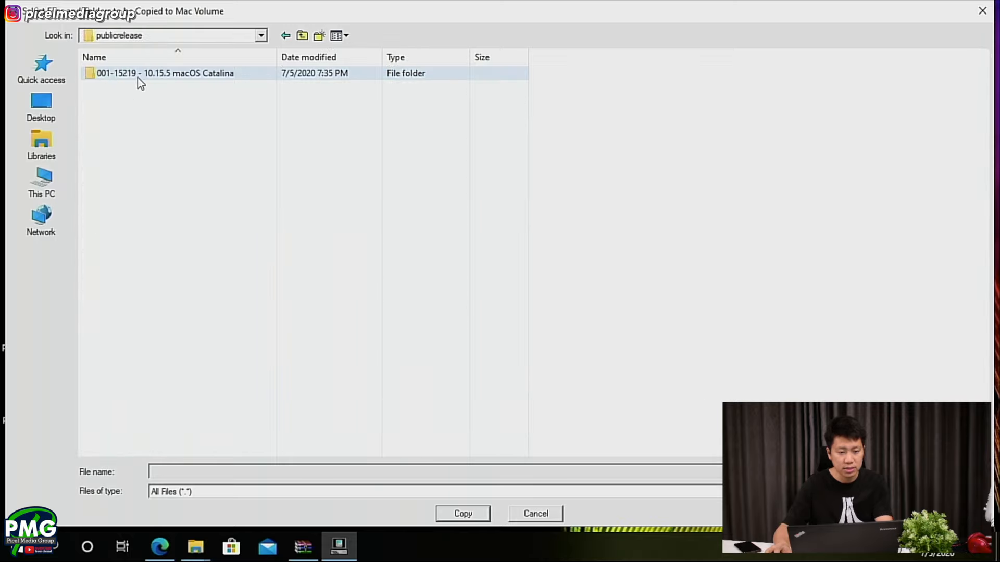
pyautogui.doubleClick(137, 77)
pyautogui.click(137, 77)
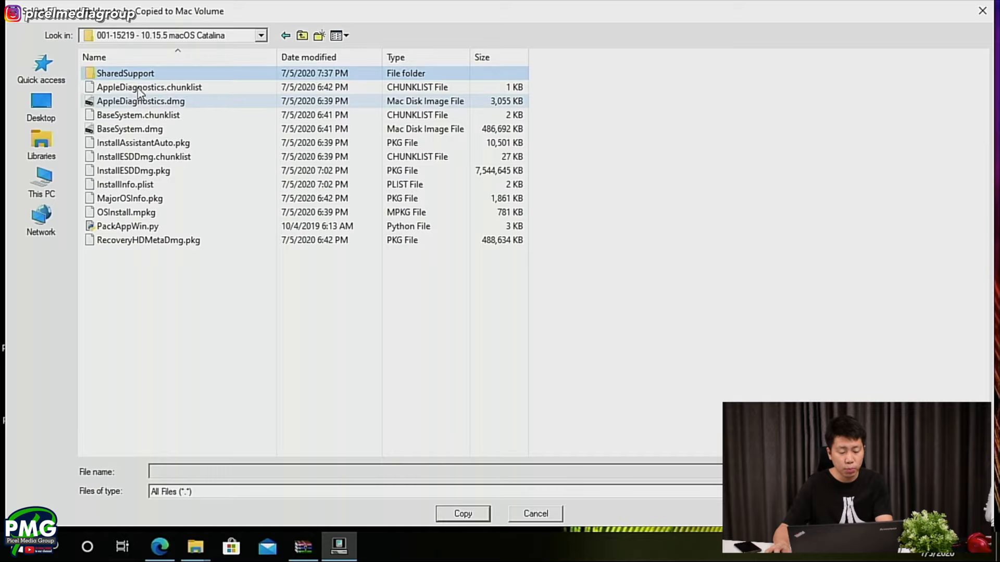
pyautogui.click(452, 514)
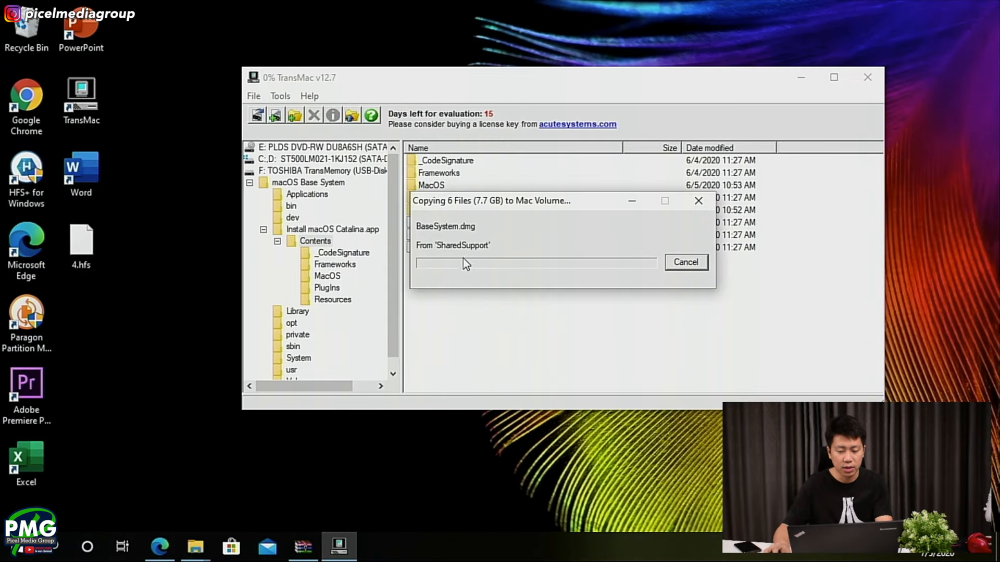
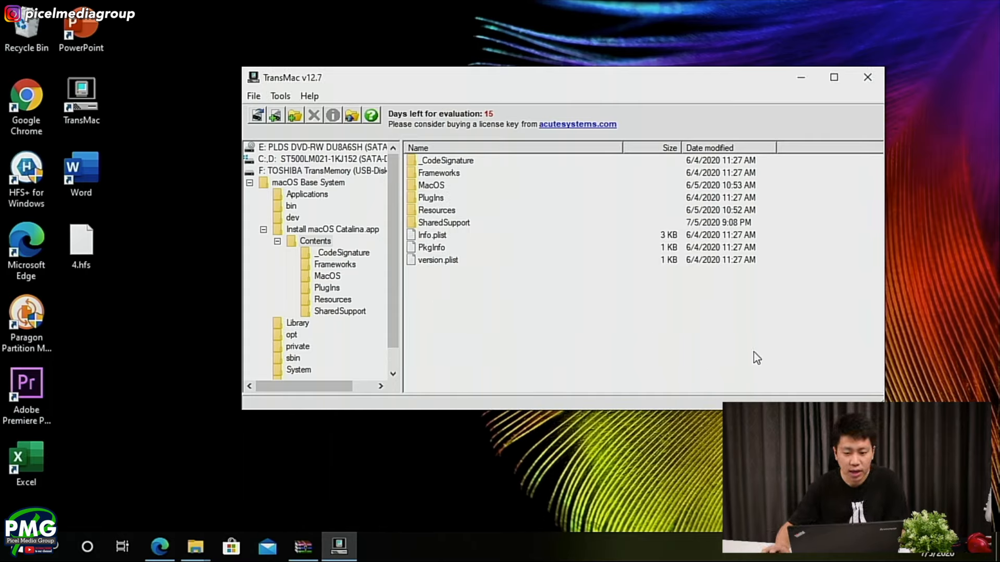
# - Close TransMac and, in Microsoft Edge, open the Adding The Base OpenCore Files page of Dortania's OpenCore Desktop Guide
pyautogui.click(864, 83)
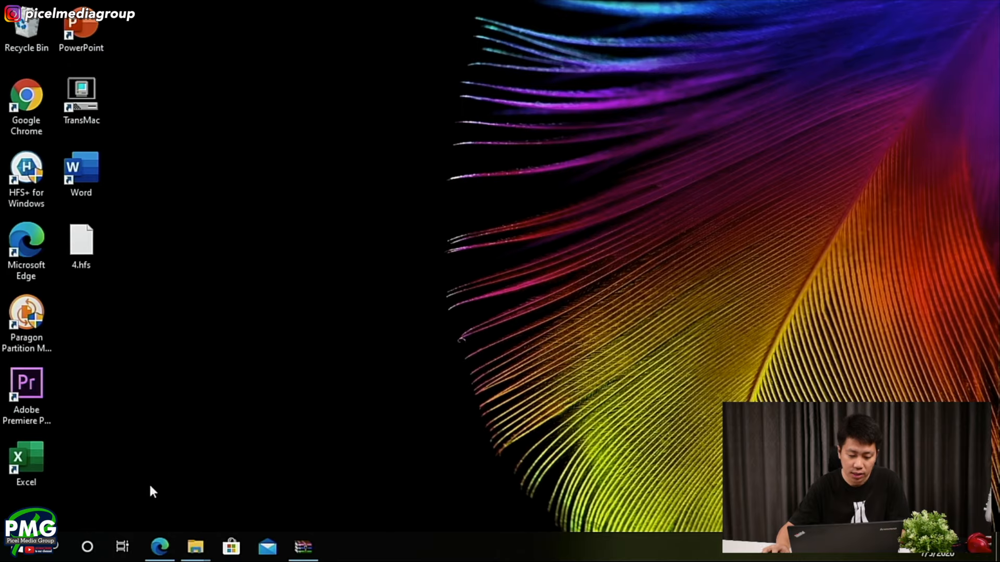
pyautogui.click(160, 546)
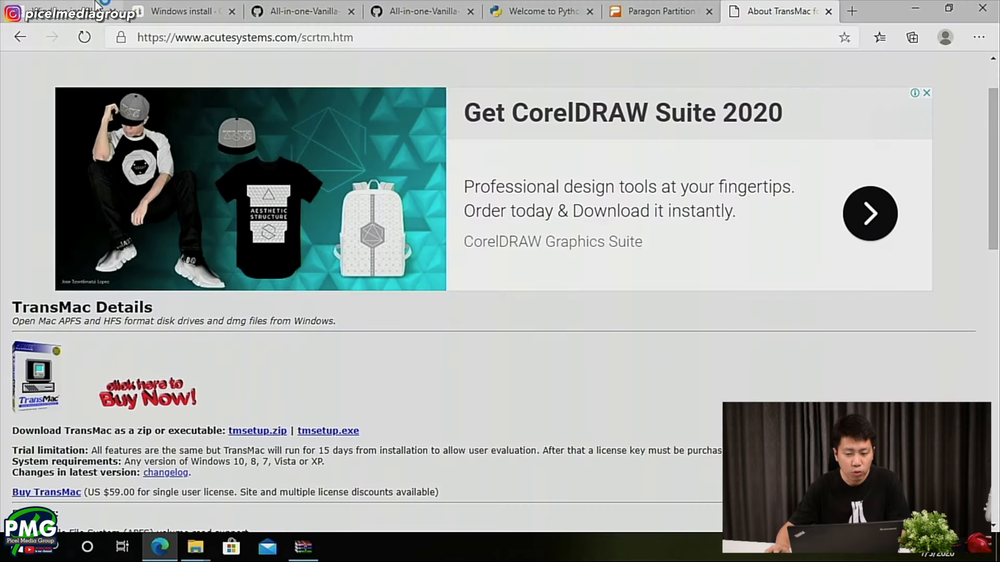
pyautogui.click(102, 6)
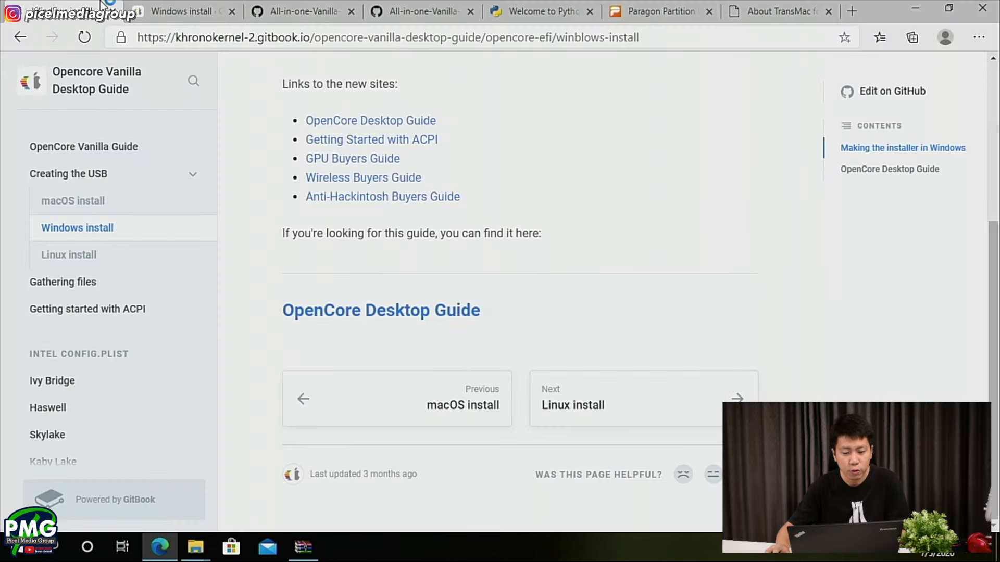
pyautogui.click(213, 8)
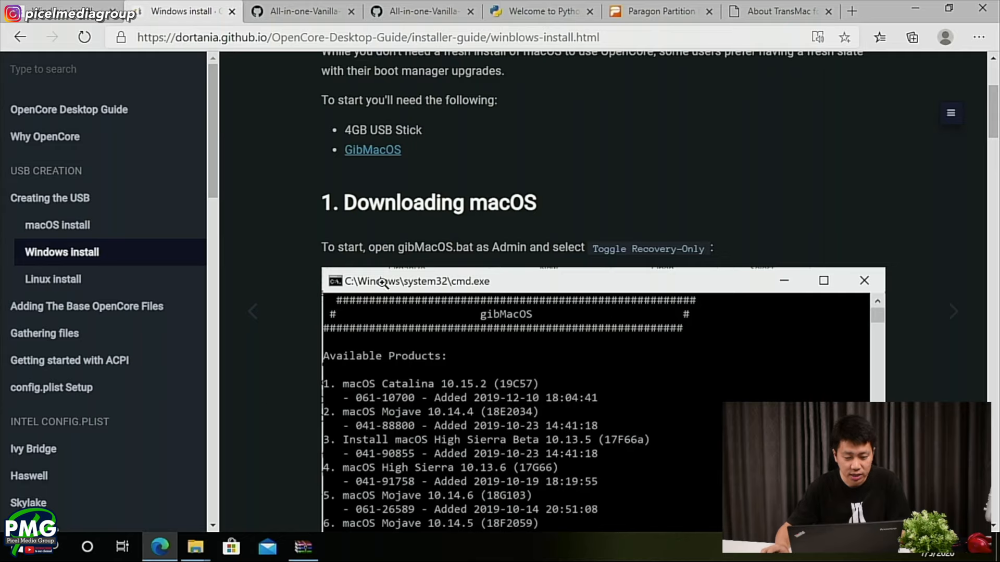
pyautogui.scroll(-4, 380, 297)
pyautogui.scroll(-7, 380, 302)
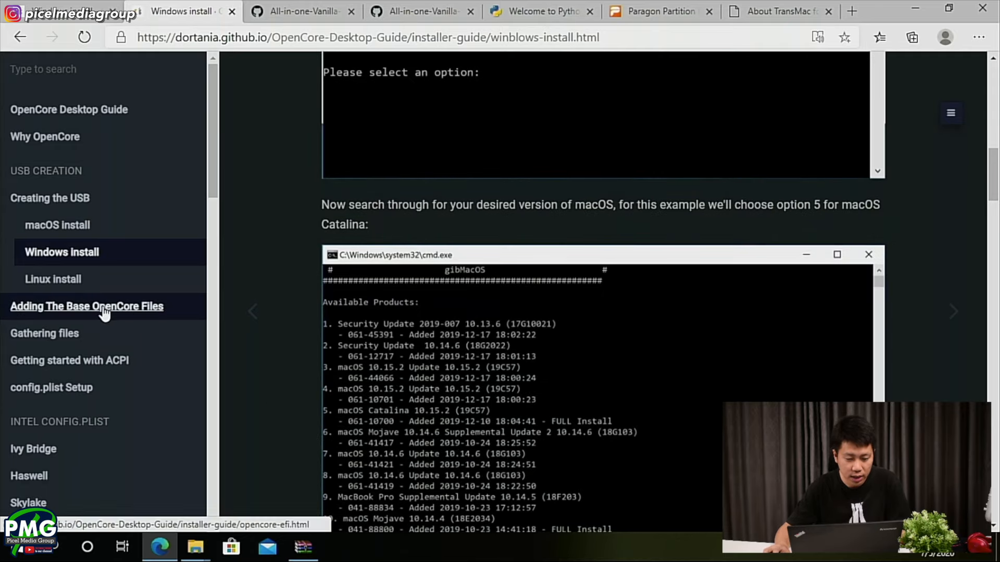
pyautogui.click(221, 311)
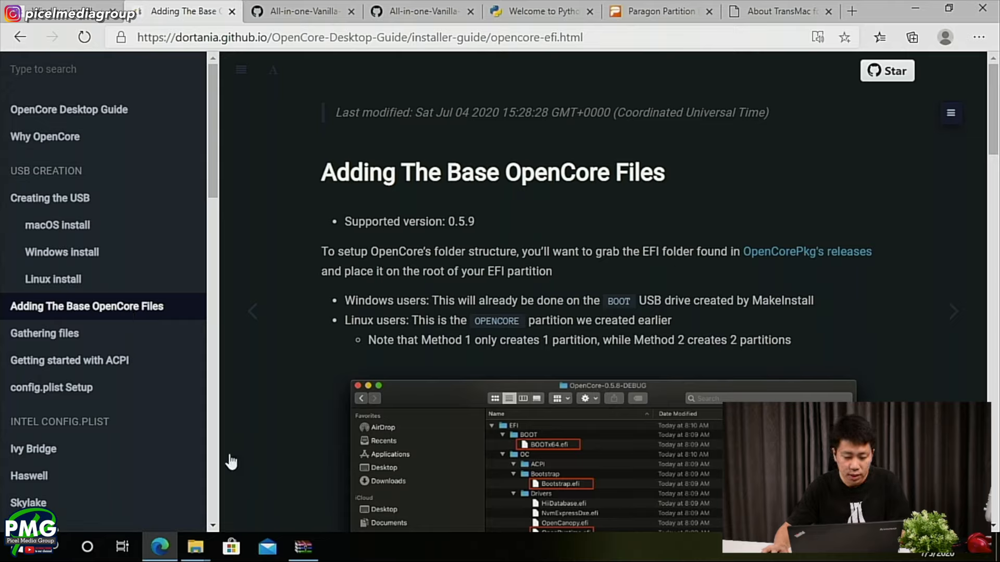
# - Switch to File Explorer and open the OC folder inside EFI on the BOOT (F:) drive
pyautogui.moveTo(192, 556)
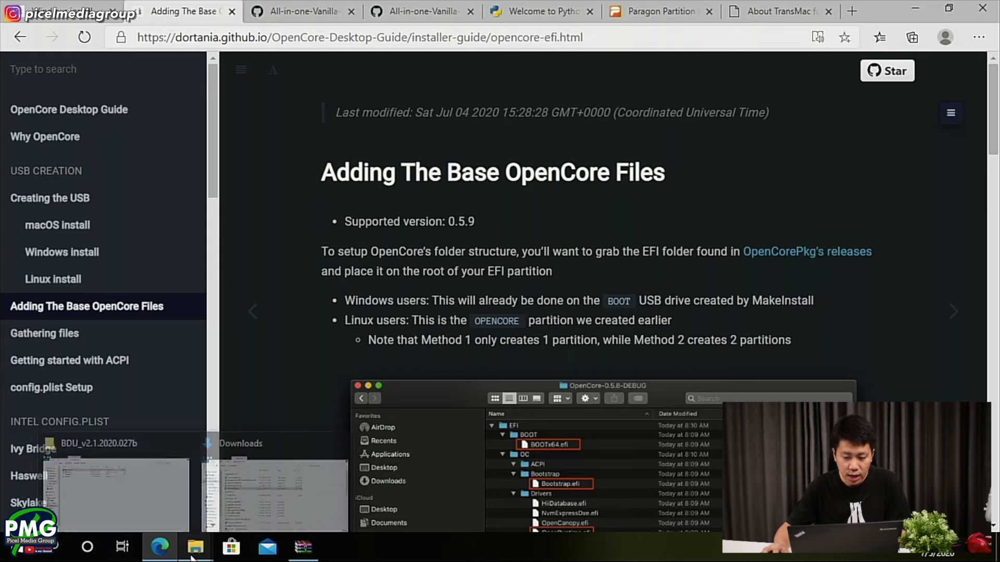
pyautogui.click(206, 471)
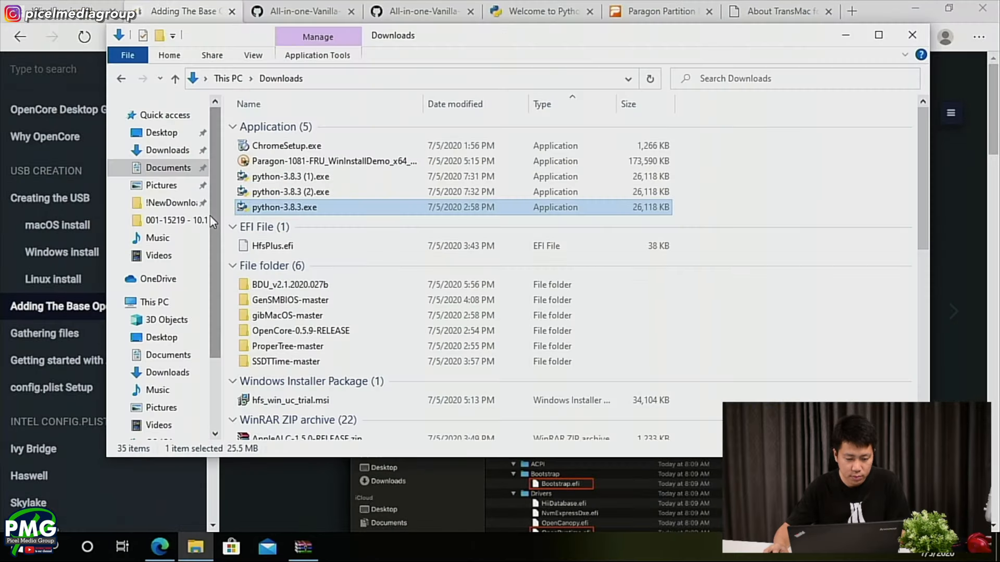
pyautogui.click(156, 302)
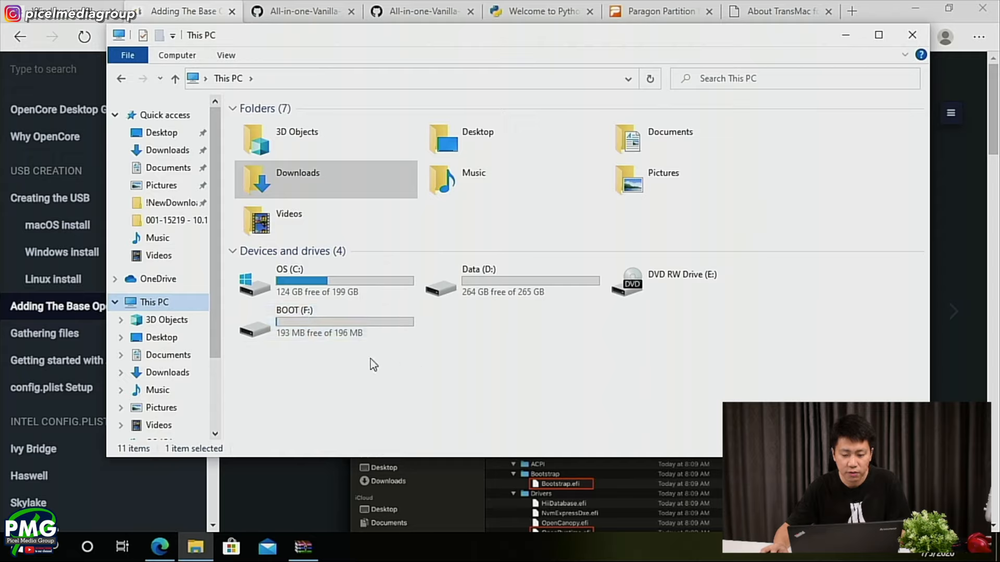
pyautogui.click(281, 323)
pyautogui.doubleClick(276, 322)
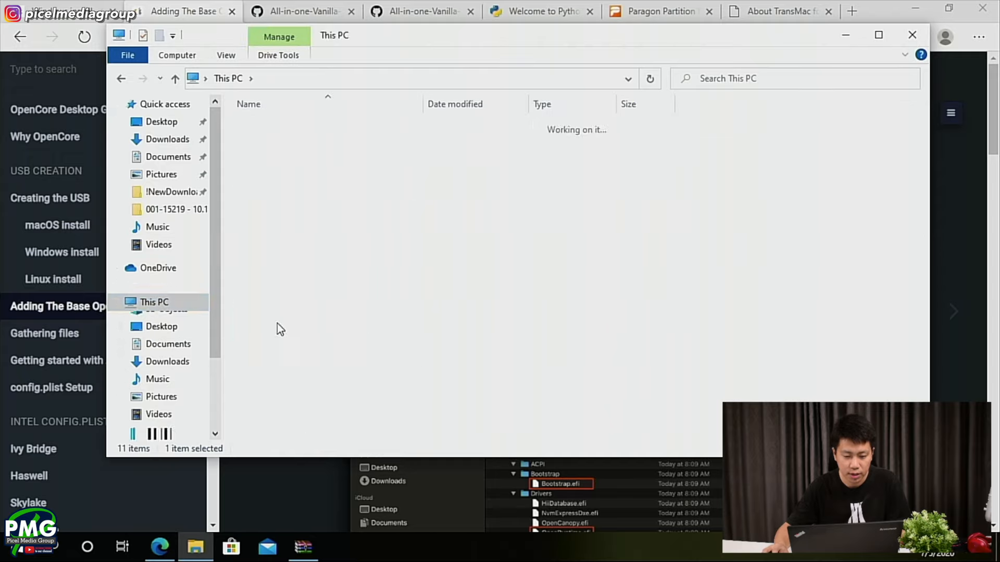
pyautogui.click(268, 126)
pyautogui.doubleClick(268, 126)
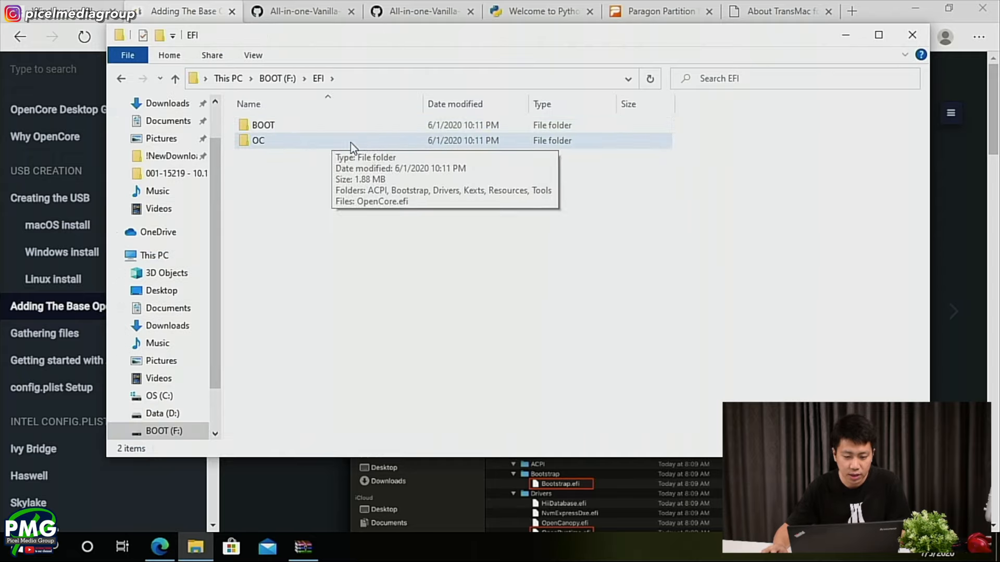
pyautogui.click(258, 126)
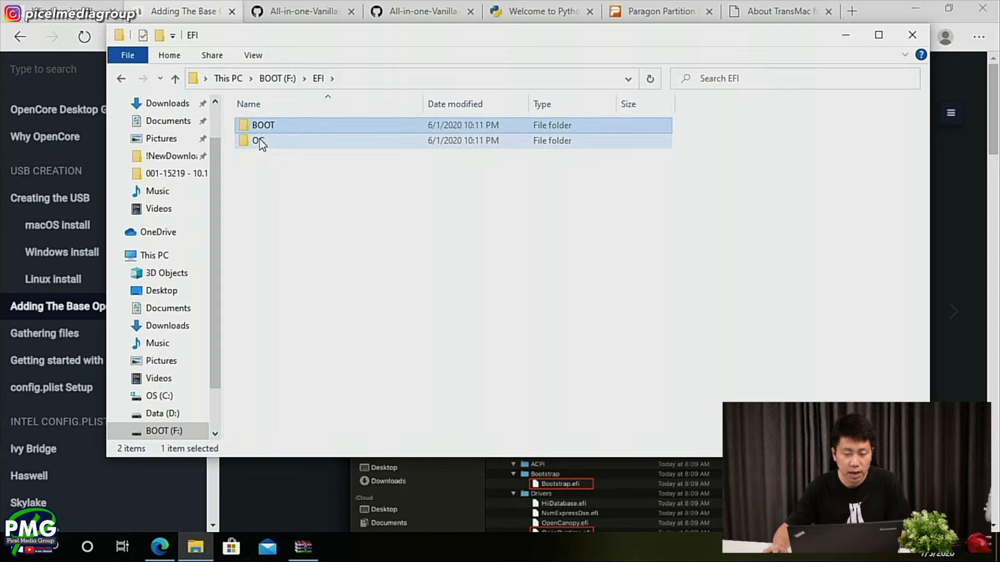
pyautogui.doubleClick(260, 139)
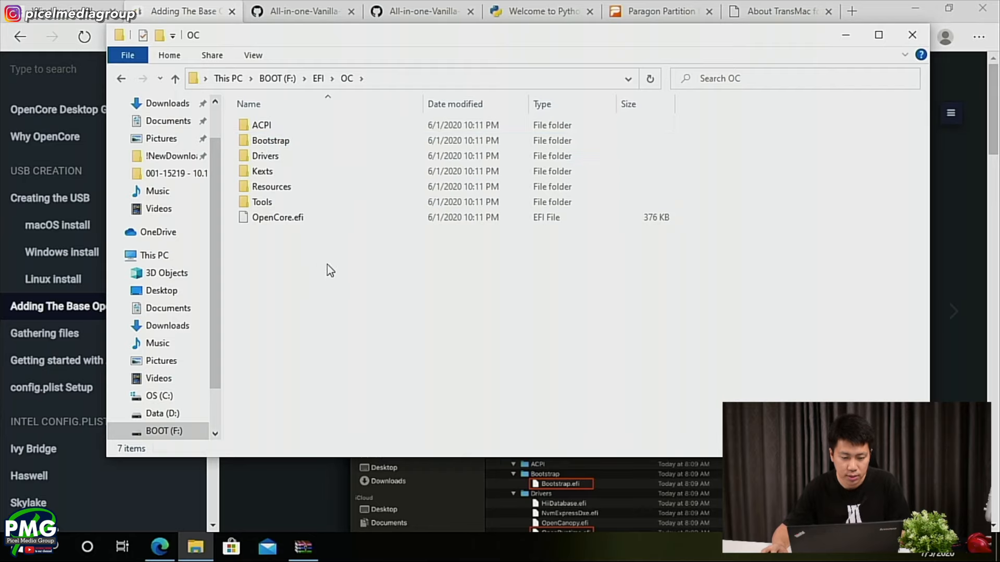
# - Compare the BOOT drive's OC and Bootstrap folders with the folder structure pictured in the OpenCore guide
pyautogui.hotkey('alt', 'Tab')
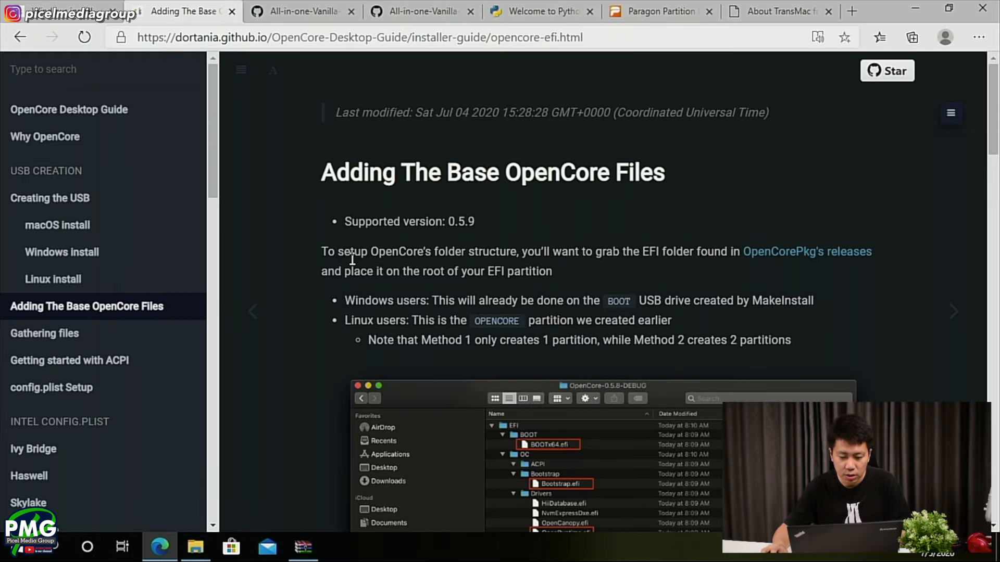
pyautogui.scroll(-4, 443, 309)
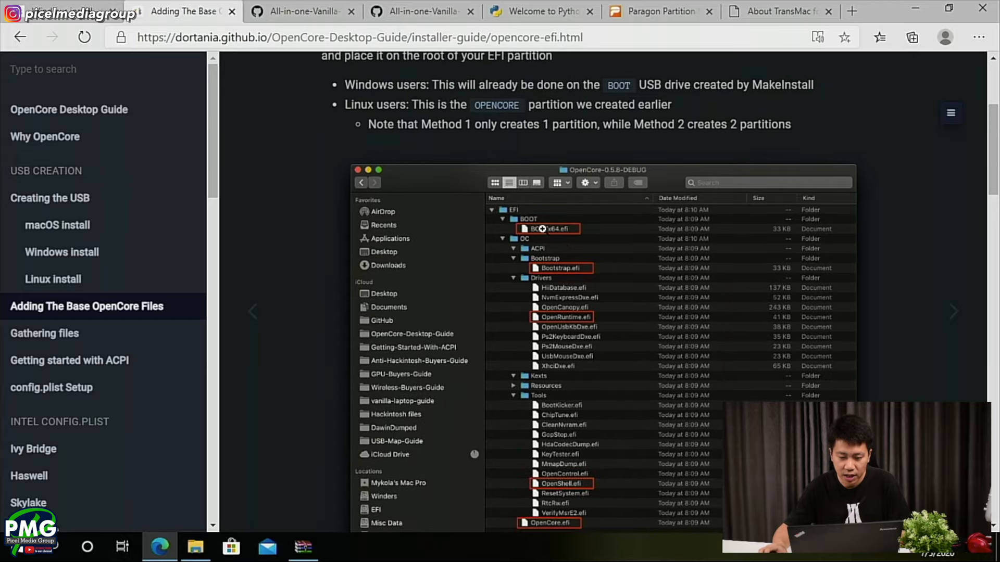
pyautogui.hotkey('alt', 'Tab')
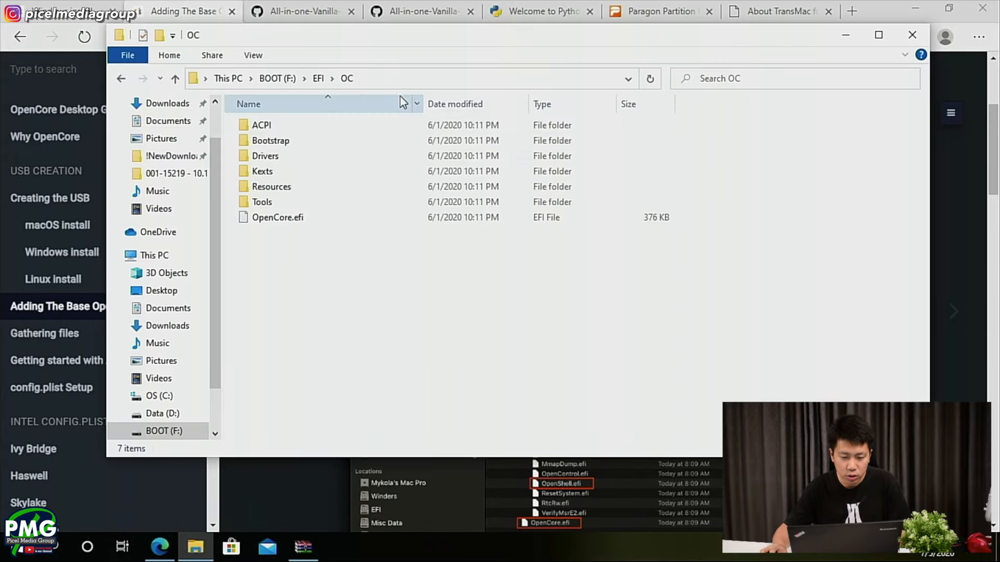
pyautogui.hotkey('alt', 'Tab')
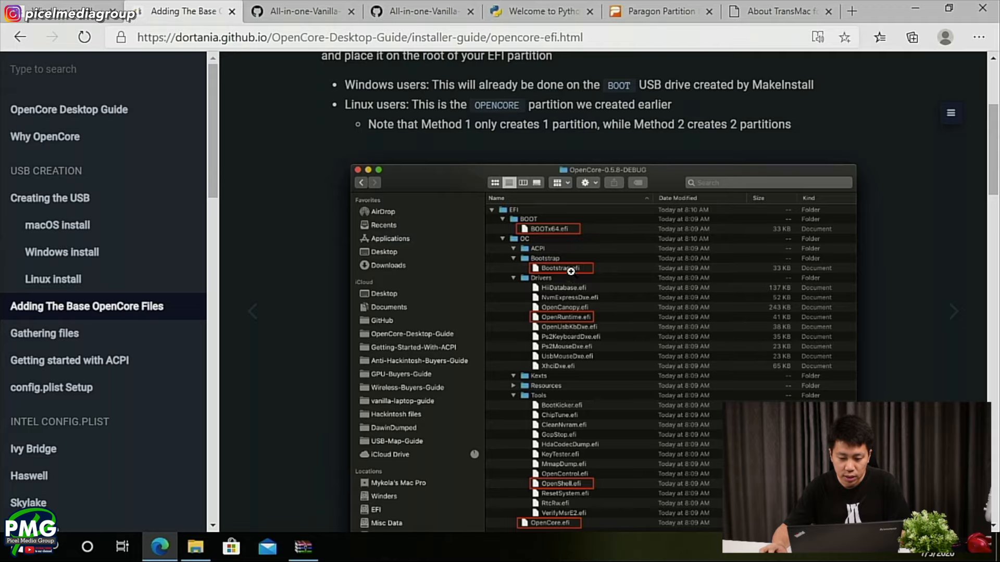
pyautogui.hotkey('alt', 'Tab')
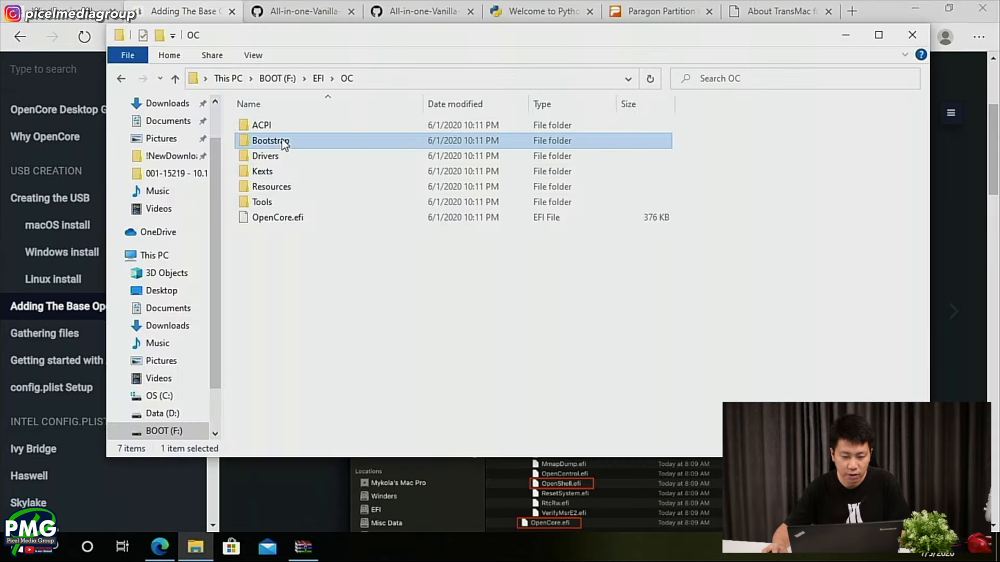
pyautogui.doubleClick(284, 139)
pyautogui.hotkey('alt', 'Tab')
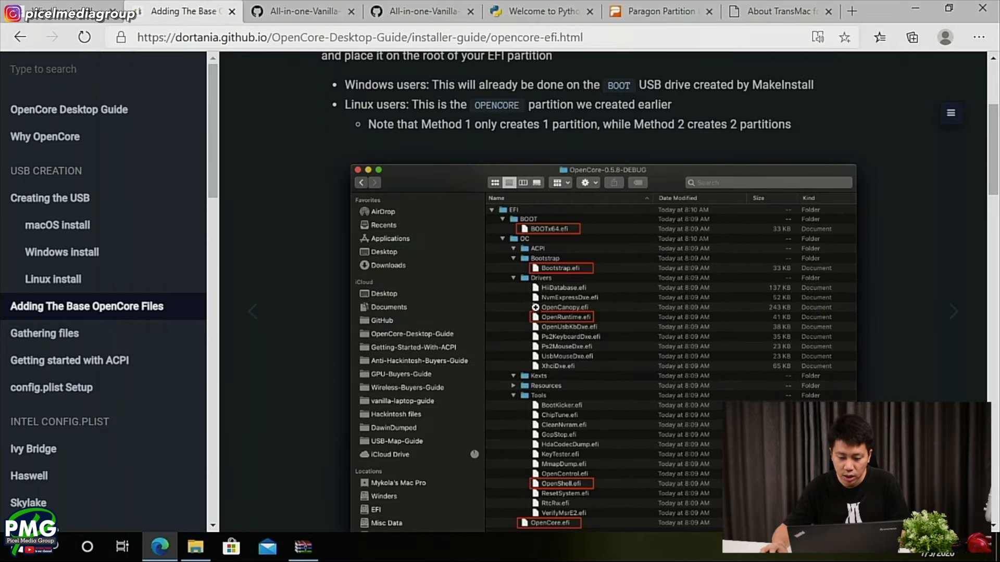
# - Compare the files in the BOOT drive's Drivers folder with the drivers pictured in the guide
pyautogui.hotkey('alt', 'Tab')
pyautogui.click(346, 78)
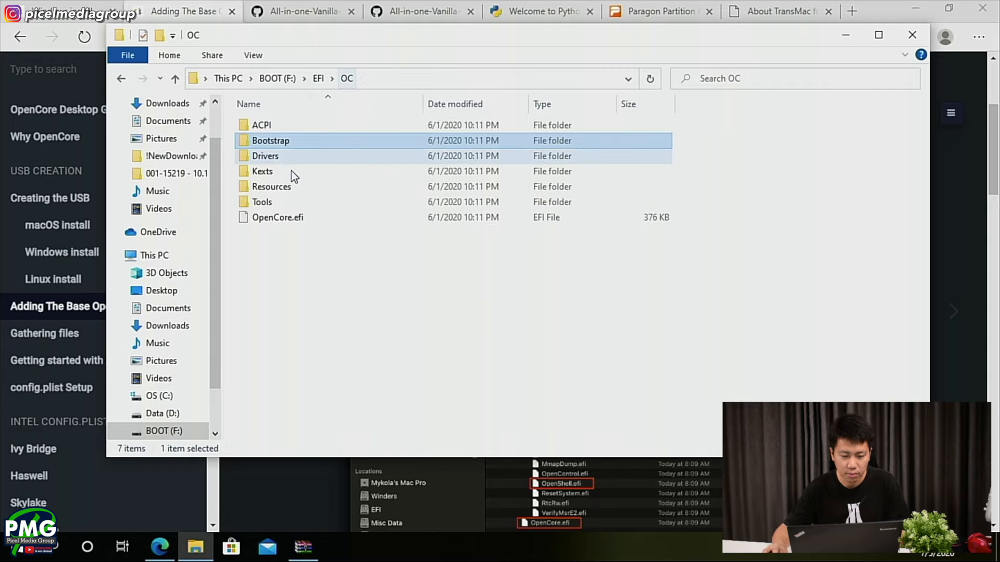
pyautogui.doubleClick(279, 157)
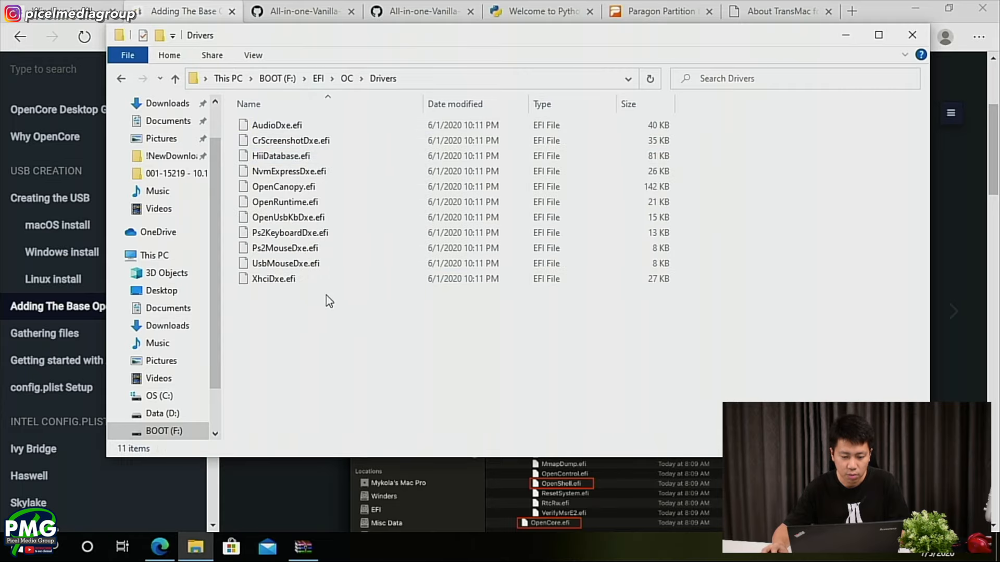
pyautogui.hotkey('alt', 'Tab')
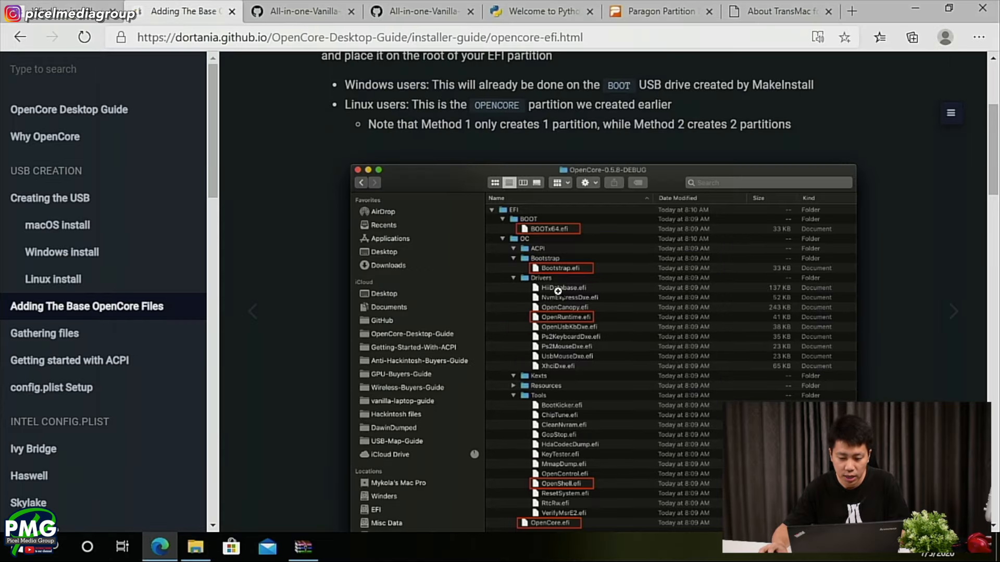
pyautogui.scroll(-1, 562, 309)
# - Check the Tools folder and OpenCore.efi in the BOOT drive's OC folder against the guide's picture
pyautogui.hotkey('alt', 'Tab')
pyautogui.click(346, 79)
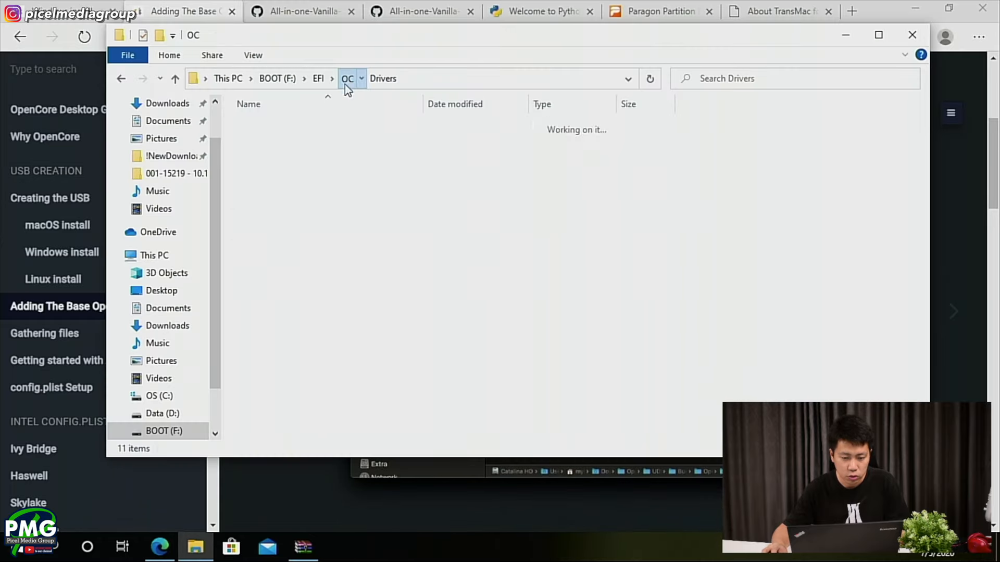
pyautogui.doubleClick(283, 203)
pyautogui.hotkey('alt', 'Tab')
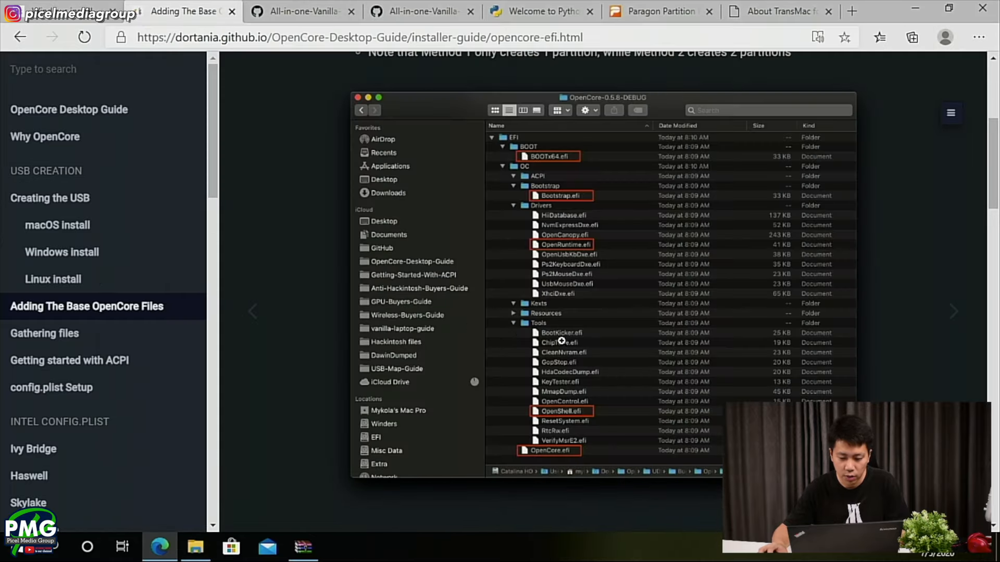
pyautogui.scroll(-1, 593, 274)
pyautogui.hotkey('alt', 'Tab')
pyautogui.click(346, 79)
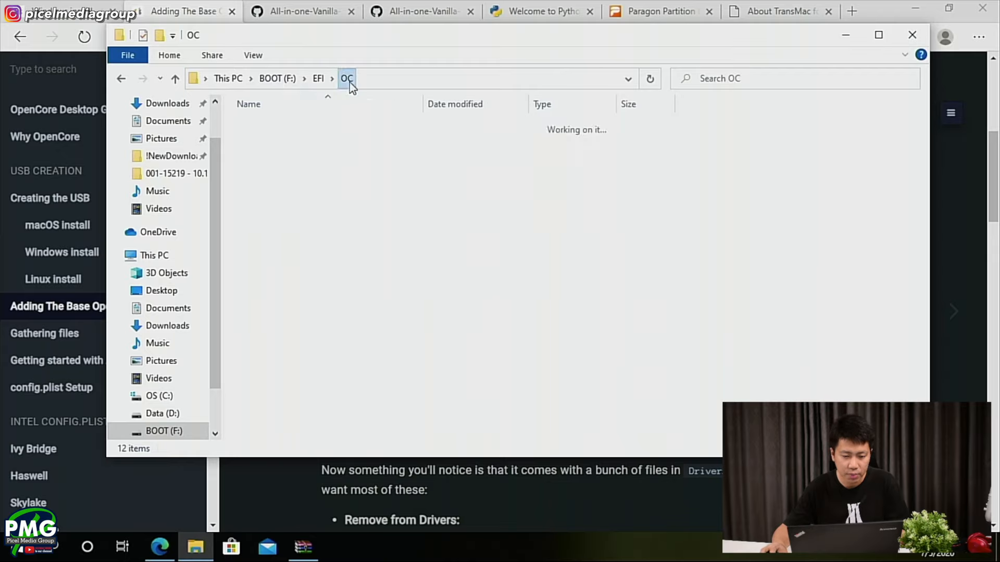
pyautogui.click(268, 218)
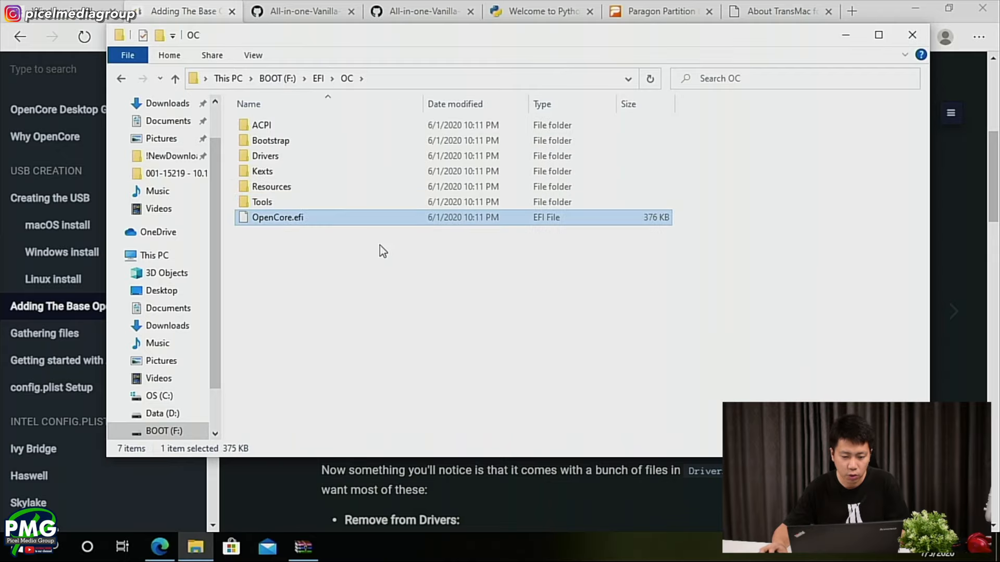
# - Read the guide's list of files to remove from Drivers, including the note on when NvmExpressDxe.efi is used
pyautogui.hotkey('alt', 'Tab')
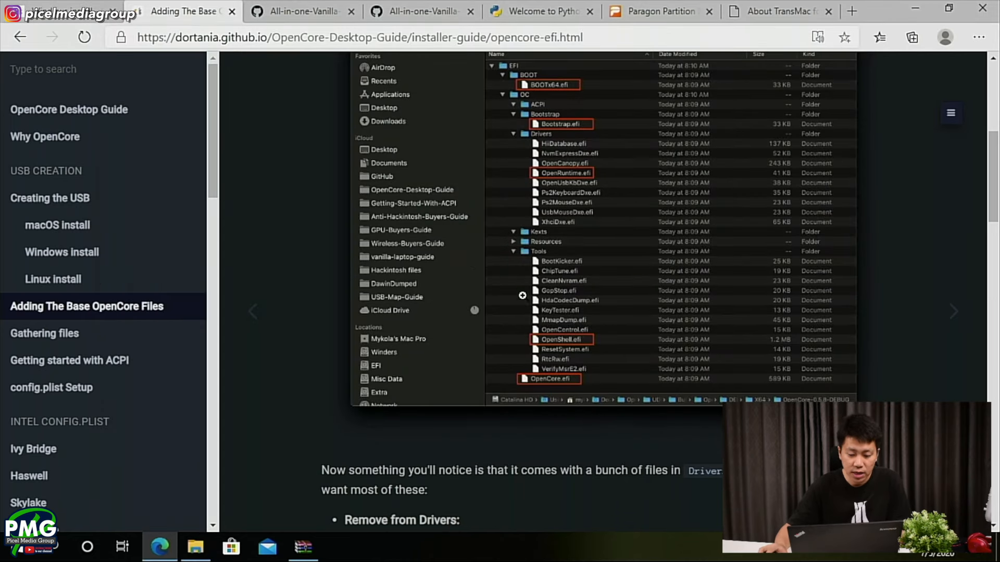
pyautogui.scroll(-3, 529, 304)
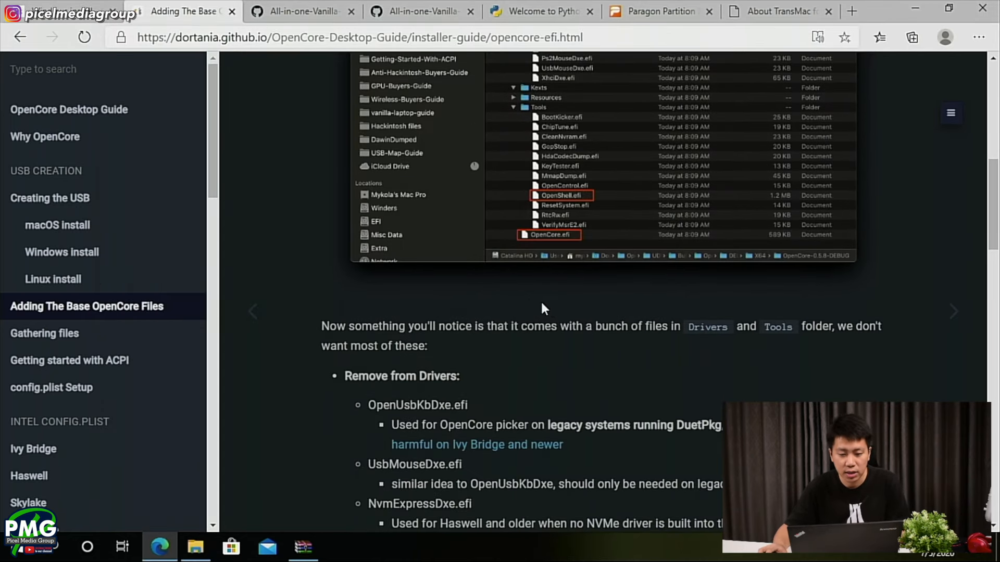
pyautogui.scroll(-3, 540, 306)
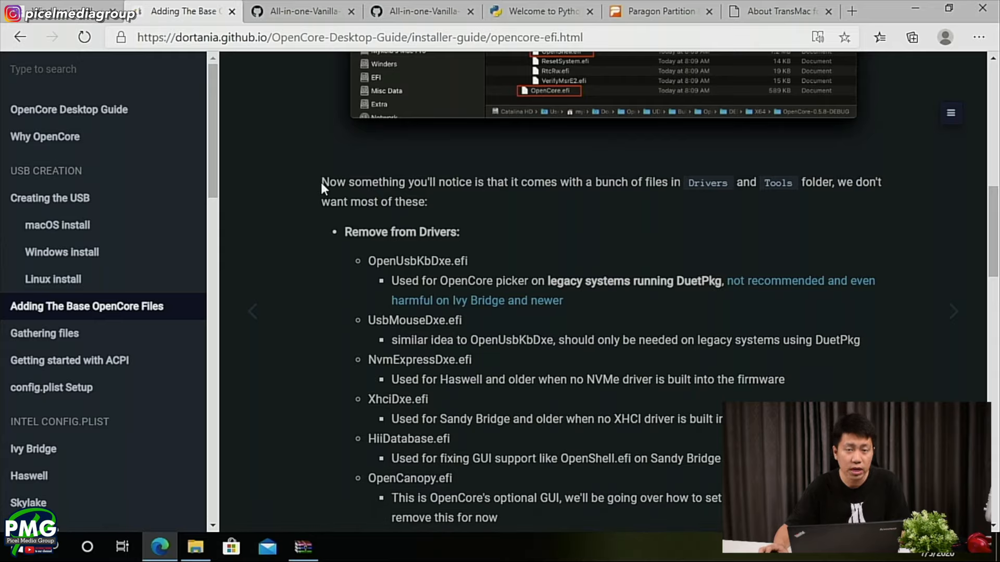
pyautogui.scroll(2, 455, 251)
pyautogui.scroll(-2, 455, 251)
pyautogui.scroll(-1, 455, 253)
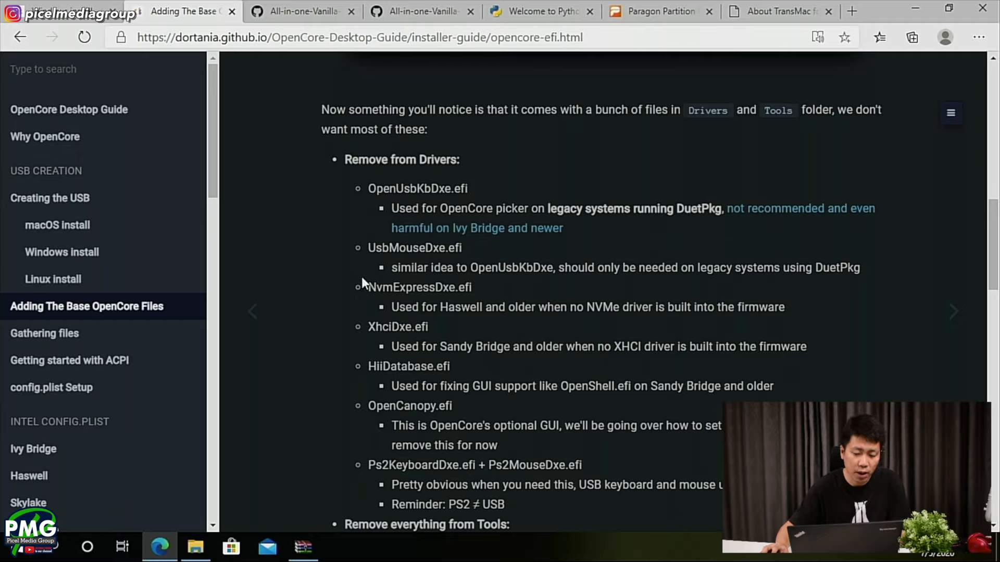
pyautogui.moveTo(367, 286); pyautogui.dragTo(477, 292)
pyautogui.click(480, 292)
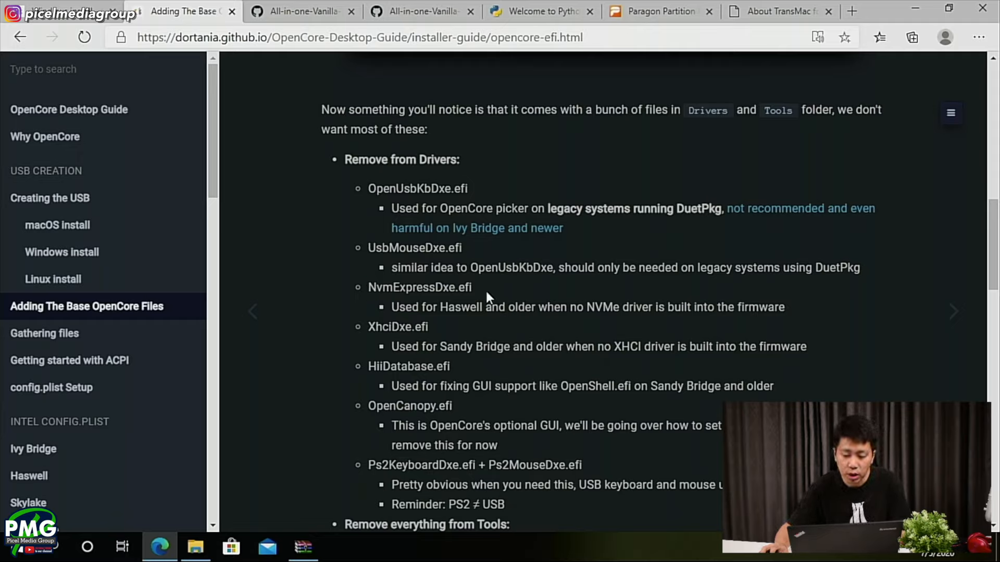
pyautogui.moveTo(390, 306); pyautogui.dragTo(637, 310)
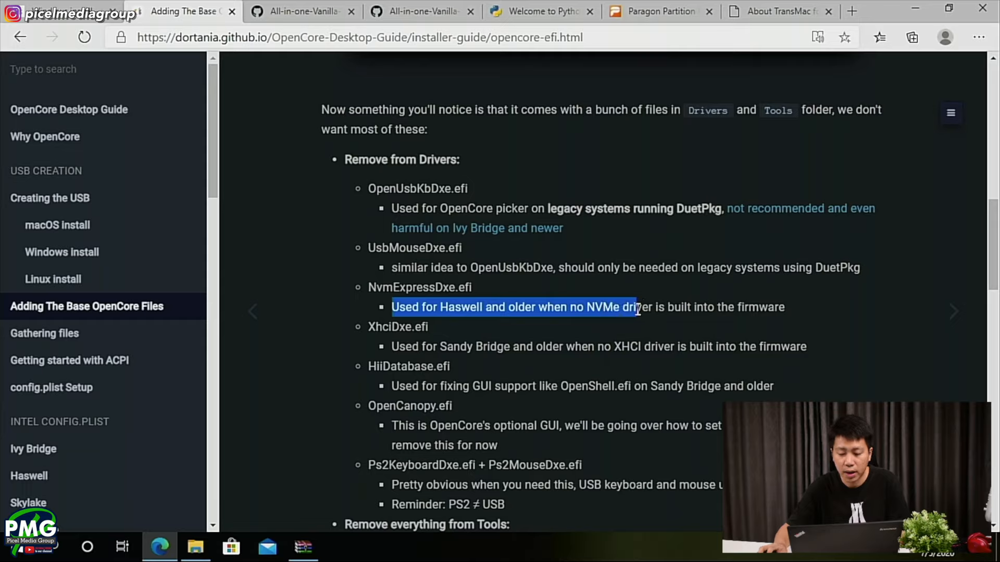
pyautogui.click(594, 310)
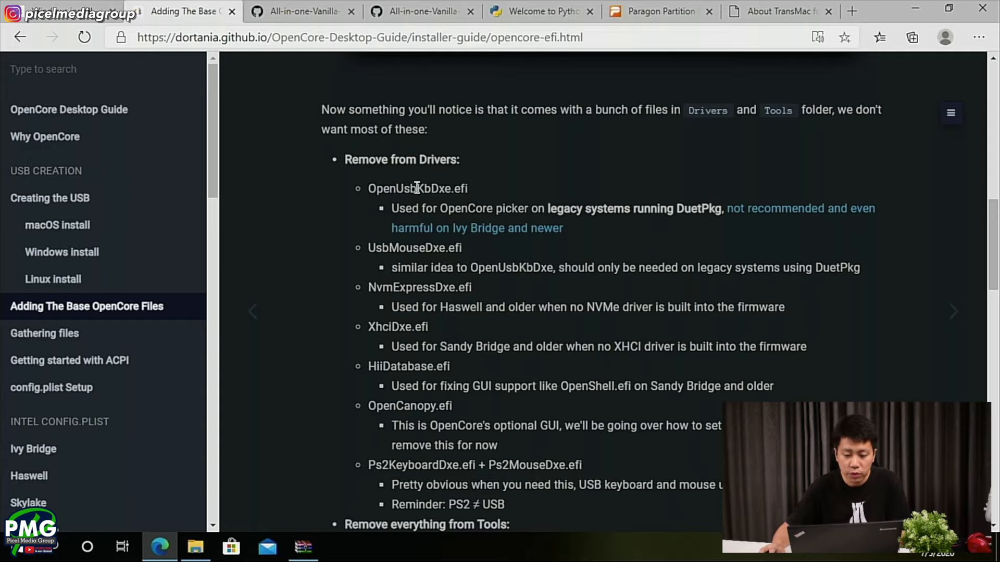
# - Delete OpenUsbKbDxe.efi from the OC Drivers folder on the BOOT drive in File Explorer
pyautogui.hotkey('alt', 'Tab')
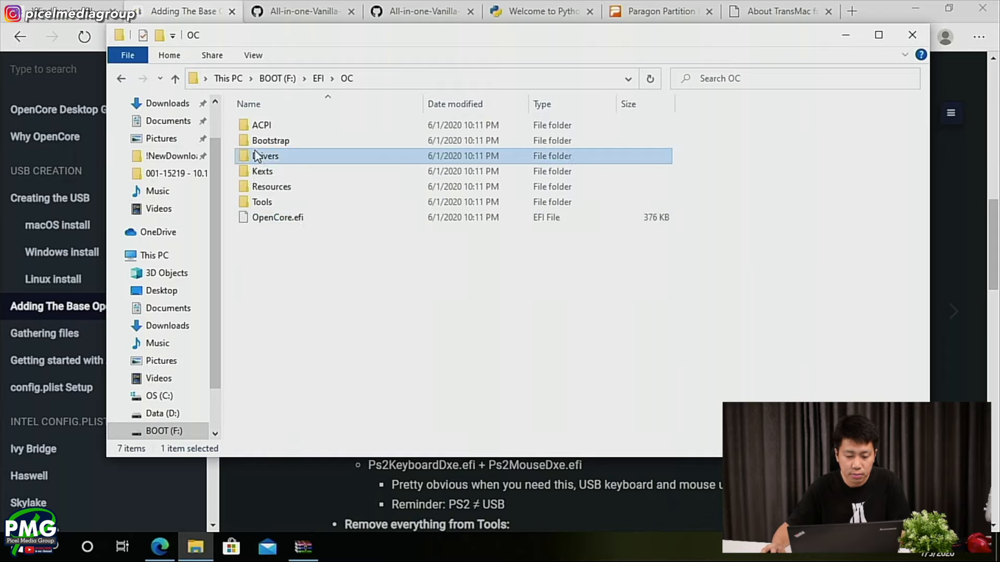
pyautogui.doubleClick(266, 156)
pyautogui.click(291, 217)
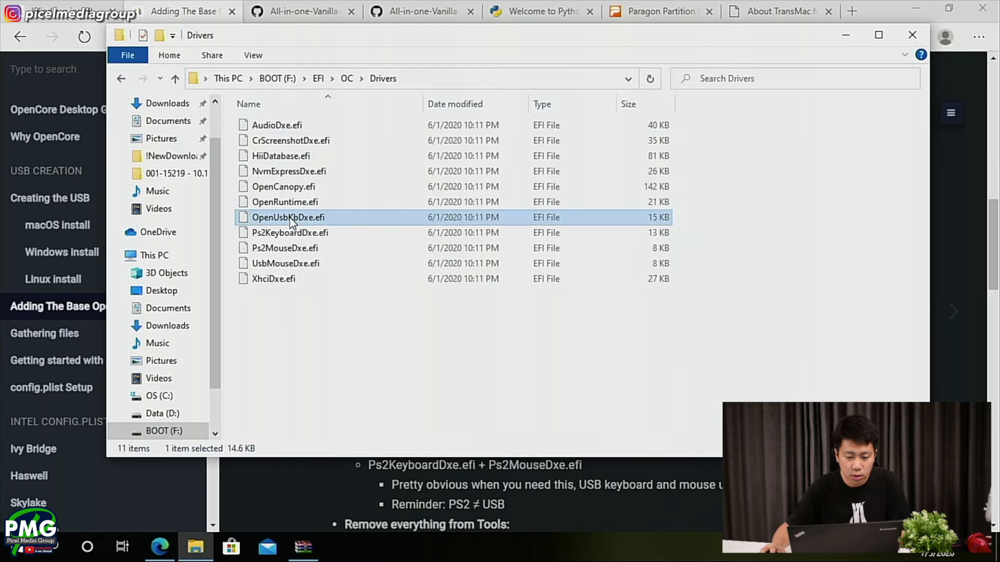
pyautogui.press('Delete')
pyautogui.press('Return')
pyautogui.hotkey('alt', 'Tab')
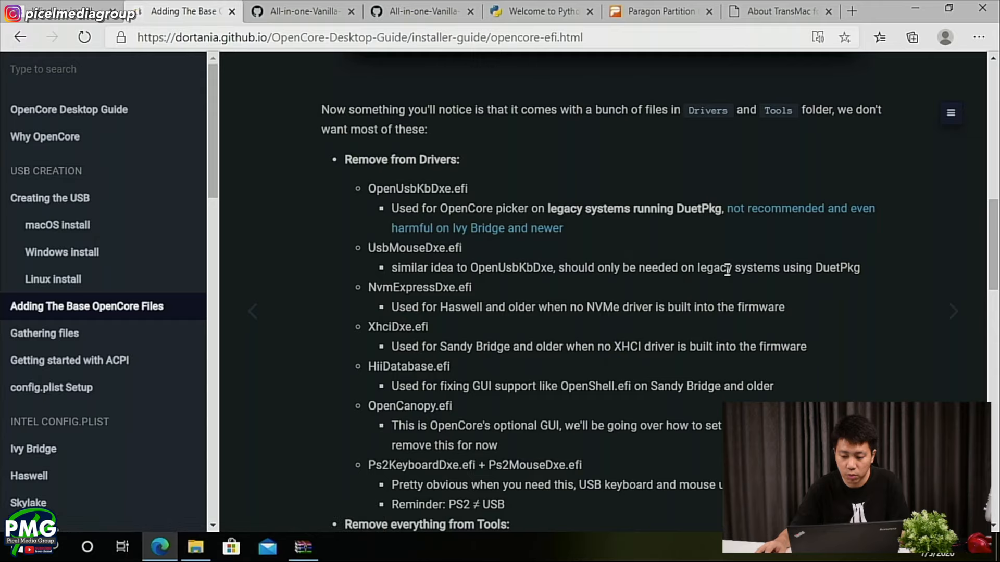
# - Delete UsbMouseDxe.efi from the Drivers folder, following the guide's removal list
pyautogui.hotkey('alt', 'Tab')
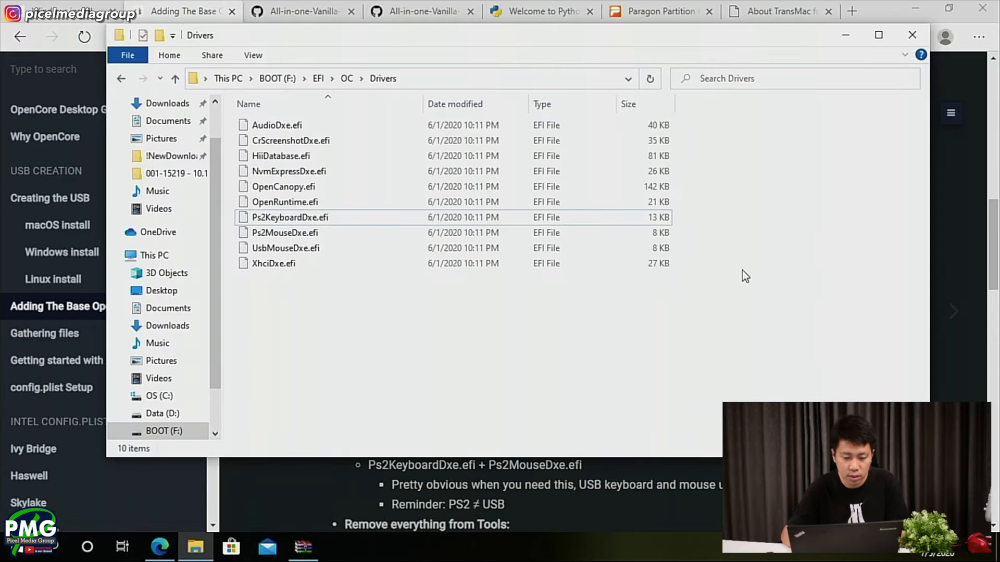
pyautogui.hotkey('alt', 'Tab')
# - Check the guide's removal list and delete NvmExpressDxe.efi from the Drivers folder
pyautogui.hotkey('alt', 'Tab')
pyautogui.press('Down')
pyautogui.press('Down')
pyautogui.press('Delete')
pyautogui.press('Return')
pyautogui.hotkey('alt', 'Tab')
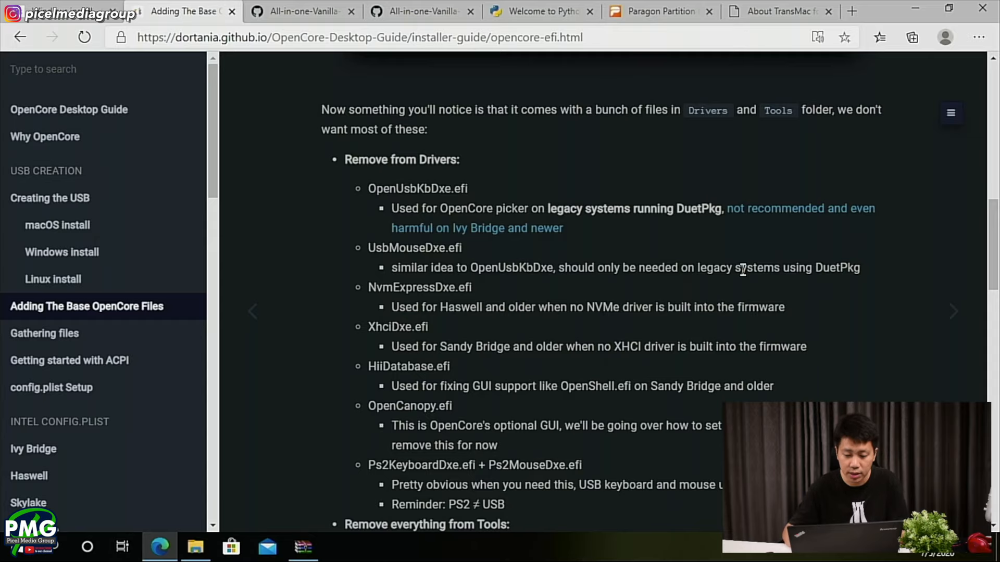
pyautogui.hotkey('alt', 'Tab')
pyautogui.press('Up')
pyautogui.press('Up')
pyautogui.press('Up')
pyautogui.press('Up')
pyautogui.press('Up')
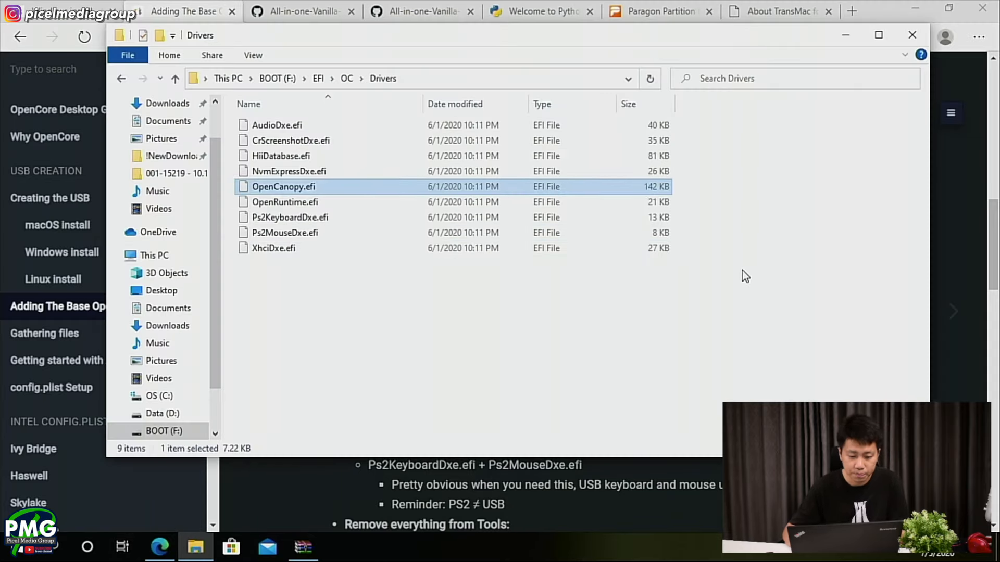
pyautogui.press('Delete')
pyautogui.press('Return')
# - Remove XhciDxe.efi from the Drivers folder as the guide lists
pyautogui.hotkey('alt', 'Tab')
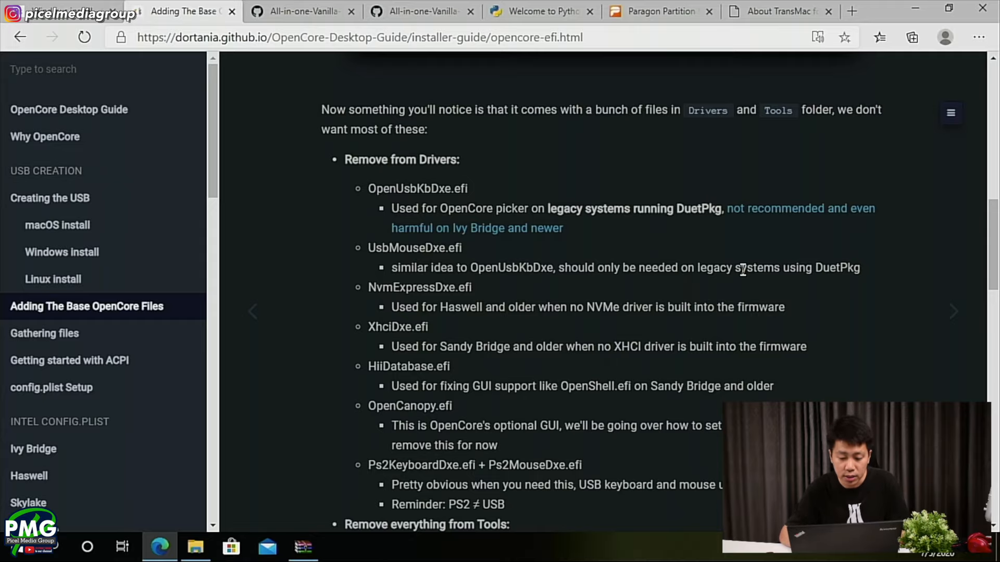
pyautogui.hotkey('alt', 'Tab')
pyautogui.press('Down')
pyautogui.hotkey('alt', 'Tab')
pyautogui.hotkey('alt', 'Tab')
pyautogui.press('Down')
pyautogui.press('Down')
pyautogui.press('Down')
pyautogui.press('Delete')
pyautogui.press('Return')
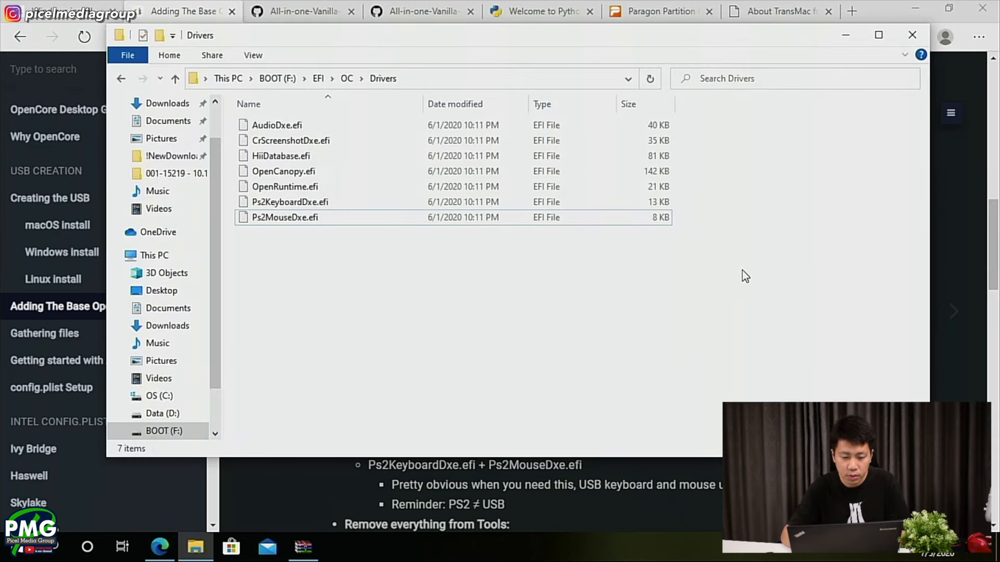
# - Check the guide's cleaned-up EFI picture and permanently delete every remaining driver except OpenRuntime.efi from the Drivers folder
pyautogui.hotkey('alt', 'Tab')
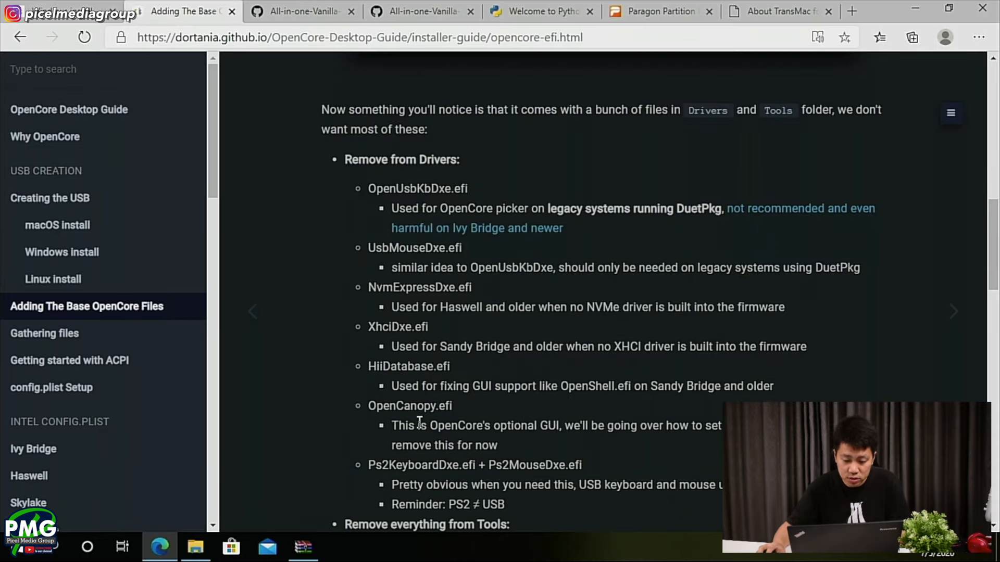
pyautogui.scroll(-1, 418, 418)
pyautogui.scroll(-1, 605, 359)
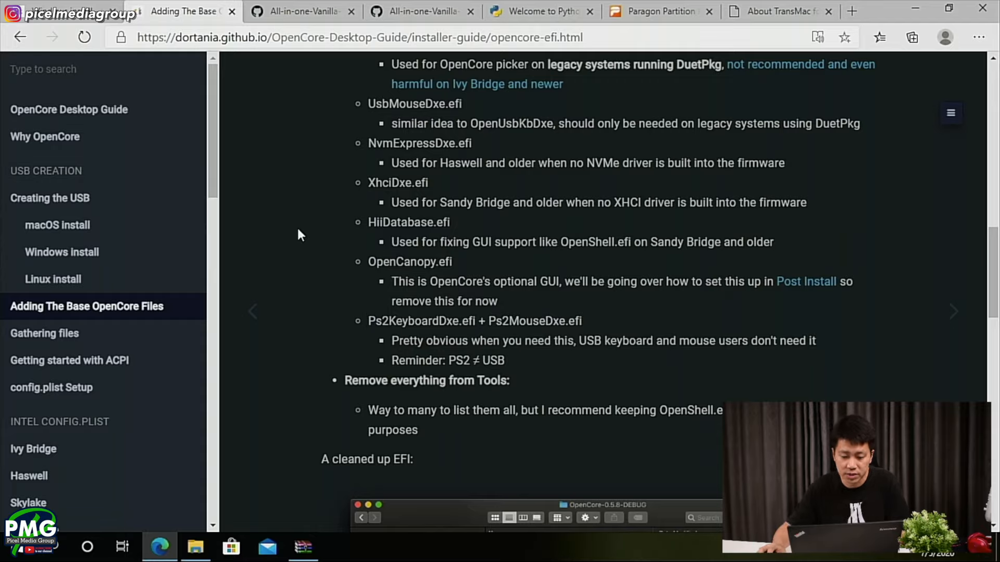
pyautogui.hotkey('alt', 'Tab')
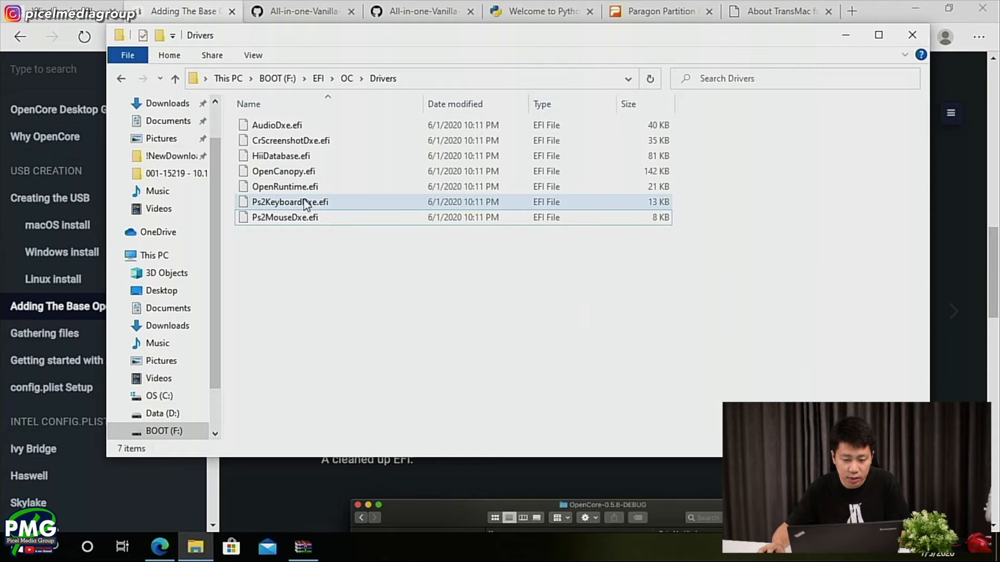
pyautogui.click(290, 218)
pyautogui.keyDown('ctrl'); pyautogui.click(323, 202); pyautogui.keyUp('ctrl')
pyautogui.moveTo(712, 170); pyautogui.dragTo(567, 99)
pyautogui.hotkey('alt', 'Tab')
pyautogui.scroll(-5, 605, 352)
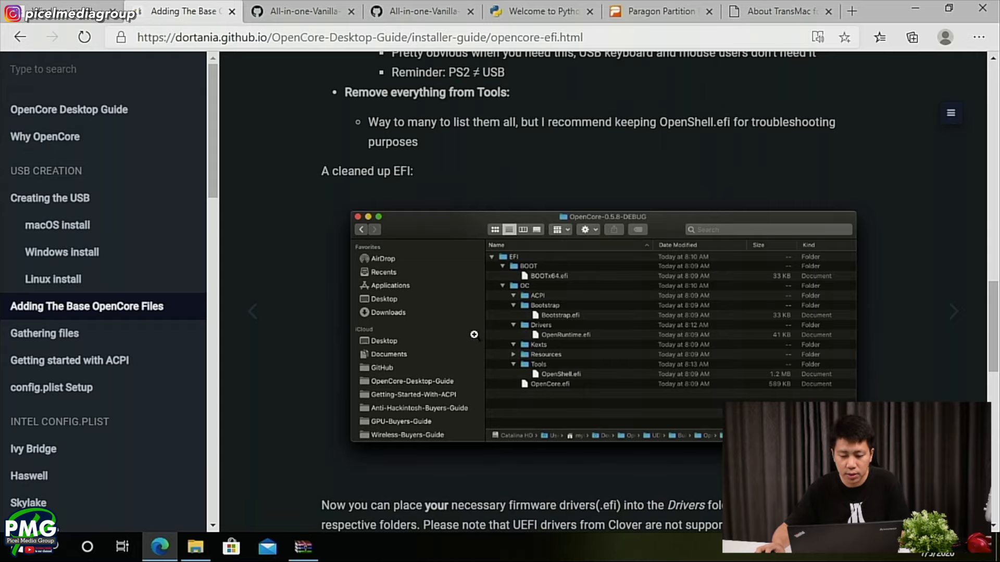
pyautogui.hotkey('alt', 'Tab')
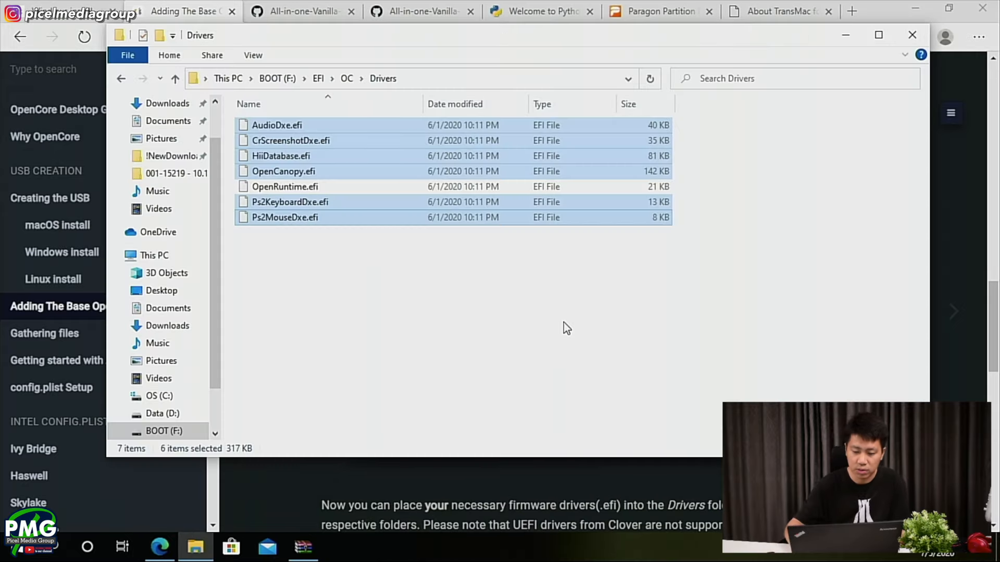
pyautogui.hotkey('shift', 'Delete')
pyautogui.press('Return')
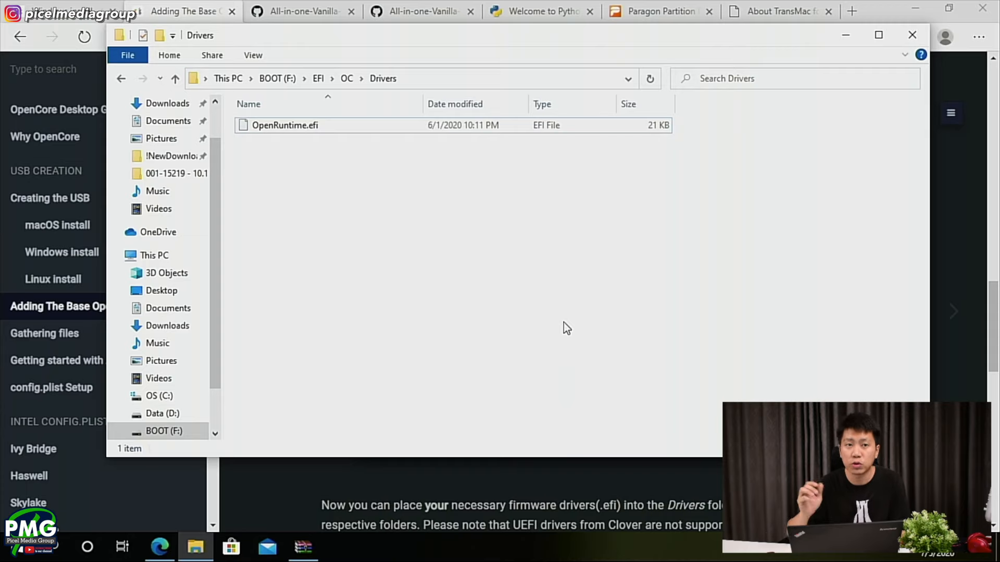
# - Review the guide's pictures of a cleaned-up and a populated EFI, plus the reminder on where SSDTs, kexts and drivers go
pyautogui.hotkey('alt', 'Tab')
pyautogui.scroll(-2, 559, 306)
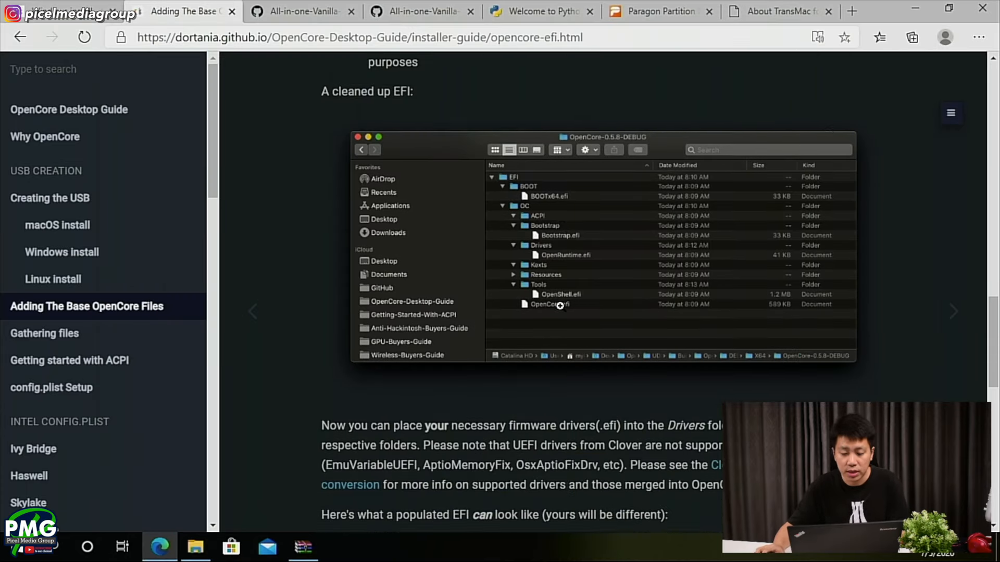
pyautogui.scroll(-1, 560, 306)
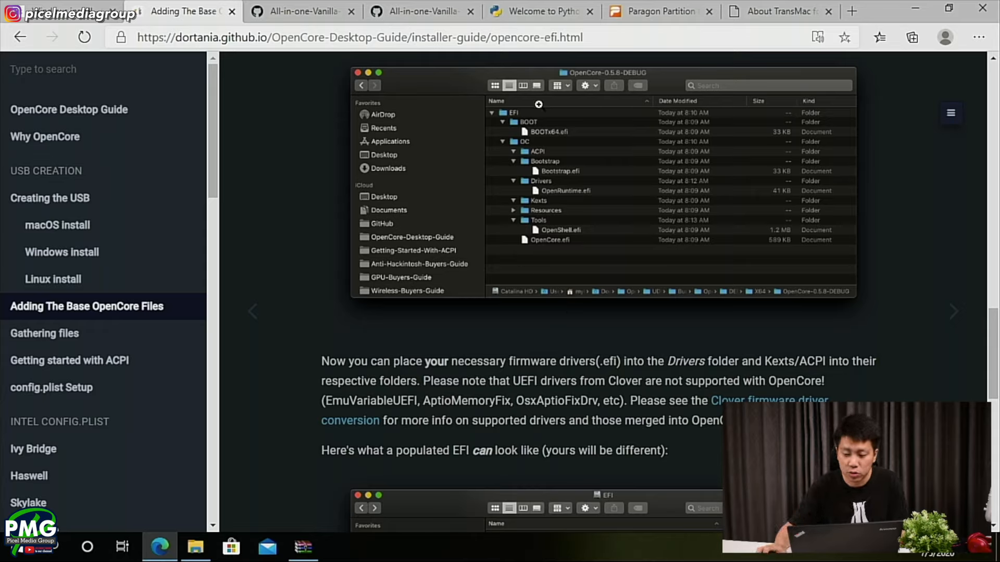
pyautogui.scroll(-2, 369, 308)
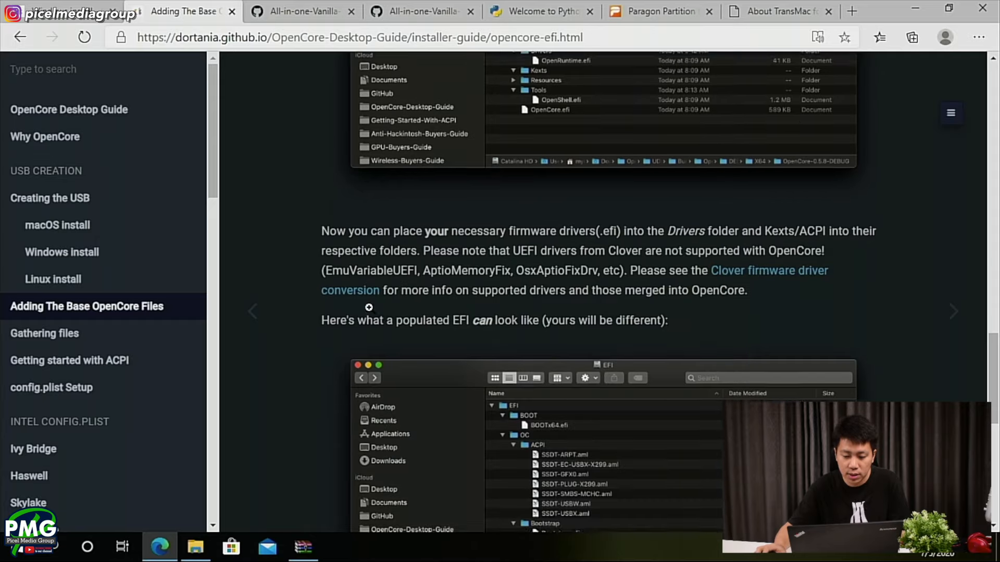
pyautogui.scroll(2, 357, 294)
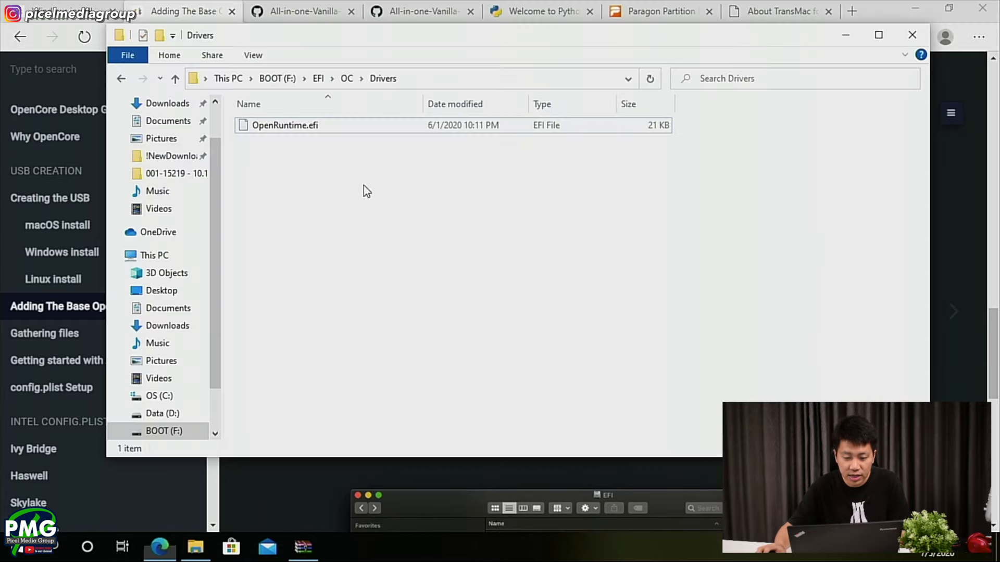
pyautogui.hotkey('alt', 'Tab')
pyautogui.click(349, 78)
pyautogui.hotkey('alt', 'Tab')
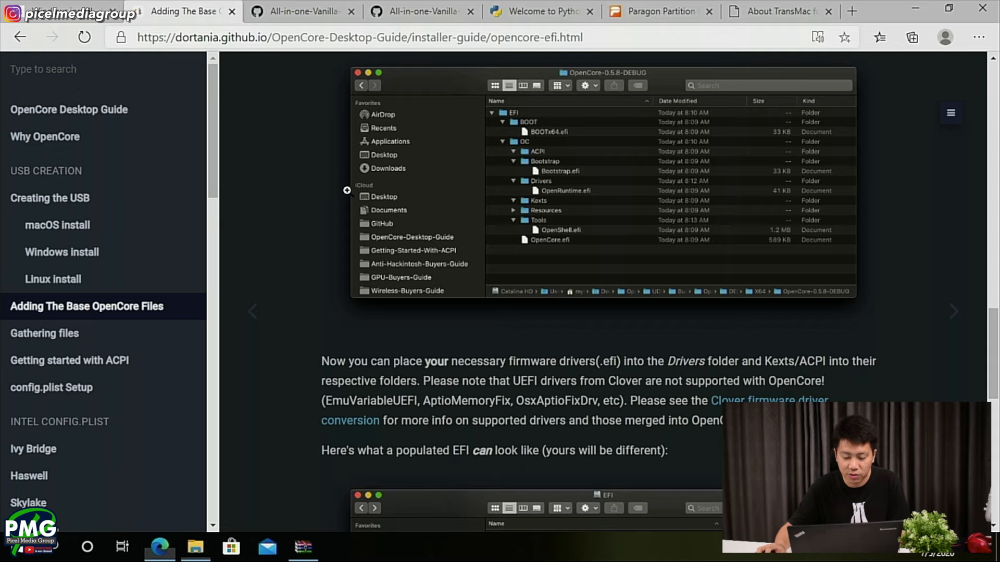
pyautogui.scroll(-3, 390, 277)
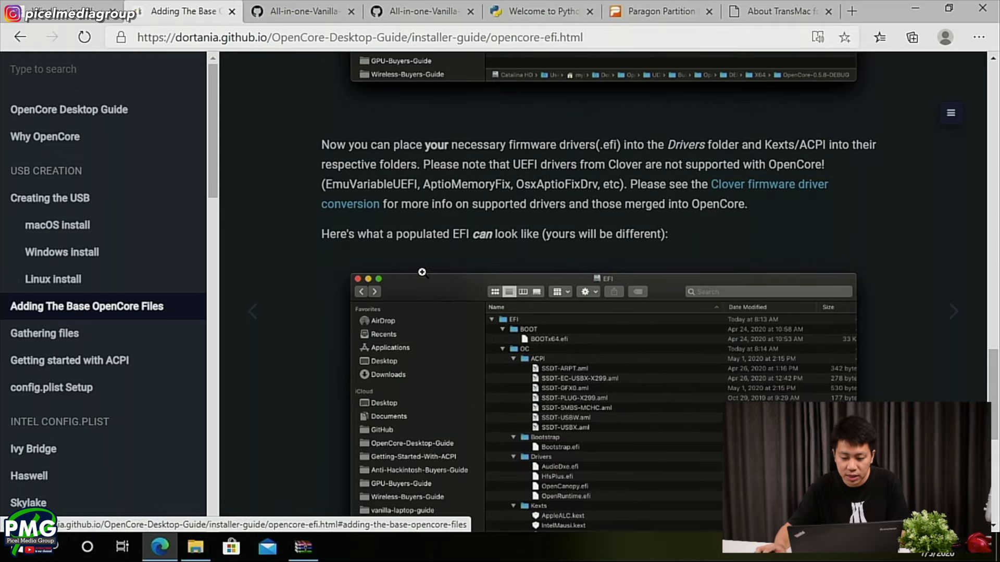
pyautogui.scroll(-5, 430, 270)
pyautogui.scroll(-3, 430, 271)
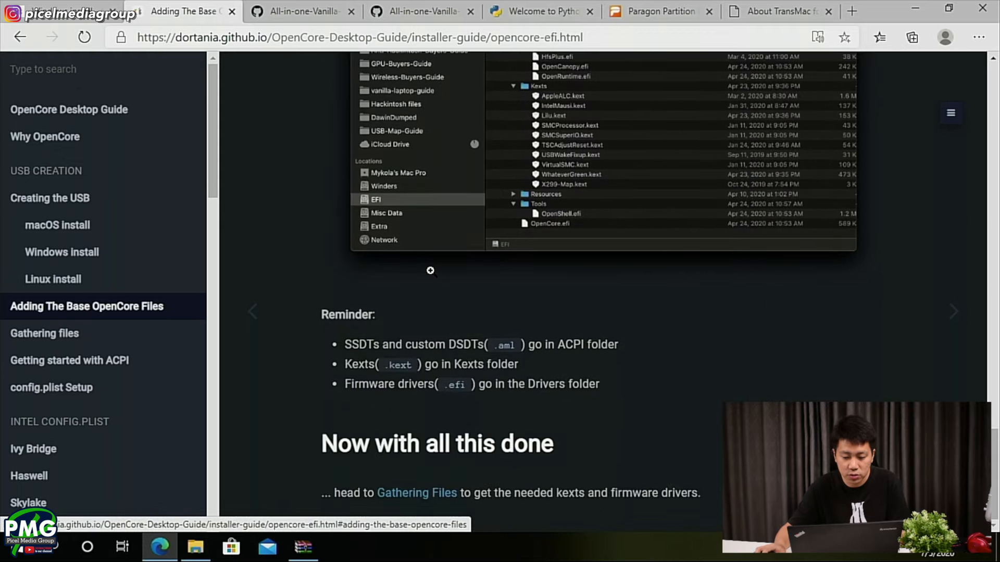
# - Open the guide's Gathering Files page and read which firmware drivers are needed, including the HfsPlus.efi note
pyautogui.click(426, 495)
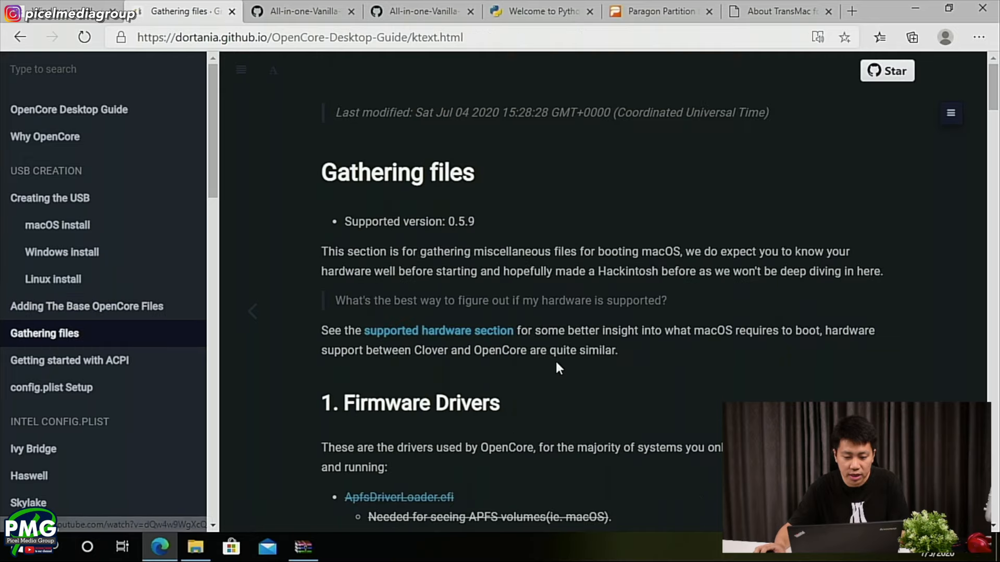
pyautogui.scroll(-1, 408, 386)
pyautogui.scroll(-3, 411, 396)
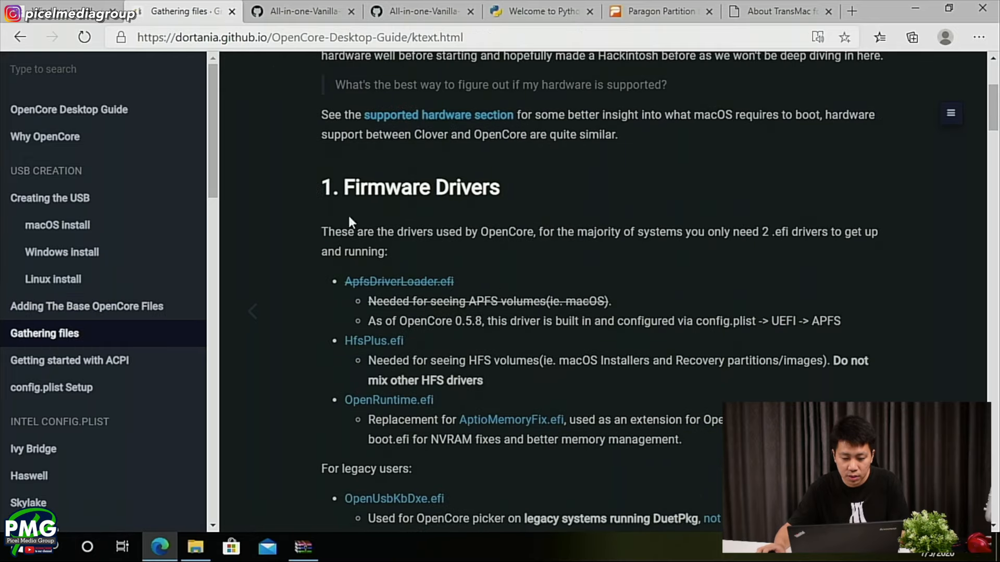
pyautogui.hotkey('alt', 'Tab')
pyautogui.hotkey('alt', 'Tab')
pyautogui.moveTo(343, 400); pyautogui.dragTo(348, 399)
pyautogui.click(505, 403)
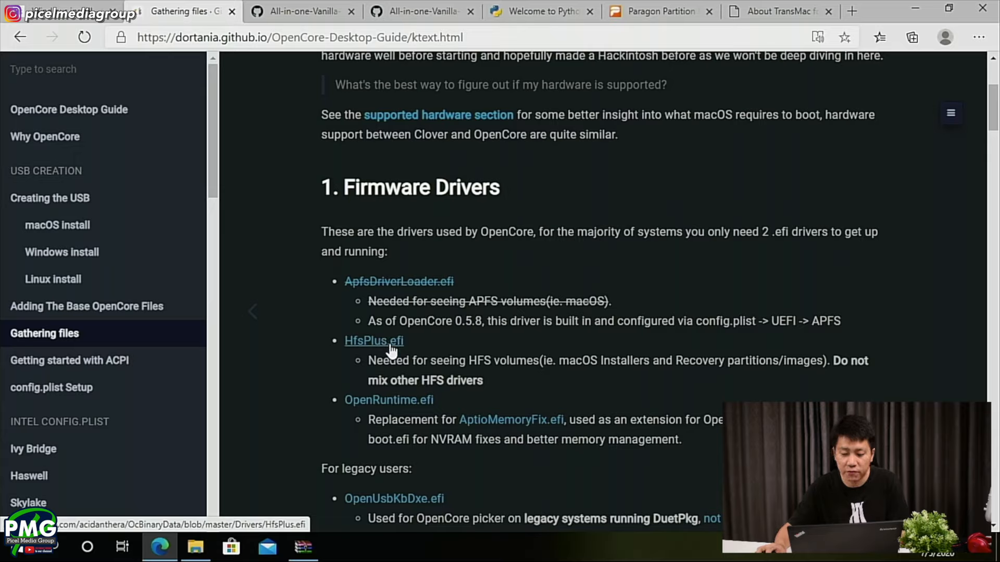
pyautogui.moveTo(368, 359); pyautogui.dragTo(491, 367)
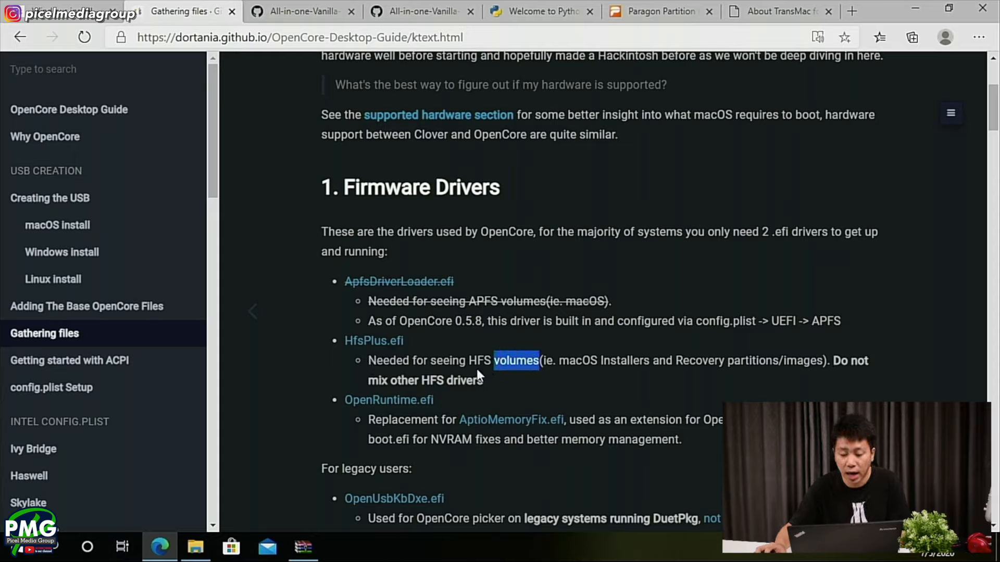
# - Download HfsPlus.efi from the OcBinaryData repository linked in the guide and show it in the Downloads folder
pyautogui.click(357, 340)
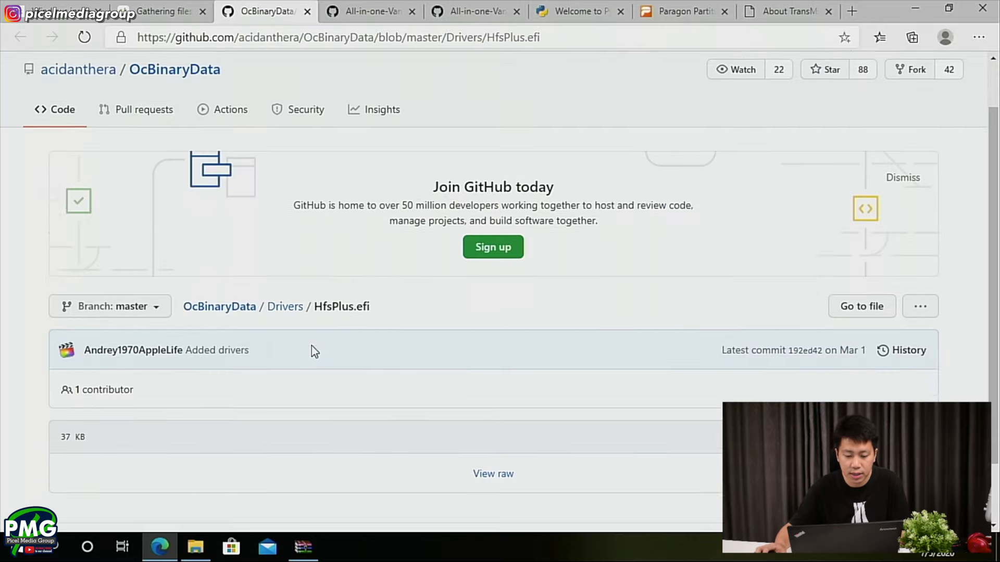
pyautogui.scroll(-2, 315, 352)
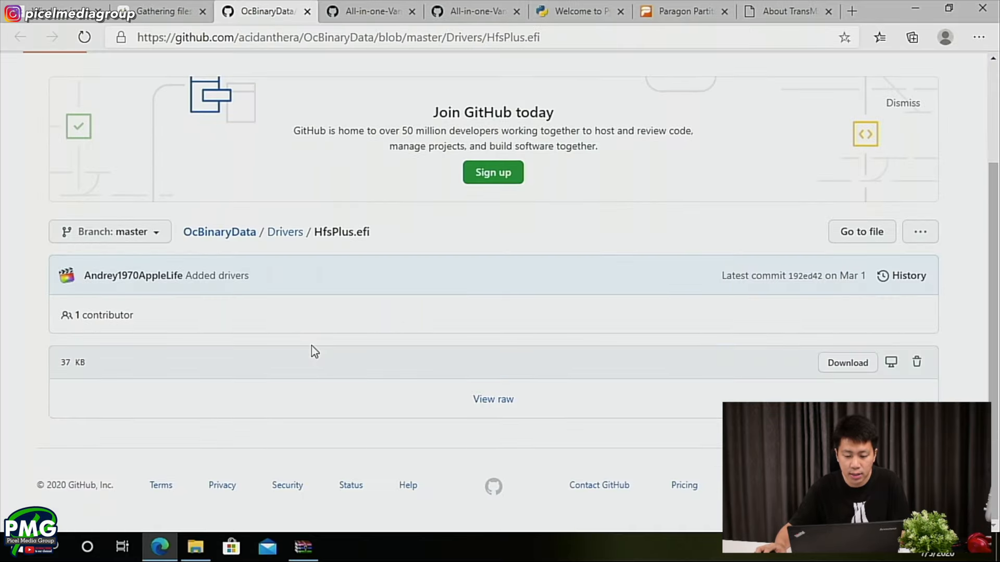
pyautogui.click(835, 368)
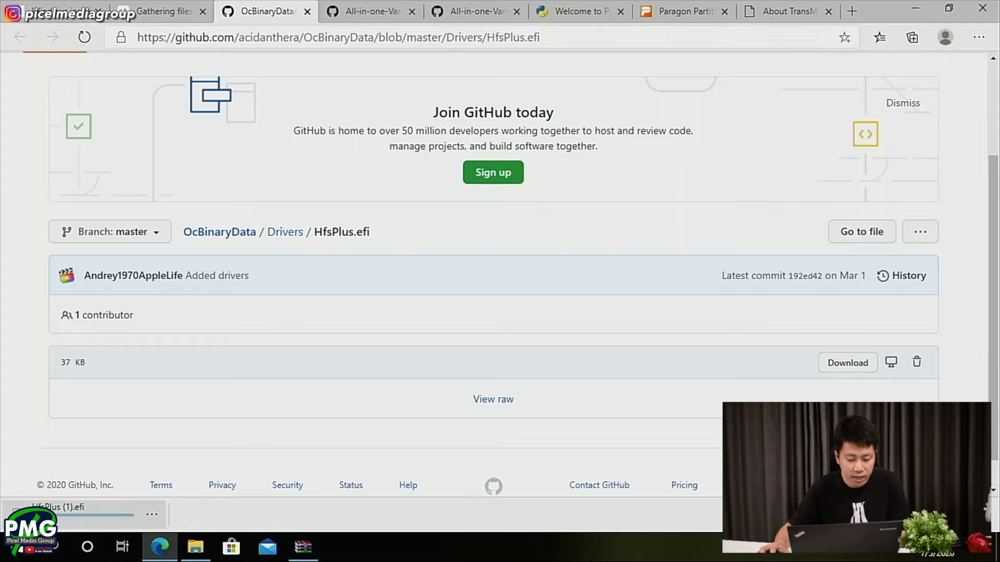
pyautogui.click(151, 515)
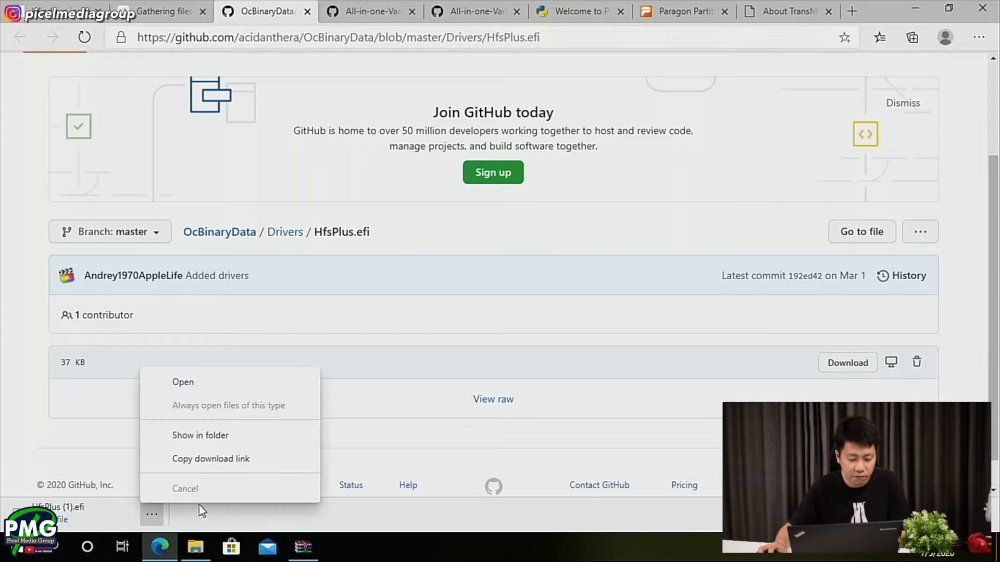
pyautogui.click(220, 437)
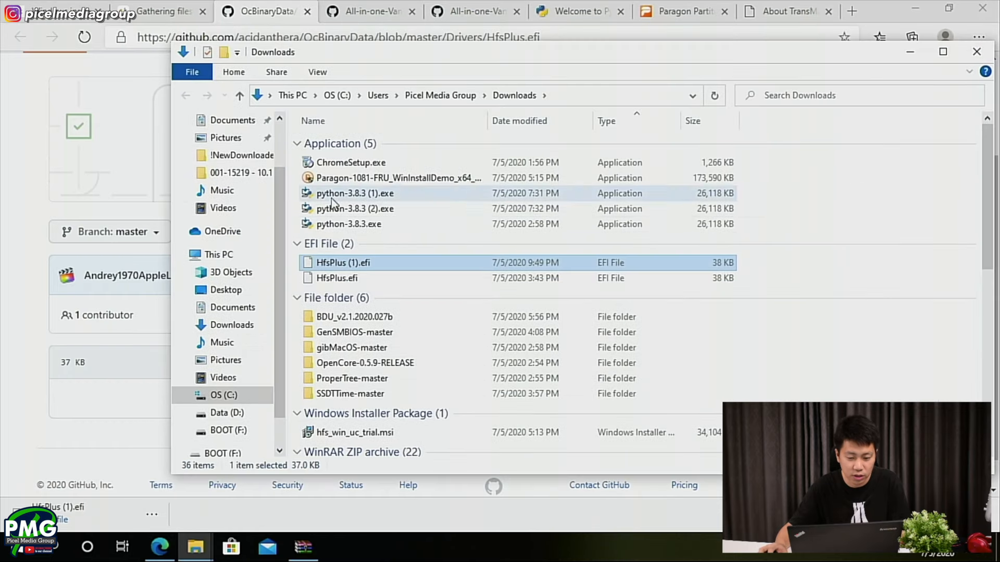
# - Copy HfsPlus.efi from Downloads into the BOOT drive's EFI/OC/Drivers folder and check it there
pyautogui.click(365, 276)
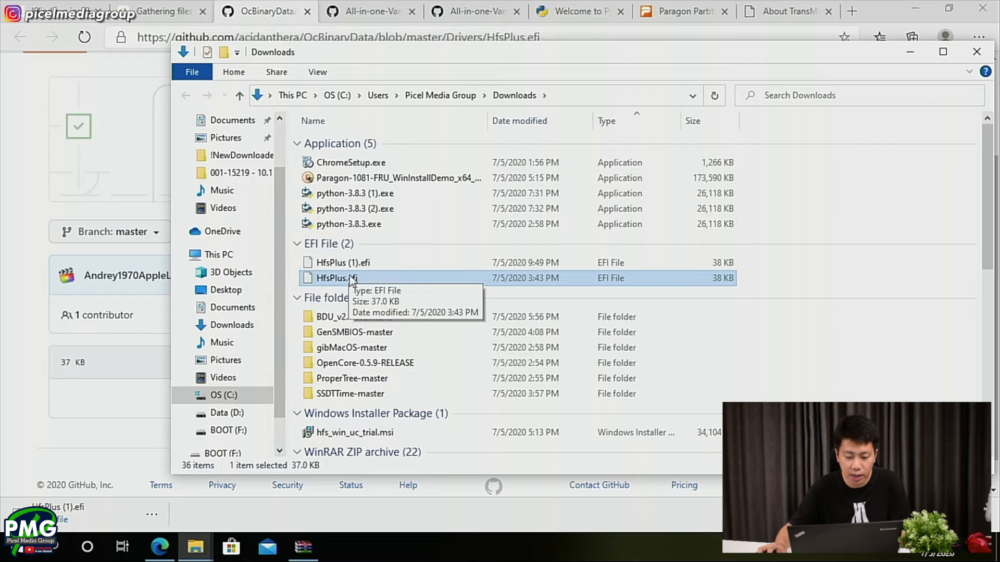
pyautogui.hotkey('alt', 'Tab')
pyautogui.moveTo(338, 279); pyautogui.dragTo(298, 156)
pyautogui.hotkey('alt', 'Tab')
pyautogui.doubleClick(298, 156)
pyautogui.click(288, 130)
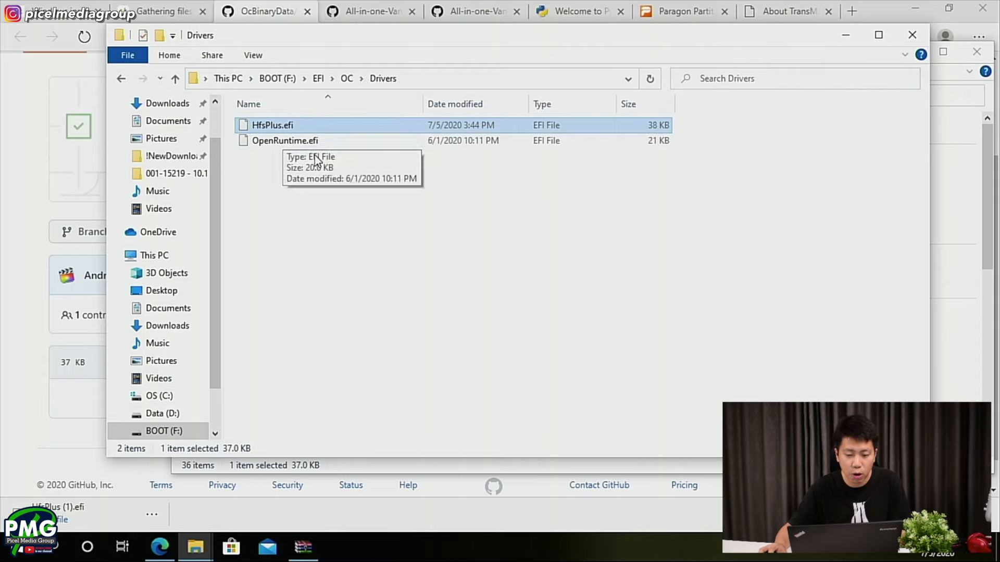
# - Read the guide's notes on firmware drivers for legacy users and the introduction to its Kexts section
pyautogui.hotkey('alt', 'Tab')
pyautogui.hotkey('alt', 'Tab')
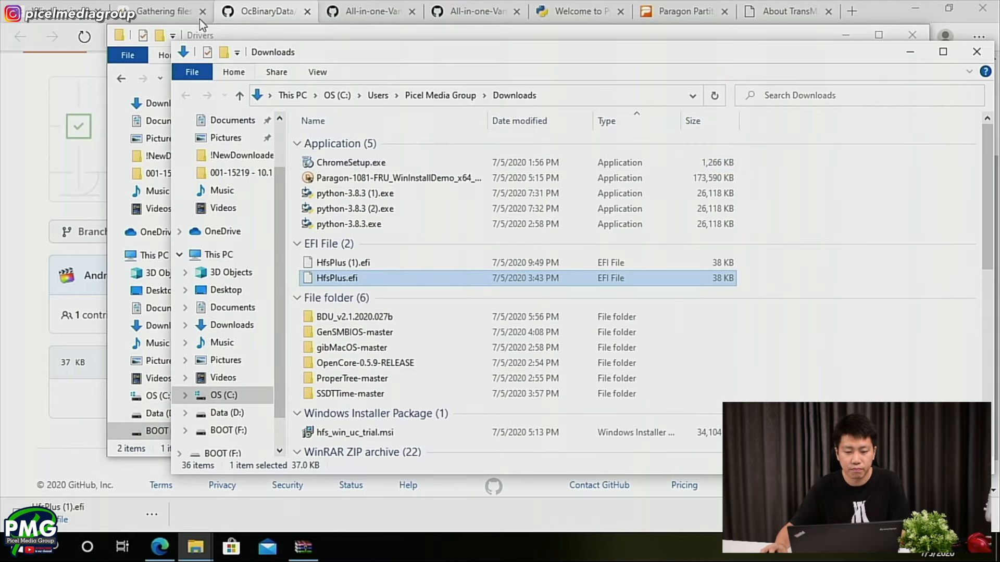
pyautogui.click(161, 5)
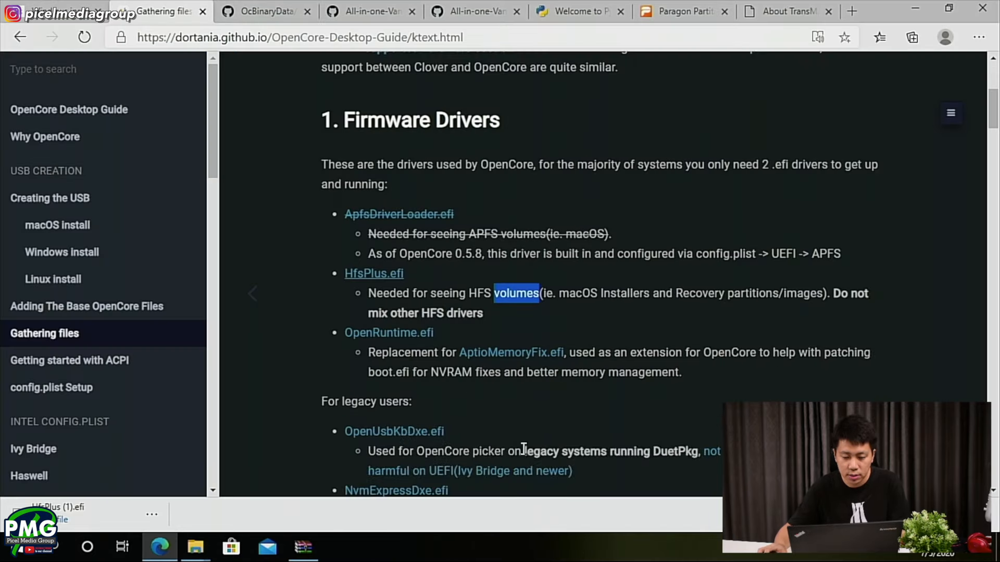
pyautogui.scroll(-4, 420, 290)
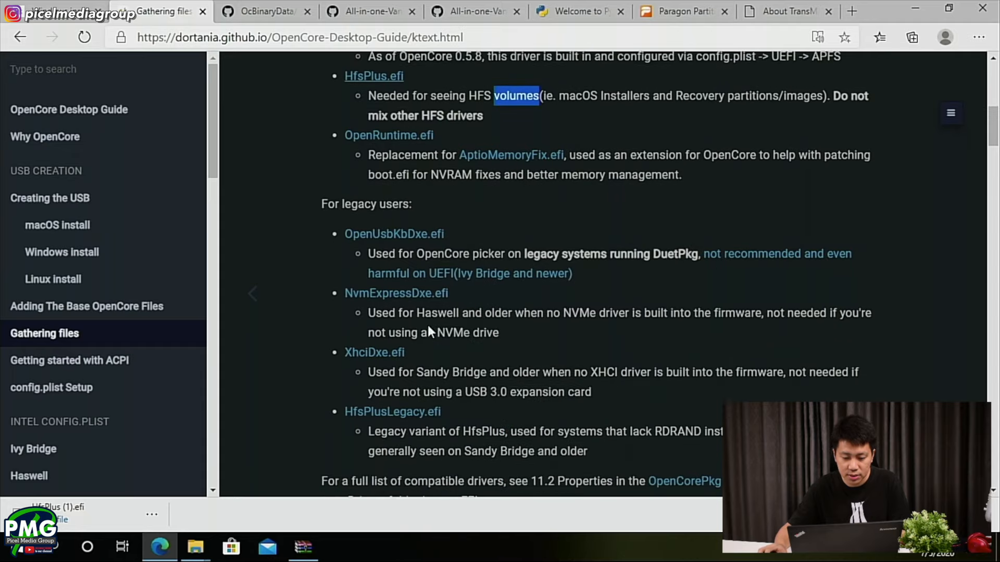
pyautogui.moveTo(323, 202); pyautogui.dragTo(391, 204)
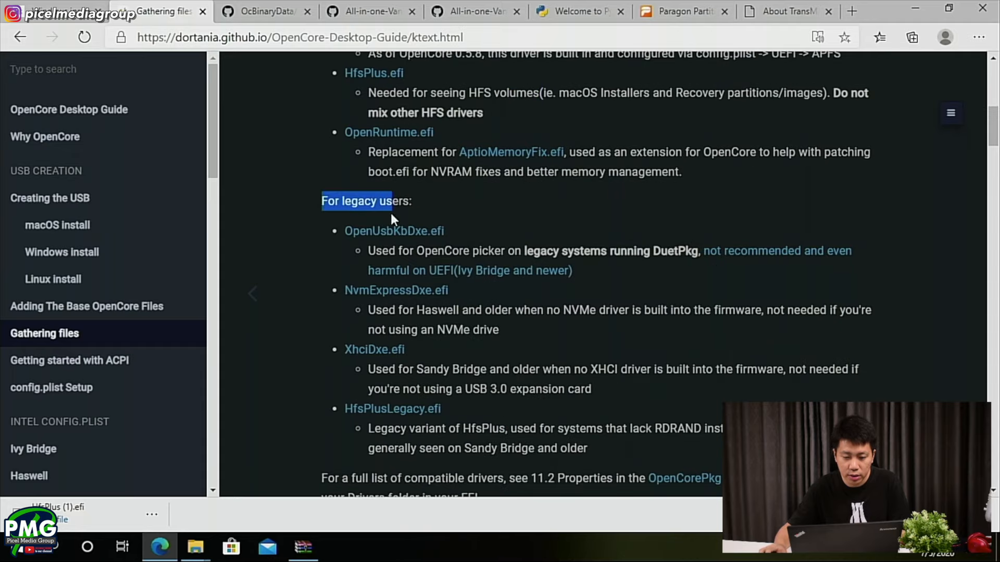
pyautogui.scroll(3, 389, 208)
pyautogui.scroll(-3, 361, 342)
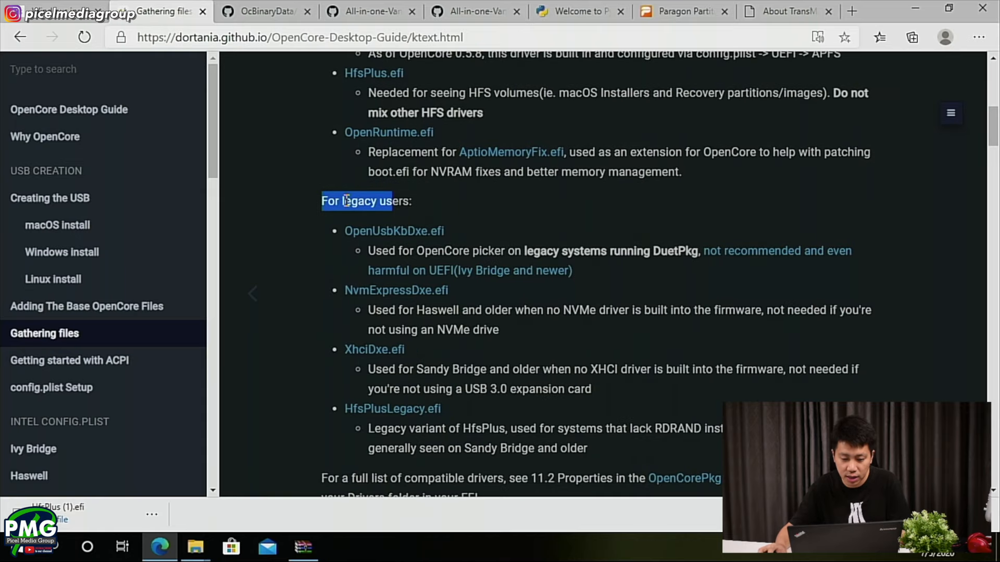
pyautogui.click(326, 193)
pyautogui.moveTo(327, 193); pyautogui.dragTo(413, 203)
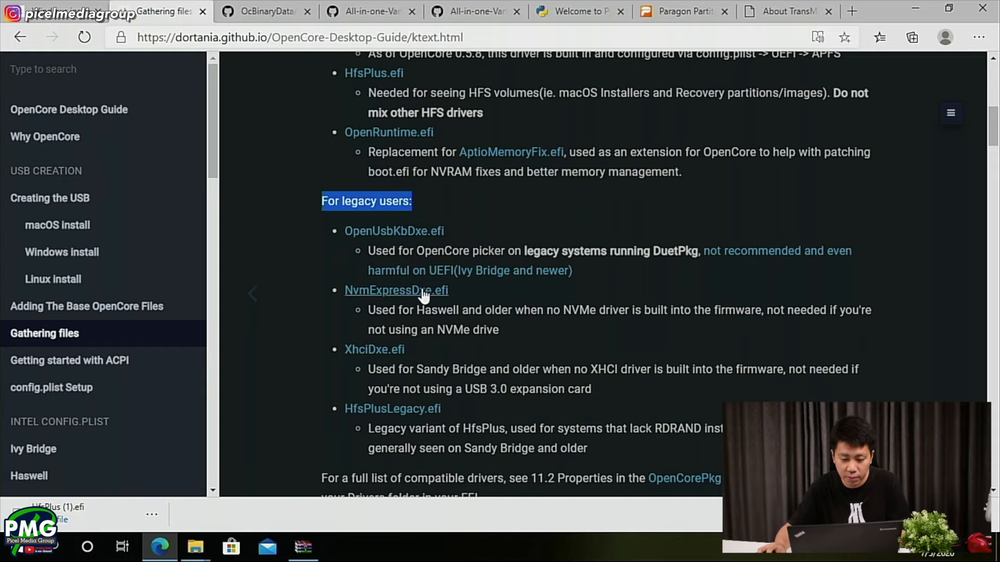
pyautogui.scroll(-4, 458, 324)
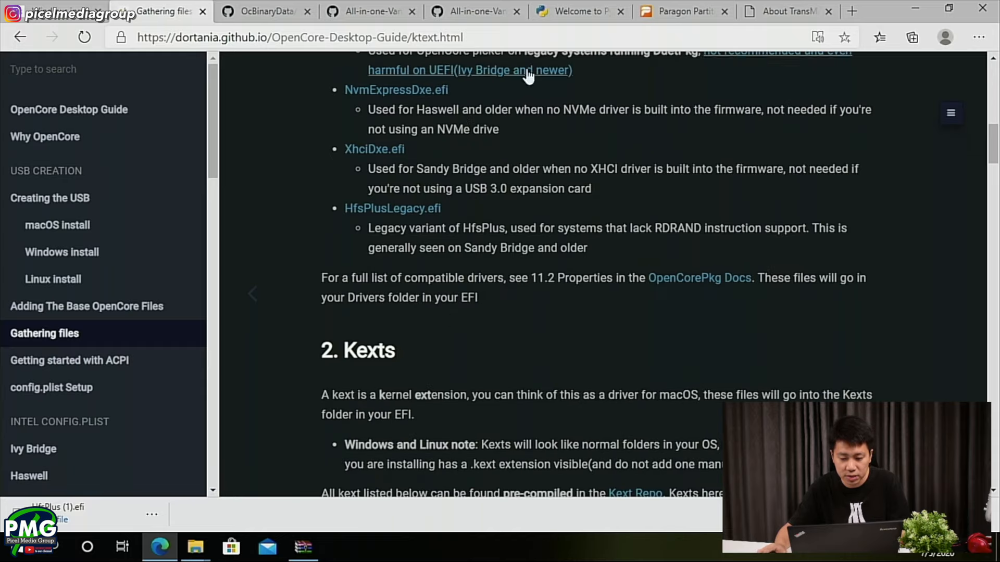
pyautogui.scroll(-5, 438, 262)
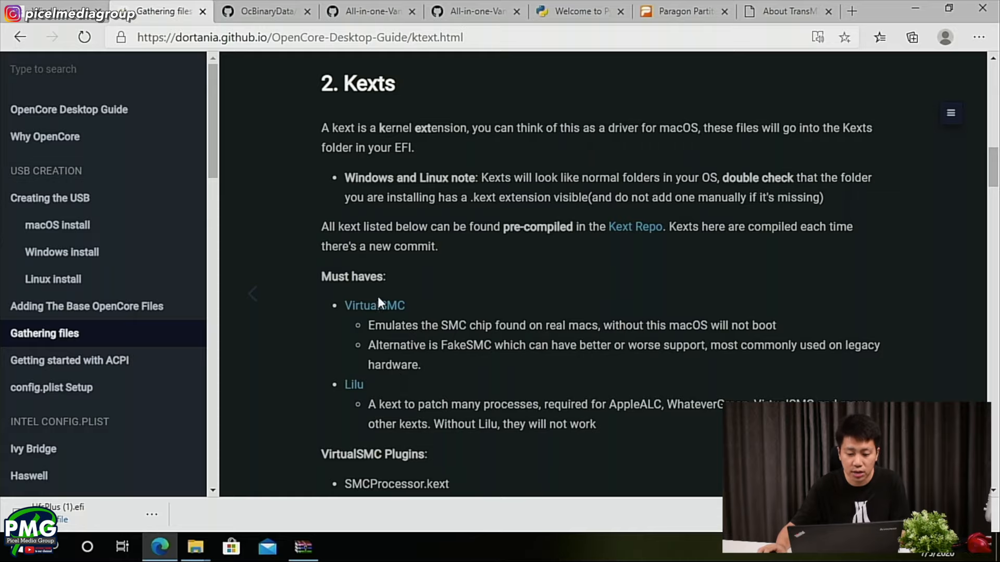
# - Open the Lilu releases page from the guide's must-have kexts and close the leftover browser tabs
pyautogui.scroll(1, 350, 377)
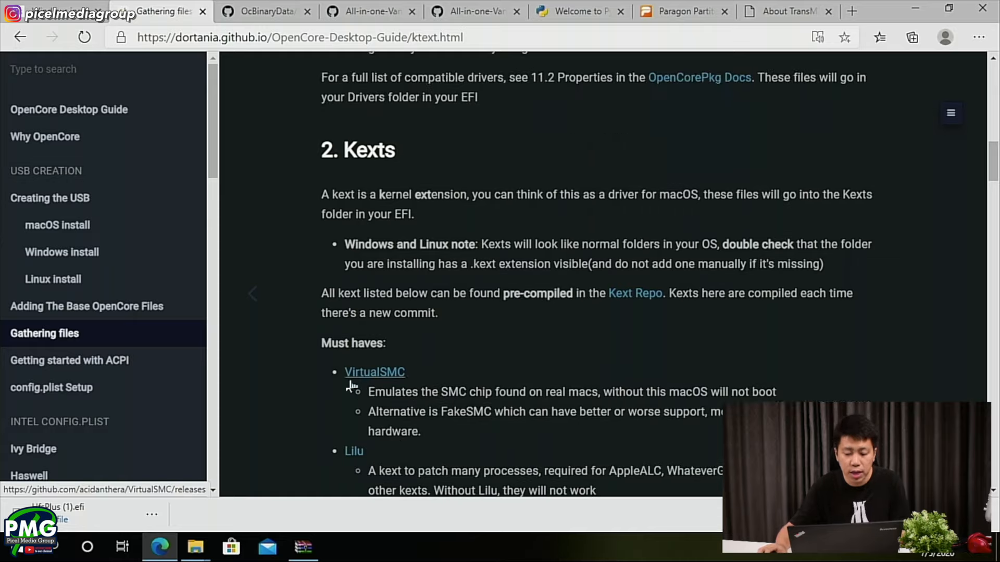
pyautogui.scroll(-2, 350, 377)
pyautogui.middleClick(358, 320)
pyautogui.scroll(1, 358, 319)
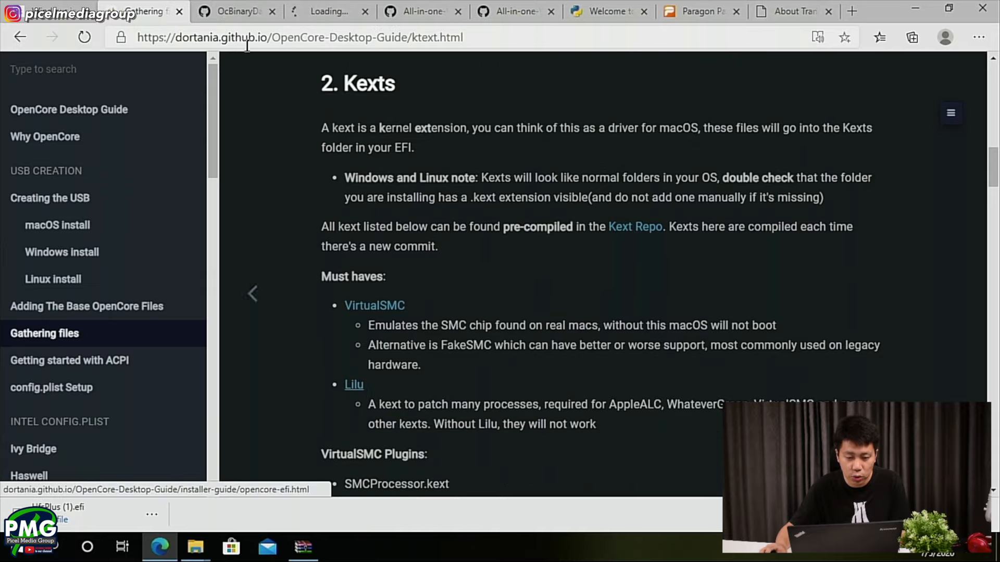
pyautogui.moveTo(295, 9); pyautogui.dragTo(235, 7)
pyautogui.rightClick(235, 7)
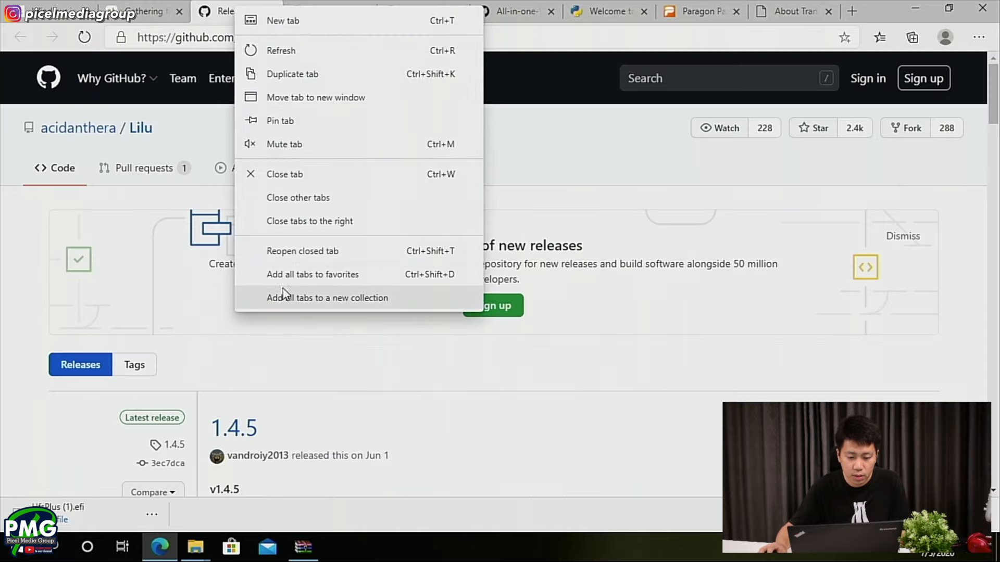
pyautogui.press('Escape')
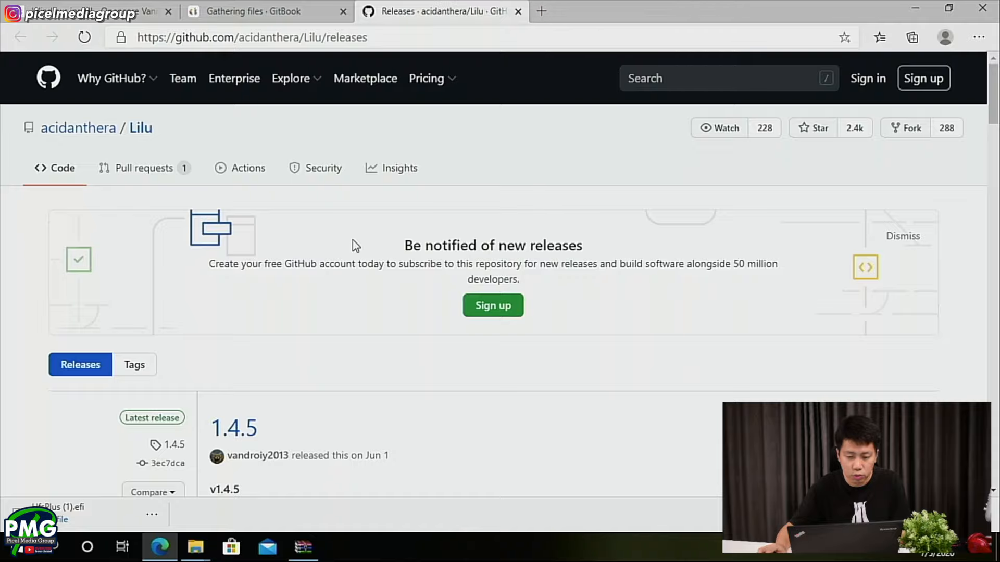
# - Download Lilu-1.4.5-RELEASE.zip from the Lilu releases and open the archive
pyautogui.scroll(-3, 352, 239)
pyautogui.scroll(2, 236, 308)
pyautogui.scroll(-5, 228, 366)
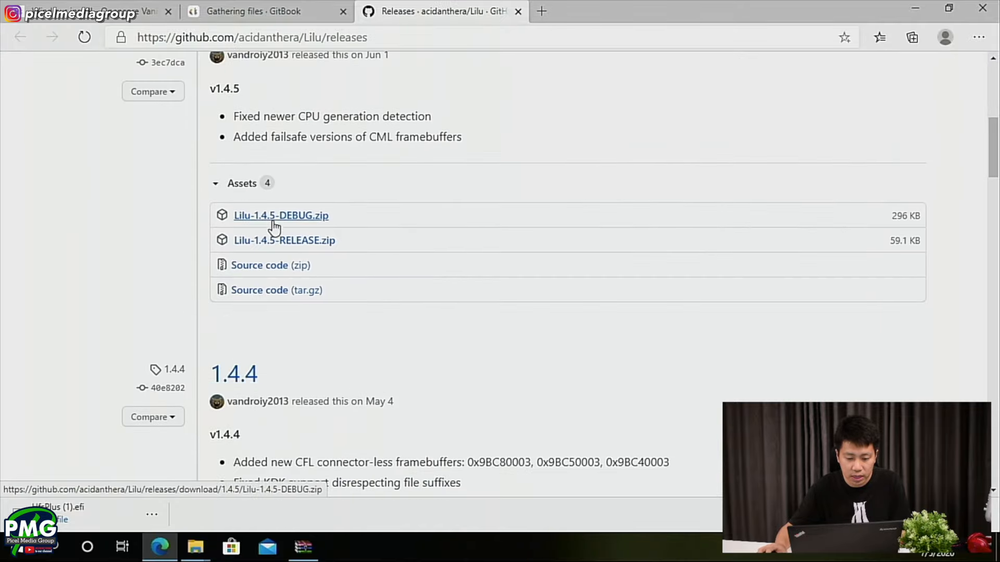
pyautogui.click(280, 245)
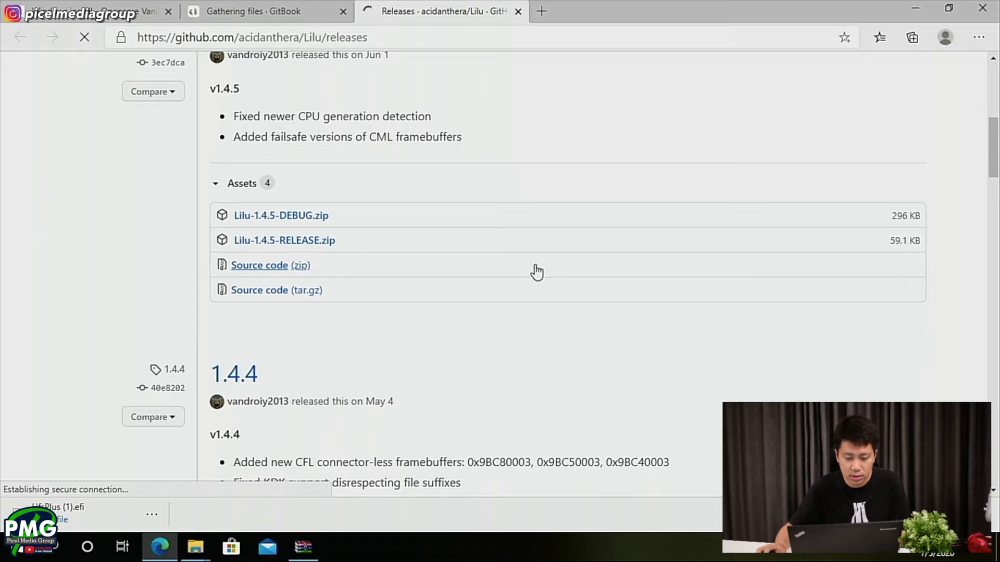
pyautogui.click(94, 517)
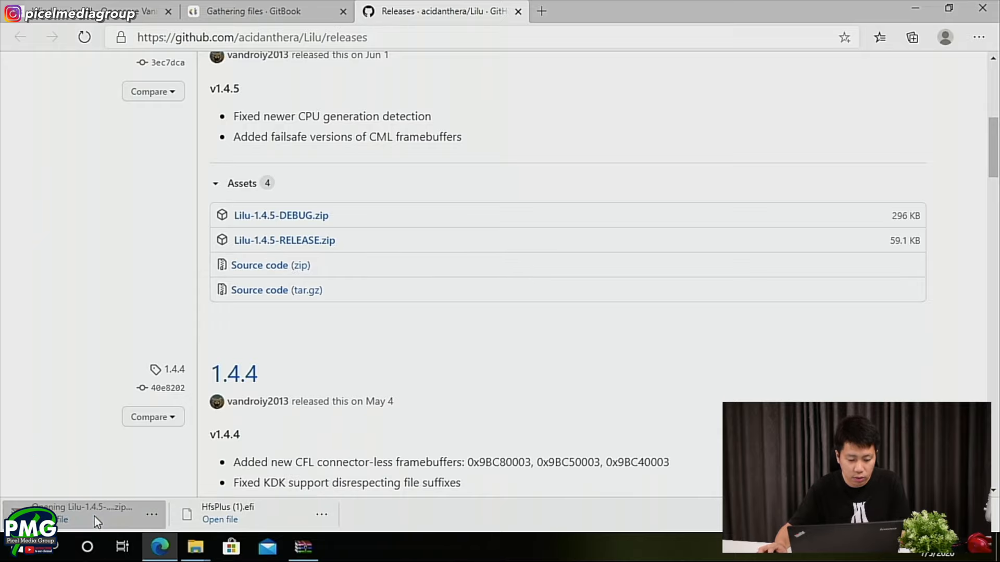
# - Copy only Lilu.kext from the archive into the BOOT drive's EFI/OC/Kexts folder, leaving out Lilu.kext.dSYM, and close the archive
pyautogui.click(206, 552)
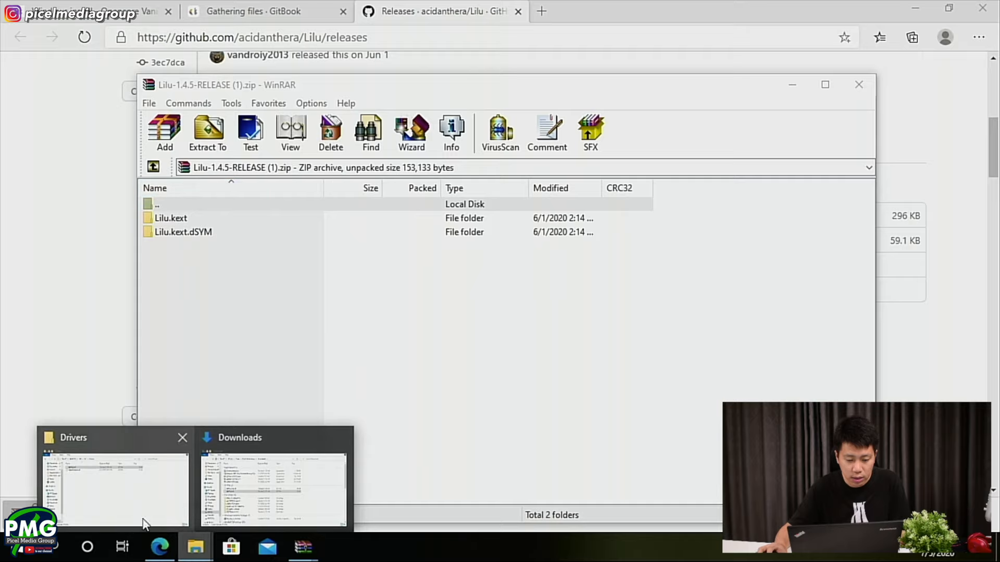
pyautogui.click(92, 492)
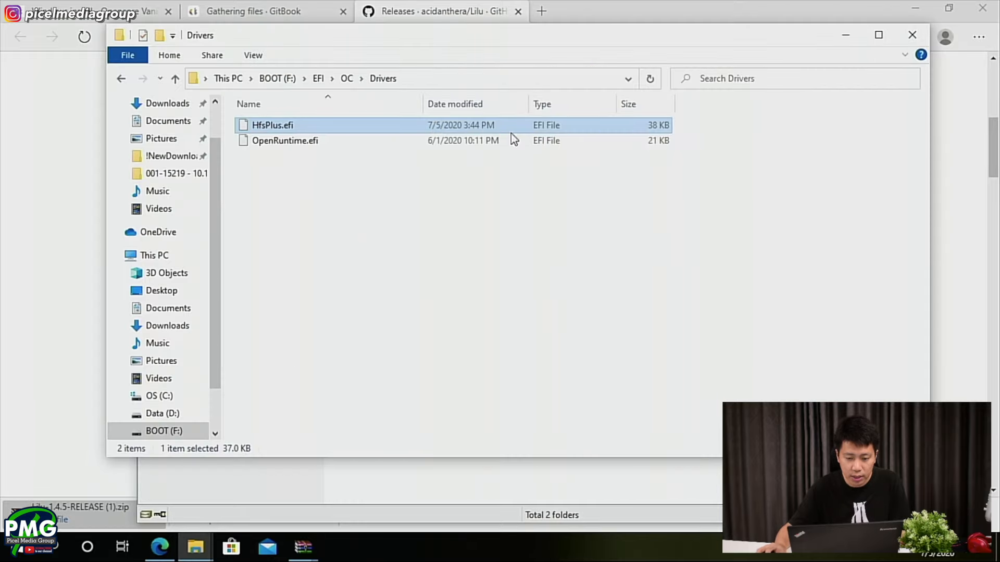
pyautogui.click(346, 78)
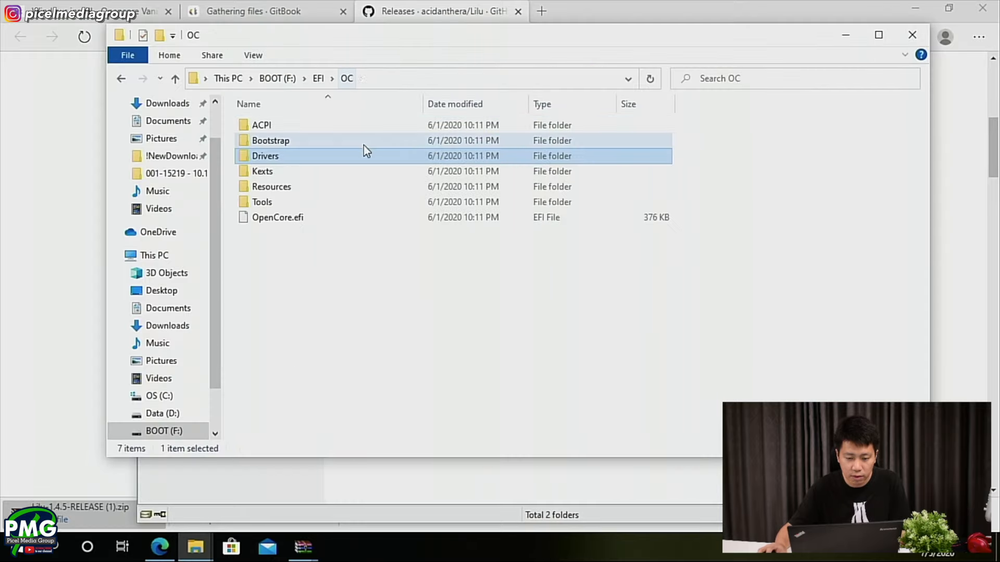
pyautogui.doubleClick(259, 173)
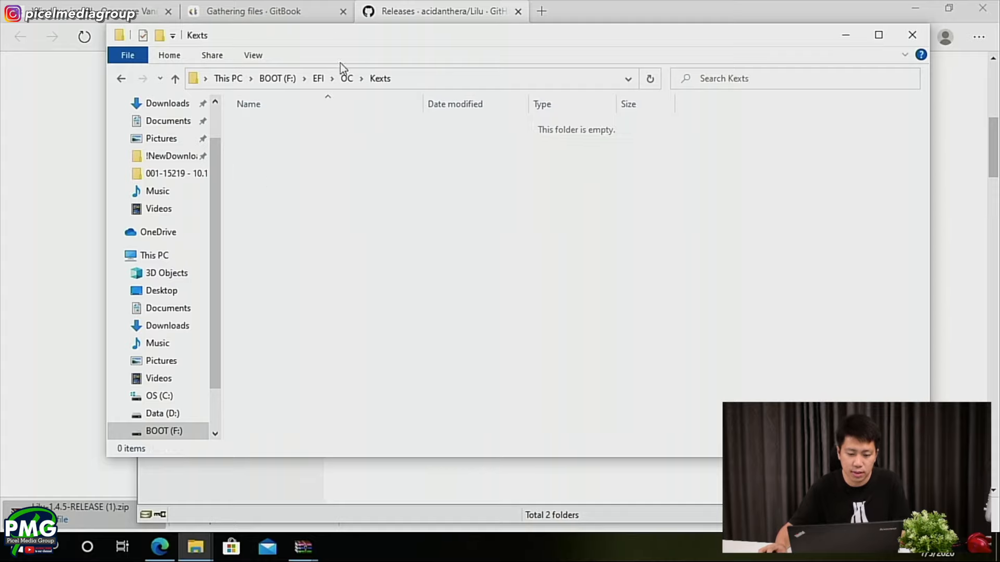
pyautogui.moveTo(336, 42); pyautogui.dragTo(530, 224)
pyautogui.moveTo(167, 216); pyautogui.dragTo(585, 330)
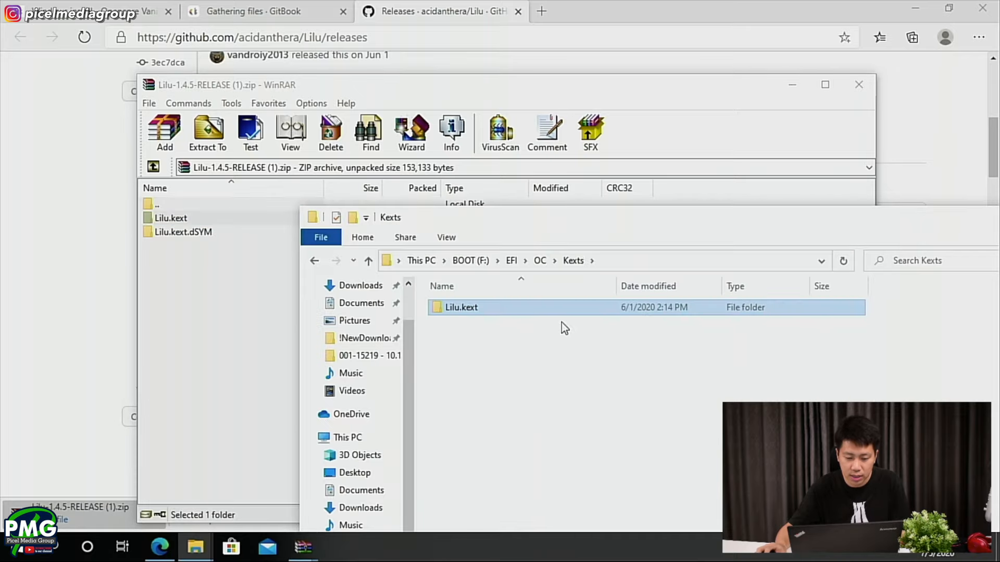
pyautogui.click(157, 232)
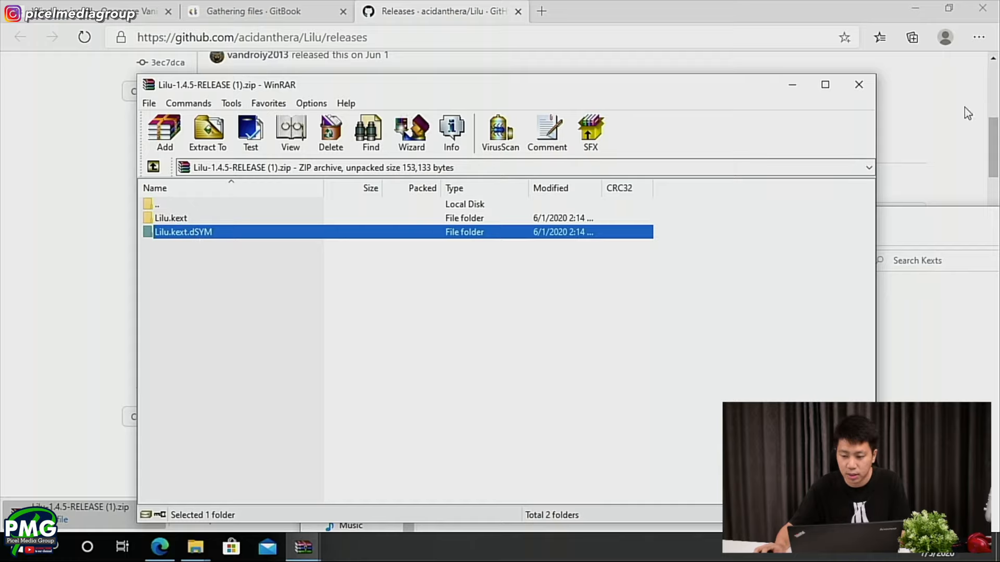
pyautogui.click(859, 86)
# - Open the VirtualSMC releases page from the guide's must-have kexts and close the Lilu releases page
pyautogui.click(253, 11)
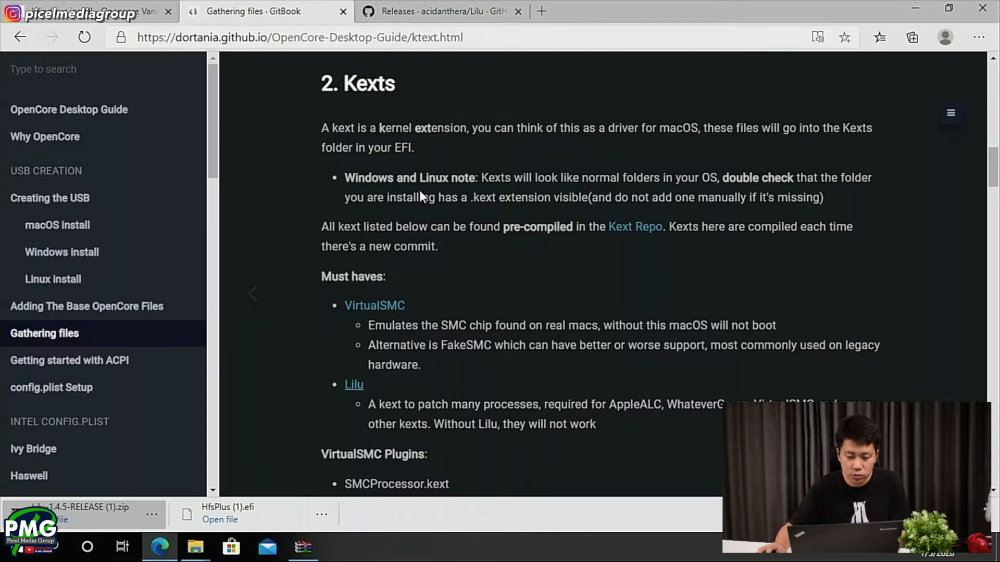
pyautogui.scroll(-2, 407, 307)
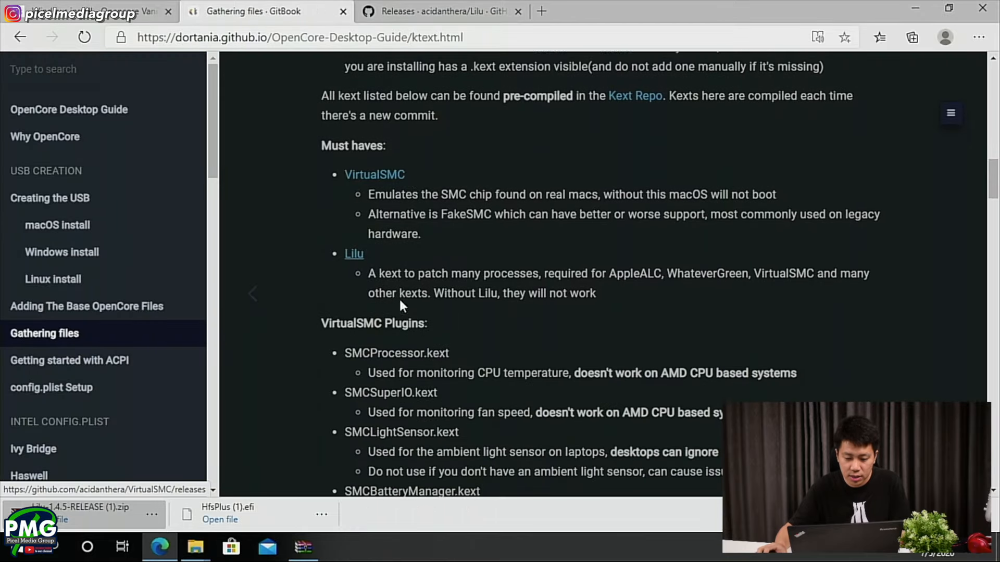
pyautogui.middleClick(380, 174)
pyautogui.scroll(1, 380, 174)
pyautogui.click(536, 10)
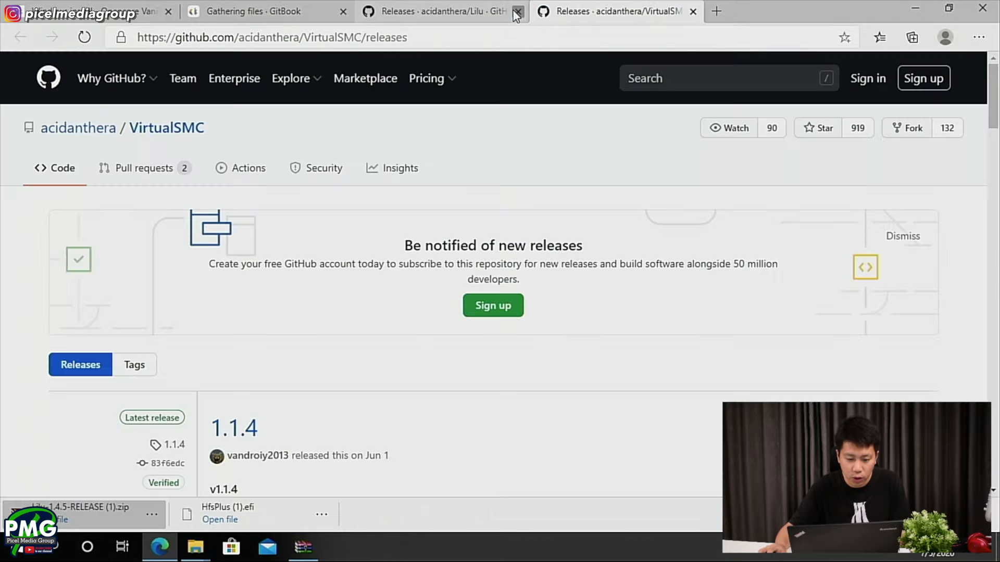
pyautogui.click(518, 11)
# - Download VirtualSMC-1.1.4-RELEASE.zip from the VirtualSMC releases and open the archive
pyautogui.scroll(-4, 408, 301)
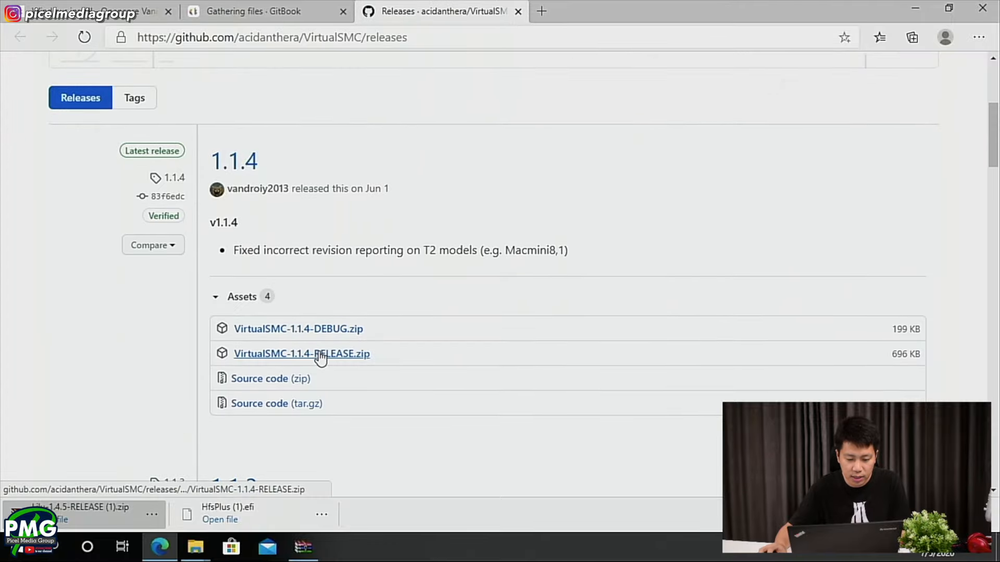
pyautogui.click(320, 358)
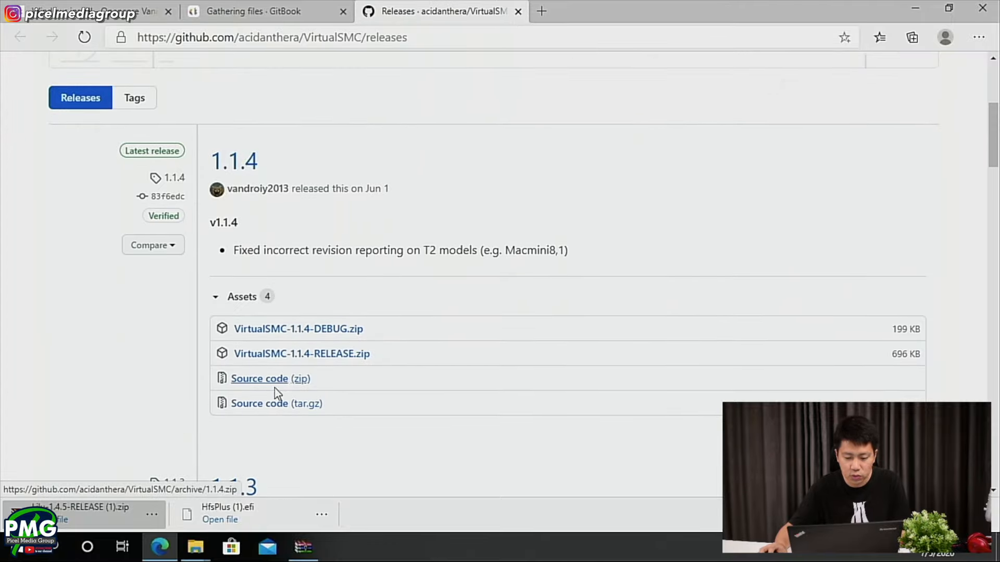
pyautogui.click(286, 9)
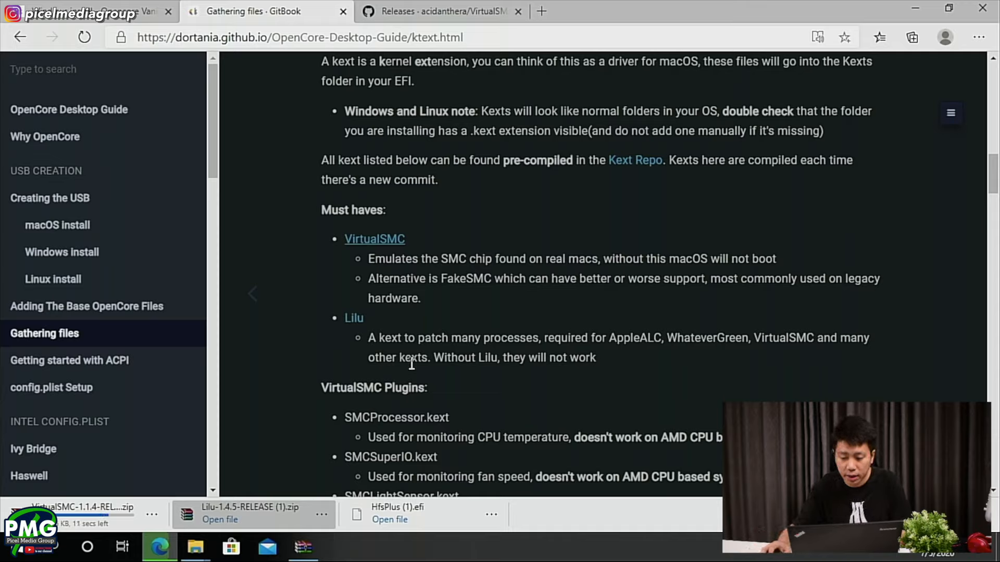
pyautogui.click(98, 521)
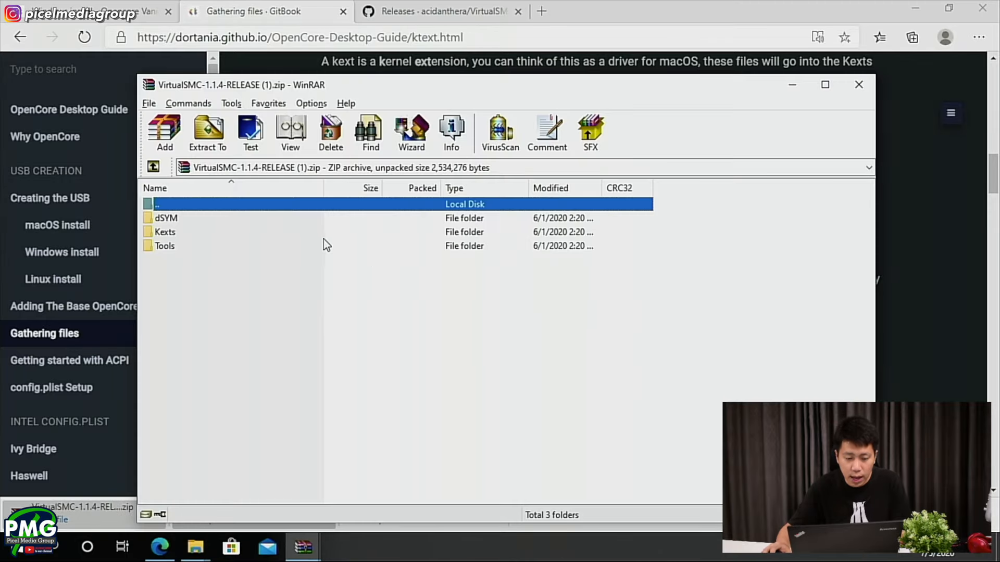
# - Read the guide's VirtualSMC Plugins list, including the SMCProcessor.kext note about AMD CPU based systems
pyautogui.scroll(-3, 411, 297)
pyautogui.scroll(-1, 411, 298)
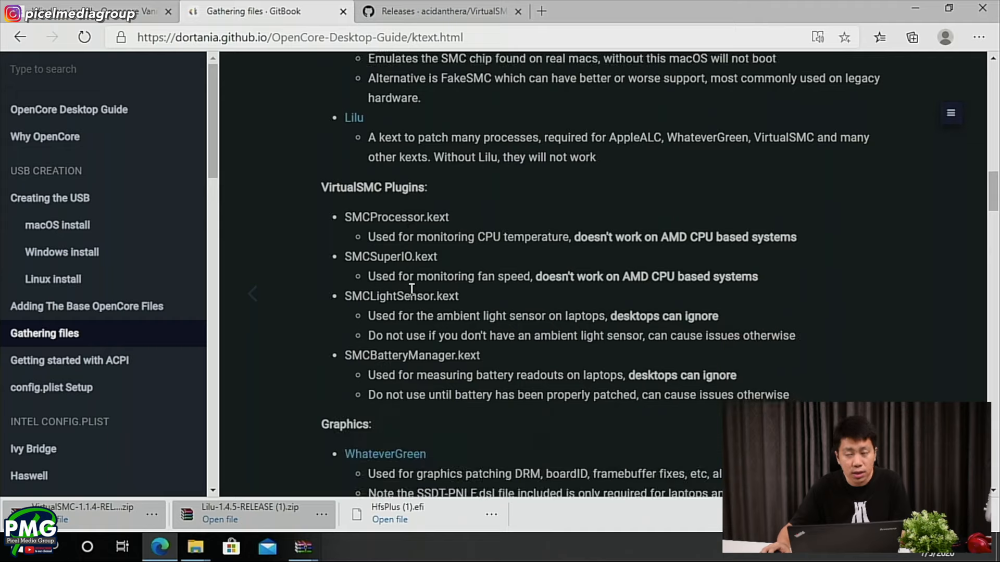
pyautogui.moveTo(345, 219); pyautogui.dragTo(422, 219)
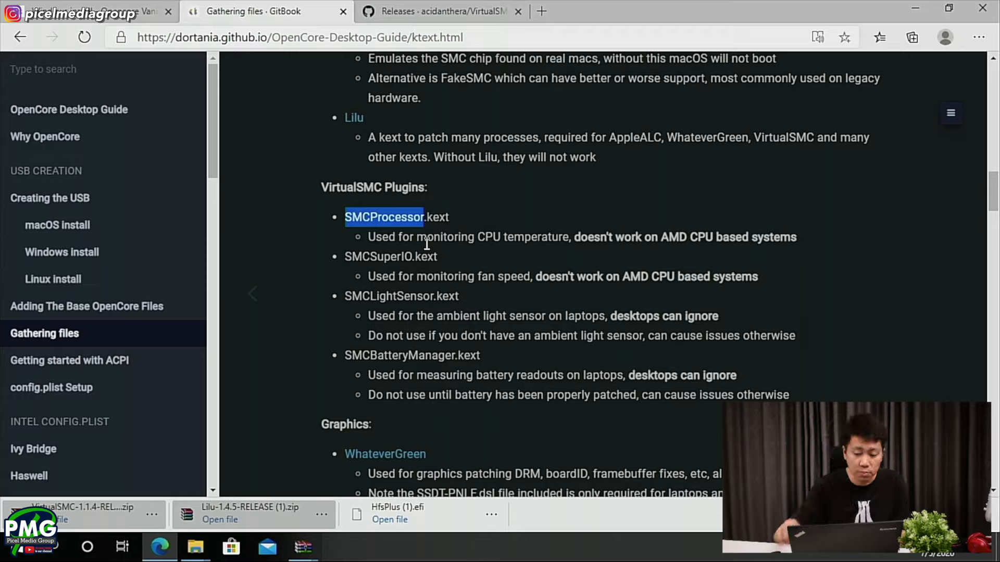
pyautogui.moveTo(572, 239); pyautogui.dragTo(798, 237)
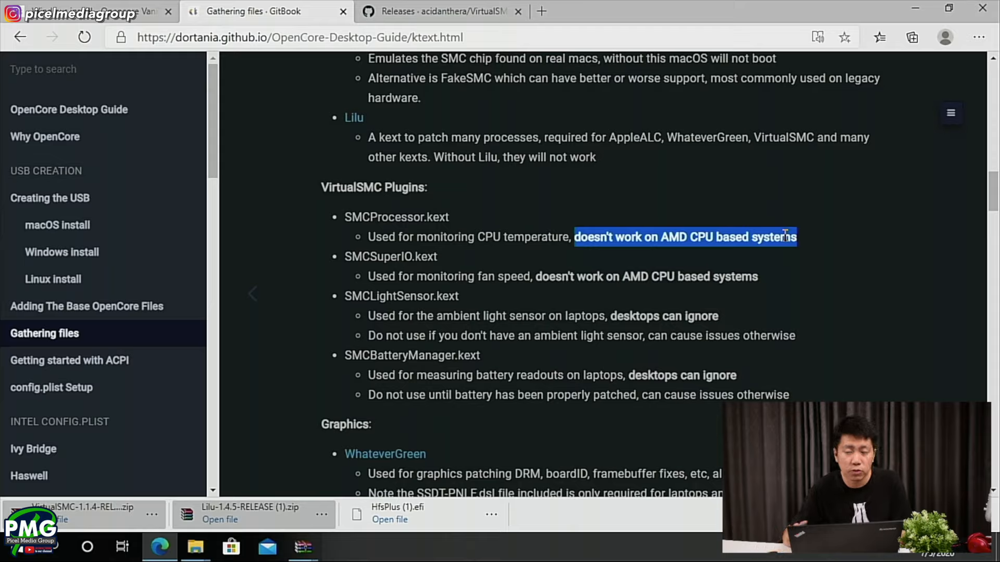
# - Copy SMCProcessor.kext from the VirtualSMC archive's Kexts folder into the BOOT drive's EFI/OC/Kexts folder
pyautogui.click(83, 507)
pyautogui.doubleClick(208, 233)
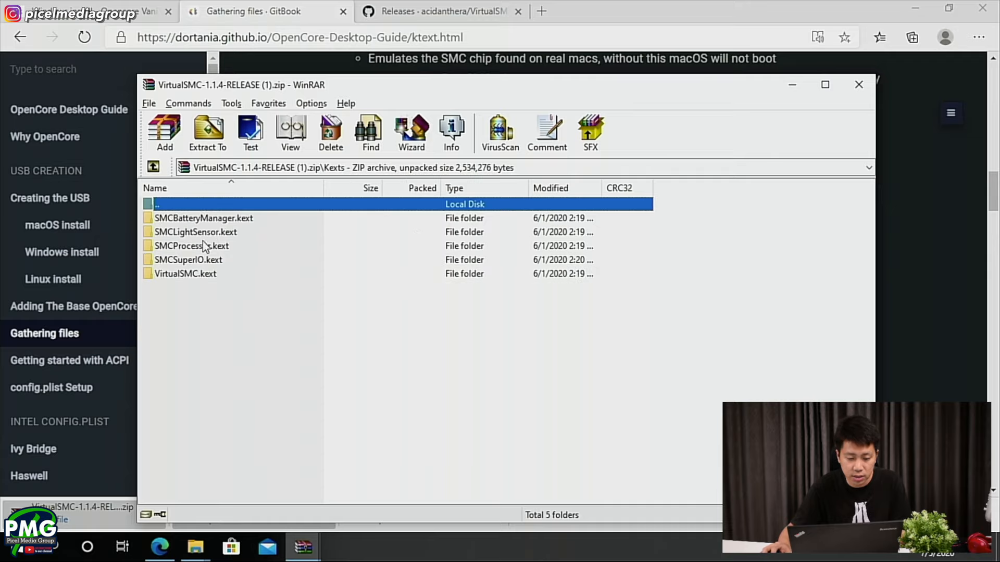
pyautogui.doubleClick(201, 206)
pyautogui.doubleClick(164, 232)
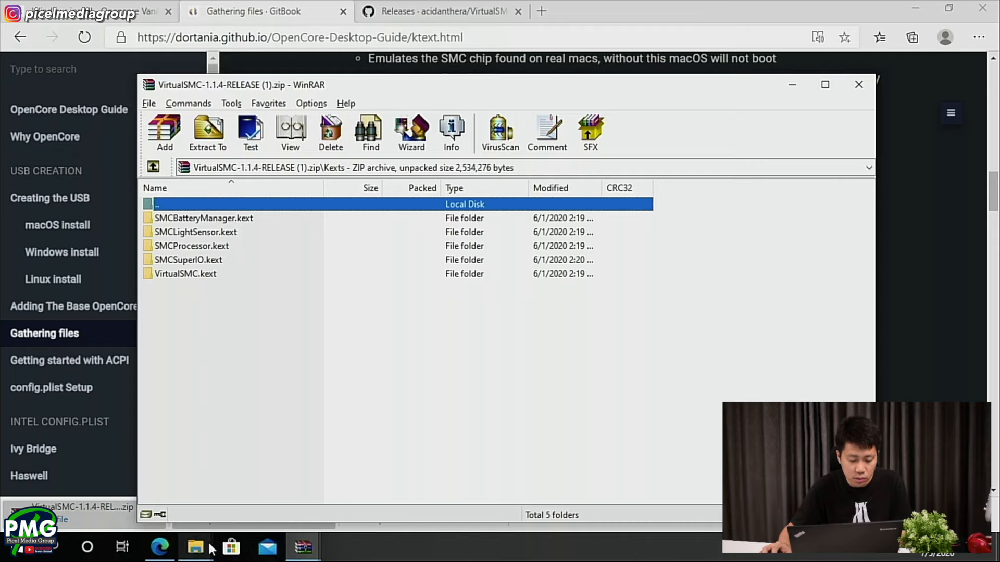
pyautogui.moveTo(195, 546)
pyautogui.click(271, 478)
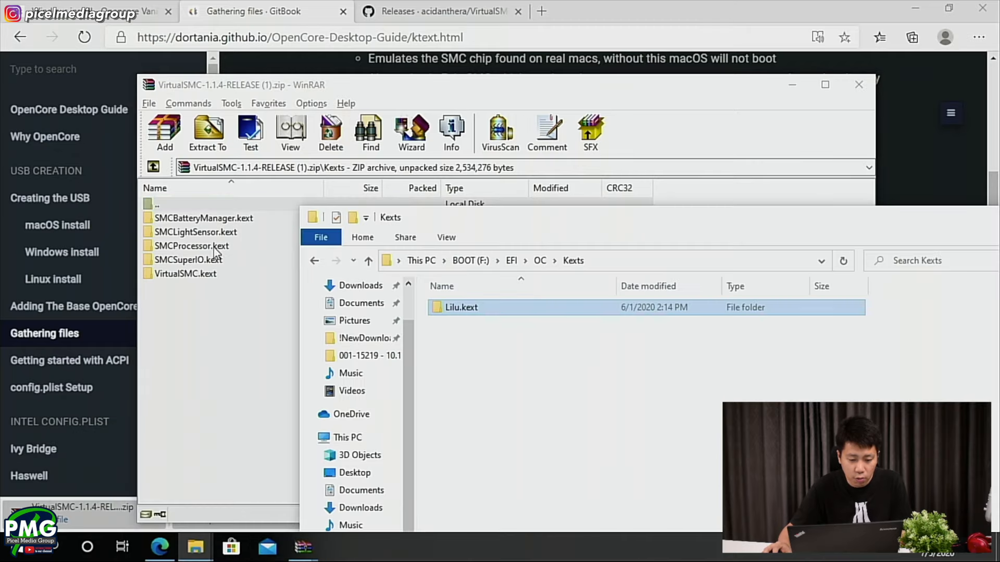
pyautogui.click(260, 278)
pyautogui.click(904, 229)
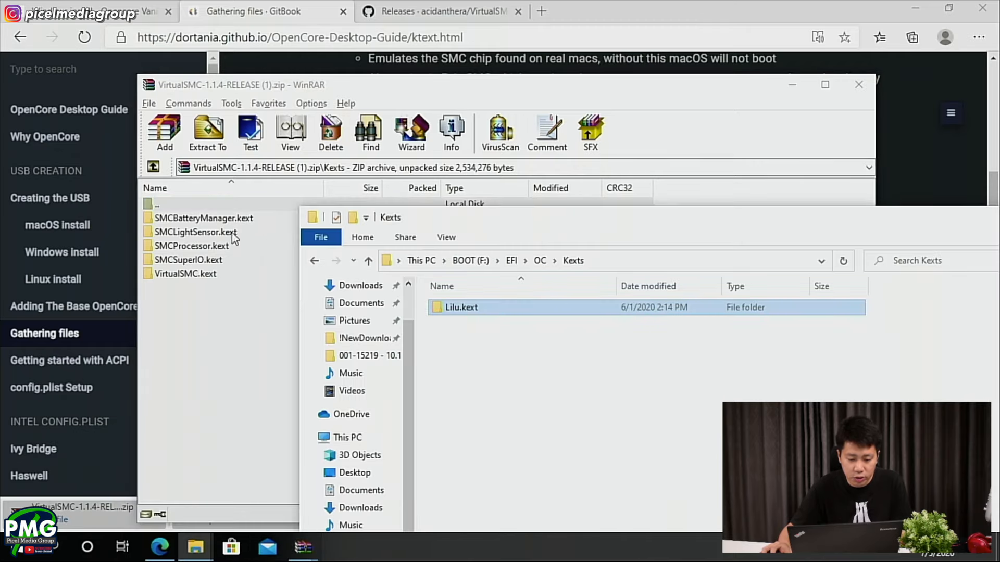
pyautogui.click(171, 249)
pyautogui.moveTo(171, 249); pyautogui.dragTo(929, 377)
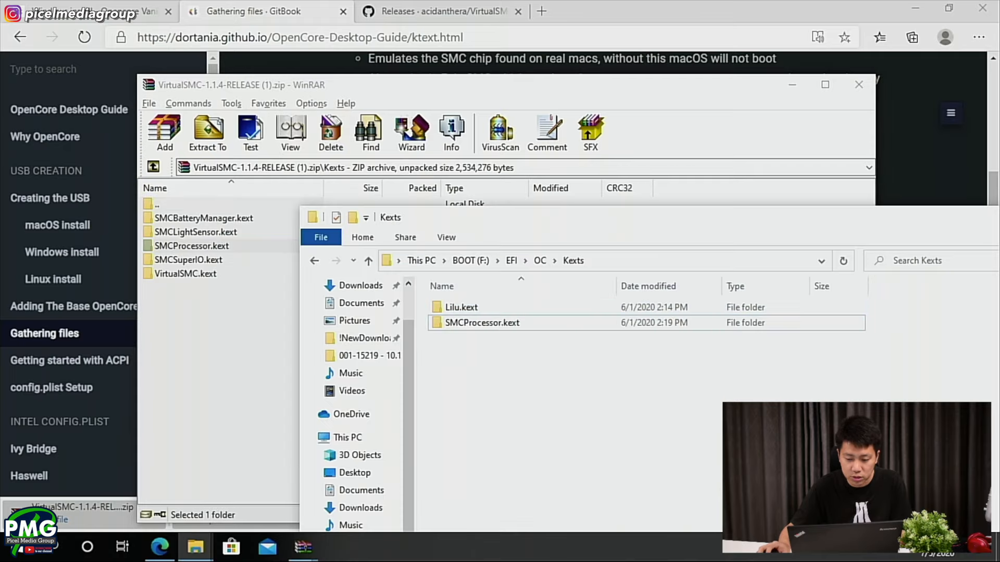
# - Check the guide's SMCSuperIO.kext note and copy SMCSuperIO.kext and VirtualSMC.kext from the archive into the BOOT drive's EFI/OC/Kexts folder
pyautogui.click(657, 7)
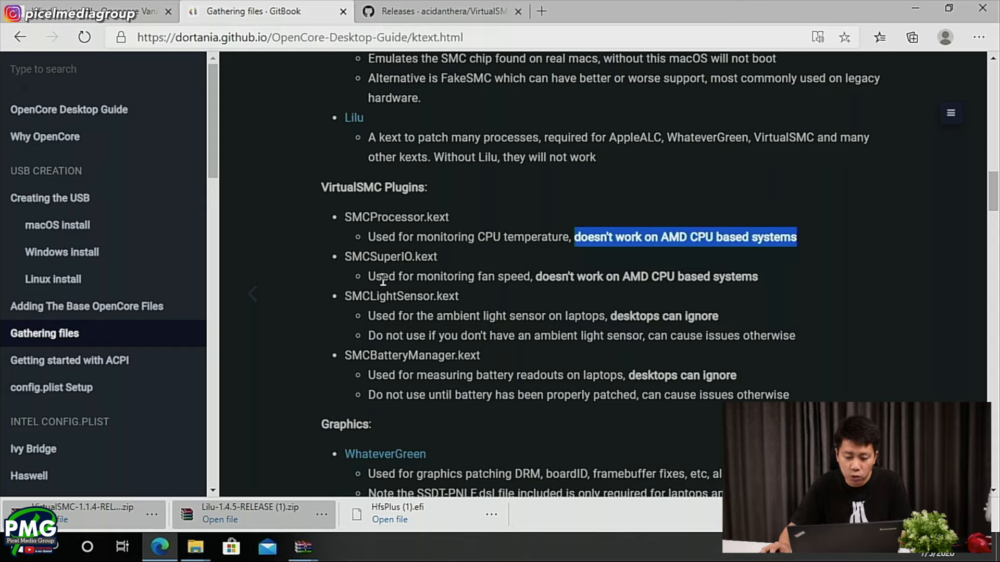
pyautogui.moveTo(368, 276); pyautogui.dragTo(531, 274)
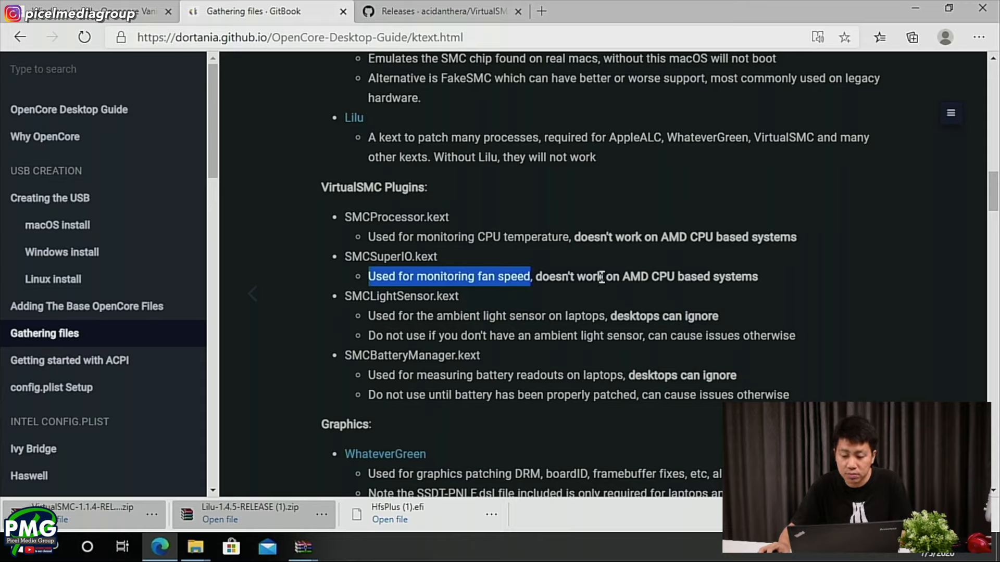
pyautogui.click(196, 547)
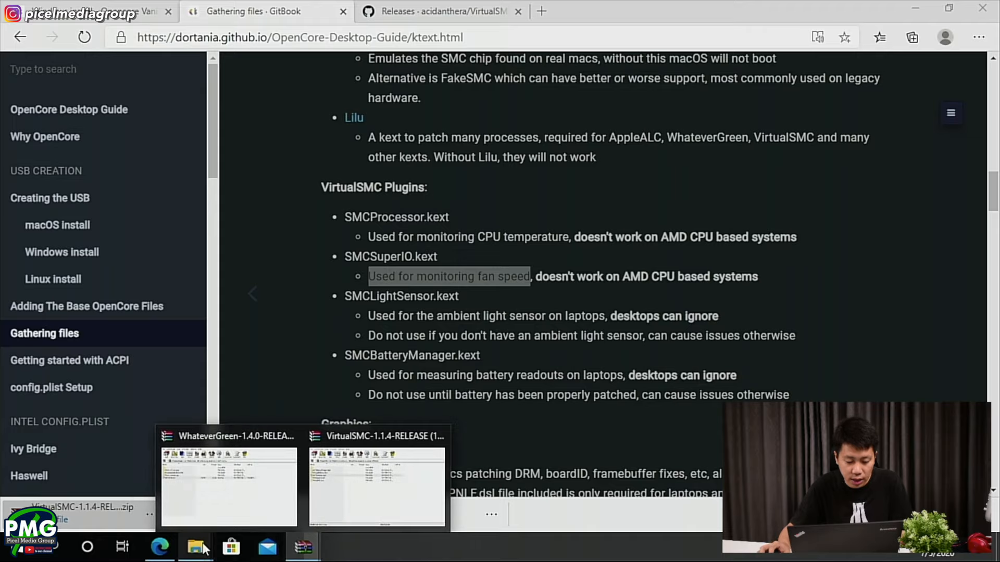
pyautogui.click(138, 486)
pyautogui.moveTo(302, 546)
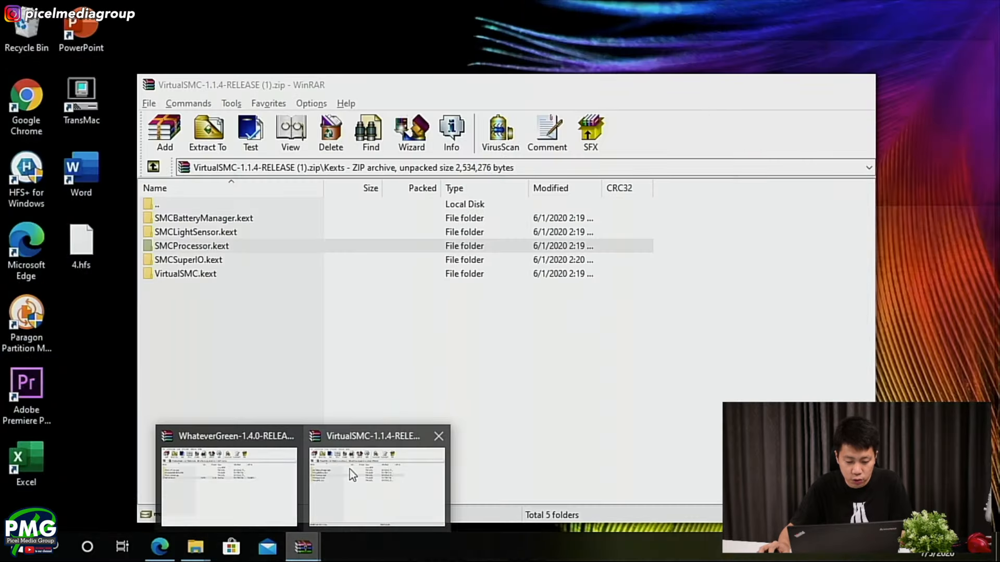
pyautogui.click(349, 469)
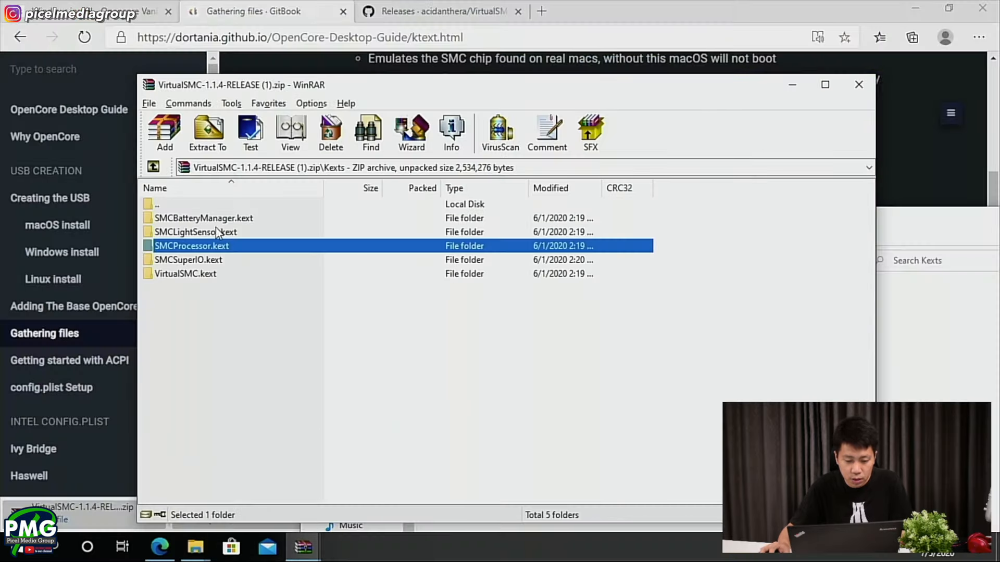
pyautogui.doubleClick(188, 260)
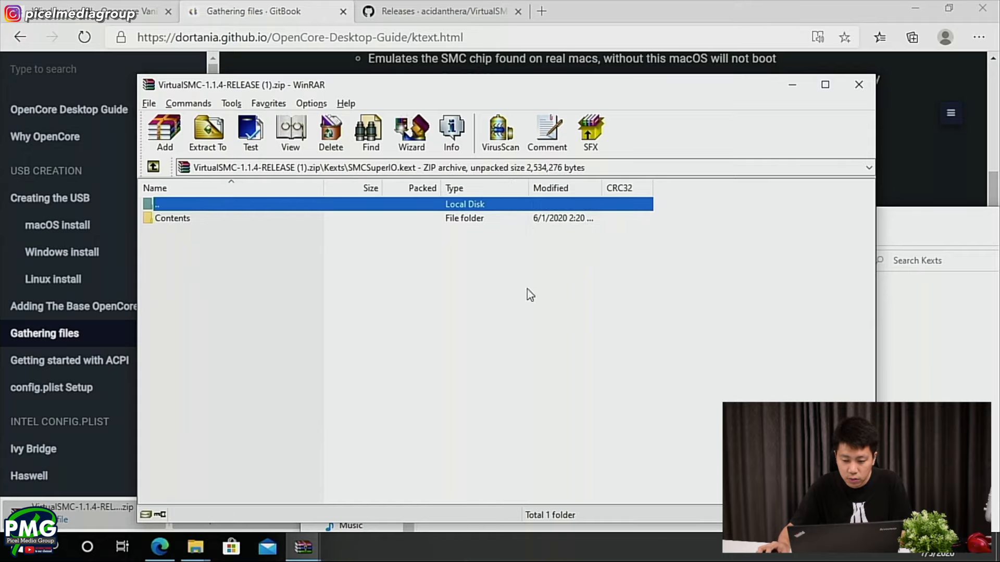
pyautogui.doubleClick(175, 207)
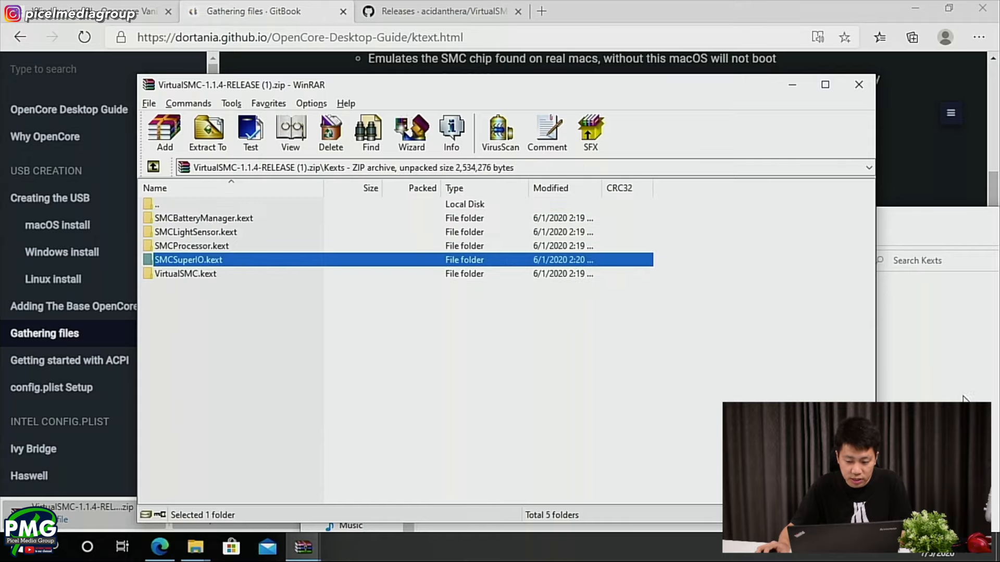
pyautogui.moveTo(964, 398); pyautogui.dragTo(961, 386)
pyautogui.click(196, 275)
pyautogui.moveTo(173, 281); pyautogui.dragTo(970, 379)
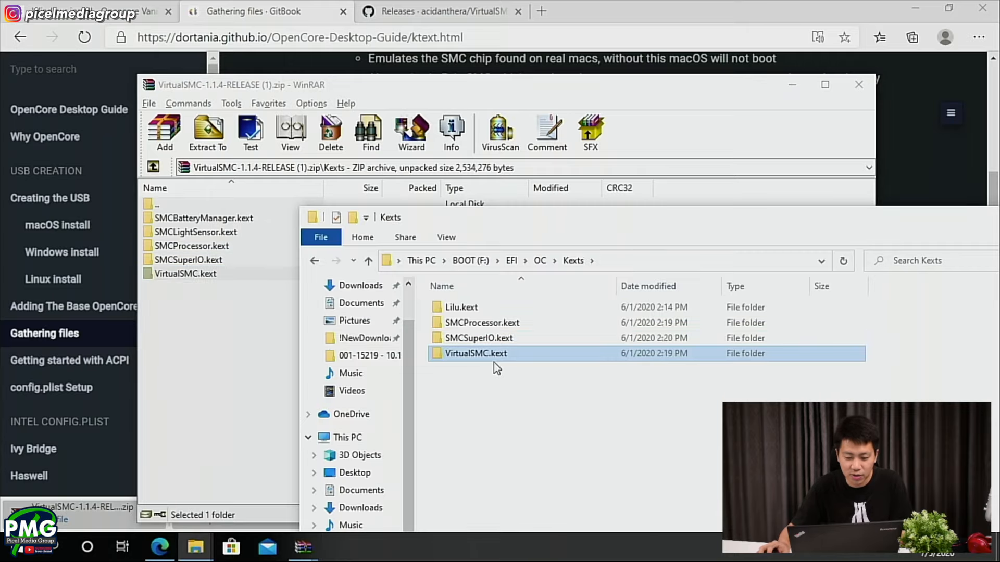
# - Check the guide's SMCBatteryManager.kext note, copy that kext into the BOOT drive's EFI/OC/Kexts folder, and close the VirtualSMC archive
pyautogui.click(239, 7)
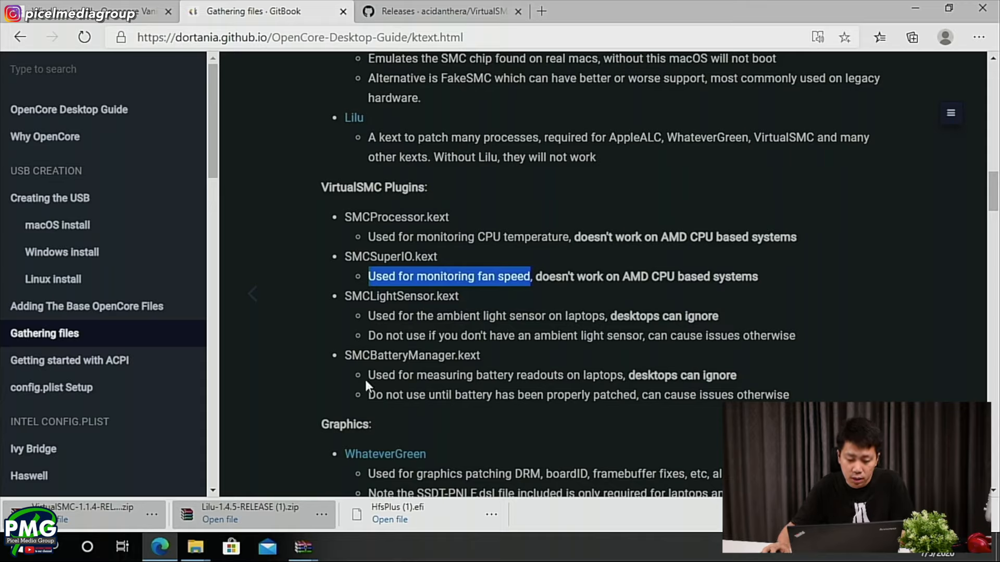
pyautogui.click(350, 354)
pyautogui.moveTo(350, 352); pyautogui.dragTo(454, 358)
pyautogui.moveTo(370, 375); pyautogui.dragTo(535, 376)
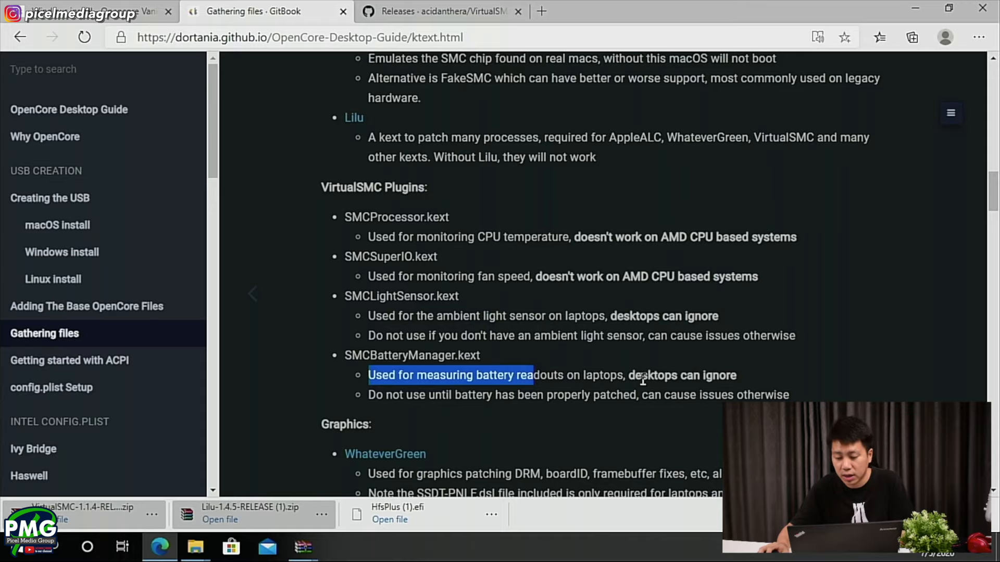
pyautogui.click(592, 373)
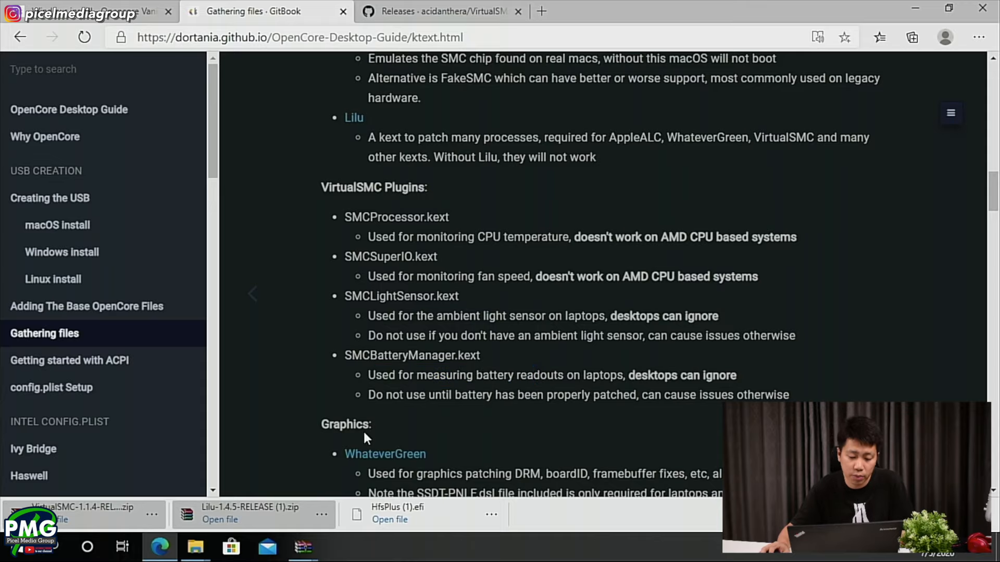
pyautogui.hotkey('alt', 'Tab')
pyautogui.click(300, 545)
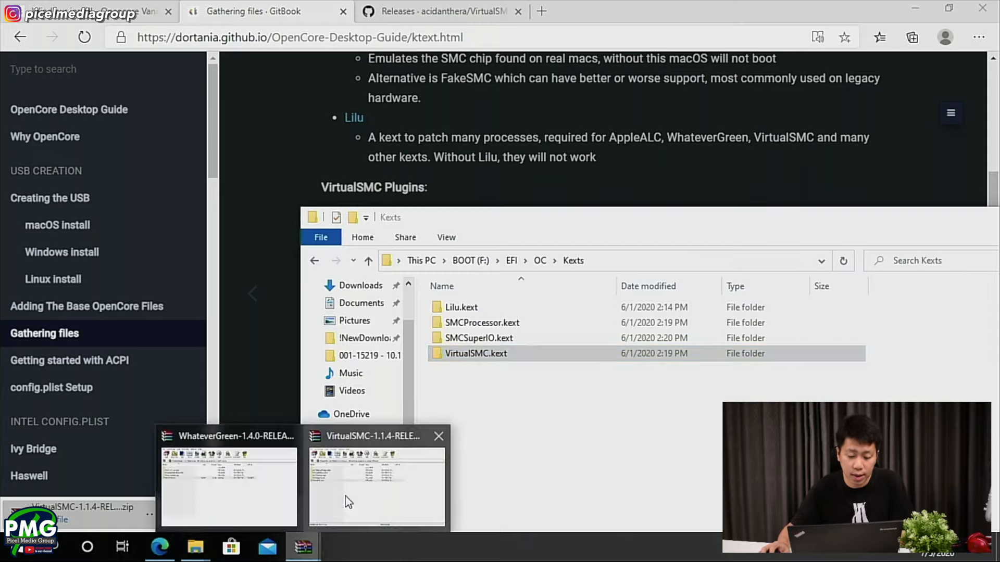
pyautogui.click(366, 476)
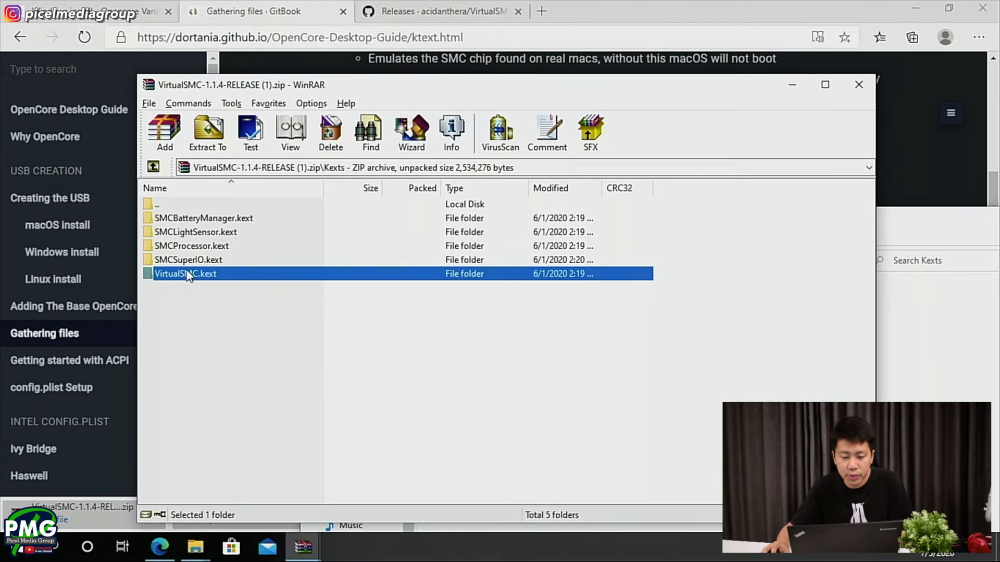
pyautogui.moveTo(199, 221); pyautogui.dragTo(932, 390)
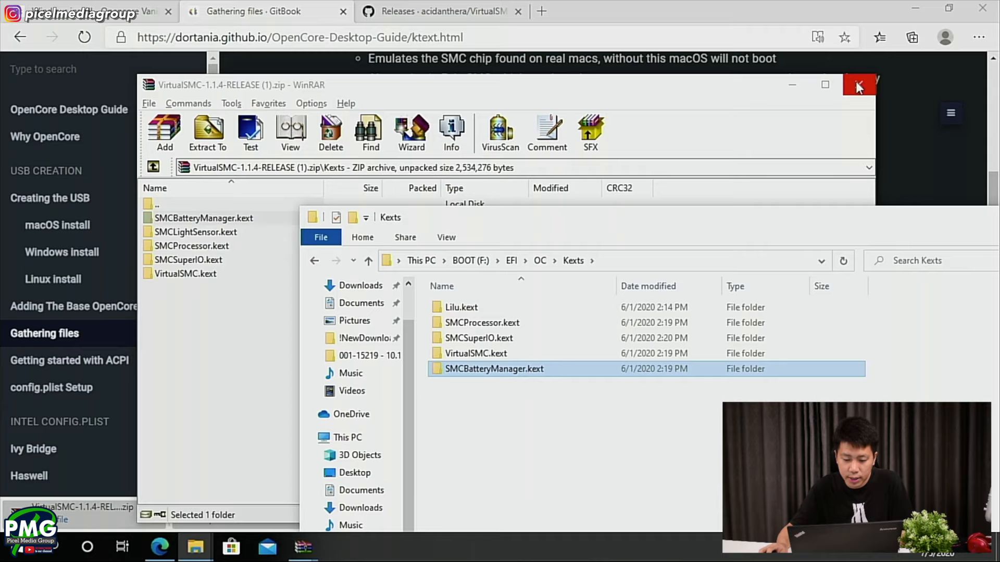
pyautogui.click(838, 94)
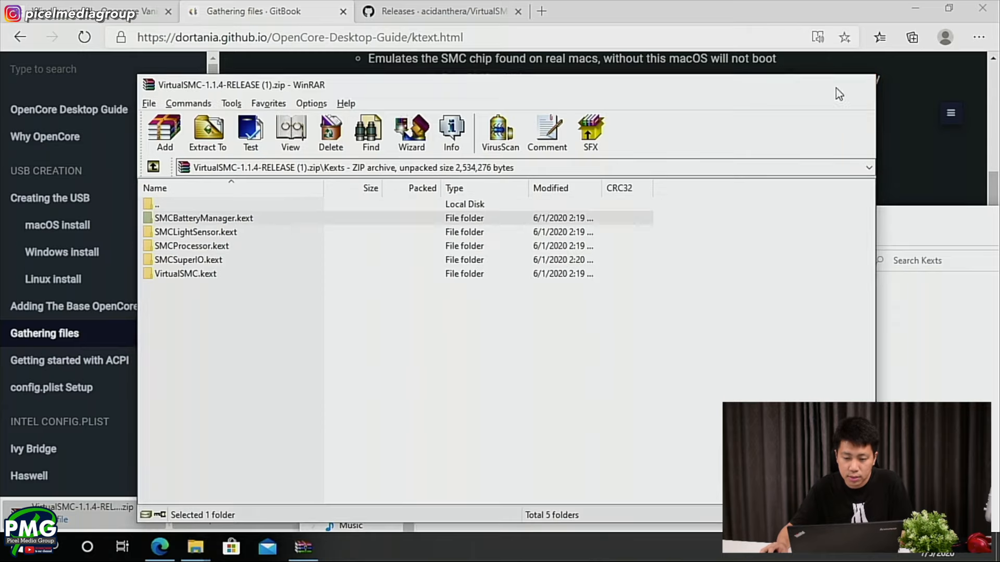
# - Open the WhateverGreen releases page from the guide's Graphics section and close the VirtualSMC releases page
pyautogui.click(616, 8)
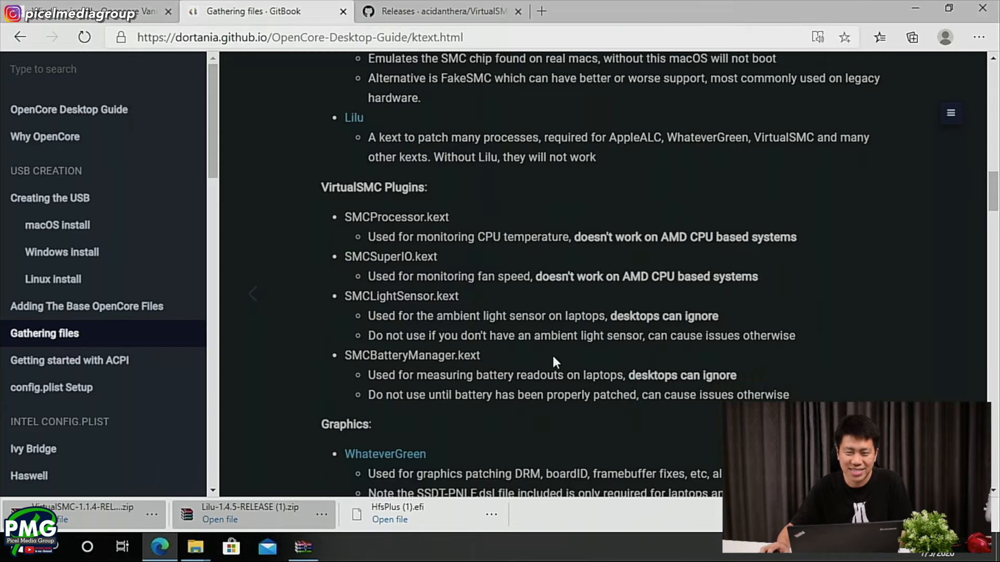
pyautogui.scroll(-2, 557, 373)
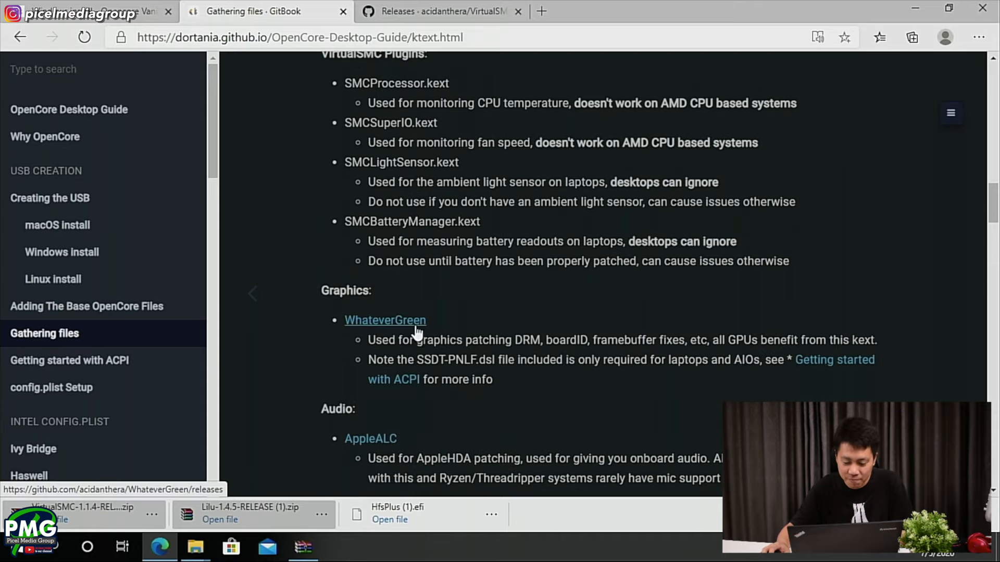
pyautogui.scroll(-2, 416, 328)
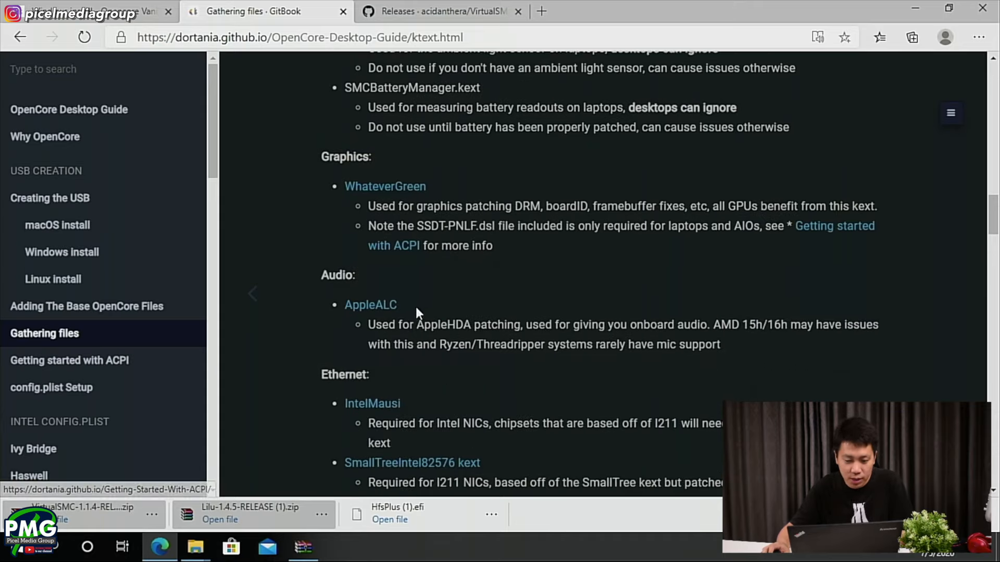
pyautogui.middleClick(382, 191)
pyautogui.scroll(1, 381, 192)
pyautogui.click(500, 7)
pyautogui.click(518, 12)
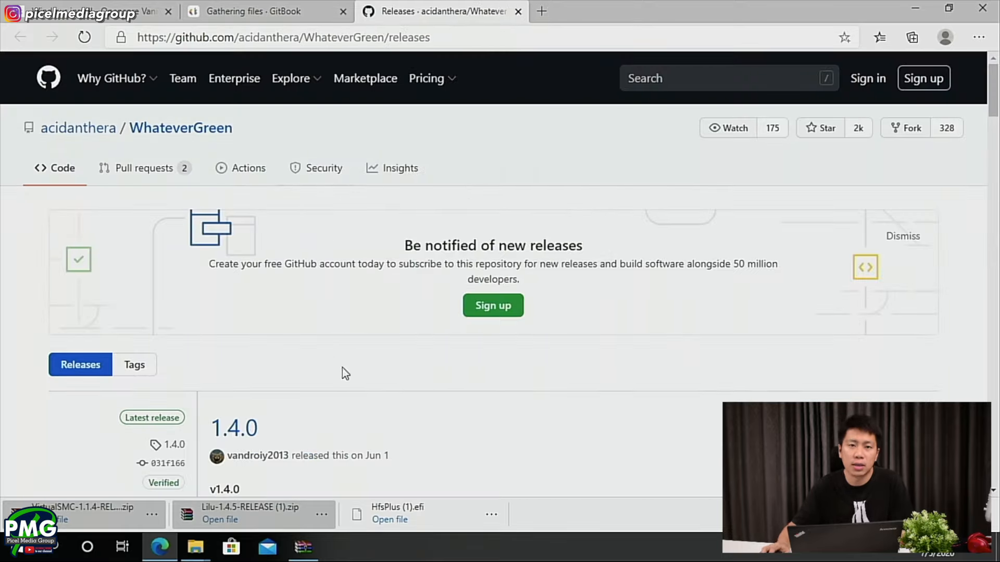
# - Download WhateverGreen-1.4.0-RELEASE.zip from the 1.4.0 release assets and open the archive
pyautogui.scroll(-2, 377, 368)
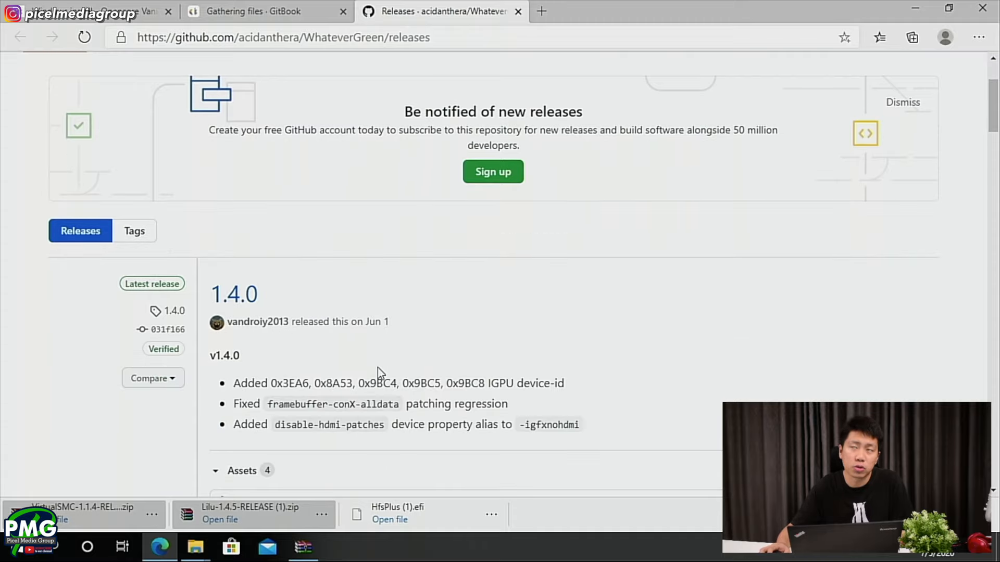
pyautogui.scroll(-2, 378, 370)
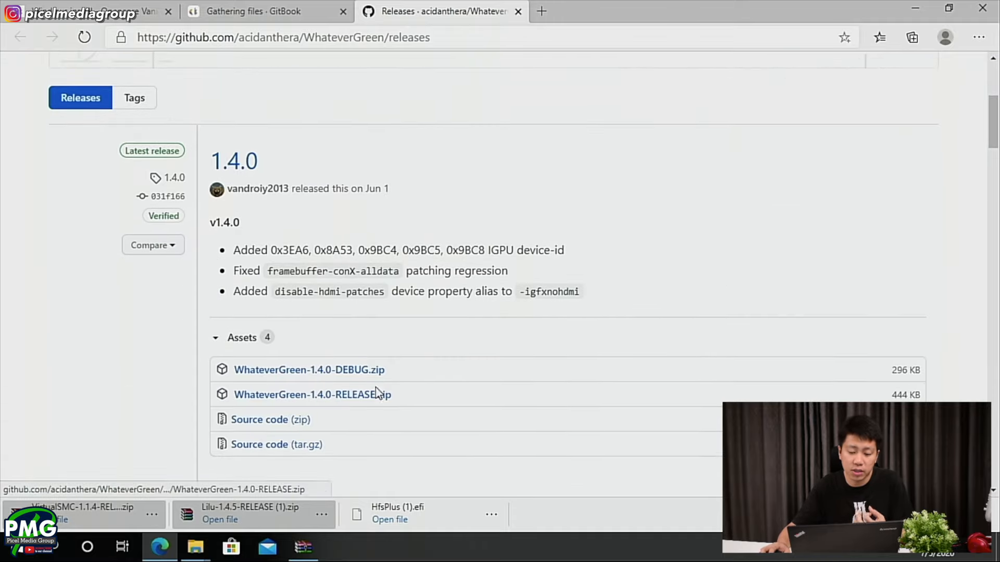
pyautogui.click(375, 401)
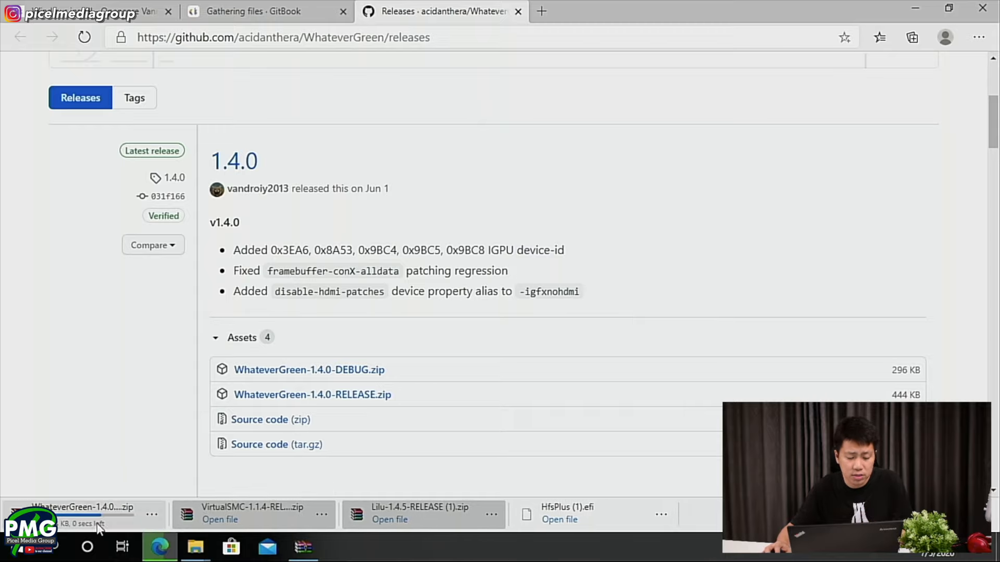
pyautogui.click(95, 520)
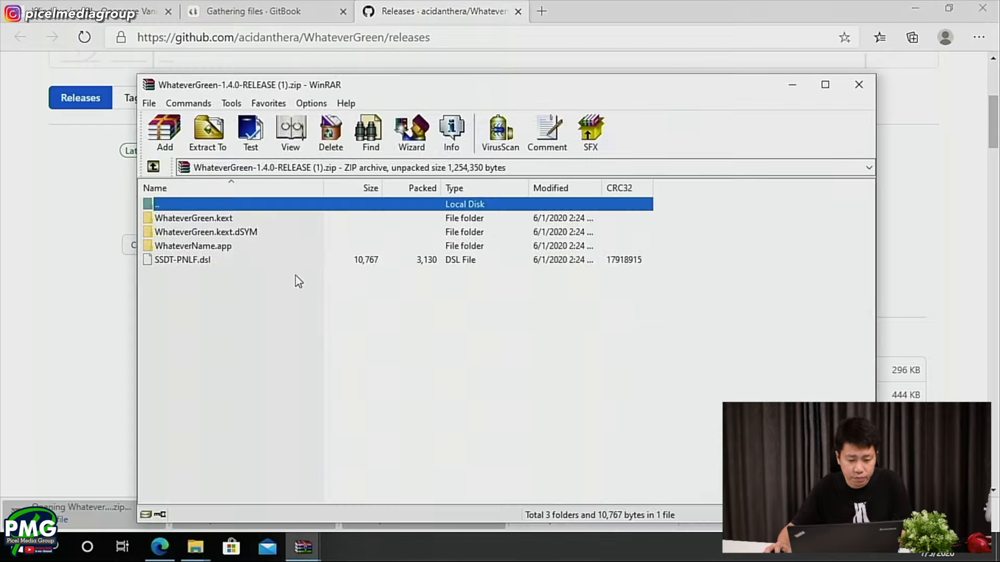
# - Copy only WhateverGreen.kext from the archive into the BOOT drive's EFI/OC/Kexts folder
pyautogui.moveTo(228, 220); pyautogui.dragTo(487, 420)
pyautogui.hotkey('alt', 'Tab')
pyautogui.hotkey('alt', 'Tab')
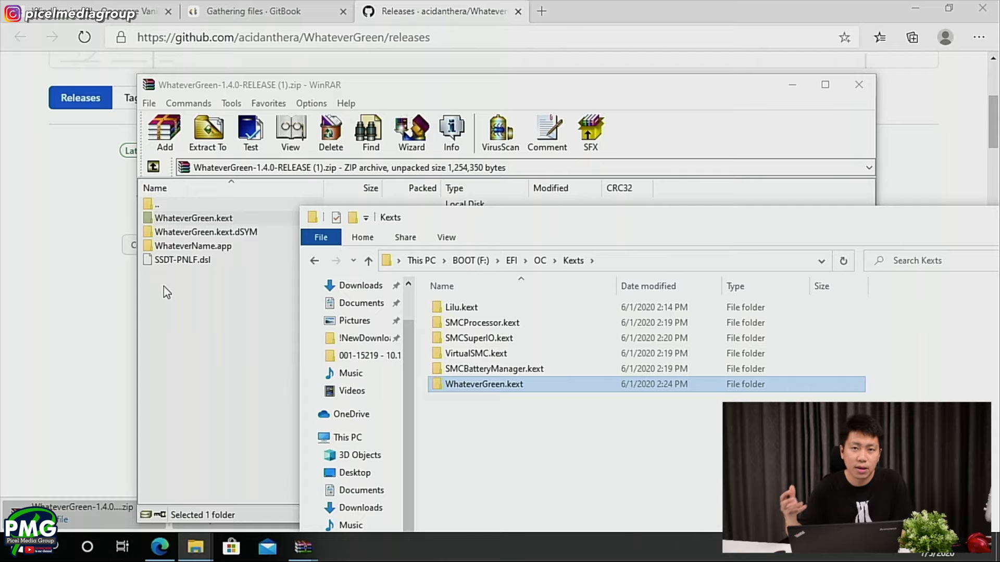
# - Check the guide's SSDT-PNLF.dsl note under WhateverGreen and locate that file in the WhateverGreen archive
pyautogui.click(216, 11)
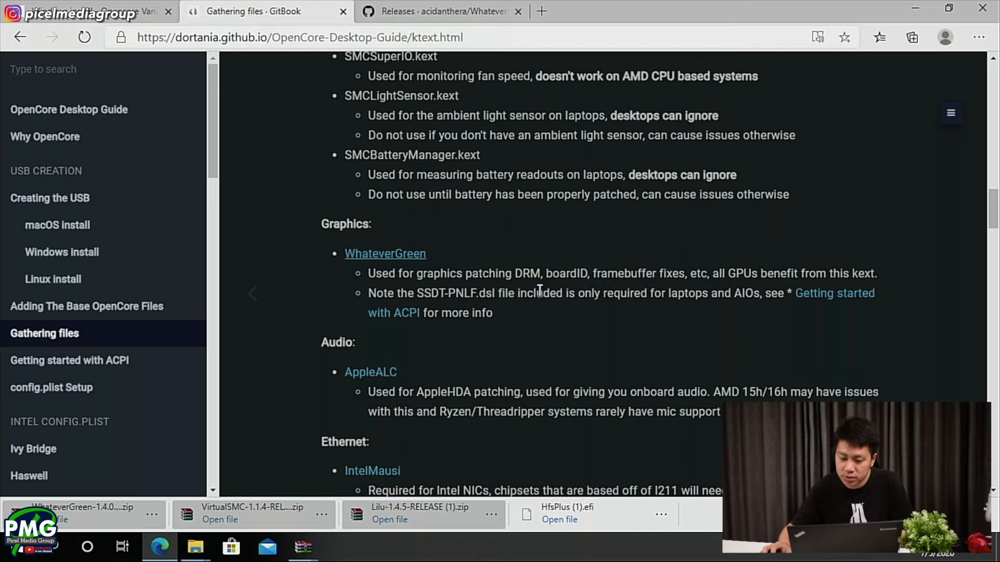
pyautogui.hotkey('alt', 'Tab')
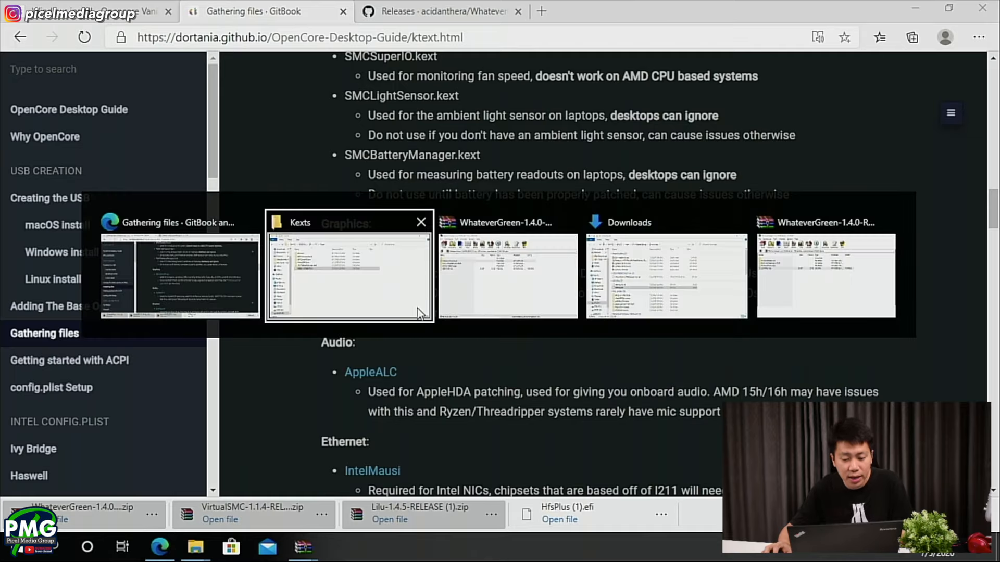
pyautogui.click(520, 296)
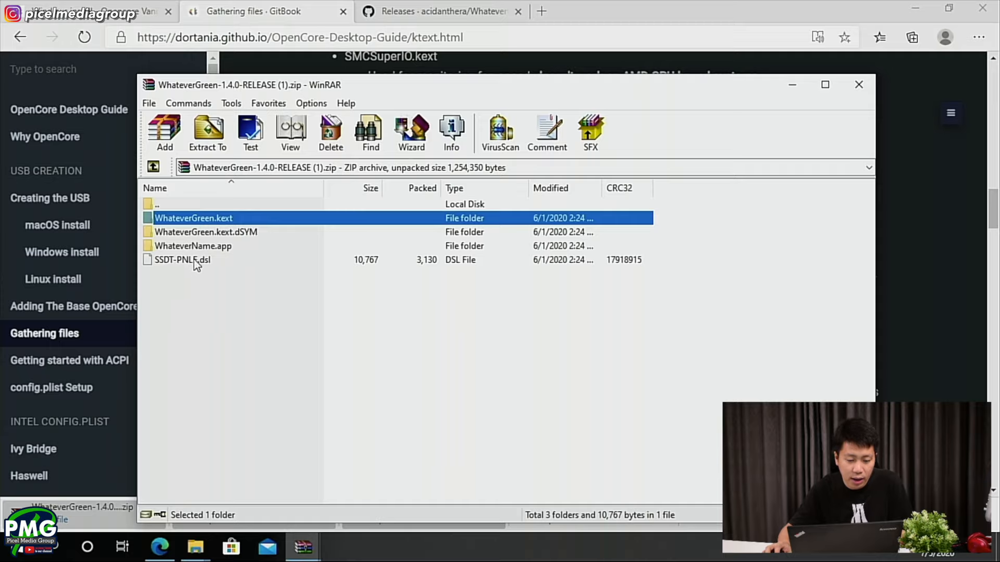
pyautogui.click(233, 262)
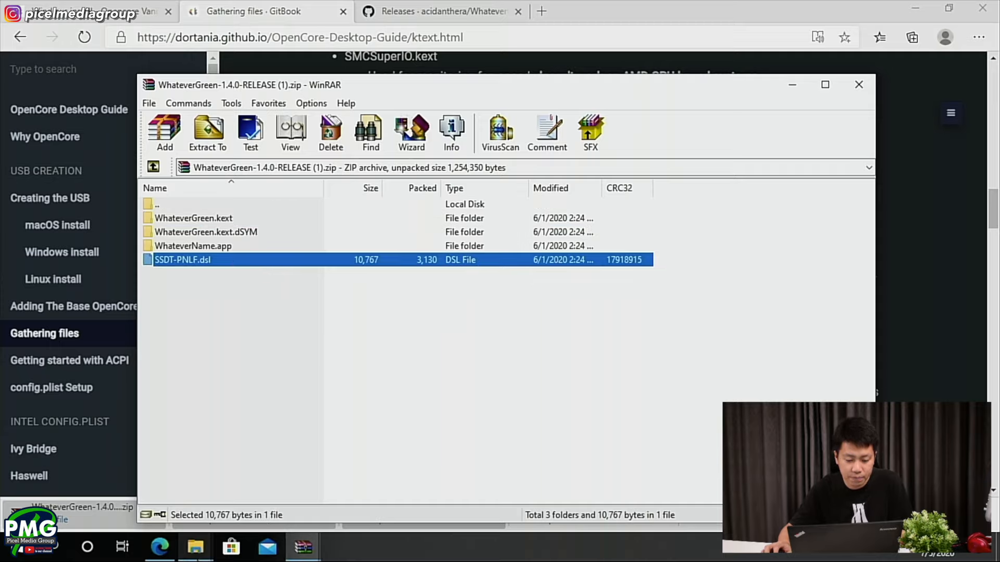
# - Open the Getting started with ACPI page linked in the guide's WhateverGreen notes in a separate tab
pyautogui.hotkey('alt', 'Tab')
pyautogui.middleClick(415, 313)
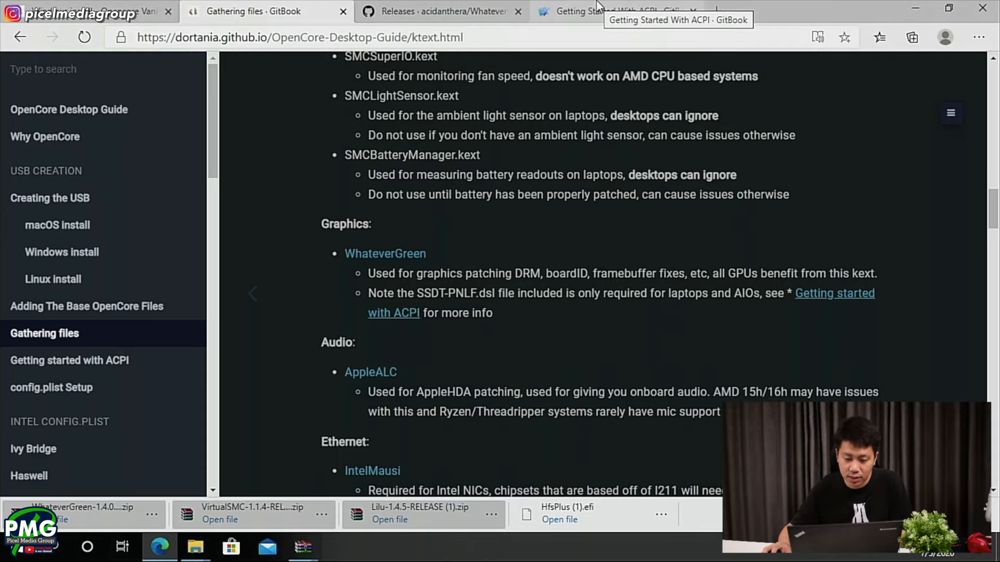
pyautogui.click(618, 7)
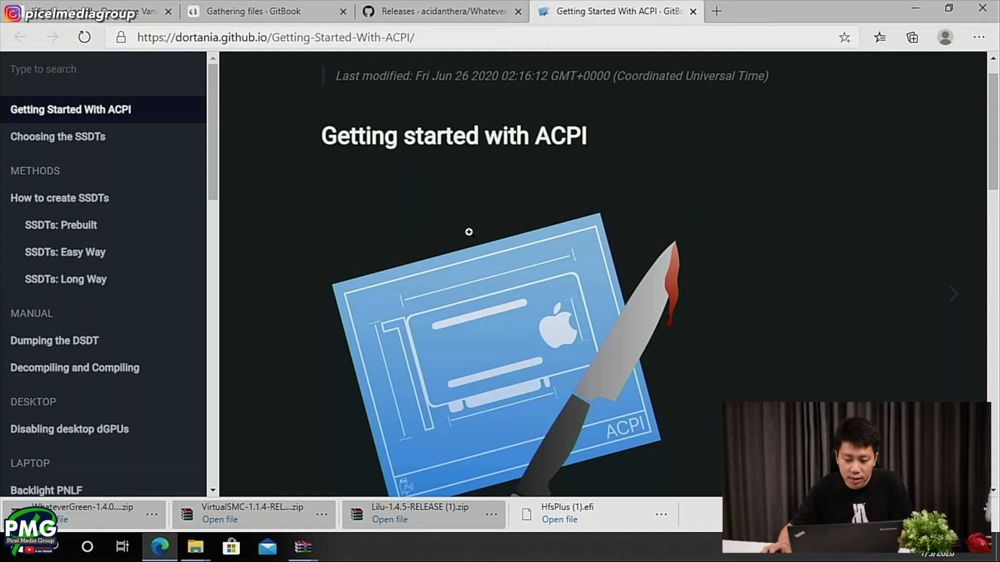
# - Copy SSDT-PNLF.dsl from the WhateverGreen archive into the BOOT drive's EFI/OC/ACPI folder and close the archive
pyautogui.scroll(-10, 469, 225)
pyautogui.click(307, 11)
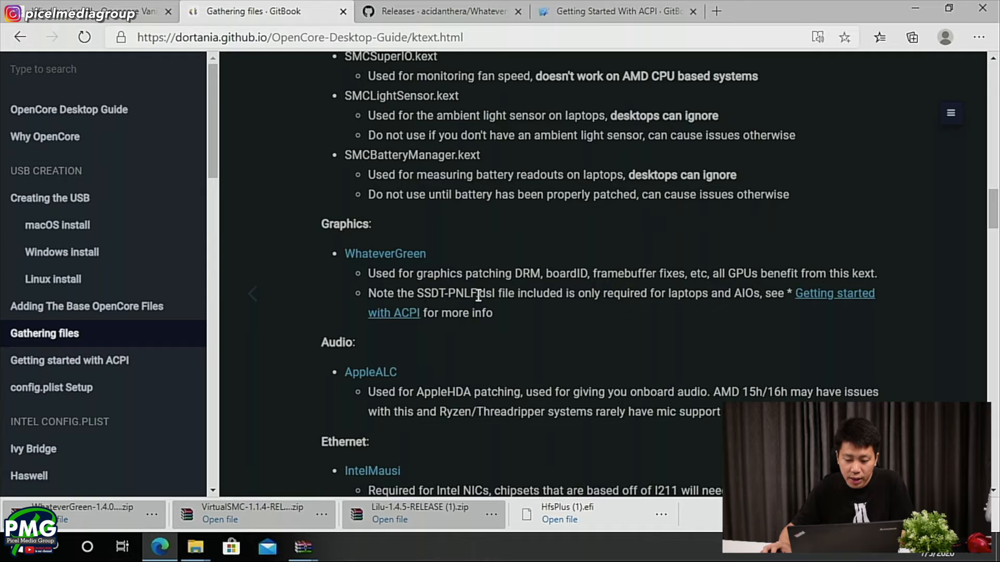
pyautogui.hotkey('alt', 'Tab')
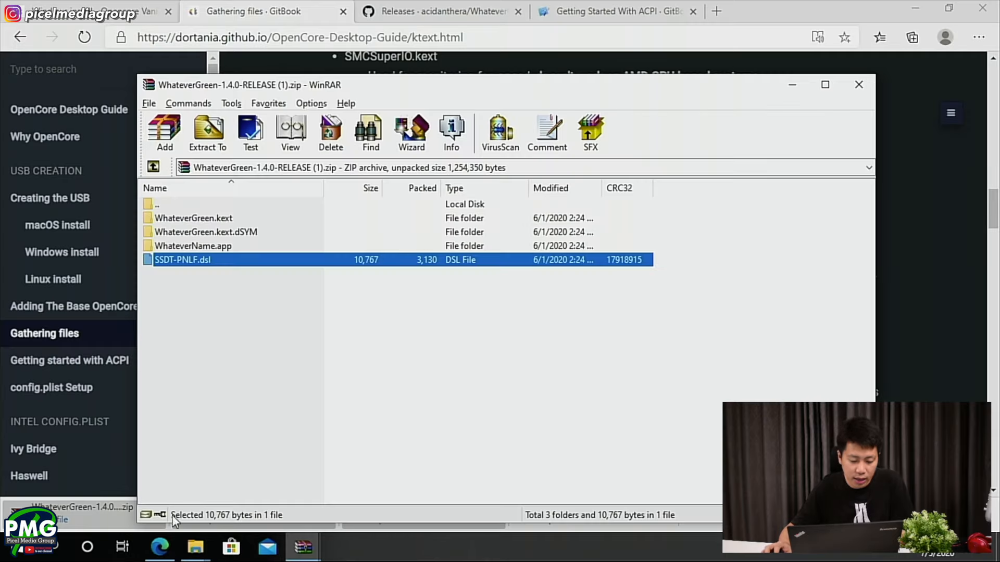
pyautogui.click(195, 547)
pyautogui.click(221, 483)
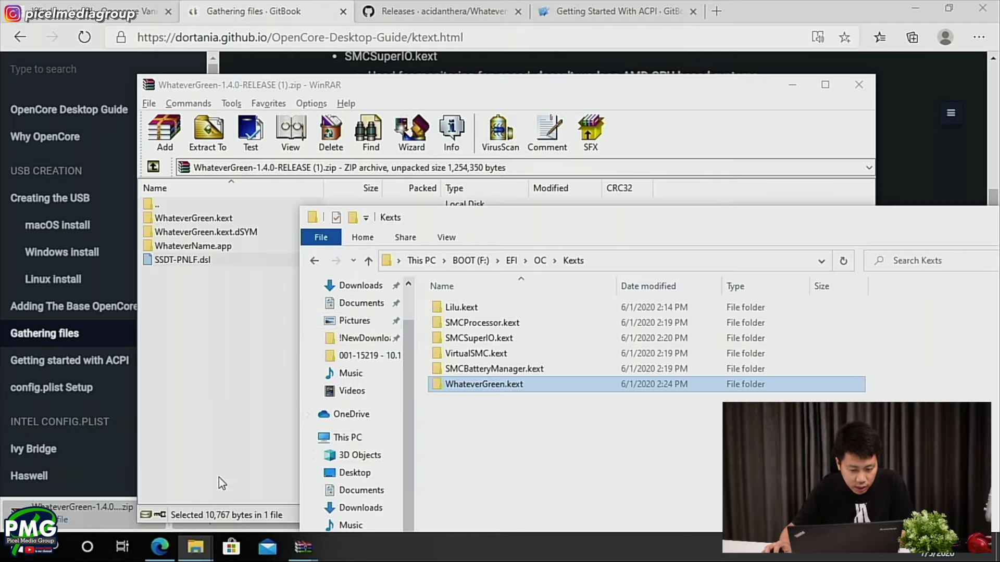
pyautogui.click(540, 260)
pyautogui.doubleClick(458, 306)
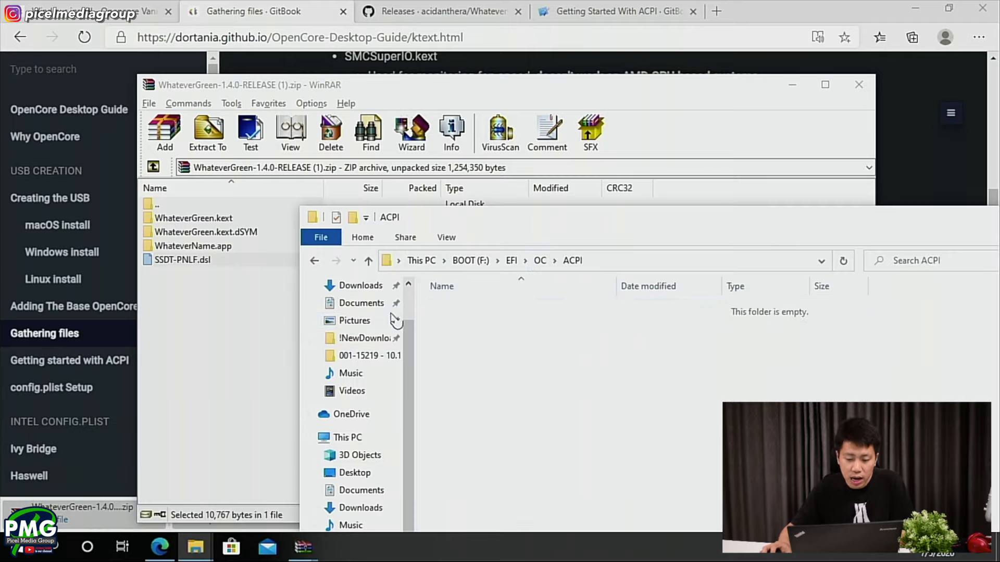
pyautogui.moveTo(171, 260); pyautogui.dragTo(880, 378)
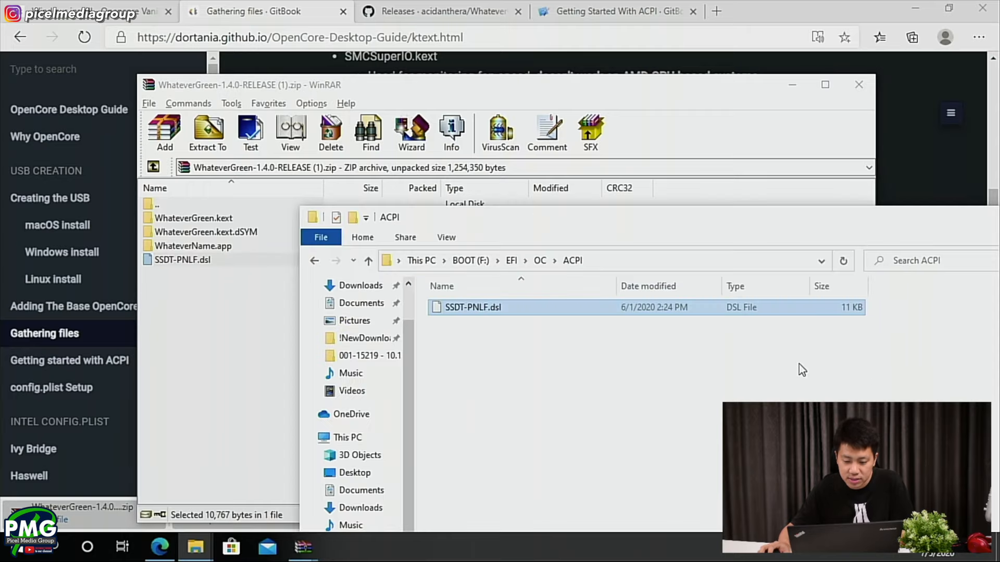
pyautogui.click(861, 87)
# - Open the guide's AppleALC releases page in a separate tab beside the guide and close the tabs after it
pyautogui.click(413, 176)
pyautogui.scroll(-3, 378, 239)
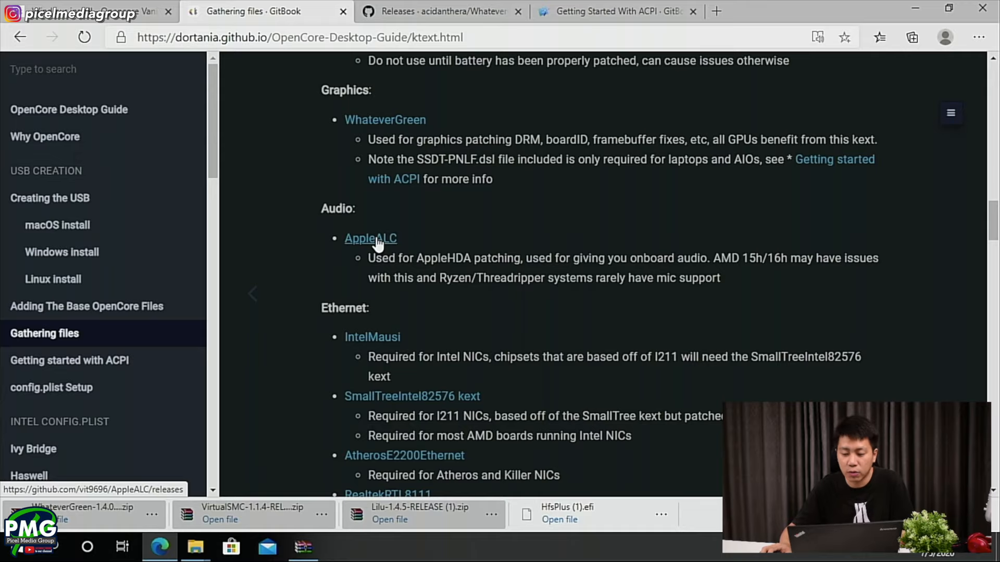
pyautogui.scroll(1, 461, 238)
pyautogui.scroll(-1, 458, 245)
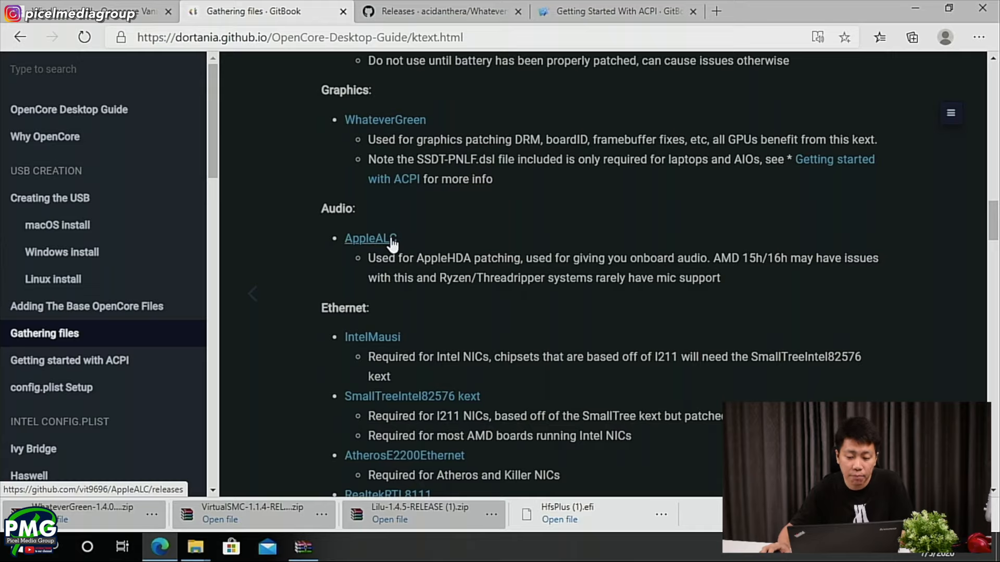
pyautogui.middleClick(377, 242)
pyautogui.scroll(1, 379, 242)
pyautogui.moveTo(719, 11); pyautogui.dragTo(385, 11)
pyautogui.rightClick(398, 10)
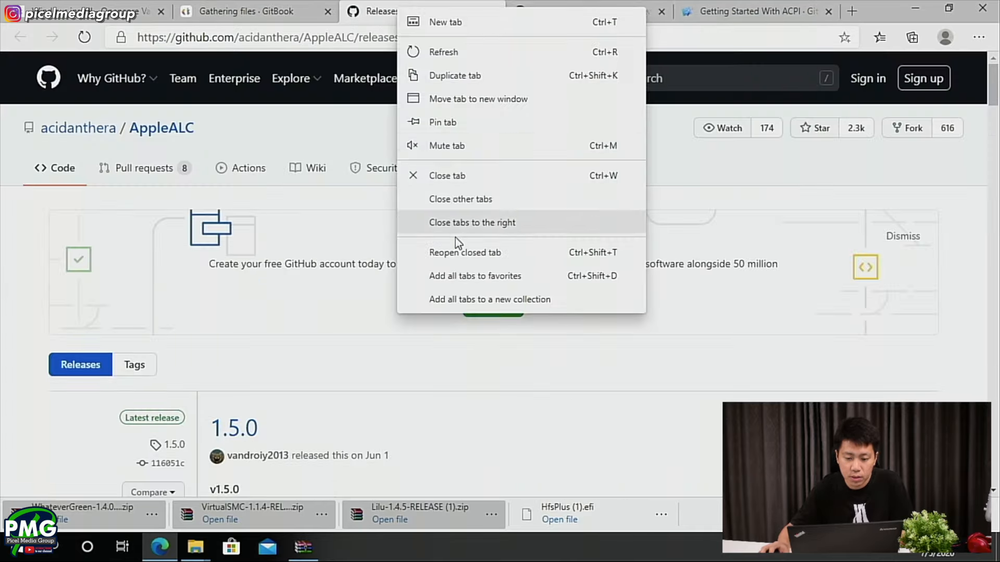
pyautogui.click(462, 226)
# - Download AppleALC-1.5.0-RELEASE.zip from the 1.5.0 release assets and open the archive
pyautogui.scroll(-3, 411, 275)
pyautogui.scroll(-5, 412, 288)
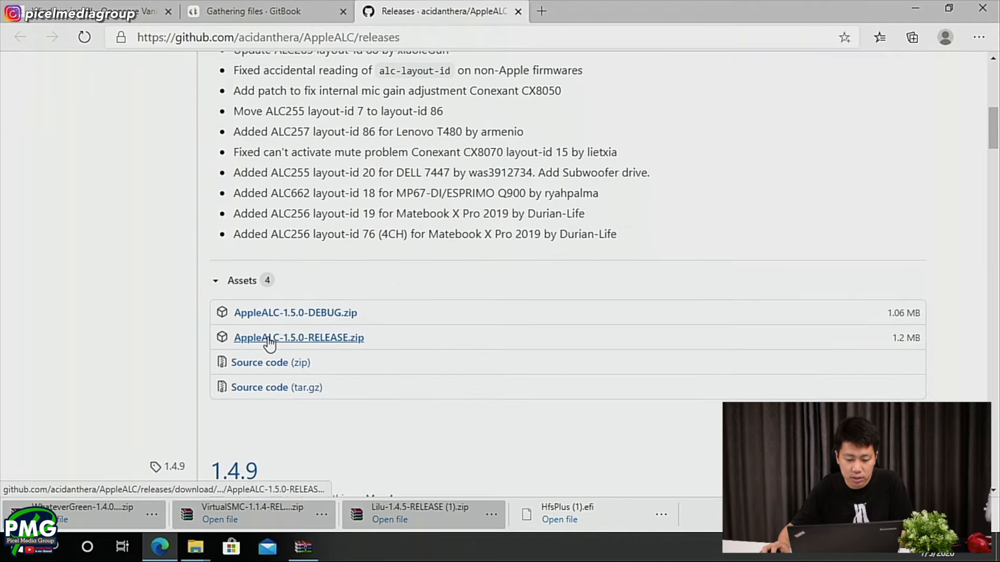
pyautogui.click(268, 343)
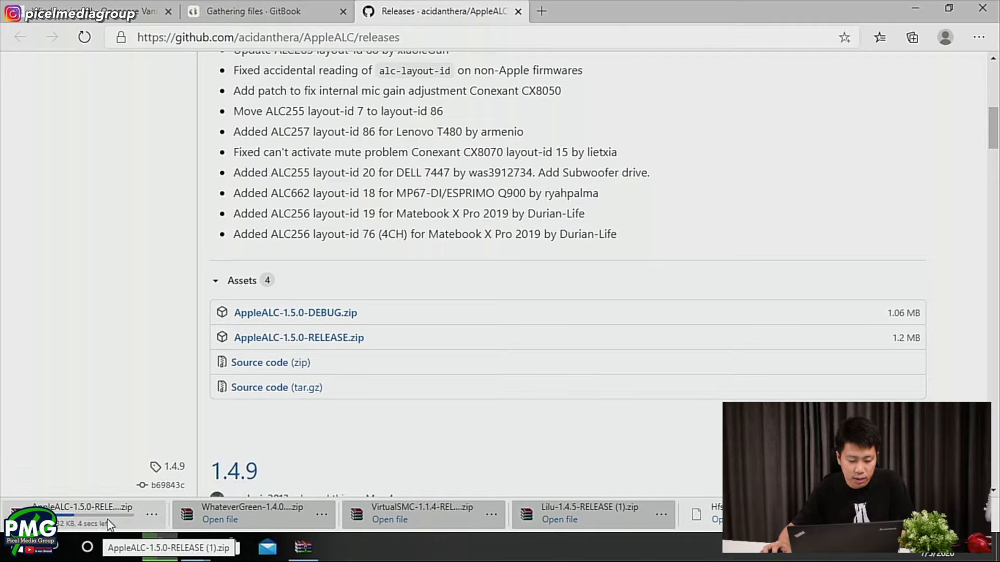
pyautogui.click(108, 519)
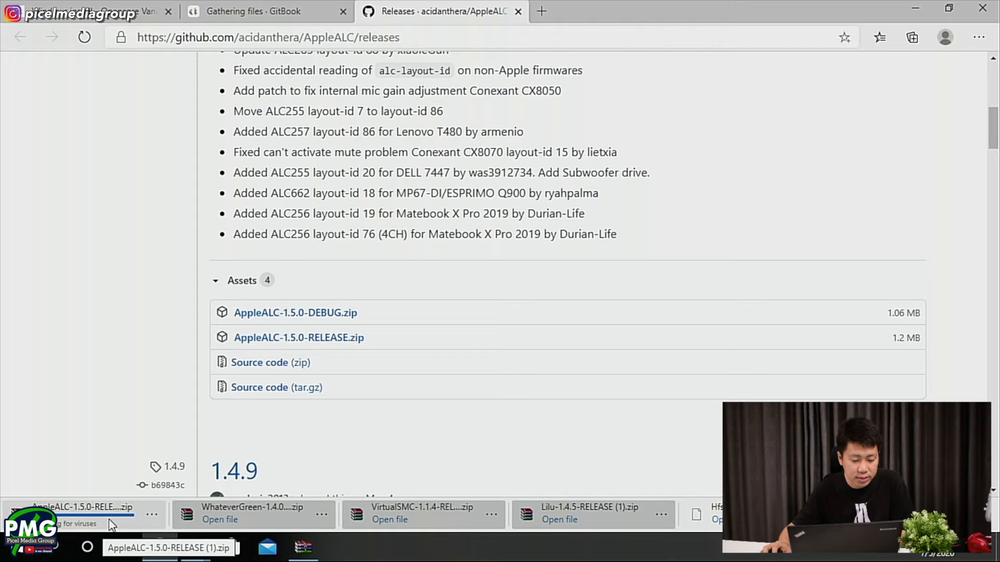
# - Copy only AppleALC.kext from the archive into the BOOT drive's EFI/OC/Kexts folder and close the archive
pyautogui.click(220, 217)
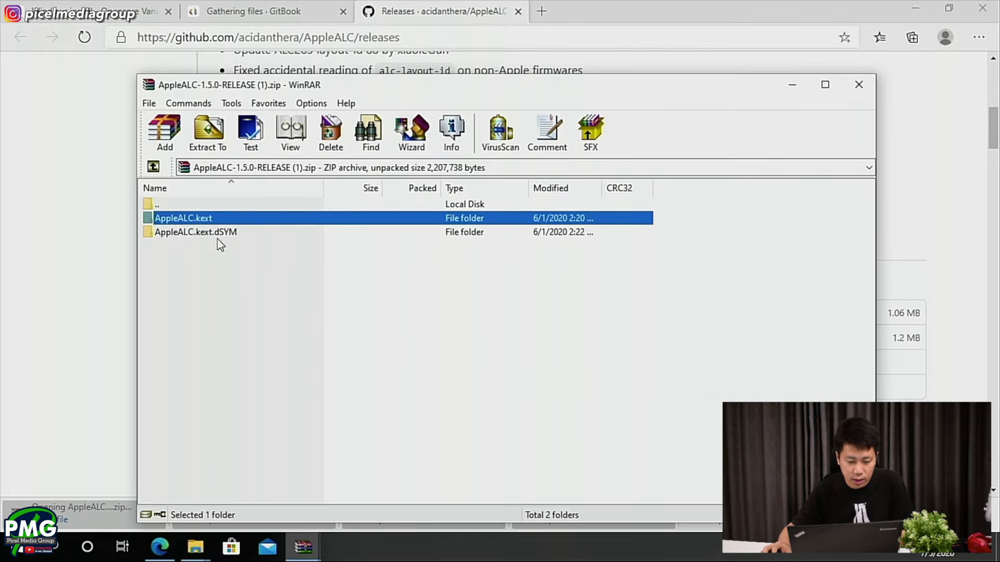
pyautogui.moveTo(210, 556)
pyautogui.click(157, 484)
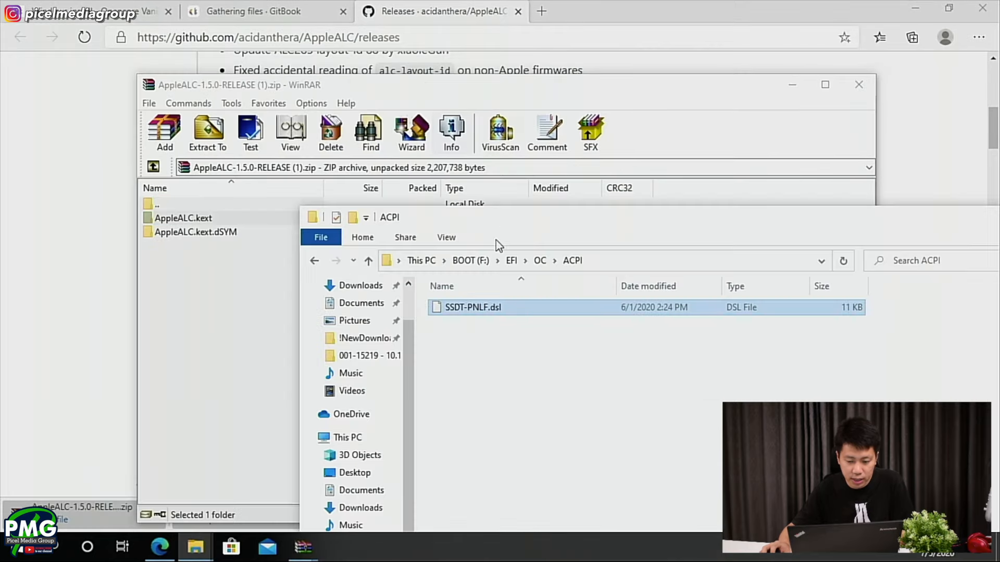
pyautogui.click(540, 260)
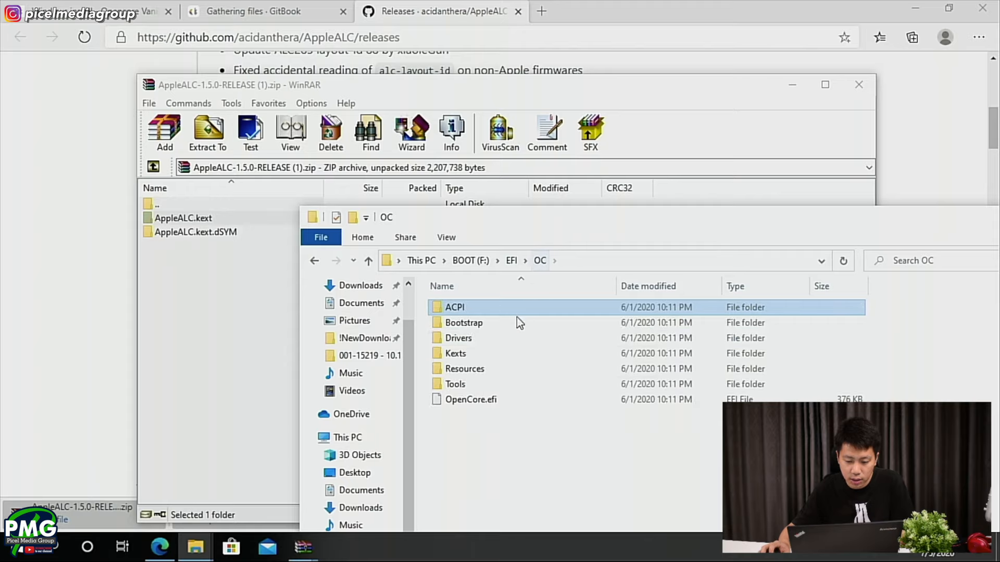
pyautogui.doubleClick(473, 353)
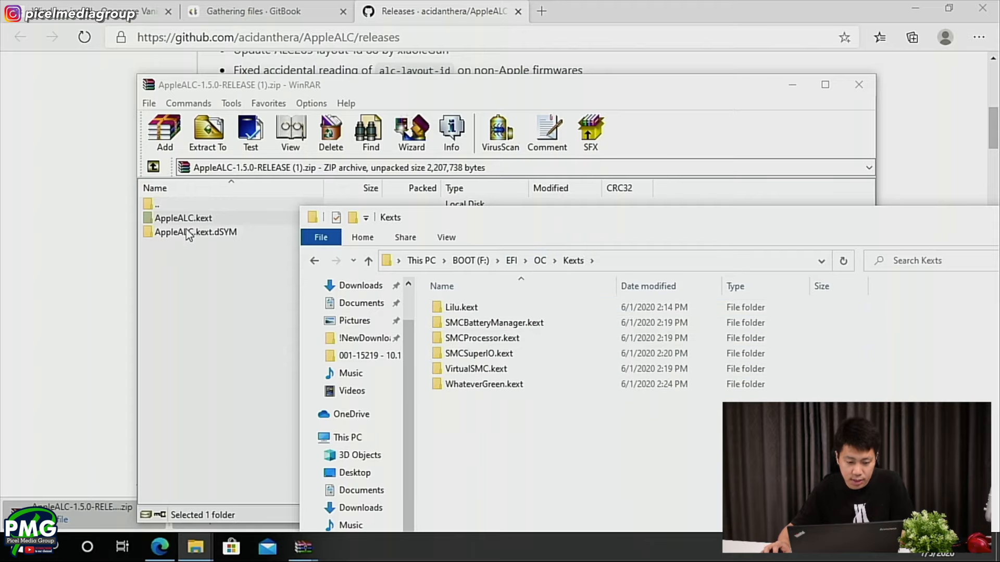
pyautogui.moveTo(186, 219); pyautogui.dragTo(903, 438)
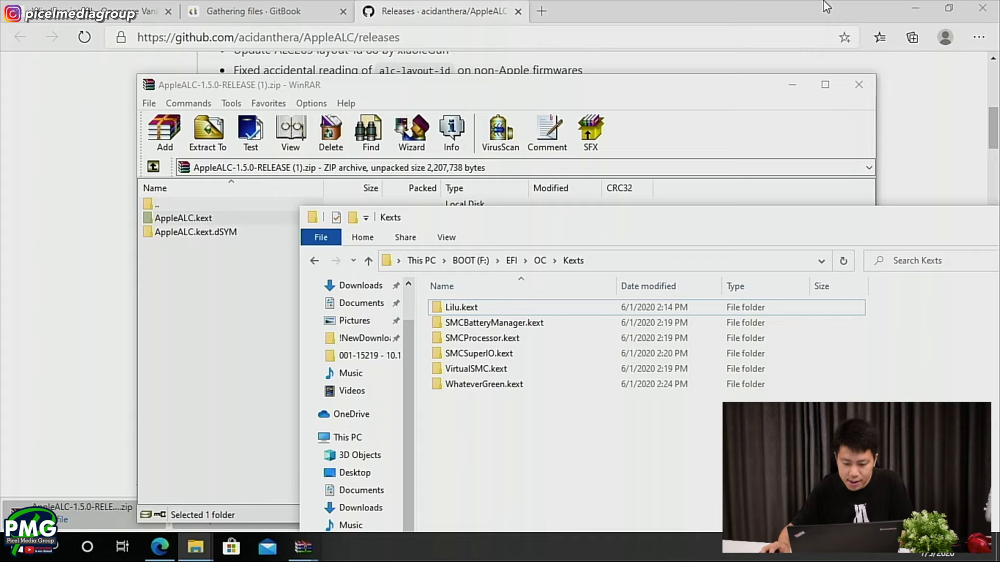
pyautogui.click(859, 85)
# - Return to the Gathering files guide and review the kext options in its Ethernet section
pyautogui.click(305, 2)
pyautogui.click(268, 8)
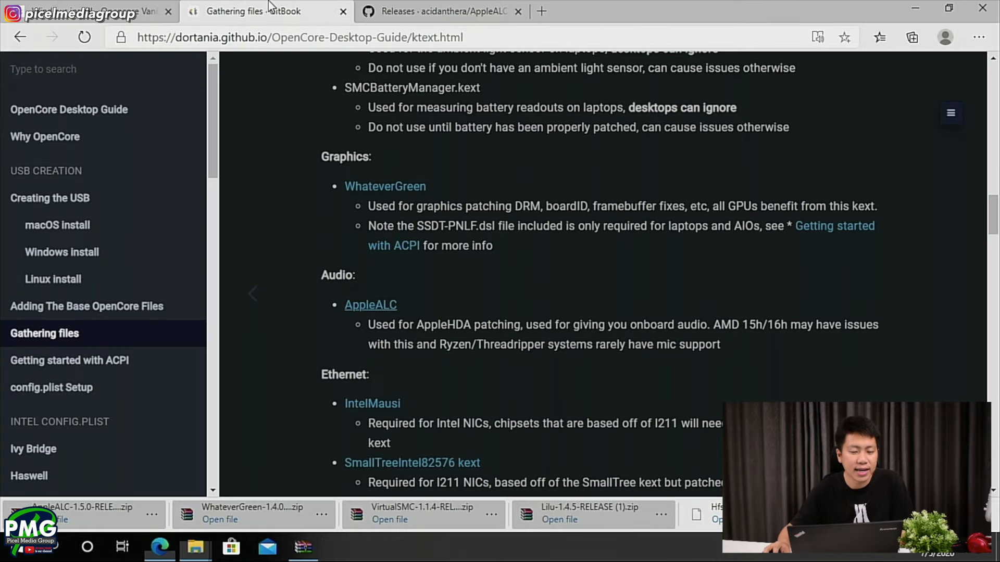
pyautogui.scroll(-4, 396, 250)
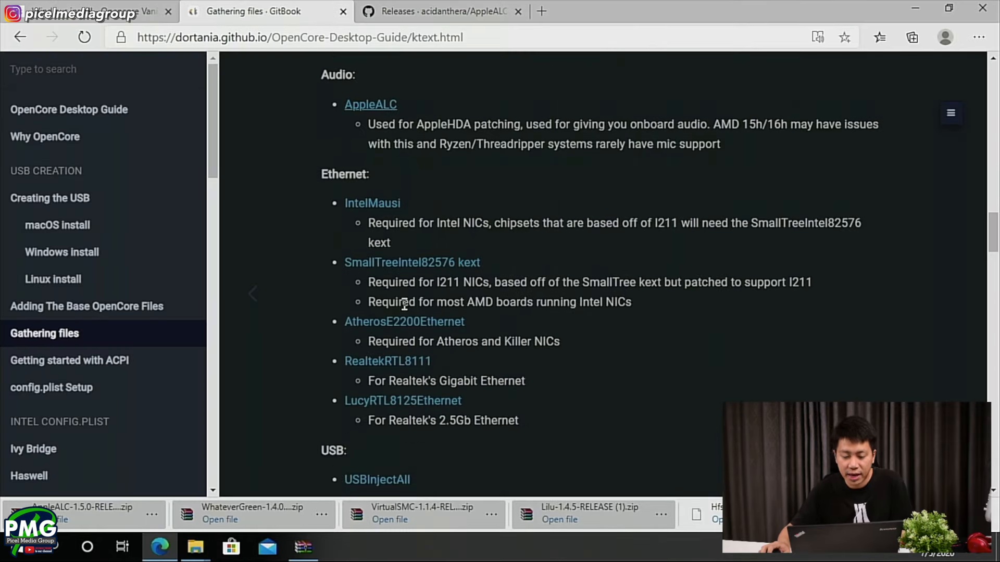
pyautogui.moveTo(321, 174); pyautogui.dragTo(371, 176)
pyautogui.click(319, 195)
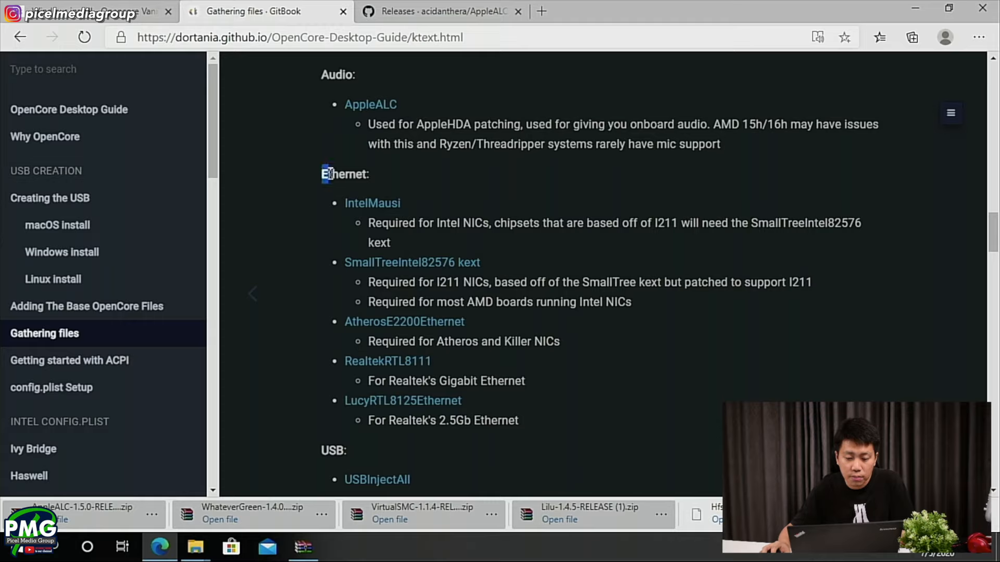
pyautogui.moveTo(321, 174); pyautogui.dragTo(363, 175)
pyautogui.click(366, 173)
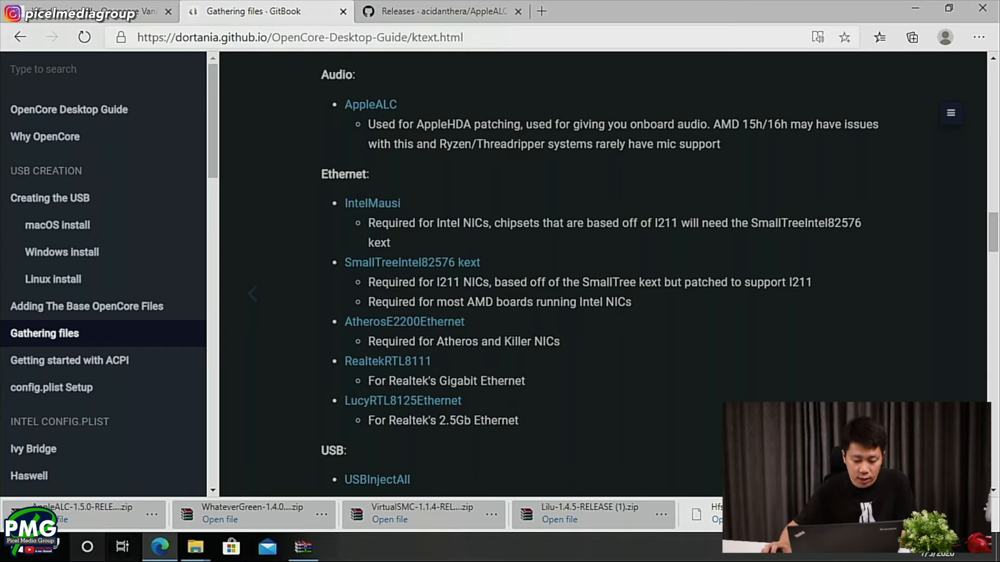
# - Check the computer's Ethernet adapter model under Network adapters in Device Manager, then close its windows
pyautogui.rightClick(18, 547)
pyautogui.click(34, 249)
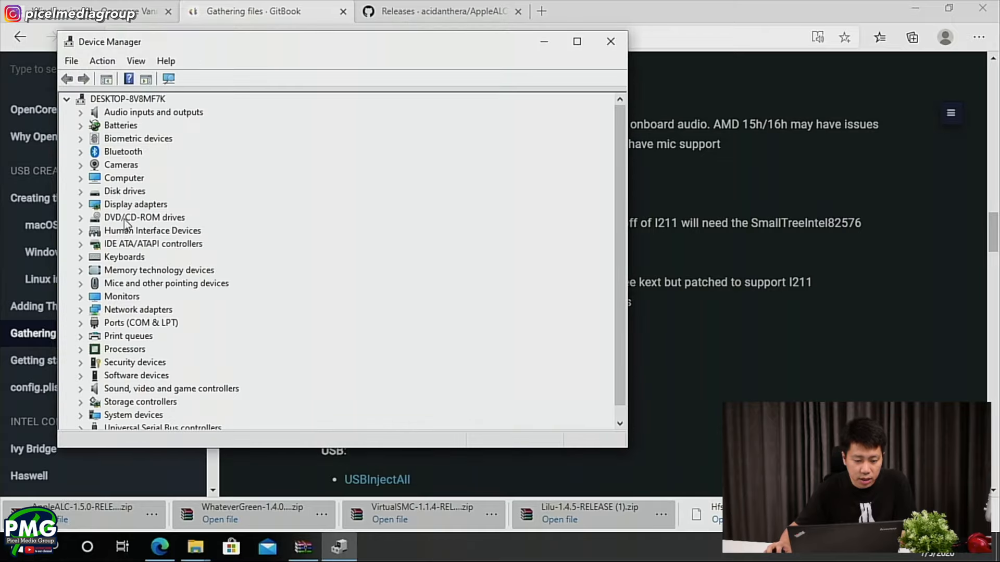
pyautogui.doubleClick(120, 309)
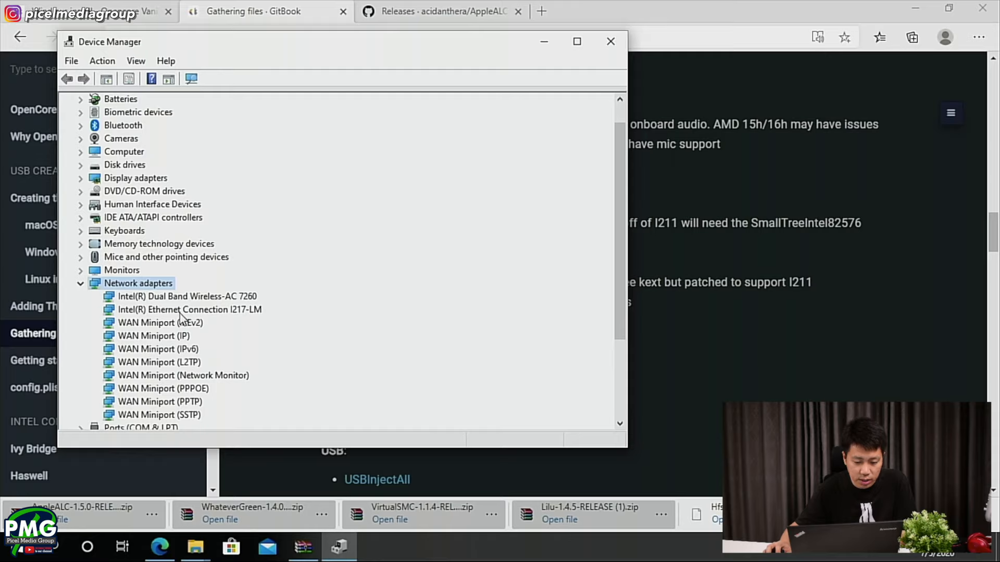
pyautogui.doubleClick(161, 310)
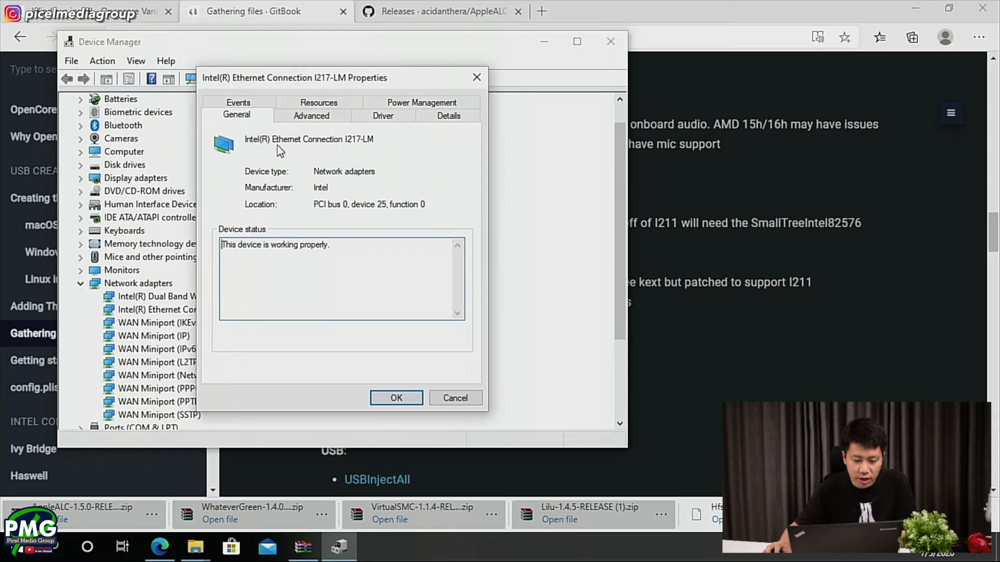
pyautogui.click(476, 78)
pyautogui.click(610, 41)
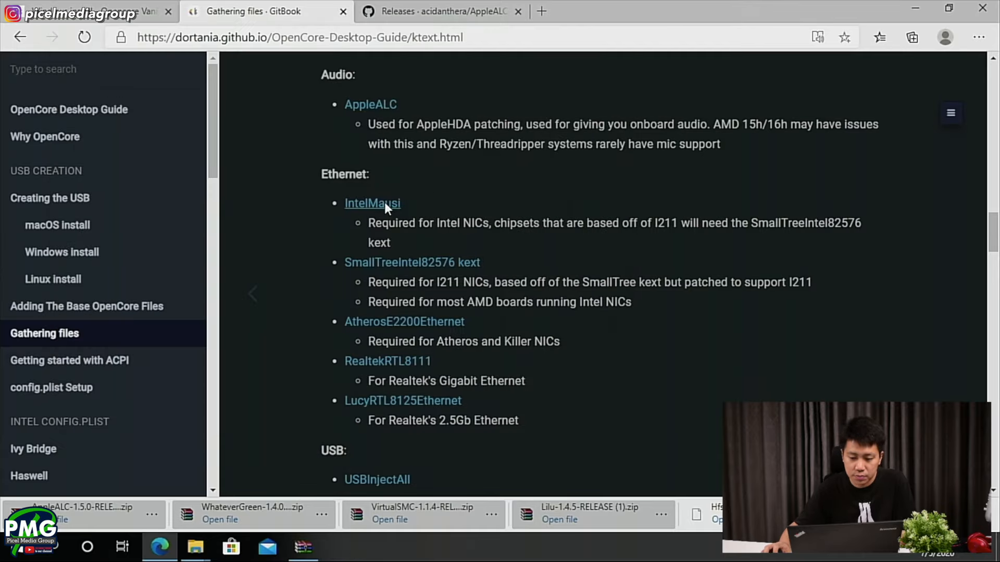
# - Download IntelMausi-1.0.3-RELEASE.zip from the guide's IntelMausi releases page and open the archive
pyautogui.click(373, 203)
pyautogui.scroll(-6, 370, 312)
pyautogui.scroll(2, 296, 357)
pyautogui.click(295, 356)
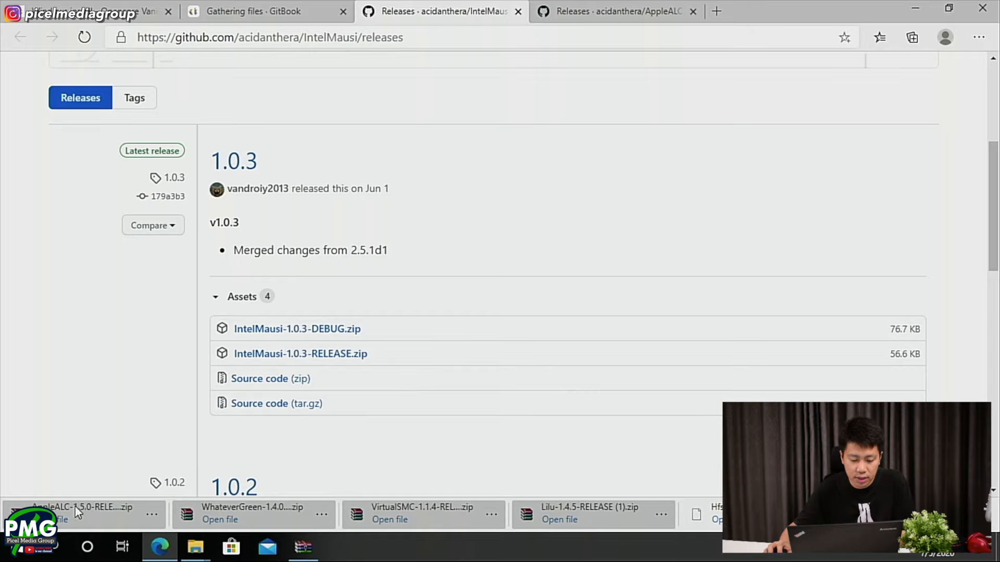
pyautogui.click(62, 511)
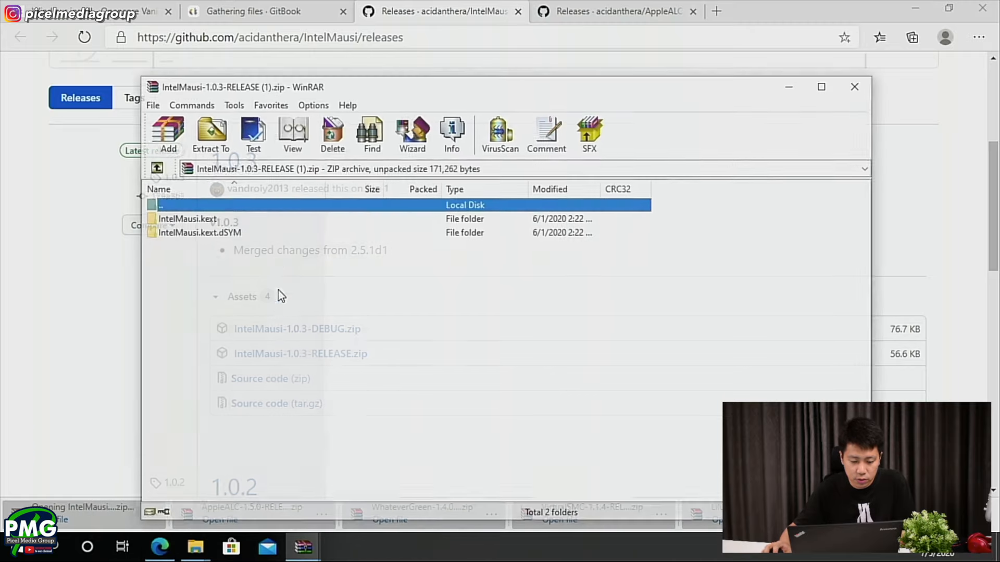
# - Copy only IntelMausi.kext from the archive into the BOOT drive's EFI/OC/Kexts folder and close the archive
pyautogui.click(230, 217)
pyautogui.hotkey('alt', 'Tab')
pyautogui.press('Tab')
pyautogui.moveTo(367, 275); pyautogui.dragTo(475, 415)
pyautogui.click(792, 111)
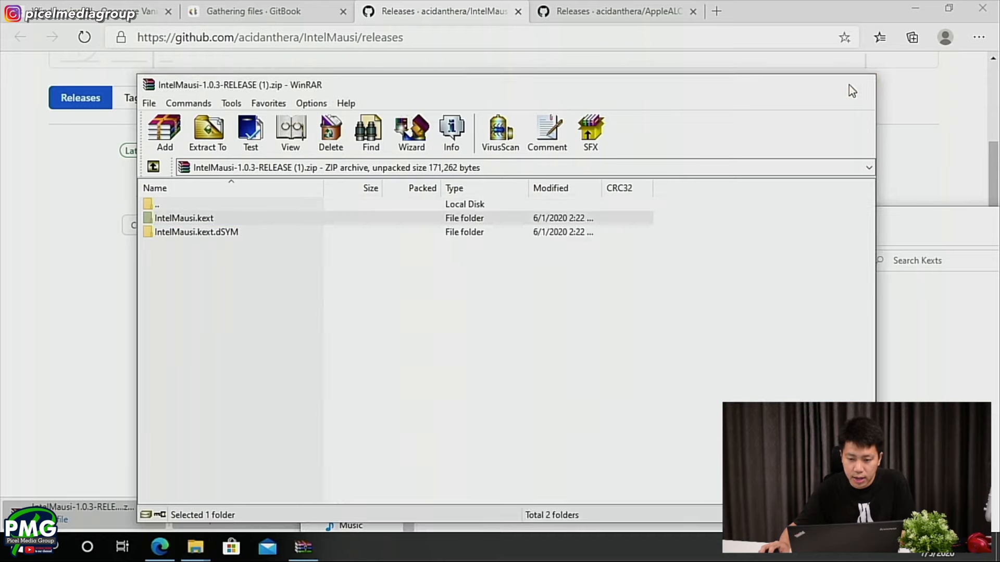
pyautogui.click(858, 84)
# - Read the guide's notes on which Ethernet chipsets need the SmallTreeIntel82576 kext
pyautogui.click(237, 7)
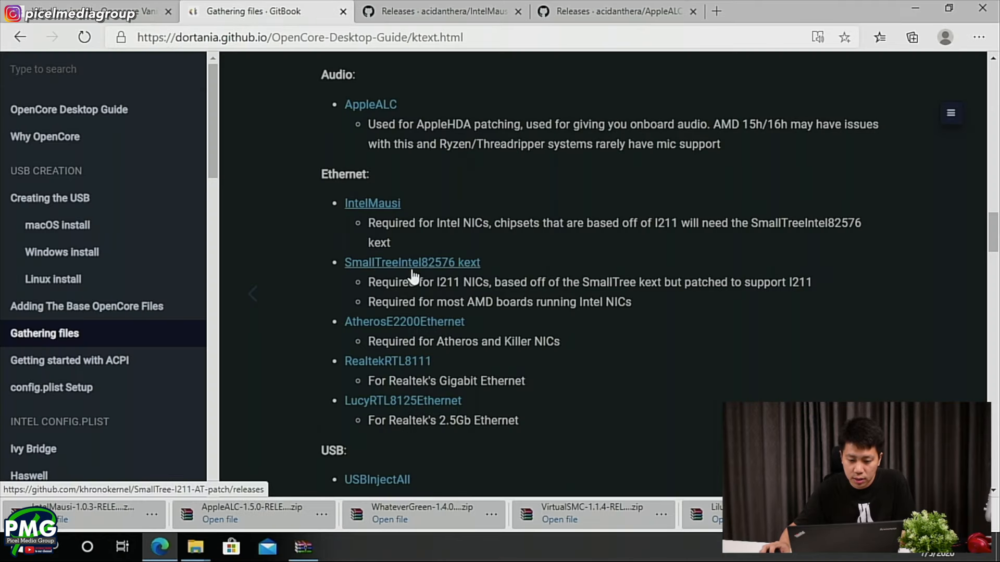
pyautogui.moveTo(374, 282); pyautogui.dragTo(826, 290)
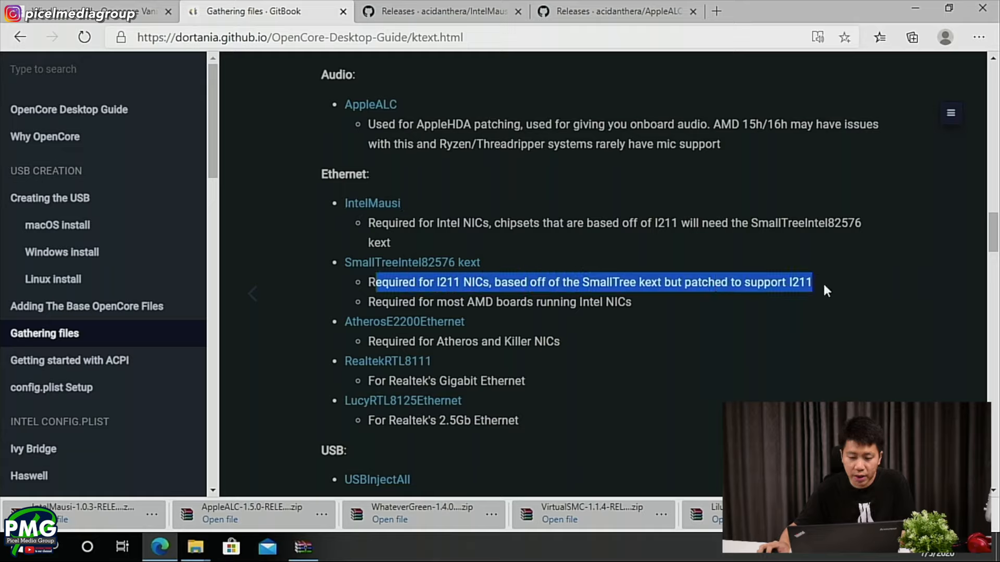
pyautogui.click(827, 290)
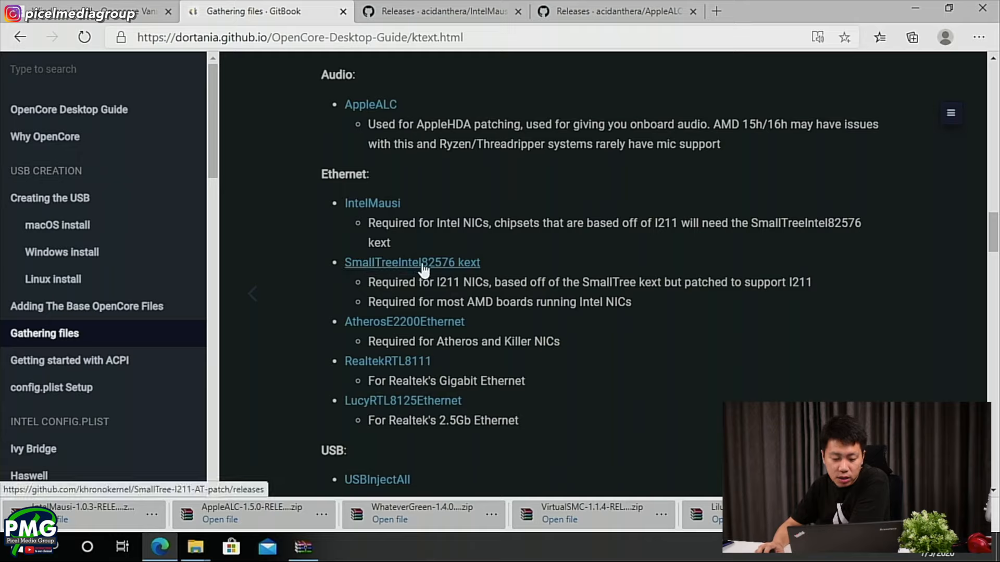
pyautogui.scroll(5, 426, 275)
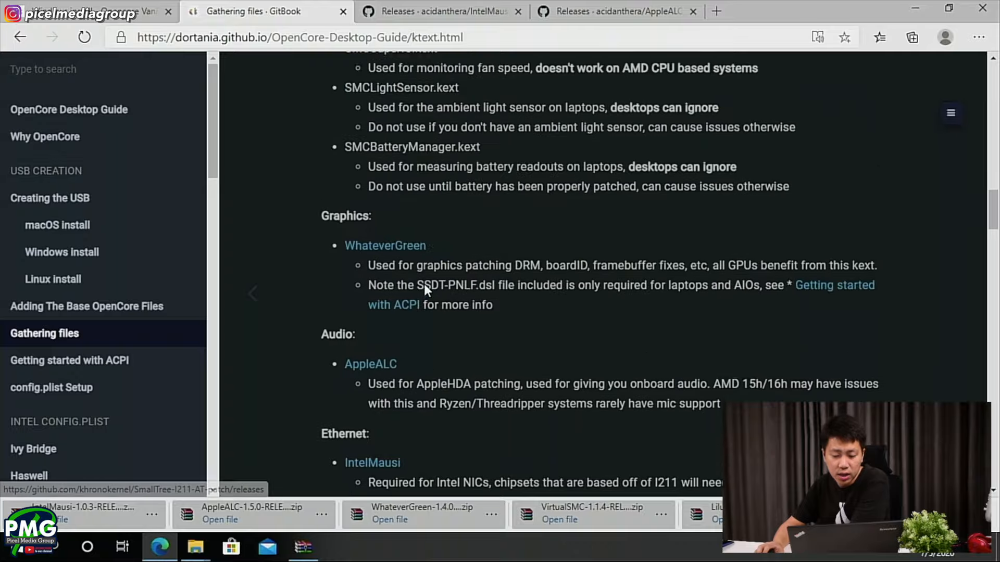
pyautogui.scroll(-4, 440, 352)
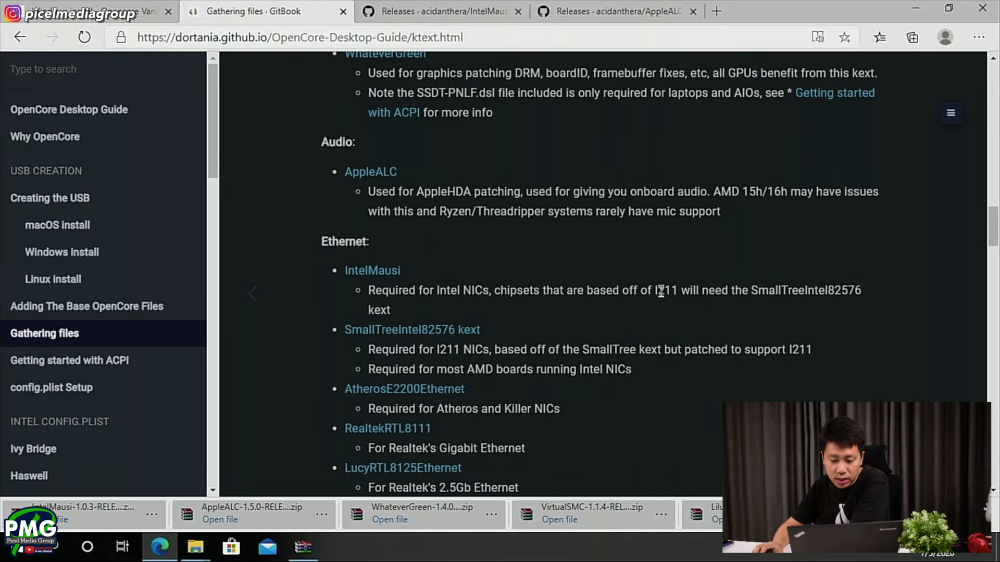
pyautogui.scroll(-2, 660, 293)
# - Download SmallTree-I211-AT-patch.kext.zip for release 1.2.5 from the guide's SmallTreeIntel82576 releases page and open the archive
pyautogui.middleClick(469, 202)
pyautogui.scroll(4, 468, 202)
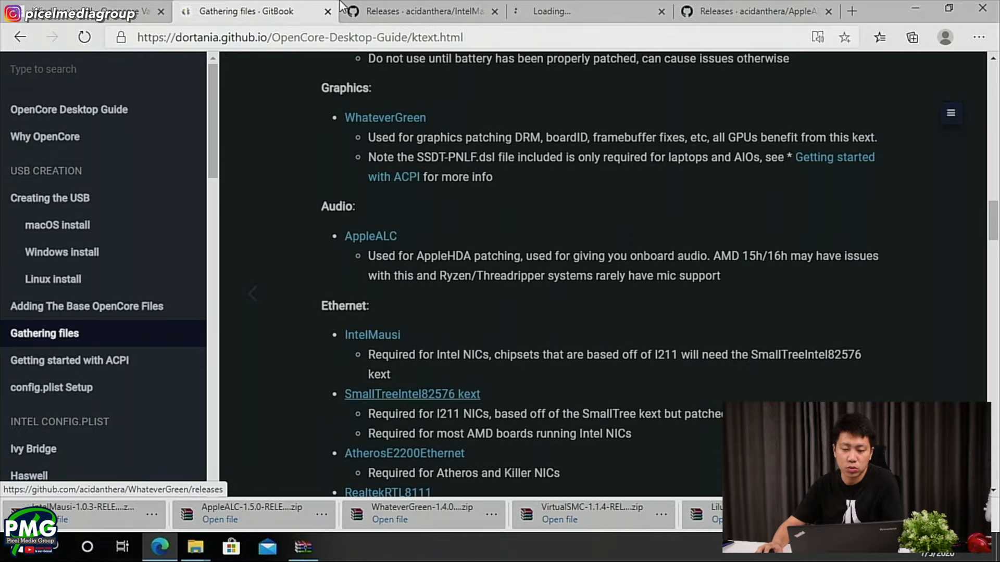
pyautogui.moveTo(557, 16); pyautogui.dragTo(433, 20)
pyautogui.scroll(-3, 377, 406)
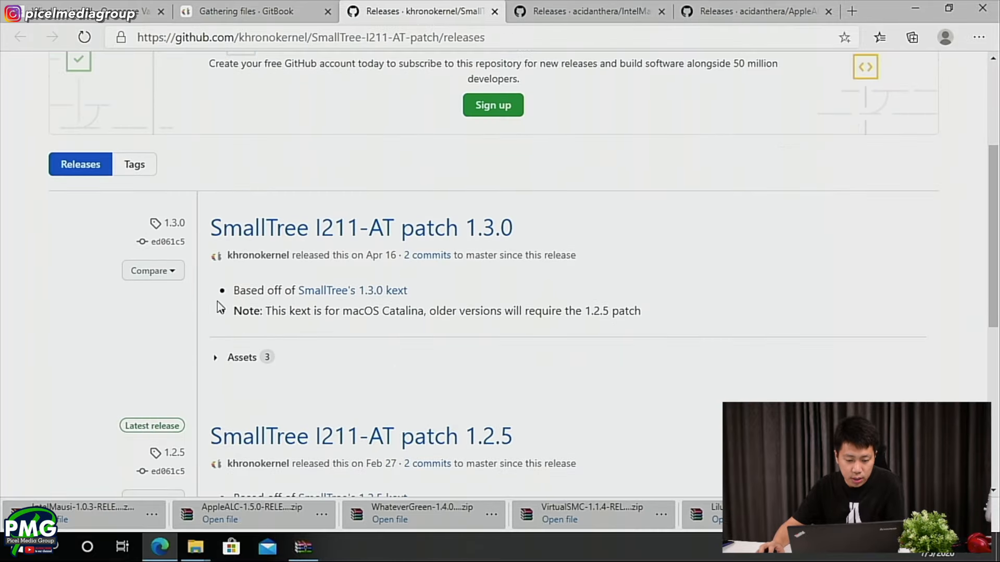
pyautogui.scroll(-3, 218, 322)
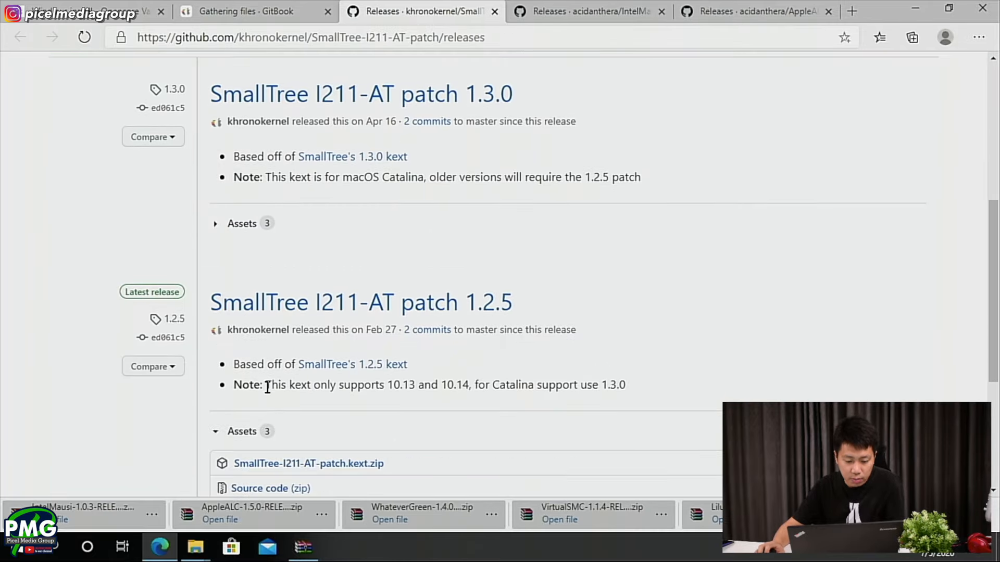
pyautogui.click(308, 463)
# - Copy SmallTreeIntel82576.kext from the archive into the BOOT drive's EFI/OC/Kexts folder, close the archive and return to the guide
pyautogui.click(177, 232)
pyautogui.click(198, 231)
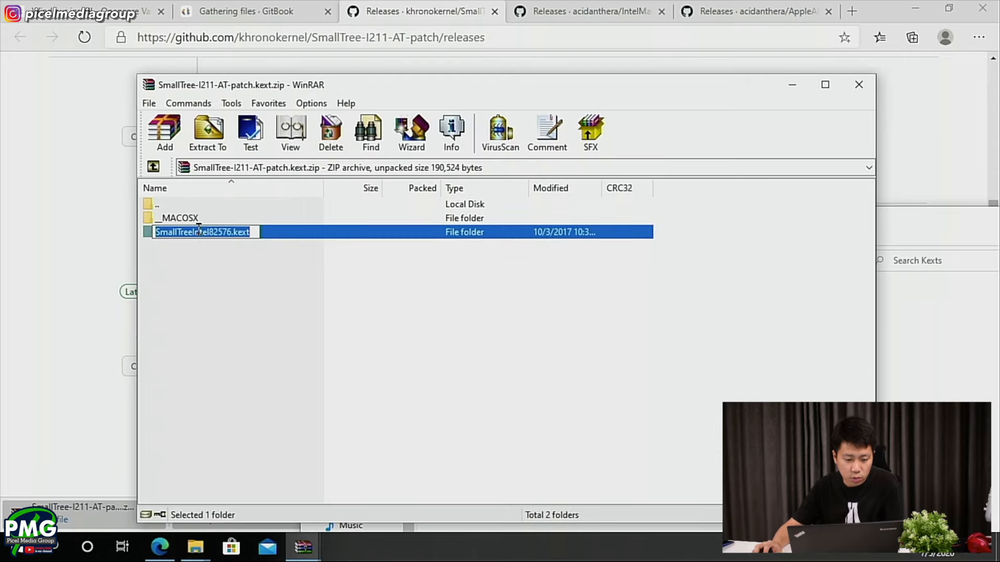
pyautogui.moveTo(299, 242); pyautogui.dragTo(992, 482)
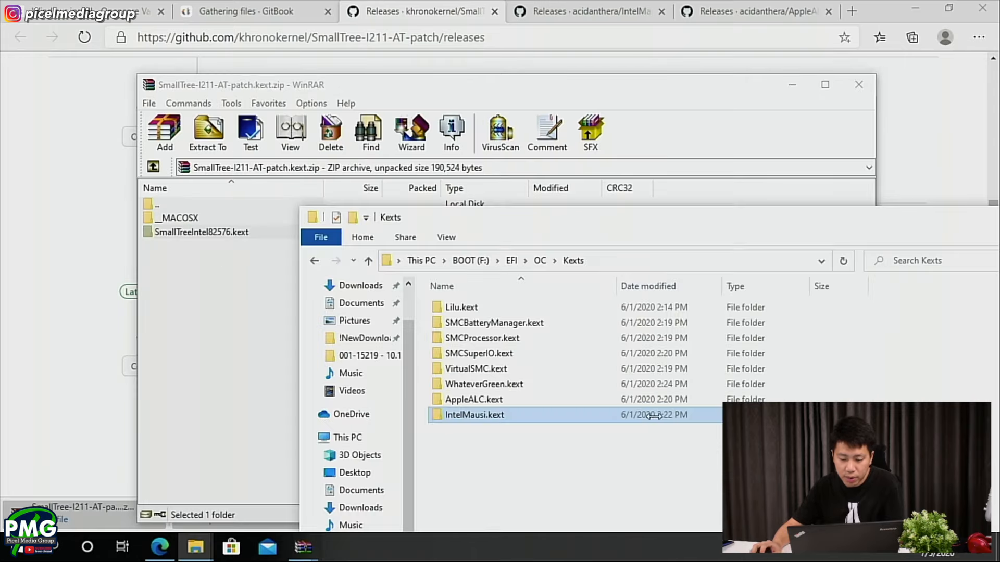
pyautogui.click(227, 7)
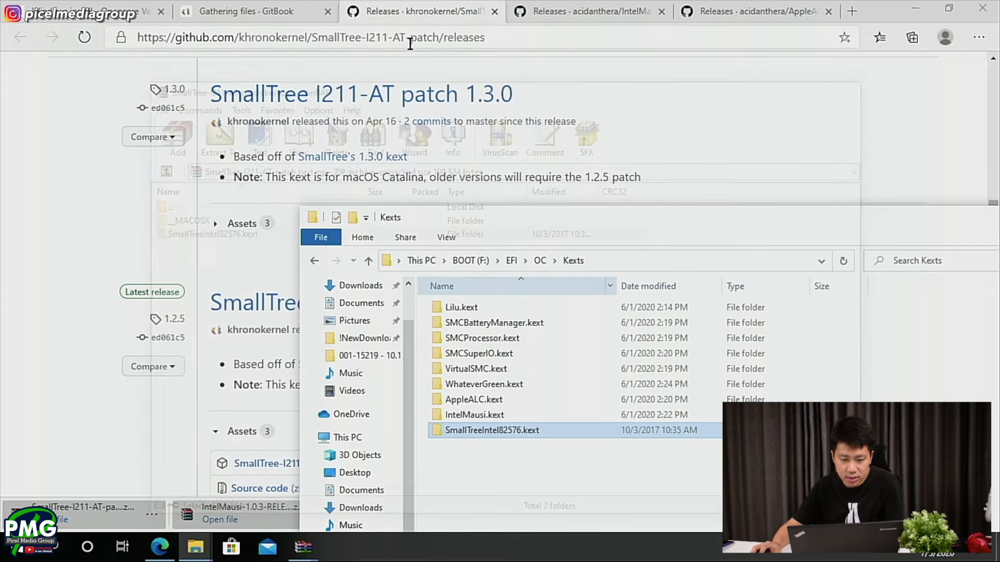
# - Open the guide's USBInjectAll releases page, close the older release tabs, and download and open Release-v.0.7.5.zip
pyautogui.scroll(-2, 352, 413)
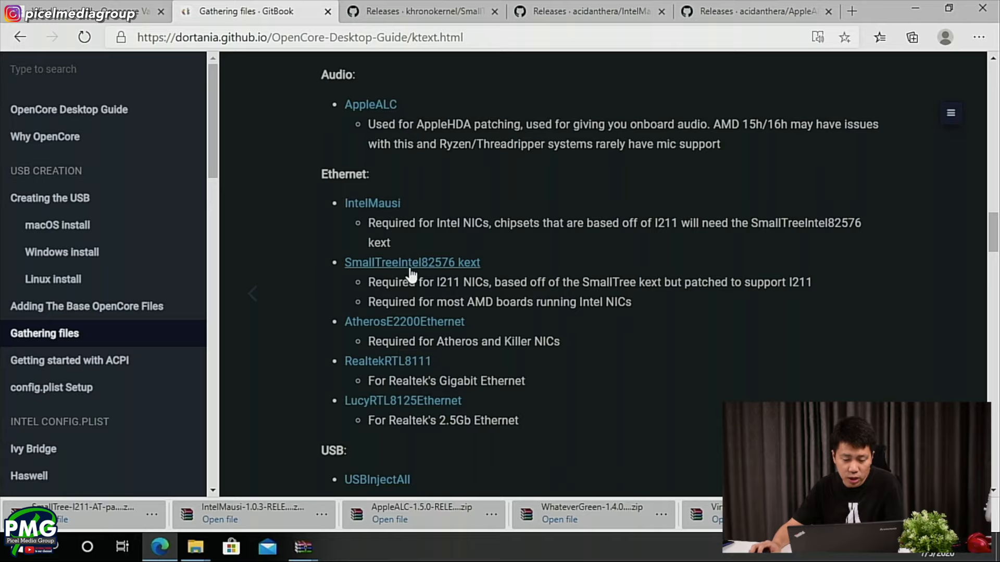
pyautogui.scroll(-2, 421, 404)
pyautogui.scroll(-8, 432, 396)
pyautogui.scroll(6, 448, 379)
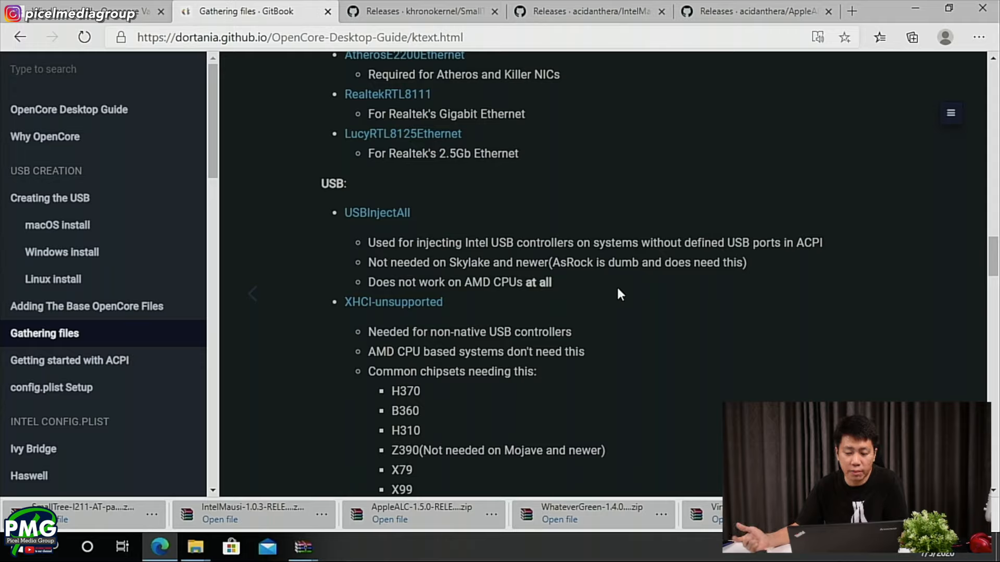
pyautogui.click(351, 219)
pyautogui.rightClick(368, 16)
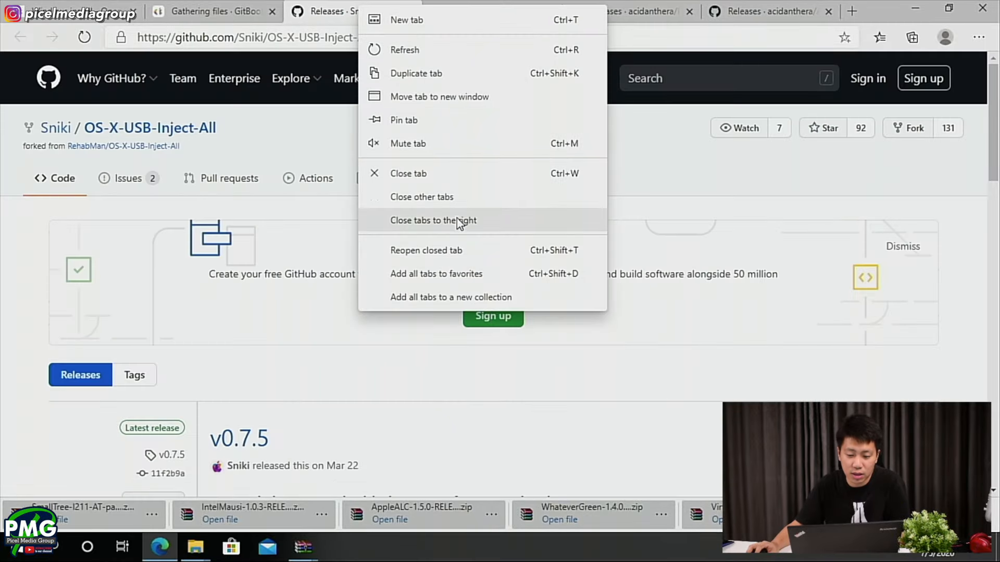
pyautogui.click(457, 221)
pyautogui.scroll(-5, 260, 367)
pyautogui.click(263, 363)
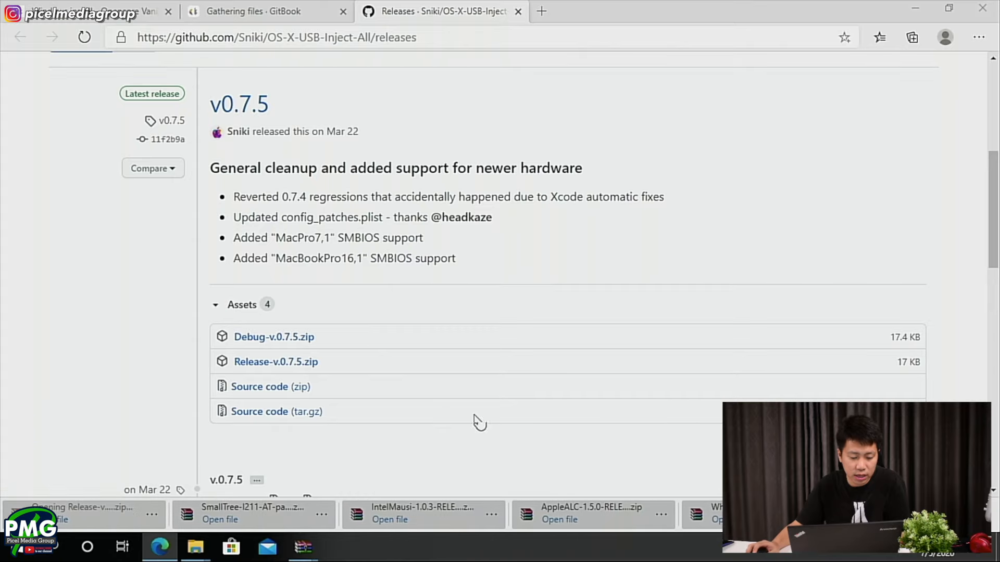
# - Copy USBInjectAll.kext from the archive into the BOOT drive's EFI/OC/Kexts folder and go back to the guide
pyautogui.doubleClick(183, 219)
pyautogui.click(182, 219)
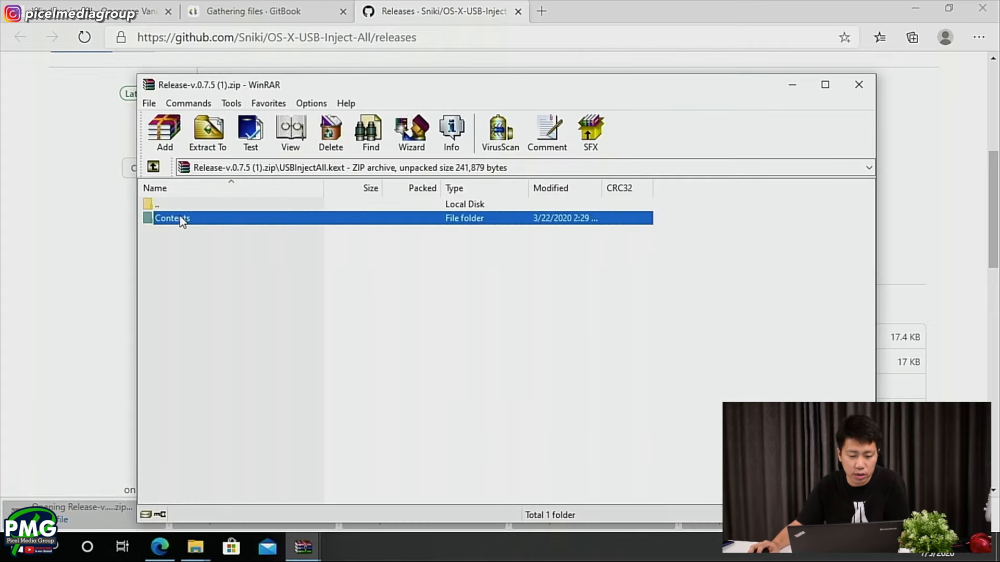
pyautogui.doubleClick(189, 204)
pyautogui.hotkey('alt', 'Tab')
pyautogui.hotkey('alt', 'Tab')
pyautogui.moveTo(189, 218); pyautogui.dragTo(314, 269)
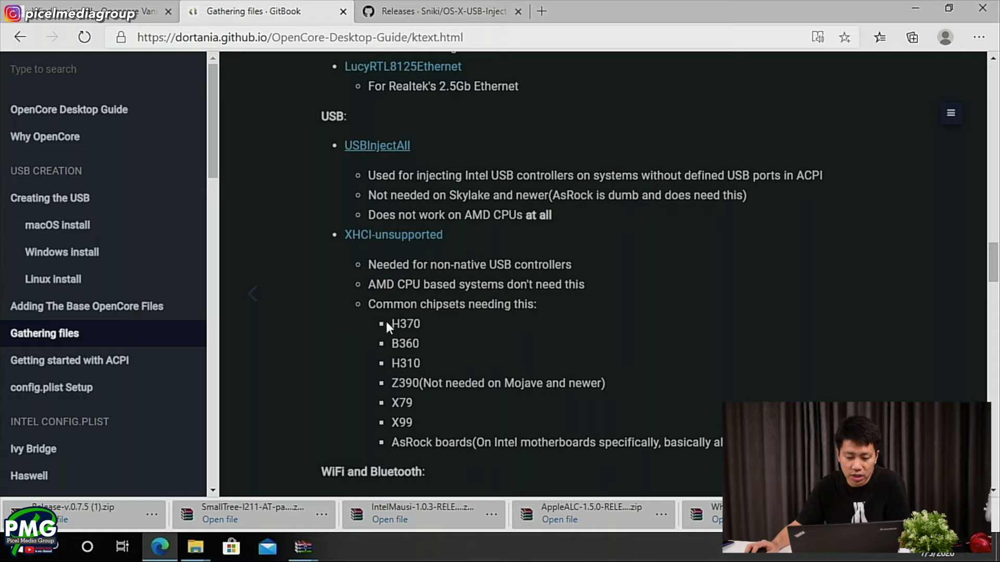
# - Read the guide's notes on chipsets needing XHCI-unsupported, the WiFi and Bluetooth kexts, the AMD CPU specific kexts and the Extras
pyautogui.moveTo(389, 322); pyautogui.dragTo(412, 345)
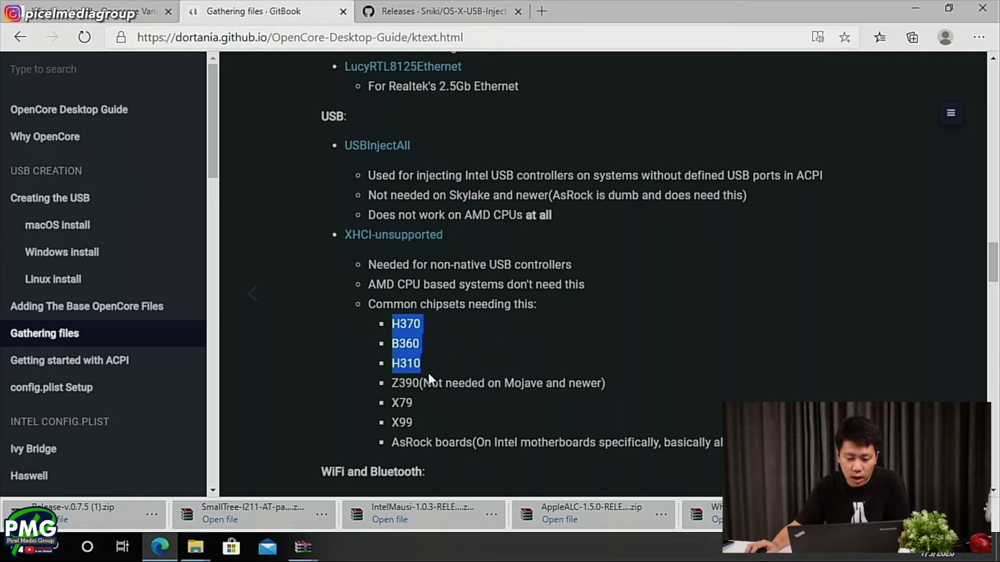
pyautogui.scroll(-1, 428, 372)
pyautogui.scroll(-1, 449, 367)
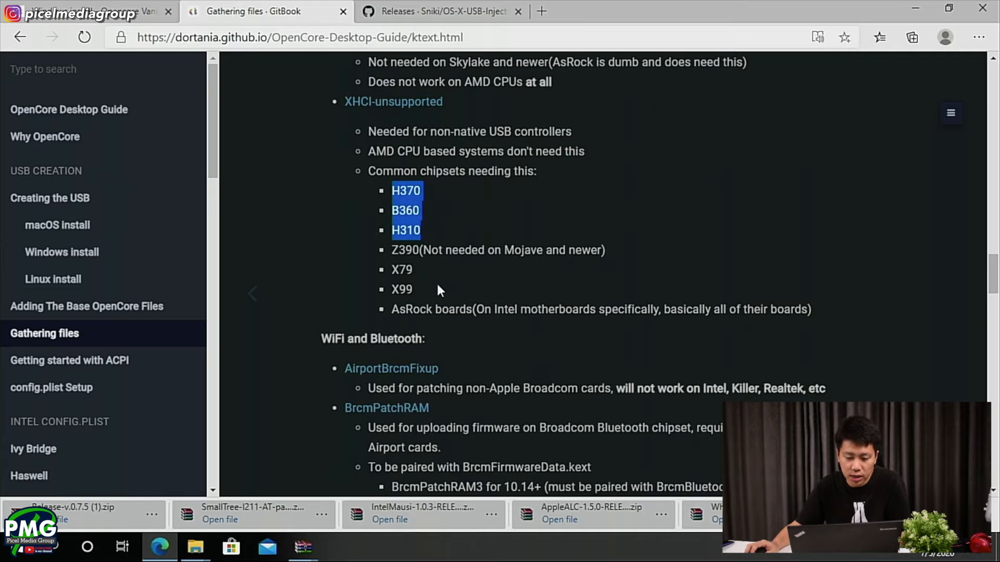
pyautogui.moveTo(426, 291); pyautogui.dragTo(392, 269)
pyautogui.scroll(-1, 427, 318)
pyautogui.scroll(-2, 428, 318)
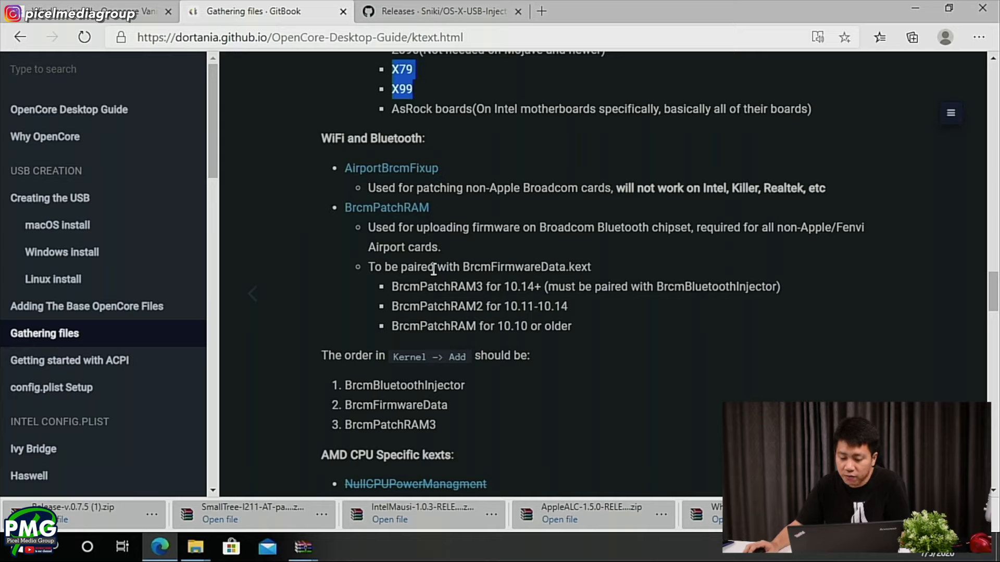
pyautogui.scroll(-1, 536, 254)
pyautogui.scroll(-3, 469, 183)
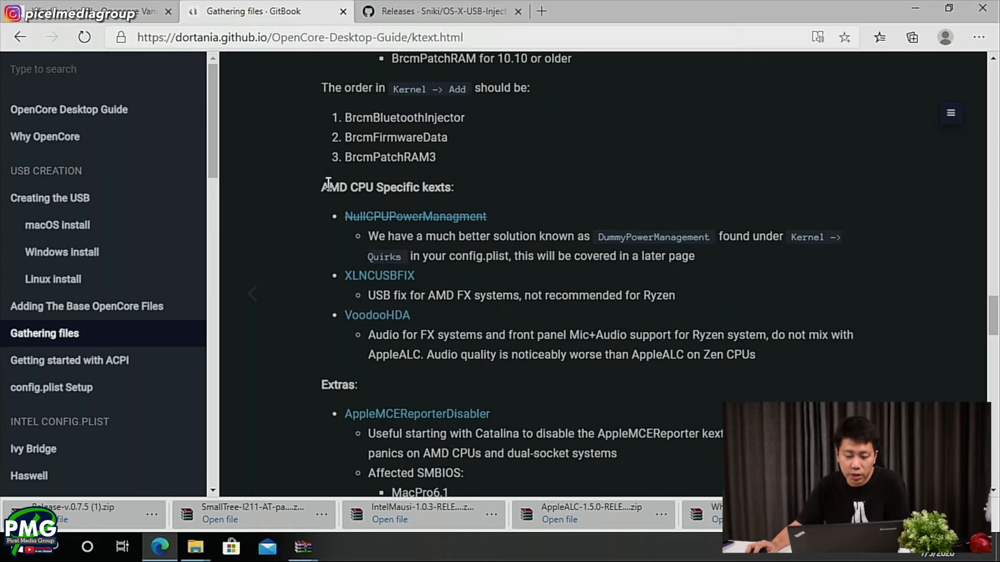
pyautogui.moveTo(317, 188); pyautogui.dragTo(458, 192)
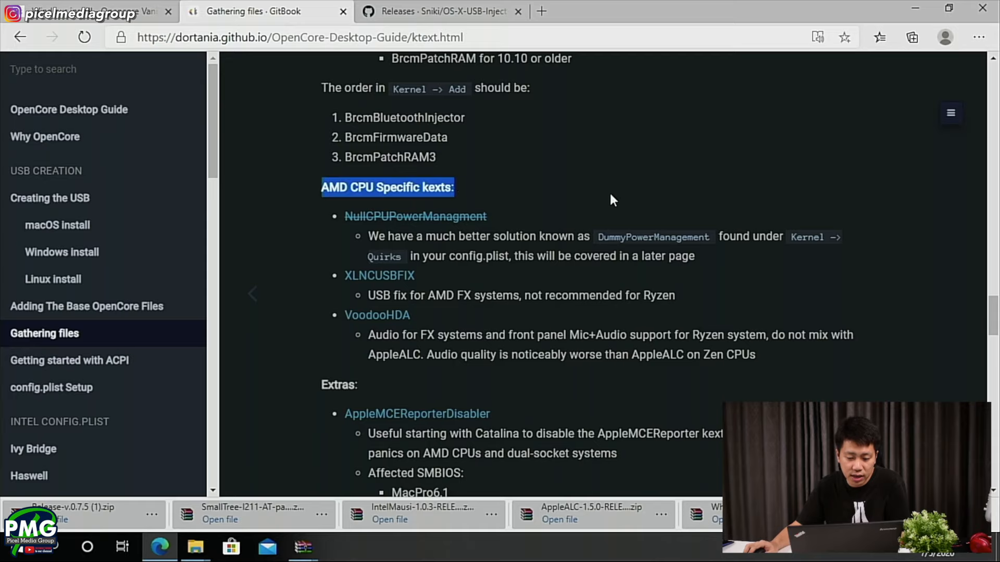
pyautogui.scroll(-4, 610, 197)
pyautogui.scroll(-1, 601, 193)
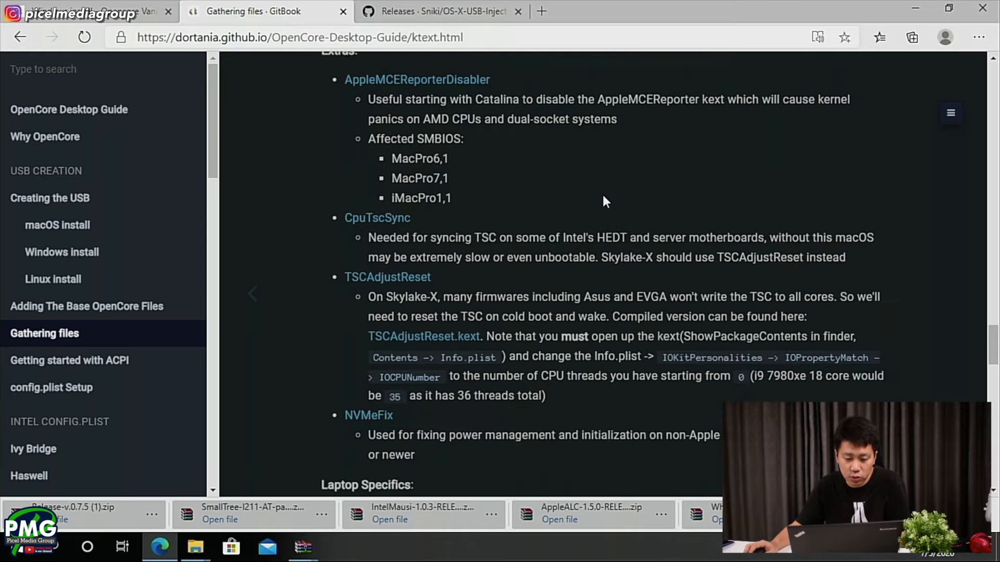
pyautogui.scroll(1, 595, 188)
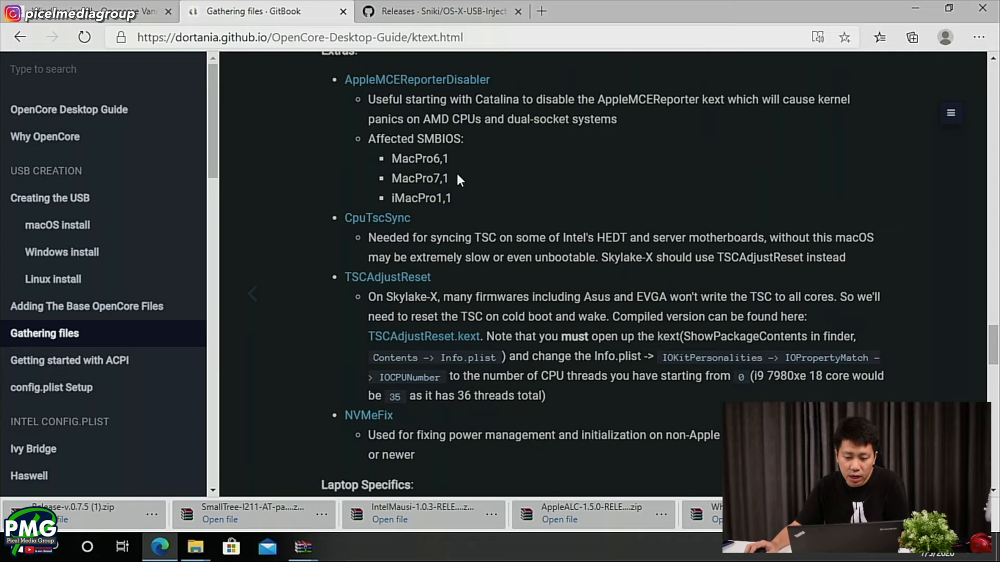
pyautogui.scroll(-1, 457, 174)
pyautogui.scroll(-1, 457, 173)
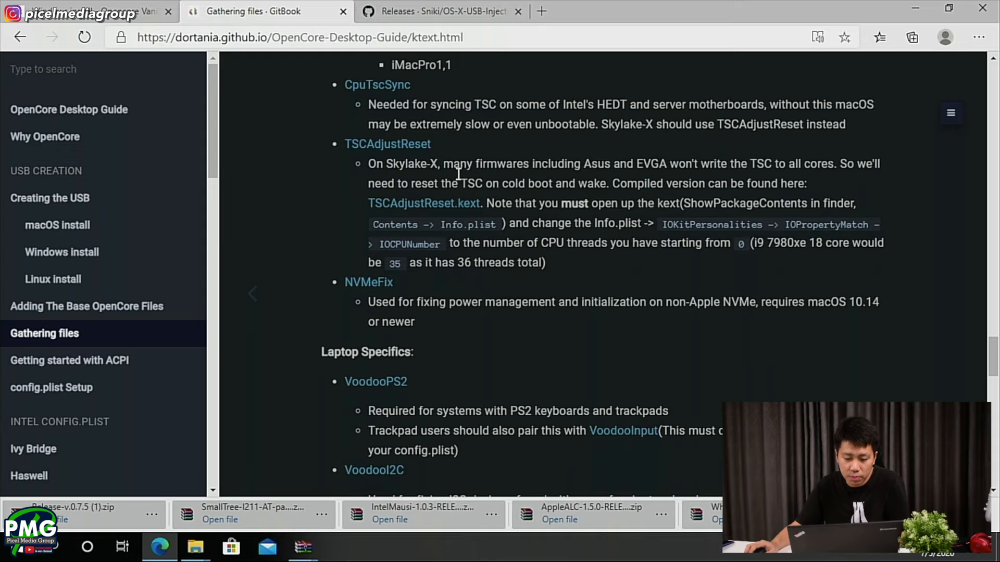
# - Download VoodooPS2Controller-2.1.5-RELEASE.zip from the guide's VoodooPS2 releases page and open the archive, closing the USB-Inject-All releases tab
pyautogui.scroll(-4, 458, 178)
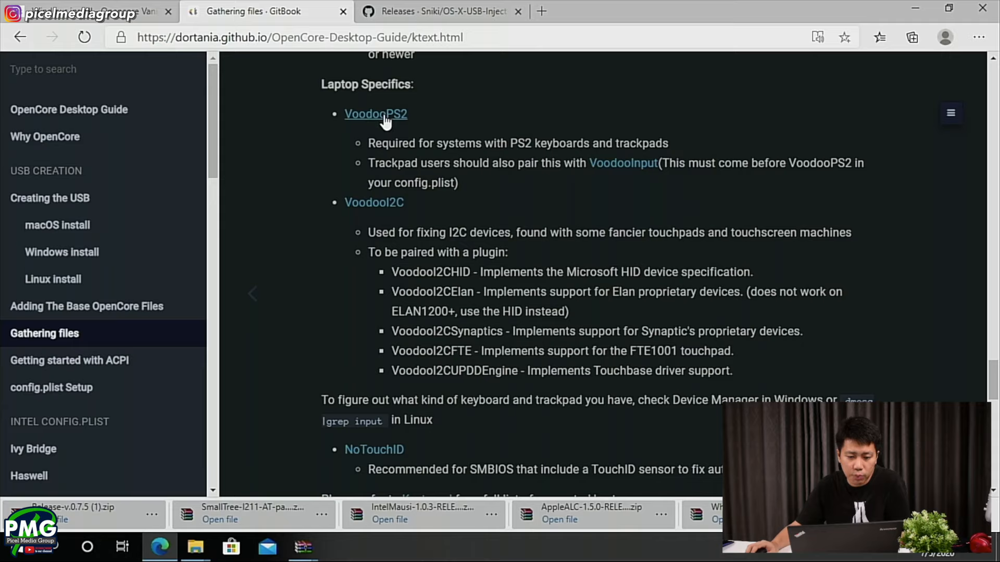
pyautogui.middleClick(386, 115)
pyautogui.scroll(3, 386, 115)
pyautogui.click(523, 13)
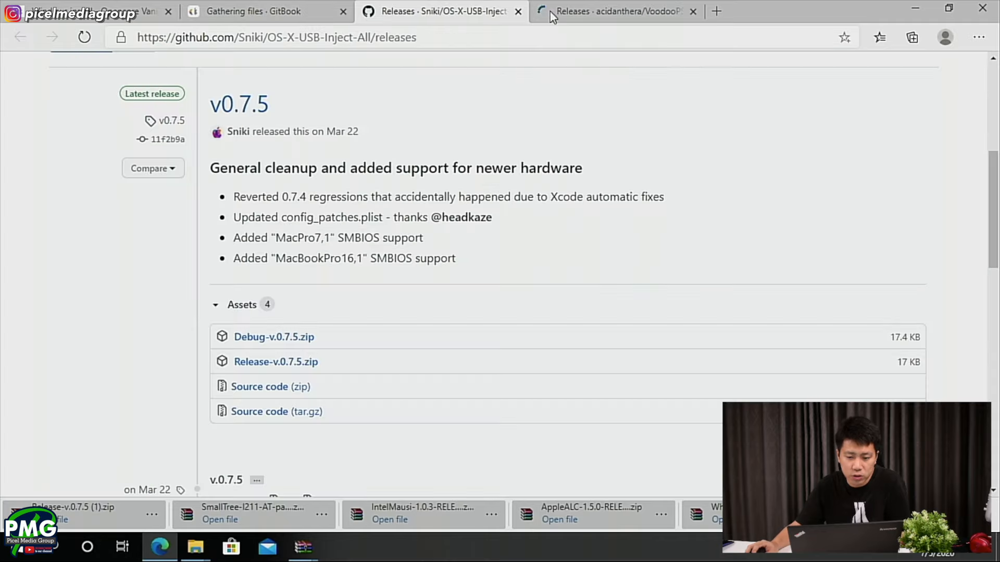
pyautogui.click(518, 12)
pyautogui.scroll(-5, 320, 309)
pyautogui.hotkey('ctrl', 'shift', 'Tab')
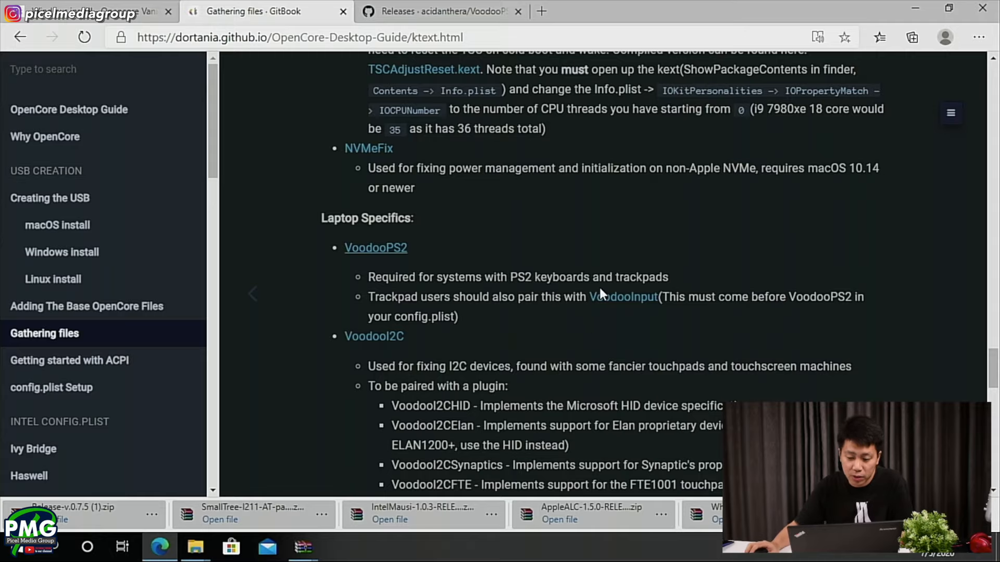
pyautogui.click(411, 11)
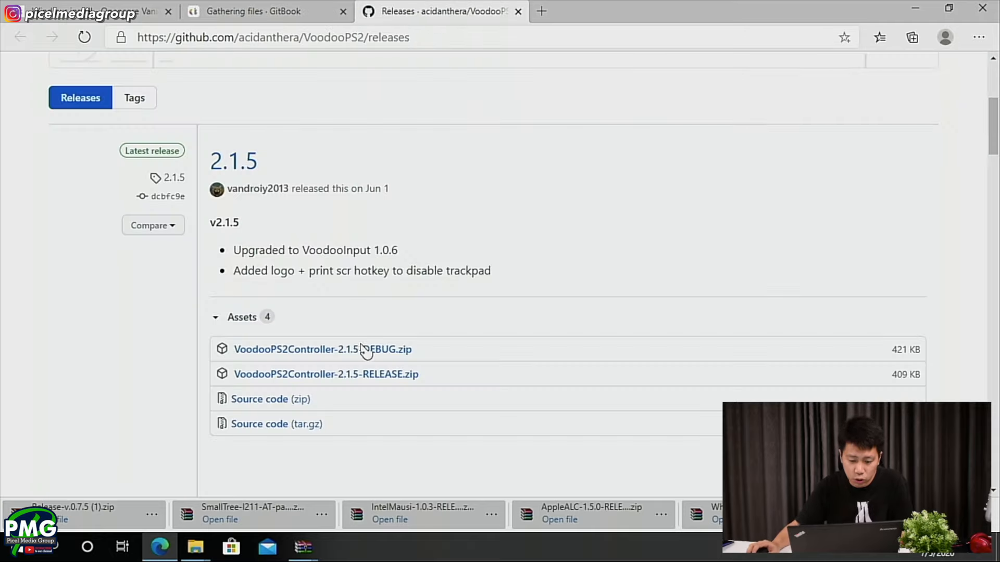
pyautogui.click(361, 375)
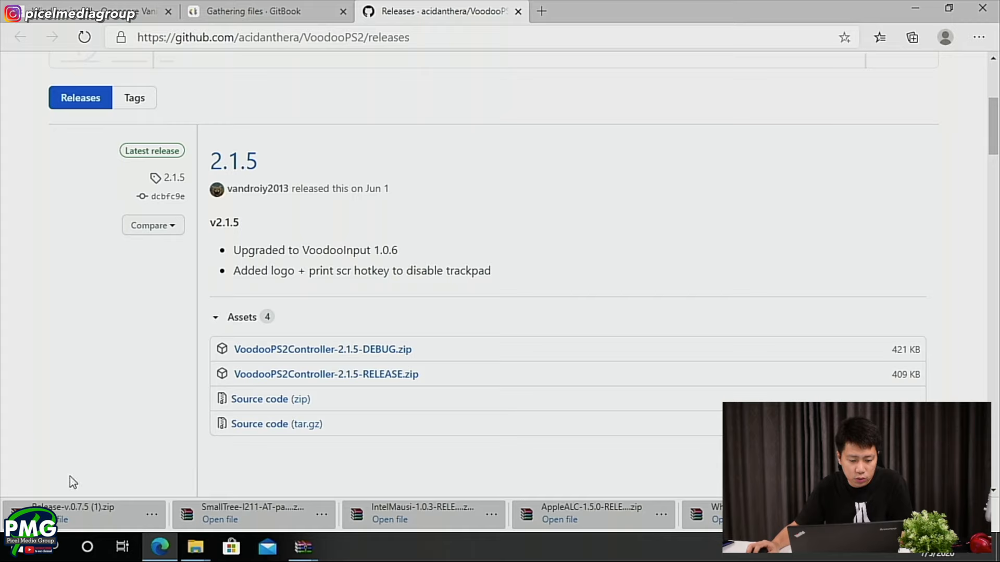
pyautogui.click(73, 512)
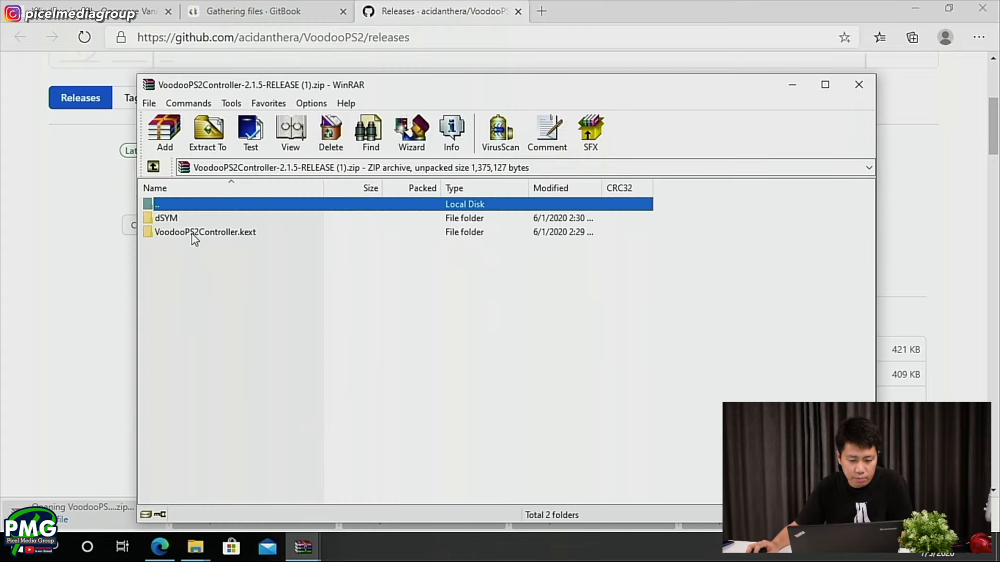
# - Copy VoodooPS2Controller.kext from the archive into the BOOT drive's EFI/OC/Kexts folder, close the archive and return to the guide
pyautogui.moveTo(192, 234); pyautogui.dragTo(583, 490)
pyautogui.hotkey('alt', 'Tab')
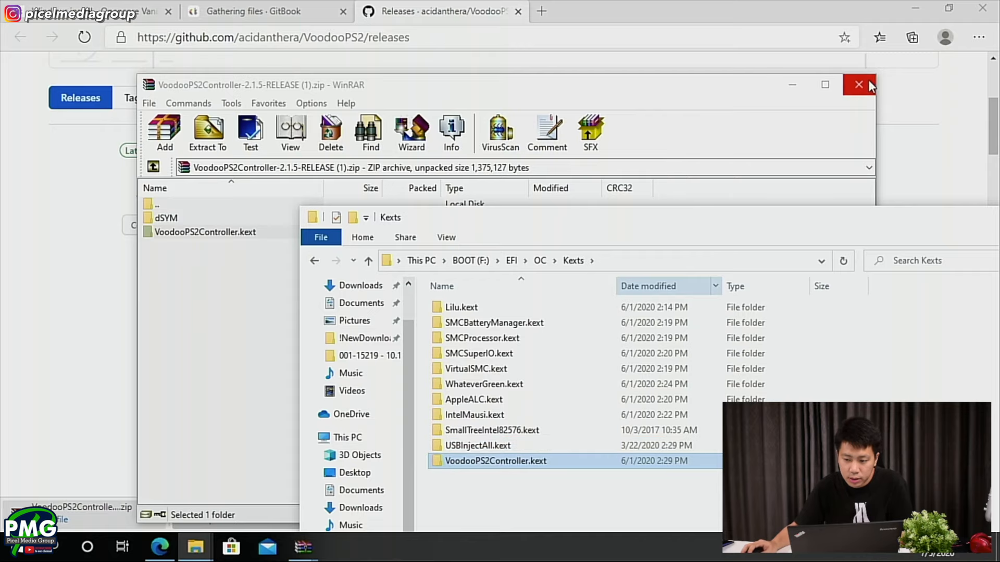
pyautogui.click(867, 86)
pyautogui.click(245, 11)
# - Read the guide's notes on VoodooI2C and NoTouchID, and its SSDTs section down to the Desktop table
pyautogui.scroll(-1, 341, 311)
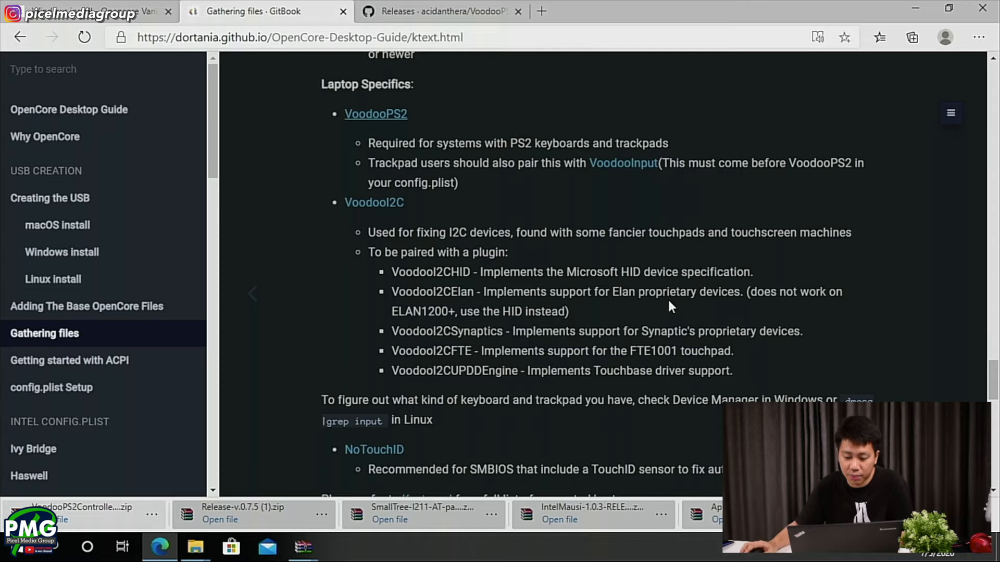
pyautogui.scroll(-2, 669, 303)
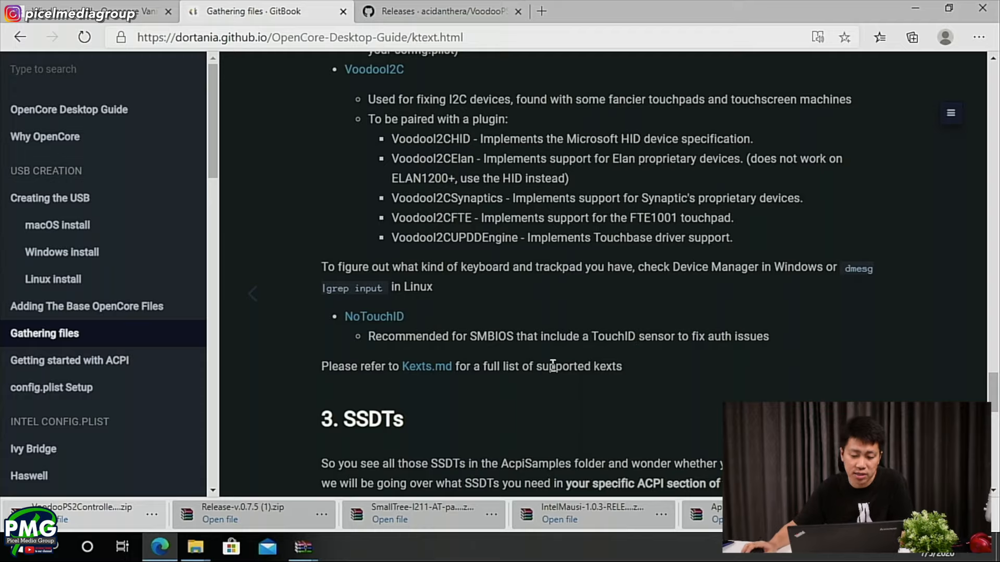
pyautogui.scroll(-3, 381, 308)
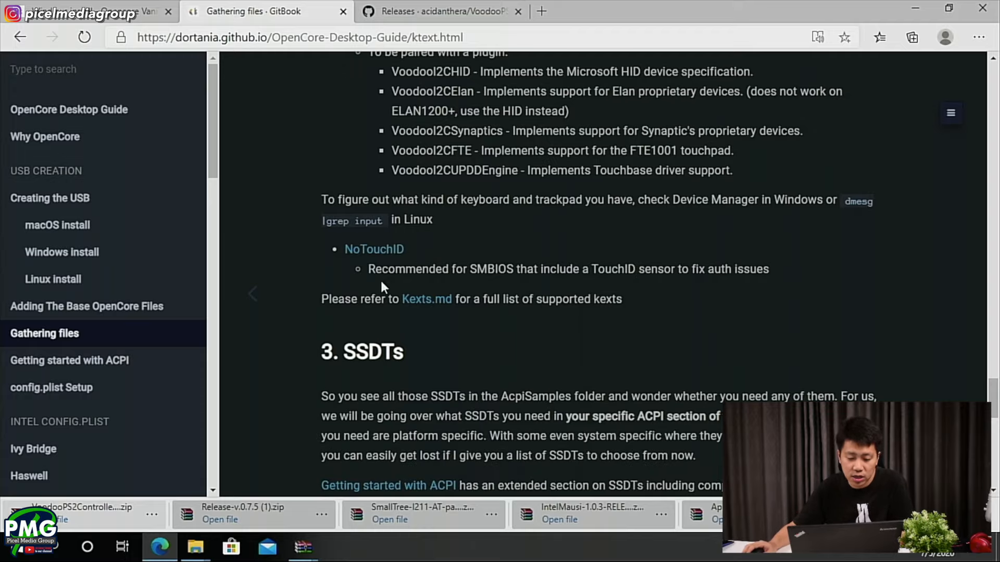
pyautogui.scroll(4, 486, 310)
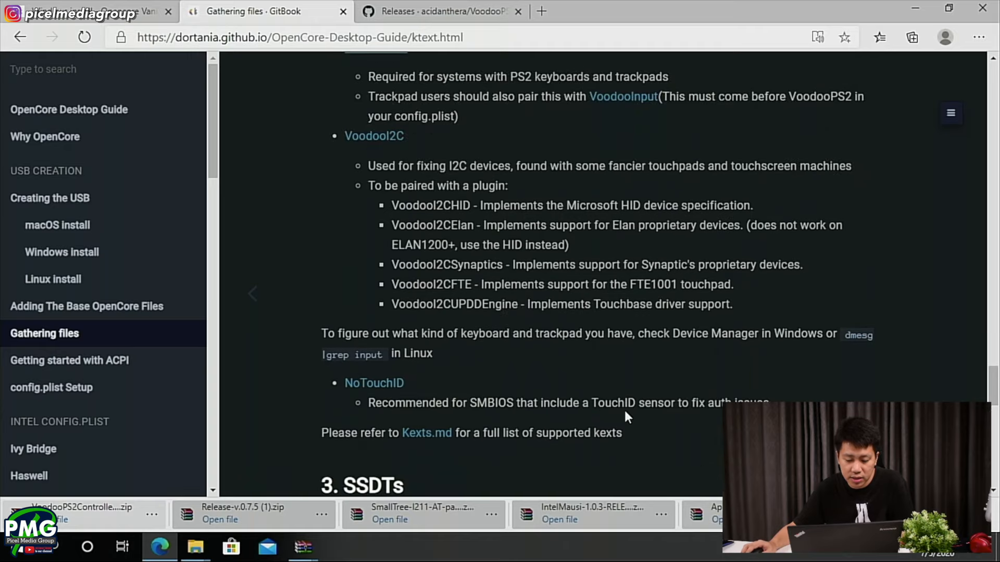
pyautogui.scroll(-3, 624, 408)
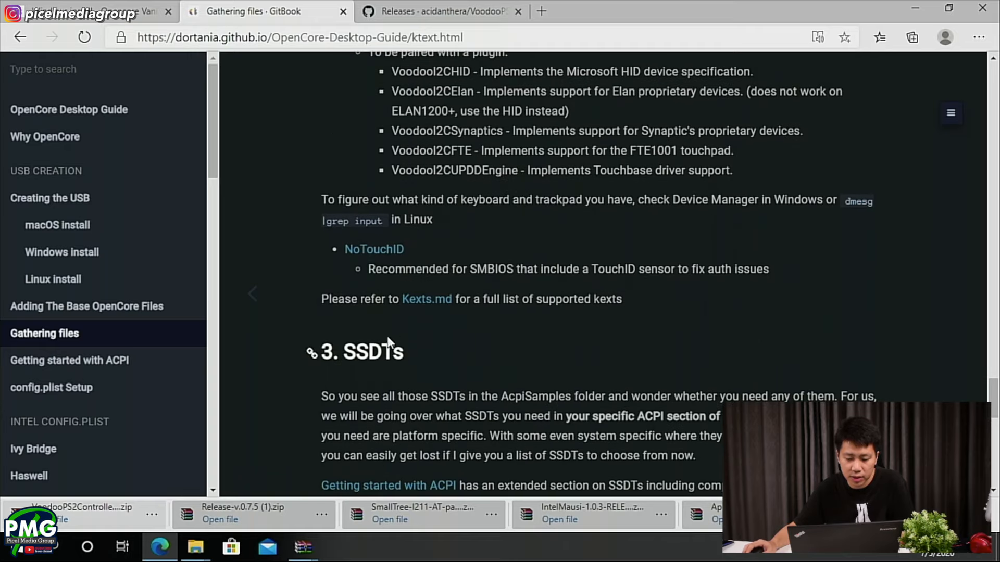
pyautogui.scroll(-1, 468, 363)
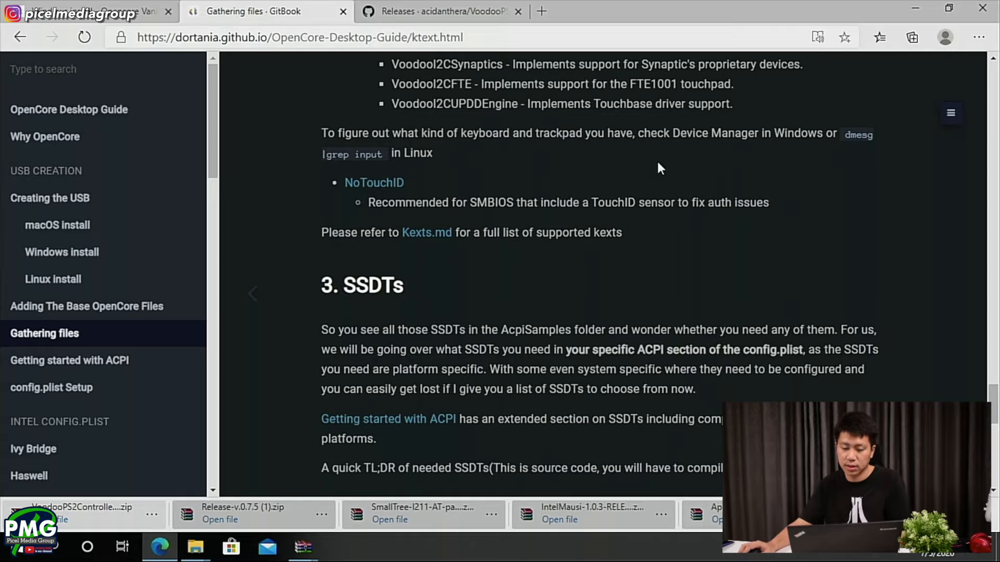
pyautogui.scroll(-1, 703, 233)
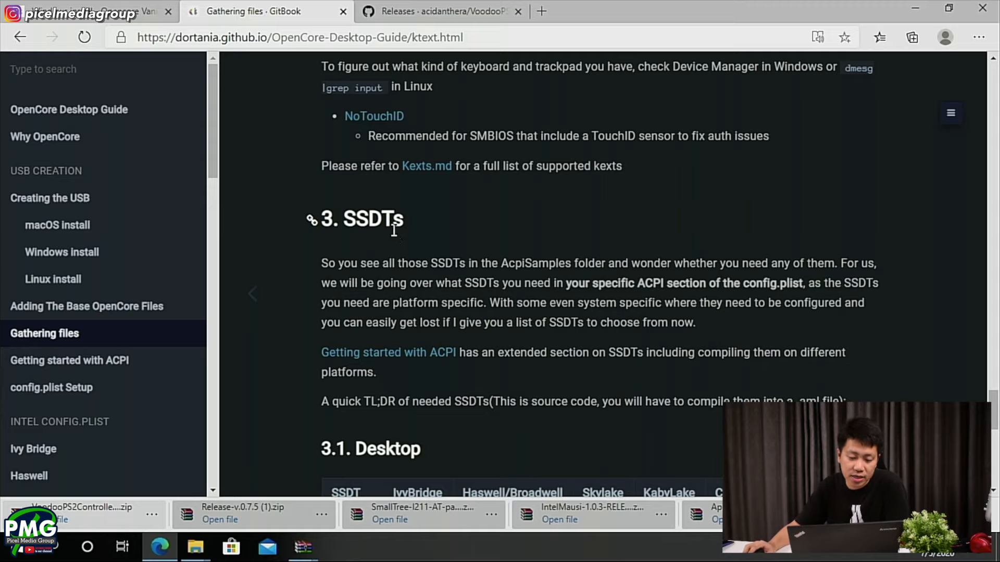
pyautogui.scroll(-3, 411, 223)
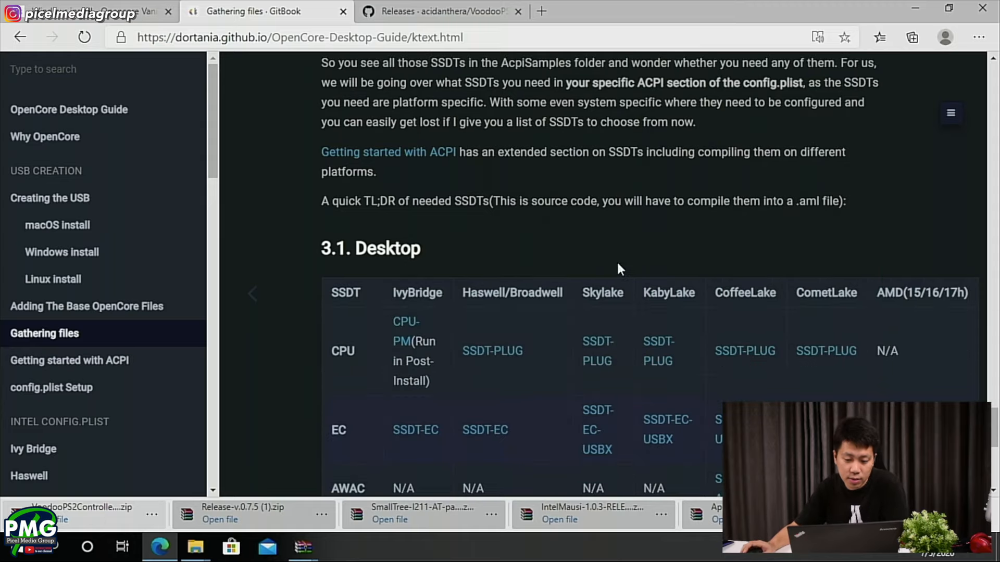
# - Examine the guide's SSDT tables for Desktop and High End Desktop platforms, down to the link to the ACPI guide
pyautogui.scroll(1, 511, 290)
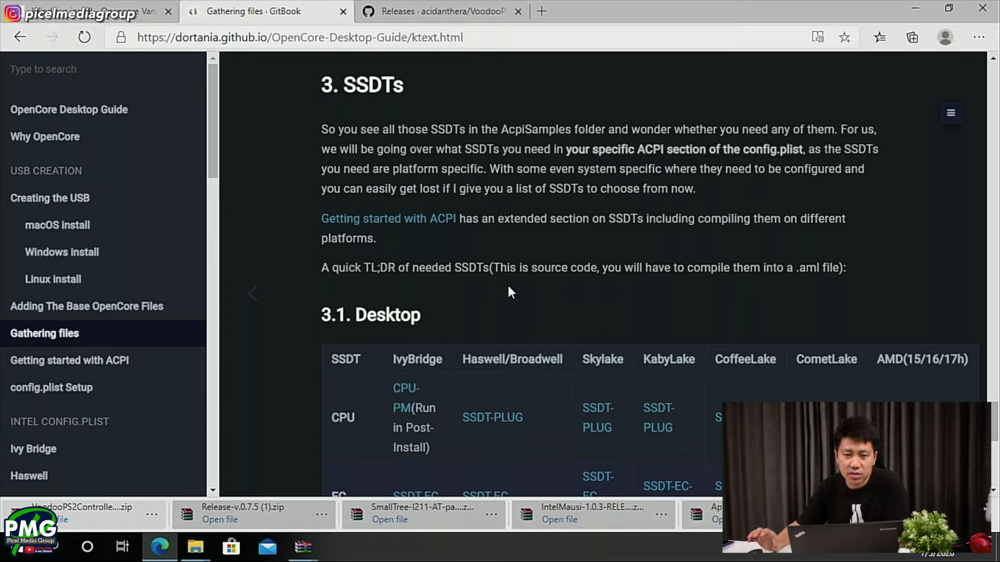
pyautogui.scroll(-2, 508, 302)
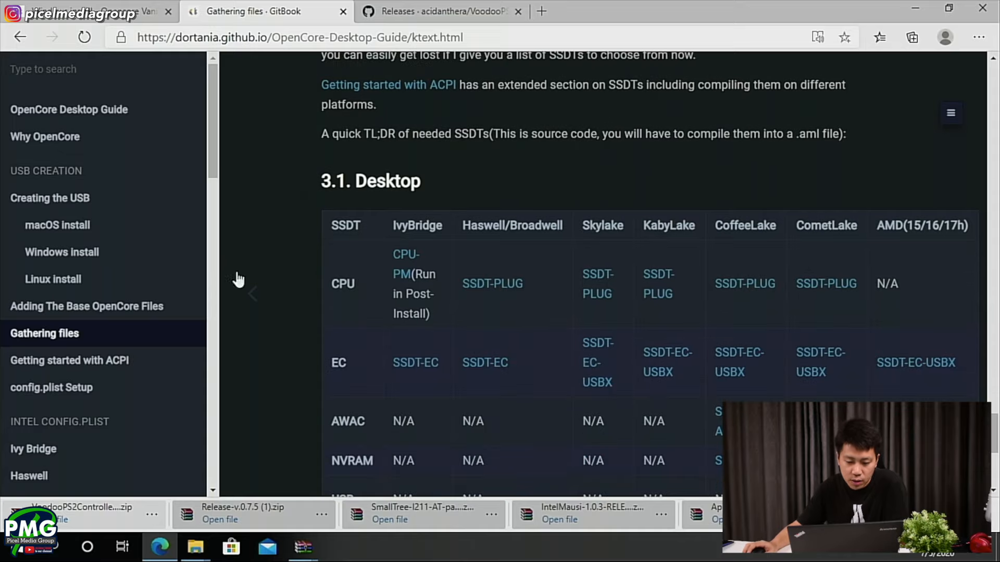
pyautogui.scroll(-5, 377, 234)
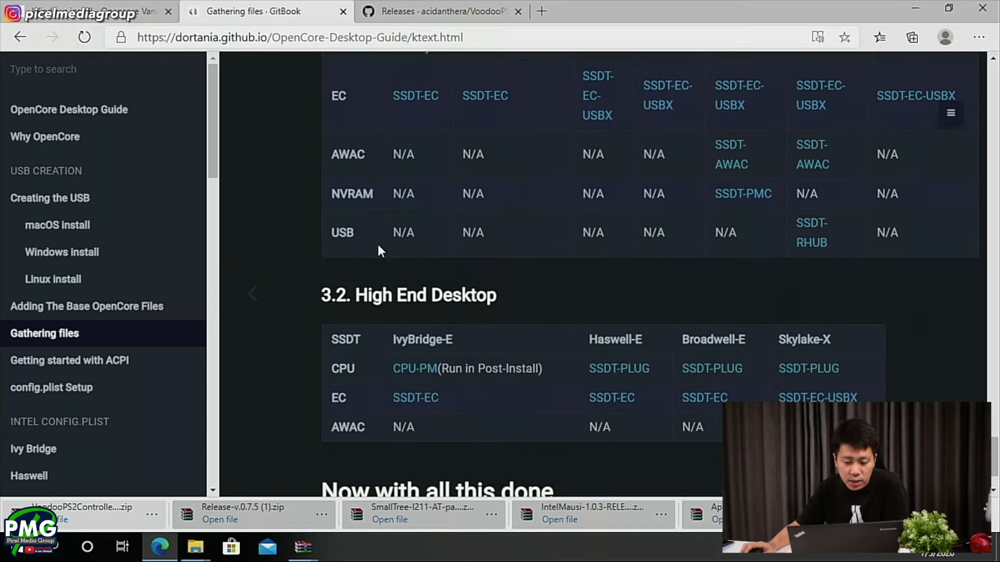
pyautogui.scroll(1, 448, 195)
pyautogui.scroll(-1, 454, 268)
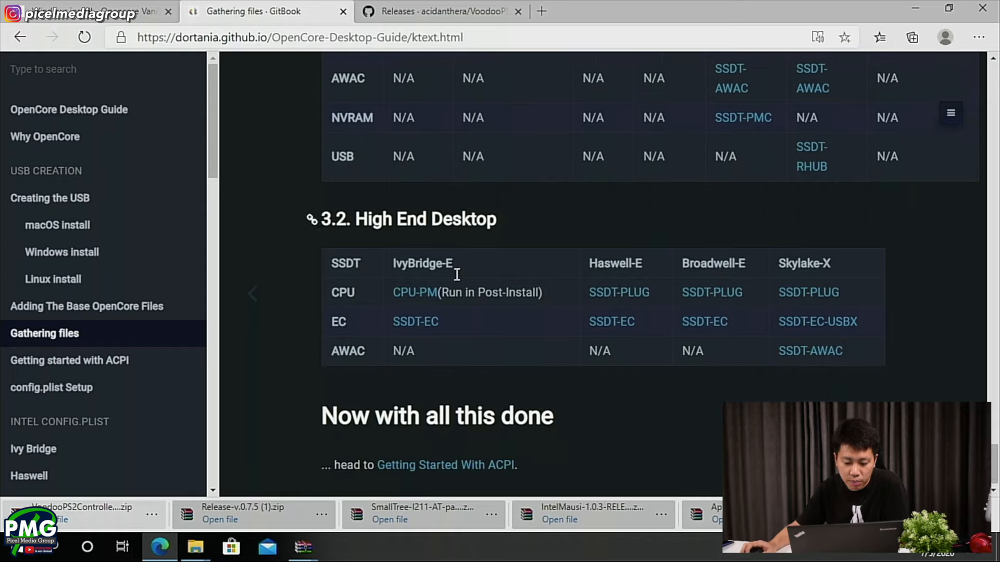
pyautogui.scroll(8, 414, 448)
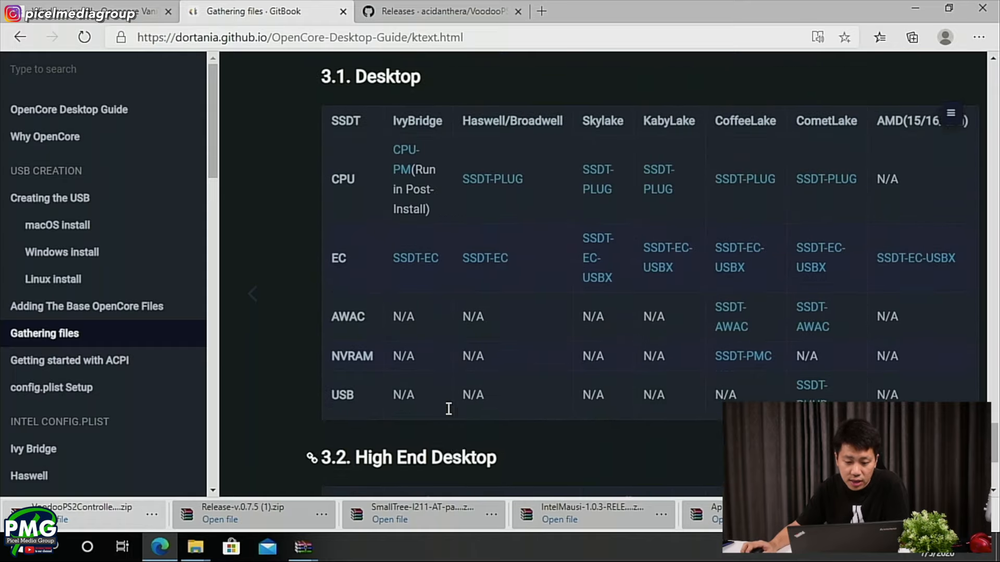
pyautogui.scroll(-2, 450, 400)
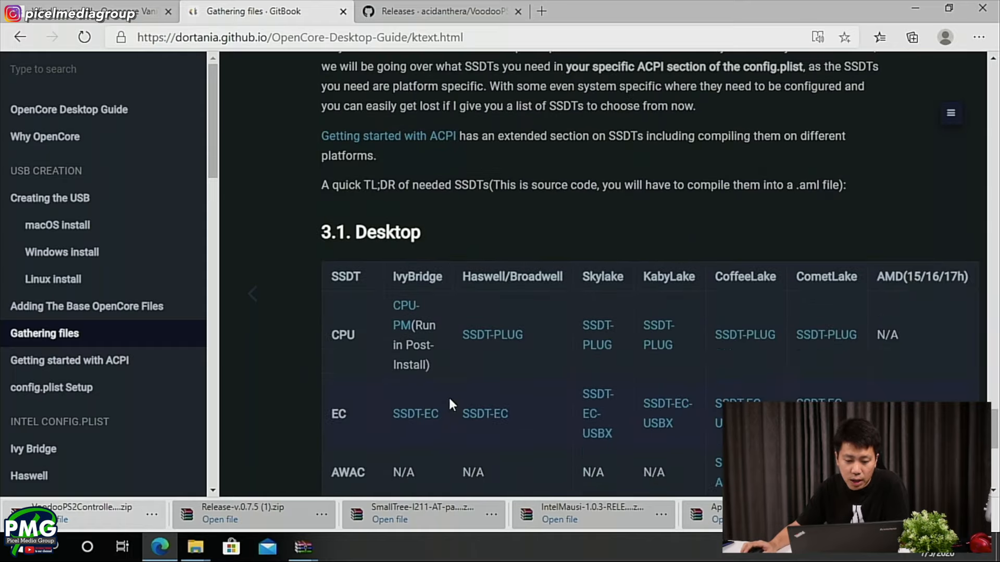
pyautogui.scroll(-3, 452, 402)
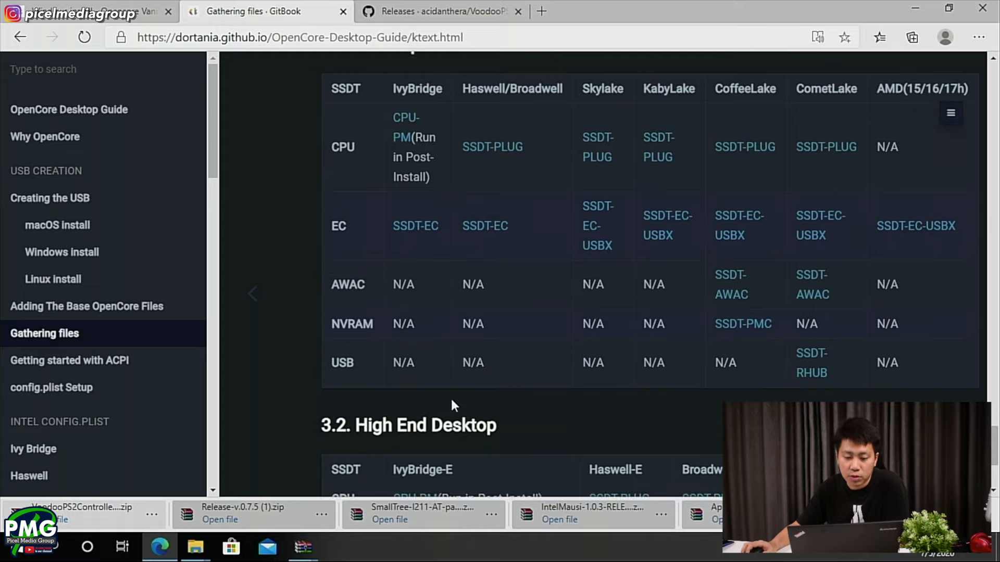
pyautogui.scroll(-3, 519, 107)
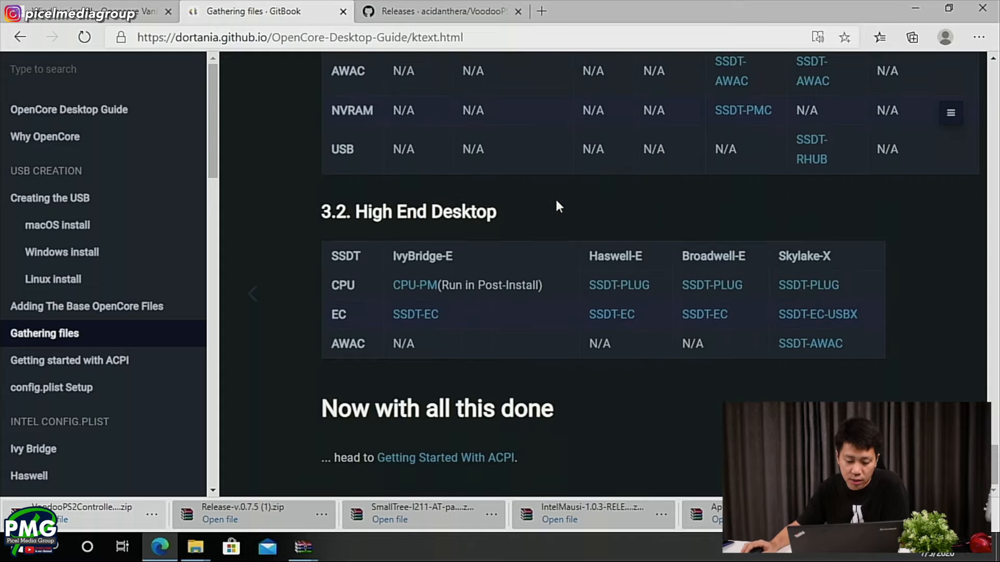
# - Open the Getting Started With ACPI guide, dismiss the downloads bar, and read the explainer on DSDTs, SSDTs and the devices needing correction
pyautogui.click(454, 458)
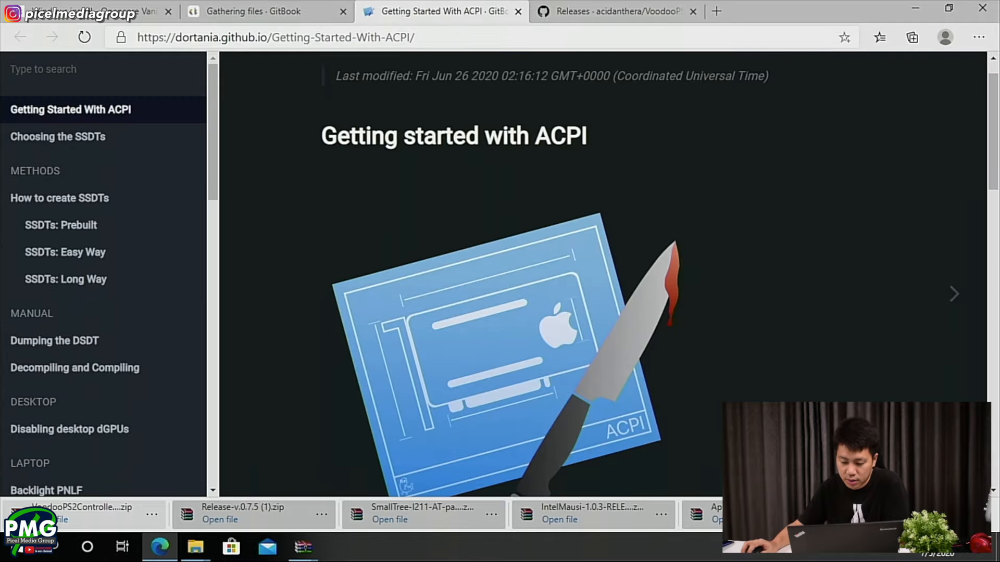
pyautogui.click(991, 517)
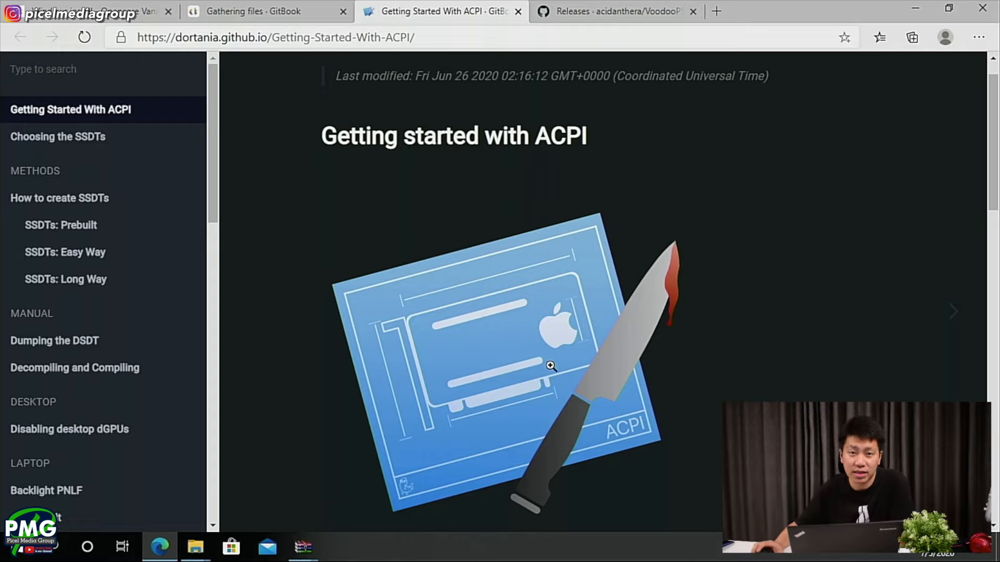
pyautogui.scroll(-2, 481, 372)
pyautogui.scroll(-2, 481, 372)
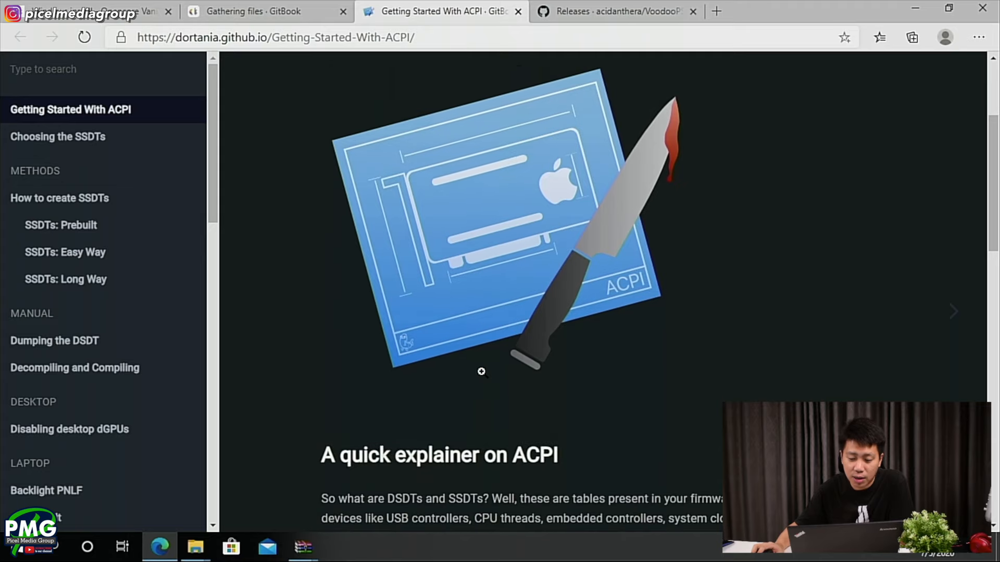
pyautogui.scroll(-10, 481, 372)
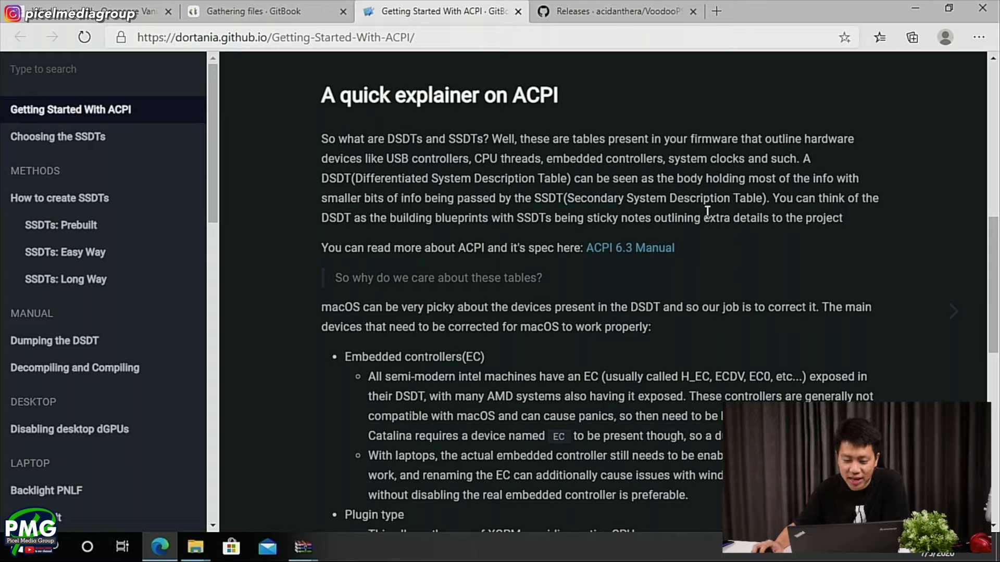
pyautogui.scroll(-3, 321, 363)
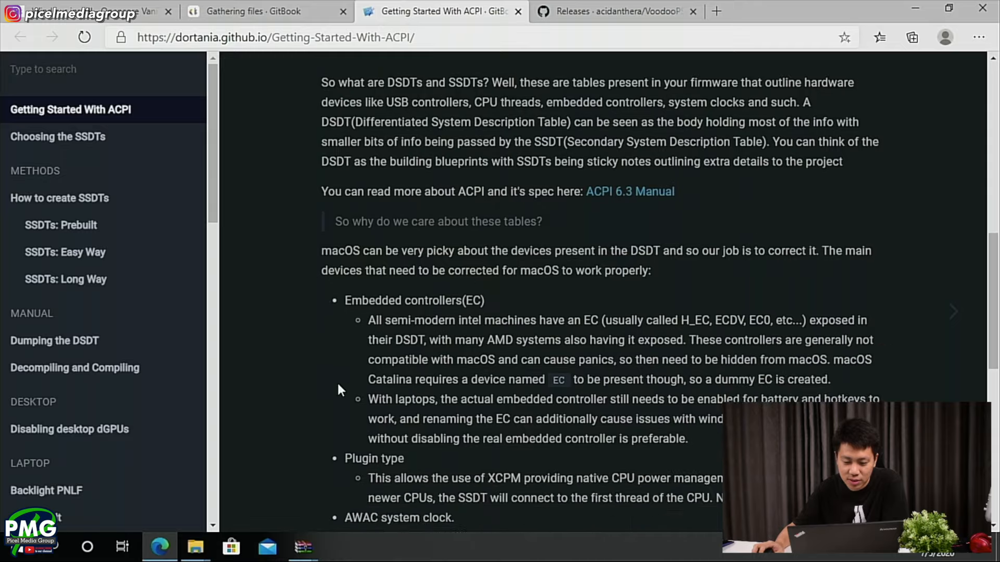
pyautogui.scroll(-6, 295, 351)
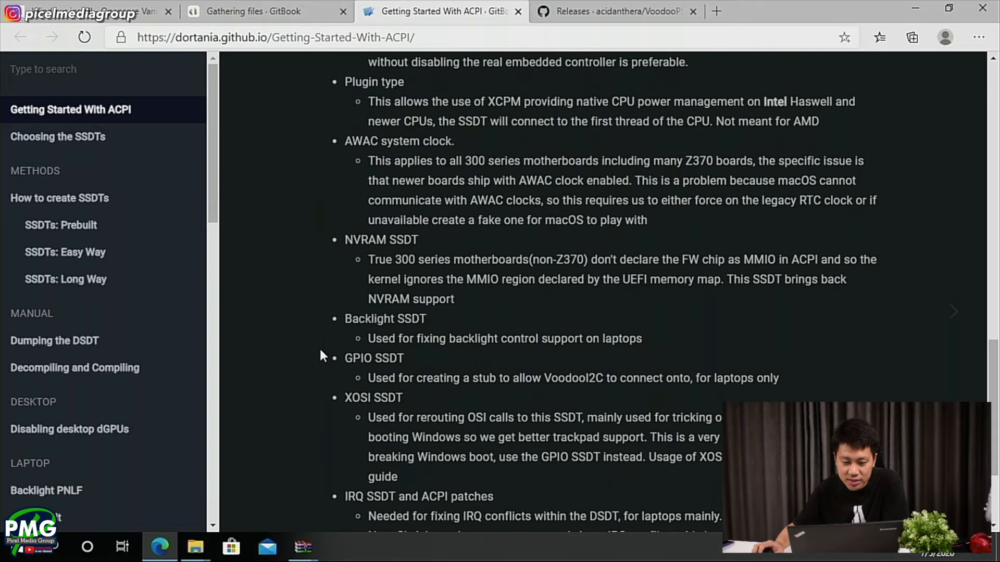
pyautogui.scroll(-3, 320, 345)
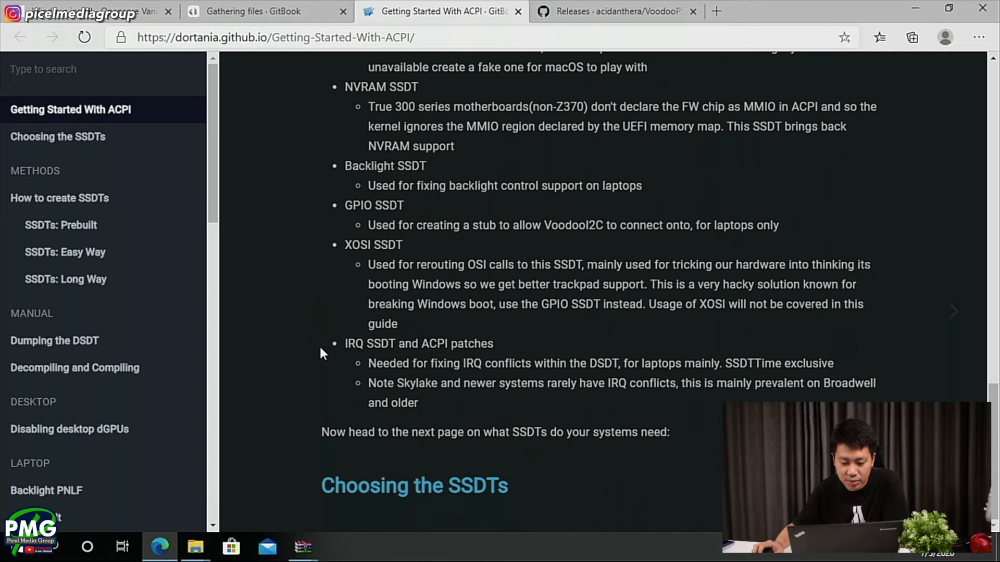
# - Open the Choosing the SSDTs page and look over its introduction and Desktop platform table
pyautogui.click(426, 483)
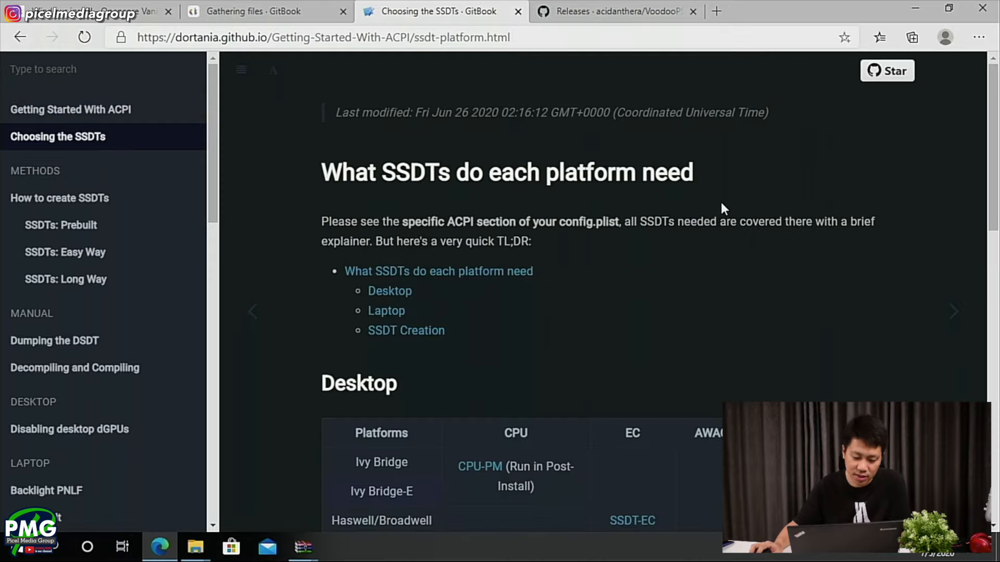
pyautogui.scroll(-1, 601, 259)
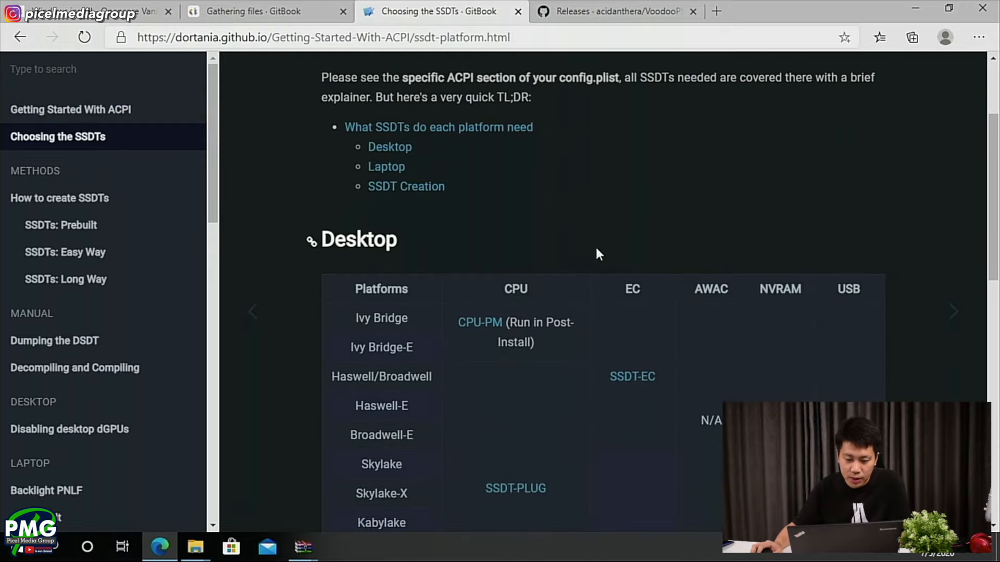
pyautogui.scroll(1, 597, 249)
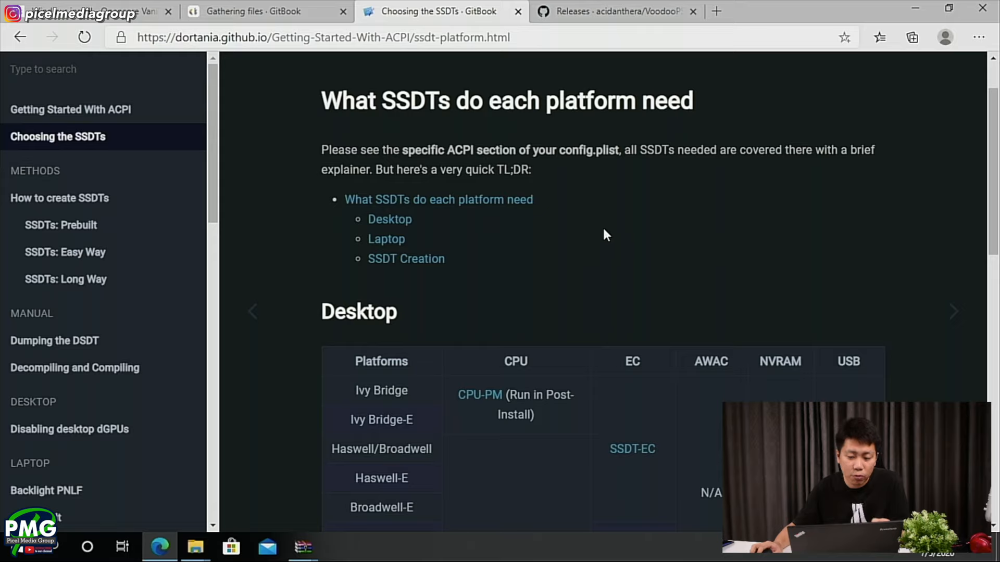
pyautogui.scroll(-3, 604, 226)
pyautogui.scroll(2, 607, 224)
pyautogui.scroll(-1, 178, 177)
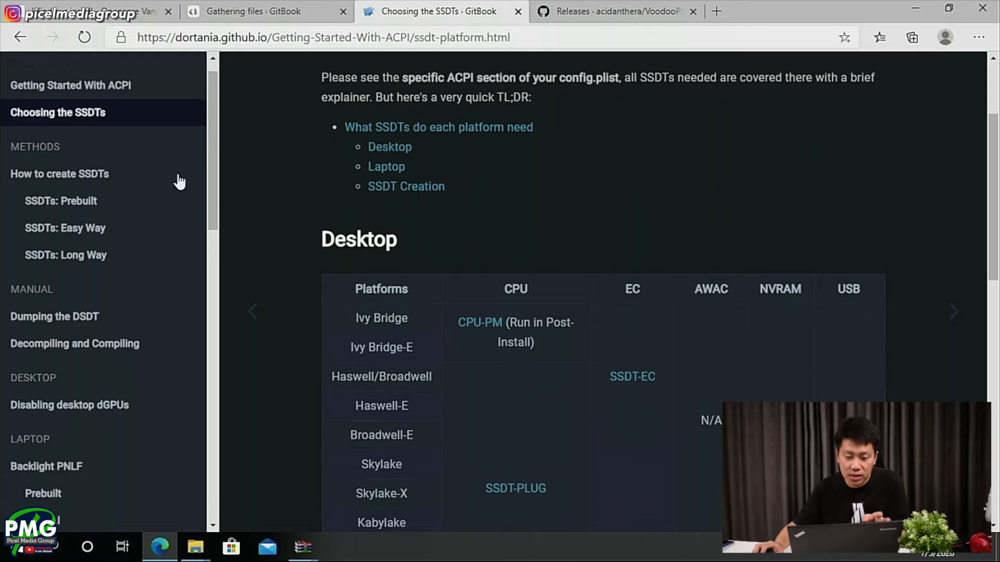
# - Go to the page's Laptop section and examine which SSDTs each laptop platform needs
pyautogui.click(406, 172)
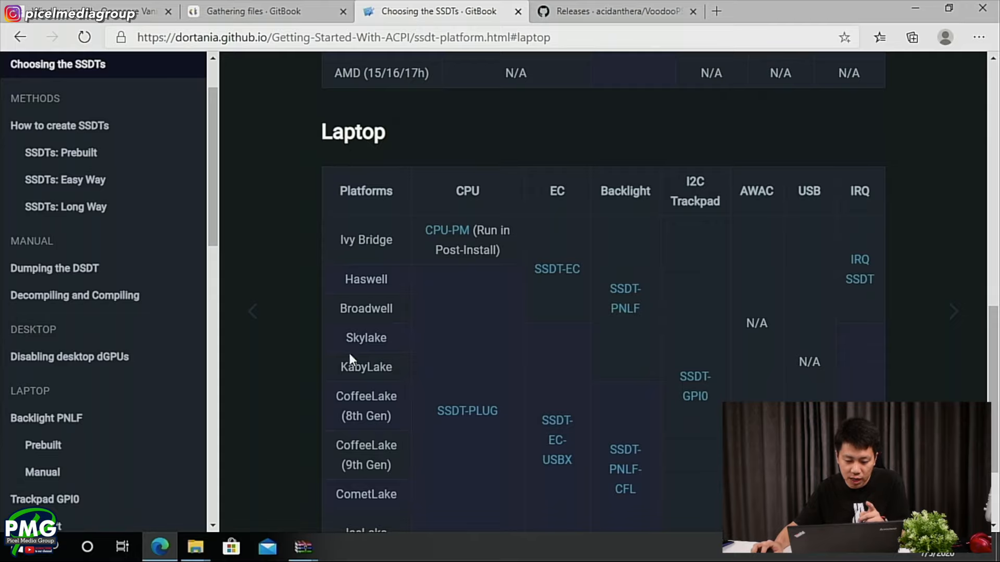
pyautogui.scroll(-1, 344, 458)
pyautogui.scroll(1, 373, 392)
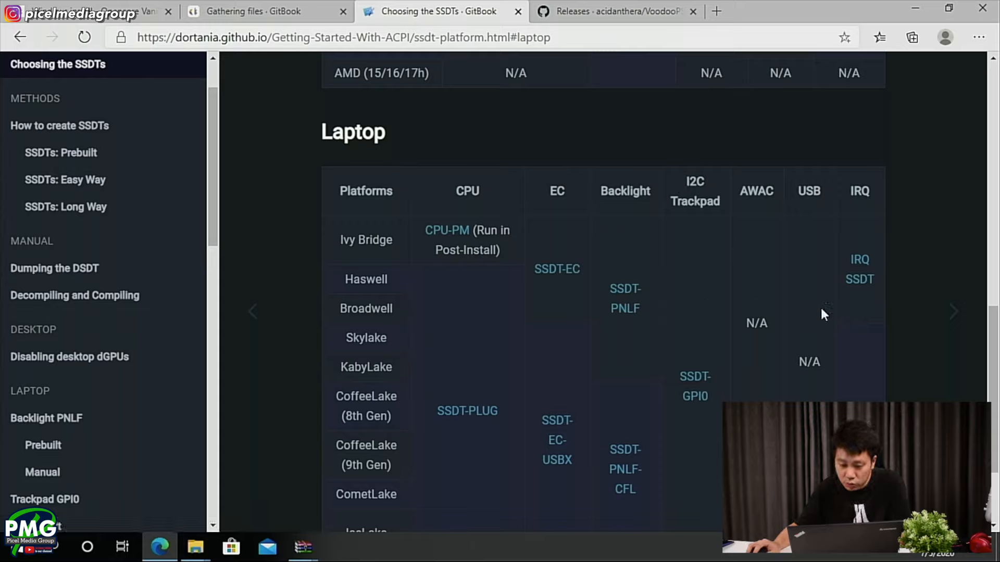
pyautogui.scroll(-1, 871, 291)
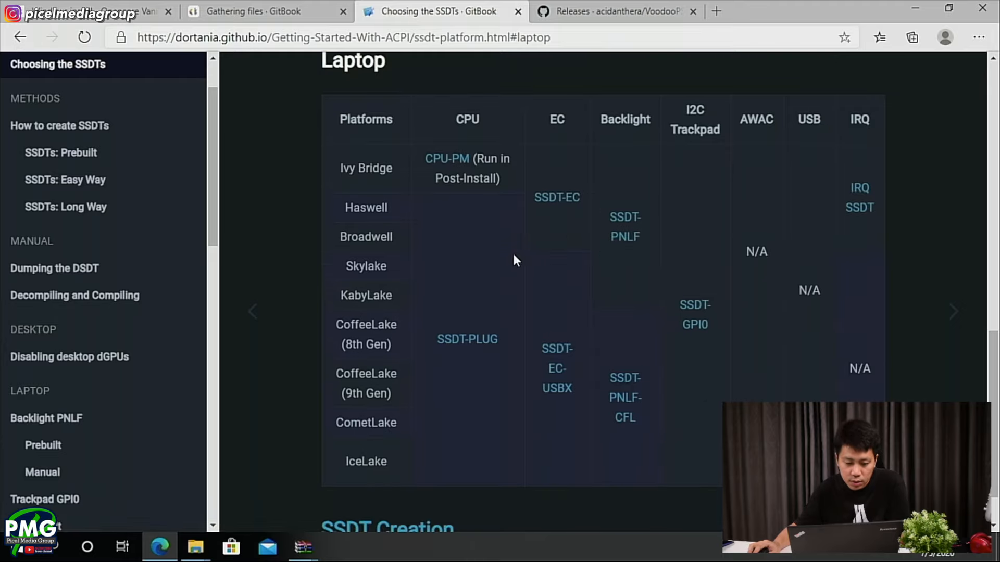
pyautogui.scroll(-1, 512, 251)
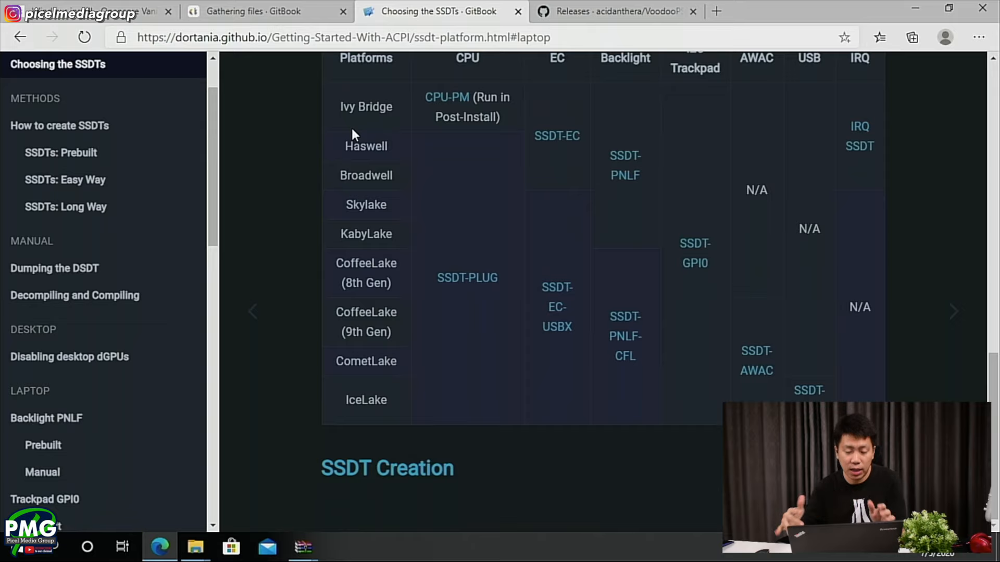
# - Open the SSDT Creation page and review the prebuilt, automated SSDTTime and manual creation methods
pyautogui.click(364, 471)
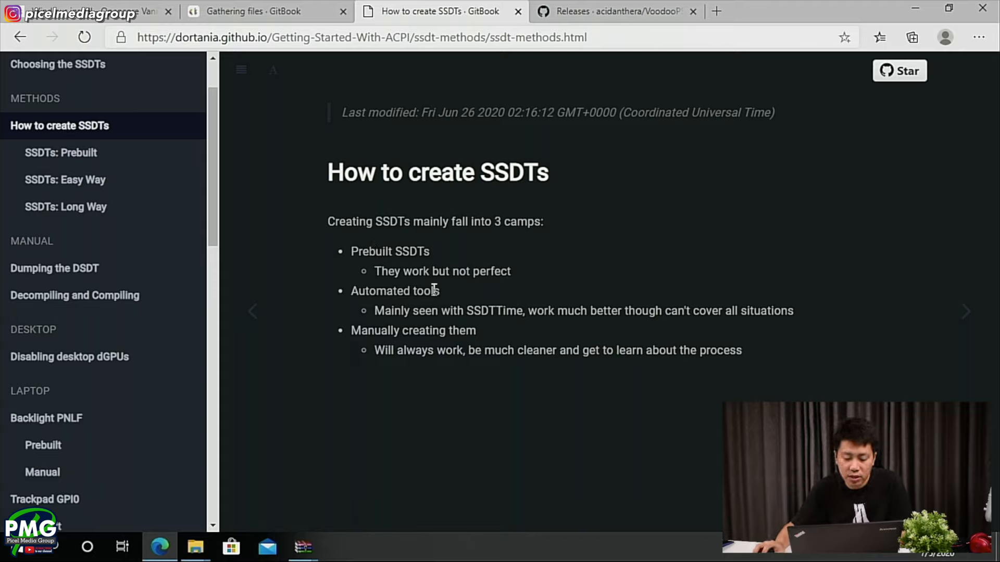
pyautogui.moveTo(468, 308); pyautogui.dragTo(522, 308)
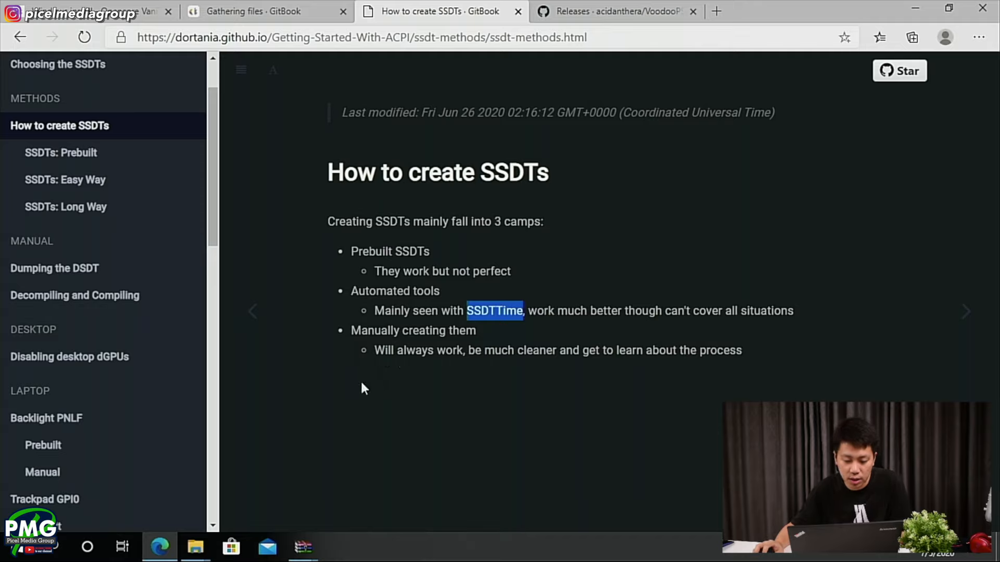
pyautogui.click(348, 329)
pyautogui.moveTo(350, 330); pyautogui.dragTo(475, 328)
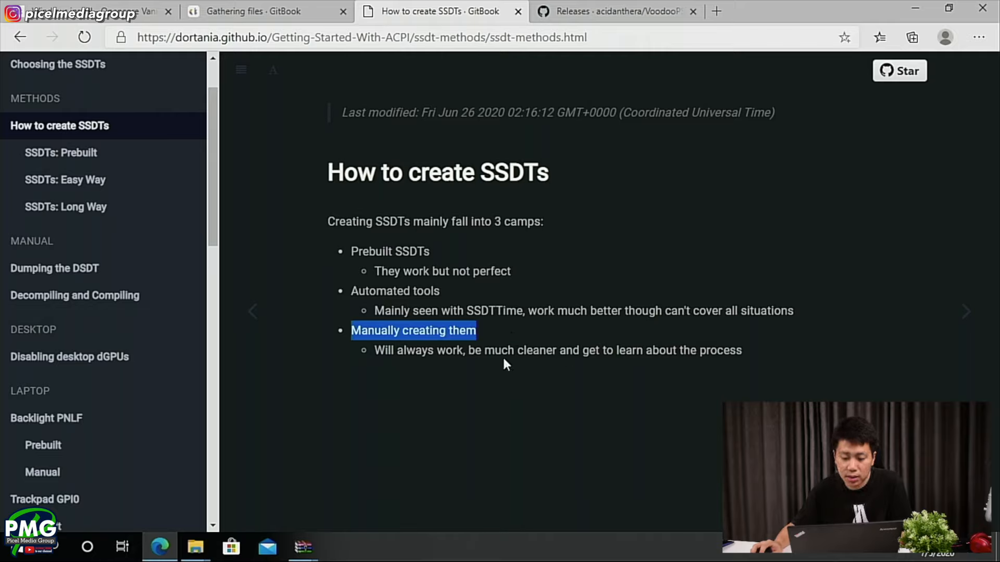
pyautogui.click(399, 339)
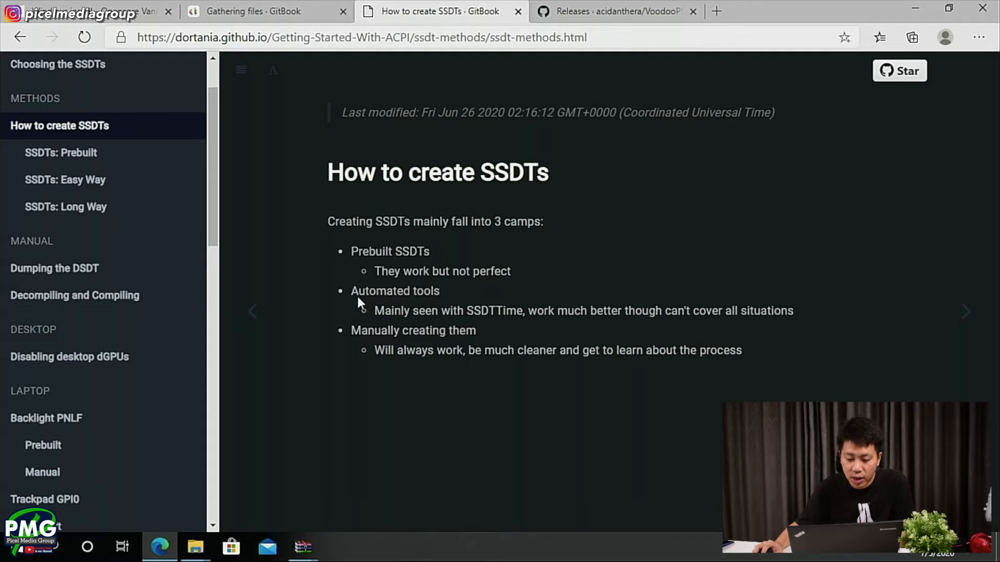
pyautogui.moveTo(351, 290); pyautogui.dragTo(802, 309)
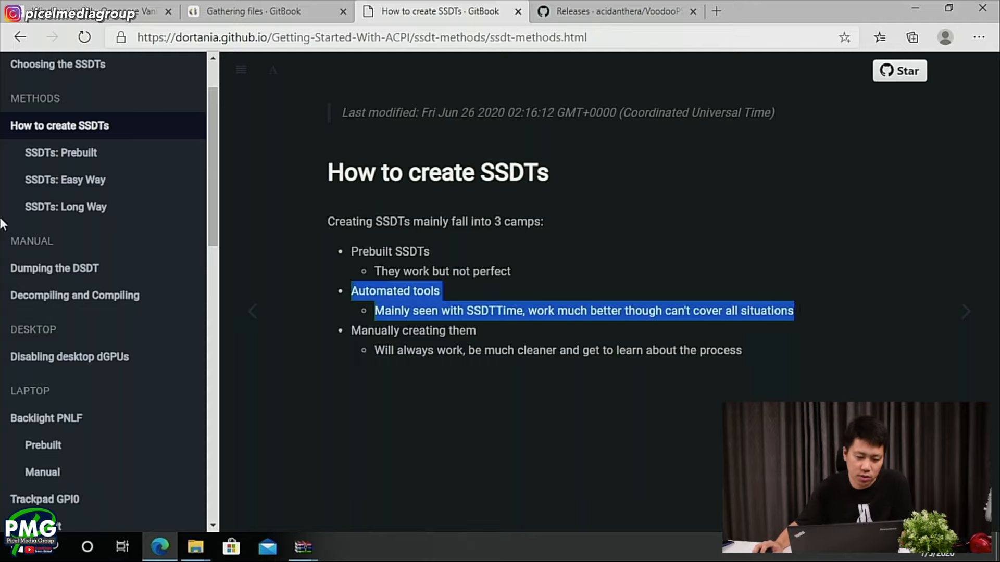
# - Download the SSDTTime repository as a ZIP through the SSDTs: Easy Way page's link, closing the VoodooPS2 releases tab
pyautogui.click(54, 189)
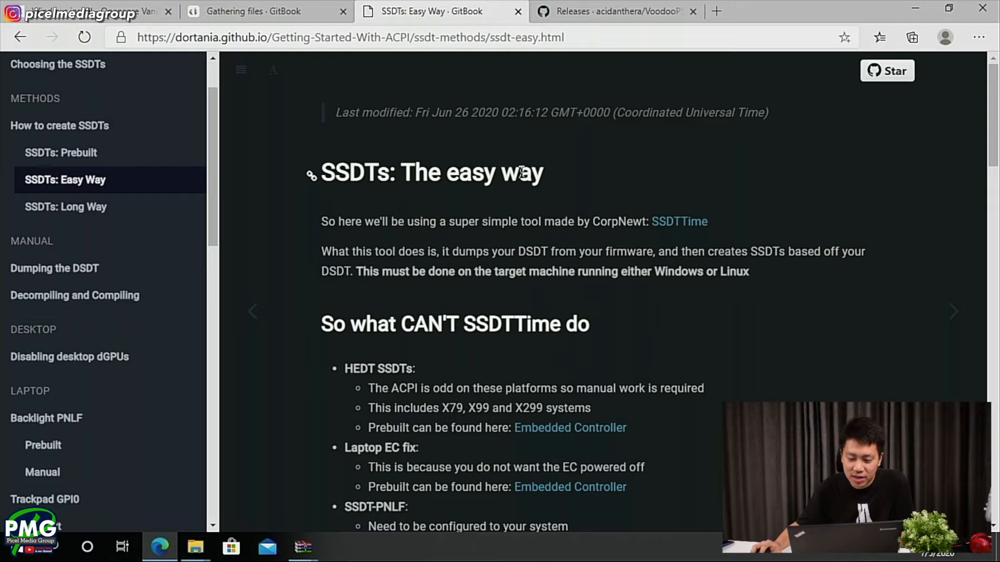
pyautogui.click(669, 226)
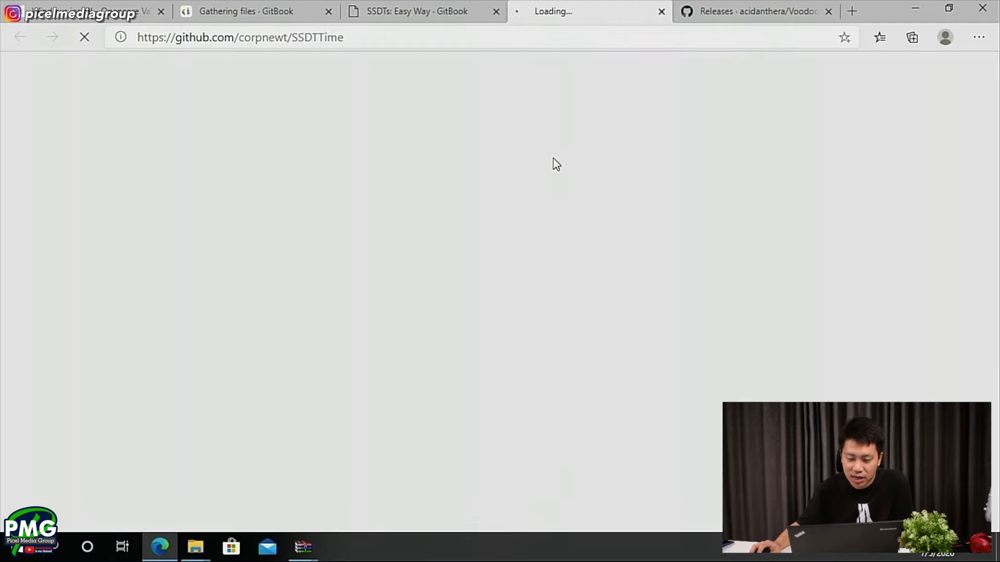
pyautogui.click(828, 11)
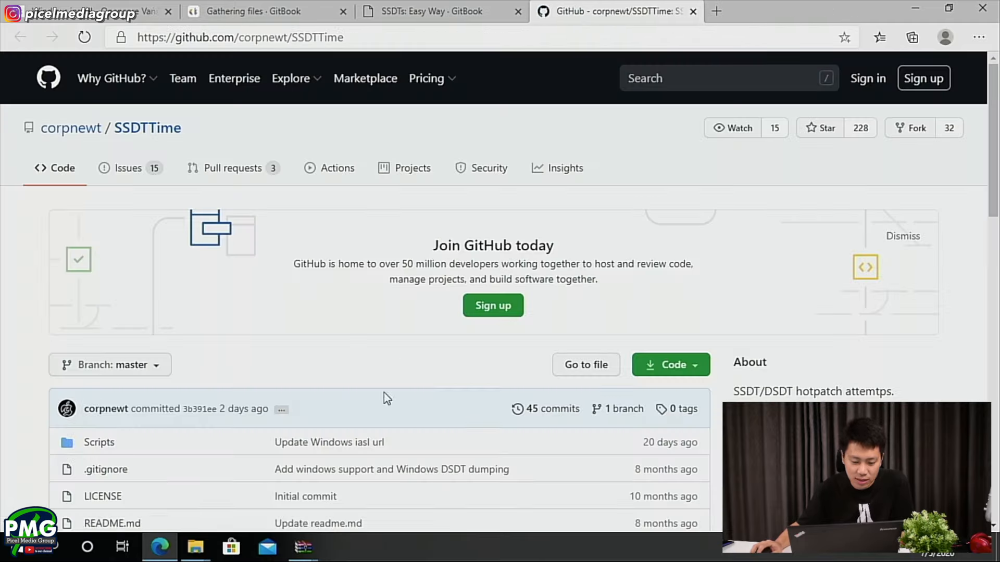
pyautogui.scroll(-3, 383, 397)
pyautogui.click(661, 224)
pyautogui.click(557, 382)
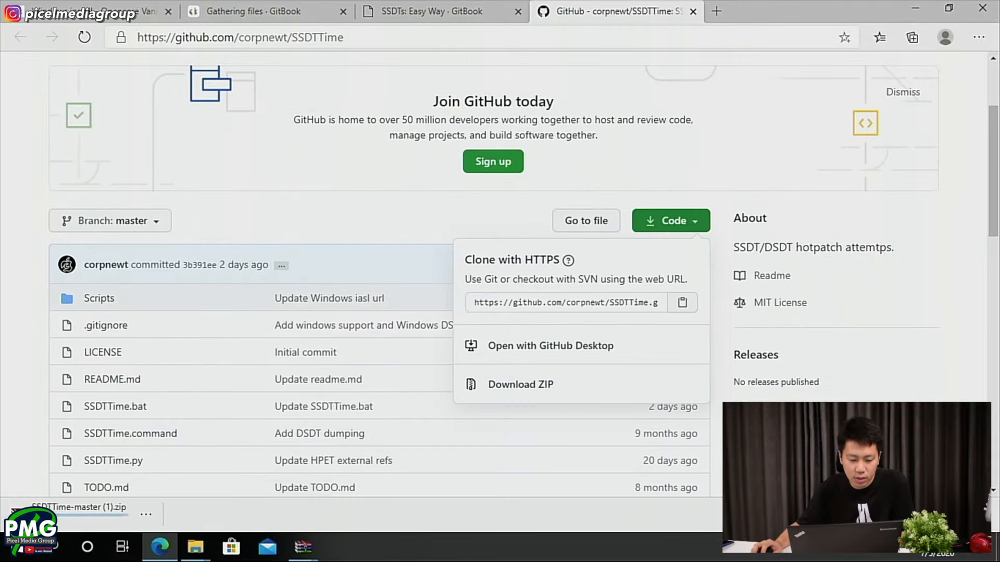
# - Inspect the SSDTTime-master folder inside the downloaded archive, and close the archive
pyautogui.click(67, 517)
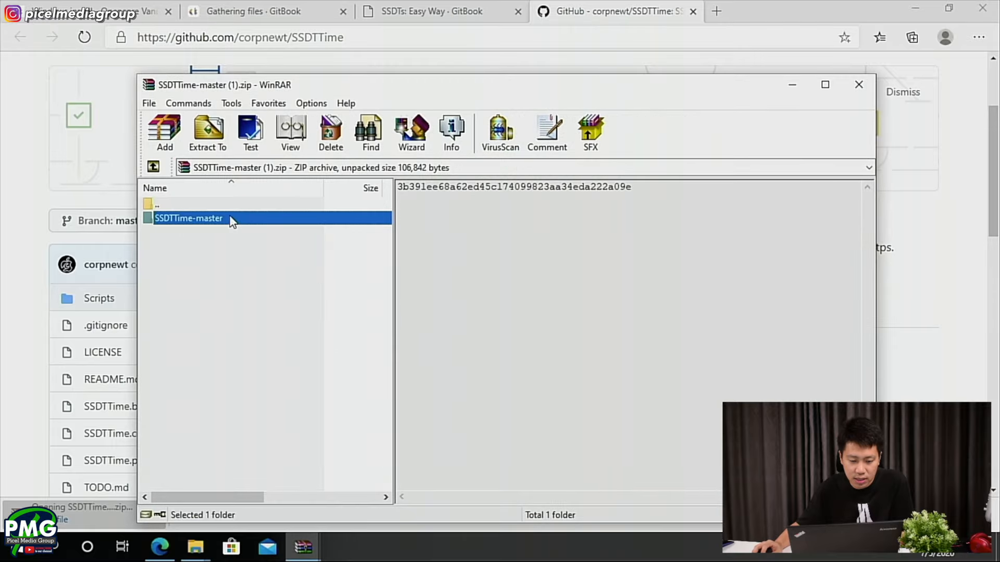
pyautogui.doubleClick(230, 218)
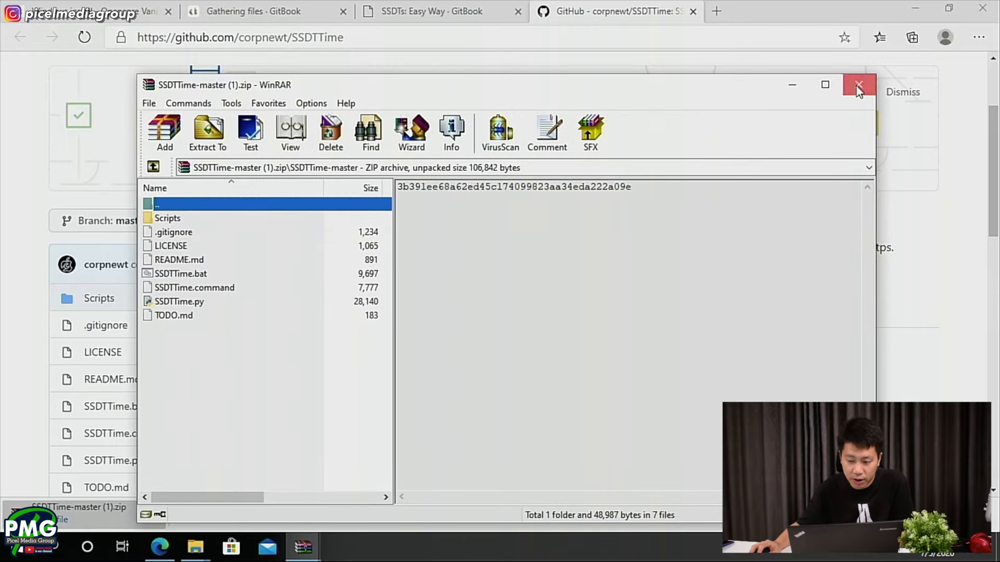
pyautogui.click(858, 84)
# - Switch to the Downloads folder in File Explorer and open the extracted SSDTTime-master folder down to its script files
pyautogui.moveTo(195, 546)
pyautogui.click(173, 486)
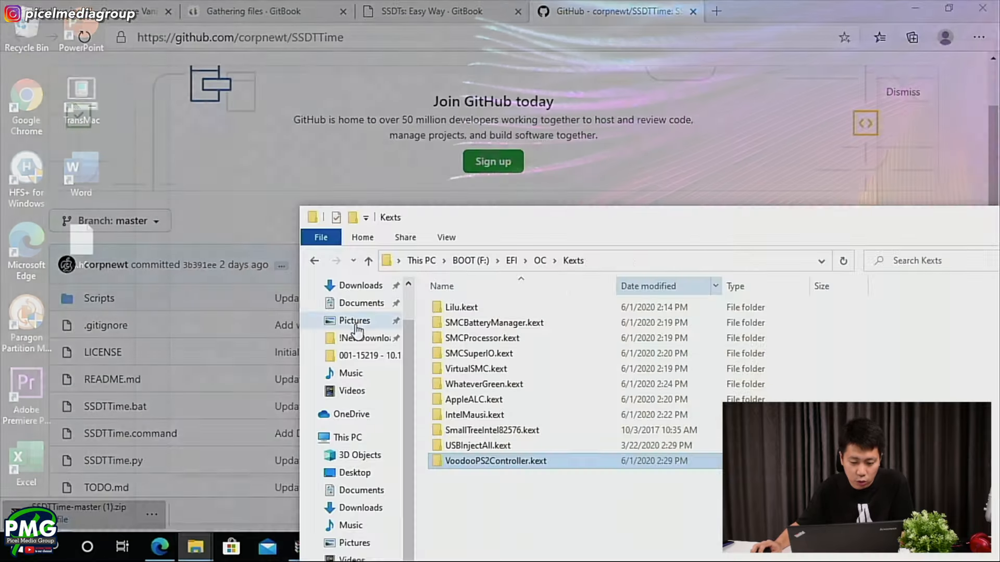
pyautogui.click(196, 547)
pyautogui.click(276, 488)
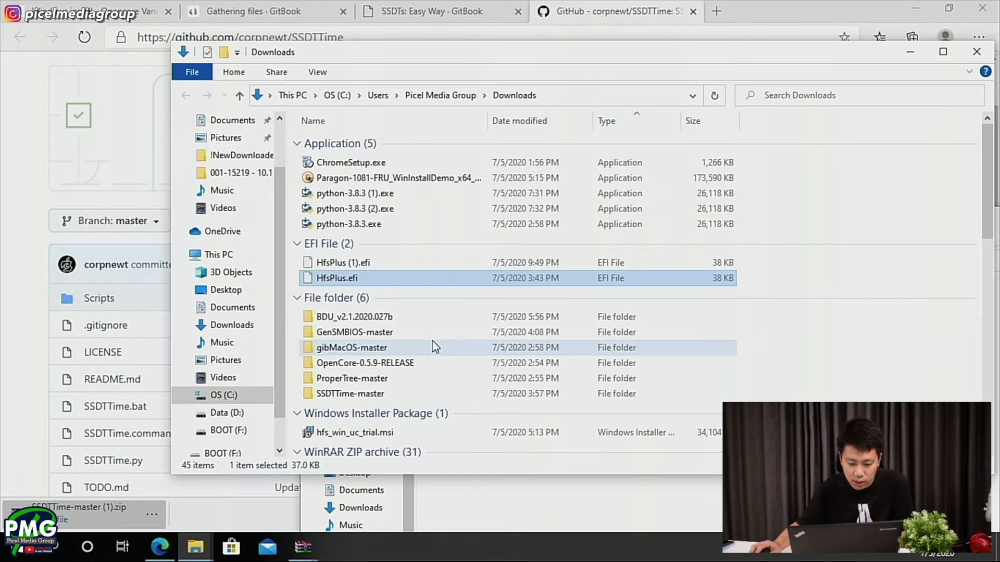
pyautogui.doubleClick(358, 393)
pyautogui.doubleClick(421, 142)
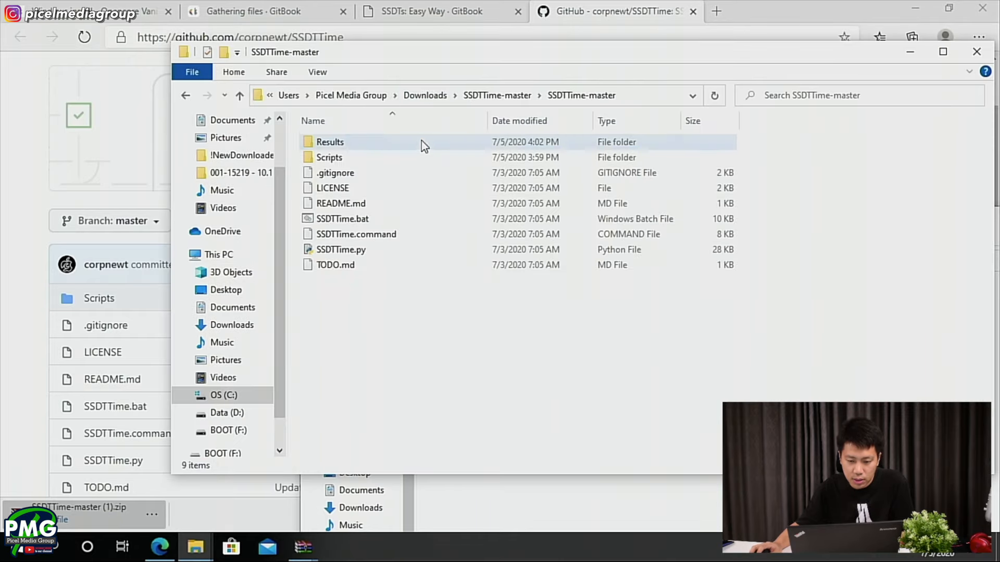
# - Return to the SSDTs: Easy Way page and read the section on what SSDTTime can't do
pyautogui.click(482, 4)
pyautogui.scroll(-3, 489, 312)
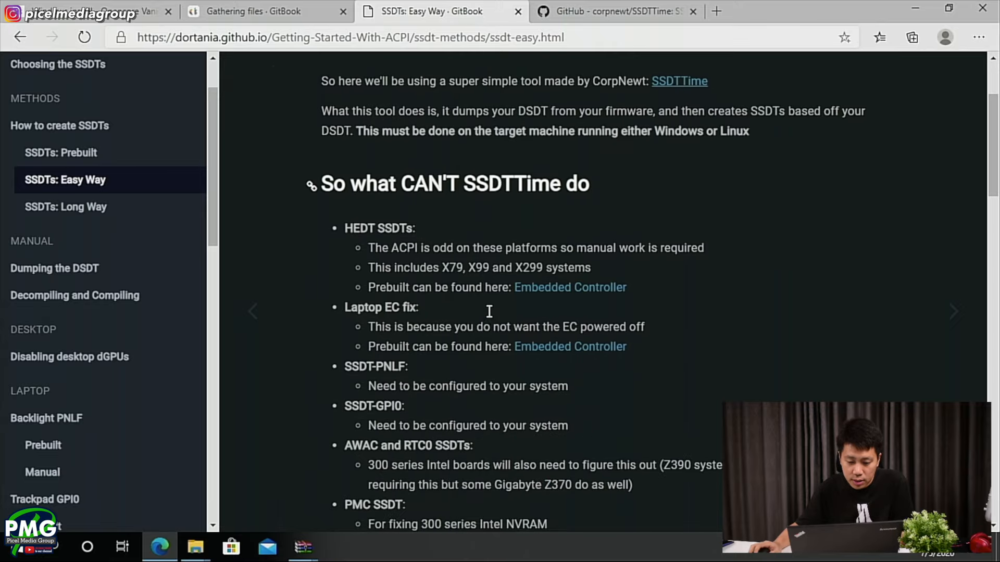
pyautogui.scroll(2, 319, 183)
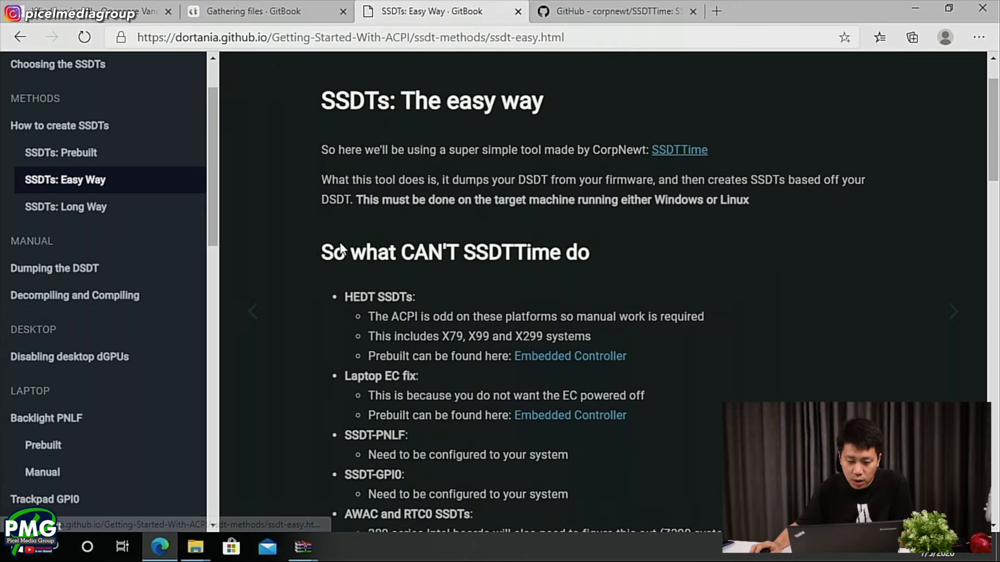
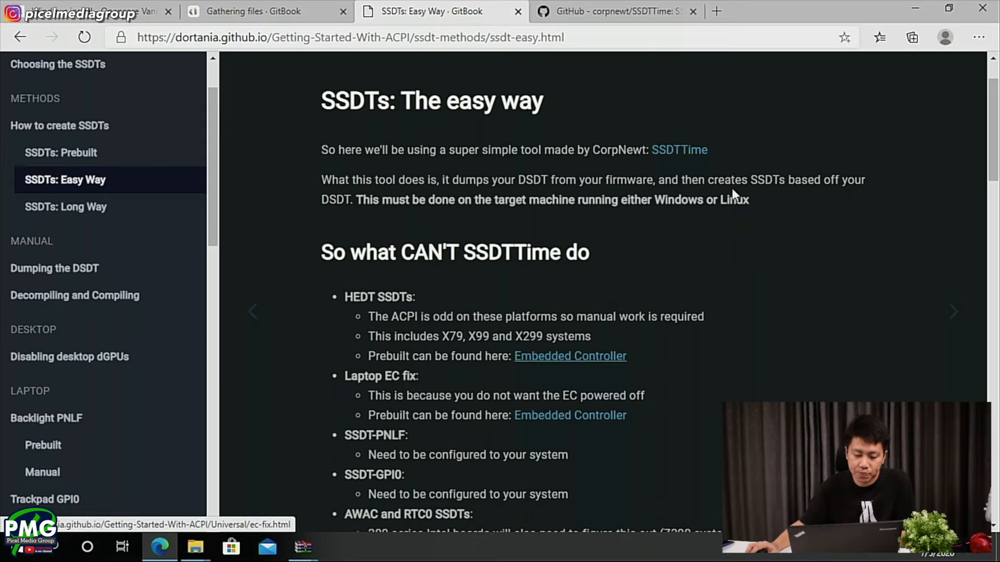
# - Read the rest of the list of SSDTs that SSDTTime can't create, down to the Running SSDTTime section
pyautogui.scroll(-3, 691, 208)
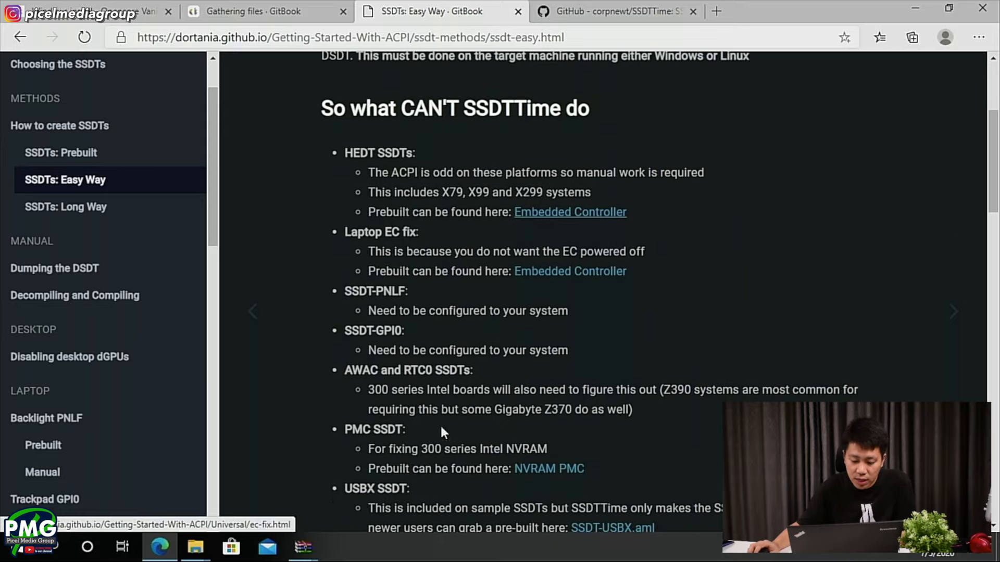
pyautogui.scroll(-3, 374, 233)
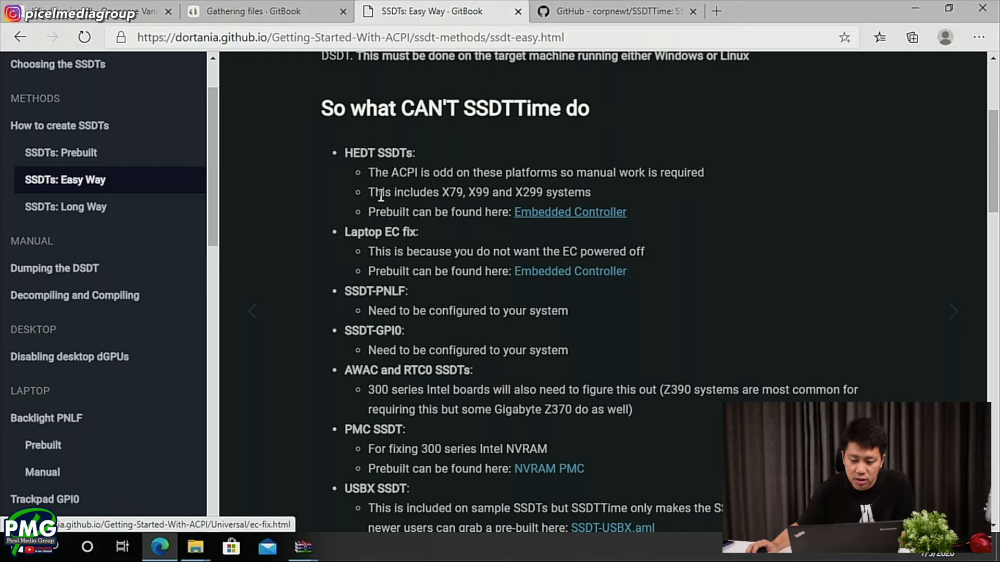
pyautogui.scroll(-3, 365, 314)
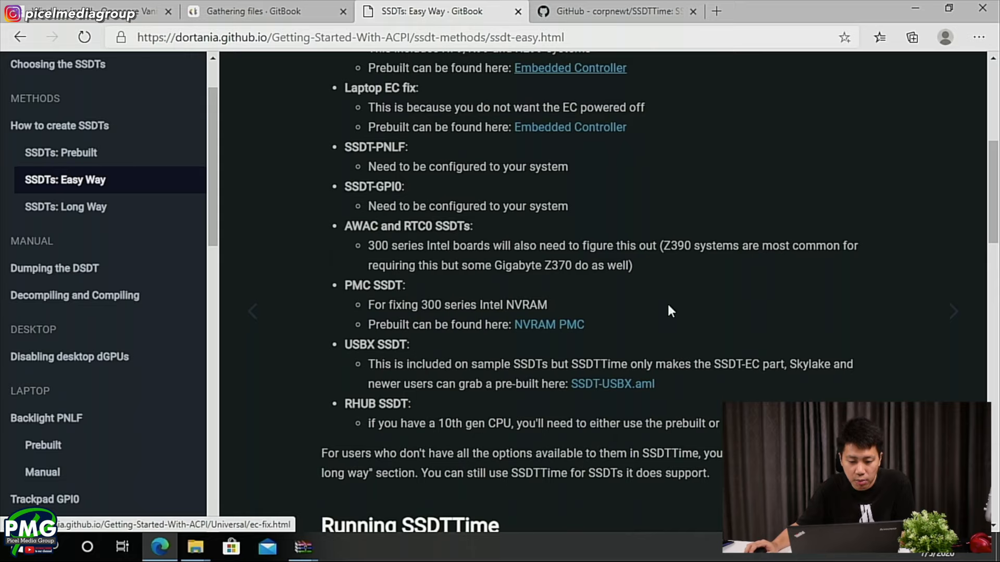
pyautogui.scroll(-1, 635, 245)
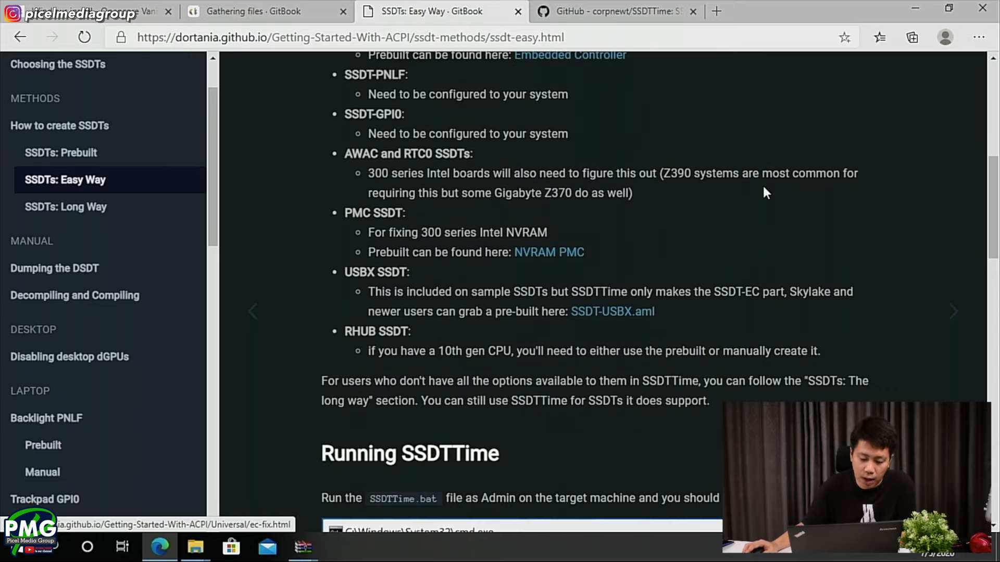
pyautogui.scroll(-3, 735, 208)
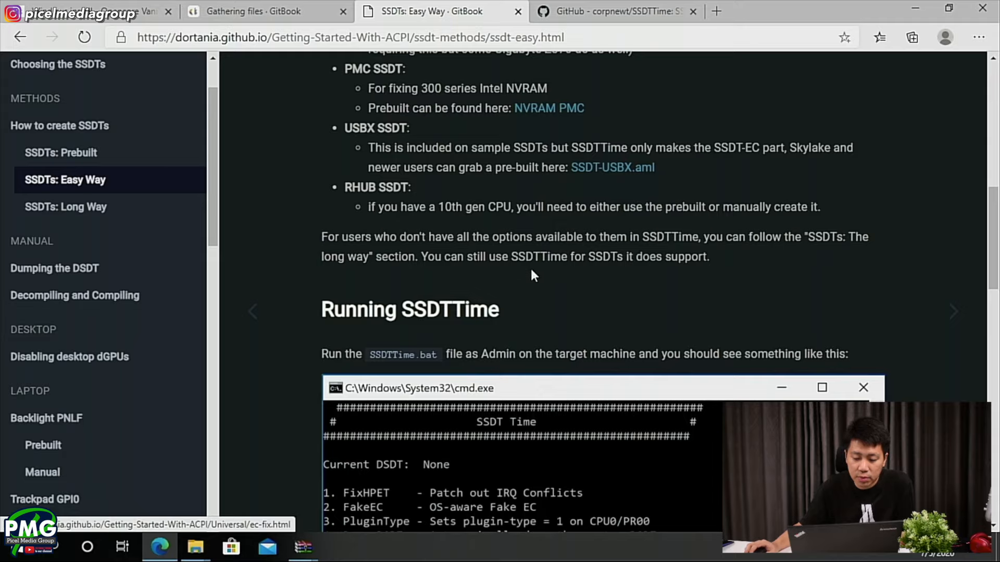
# - Switch to the SSDTTime-master folder in File Explorer and run SSDTTime.bat as administrator, allowing it to make changes
pyautogui.hotkey('alt', 'Tab')
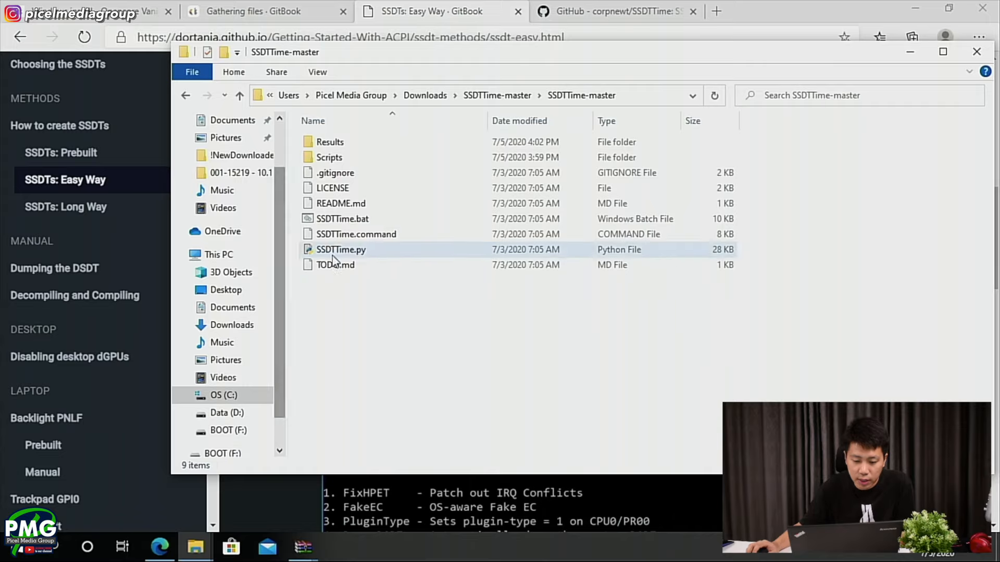
pyautogui.rightClick(349, 221)
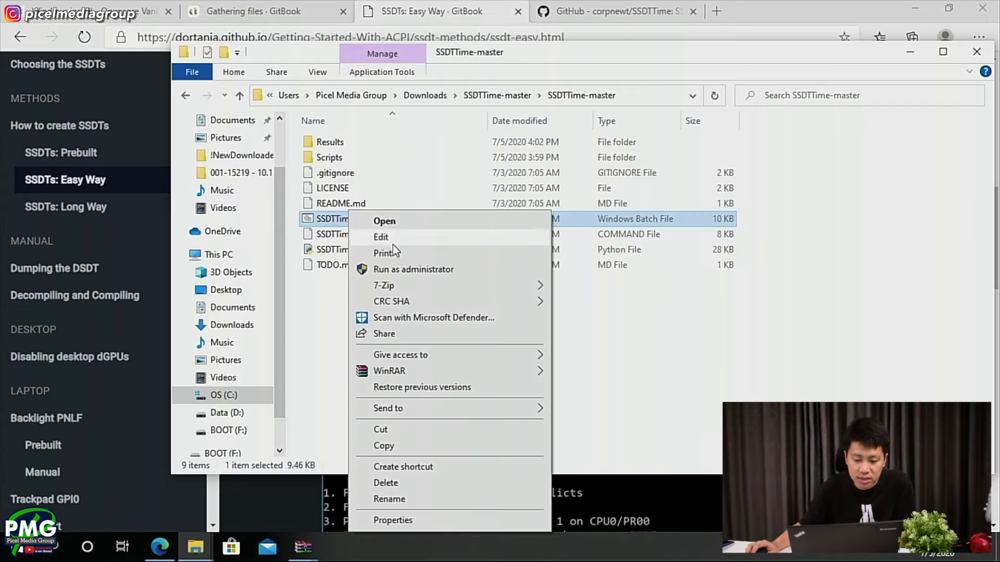
pyautogui.click(420, 271)
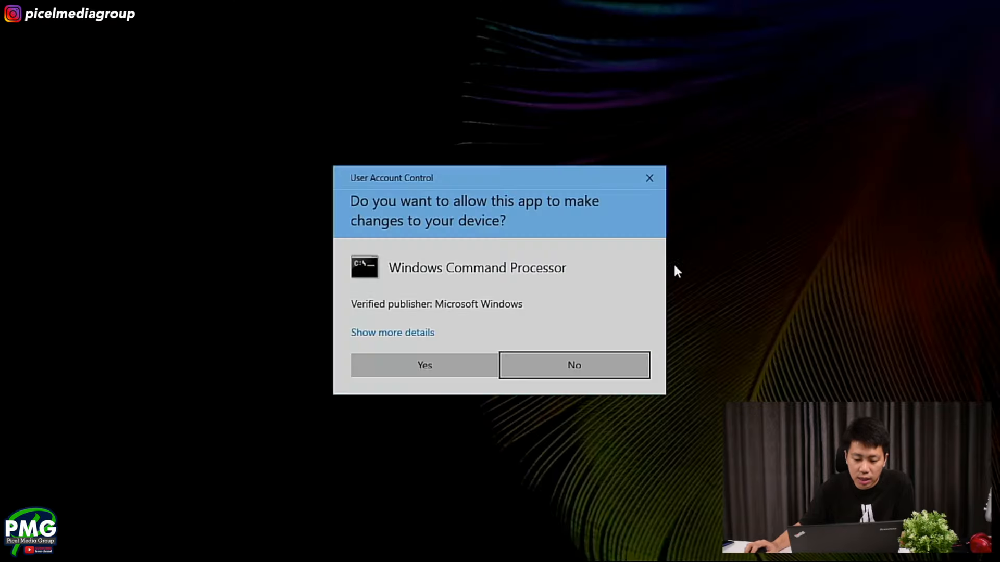
pyautogui.click(463, 365)
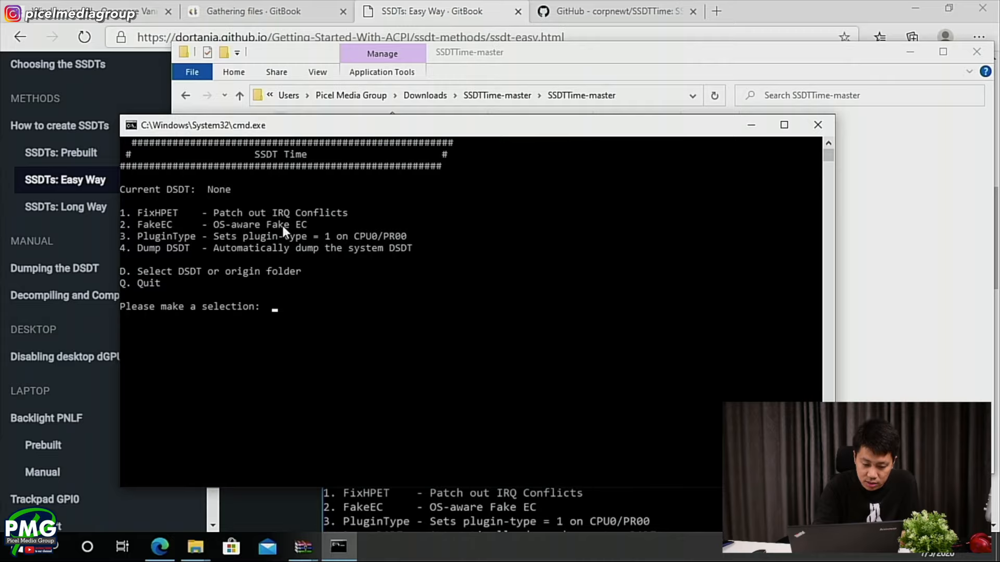
# - Dump the system DSDT with option 4, return to the main menu, and highlight the Current DSDT path
pyautogui.write('4')
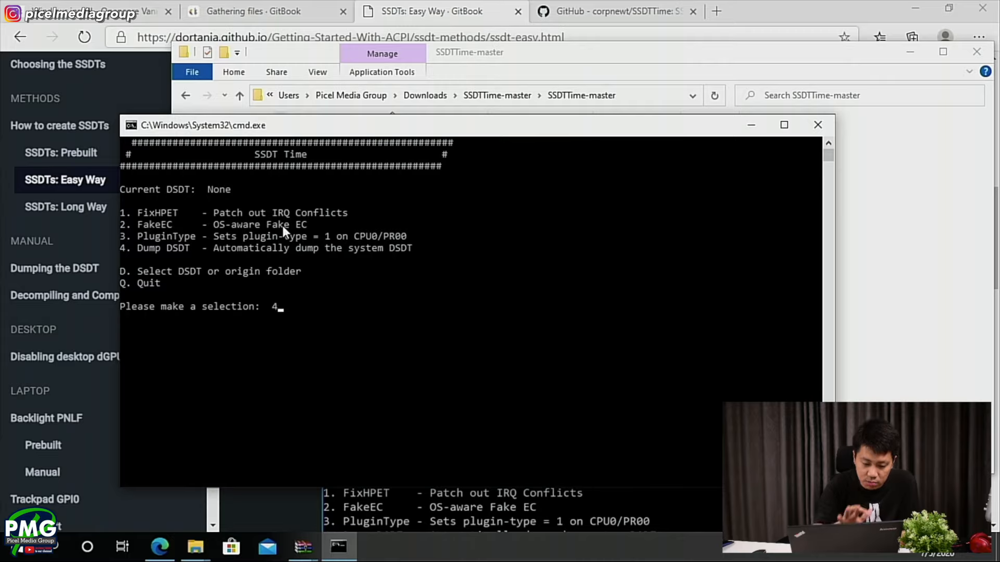
pyautogui.press('Return')
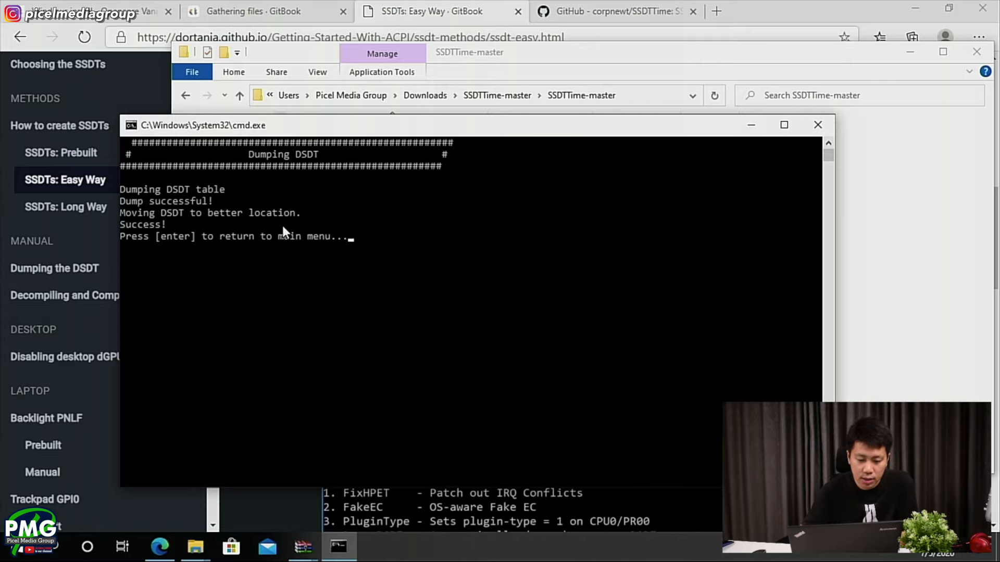
pyautogui.press('Return')
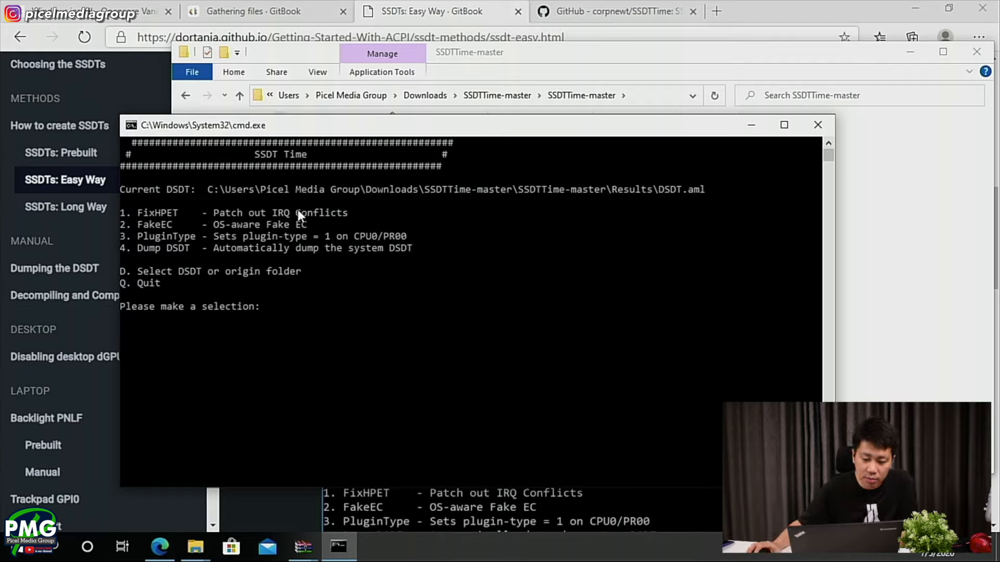
pyautogui.moveTo(208, 189); pyautogui.dragTo(648, 189)
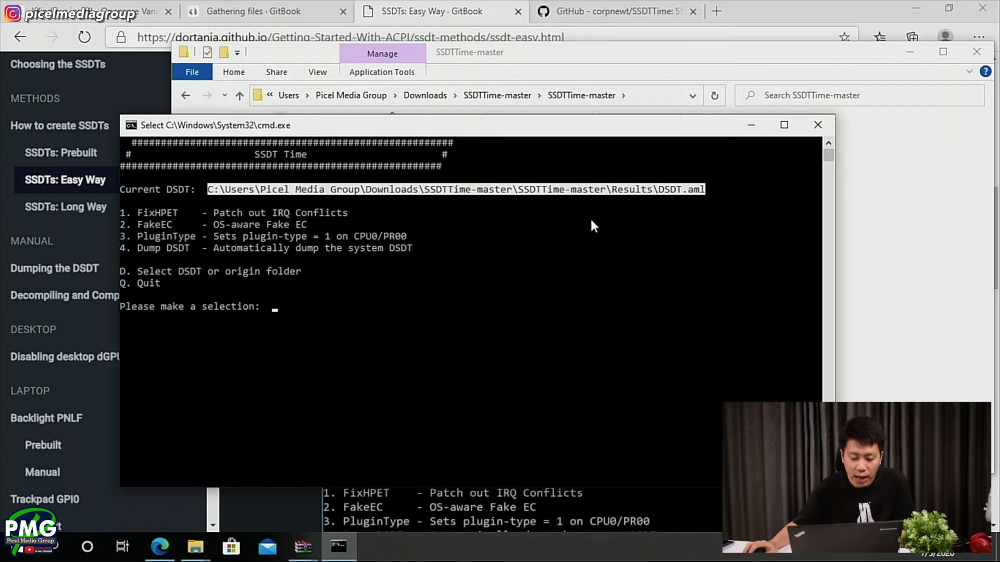
# - Return to the SSDTs: Easy Way page in the browser and read the explanations of the SSDTTime options
pyautogui.hotkey('alt', 'Tab')
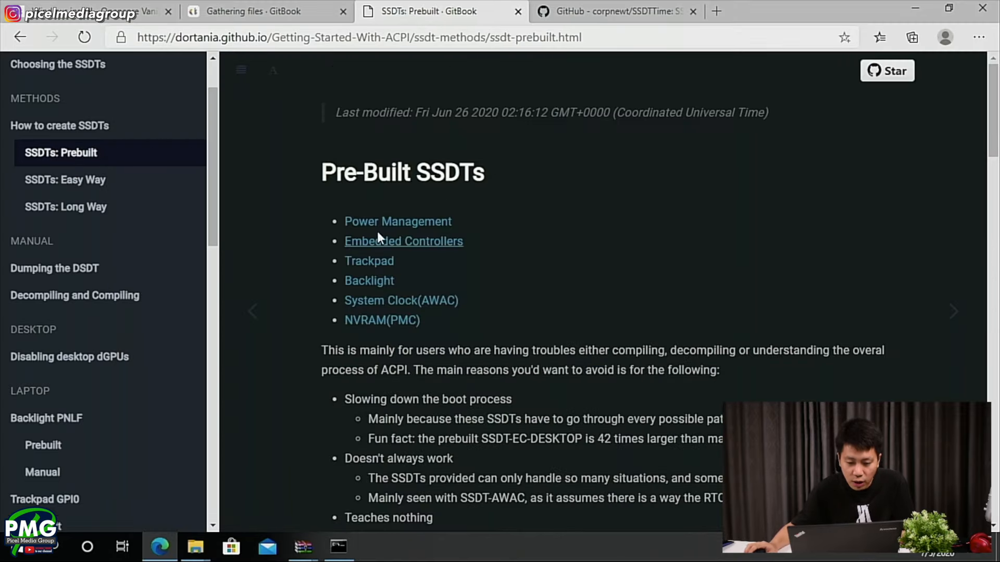
pyautogui.hotkey('alt', 'Left')
pyautogui.scroll(-10, 562, 373)
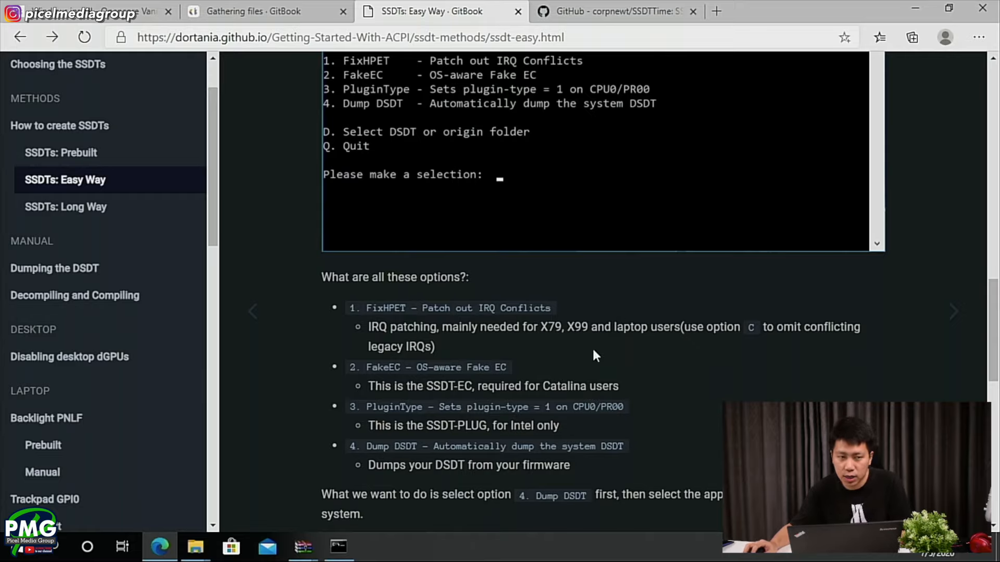
pyautogui.hotkey('alt', 'Tab')
# - Switch to SSDTTime, run FixHPET (option 1) with the default IRQ choice C, and return to the main menu
pyautogui.hotkey('alt', 'Tab')
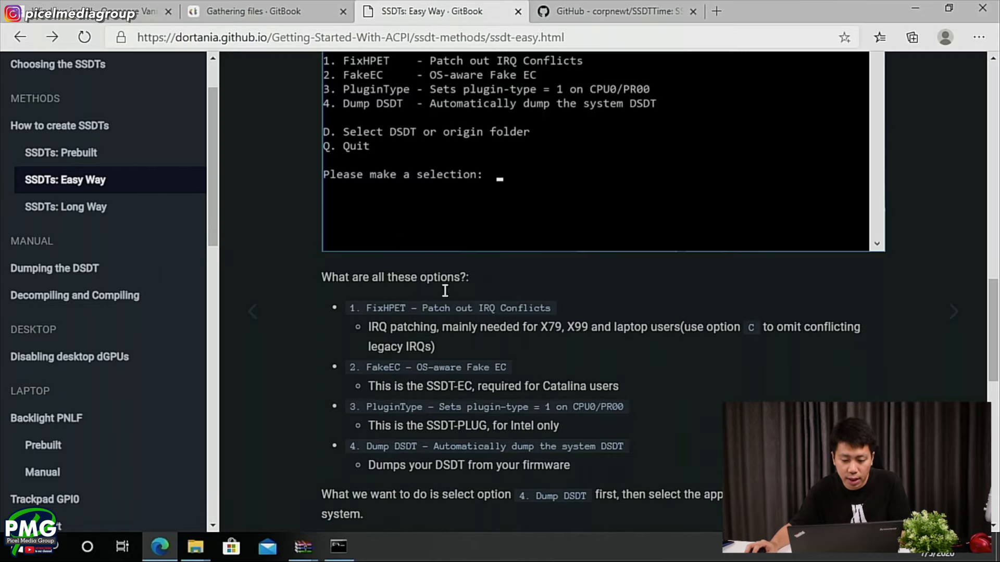
pyautogui.hotkey('alt', 'Tab')
pyautogui.press('Tab')
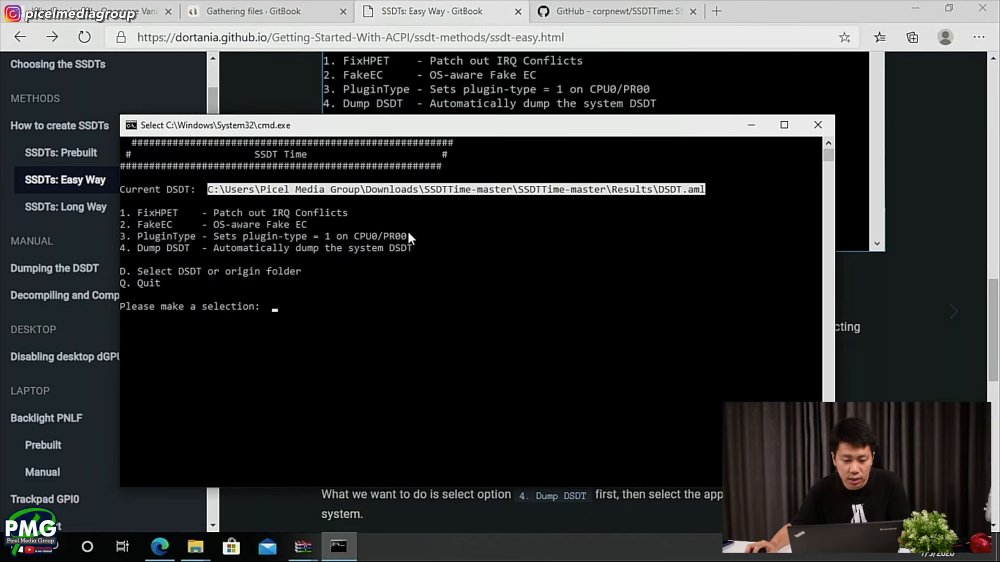
pyautogui.write('1')
pyautogui.press('Return')
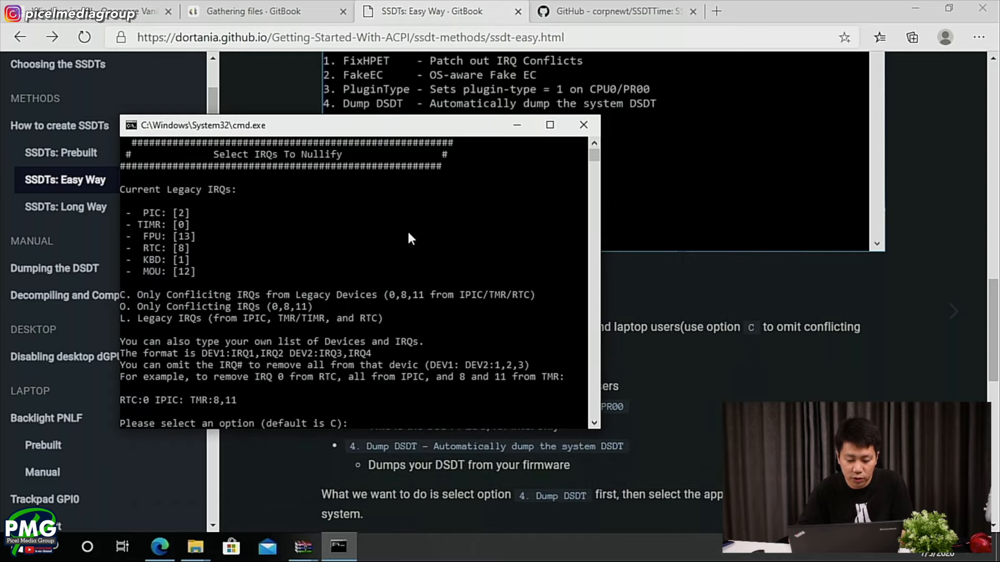
pyautogui.press('Return')
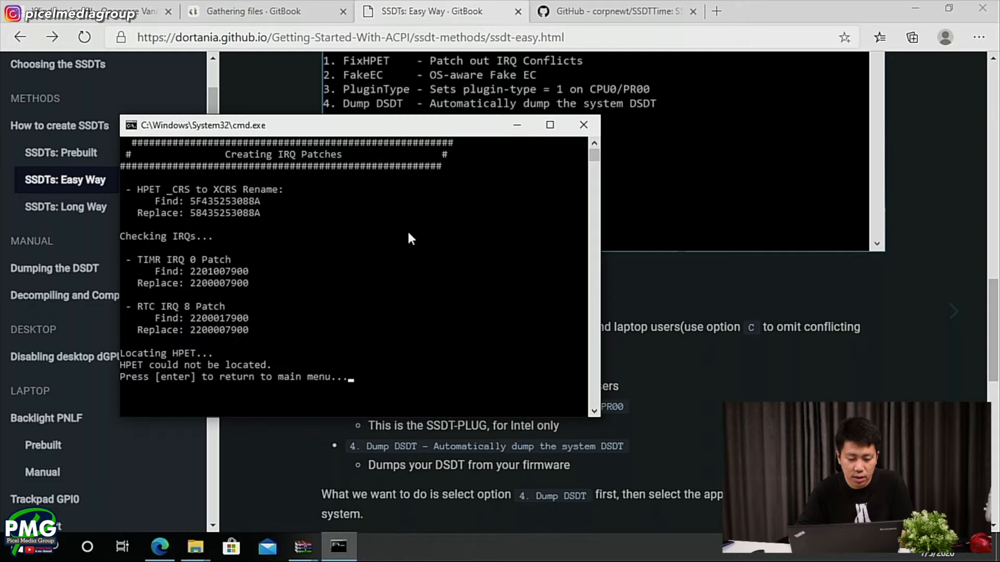
pyautogui.press('Return')
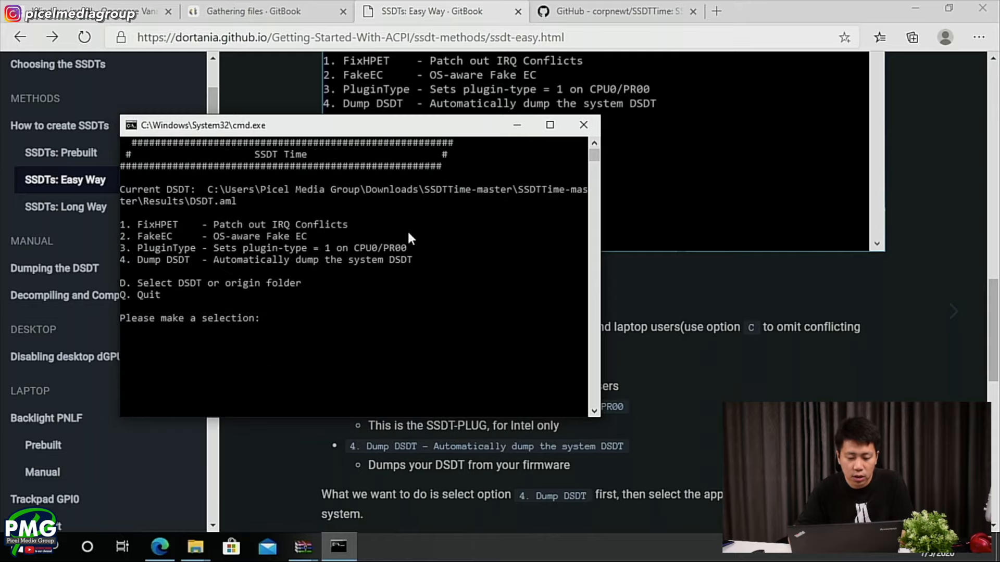
# - Check the FakeEC description on the Easy Way page and run FakeEC (option 2) in SSDTTime
pyautogui.hotkey('alt', 'Tab')
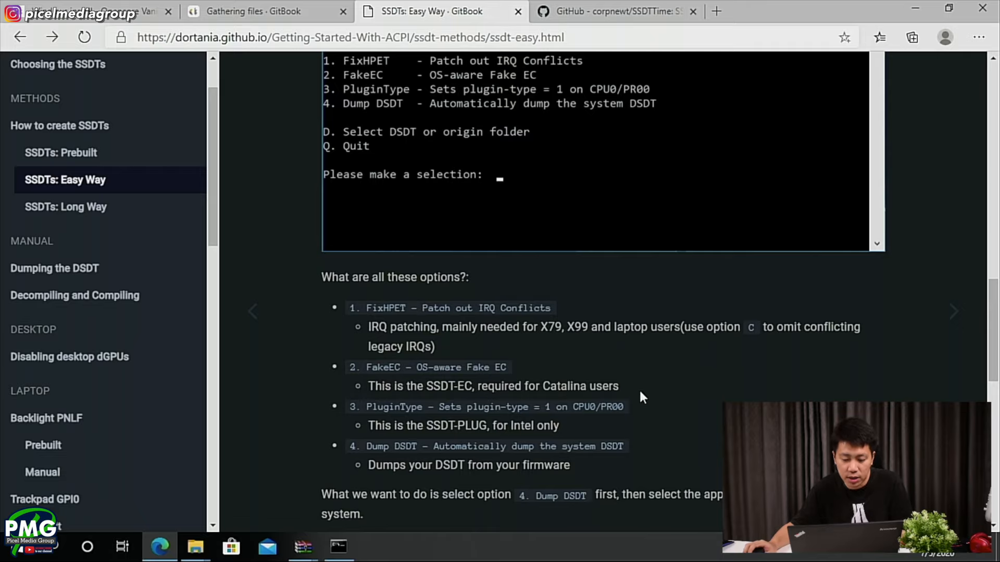
pyautogui.hotkey('alt', 'Tab')
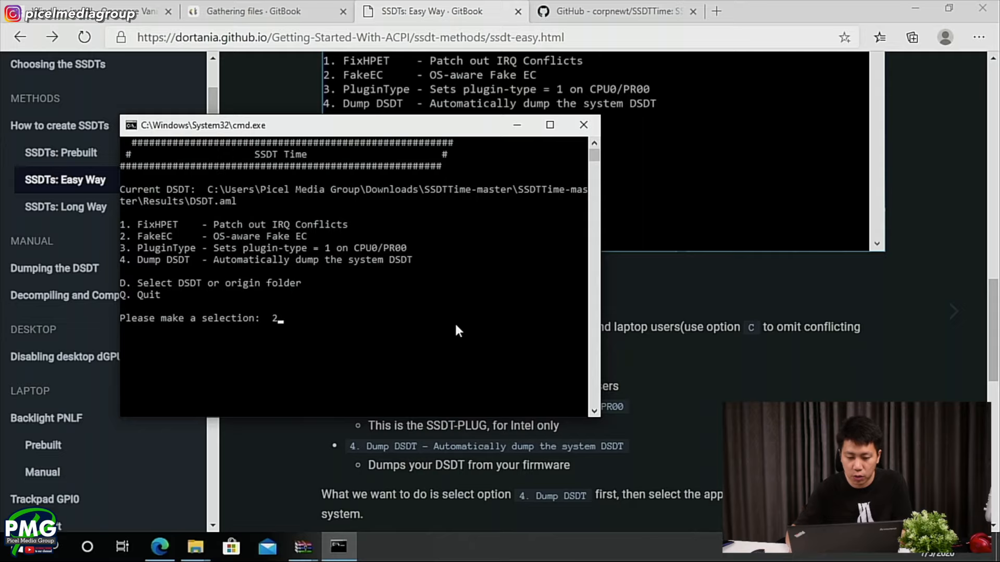
pyautogui.press('Return')
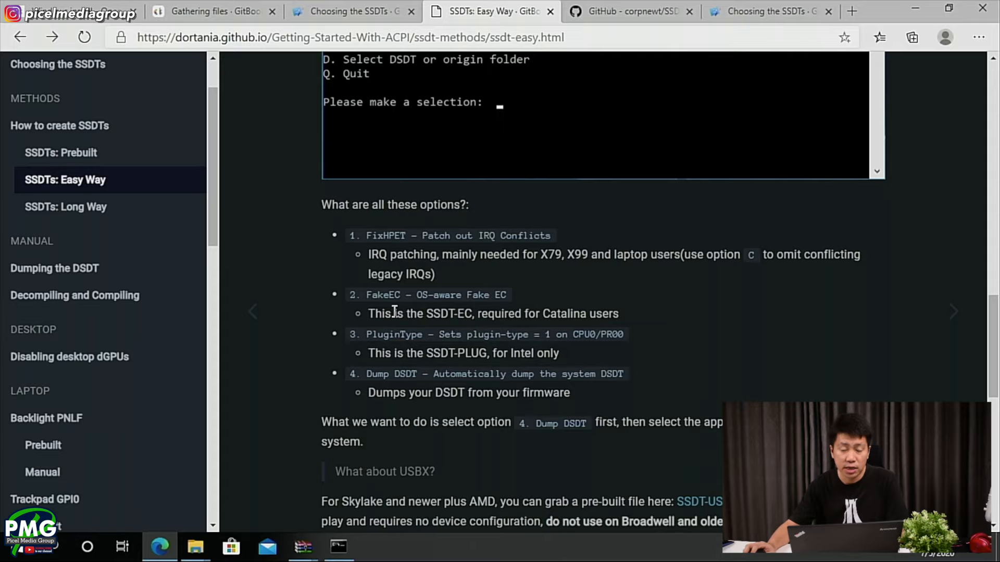
# - Check the laptop table on the Choosing the SSDTs page, and generate SSDT-PLUG with PluginType (option 3) in SSDTTime
pyautogui.click(365, 11)
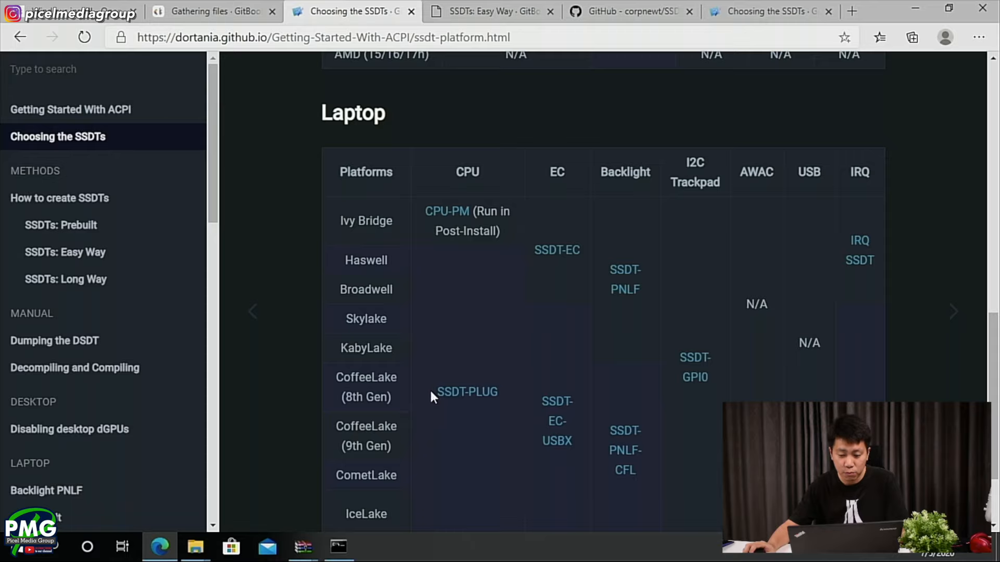
pyautogui.click(489, 11)
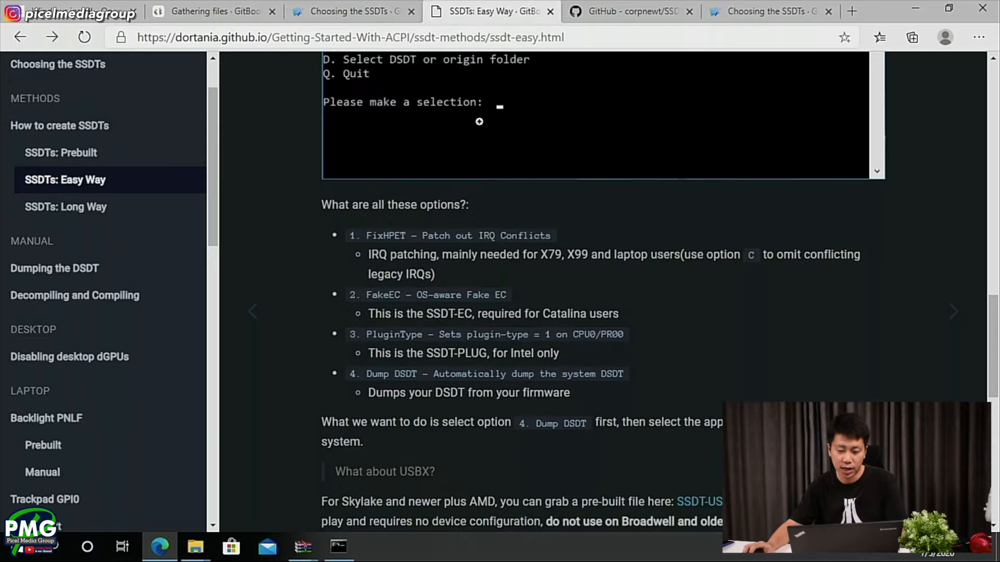
pyautogui.hotkey('alt', 'Tab')
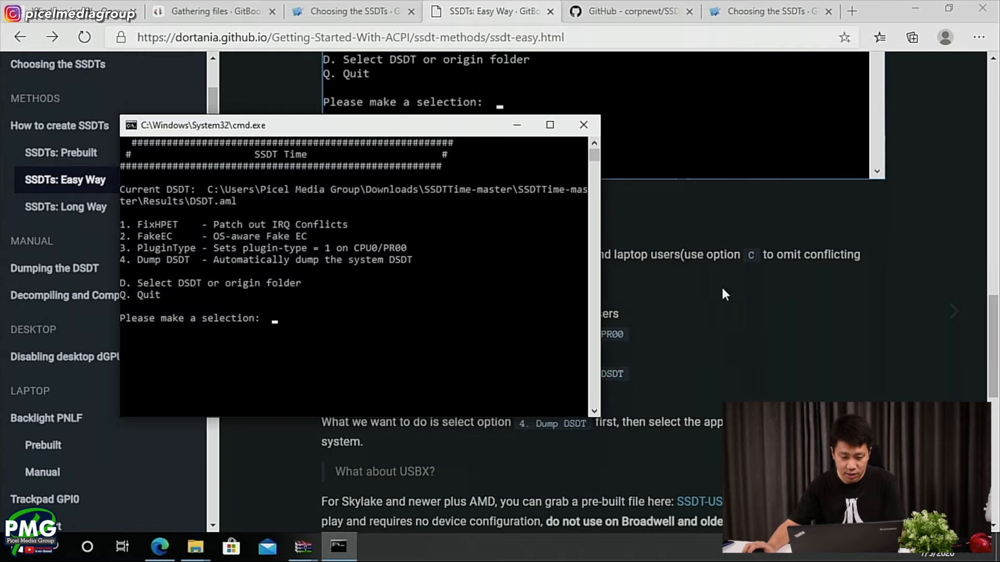
pyautogui.write('3')
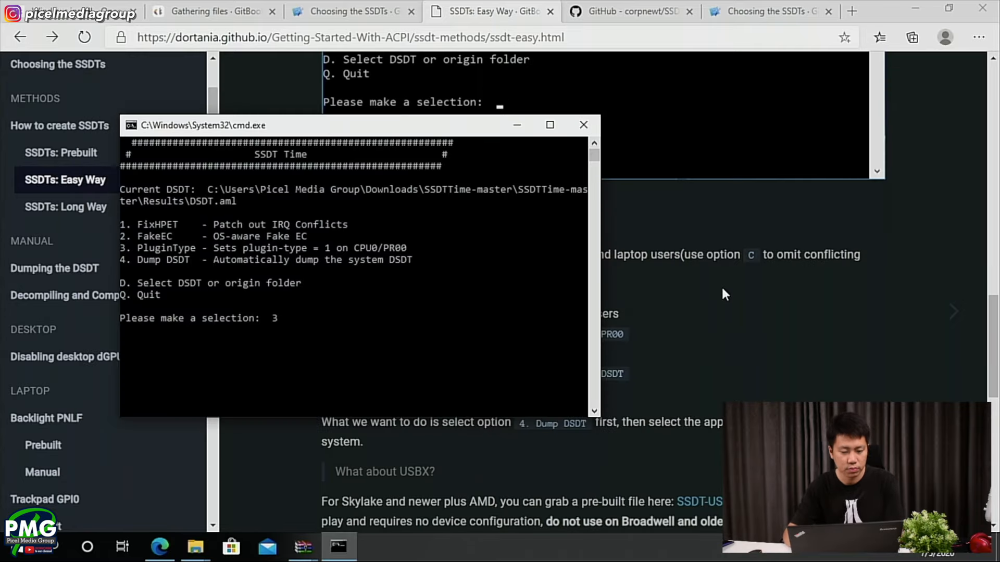
pyautogui.press('Return')
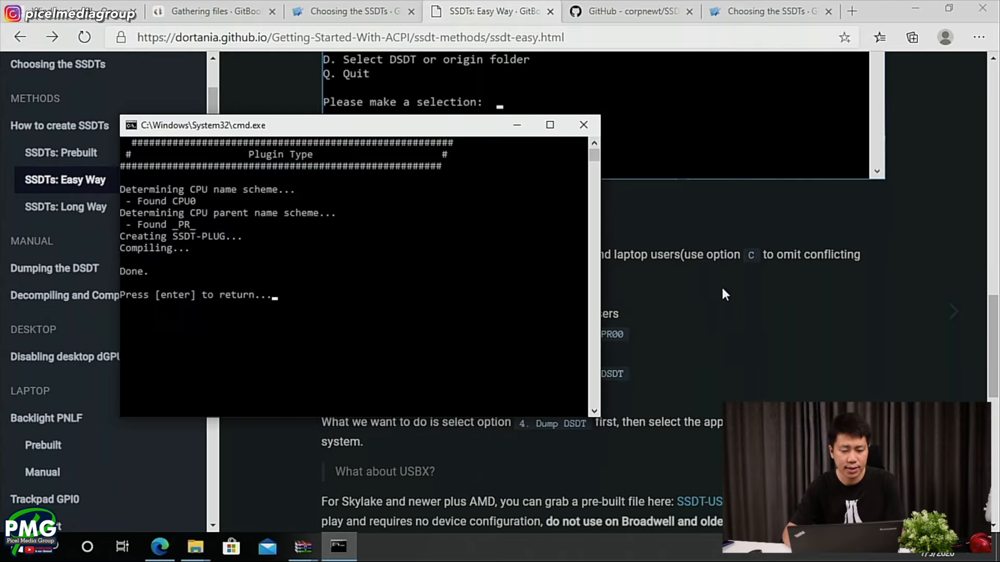
pyautogui.press('Return')
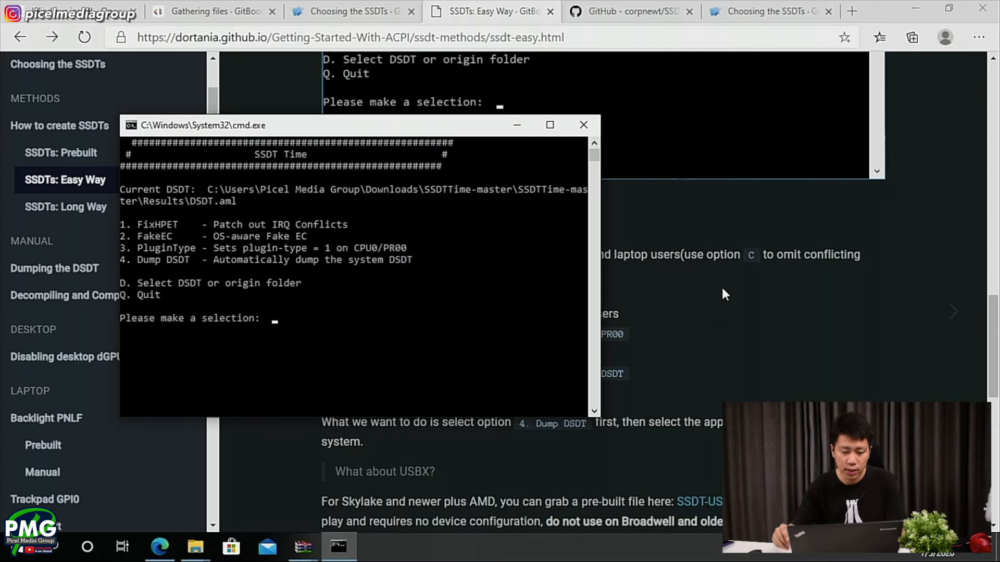
# - Read the USBX note and the Adding to OpenCore section on the SSDTs: Easy Way page
pyautogui.hotkey('alt', 'Tab')
pyautogui.scroll(-3, 426, 352)
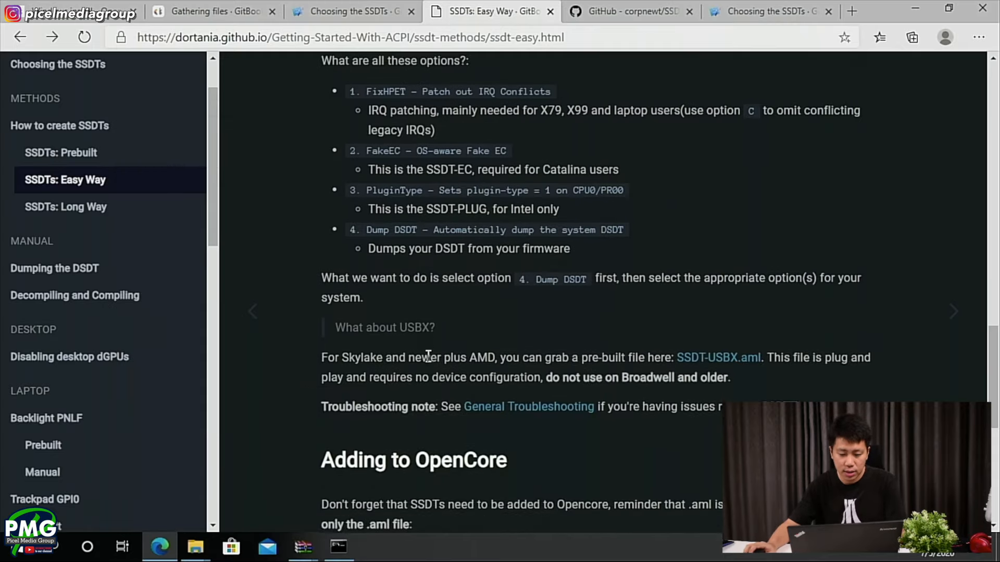
pyautogui.scroll(-4, 611, 446)
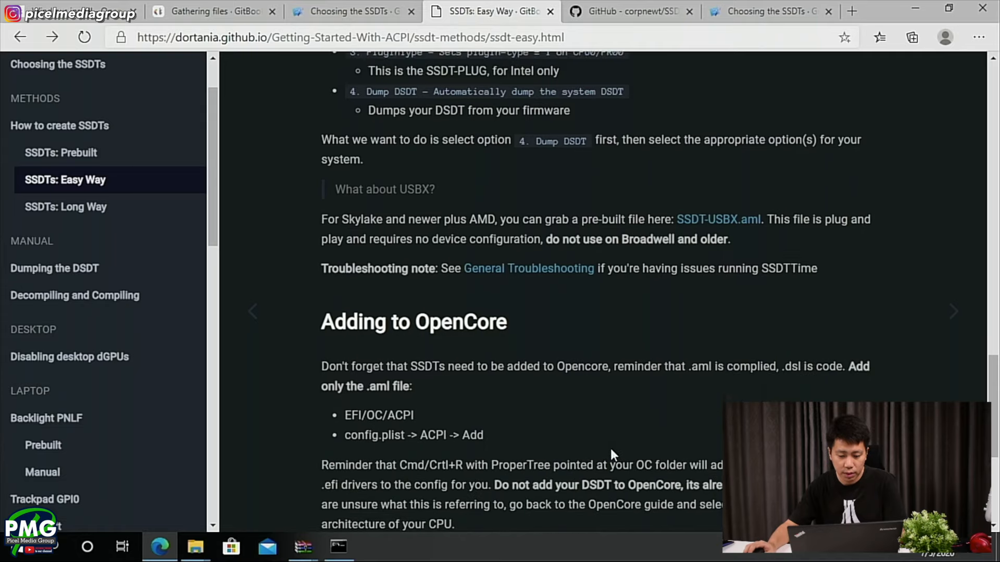
# - Quit SSDTTime with option Q and switch back to the SSDTTime-master folder in File Explorer
pyautogui.hotkey('alt', 'Tab')
pyautogui.write('q')
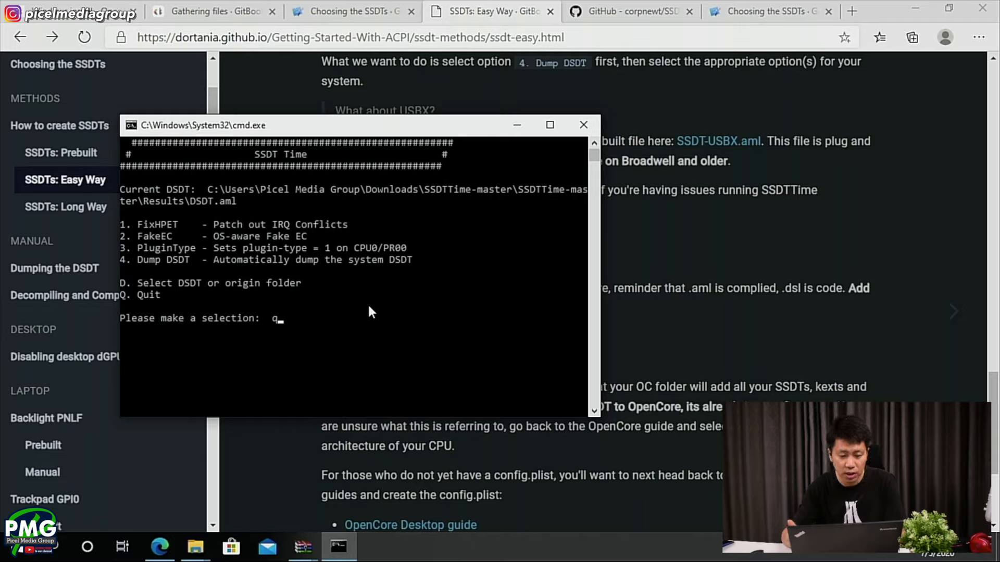
pyautogui.press('Return')
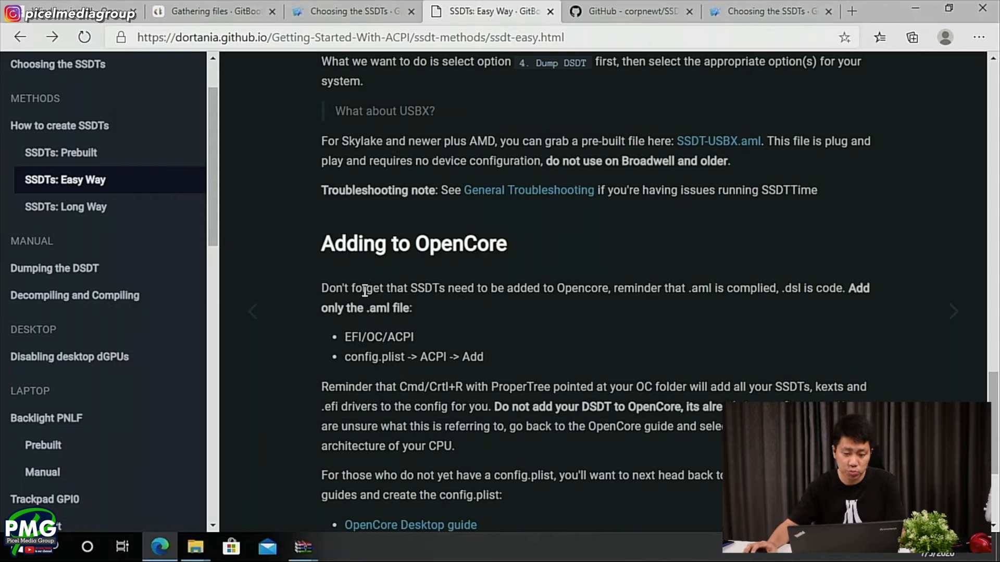
pyautogui.hotkey('alt', 'Tab')
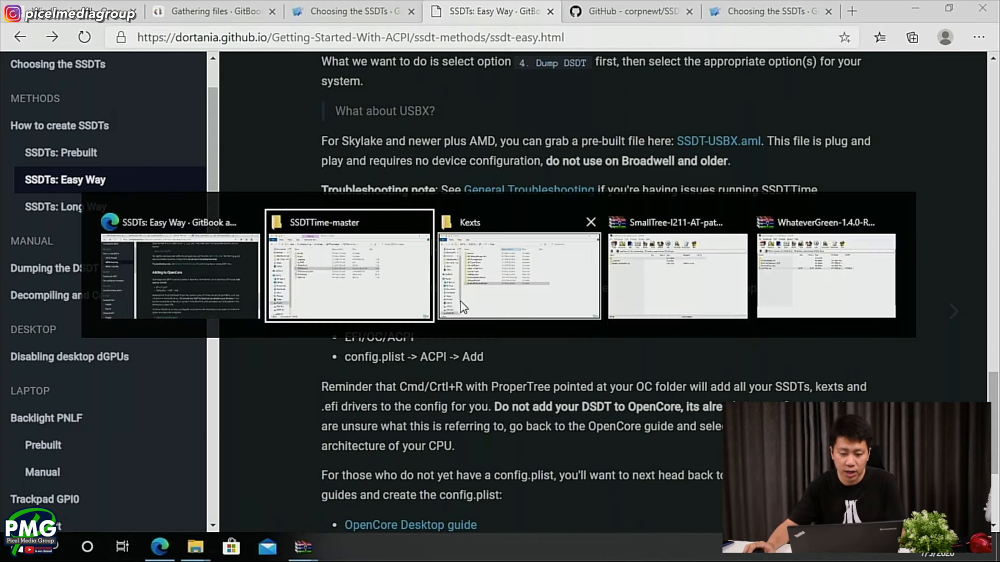
pyautogui.click(320, 290)
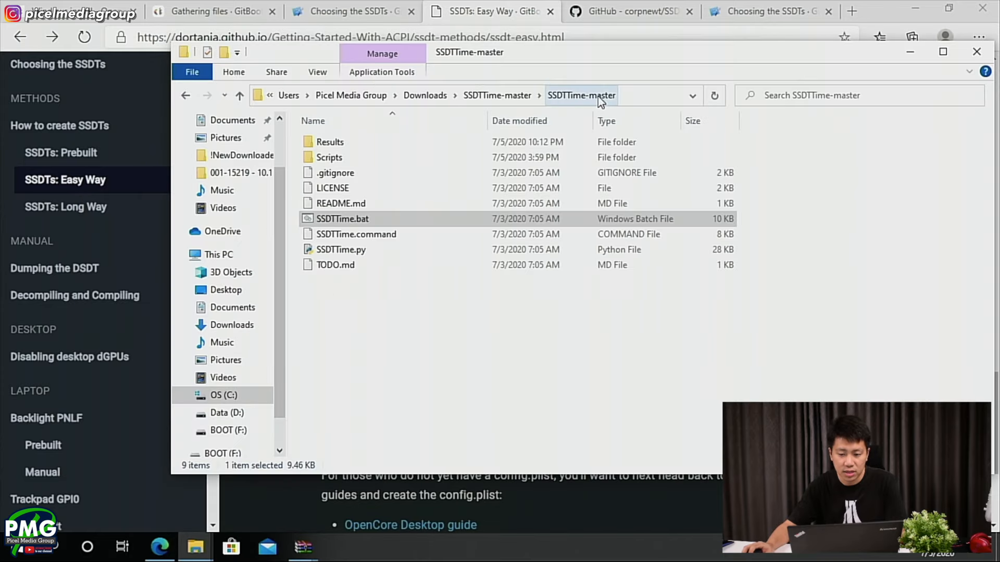
# - Copy DSDT.aml, SSDT-EC.aml and SSDT-PLUG.aml from the SSDTTime Results folder into EFI/OC/ACPI on BOOT (F:) and refresh the listing
pyautogui.doubleClick(313, 142)
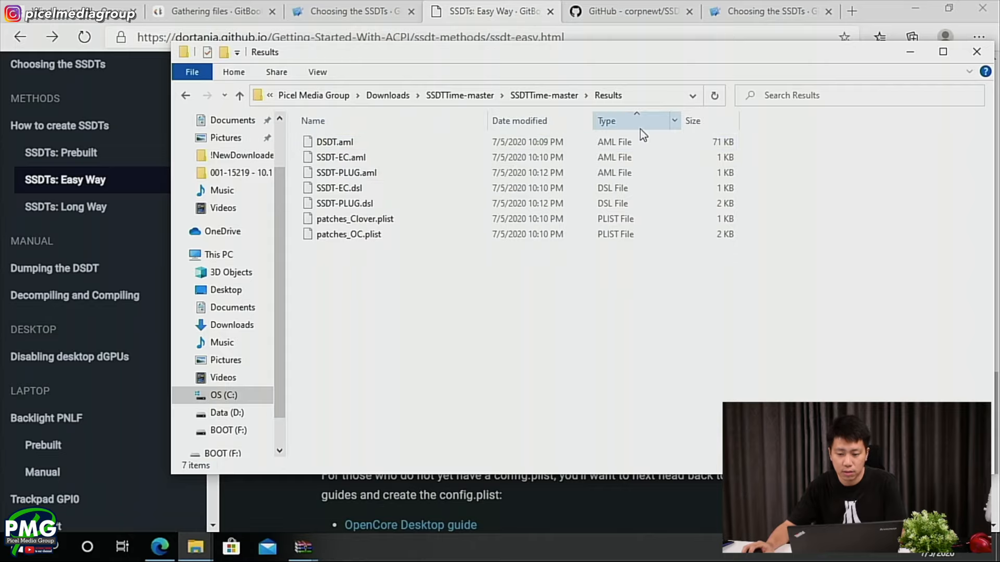
pyautogui.click(623, 173)
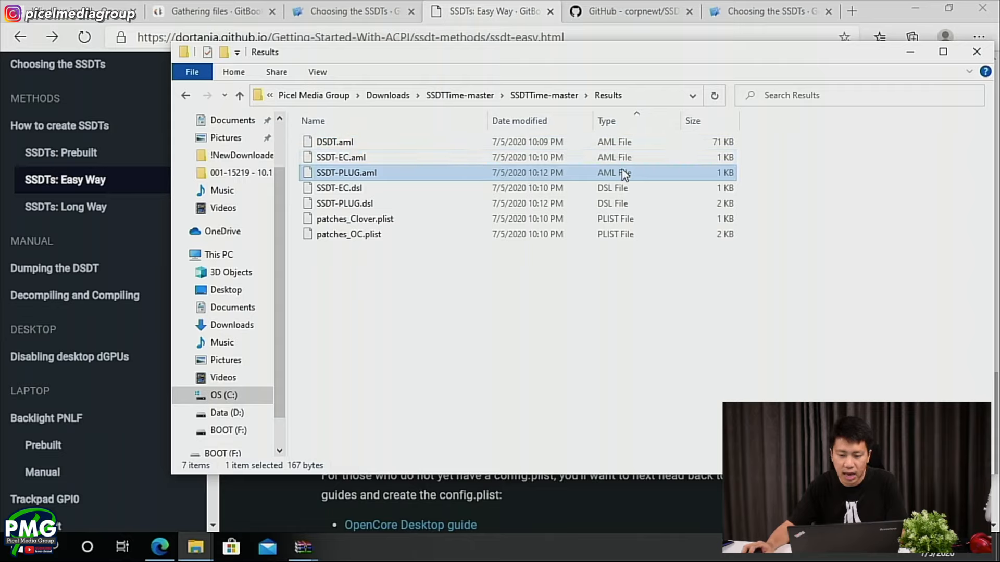
pyautogui.keyDown('shift'); pyautogui.click(630, 145); pyautogui.keyUp('shift')
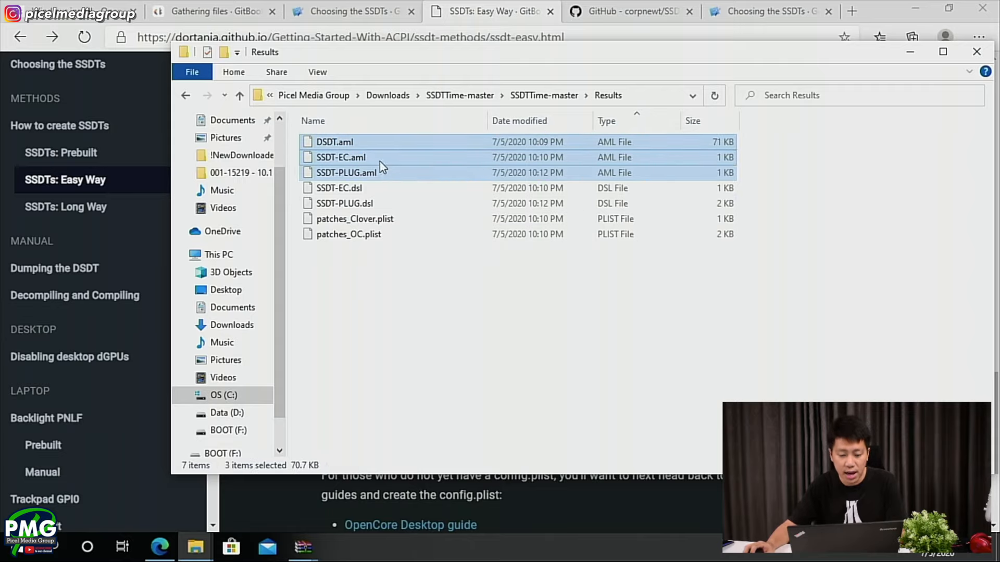
pyautogui.click(195, 547)
pyautogui.click(122, 479)
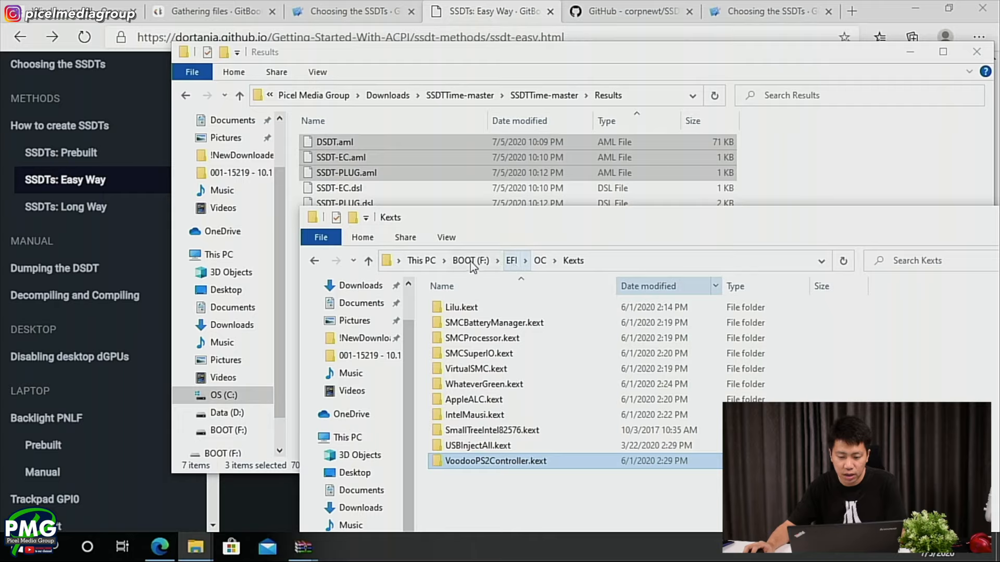
pyautogui.click(541, 261)
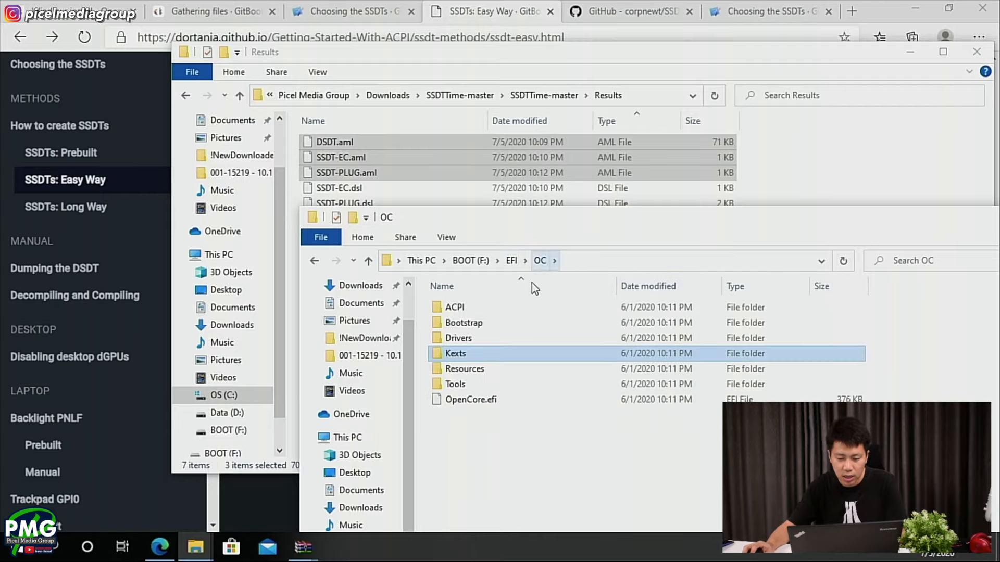
pyautogui.doubleClick(475, 306)
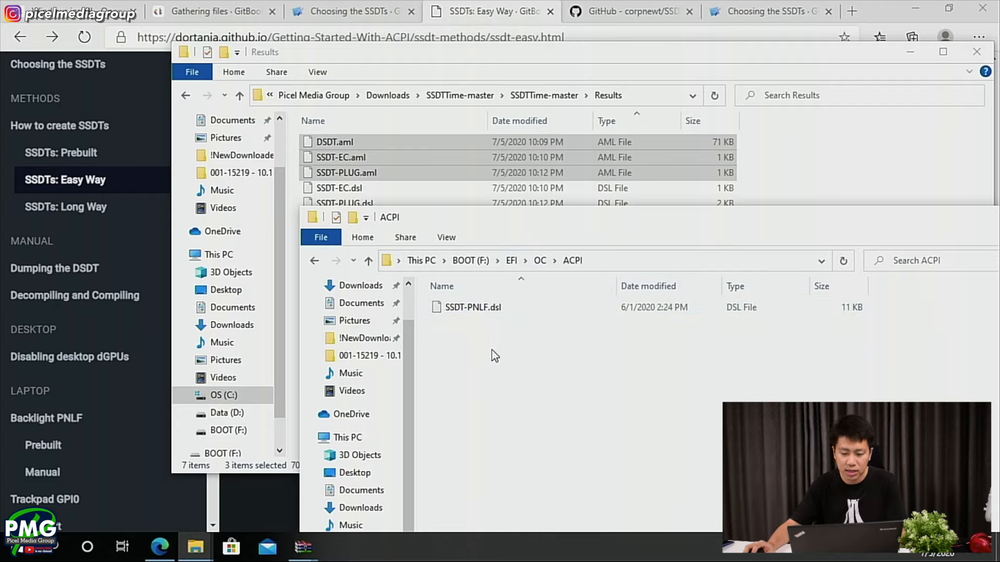
pyautogui.hotkey('ctrl', 'v')
pyautogui.click(517, 388)
pyautogui.rightClick(517, 391)
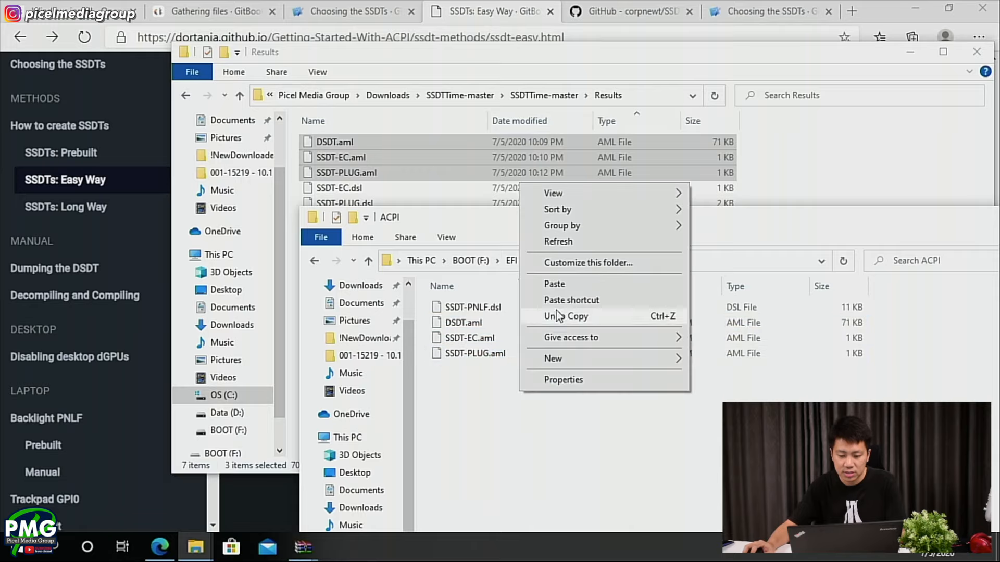
pyautogui.click(560, 242)
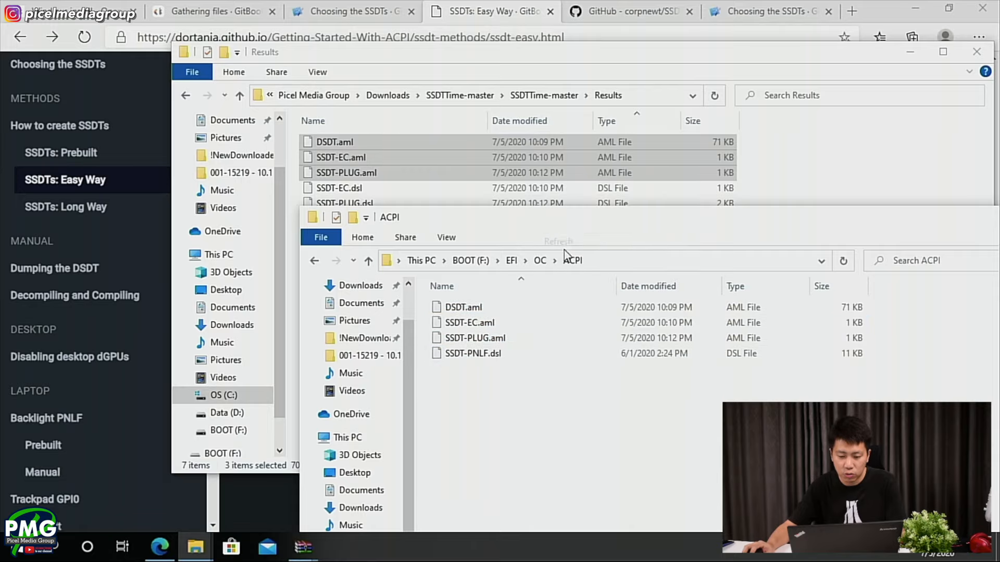
# - Check the three copied AML files and SSDT-PNLF.dsl in the USB's ACPI folder
pyautogui.click(502, 341)
pyautogui.keyDown('shift'); pyautogui.click(501, 305); pyautogui.keyUp('shift')
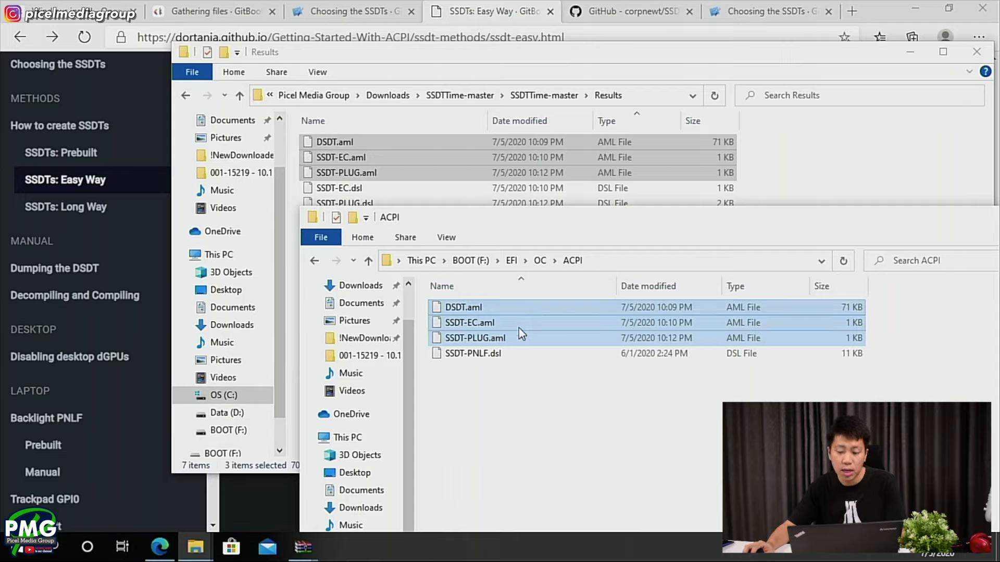
pyautogui.click(505, 355)
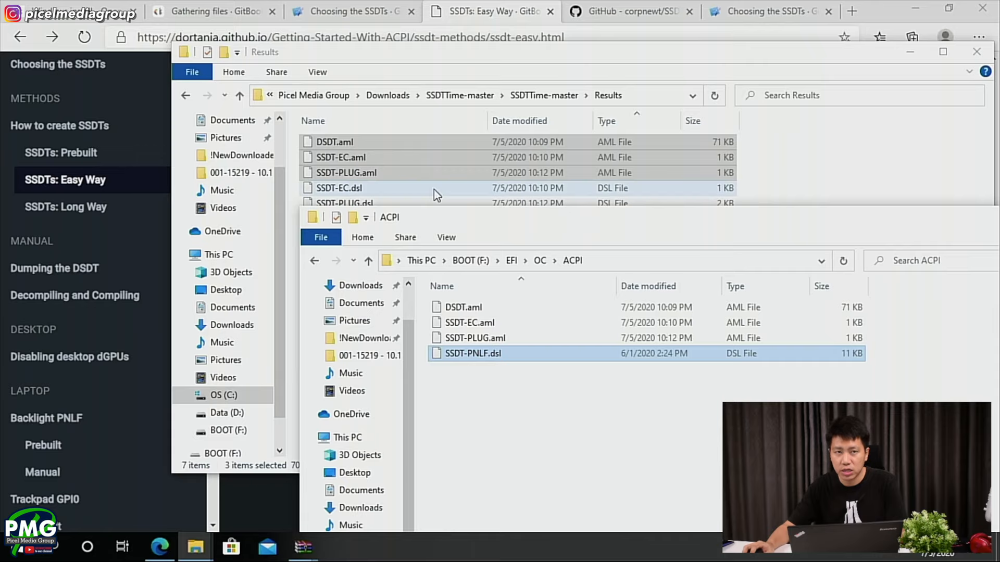
# - Return to the SSDTs: Easy Way page in the browser and highlight config.plist in the Adding to OpenCore section
pyautogui.click(338, 2)
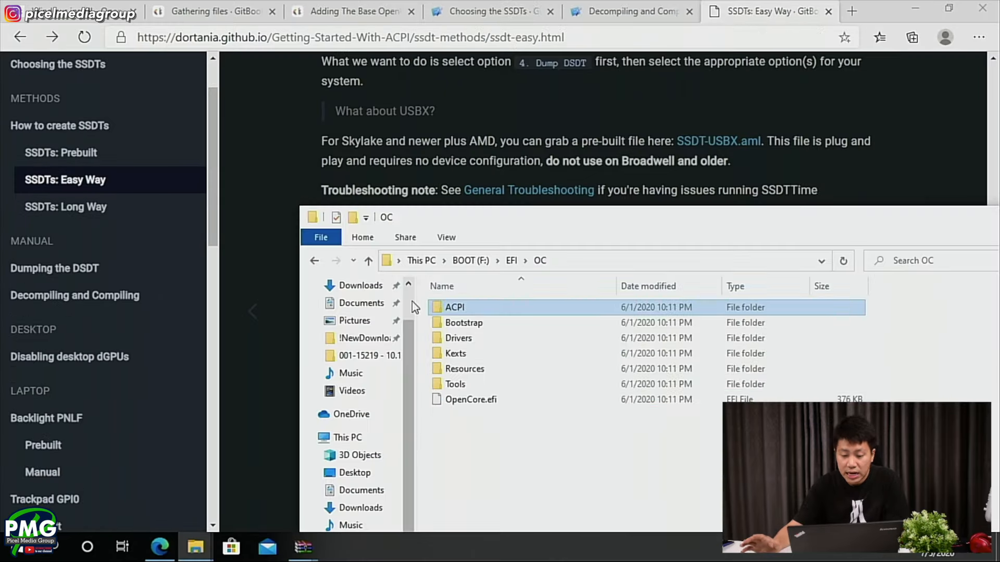
pyautogui.press('alt')
pyautogui.press('alt')
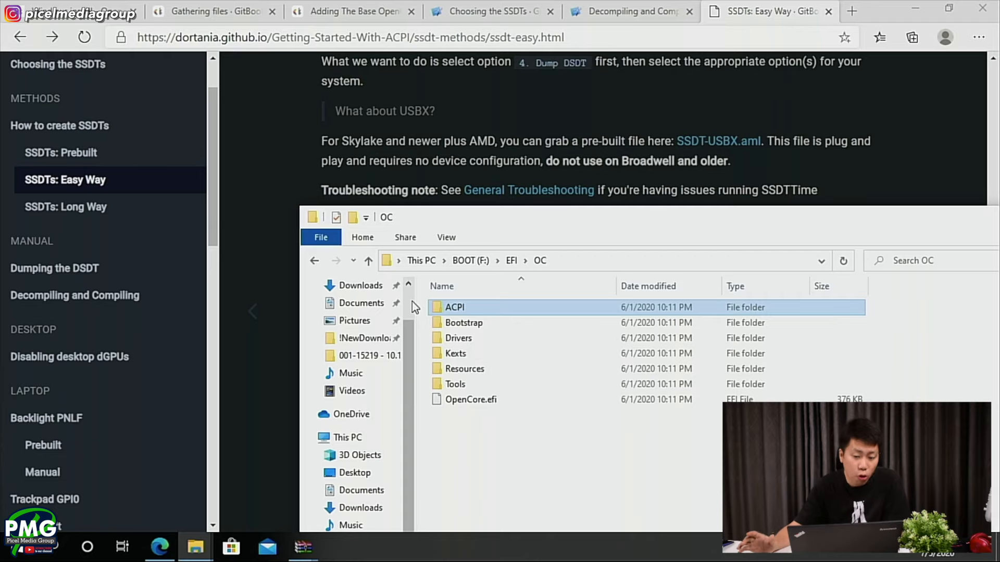
pyautogui.hotkey('alt', 'Tab')
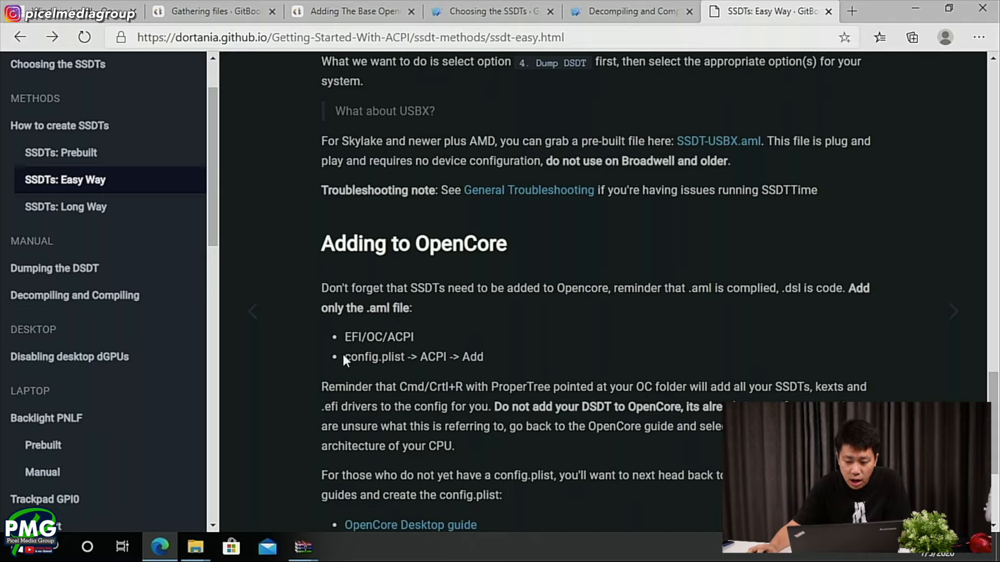
pyautogui.moveTo(344, 356); pyautogui.dragTo(392, 356)
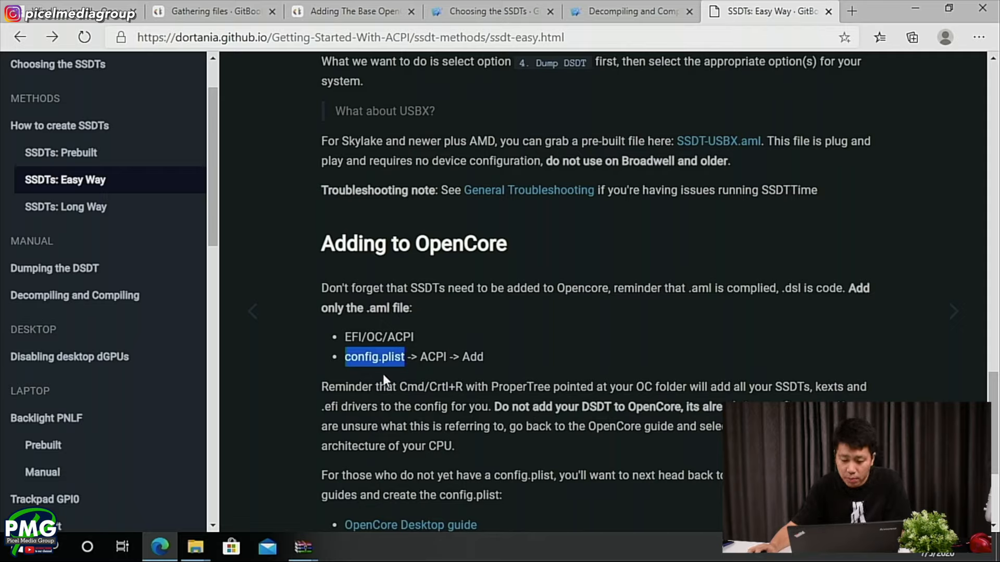
# - In File Explorer, open the Docs folder of OpenCore-0.5.9-RELEASE in Downloads and copy Sample.plist
pyautogui.click(196, 547)
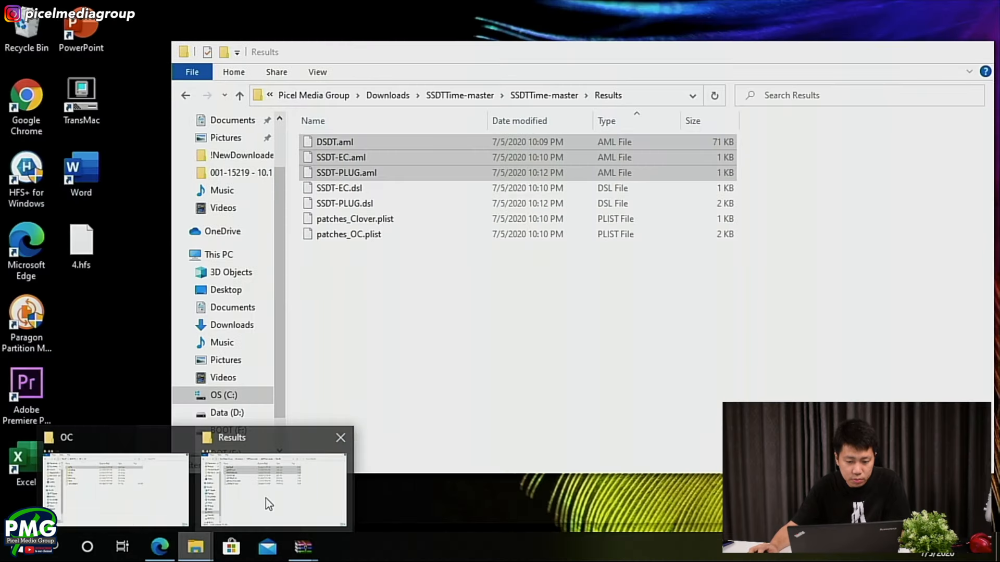
pyautogui.click(265, 498)
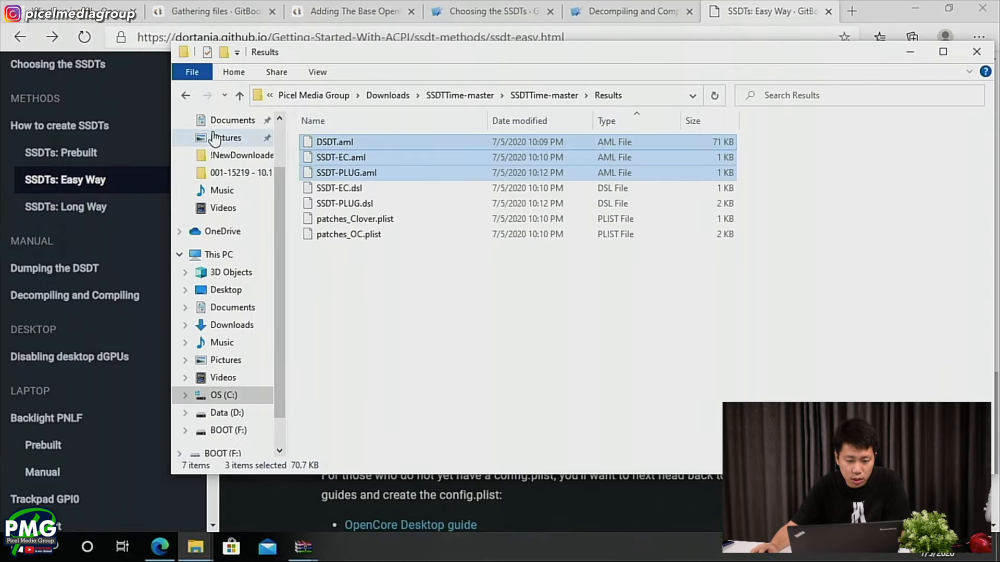
pyautogui.click(387, 96)
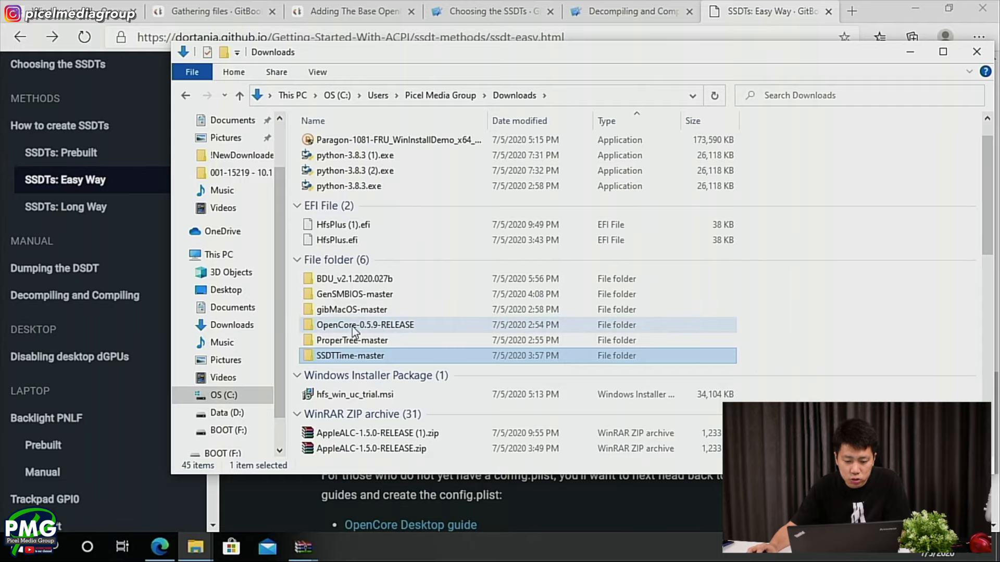
pyautogui.click(403, 324)
pyautogui.doubleClick(403, 326)
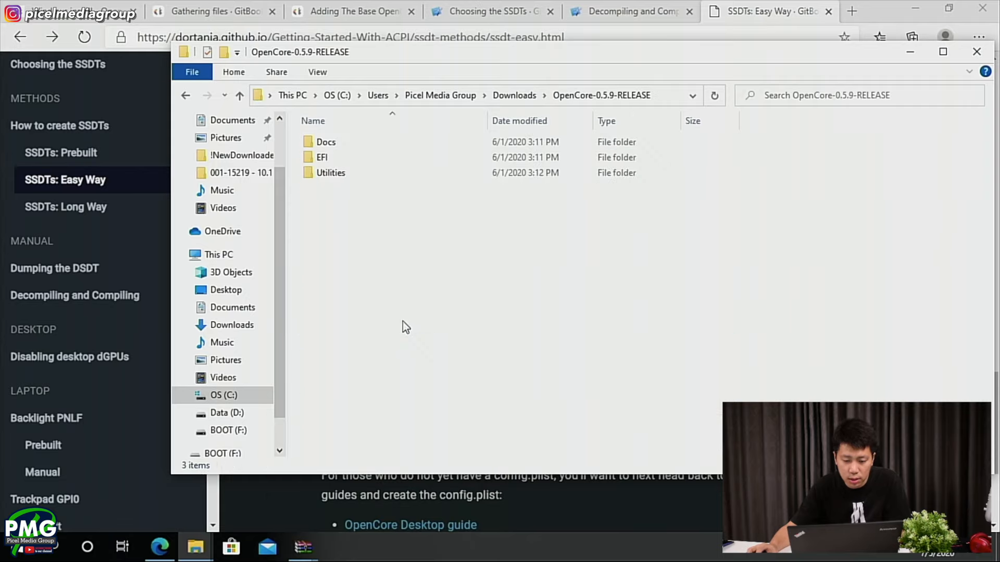
pyautogui.doubleClick(311, 141)
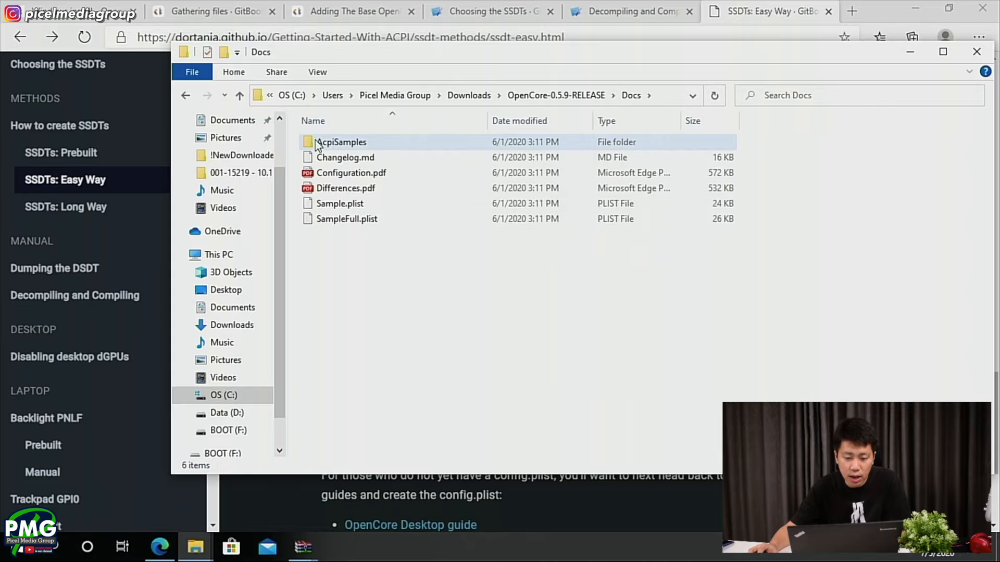
pyautogui.click(348, 206)
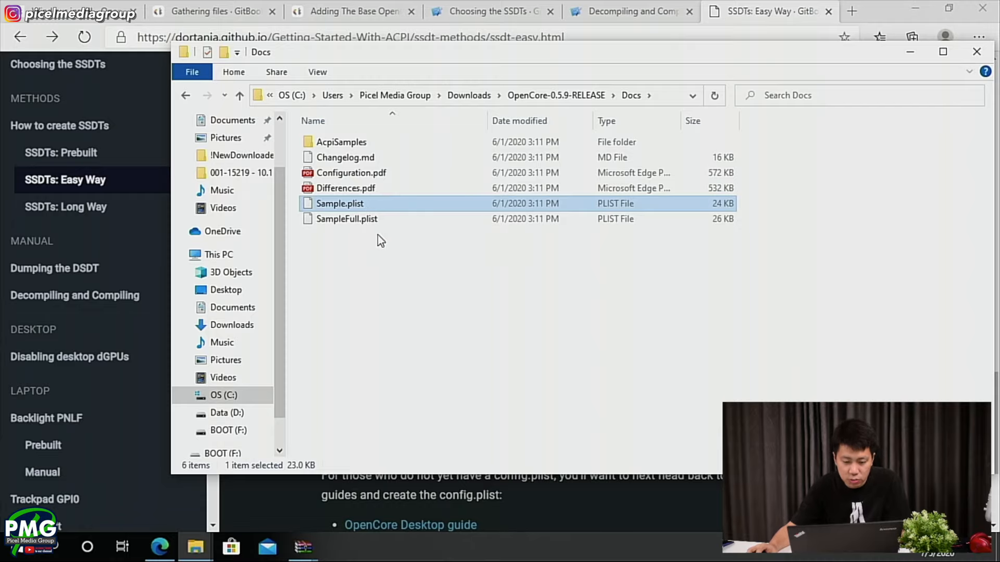
# - Paste Sample.plist into the EFI/OC folder on BOOT (F:) and rename it config.plist
pyautogui.click(195, 546)
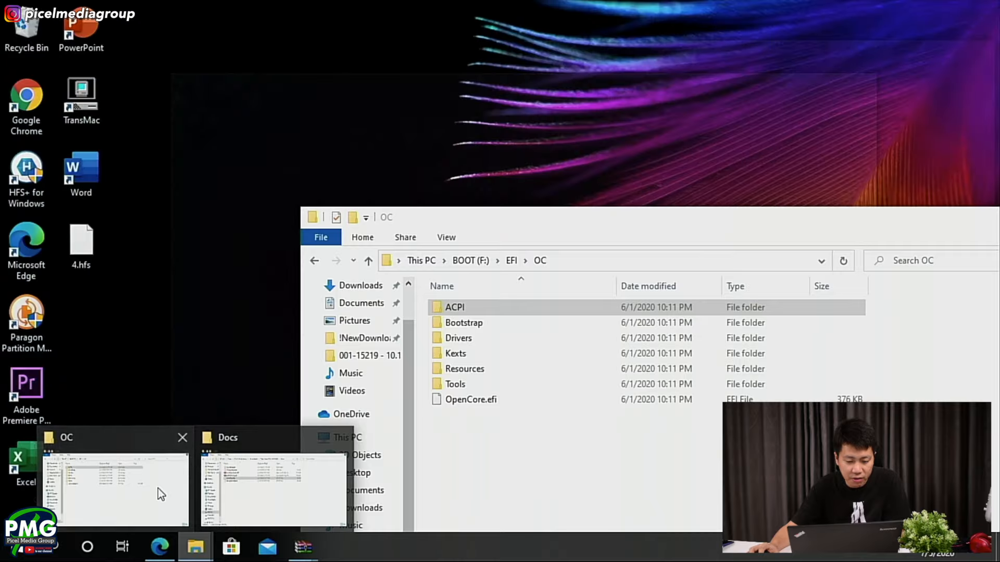
pyautogui.click(157, 488)
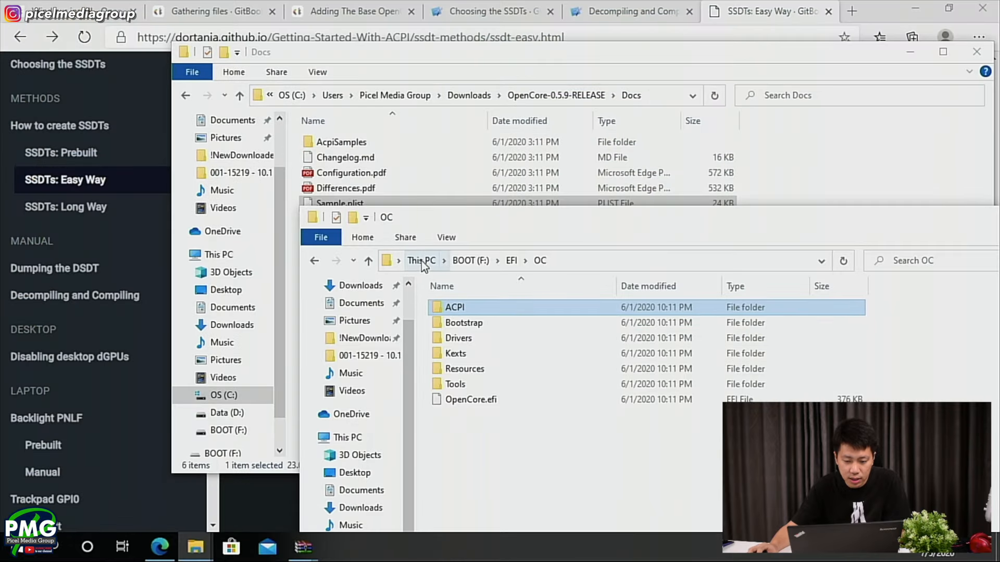
pyautogui.moveTo(486, 220); pyautogui.dragTo(325, 156)
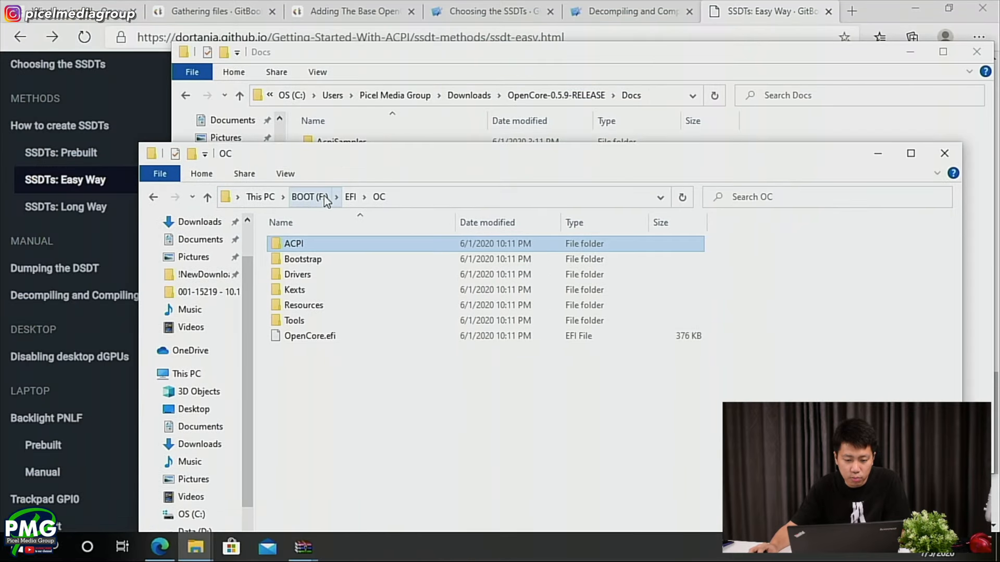
pyautogui.click(353, 198)
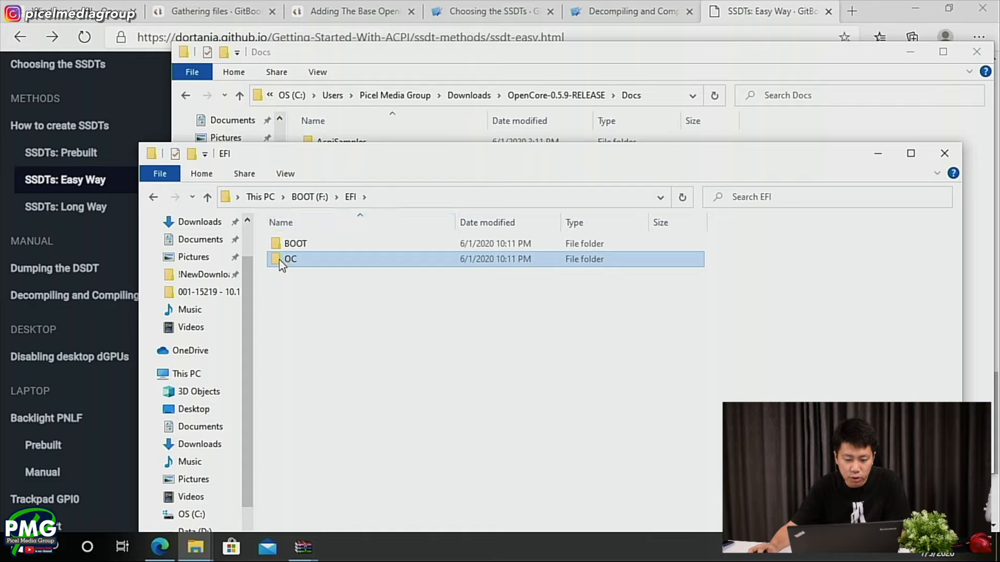
pyautogui.doubleClick(276, 261)
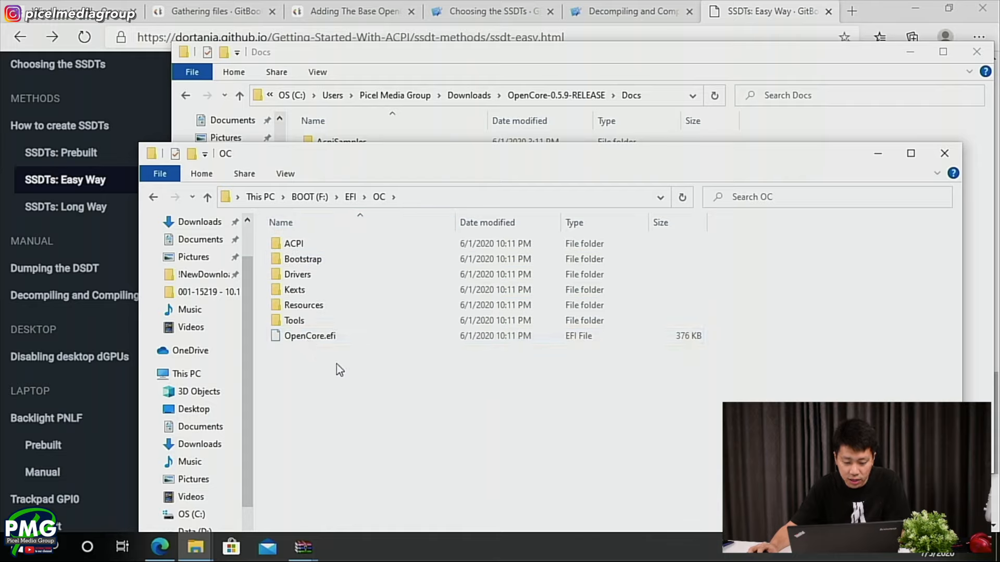
pyautogui.hotkey('ctrl', 'v')
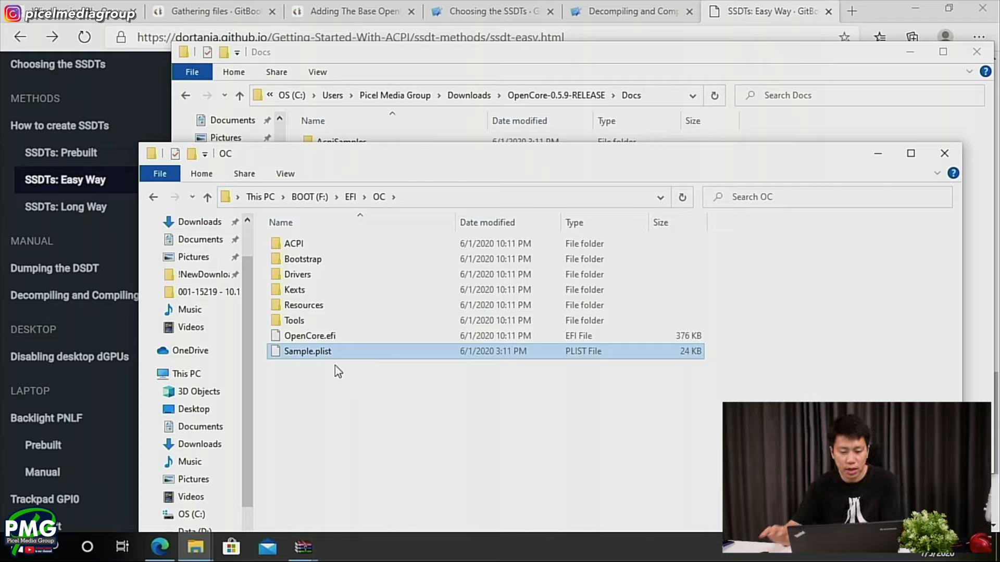
pyautogui.press('F2')
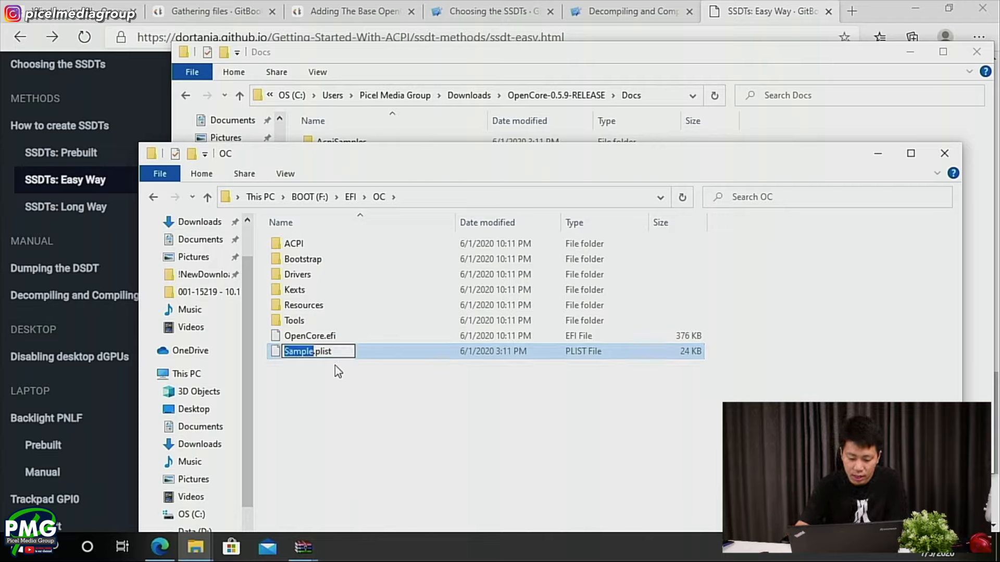
pyautogui.write('config')
pyautogui.press('Return')
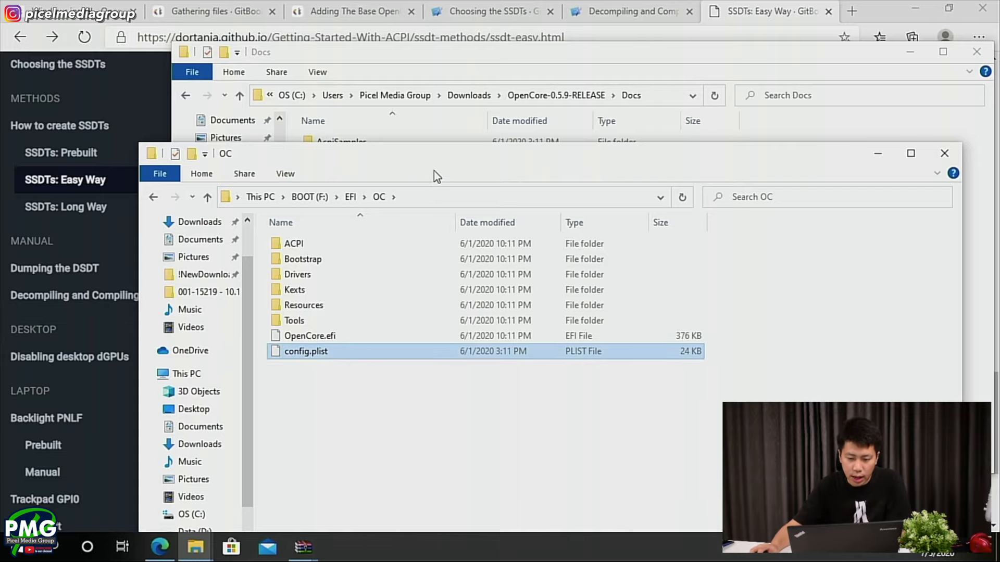
# - Switch to the browser, open the OpenCore Laptop Guide from the Easy Way page, and go to its Haswell config page
pyautogui.click(718, 6)
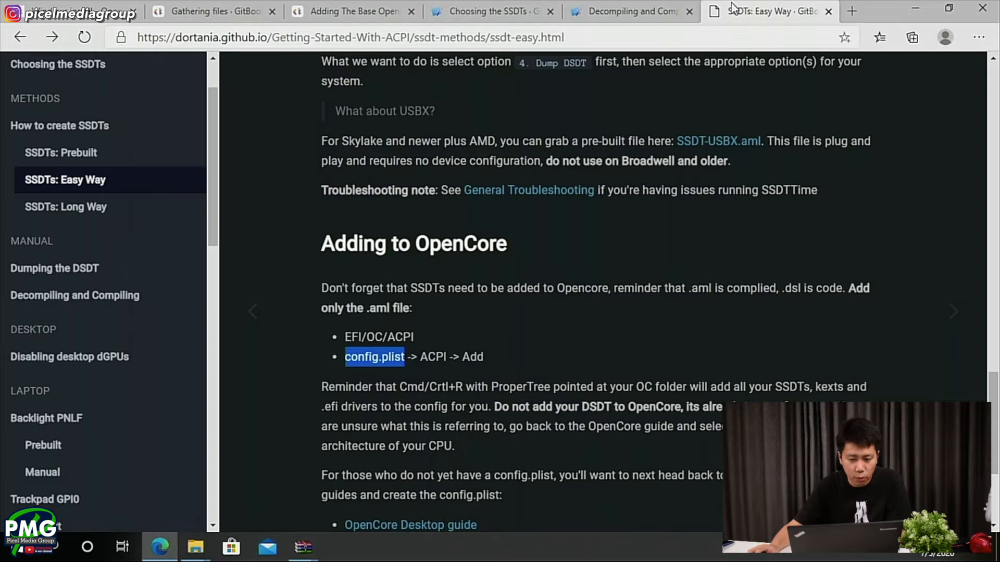
pyautogui.scroll(-4, 390, 244)
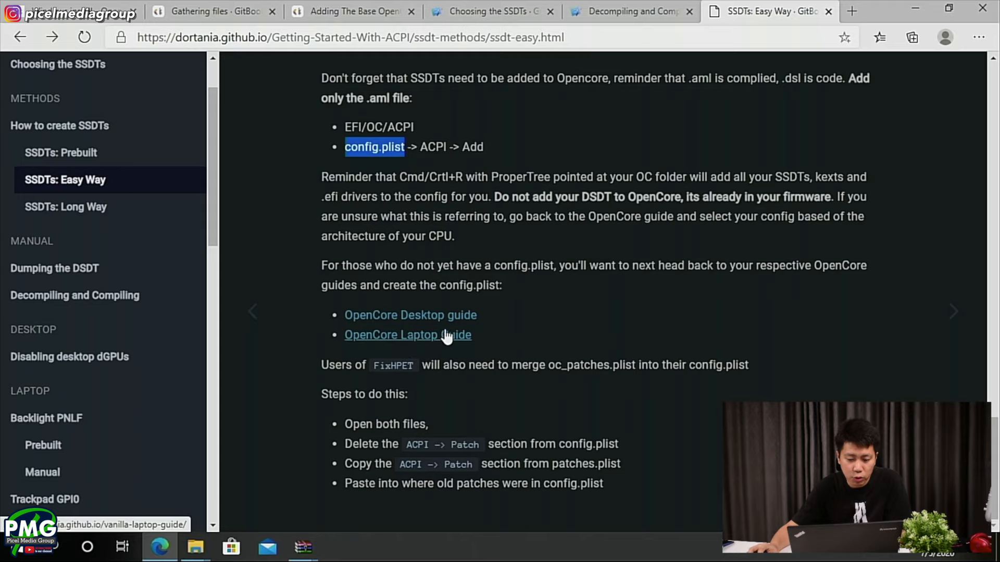
pyautogui.click(409, 336)
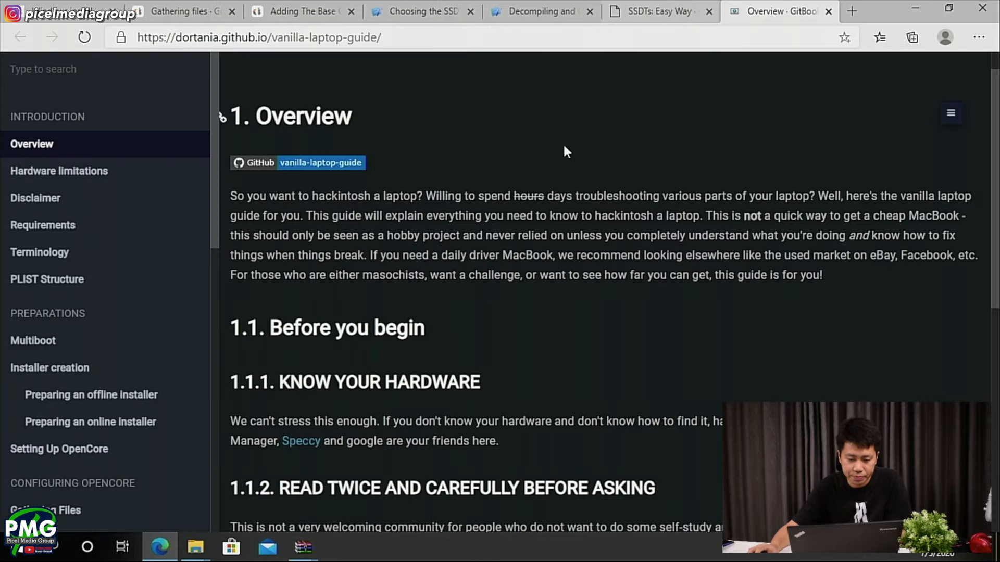
pyautogui.scroll(-2, 619, 295)
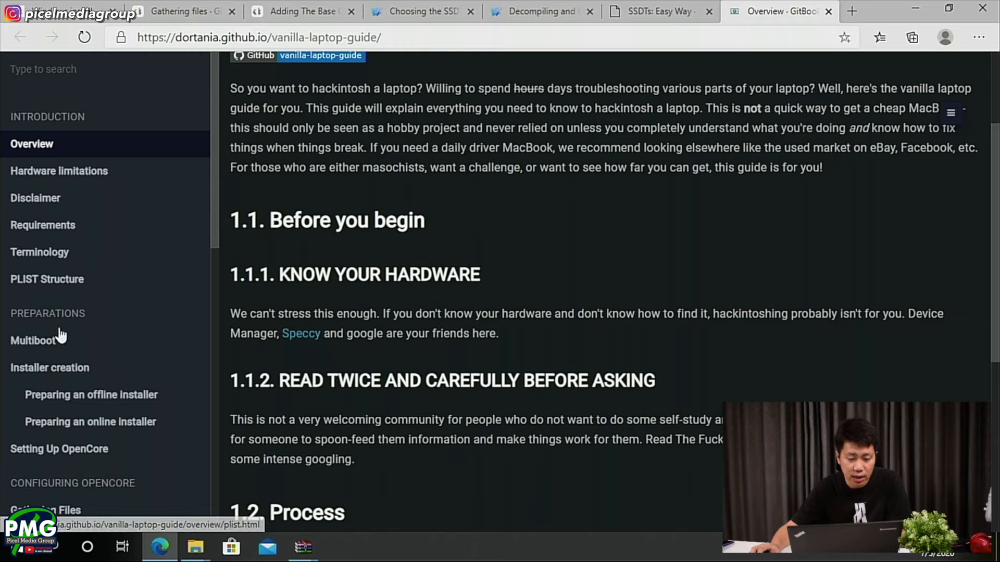
pyautogui.scroll(-3, 60, 325)
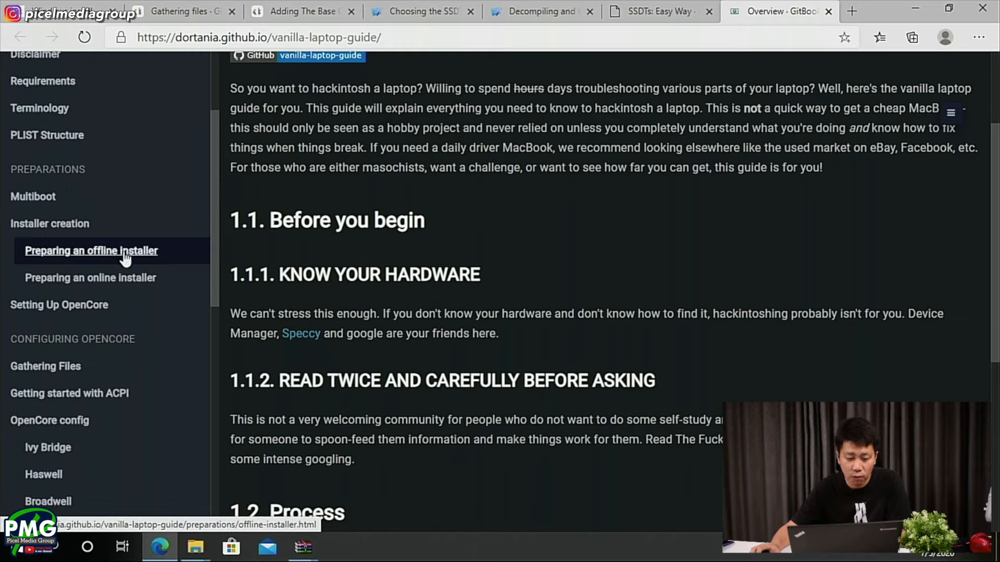
pyautogui.scroll(-3, 52, 235)
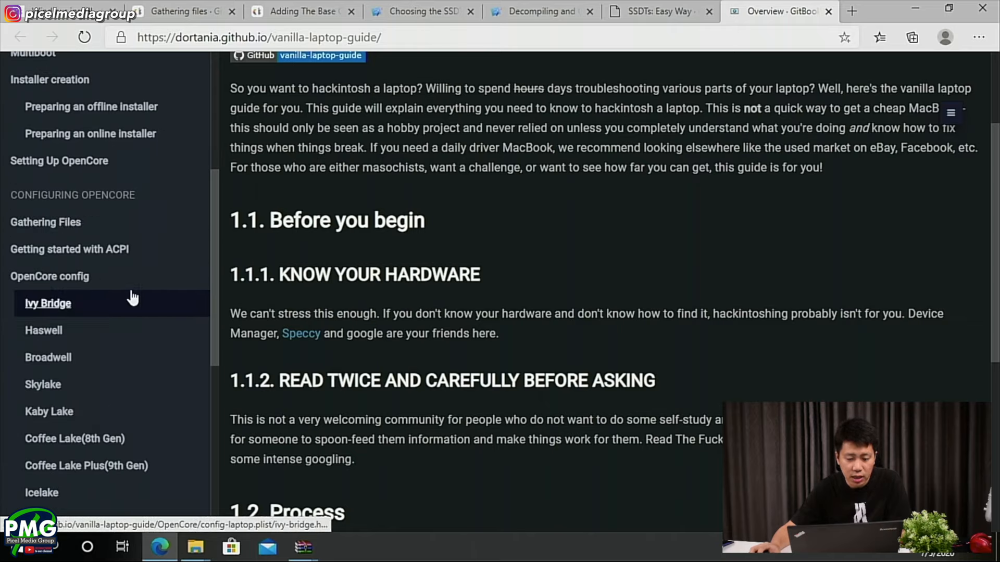
pyautogui.scroll(-1, 301, 292)
pyautogui.scroll(-1, 46, 296)
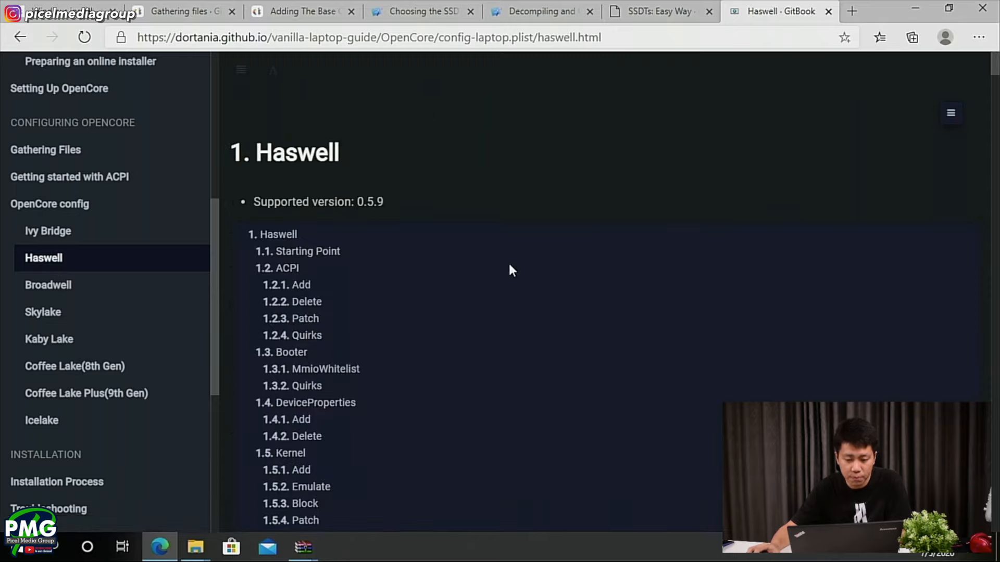
# - Download the GenSMBIOS repository as a ZIP via the Haswell guide's Starting Point section, and close its GitHub tab
pyautogui.scroll(-12, 466, 252)
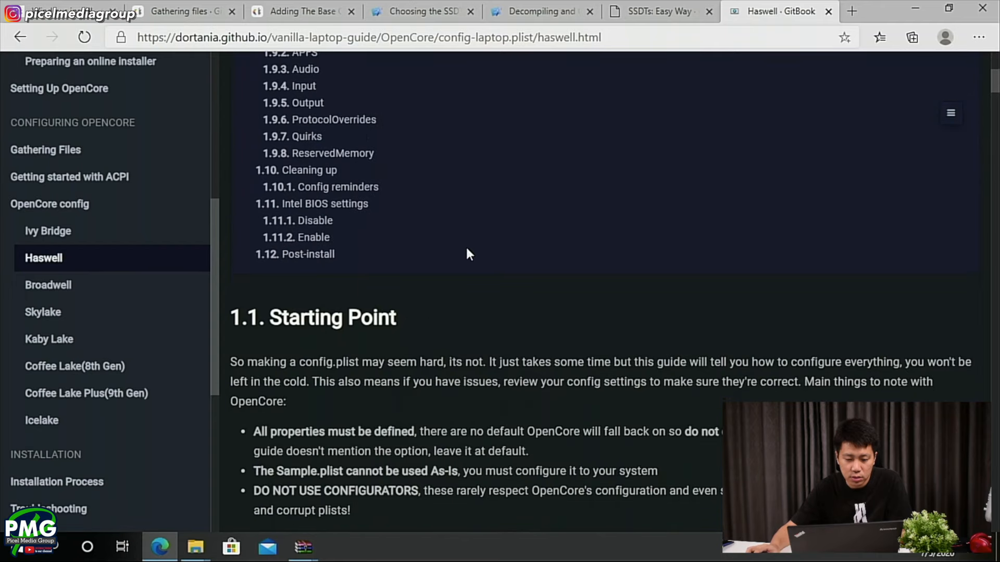
pyautogui.scroll(-5, 467, 254)
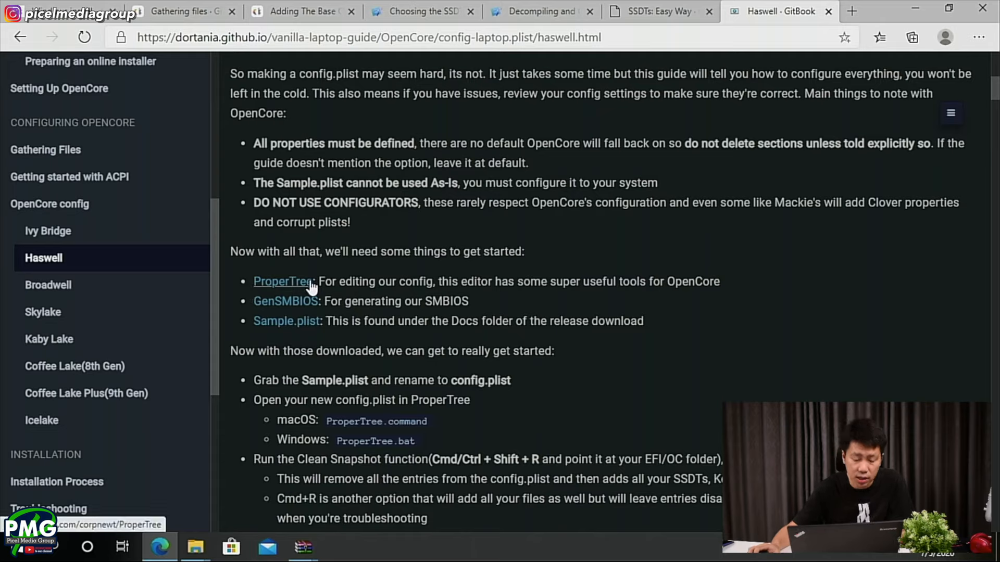
pyautogui.click(279, 305)
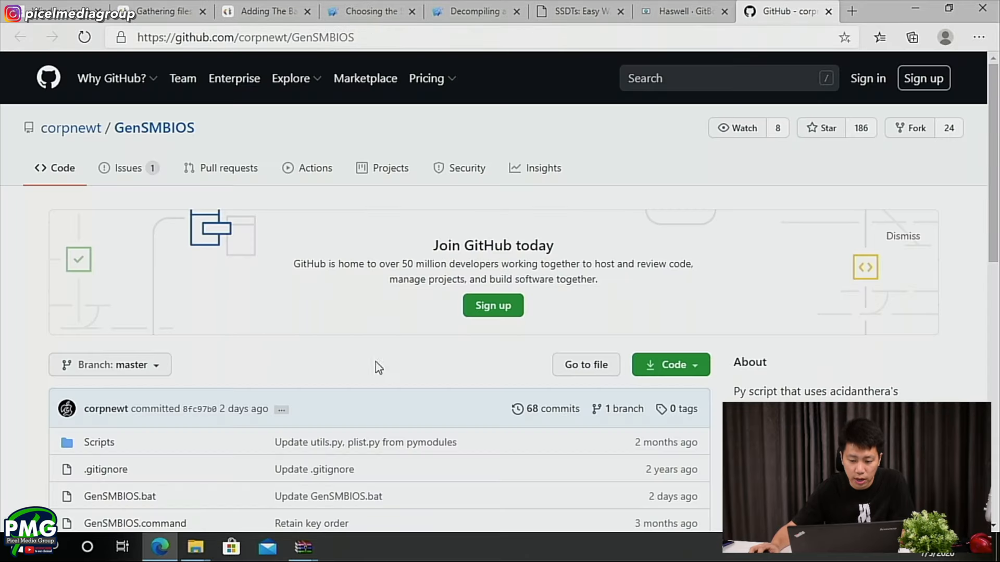
pyautogui.click(677, 365)
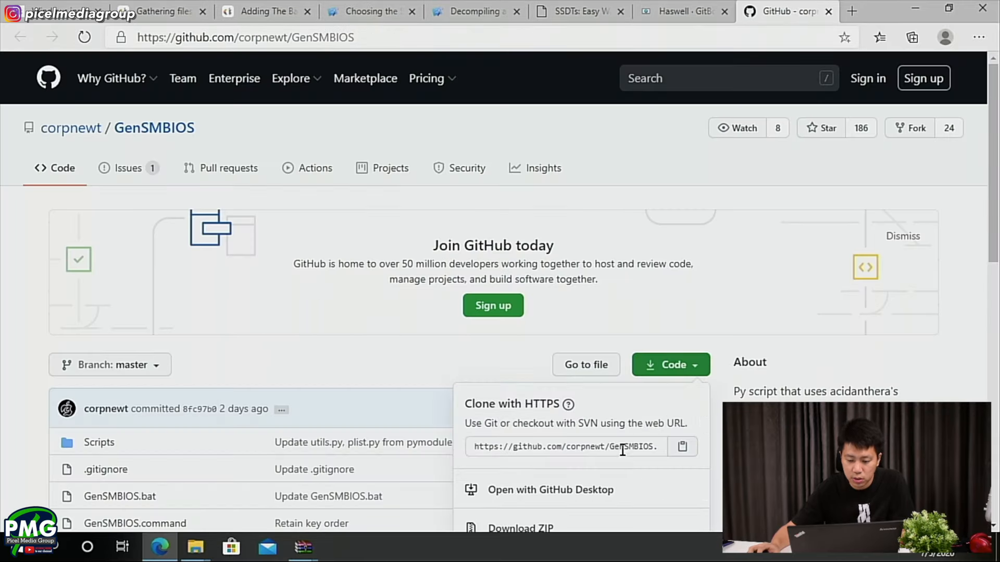
pyautogui.click(521, 528)
pyautogui.click(828, 11)
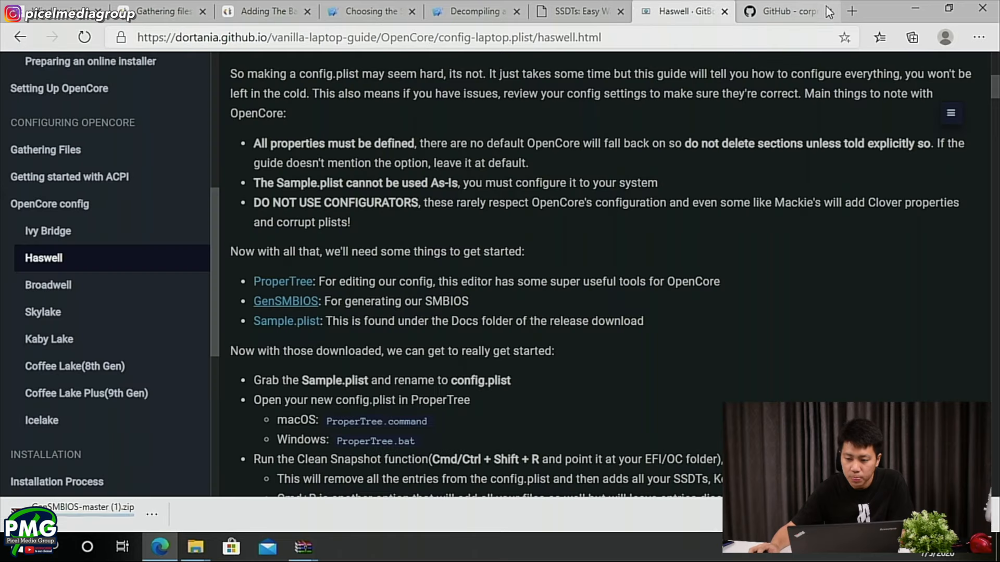
# - Highlight the guide's instruction to rename Sample.plist, and in File Explorer open the inner ProperTree-master folder in Downloads
pyautogui.scroll(-1, 406, 330)
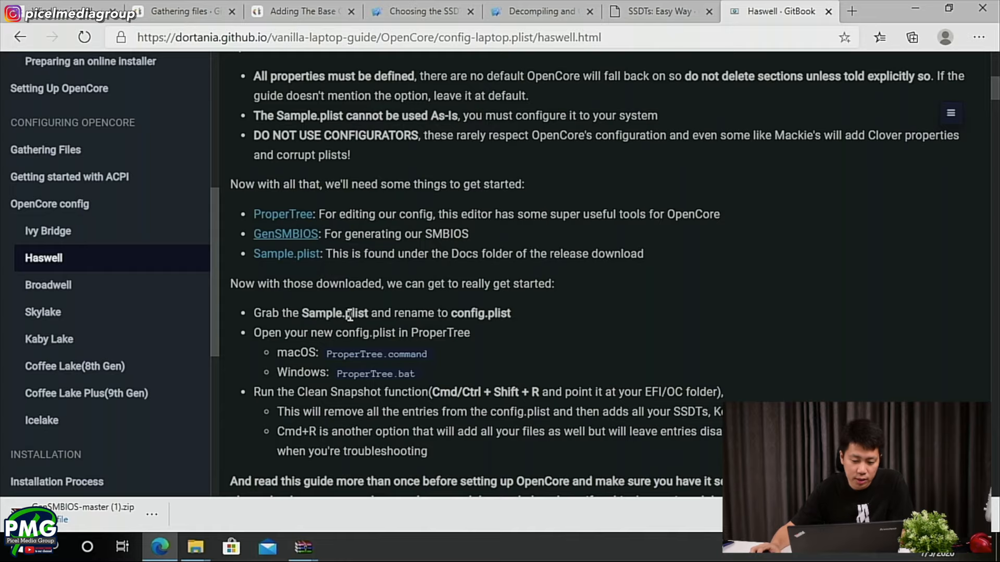
pyautogui.scroll(-2, 319, 310)
pyautogui.moveTo(287, 176); pyautogui.dragTo(518, 185)
pyautogui.click(248, 196)
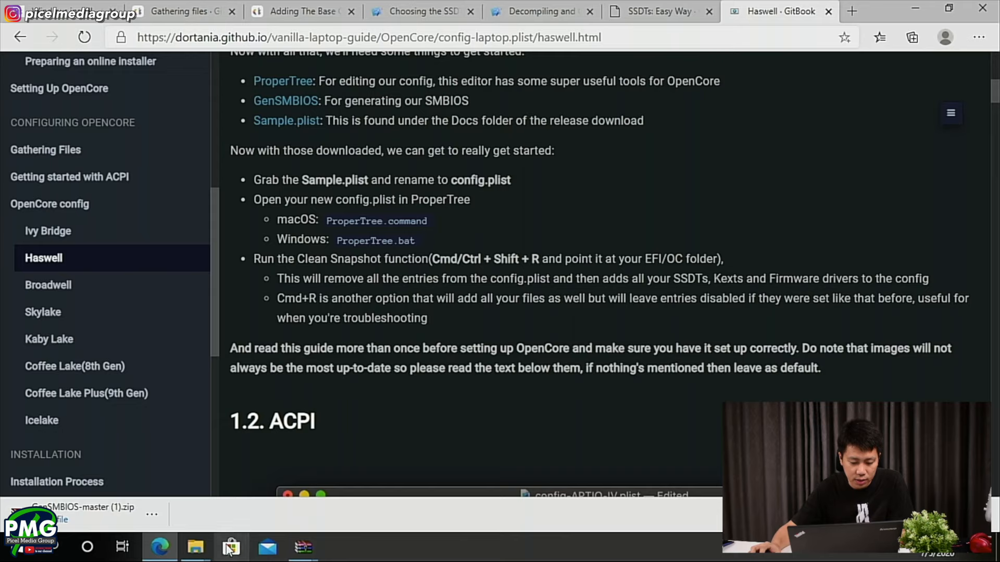
pyautogui.click(195, 546)
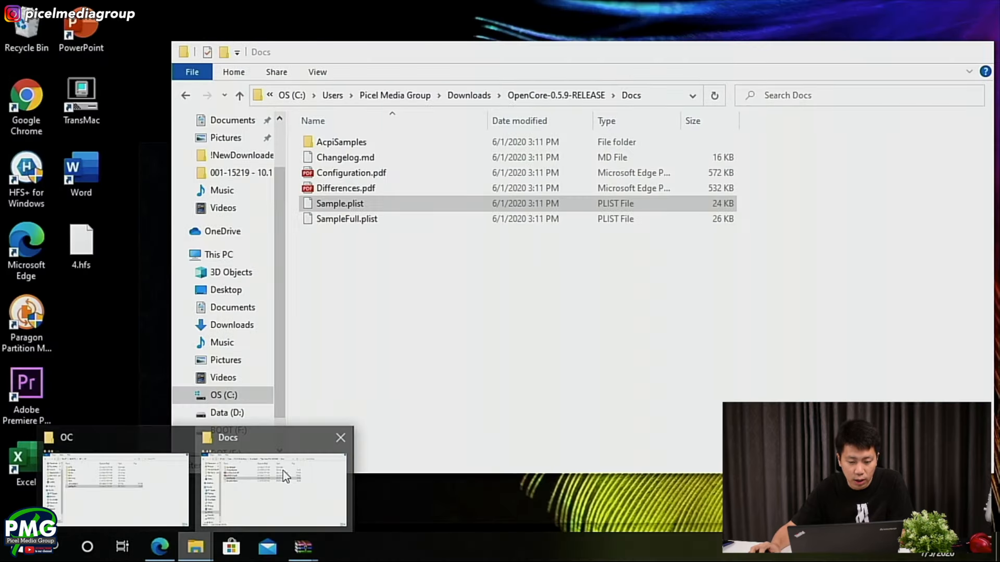
pyautogui.click(282, 471)
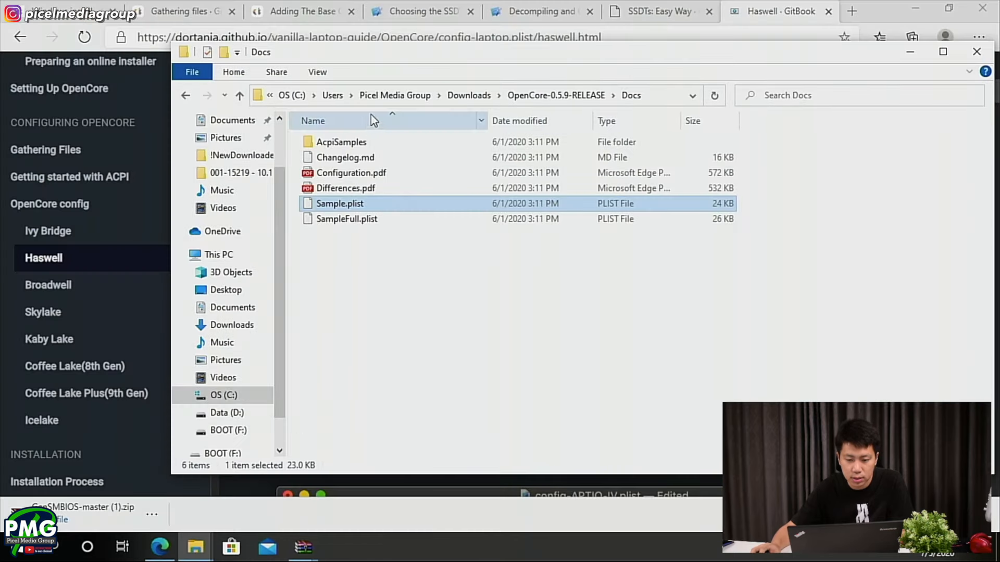
pyautogui.click(467, 95)
pyautogui.doubleClick(357, 379)
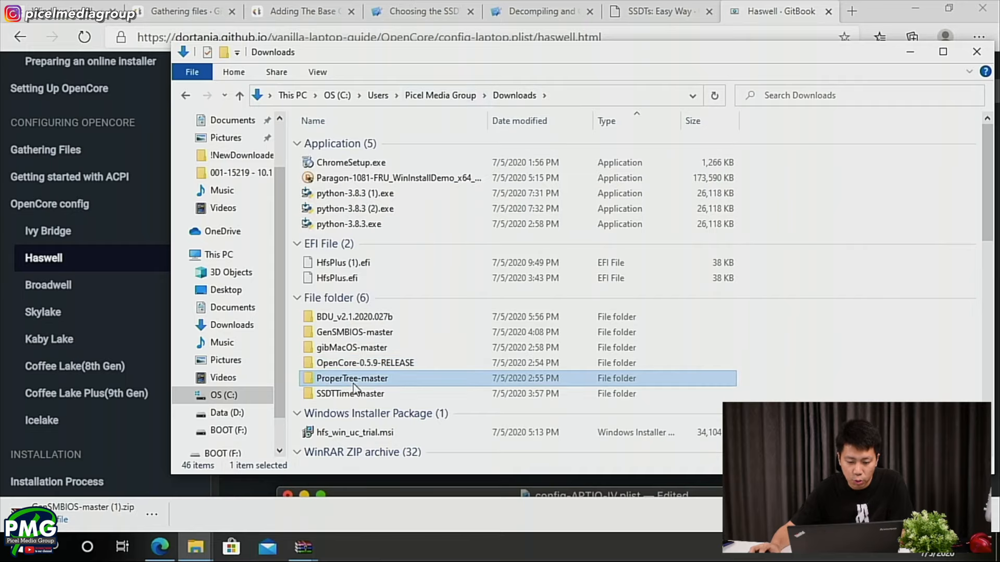
pyautogui.doubleClick(347, 144)
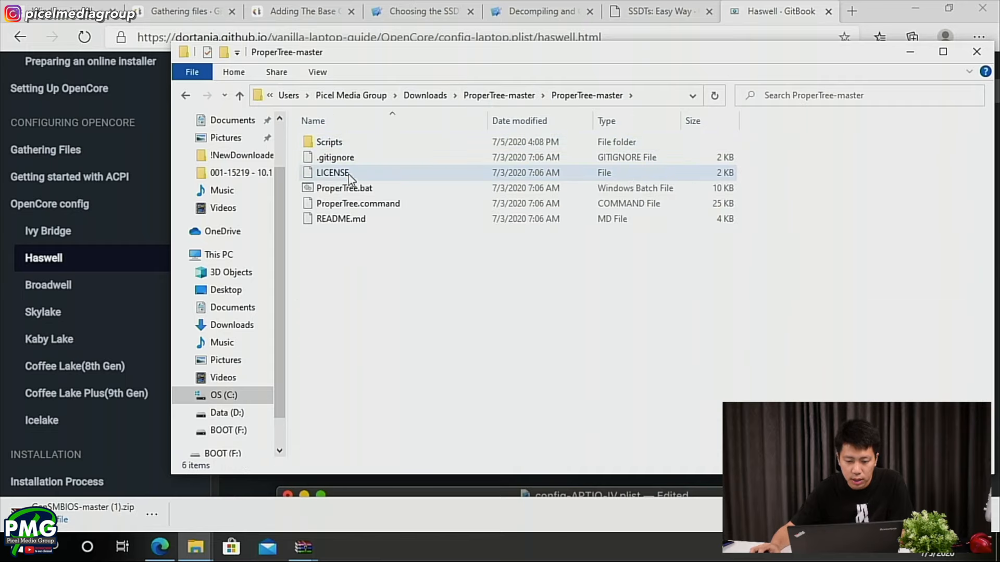
# - Run ProperTree.bat as administrator, allow it to make changes, and reposition its window
pyautogui.click(343, 190)
pyautogui.rightClick(343, 190)
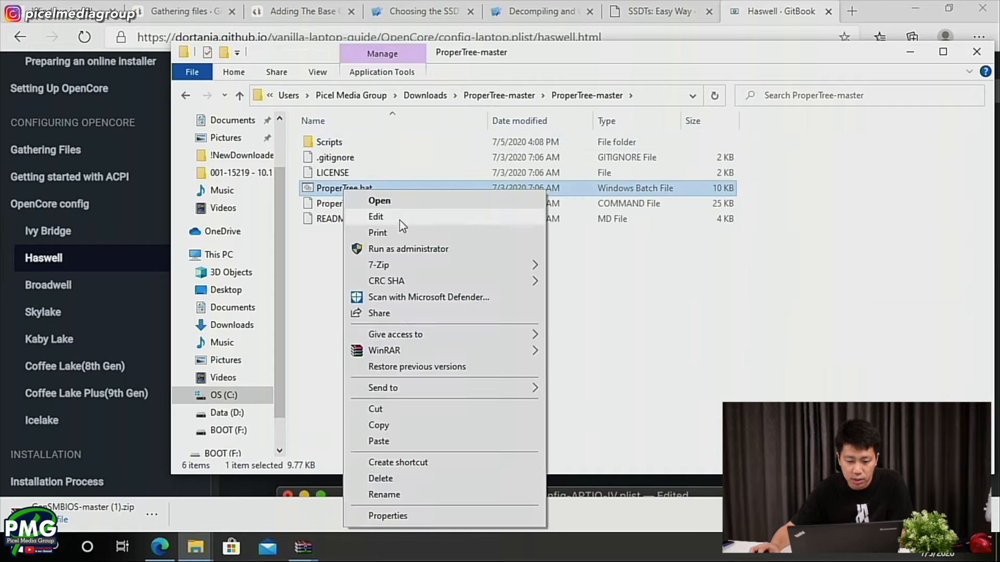
pyautogui.click(399, 249)
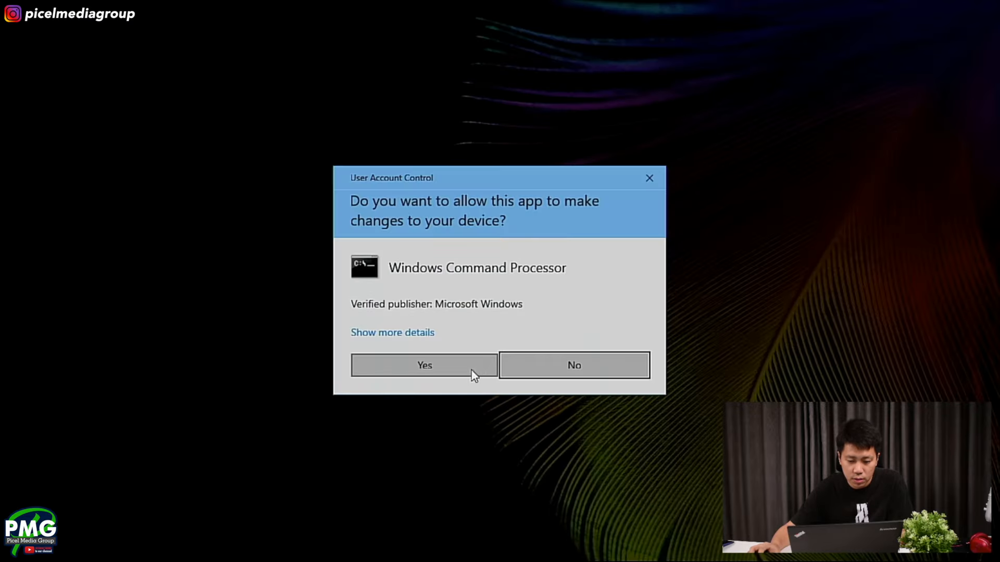
pyautogui.click(472, 371)
pyautogui.moveTo(209, 51); pyautogui.dragTo(377, 91)
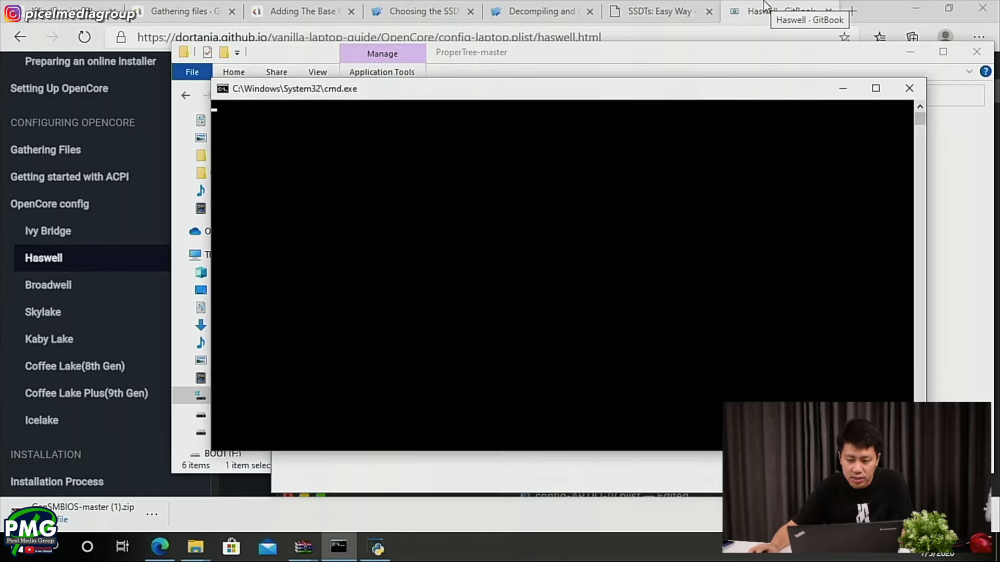
# - Try an OC Clean Snapshot in the untitled plist using the EFI/OC folder on BOOT (F:), and look through the generated entries
pyautogui.click(763, 2)
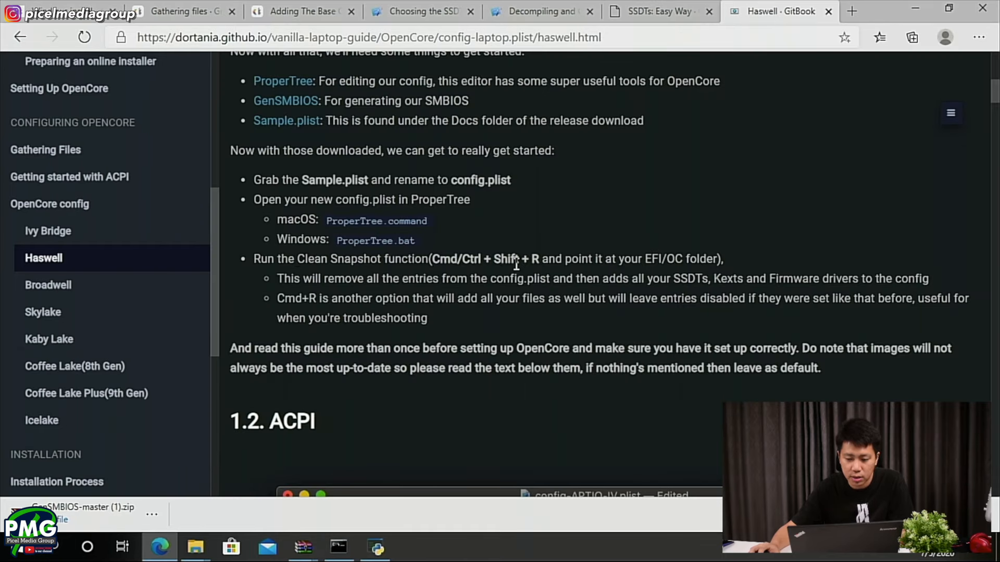
pyautogui.click(376, 547)
pyautogui.click(283, 134)
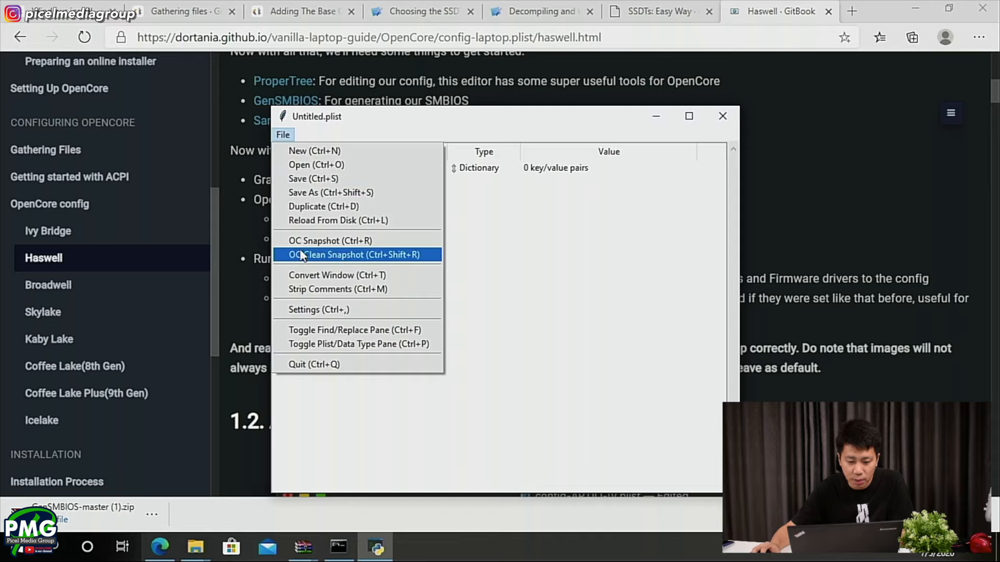
pyautogui.click(359, 255)
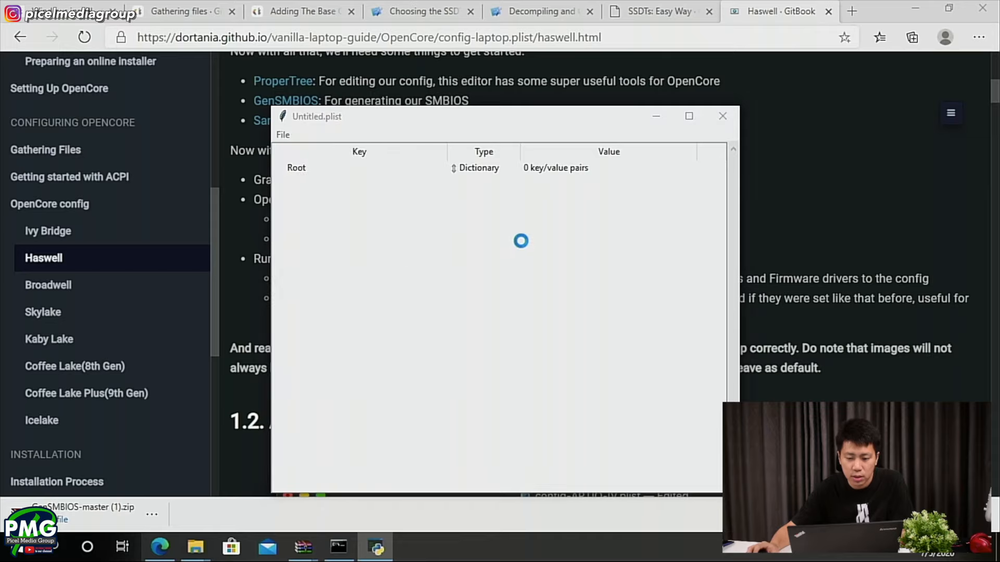
pyautogui.scroll(-2, 187, 292)
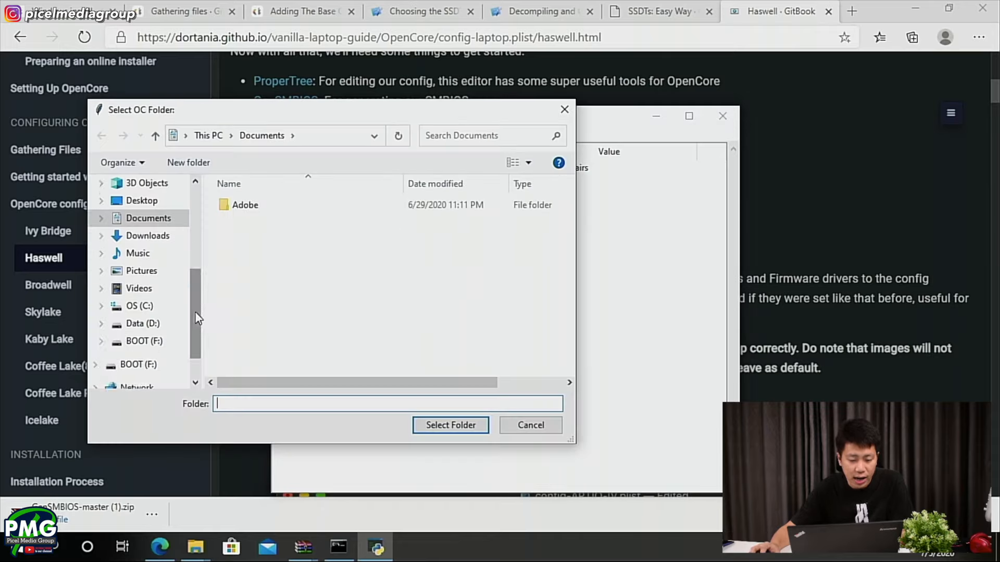
pyautogui.click(141, 326)
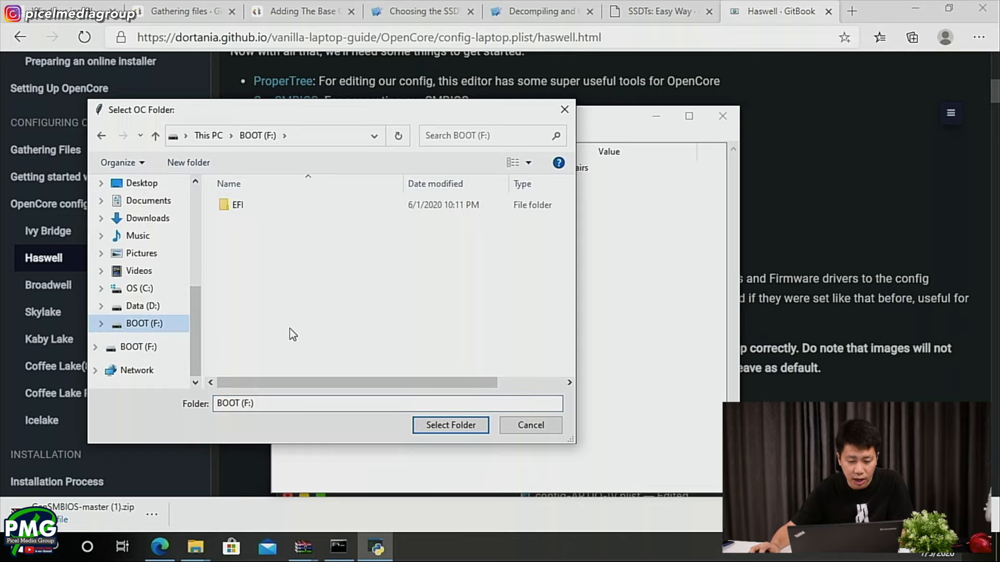
pyautogui.doubleClick(248, 207)
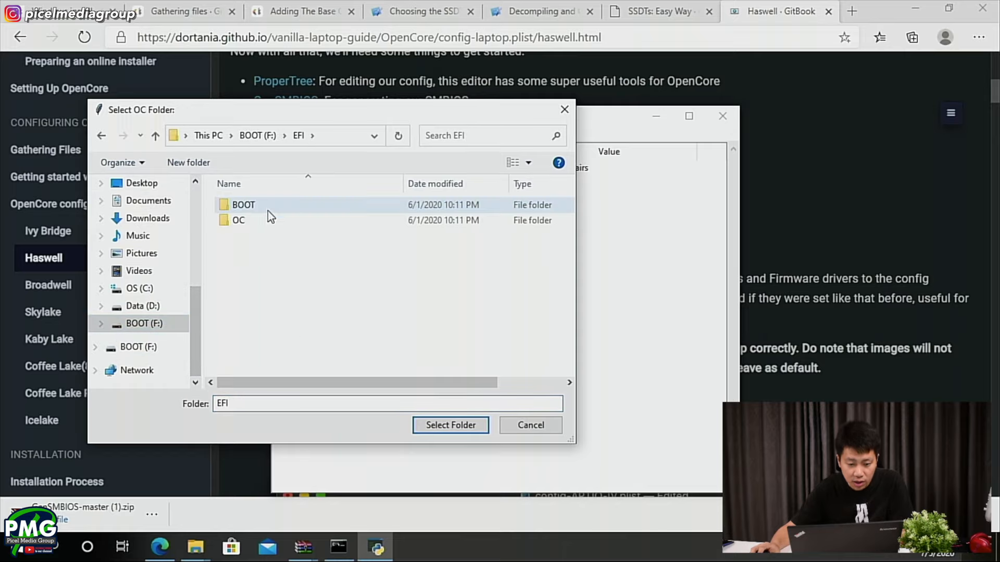
pyautogui.click(260, 223)
pyautogui.doubleClick(260, 223)
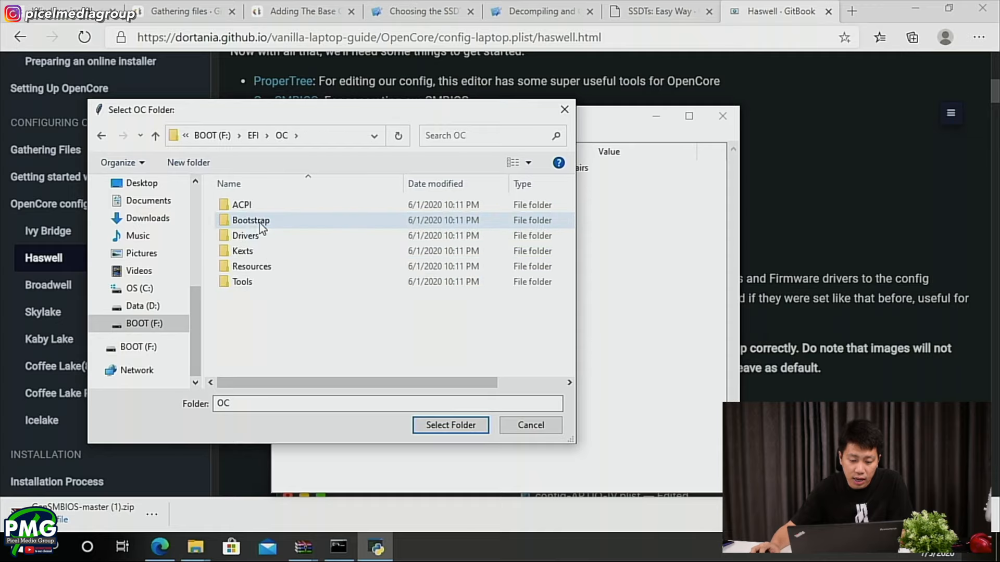
pyautogui.click(454, 426)
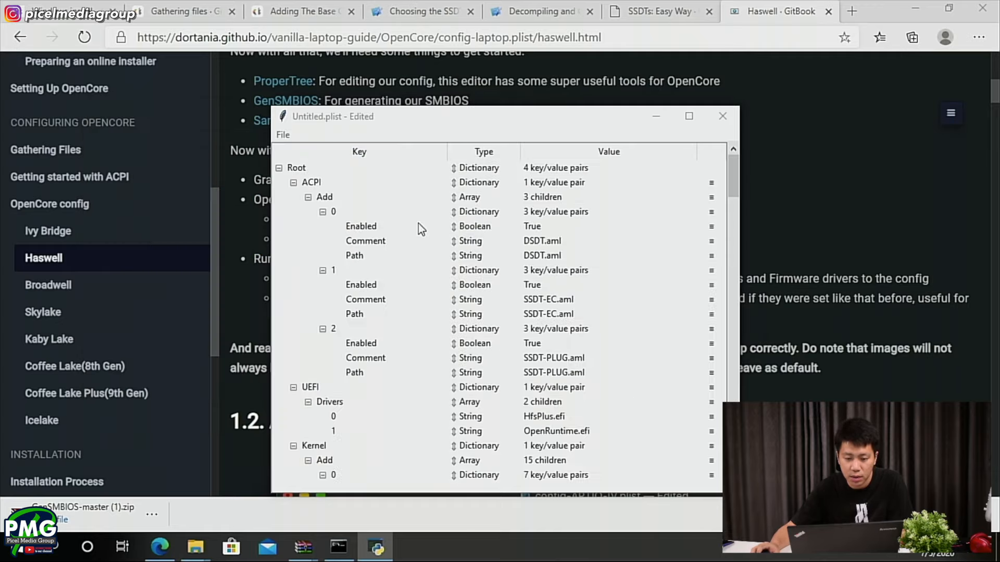
pyautogui.scroll(-20, 502, 287)
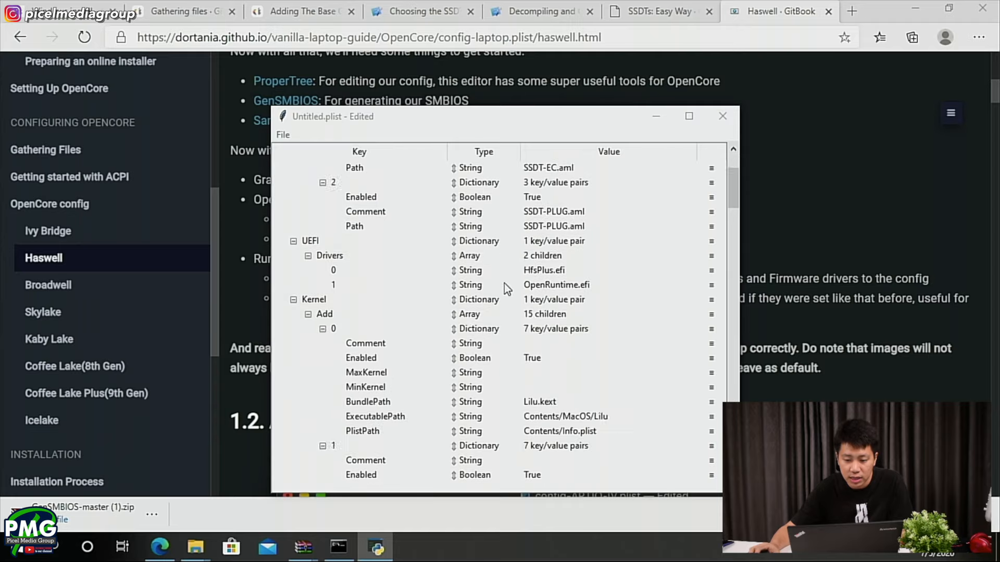
pyautogui.scroll(-20, 504, 283)
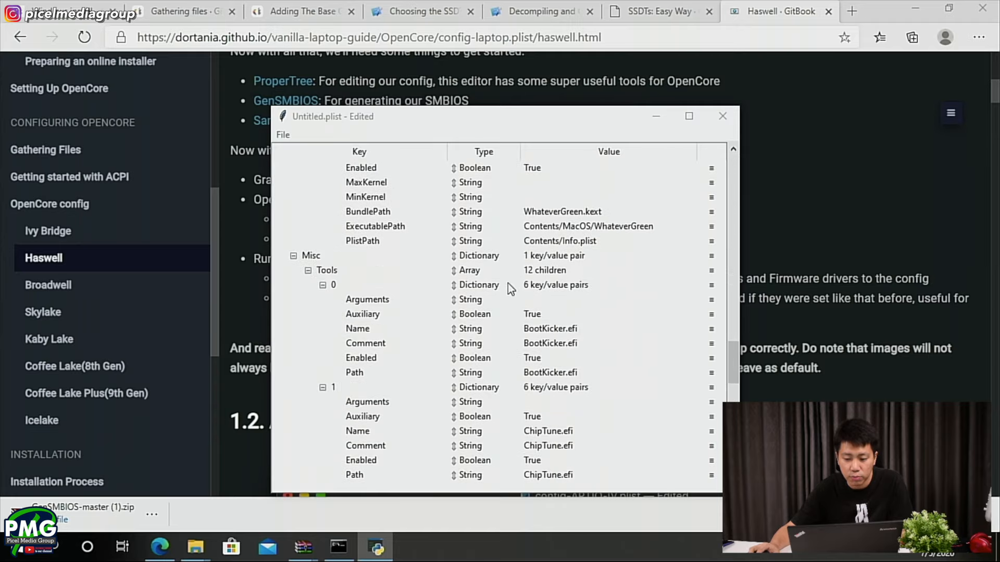
# - Open config.plist from EFI/OC on BOOT (F:) in ProperTree, and close the untitled plist without saving it
pyautogui.click(769, 225)
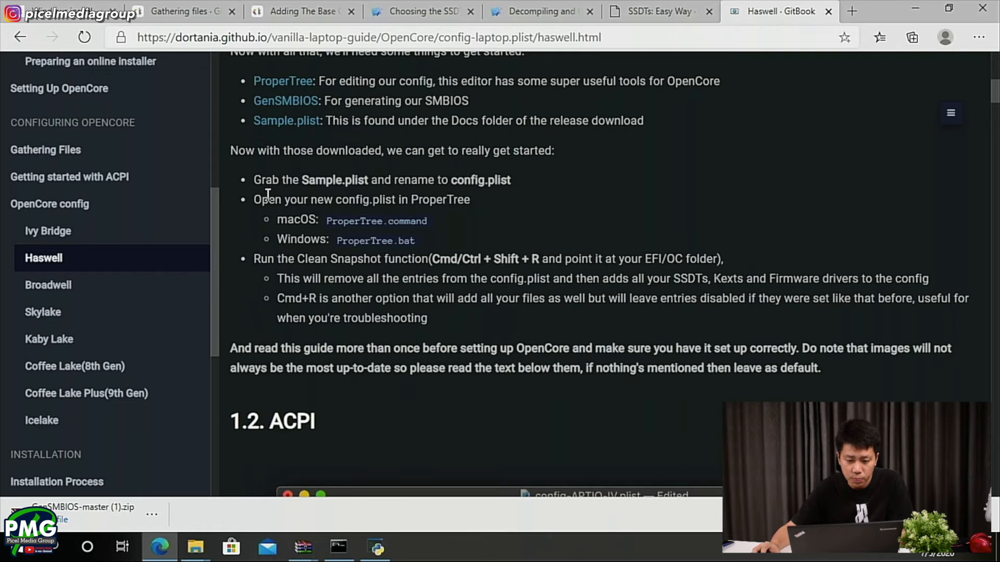
pyautogui.hotkey('alt', 'Tab')
pyautogui.click(282, 136)
pyautogui.click(297, 165)
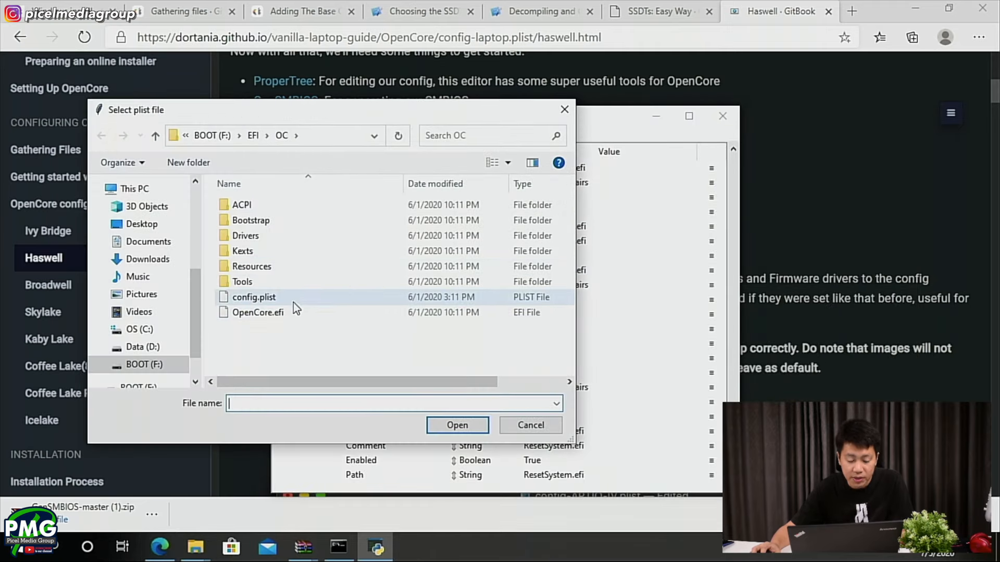
pyautogui.doubleClick(264, 298)
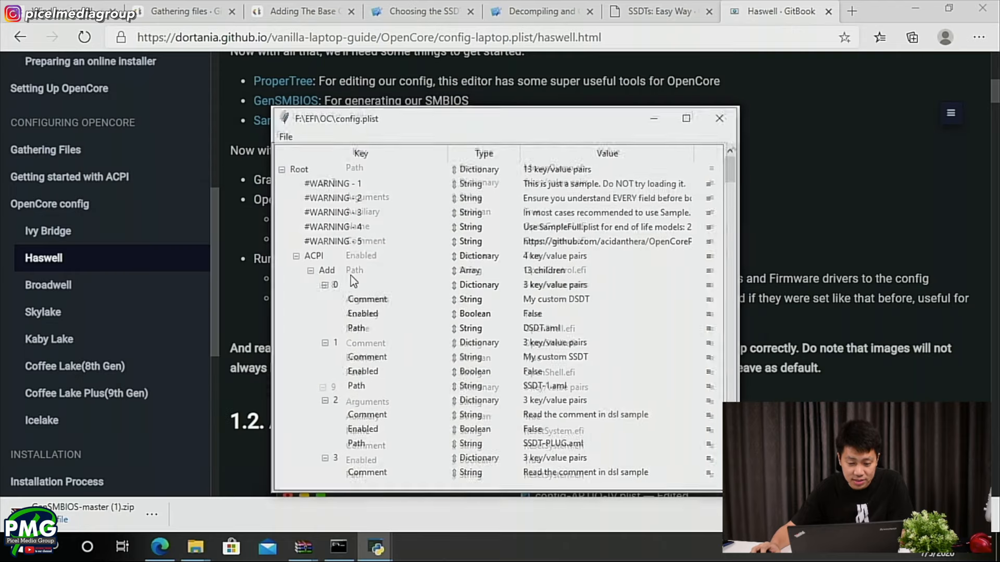
pyautogui.click(722, 116)
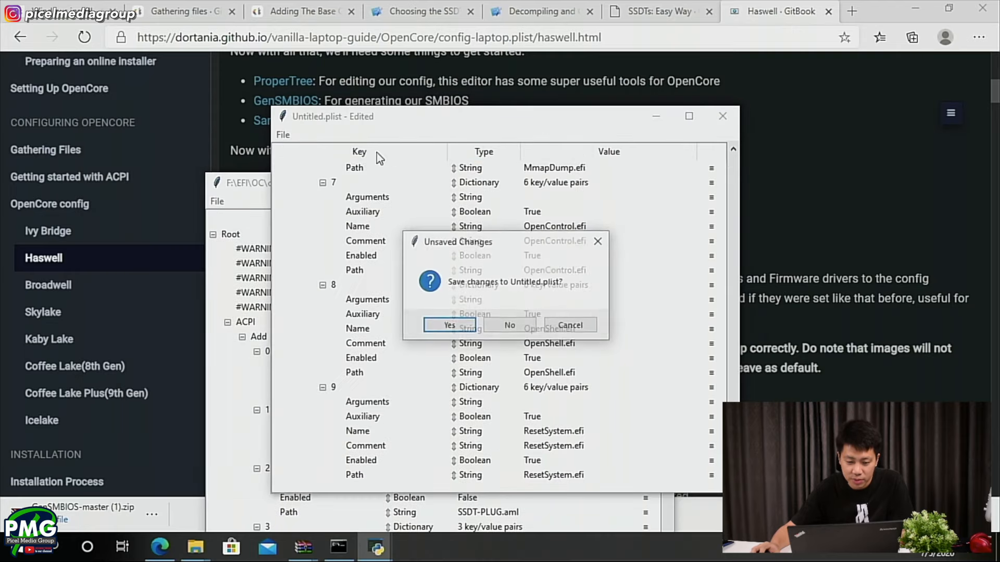
pyautogui.click(508, 322)
pyautogui.moveTo(407, 181); pyautogui.dragTo(625, 94)
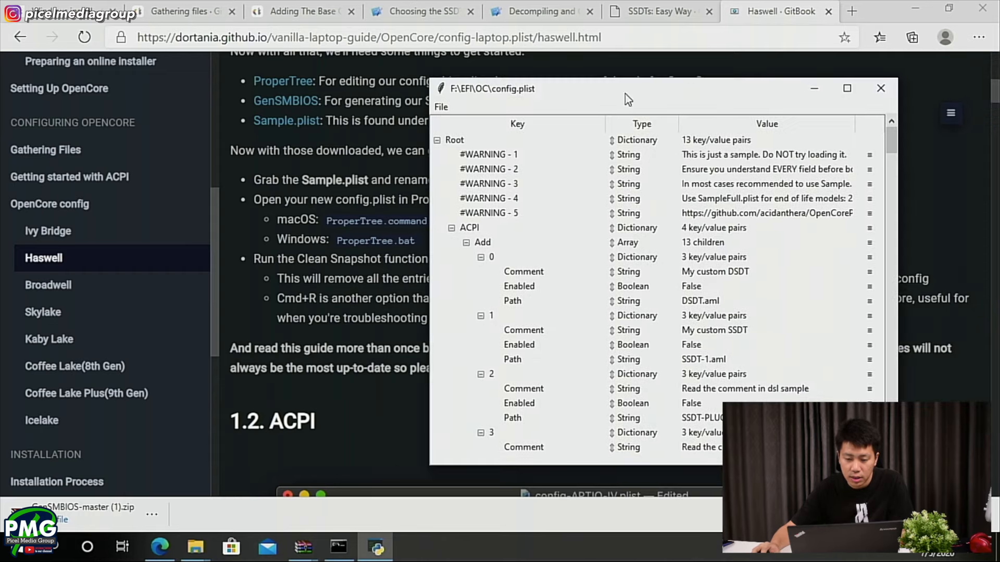
# - Run OC Clean Snapshot on config.plist with the EFI/OC folder on BOOT (F:), and check its ACPI entries
pyautogui.click(445, 109)
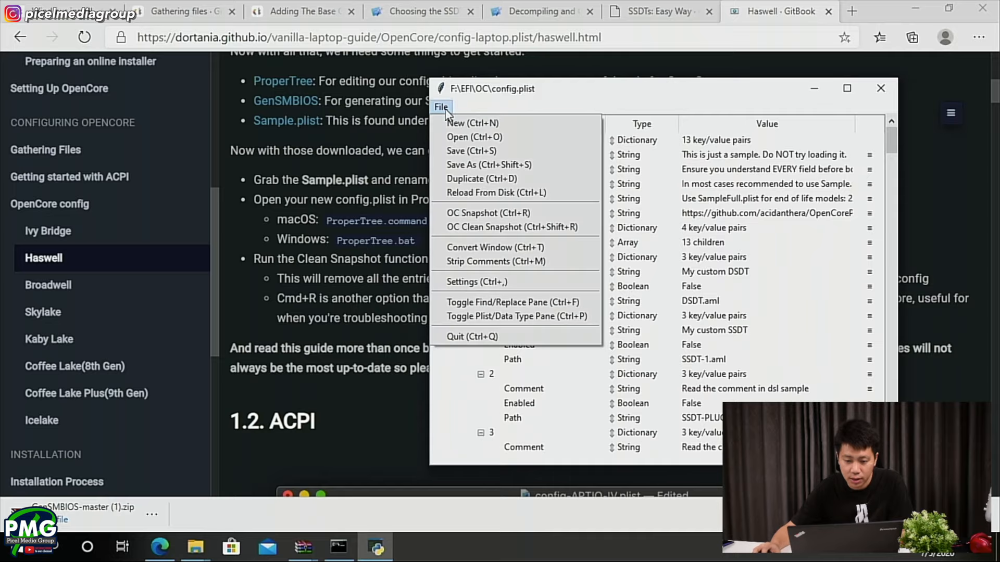
pyautogui.click(479, 228)
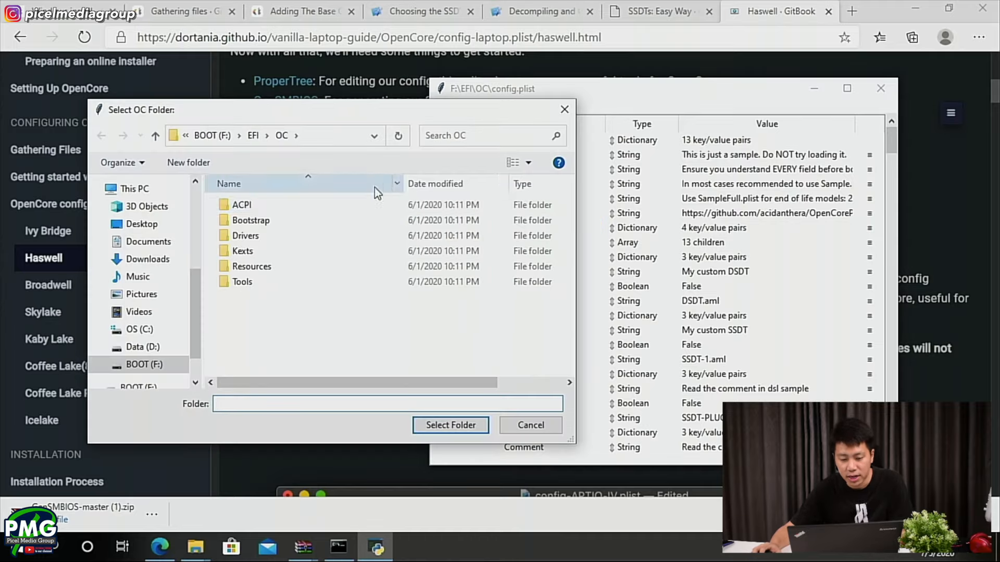
pyautogui.click(451, 424)
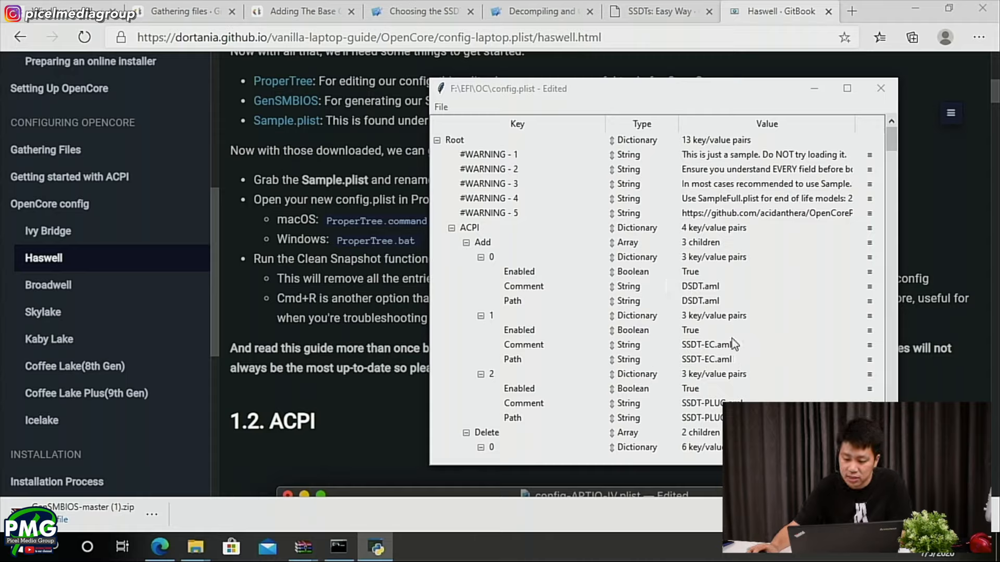
pyautogui.scroll(-2, 732, 338)
pyautogui.scroll(-5, 726, 375)
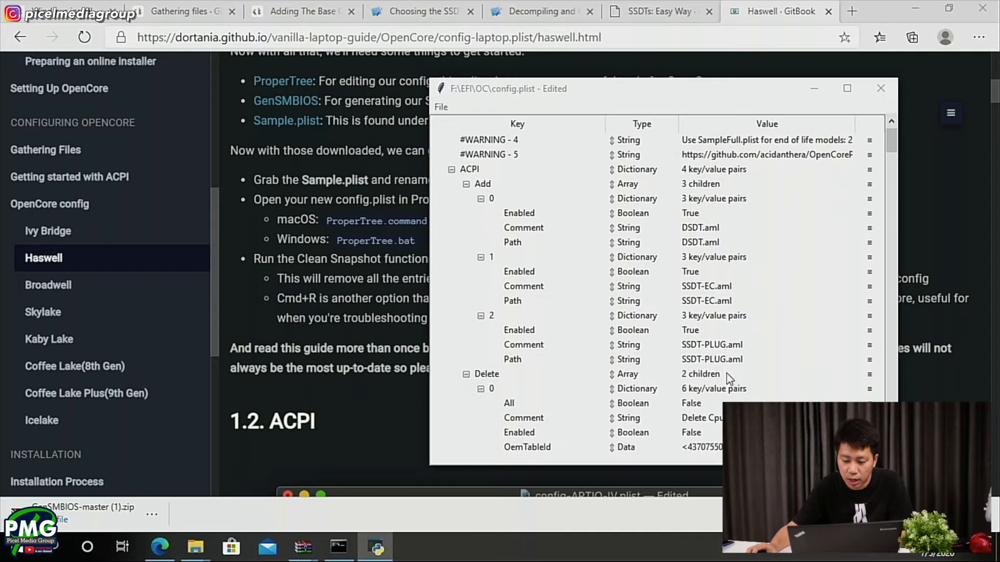
pyautogui.scroll(-11, 699, 232)
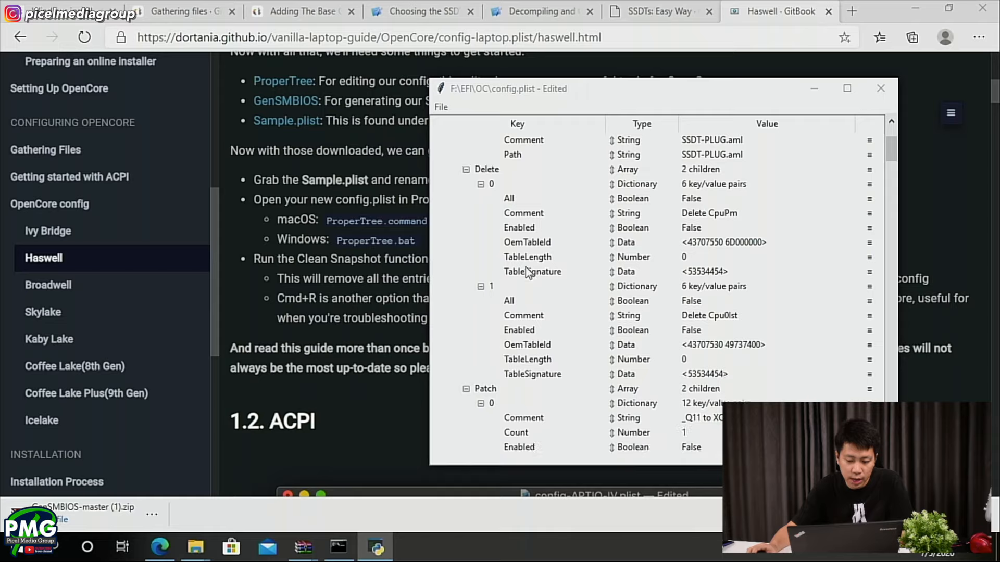
# - Read the Haswell guide's ACPI section in the browser and compare its example Add, Delete, Patch and Quirks entries with config.plist in ProperTree
pyautogui.click(424, 310)
pyautogui.scroll(-5, 407, 308)
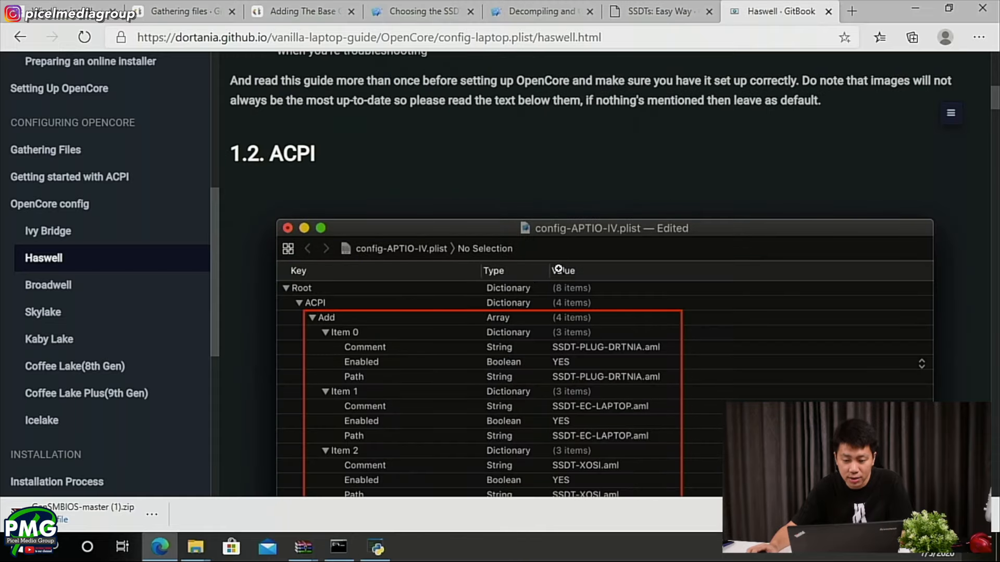
pyautogui.scroll(-3, 579, 259)
pyautogui.scroll(-3, 580, 258)
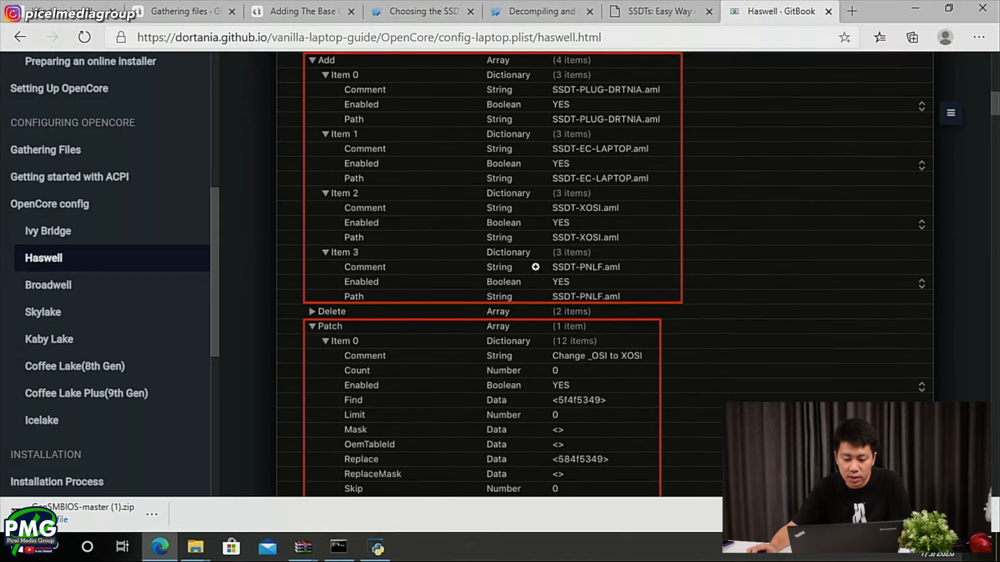
pyautogui.hotkey('alt', 'Tab')
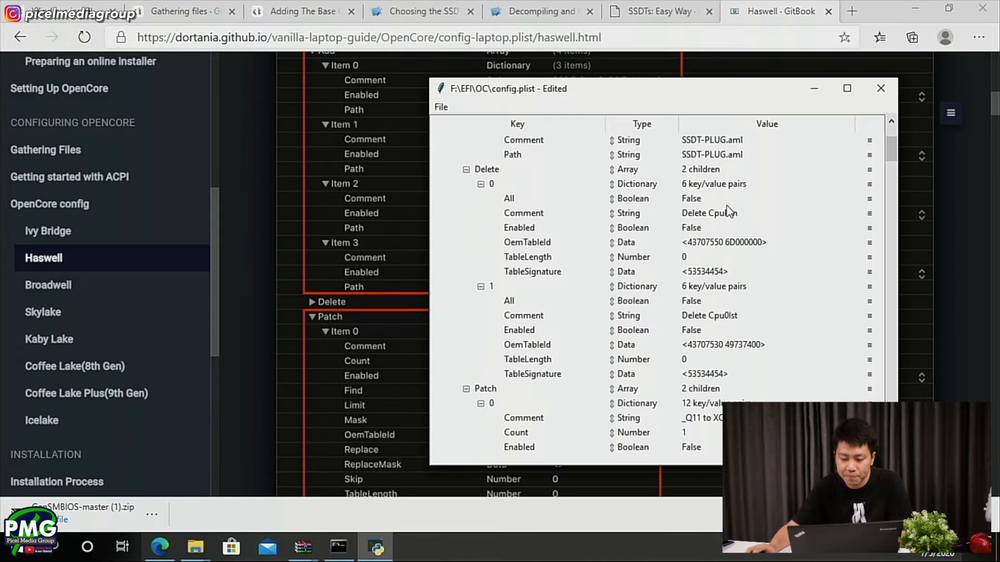
pyautogui.scroll(-1, 614, 262)
pyautogui.hotkey('alt', 'Tab')
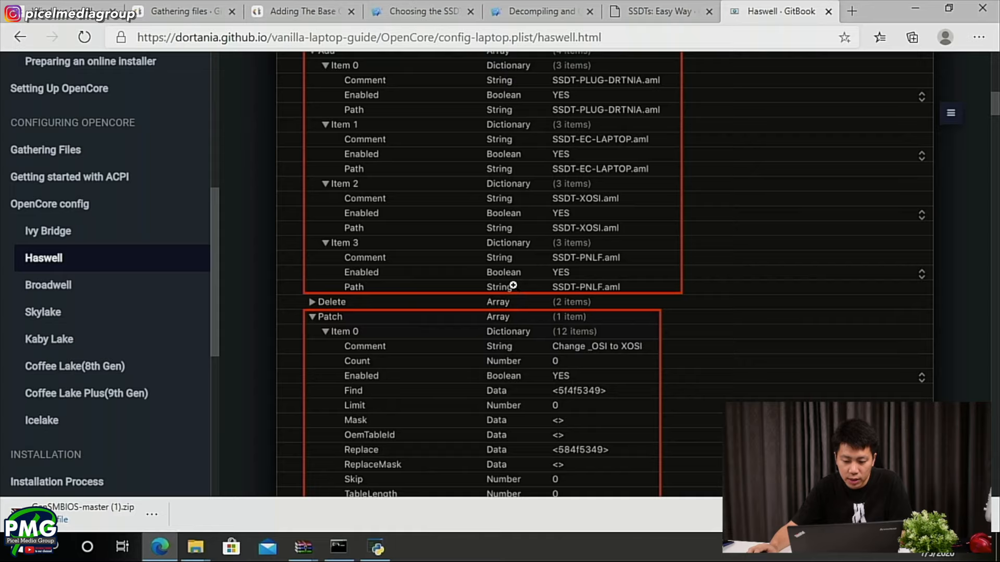
pyautogui.hotkey('alt', 'Tab')
pyautogui.hotkey('alt', 'Tab')
pyautogui.scroll(-8, 513, 285)
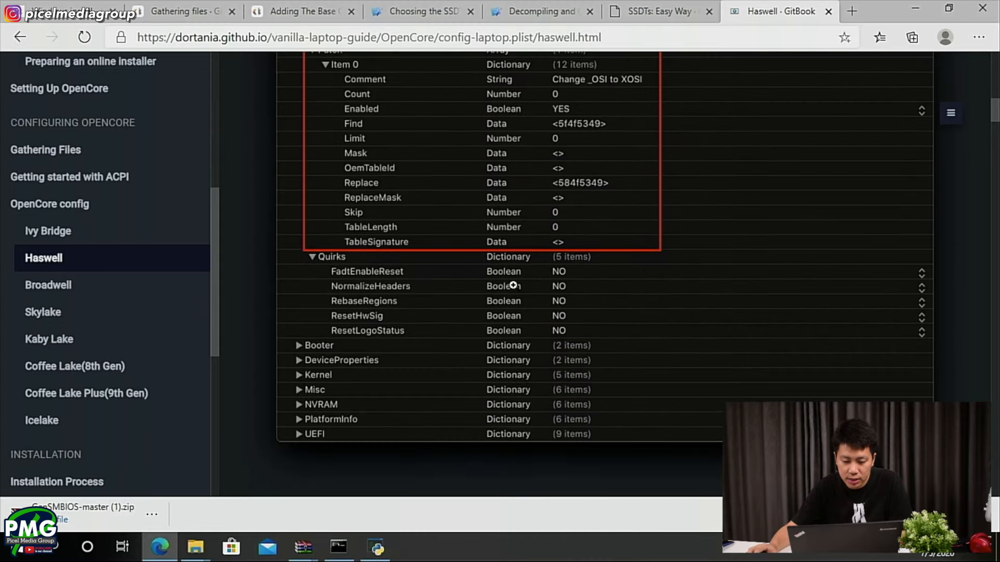
pyautogui.scroll(-6, 514, 285)
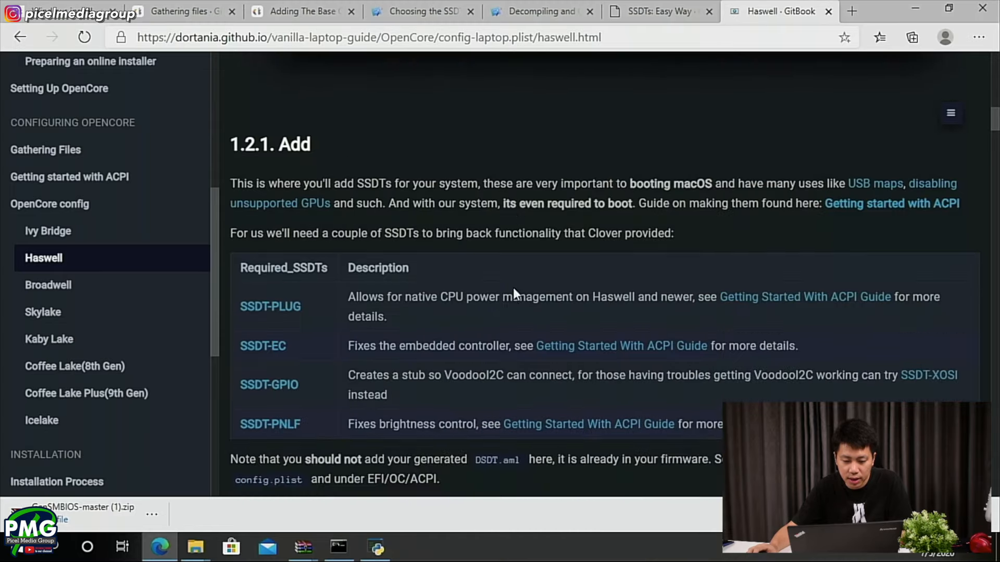
pyautogui.scroll(1, 249, 220)
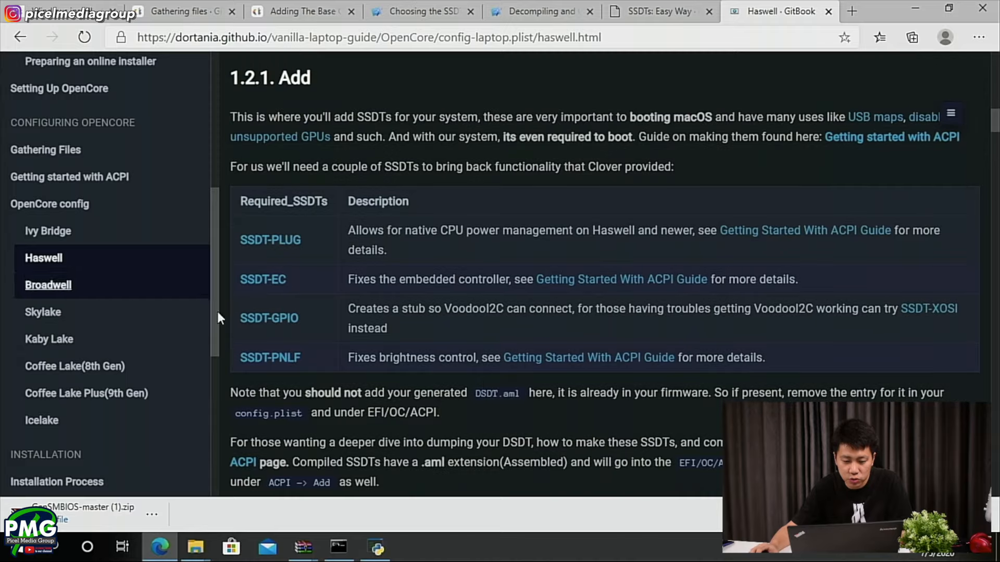
# - Compare the guide's required SSDTs table with the ACPI Add entries in config.plist
pyautogui.hotkey('alt', 'Tab')
pyautogui.scroll(1, 721, 190)
pyautogui.hotkey('alt', 'Tab')
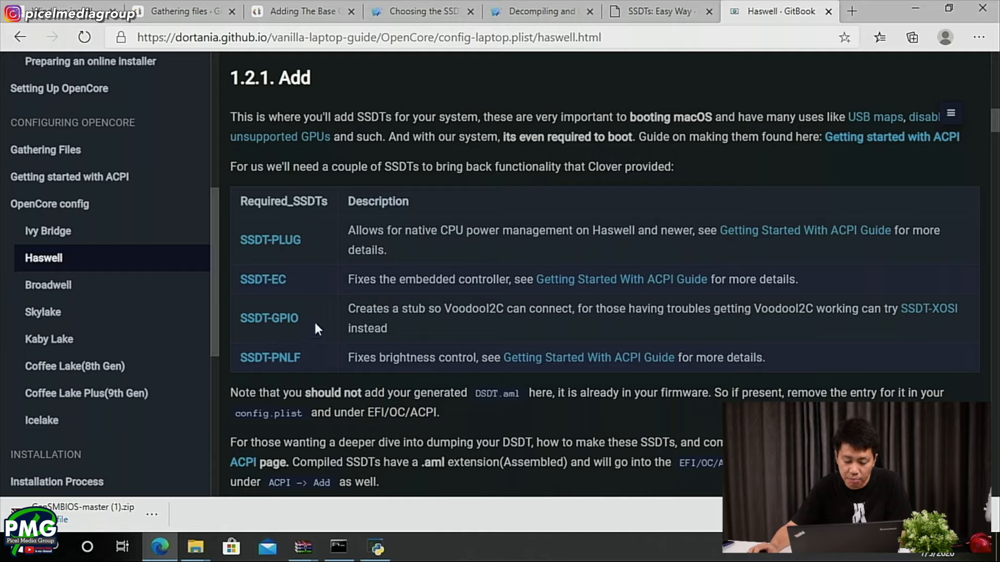
pyautogui.press('alt')
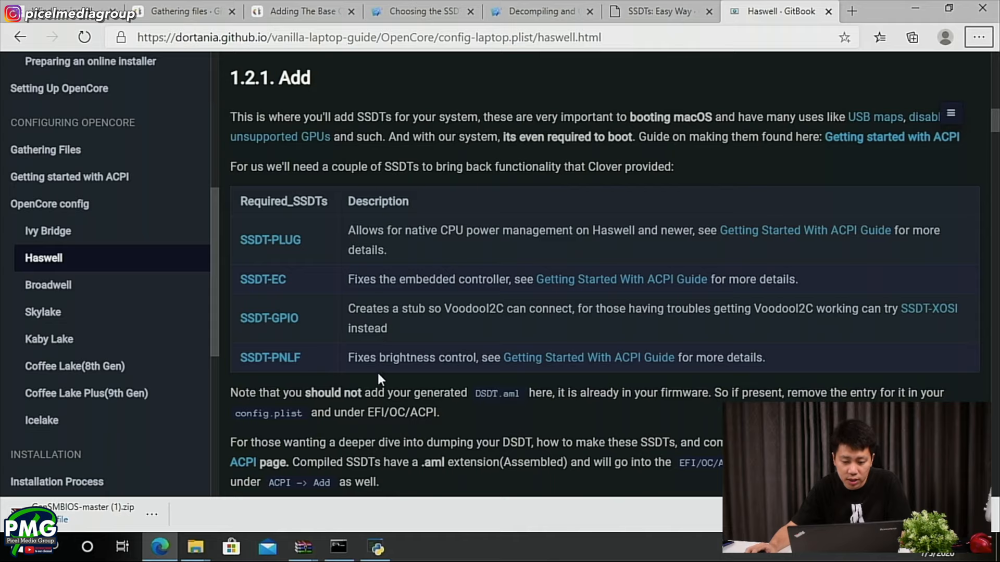
pyautogui.hotkey('alt', 'Tab')
pyautogui.scroll(5, 695, 308)
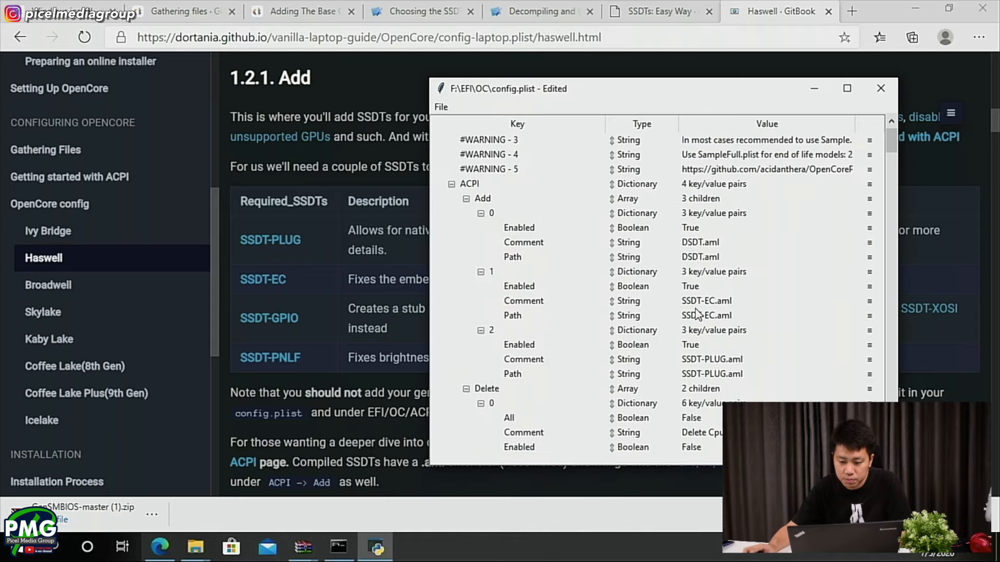
pyautogui.hotkey('alt', 'Tab')
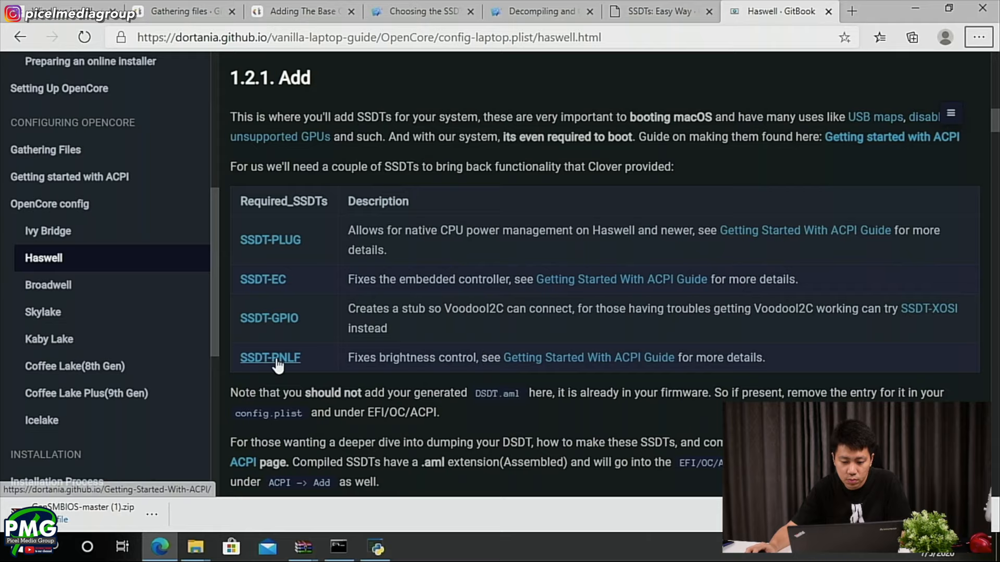
# - Read the guide's ACPI Delete and Patch sections, highlight the SSDT-GPIO note, and examine the Delete and Patch entries in config.plist
pyautogui.scroll(-4, 276, 359)
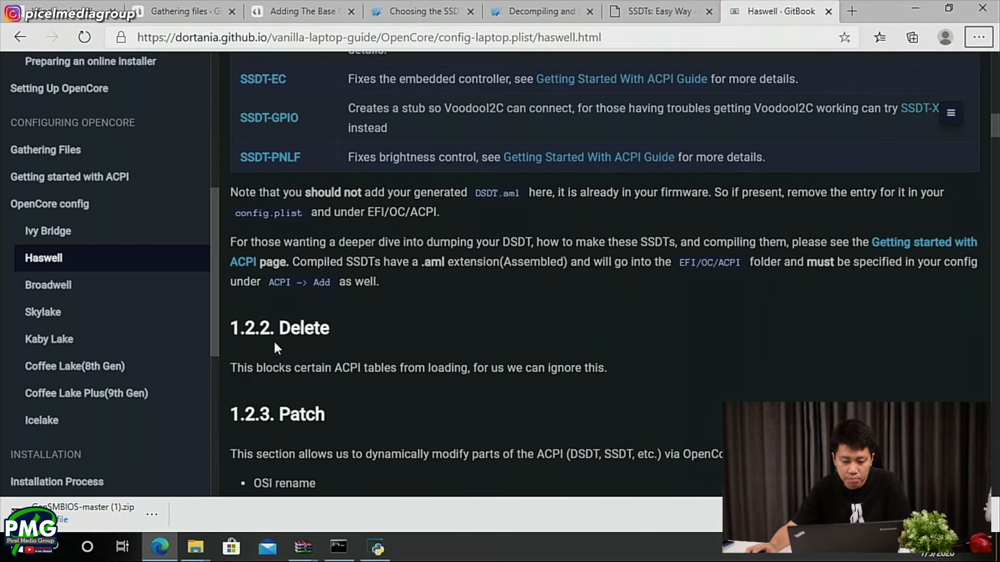
pyautogui.scroll(-5, 274, 356)
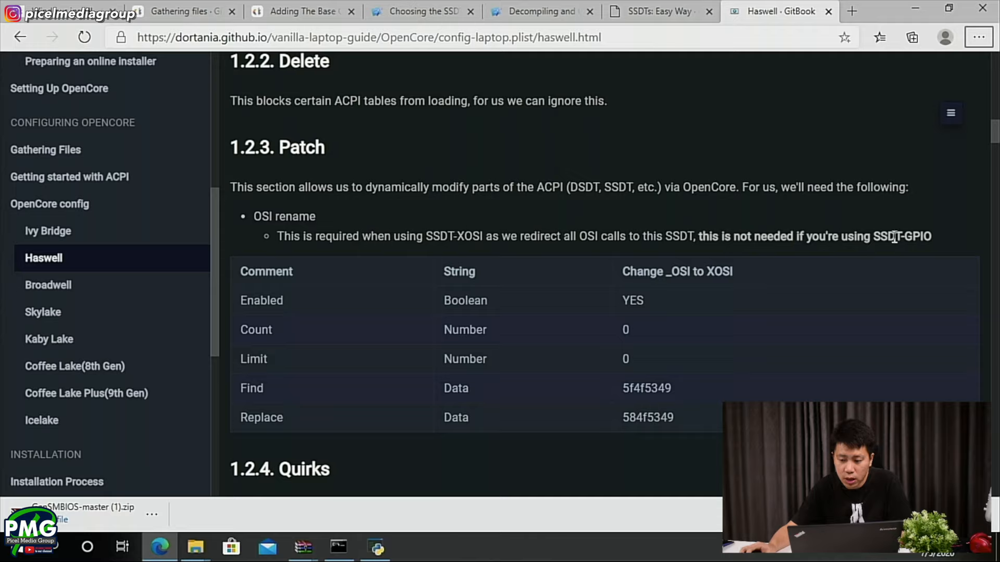
pyautogui.moveTo(930, 241); pyautogui.dragTo(880, 240)
pyautogui.hotkey('alt', 'Tab')
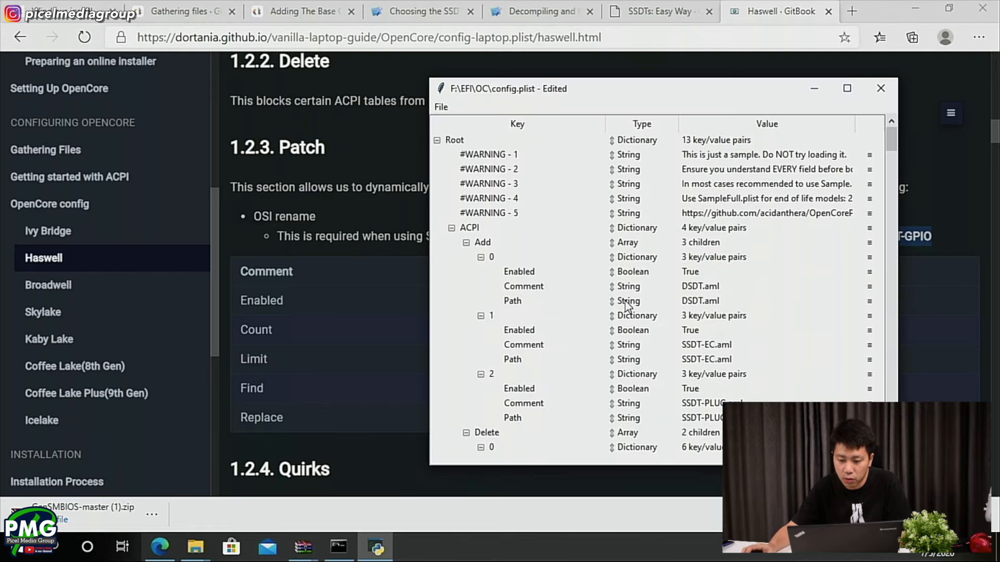
pyautogui.scroll(-5, 626, 302)
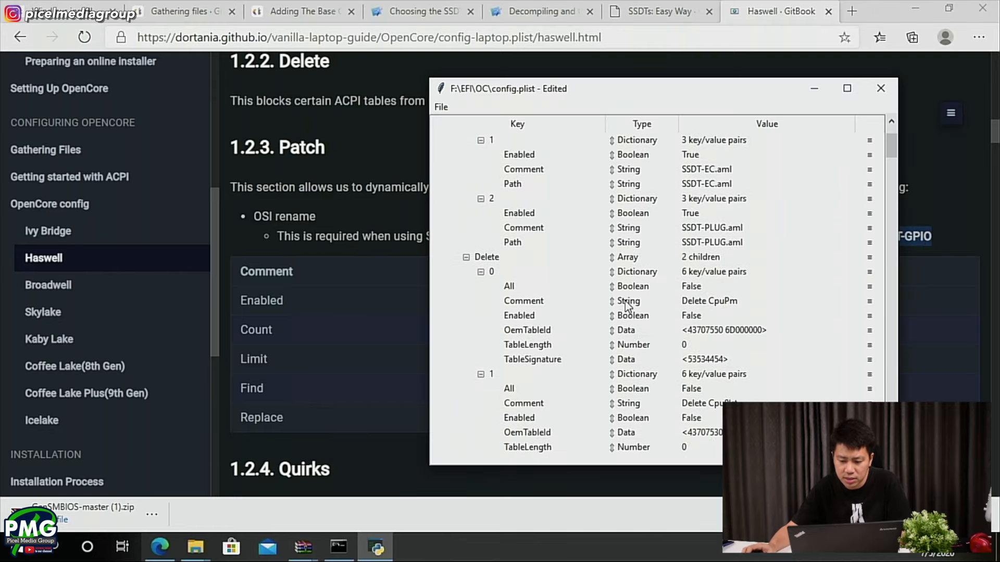
pyautogui.scroll(-6, 625, 305)
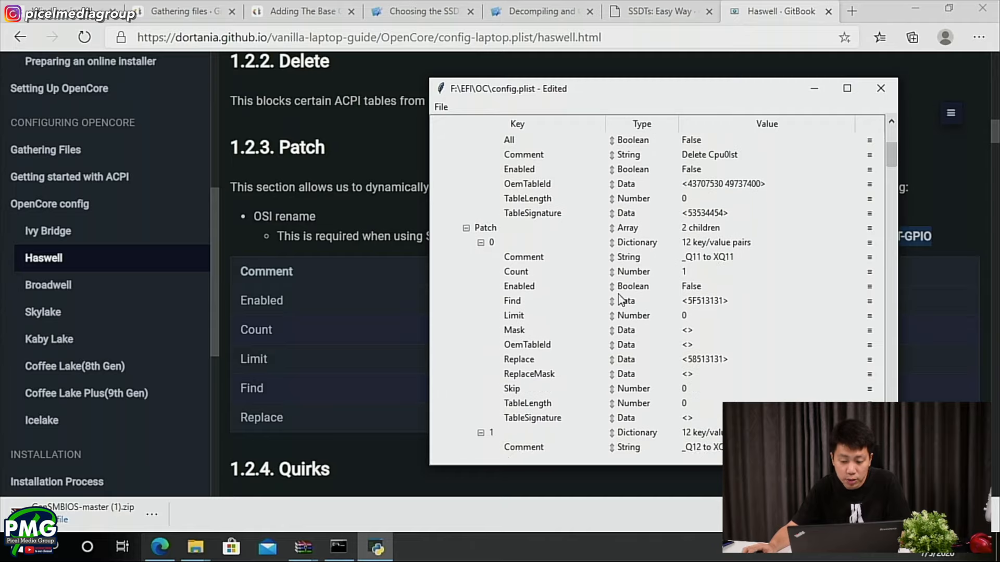
# - Return to the guide's Patch section and highlight the SSDT-XOSI requirement and the OSI rename item
pyautogui.click(275, 315)
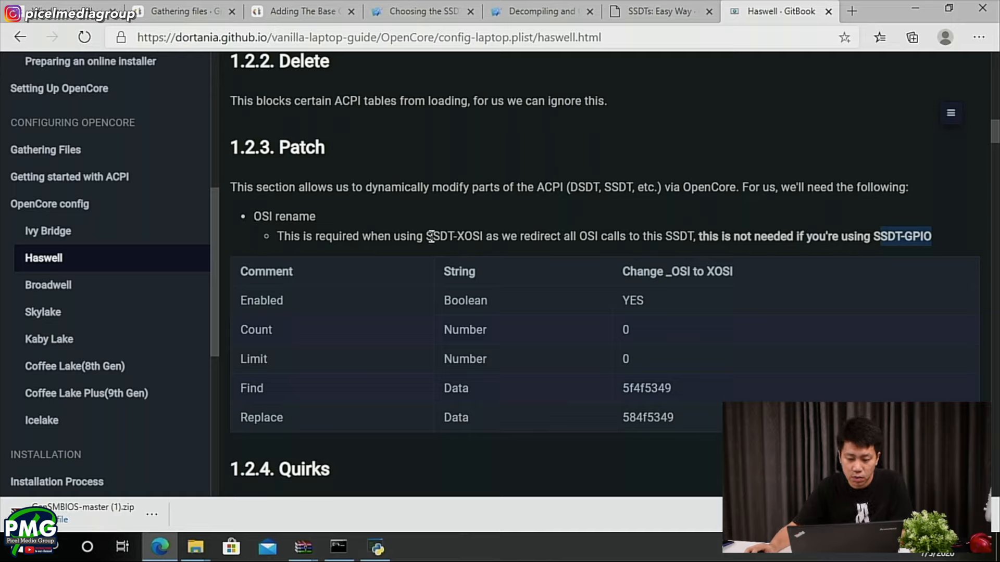
pyautogui.moveTo(429, 236); pyautogui.dragTo(472, 235)
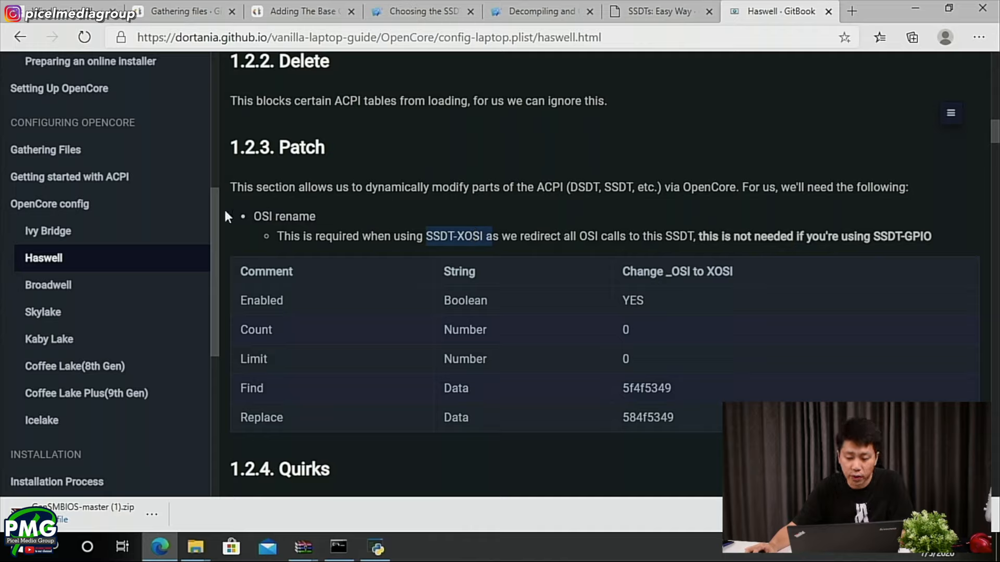
pyautogui.click(359, 219)
pyautogui.moveTo(350, 208); pyautogui.dragTo(300, 188)
pyautogui.click(282, 223)
pyautogui.moveTo(253, 216); pyautogui.dragTo(316, 217)
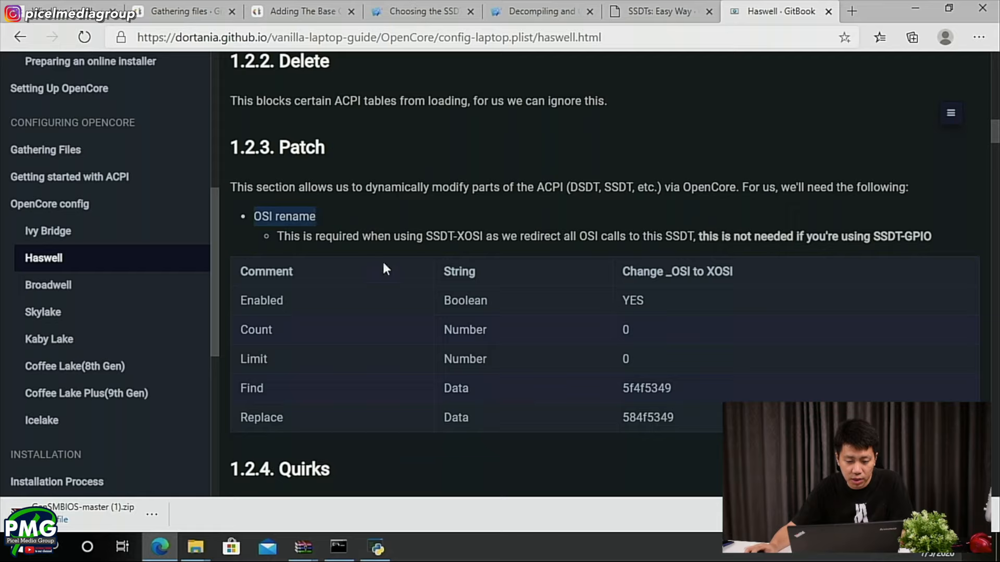
# - Read the guide's ACPI Quirks instructions and look over the example settings in its Booter section
pyautogui.scroll(-3, 384, 325)
pyautogui.scroll(-3, 263, 362)
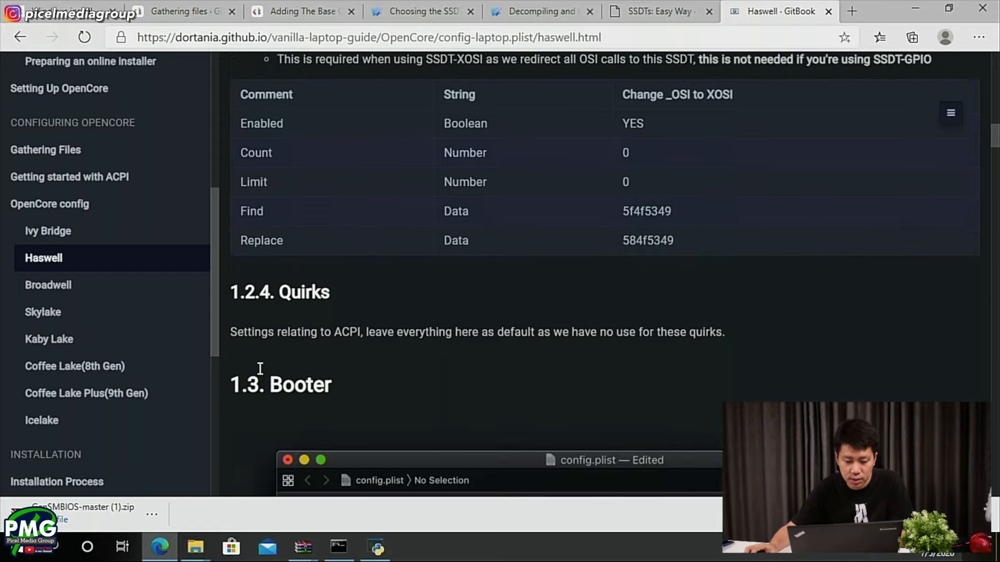
pyautogui.scroll(-3, 260, 337)
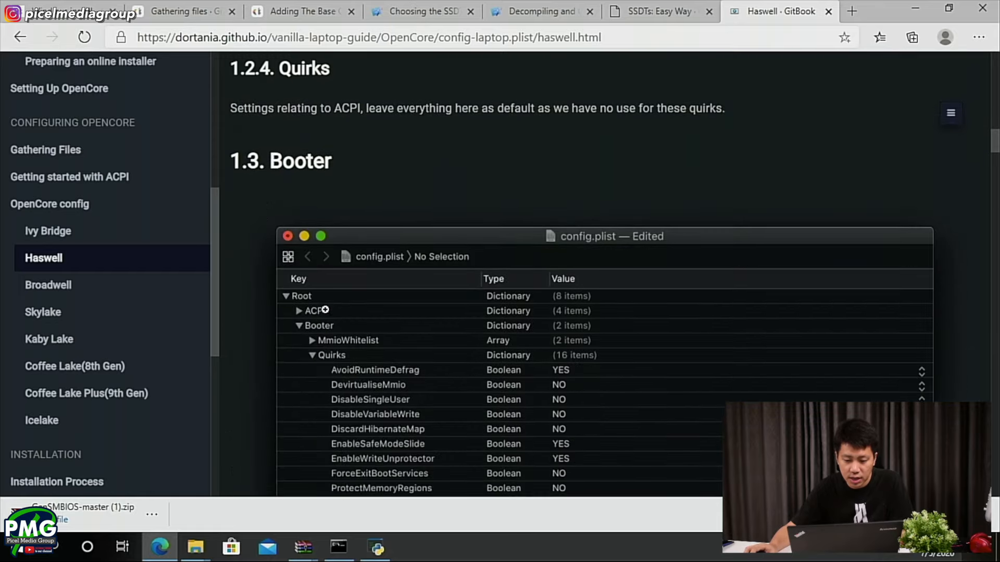
pyautogui.scroll(-2, 328, 307)
pyautogui.scroll(-2, 353, 314)
pyautogui.scroll(3, 353, 314)
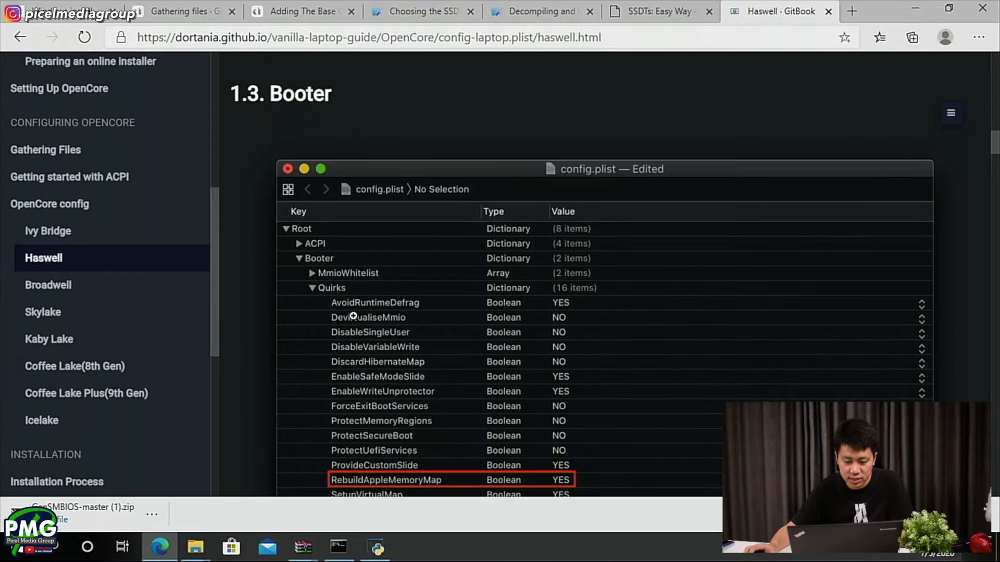
# - Collapse the Add, Delete, Patch and Quirks groups under ACPI in config.plist in ProperTree
pyautogui.hotkey('alt', 'Tab')
pyautogui.scroll(10, 497, 208)
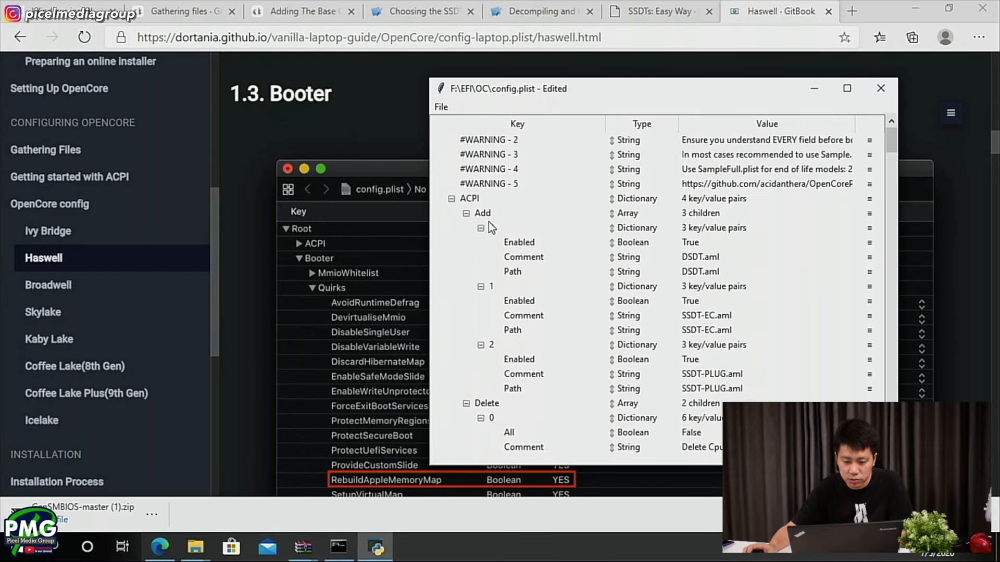
pyautogui.click(466, 242)
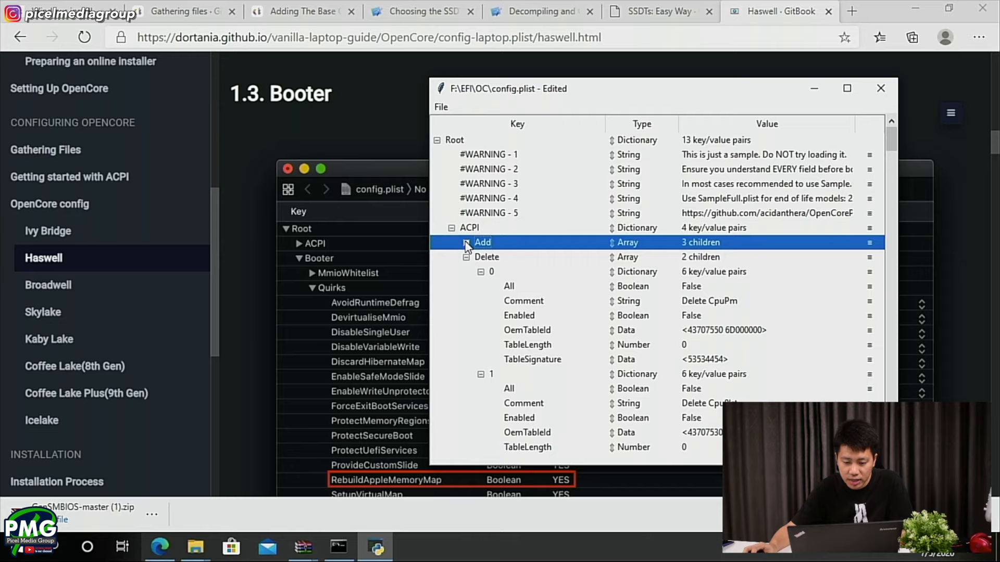
pyautogui.click(466, 257)
pyautogui.click(465, 271)
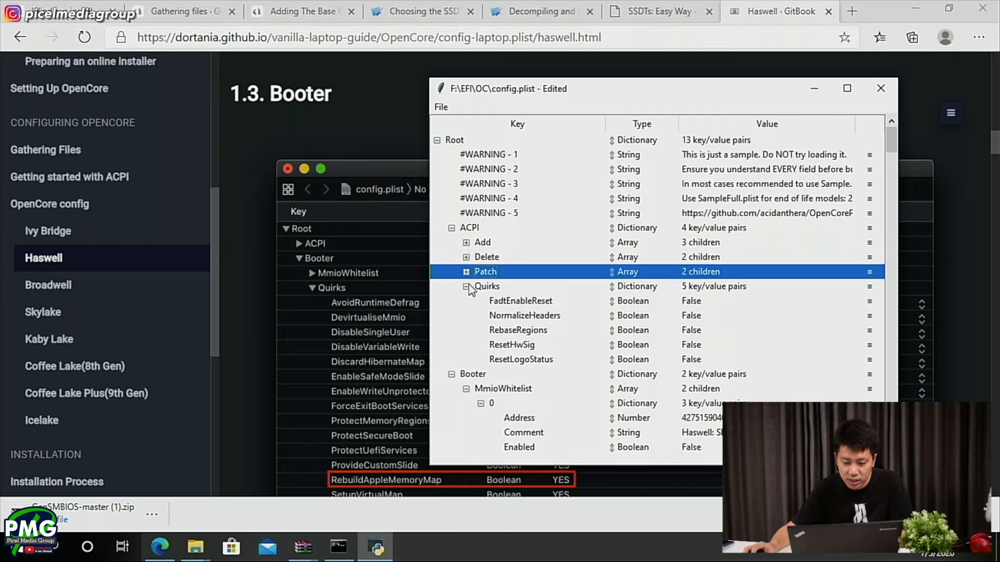
pyautogui.click(466, 286)
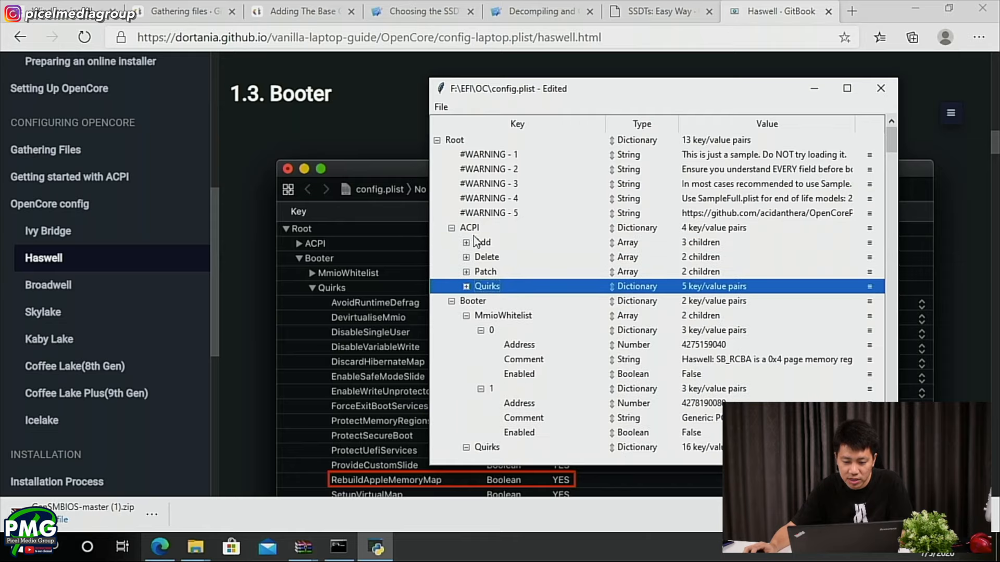
# - Go through the four ACPI groups in config.plist and inspect the ACPI Quirks values, leaving the group collapsed
pyautogui.click(492, 242)
pyautogui.click(495, 257)
pyautogui.click(497, 271)
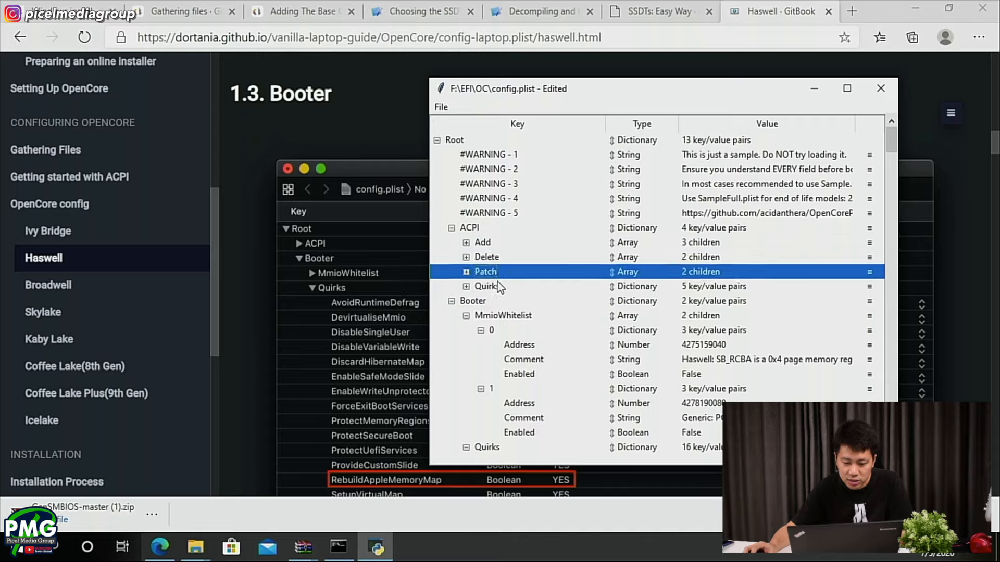
pyautogui.click(498, 287)
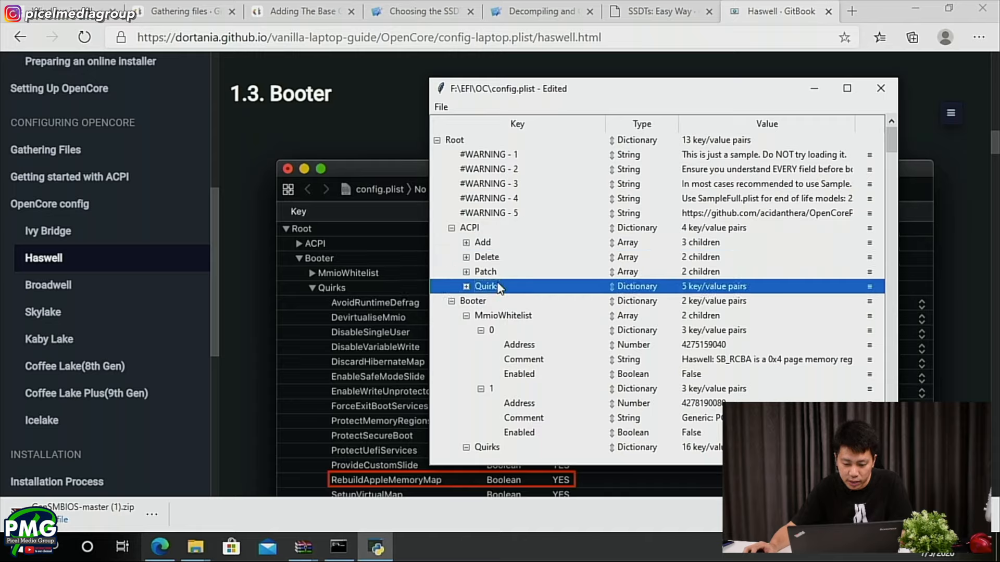
pyautogui.click(466, 287)
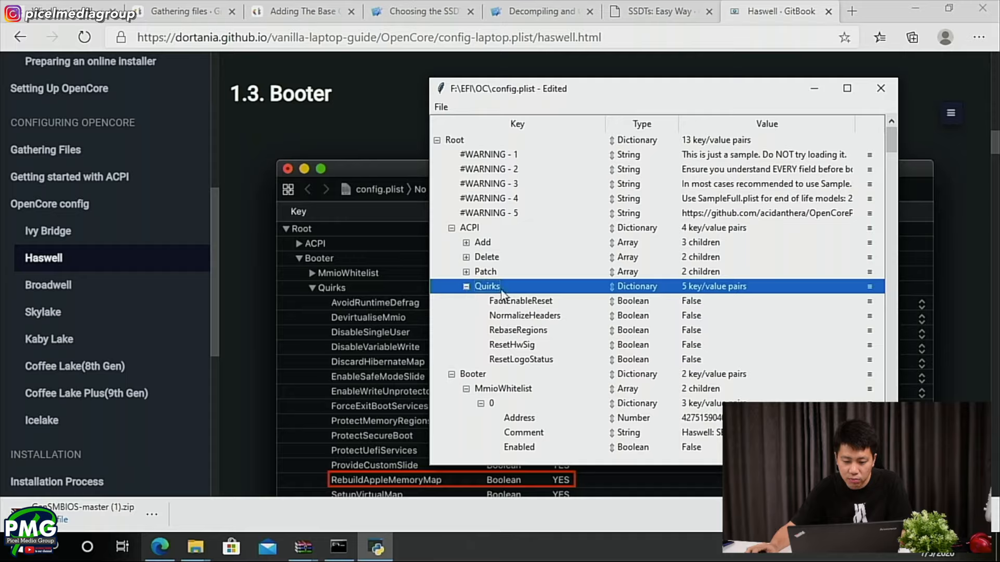
pyautogui.click(466, 286)
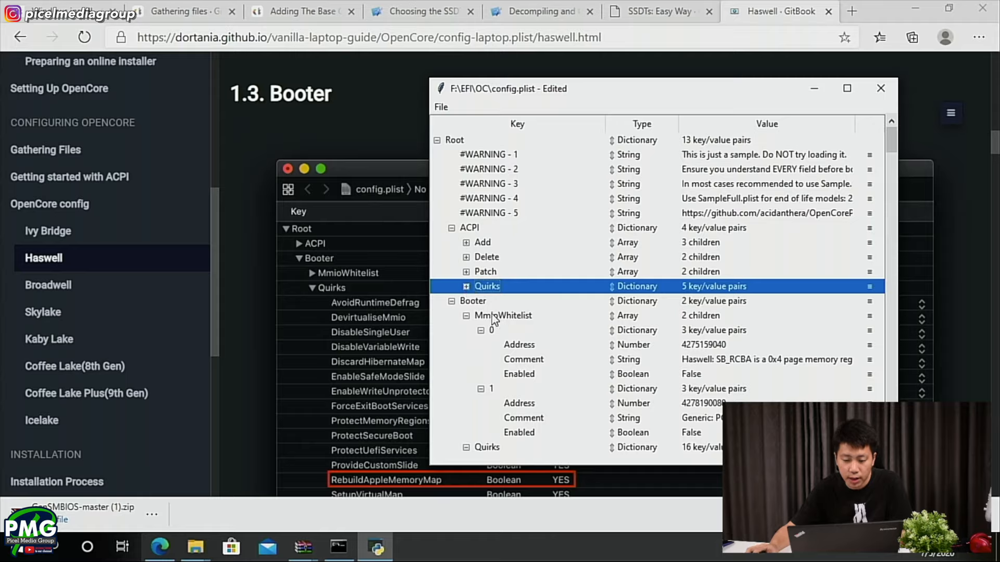
# - Collapse the MmioWhitelist and Quirks groups under Booter in config.plist
pyautogui.scroll(-1, 491, 316)
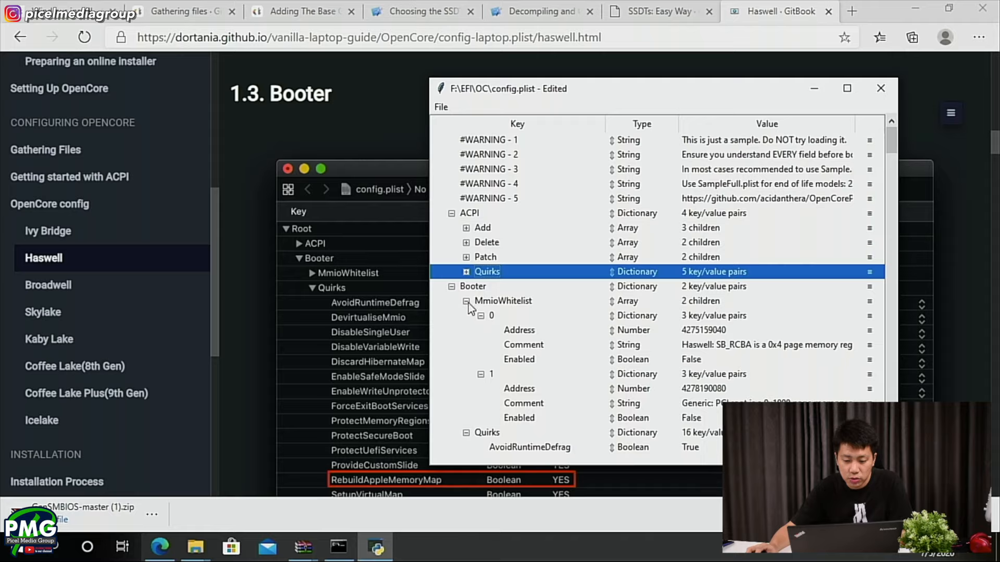
pyautogui.click(466, 300)
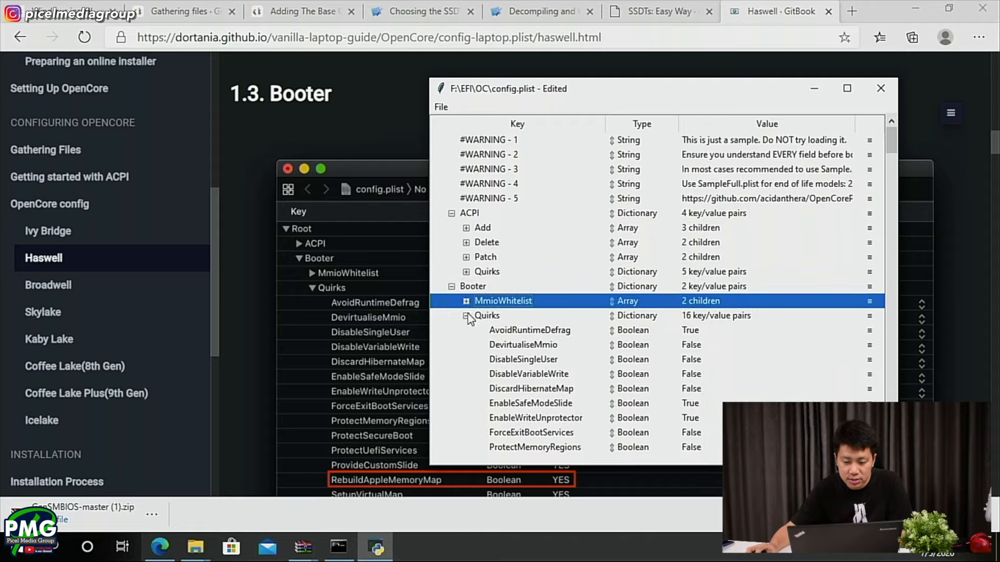
pyautogui.click(465, 315)
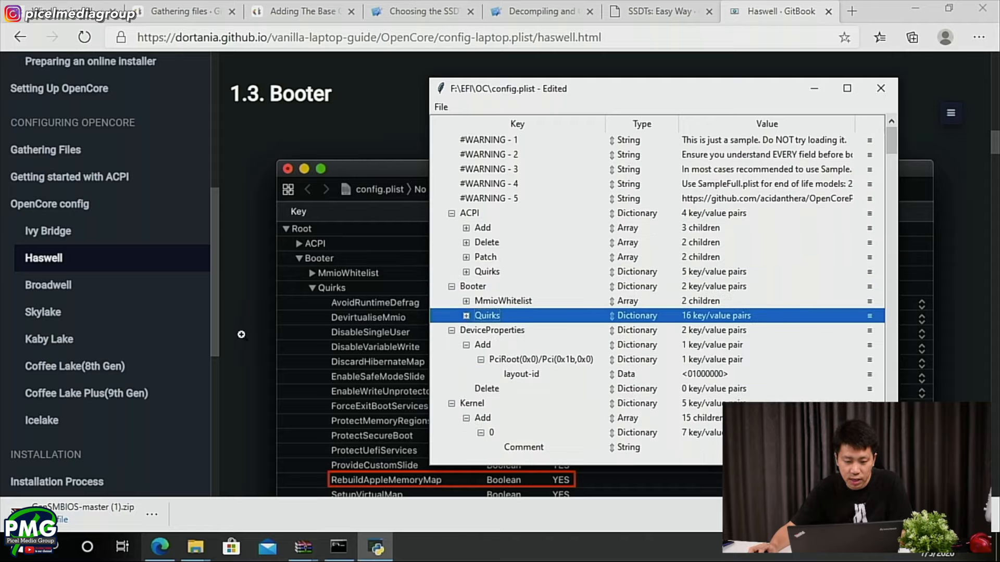
# - Return to the Haswell guide in the browser and review its Booter quirks example and the ACPI sections before it
pyautogui.click(301, 97)
pyautogui.scroll(3, 323, 249)
pyautogui.scroll(-5, 315, 279)
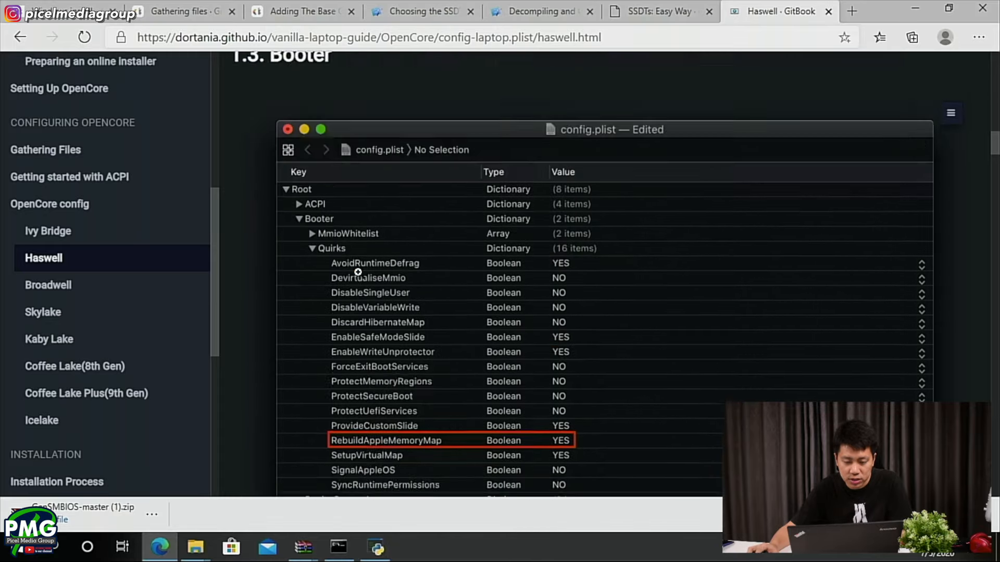
pyautogui.scroll(10, 358, 272)
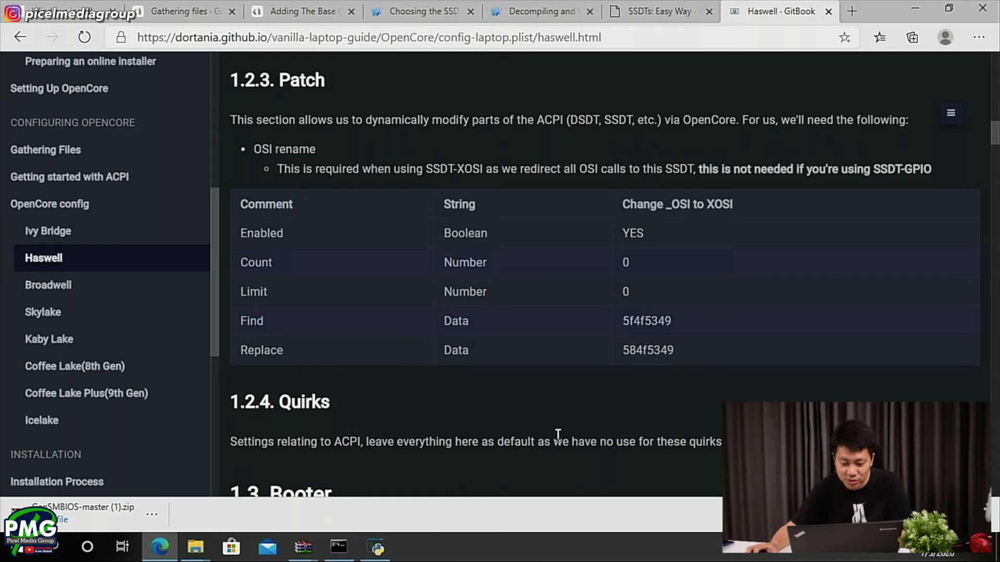
# - Consult the guide's Booter example and set RebuildAppleMemoryMap to True under Booter > Quirks in config.plist in ProperTree
pyautogui.scroll(-8, 553, 438)
pyautogui.scroll(-4, 403, 413)
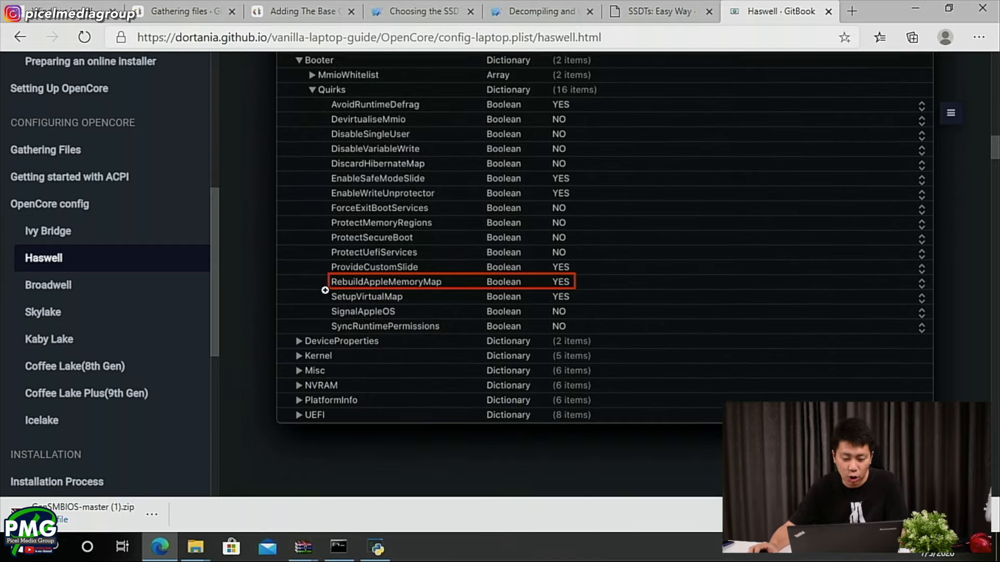
pyautogui.scroll(2, 337, 290)
pyautogui.scroll(-1, 335, 364)
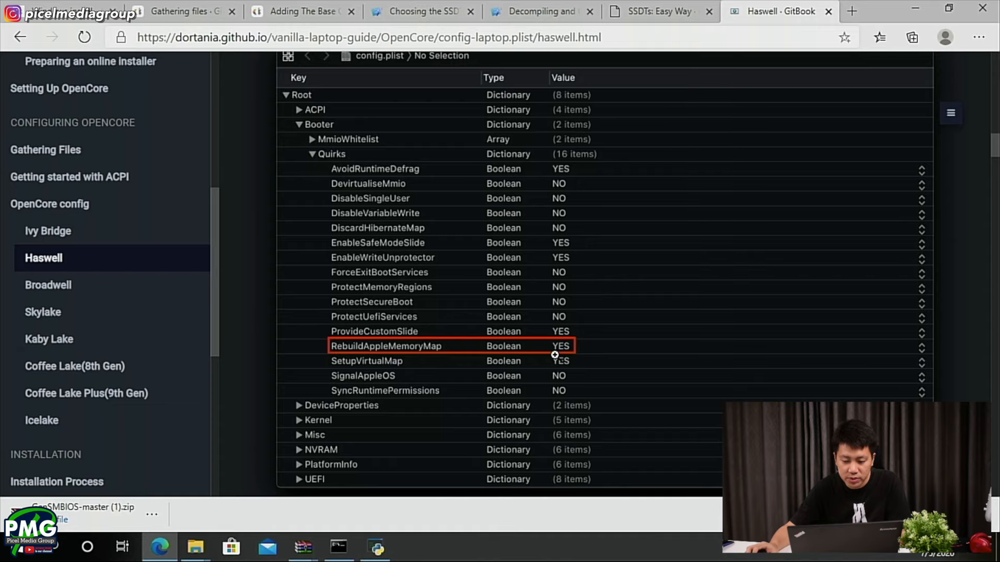
pyautogui.hotkey('alt', 'Tab')
pyautogui.click(465, 316)
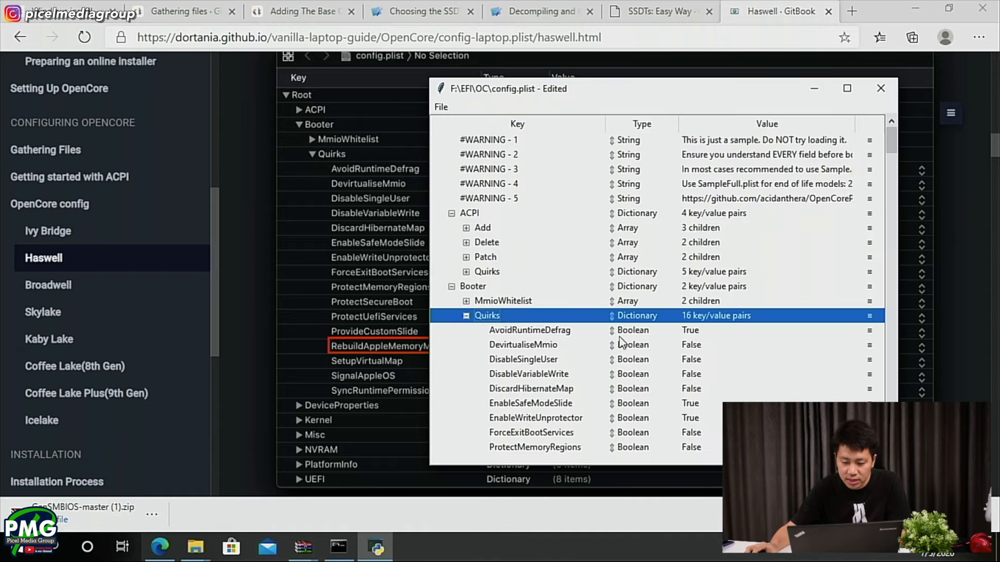
pyautogui.scroll(-2, 640, 347)
pyautogui.scroll(-1, 642, 348)
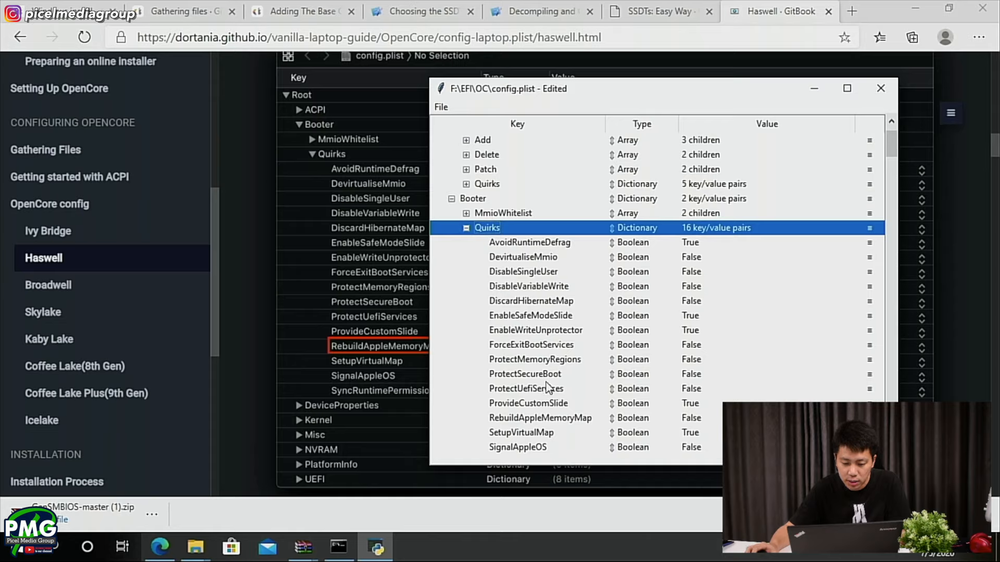
pyautogui.doubleClick(706, 419)
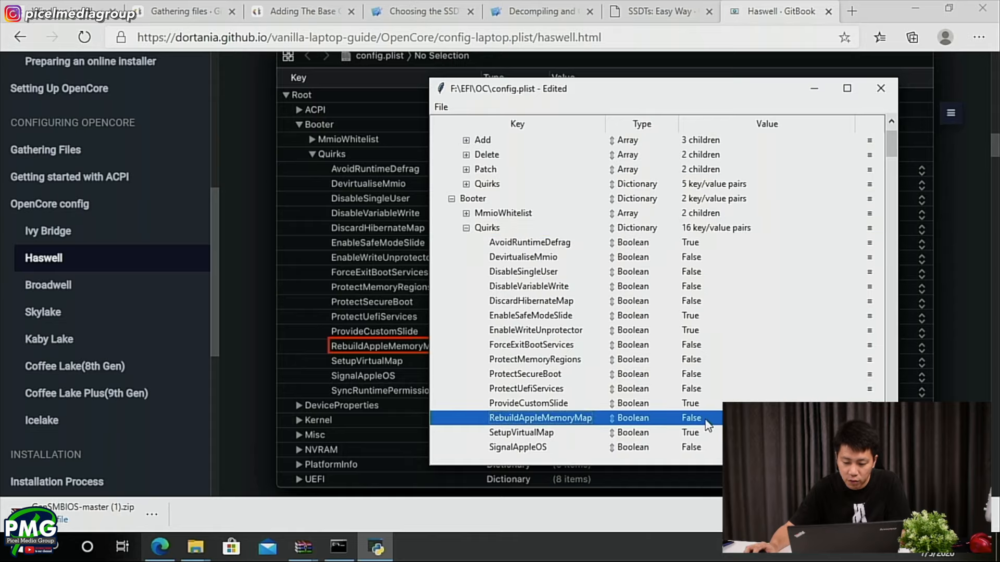
pyautogui.click(707, 420)
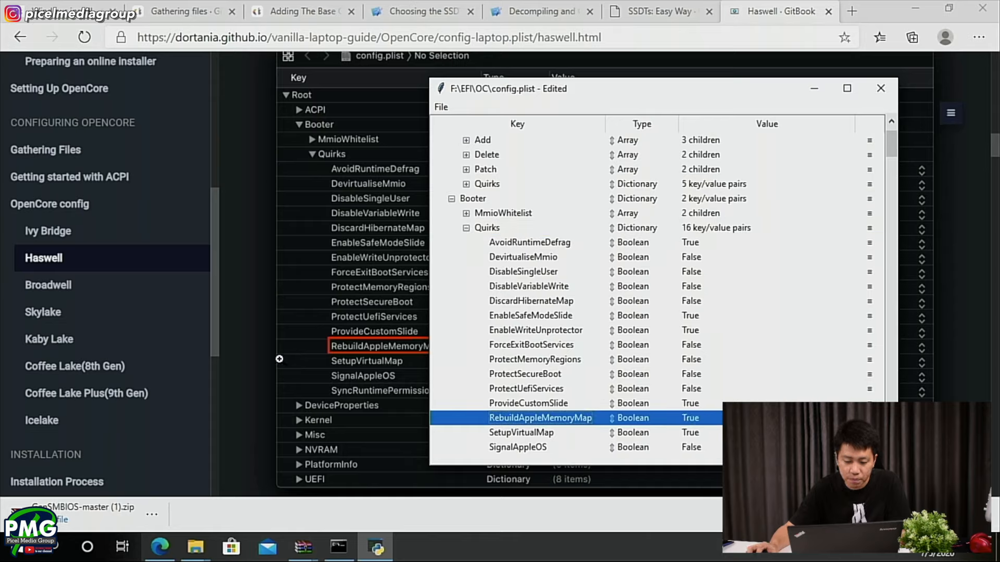
# - Return to the Haswell guide in the browser and read its Booter quirks explanations, especially RebuildAppleMemoryMap, through to the DeviceProperties example
pyautogui.click(236, 359)
pyautogui.scroll(-3, 606, 268)
pyautogui.scroll(-1, 605, 268)
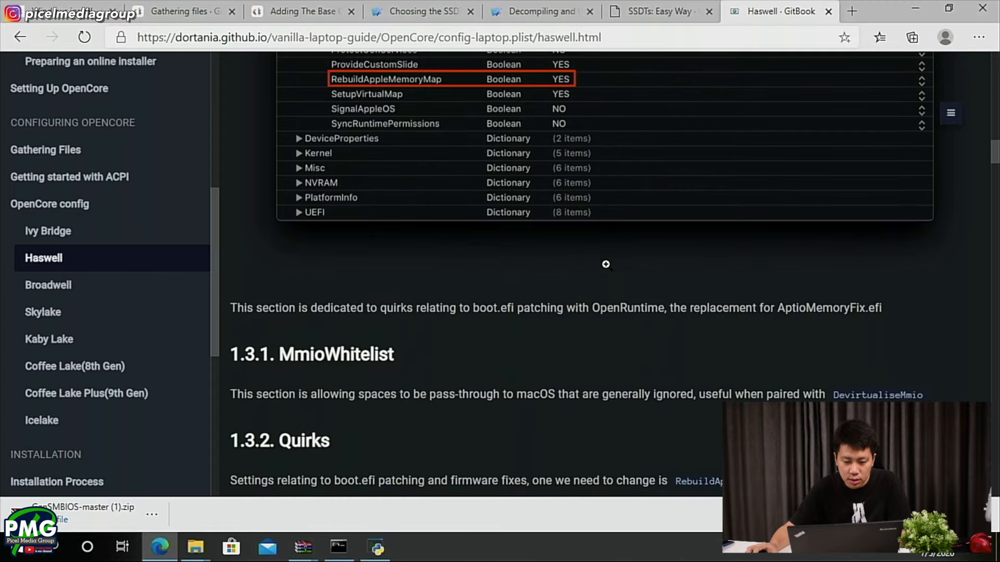
pyautogui.scroll(2, 547, 255)
pyautogui.scroll(-2, 489, 241)
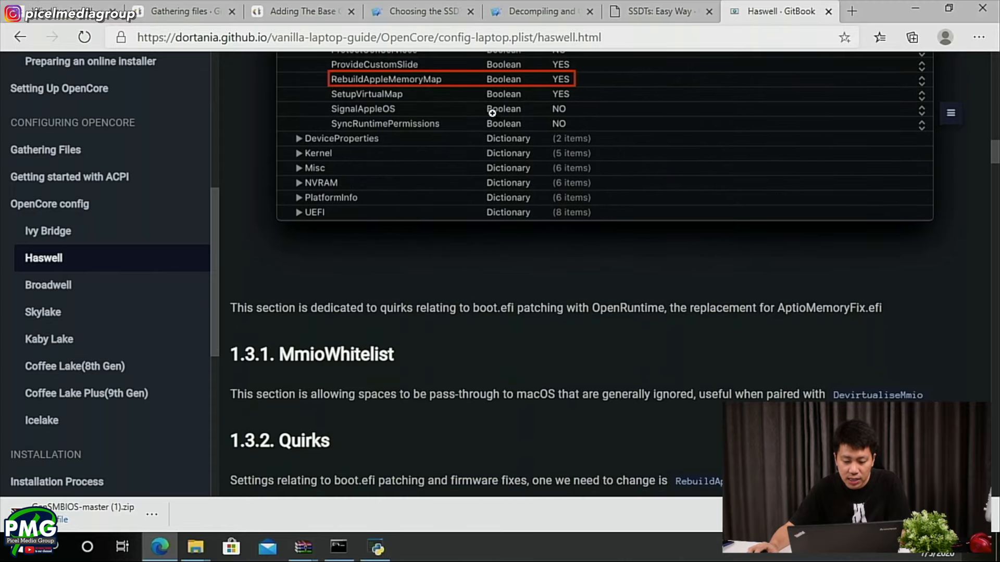
pyautogui.scroll(-6, 471, 153)
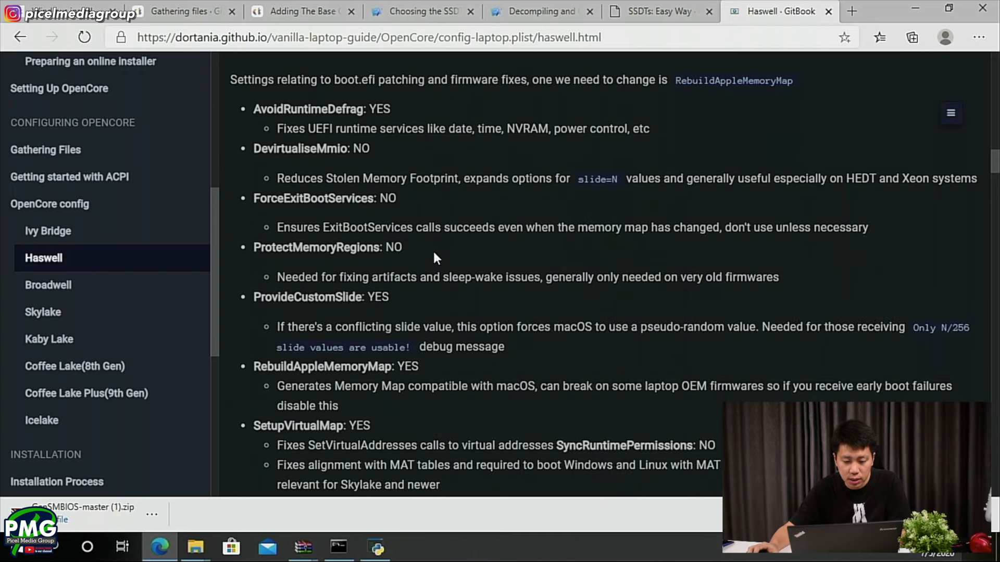
pyautogui.hotkey('alt', 'Tab')
pyautogui.click(375, 324)
pyautogui.scroll(-2, 373, 325)
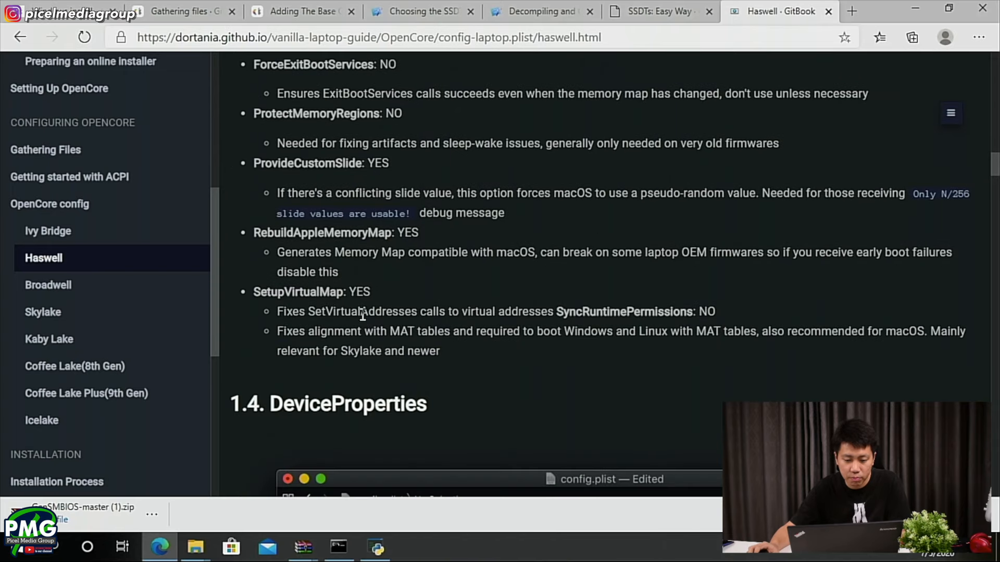
pyautogui.moveTo(267, 254); pyautogui.dragTo(599, 271)
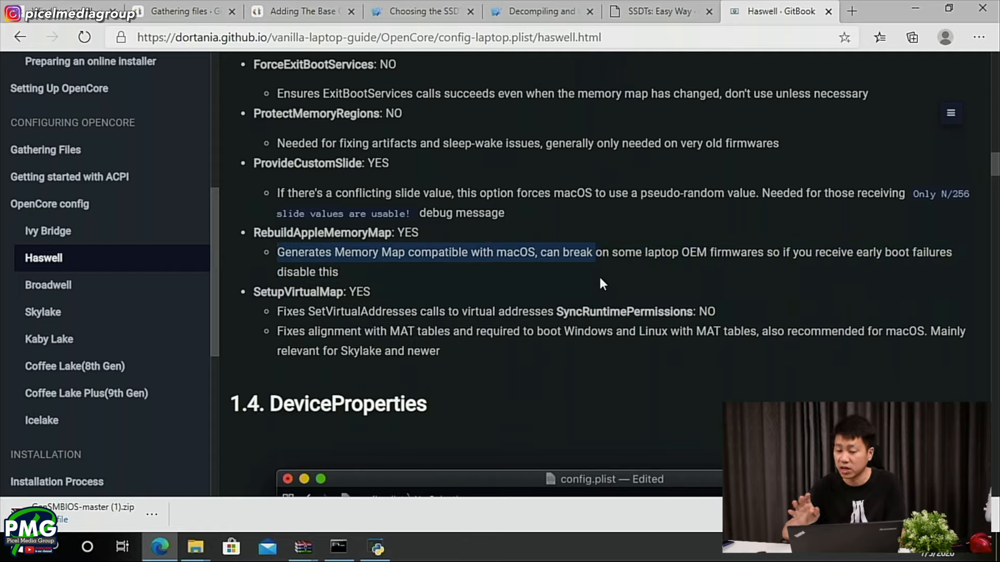
pyautogui.scroll(-3, 595, 301)
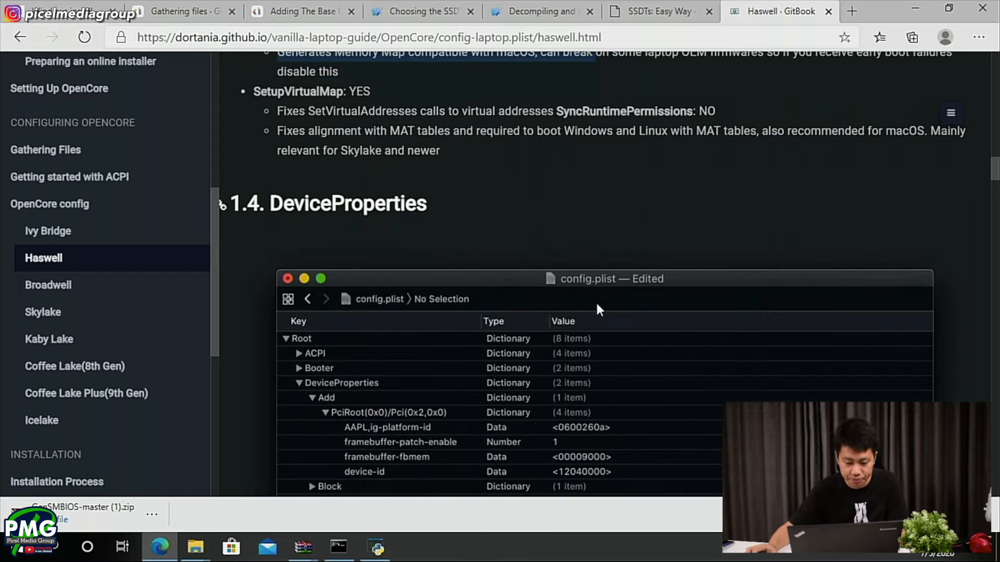
pyautogui.scroll(-2, 608, 297)
# - Switch to ProperTree and collapse Booter's Quirks group and the whole Booter and ACPI sections in config.plist
pyautogui.hotkey('alt', 'Tab')
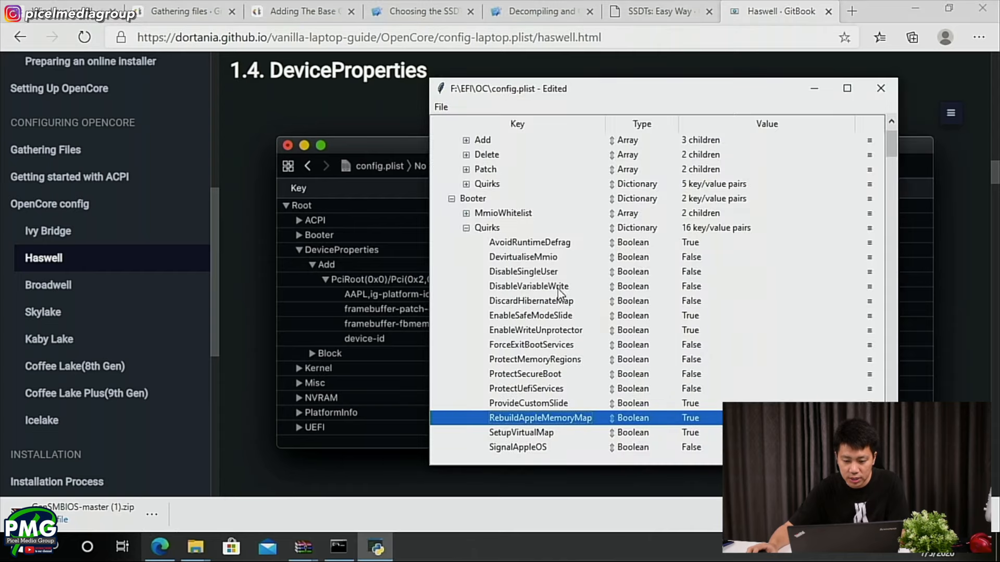
pyautogui.click(466, 227)
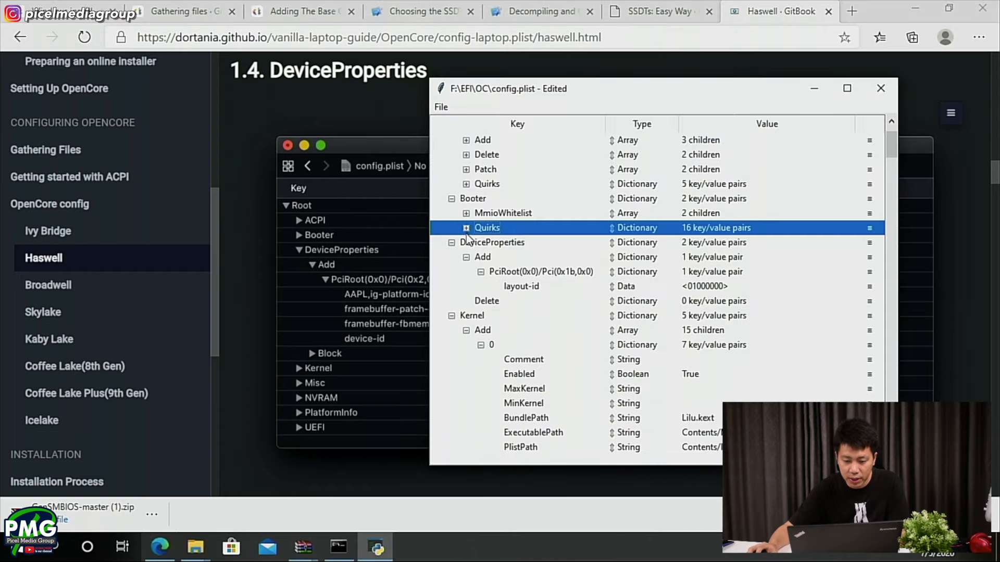
pyautogui.click(451, 198)
pyautogui.scroll(1, 486, 203)
pyautogui.click(451, 169)
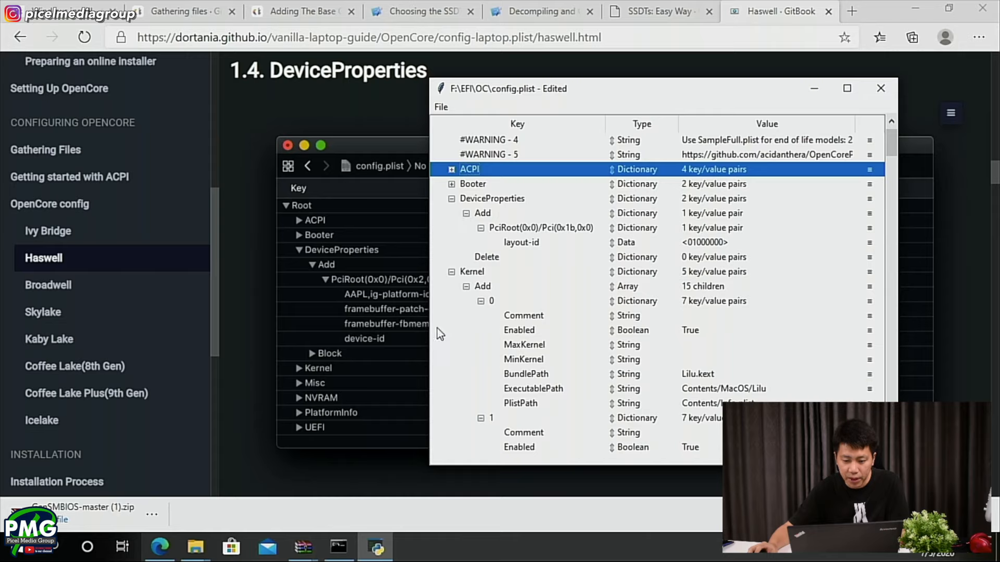
# - Compare the DeviceProperties > Add entries in config.plist with the guide's DeviceProperties example and its Add section
pyautogui.click(490, 199)
pyautogui.hotkey('alt', 'Tab')
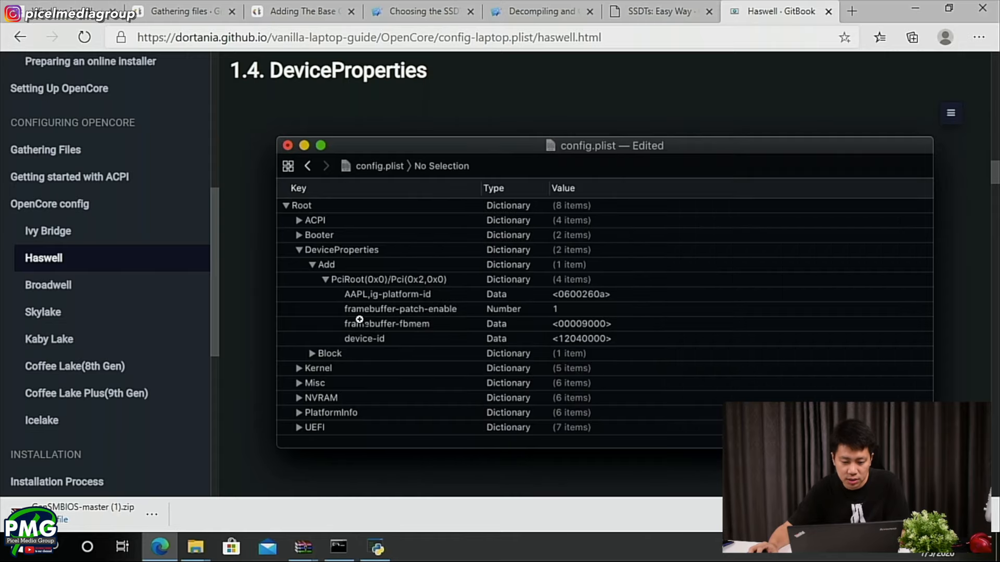
pyautogui.hotkey('alt', 'Tab')
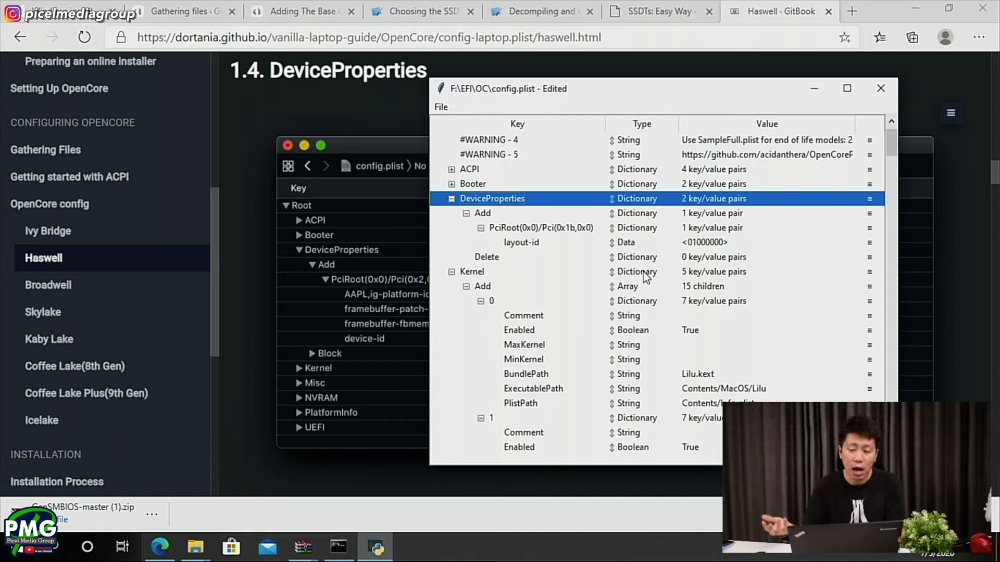
pyautogui.click(544, 212)
pyautogui.click(561, 229)
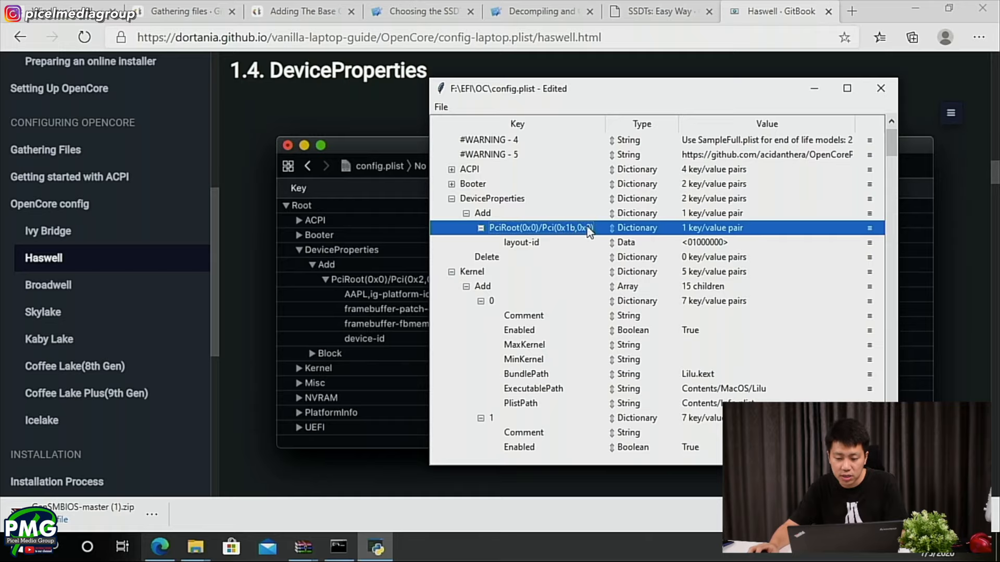
pyautogui.click(357, 338)
pyautogui.scroll(-6, 360, 360)
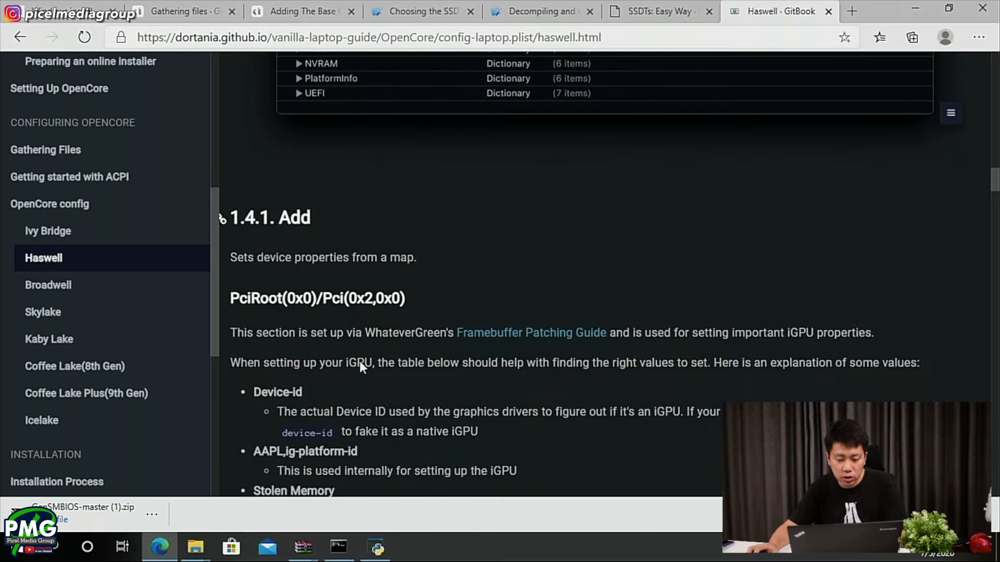
pyautogui.scroll(-1, 357, 359)
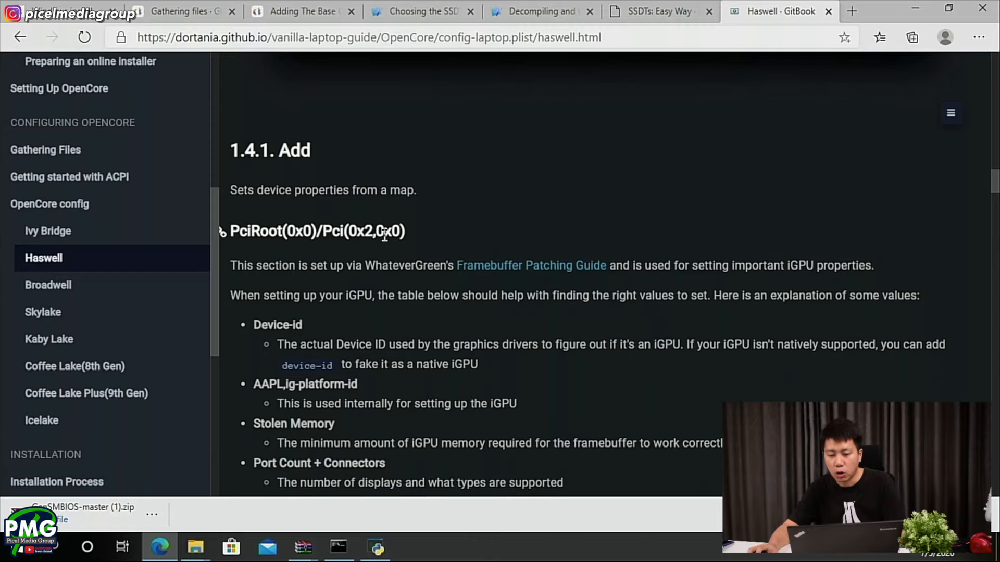
# - Select the PciRoot(0x0)/Pci(0x2,0x0) heading in the guide and create a new child under DeviceProperties > Add in config.plist
pyautogui.moveTo(411, 230); pyautogui.dragTo(228, 225)
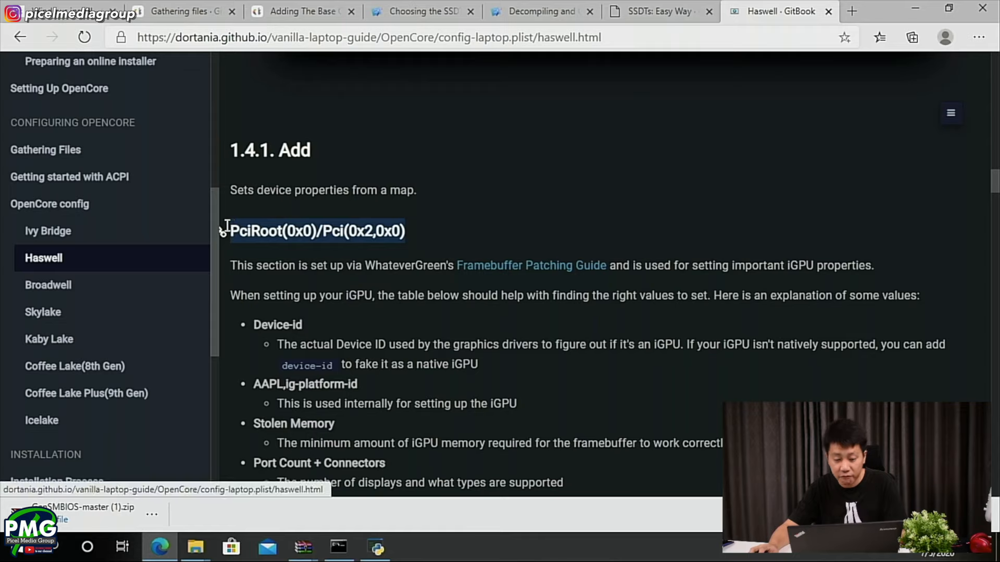
pyautogui.hotkey('alt', 'Tab')
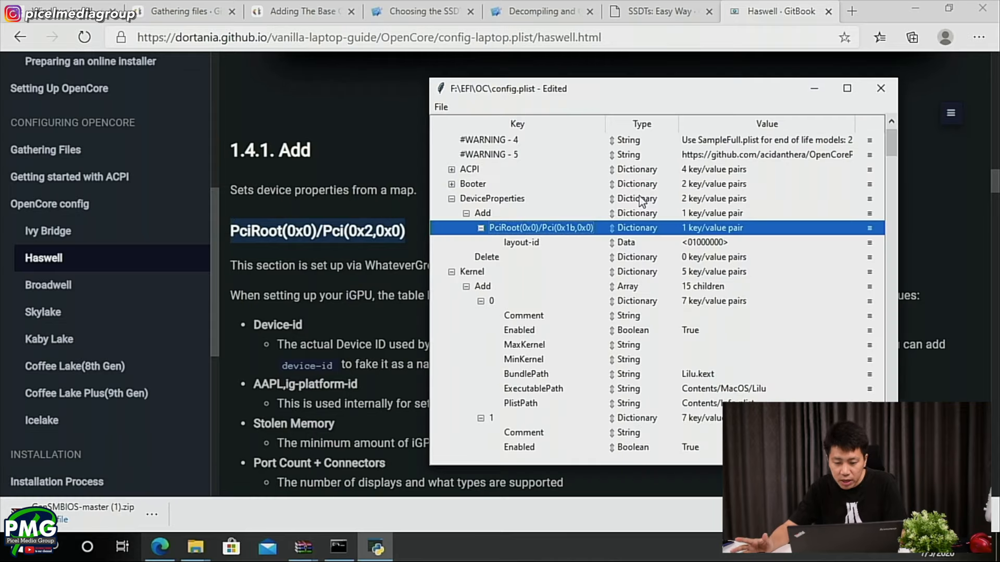
pyautogui.click(511, 217)
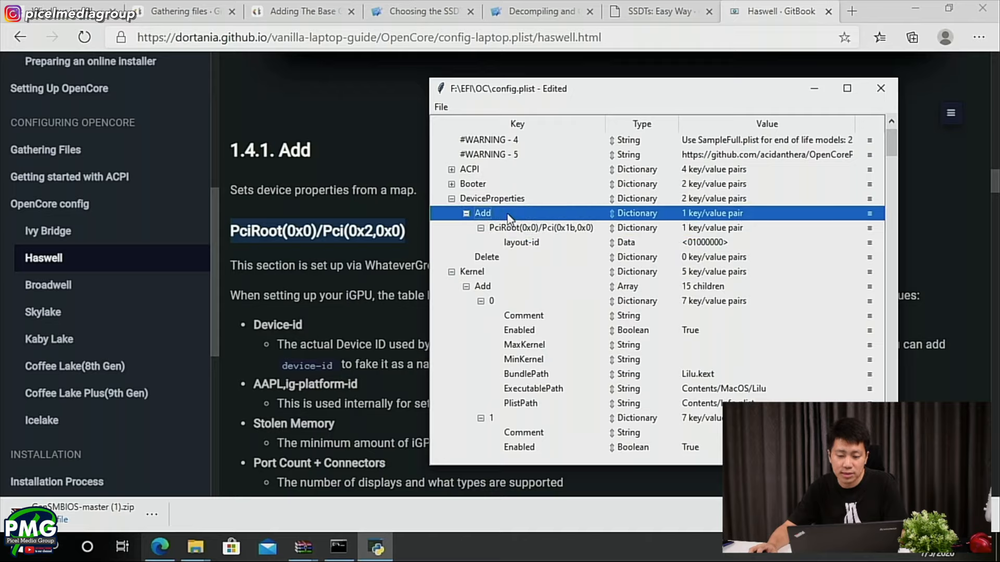
pyautogui.rightClick(509, 217)
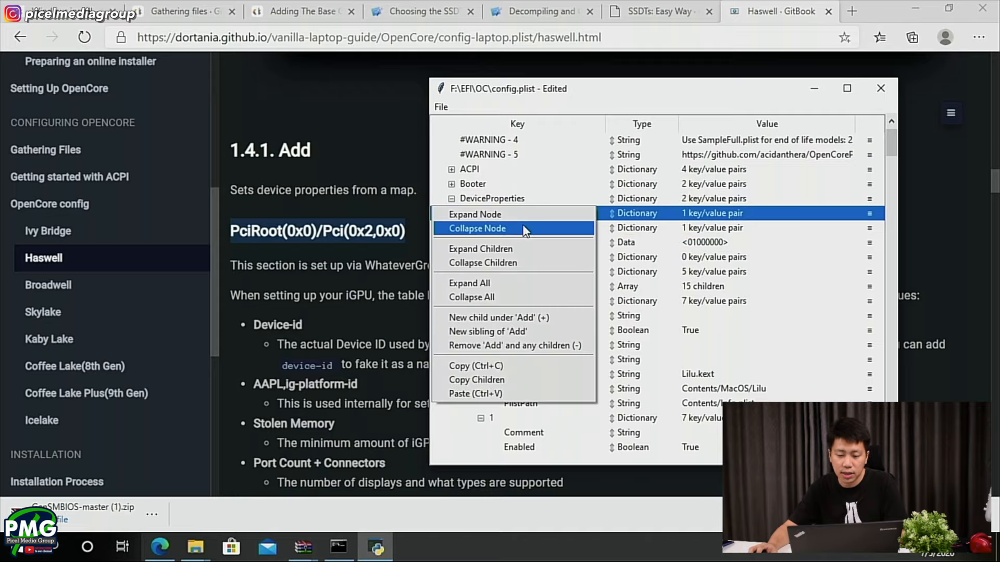
pyautogui.click(533, 320)
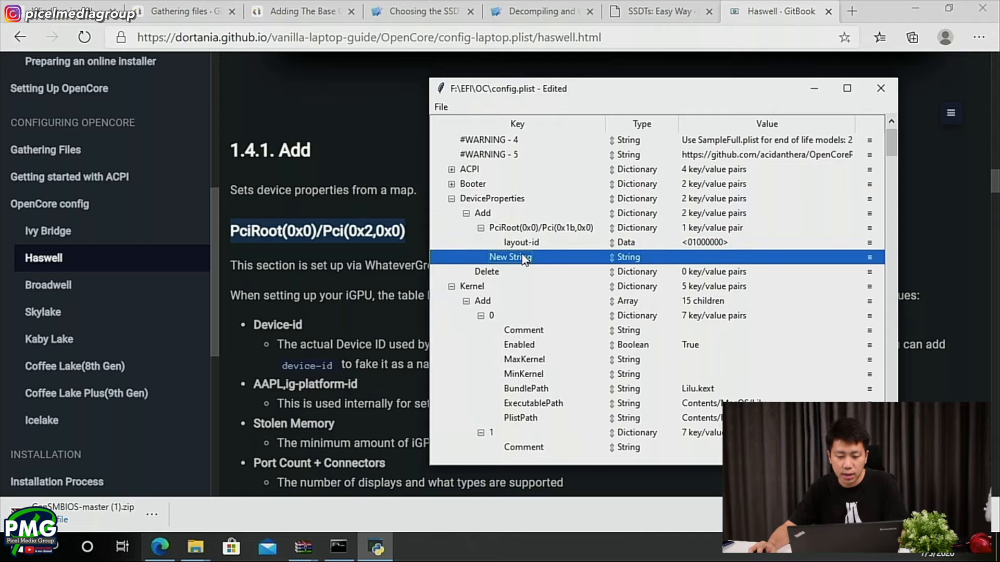
# - Copy the selected heading from the guide and rename the new DeviceProperties entry to PciRoot(0x0)/Pci(0x2,0x0)
pyautogui.rightClick(356, 237)
pyautogui.click(401, 257)
pyautogui.hotkey('alt', 'Tab')
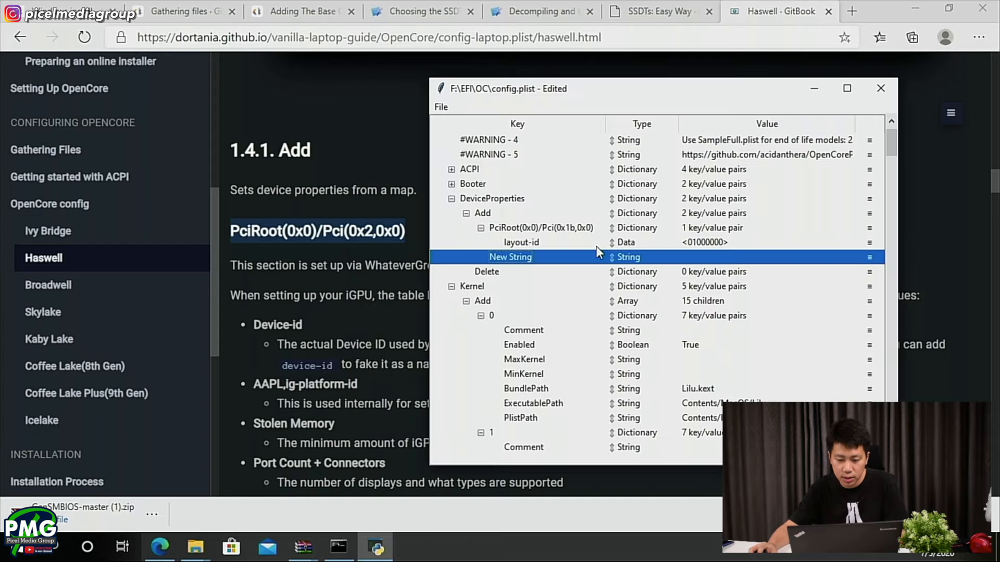
pyautogui.doubleClick(539, 260)
pyautogui.hotkey('ctrl', 'v')
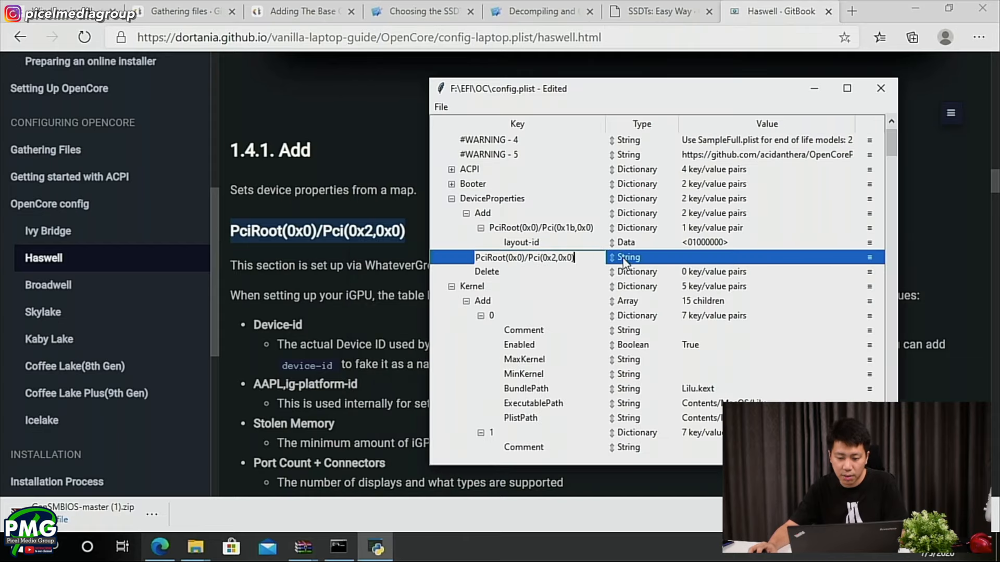
pyautogui.press('Return')
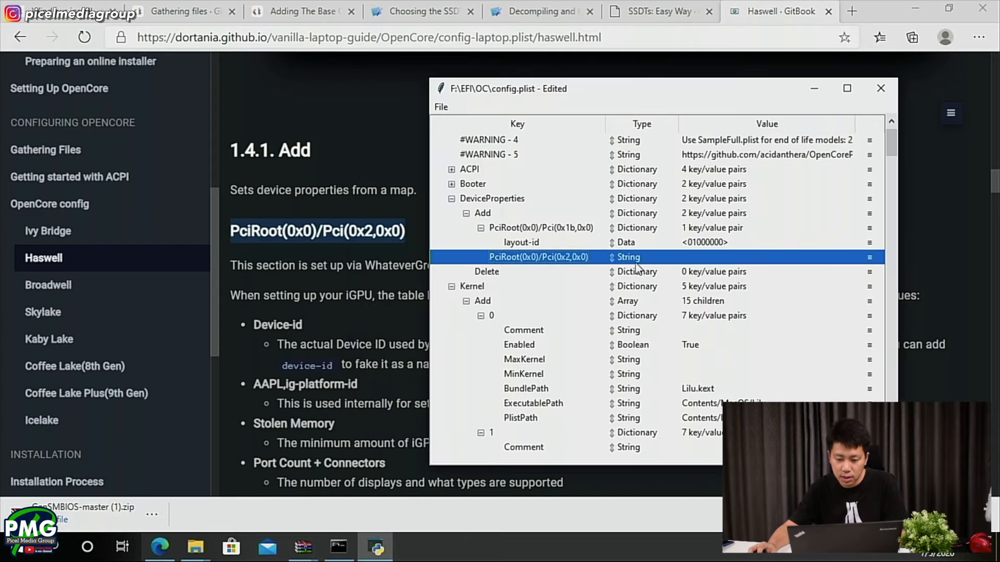
# - Change the type of the PciRoot(0x0)/Pci(0x2,0x0) entry to Dictionary
pyautogui.click(571, 229)
pyautogui.click(620, 259)
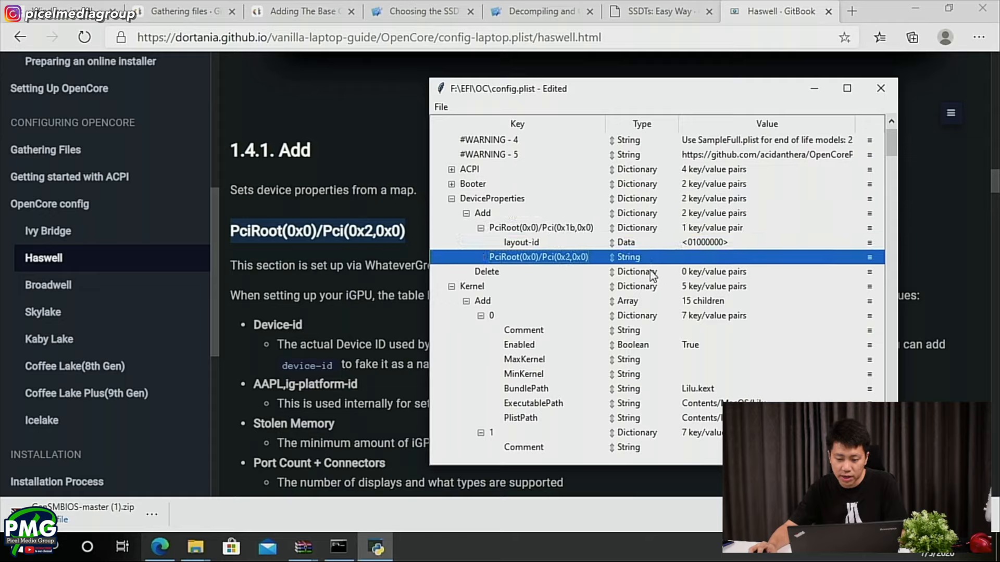
pyautogui.click(628, 265)
pyautogui.click(633, 260)
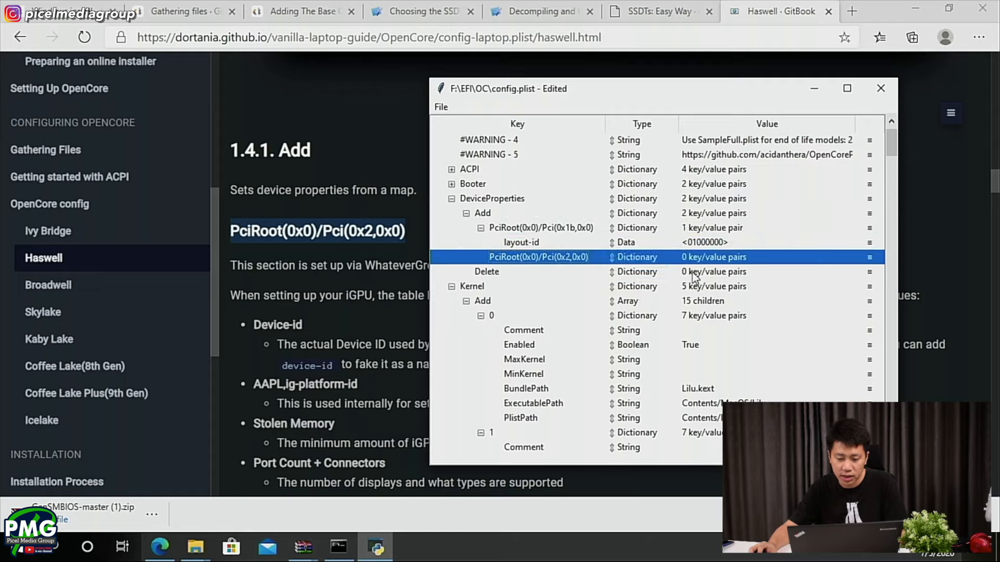
# - Return to the Haswell guide in the browser and review the DeviceProperties example and the iGPU property explanations for PciRoot(0x0)/Pci(0x2,0x0)
pyautogui.hotkey('alt', 'Tab')
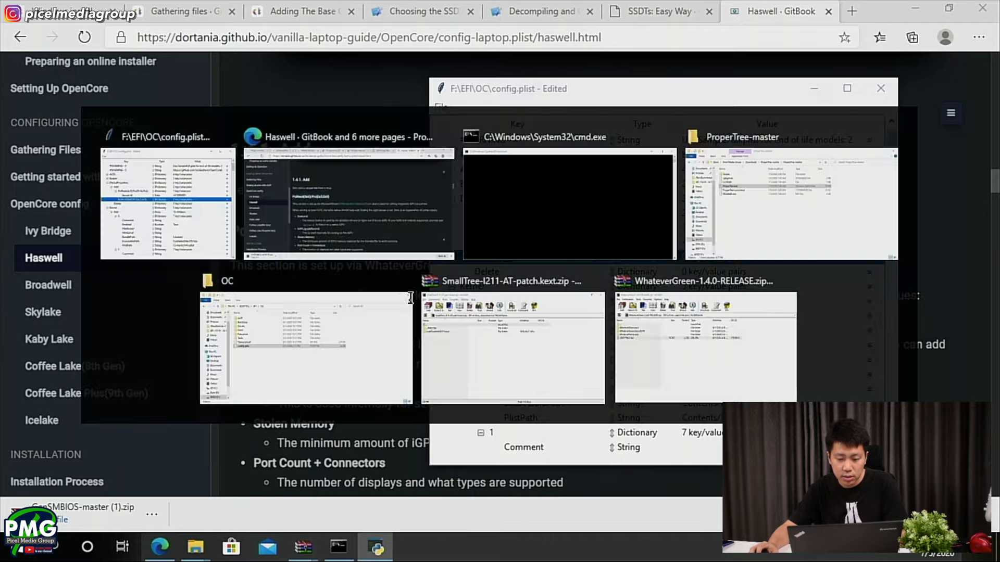
pyautogui.scroll(2, 407, 307)
pyautogui.scroll(1, 408, 311)
pyautogui.scroll(4, 294, 369)
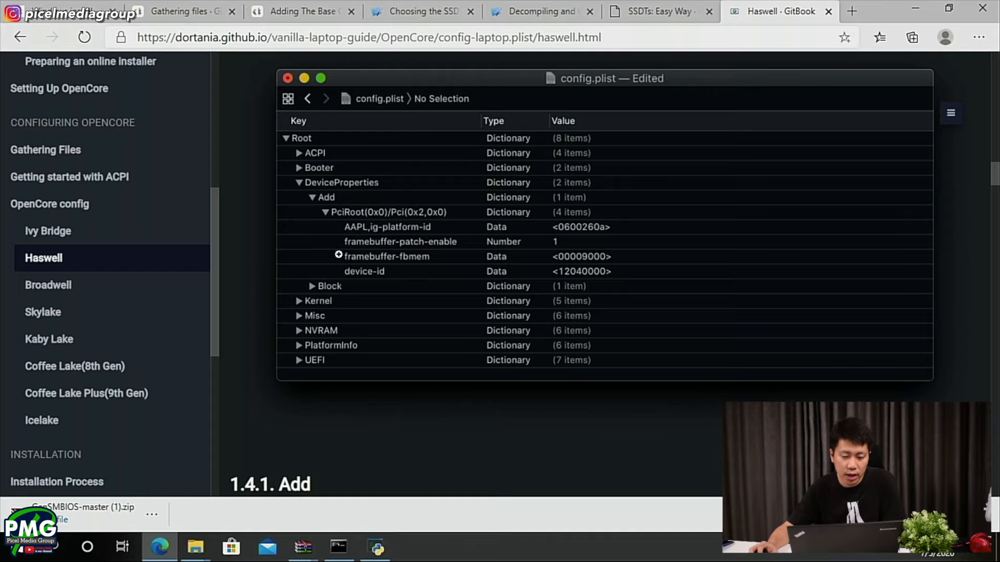
pyautogui.scroll(-8, 372, 276)
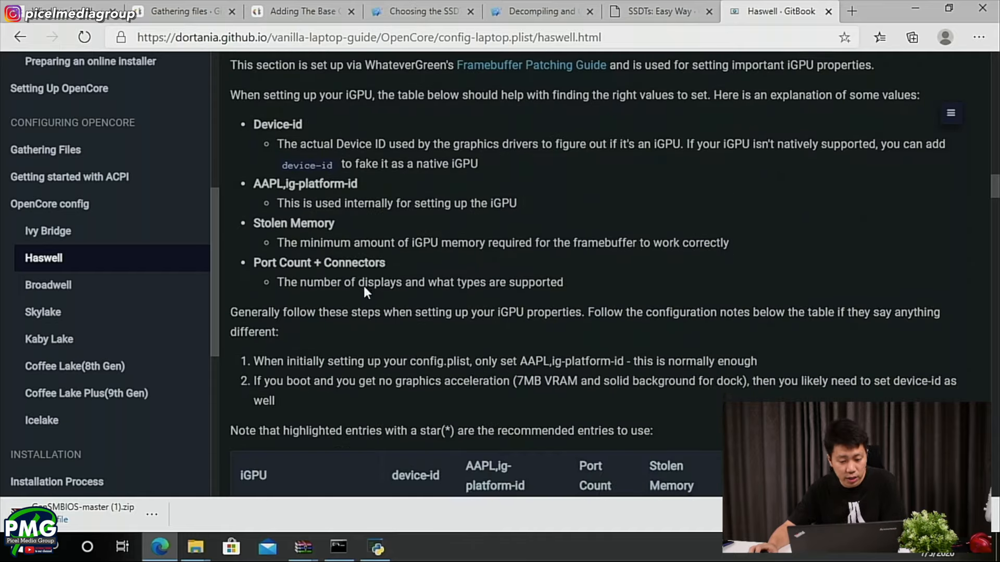
pyautogui.scroll(1, 363, 286)
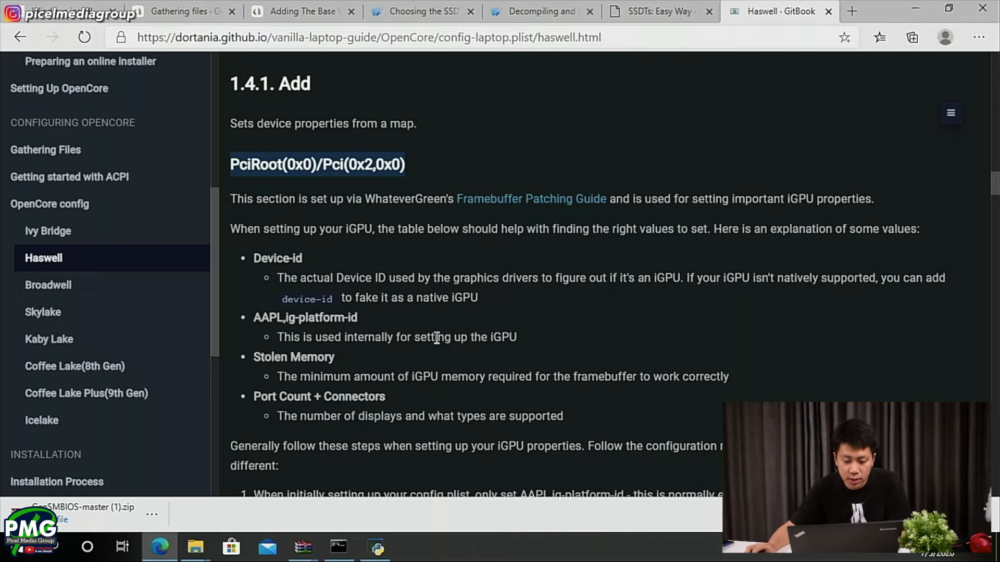
pyautogui.scroll(-1, 436, 337)
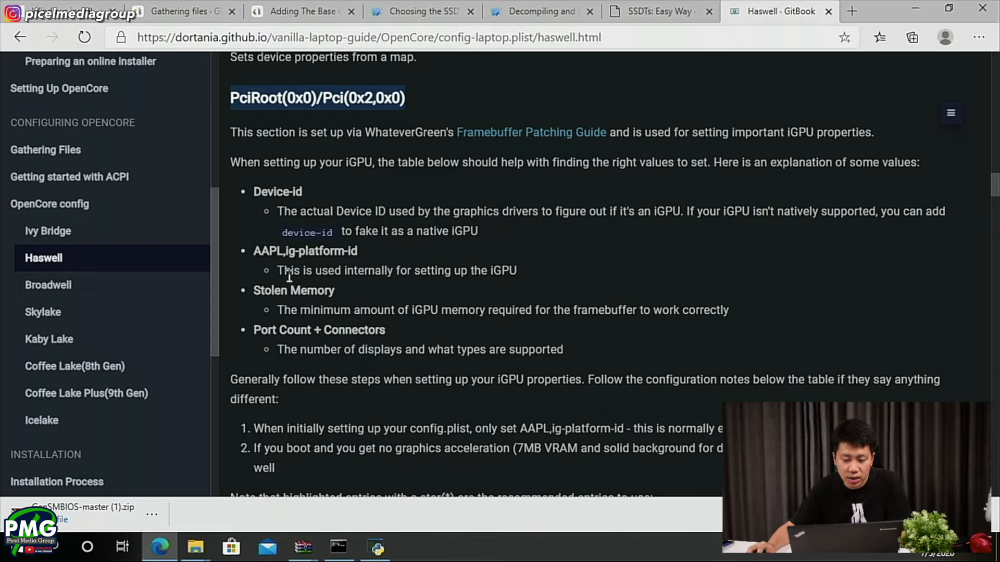
# - Read the guide's AAPL,ig-platform-id explanation, the iGPU table and the device-id configuration note, comparing them with the DeviceProperties example
pyautogui.moveTo(279, 270); pyautogui.dragTo(516, 268)
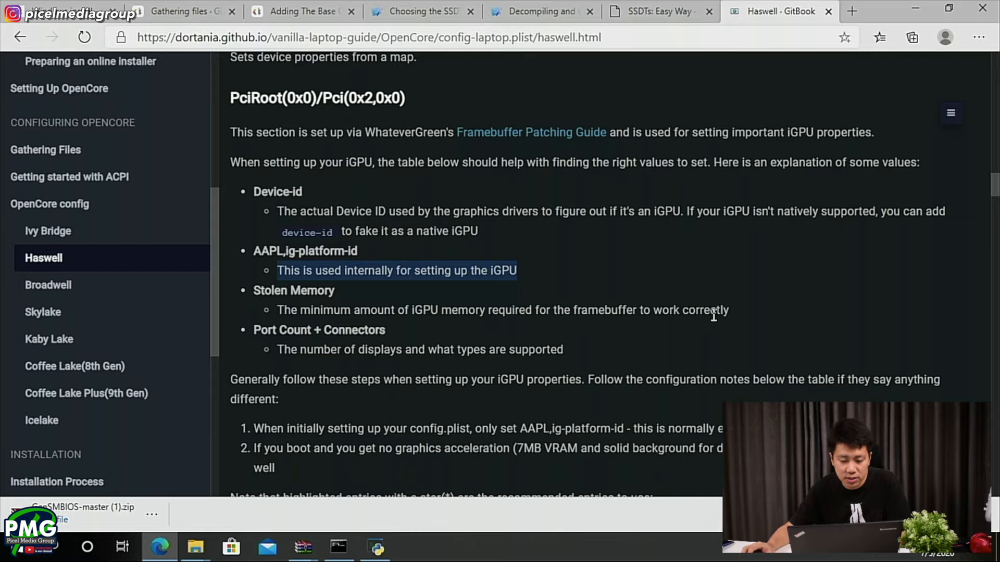
pyautogui.scroll(-2, 713, 315)
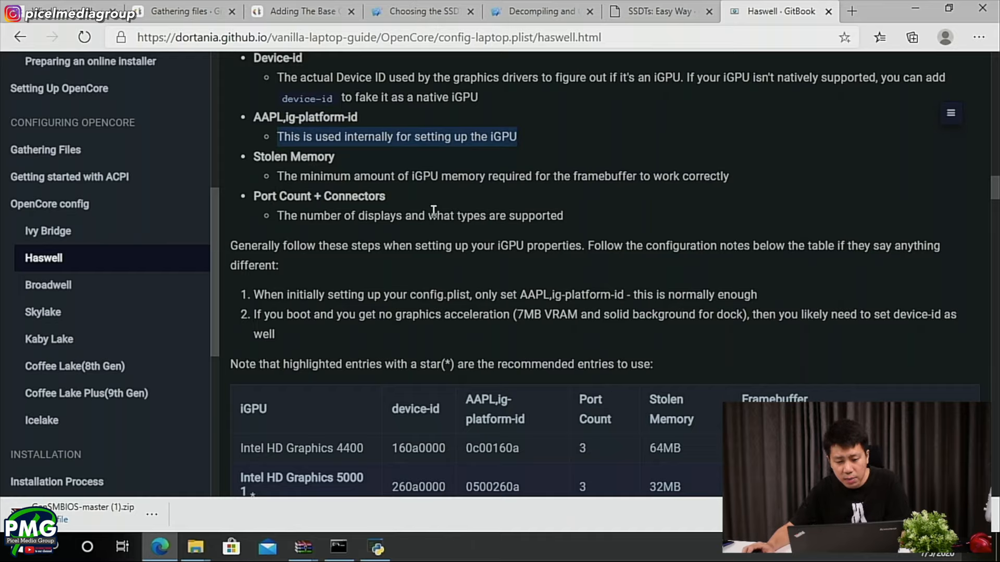
pyautogui.scroll(-5, 436, 204)
pyautogui.scroll(-2, 437, 205)
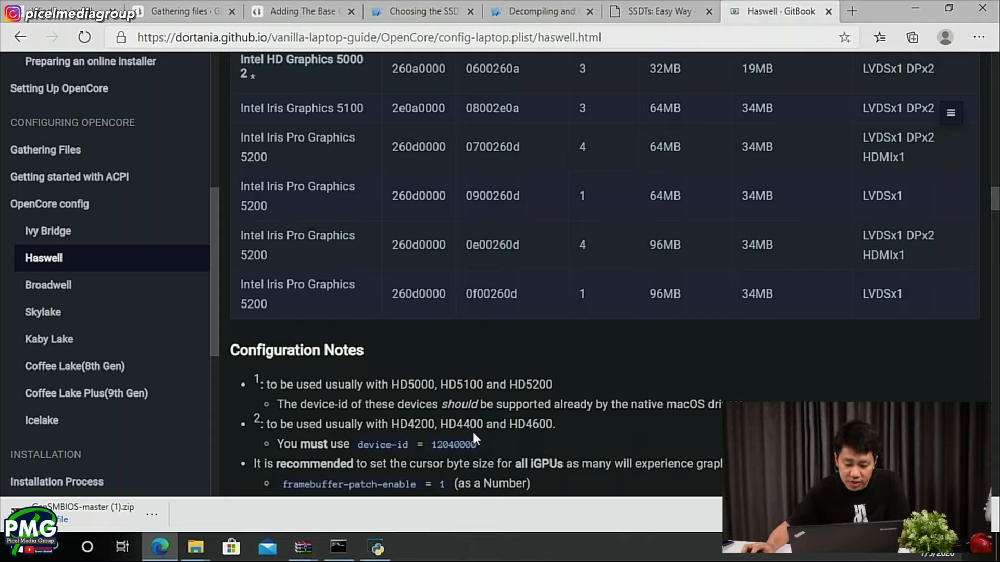
pyautogui.moveTo(477, 443); pyautogui.dragTo(439, 444)
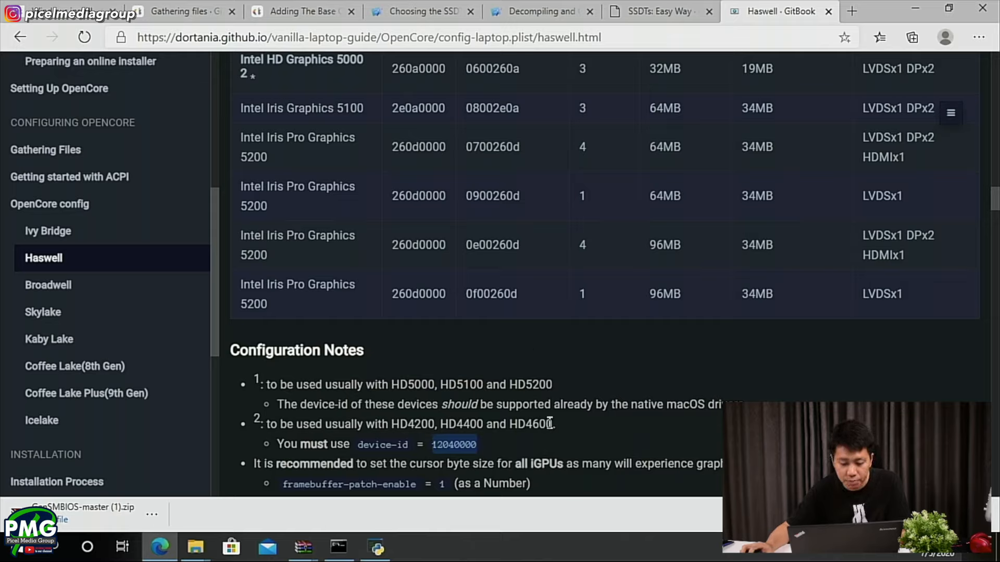
pyautogui.scroll(15, 454, 430)
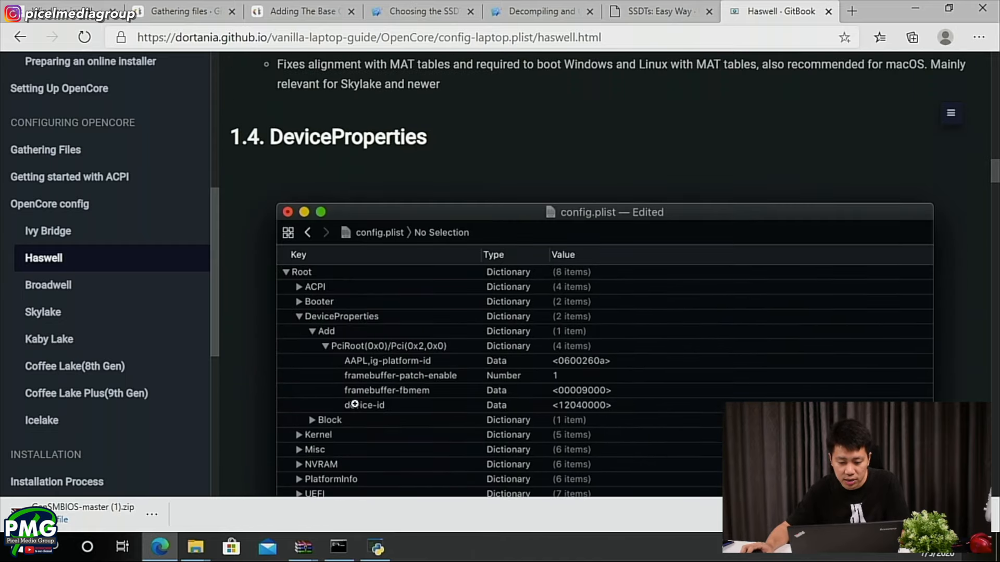
pyautogui.scroll(-1, 482, 411)
# - Switch to ProperTree and create a new child under PciRoot(0x0)/Pci(0x2,0x0) in config.plist
pyautogui.hotkey('alt', 'Tab')
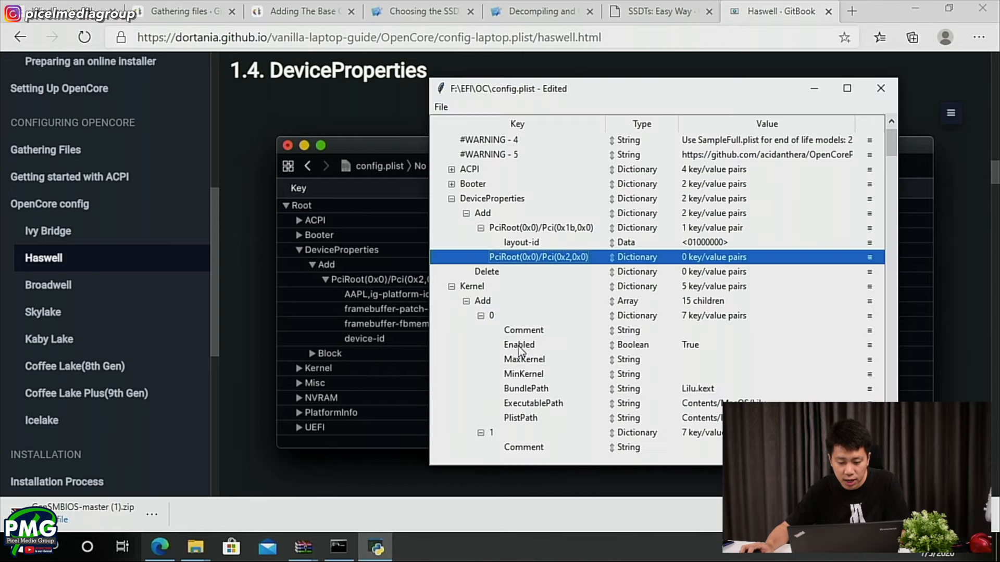
pyautogui.rightClick(513, 259)
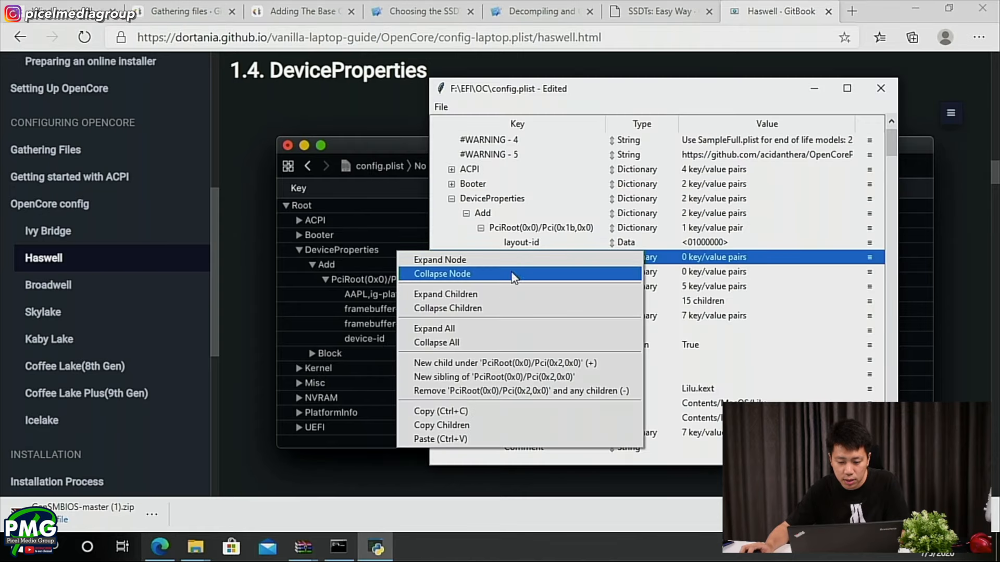
pyautogui.click(492, 363)
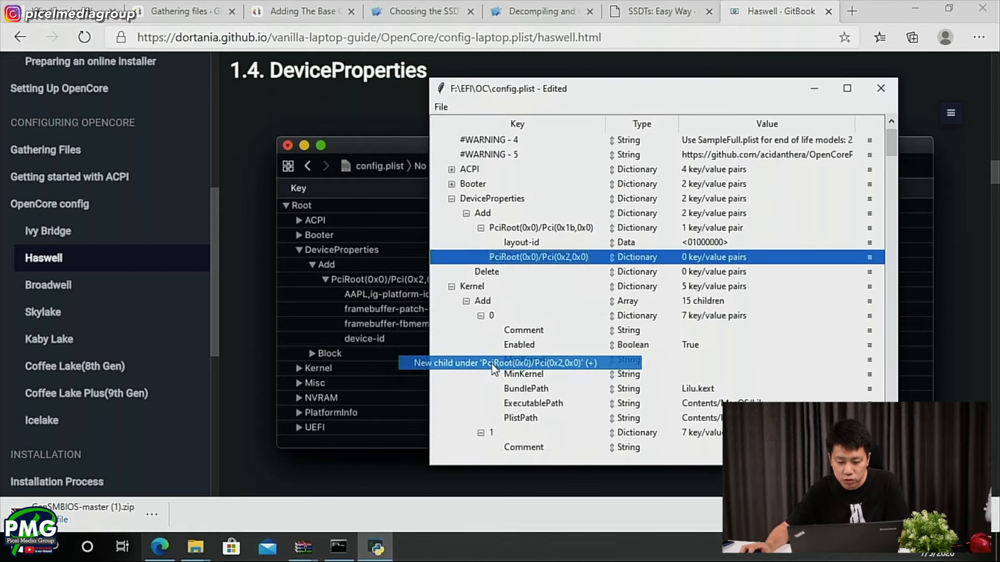
# - Copy the device-id name from the guide's Configuration Notes and rename the new child to device-id
pyautogui.scroll(-10, 349, 364)
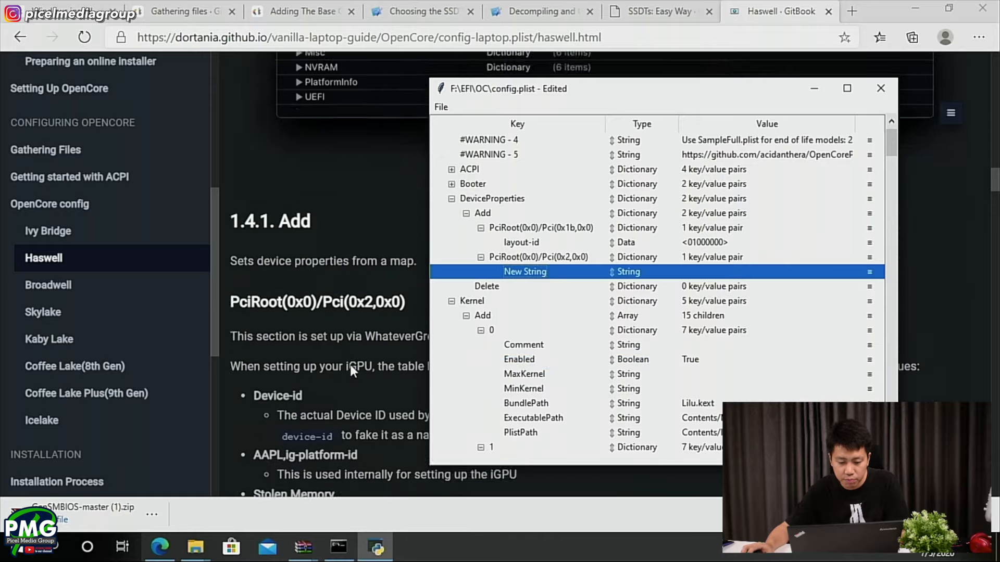
pyautogui.scroll(3, 333, 333)
pyautogui.scroll(-3, 316, 290)
pyautogui.scroll(-10, 325, 352)
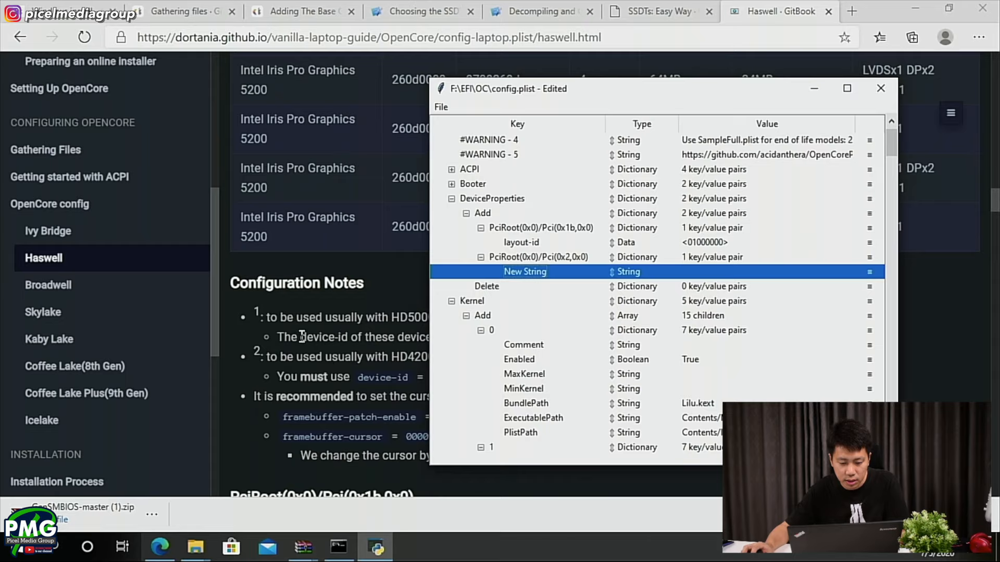
pyautogui.moveTo(359, 379); pyautogui.dragTo(408, 377)
pyautogui.hotkey('ctrl', 'c')
pyautogui.hotkey('alt', 'Tab')
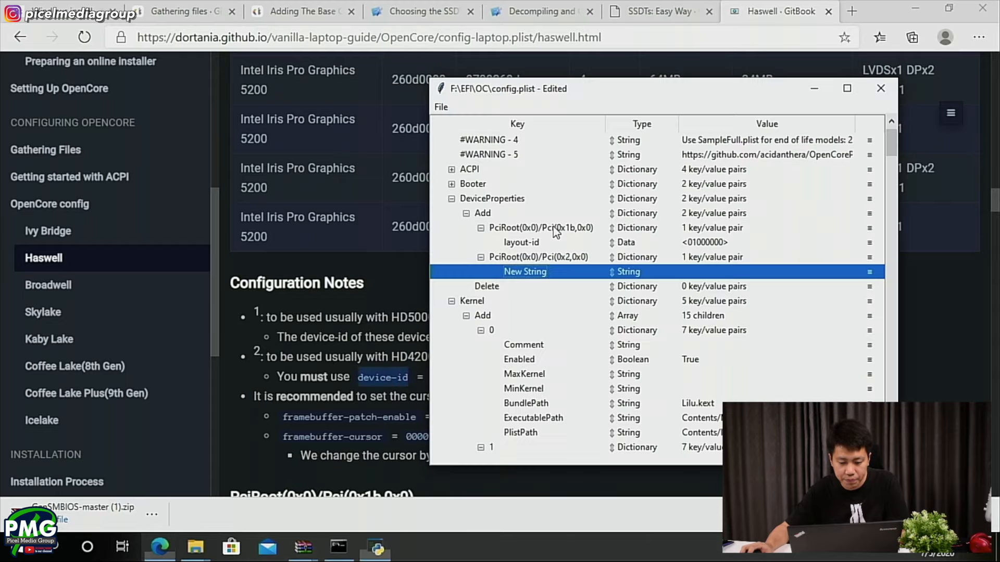
pyautogui.doubleClick(528, 274)
pyautogui.hotkey('ctrl', 'v')
# - Check the guide's DeviceProperties example and change the device-id entry's type to Data
pyautogui.click(384, 298)
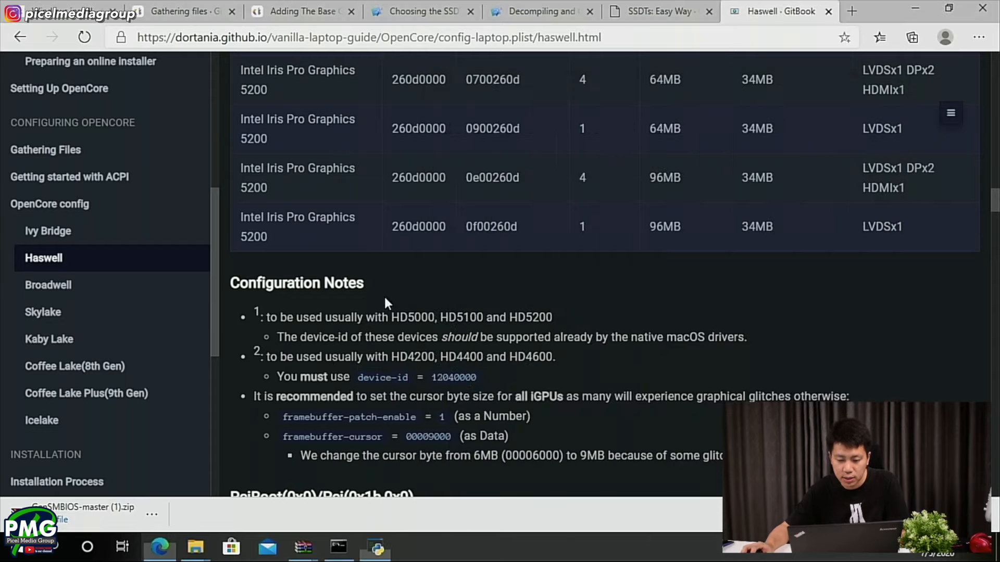
pyautogui.scroll(10, 489, 296)
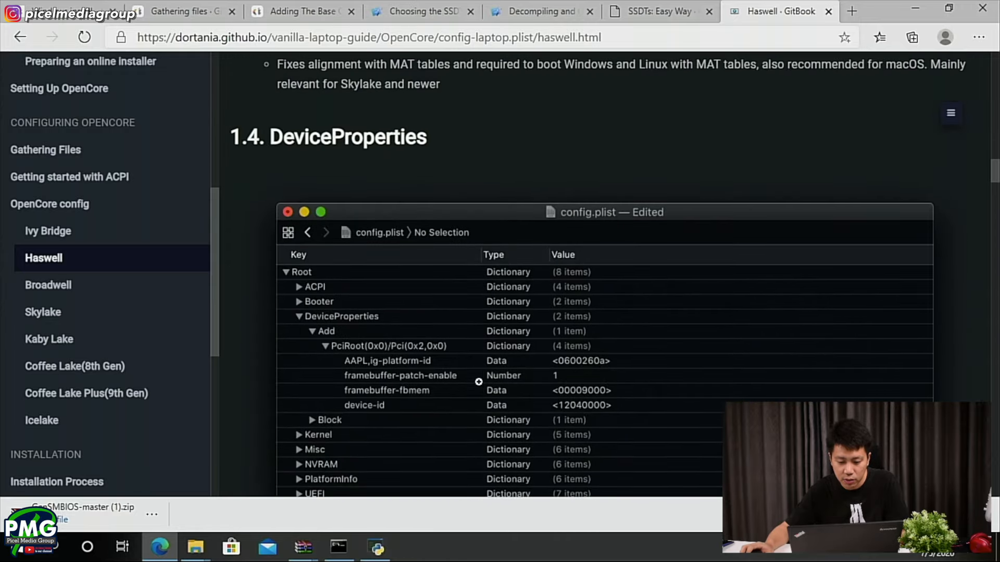
pyautogui.hotkey('alt', 'Tab')
pyautogui.click(613, 272)
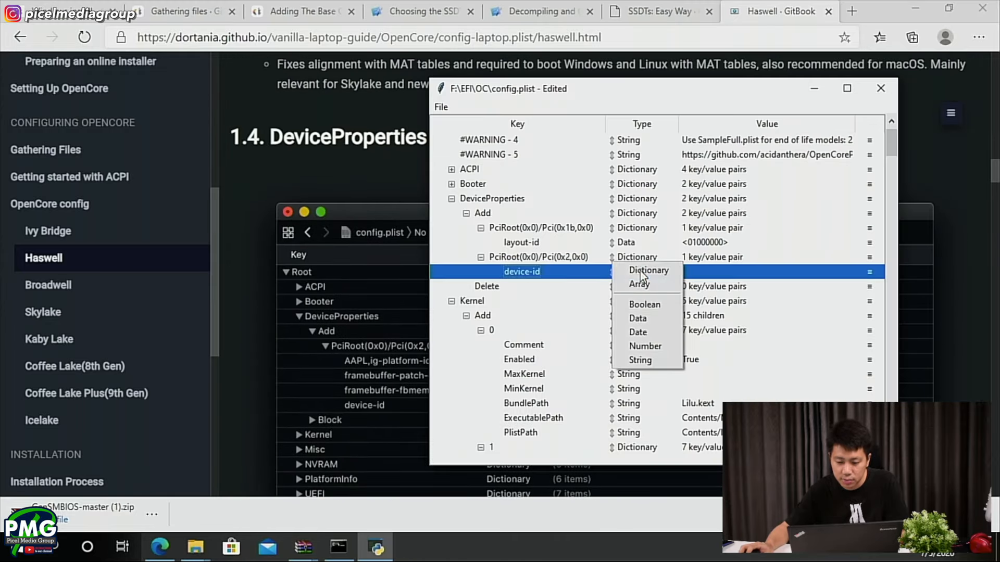
pyautogui.click(639, 318)
# - Copy the device-id value from the guide's Configuration Notes and set the device-id entry to 12040000
pyautogui.click(304, 363)
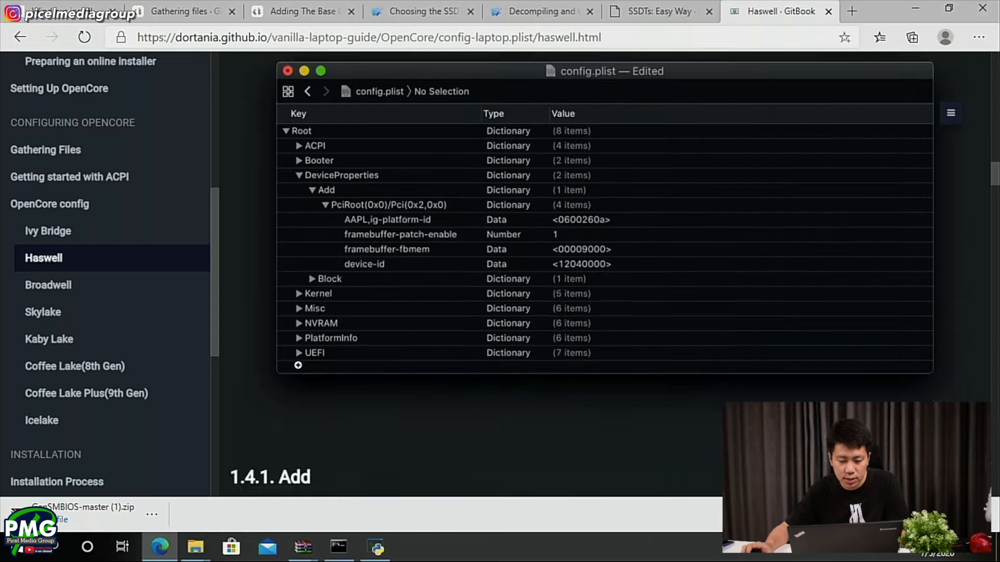
pyautogui.scroll(-10, 303, 363)
pyautogui.scroll(-10, 303, 363)
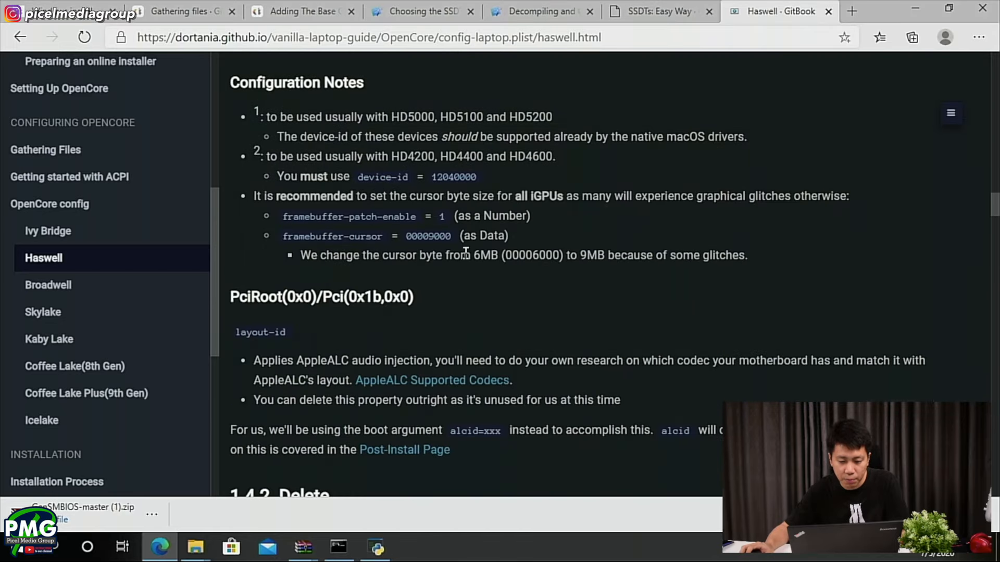
pyautogui.moveTo(477, 176); pyautogui.dragTo(431, 177)
pyautogui.hotkey('ctrl', 'c')
pyautogui.hotkey('alt', 'Tab')
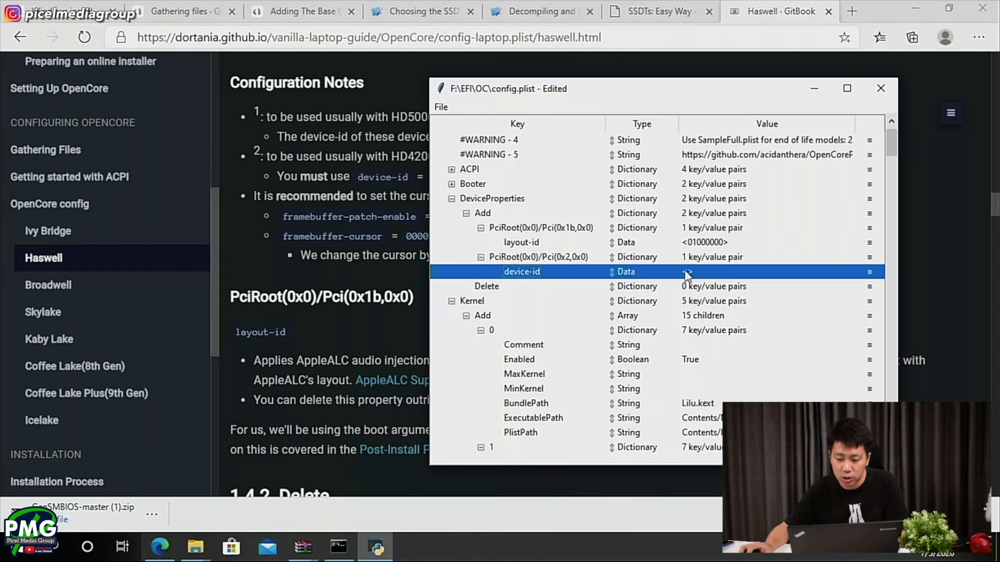
pyautogui.doubleClick(700, 274)
pyautogui.hotkey('ctrl', 'v')
pyautogui.hotkey('alt', 'Tab')
# - Review the guide's DeviceProperties example and iGPU table for a suitable AAPL,ig-platform-id, selecting 0500260a in the first Intel HD Graphics 5000 row
pyautogui.hotkey('alt', 'Tab')
pyautogui.click(699, 304)
pyautogui.click(703, 291)
pyautogui.click(700, 274)
pyautogui.hotkey('alt', 'Tab')
pyautogui.scroll(3, 419, 365)
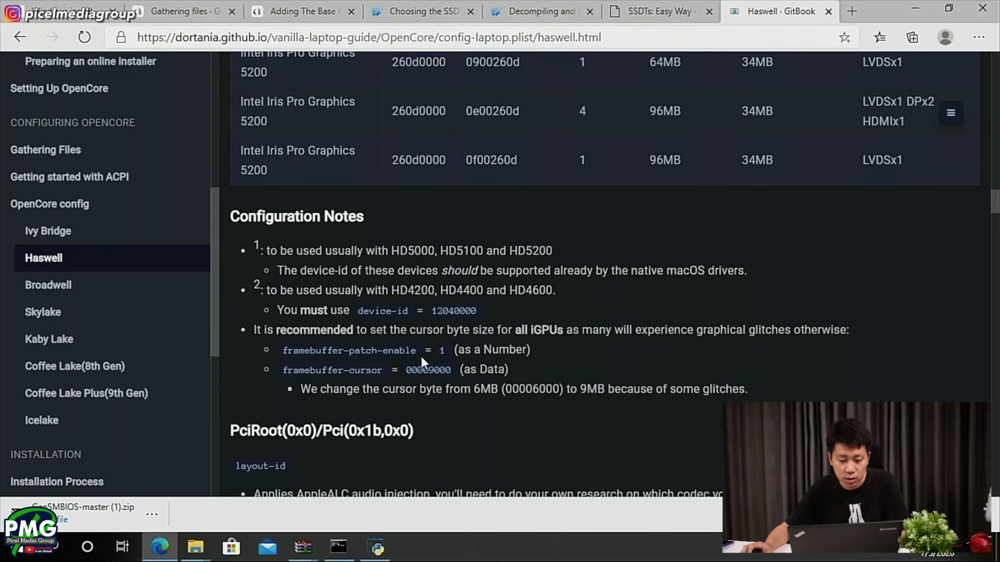
pyautogui.scroll(1, 445, 361)
pyautogui.scroll(10, 449, 365)
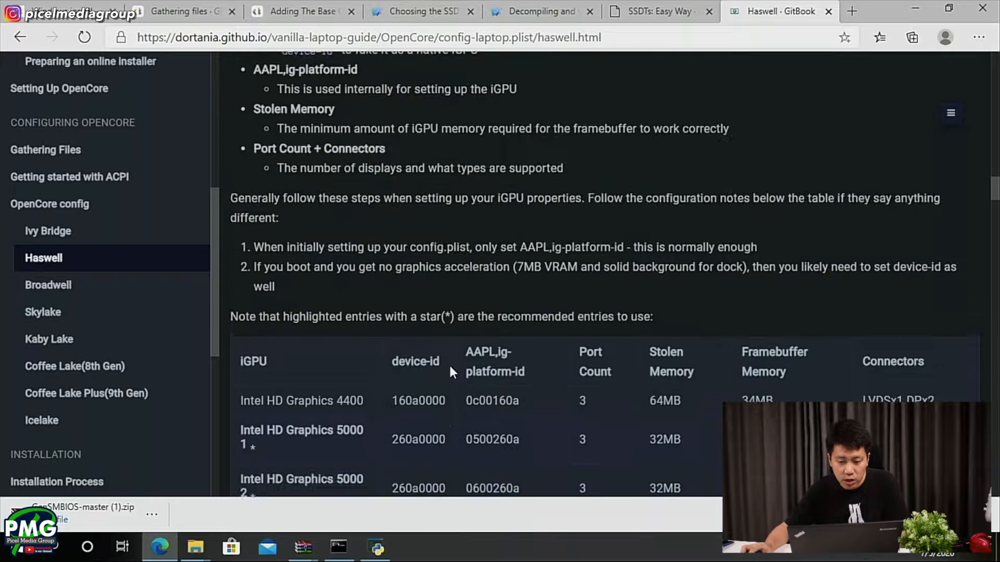
pyautogui.hotkey('alt', 'Tab')
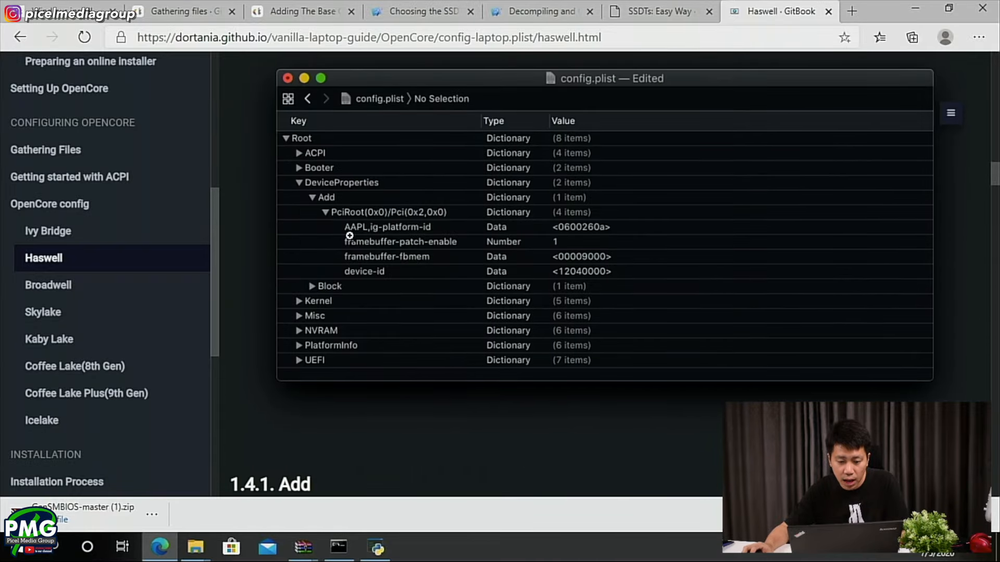
pyautogui.scroll(-5, 432, 284)
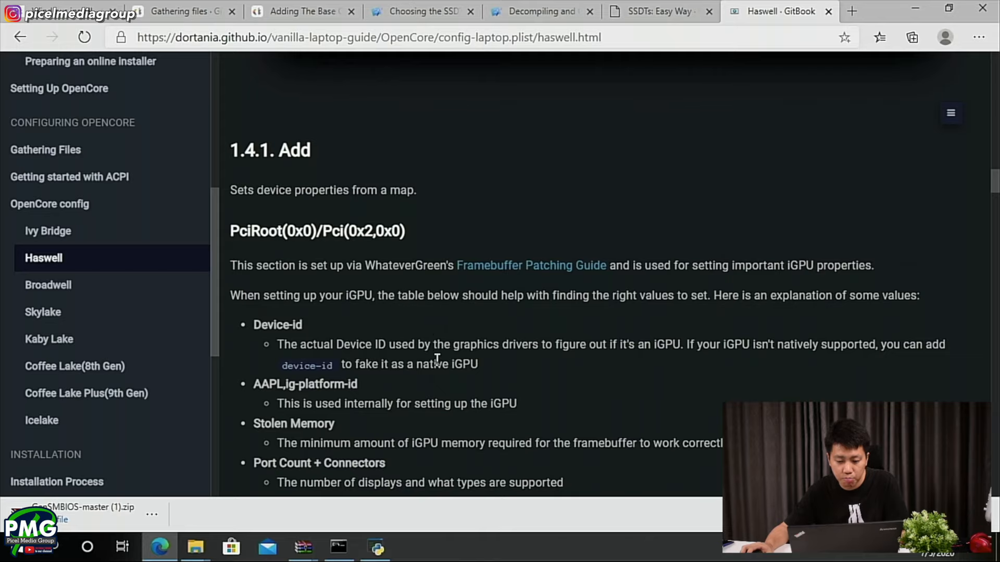
pyautogui.scroll(-6, 552, 354)
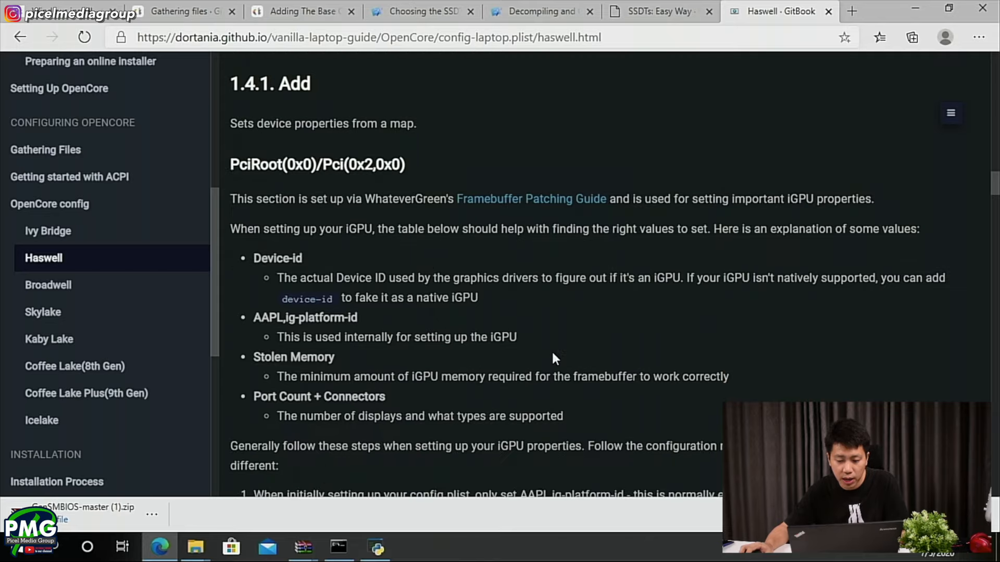
pyautogui.scroll(-4, 553, 355)
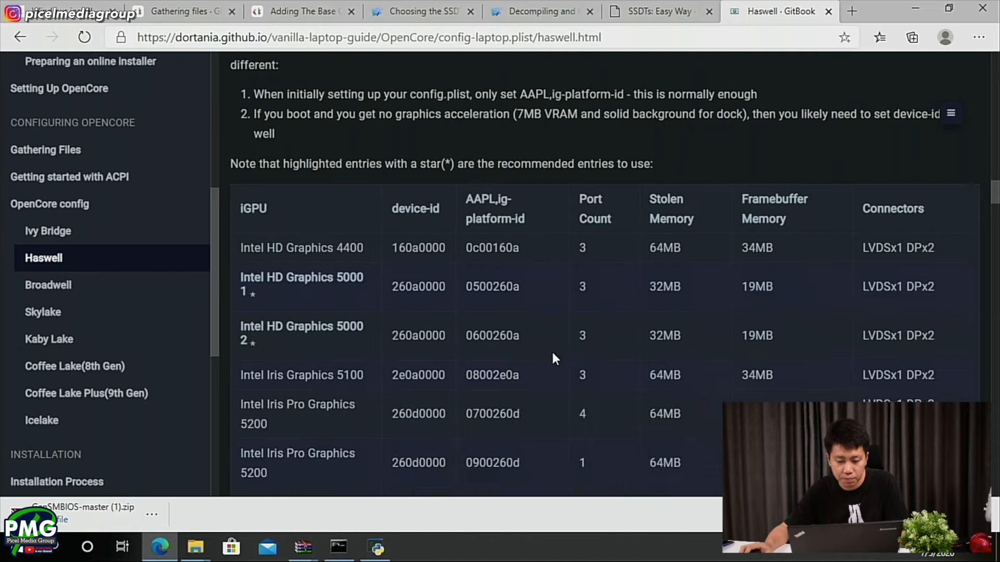
pyautogui.scroll(1, 553, 353)
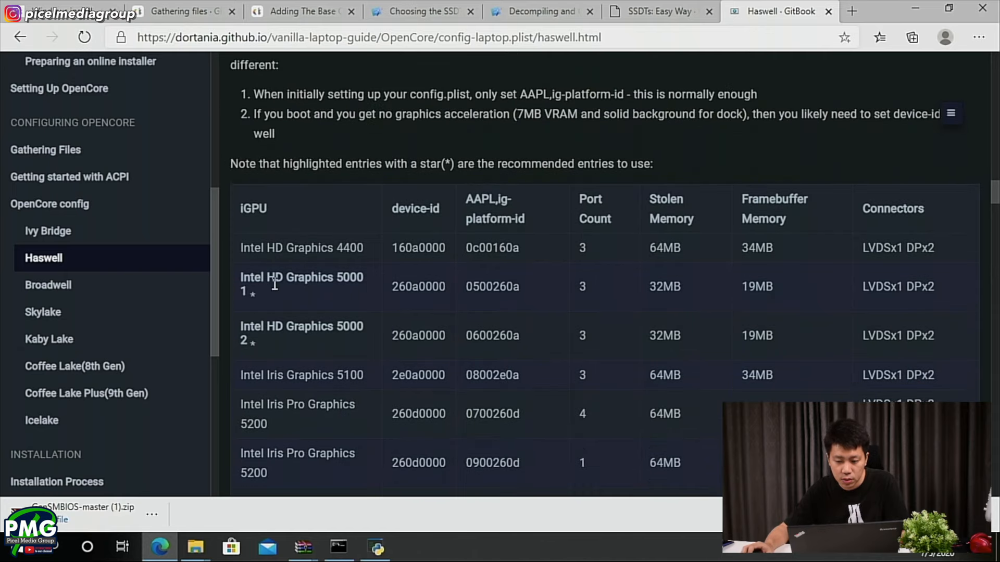
pyautogui.scroll(1, 281, 292)
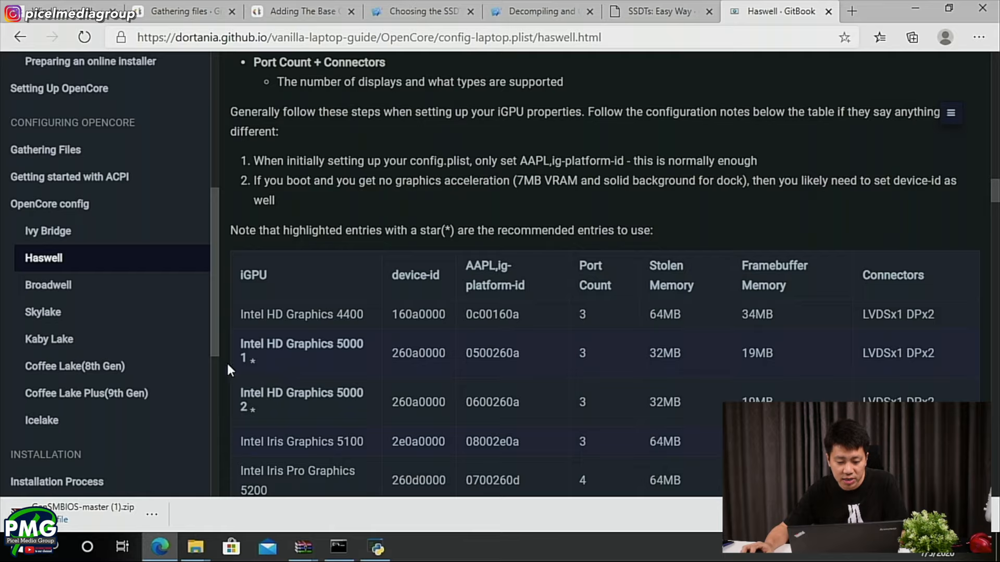
pyautogui.scroll(-3, 249, 374)
pyautogui.scroll(1, 291, 192)
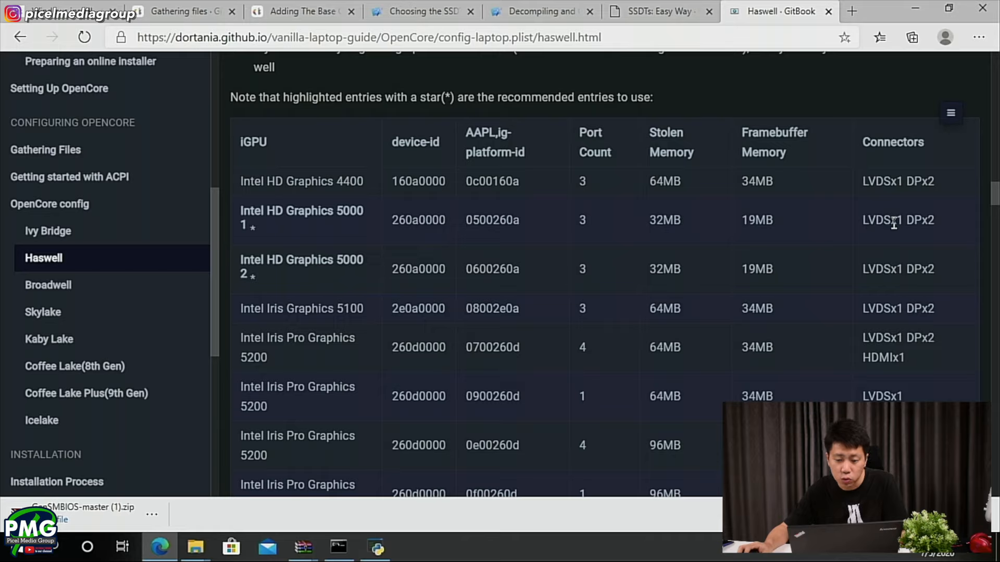
pyautogui.moveTo(521, 212); pyautogui.dragTo(468, 214)
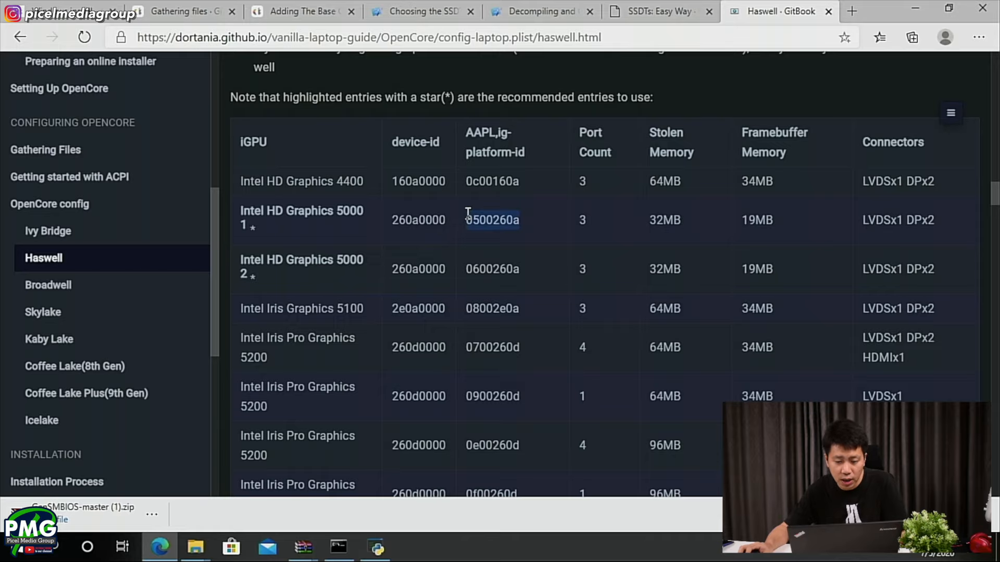
pyautogui.hotkey('alt', 'Tab')
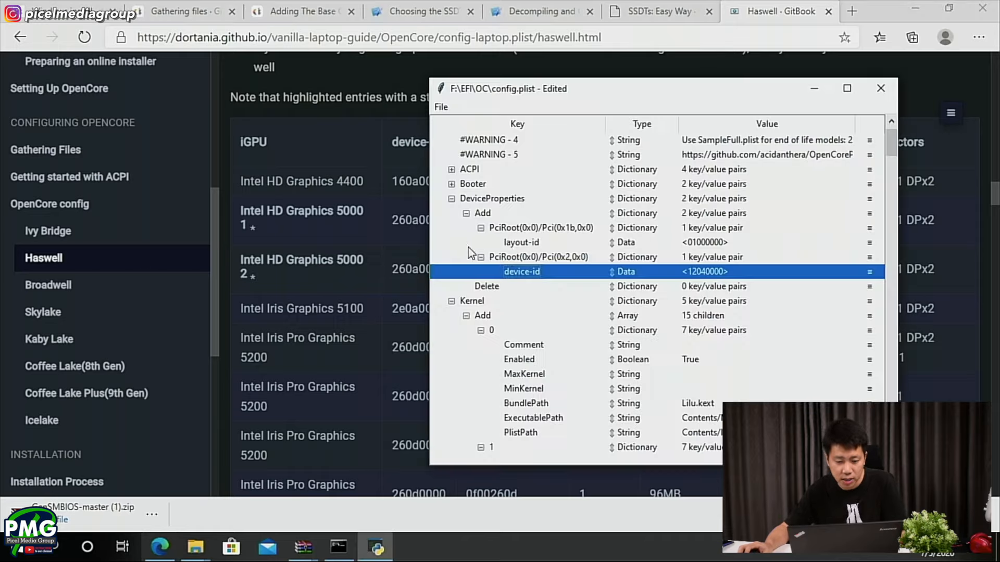
pyautogui.hotkey('alt', 'Tab')
# - Check the guide's DeviceProperties example and create a second child under PciRoot(0x0)/Pci(0x2,0x0) in config.plist
pyautogui.scroll(5, 384, 290)
pyautogui.scroll(10, 383, 290)
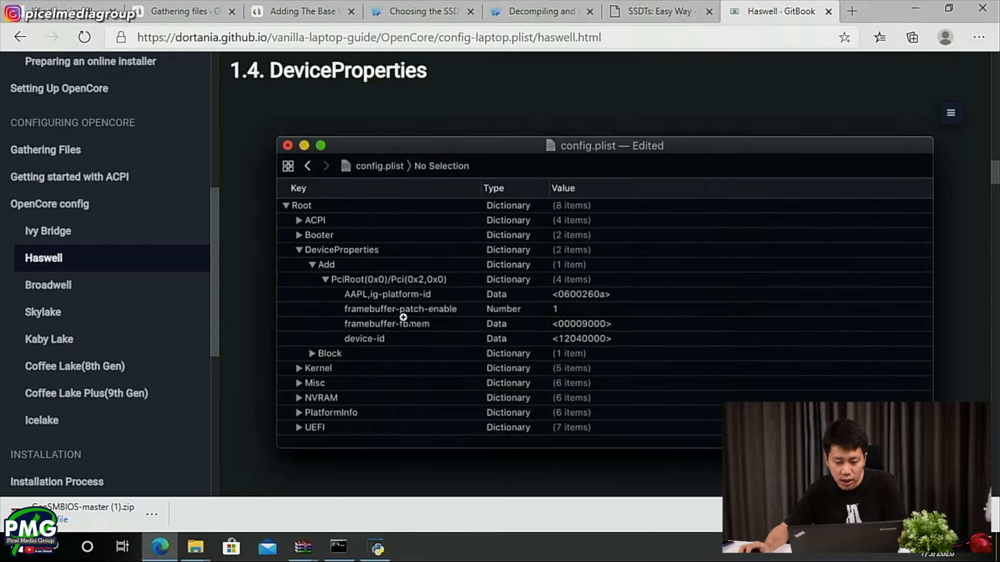
pyautogui.hotkey('alt', 'Tab')
pyautogui.rightClick(406, 257)
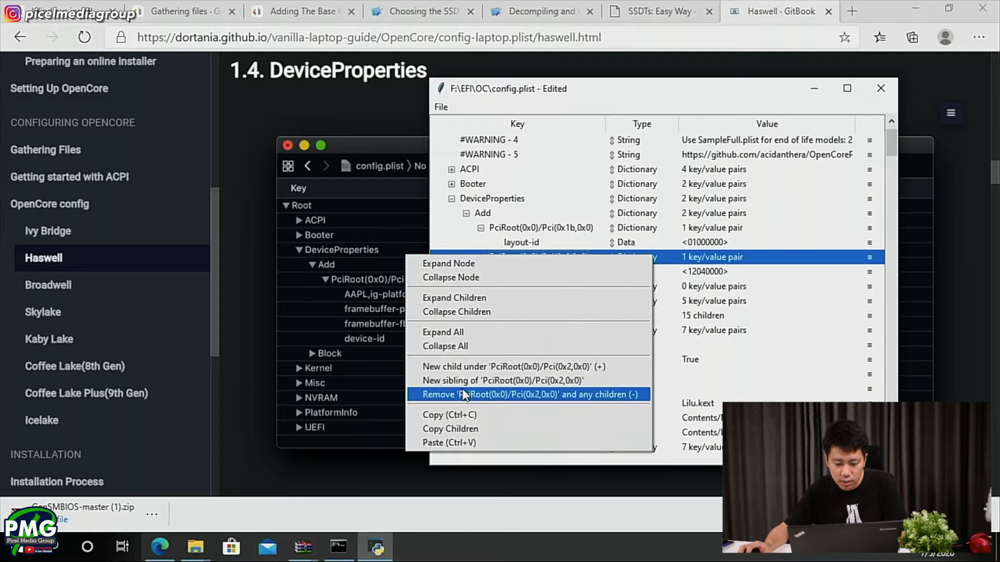
pyautogui.click(460, 365)
# - Find AAPL,ig-platform-id in the guide's iGPU setup steps, copy it, and rename the new child entry with it
pyautogui.scroll(-3, 305, 366)
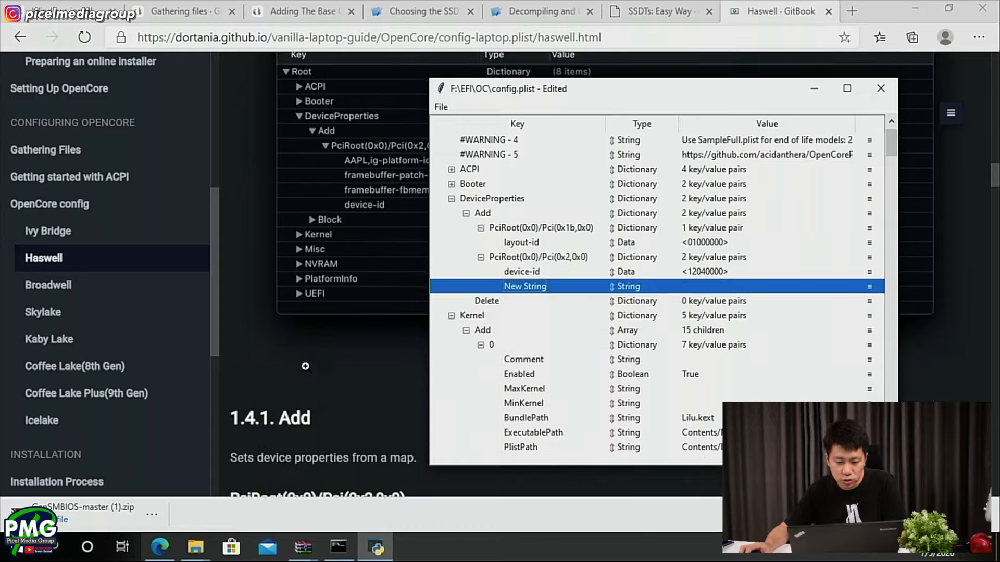
pyautogui.scroll(-10, 305, 367)
pyautogui.scroll(1, 305, 364)
pyautogui.scroll(-3, 305, 364)
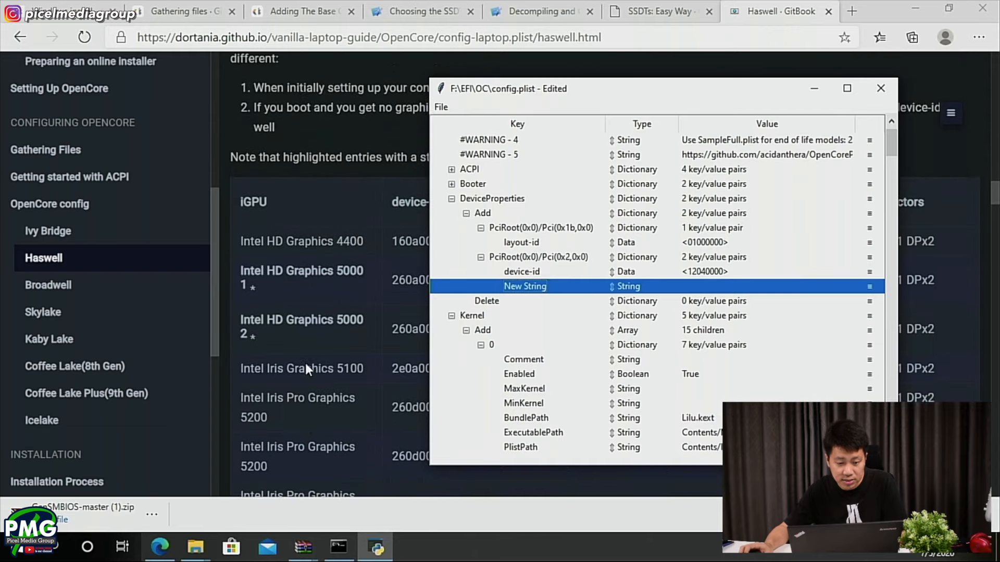
pyautogui.scroll(-5, 305, 364)
pyautogui.click(311, 337)
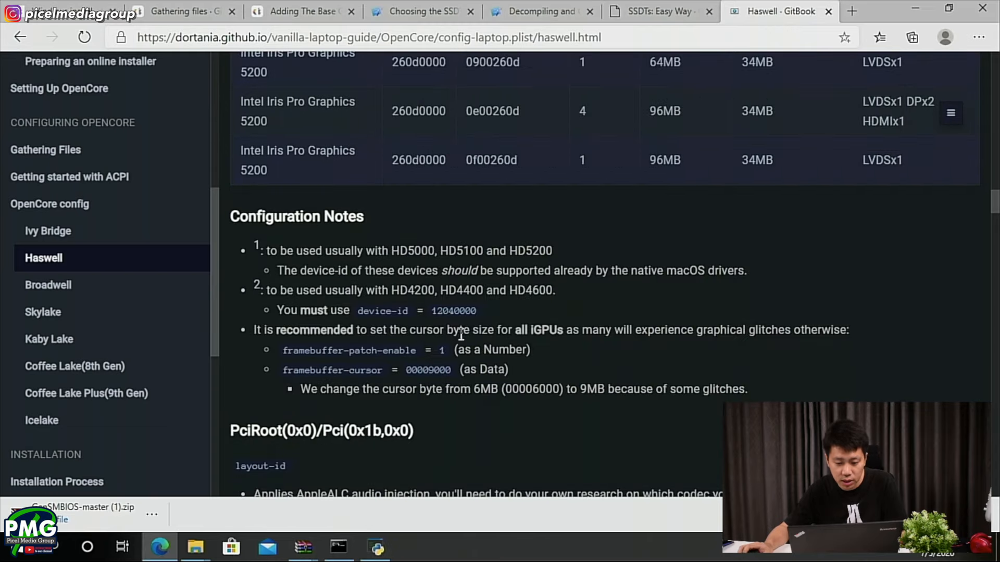
pyautogui.scroll(10, 461, 333)
pyautogui.scroll(9, 329, 328)
pyautogui.scroll(-6, 328, 326)
pyautogui.scroll(-8, 330, 321)
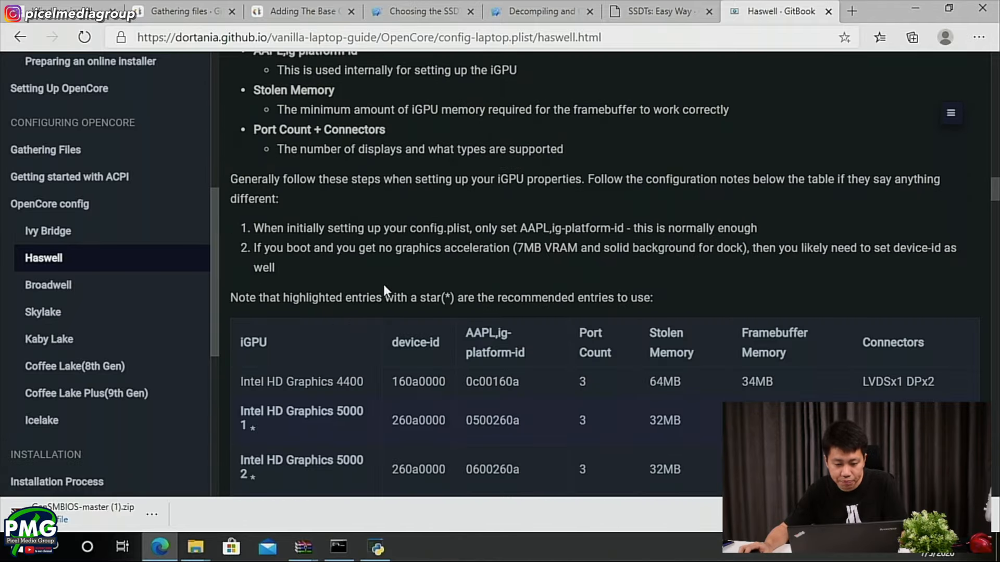
pyautogui.moveTo(520, 228); pyautogui.dragTo(625, 228)
pyautogui.hotkey('ctrl', 'c')
pyautogui.hotkey('alt', 'Tab')
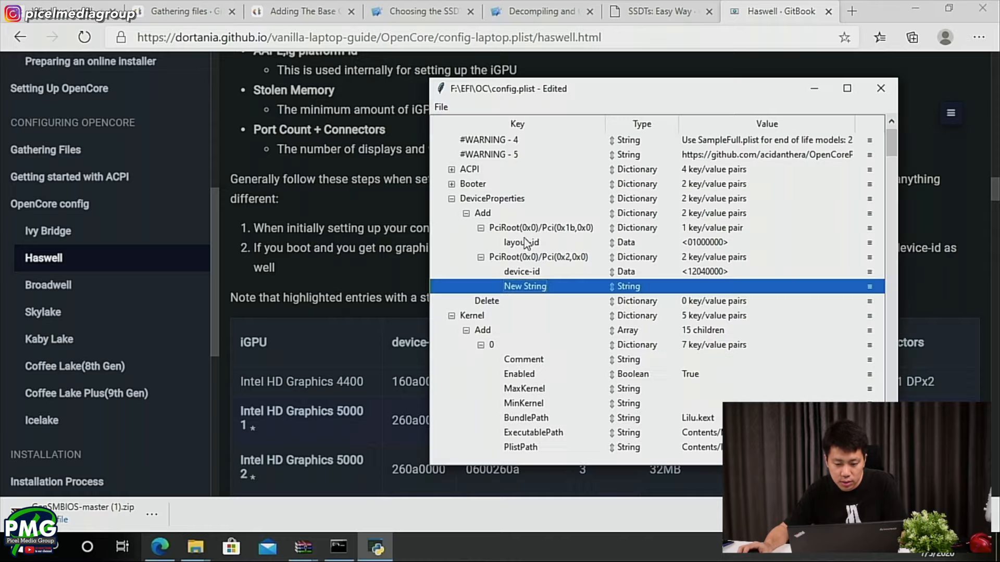
pyautogui.doubleClick(528, 282)
pyautogui.hotkey('ctrl', 'v')
# - Check the guide's DeviceProperties example and change the AAPL,ig-platform-id entry's type to Data
pyautogui.hotkey('alt', 'Tab')
pyautogui.hotkey('alt', 'Tab')
pyautogui.click(419, 284)
pyautogui.scroll(10, 419, 279)
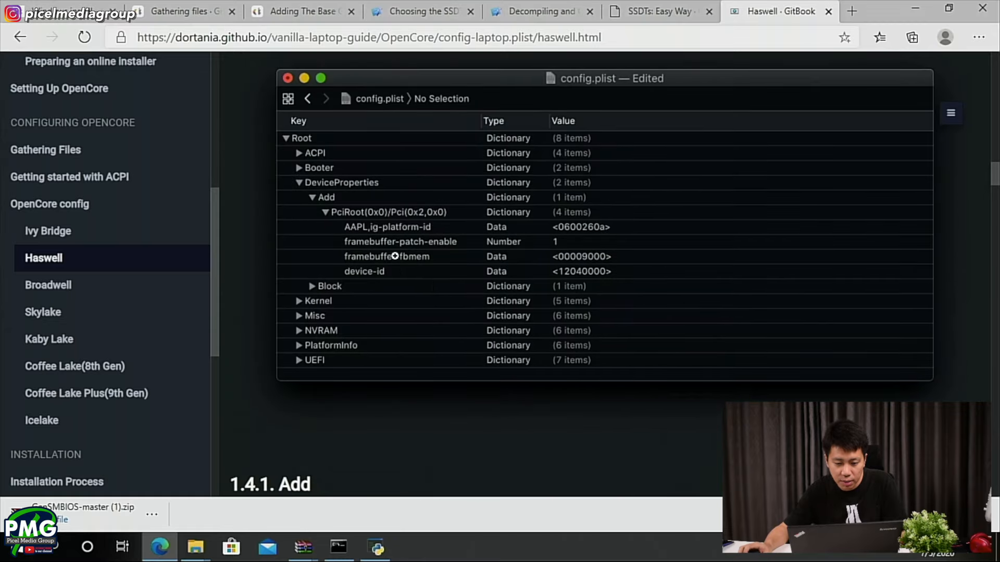
pyautogui.hotkey('alt', 'Tab')
pyautogui.click(631, 286)
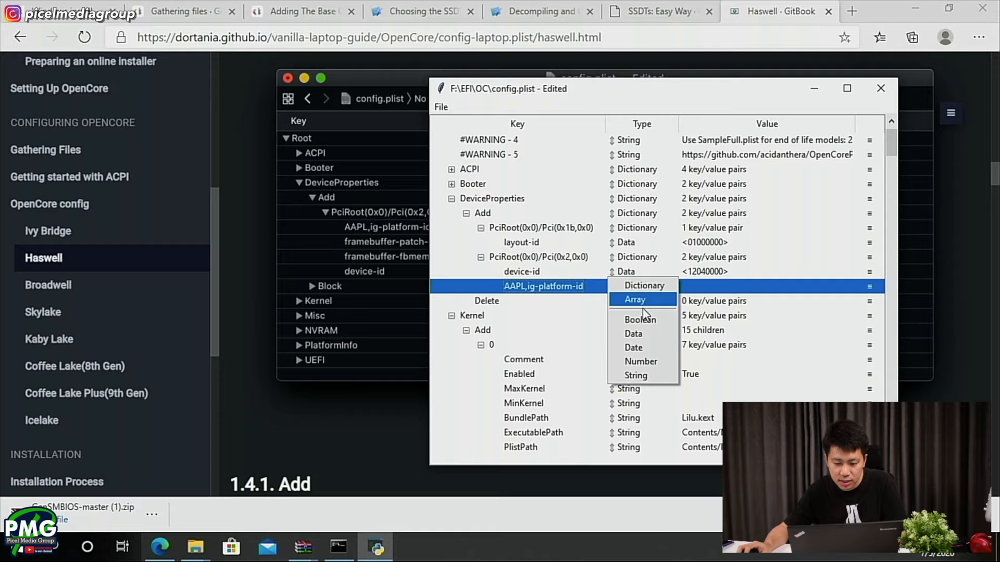
pyautogui.click(638, 334)
# - Copy the platform ID from the first Intel HD Graphics 5000 row and set AAPL,ig-platform-id to 0500260A
pyautogui.click(419, 409)
pyautogui.scroll(-8, 395, 425)
pyautogui.scroll(-6, 340, 458)
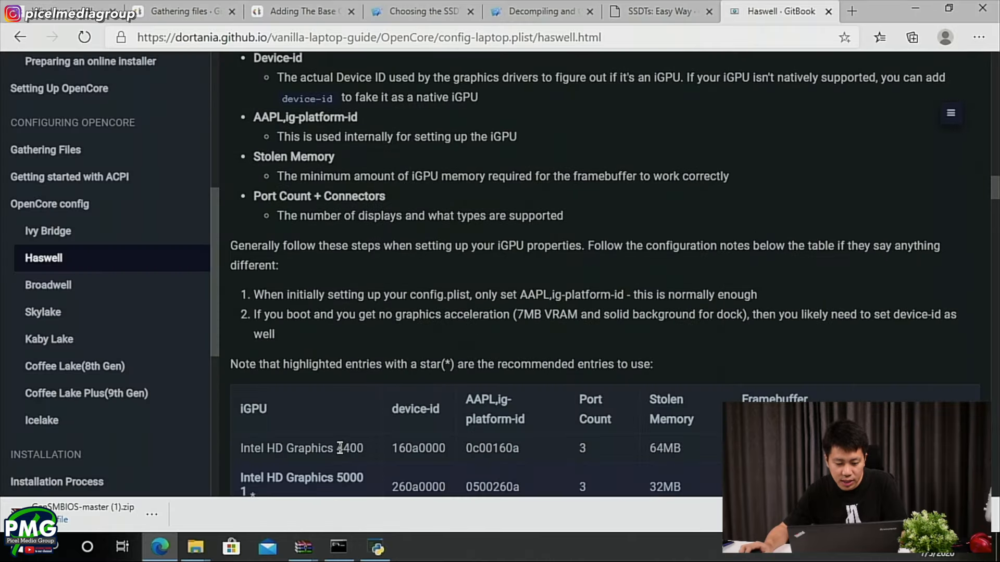
pyautogui.doubleClick(519, 353)
pyautogui.hotkey('ctrl', 'c')
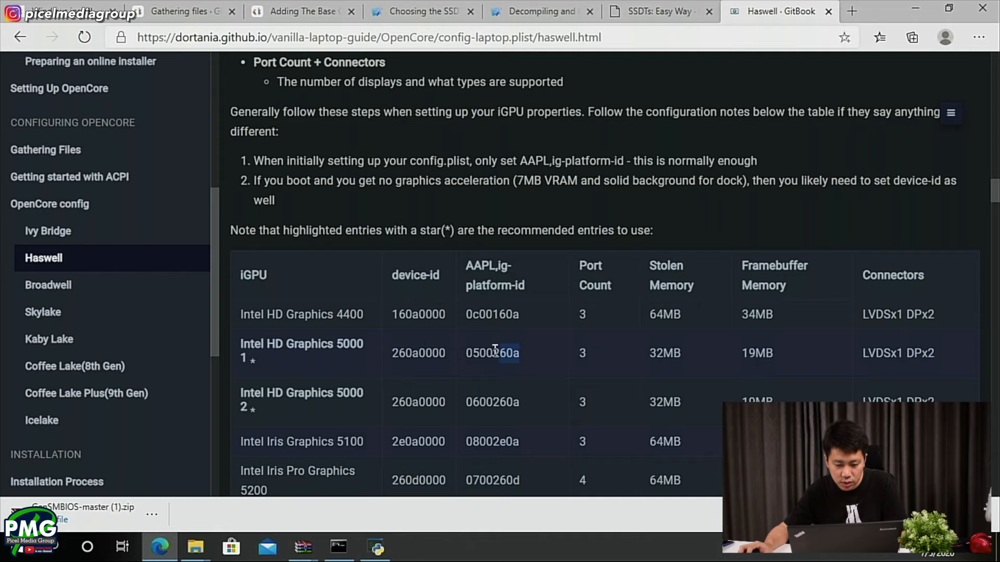
pyautogui.hotkey('alt', 'Tab')
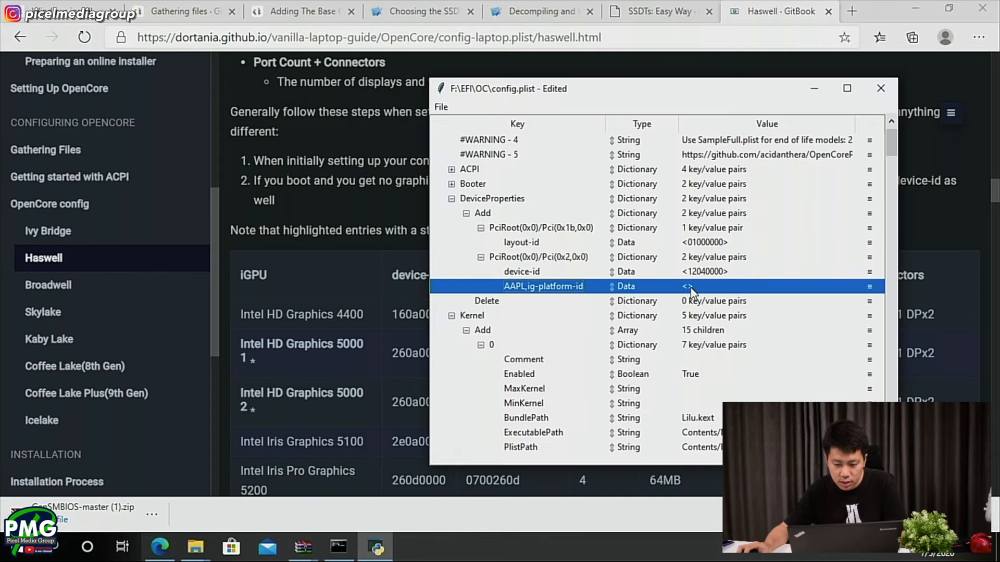
pyautogui.doubleClick(688, 286)
pyautogui.hotkey('ctrl', 'v')
pyautogui.click(645, 305)
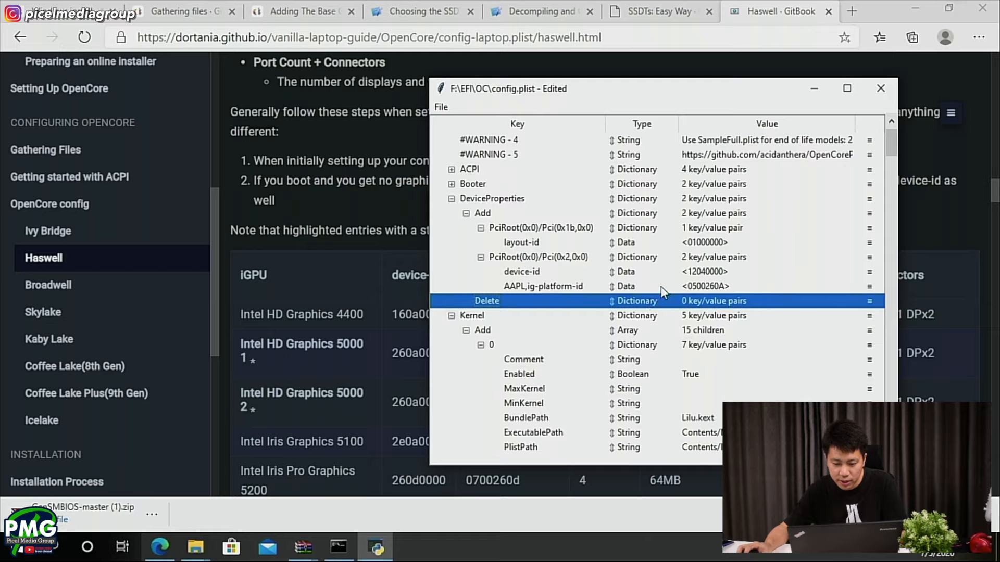
pyautogui.press('Up')
# - Review the guide's cursor byte recommendations, copy the framebuffer-patch-enable key name, and create a new sibling of AAPL,ig-platform-id in config.plist
pyautogui.click(374, 198)
pyautogui.scroll(-10, 375, 195)
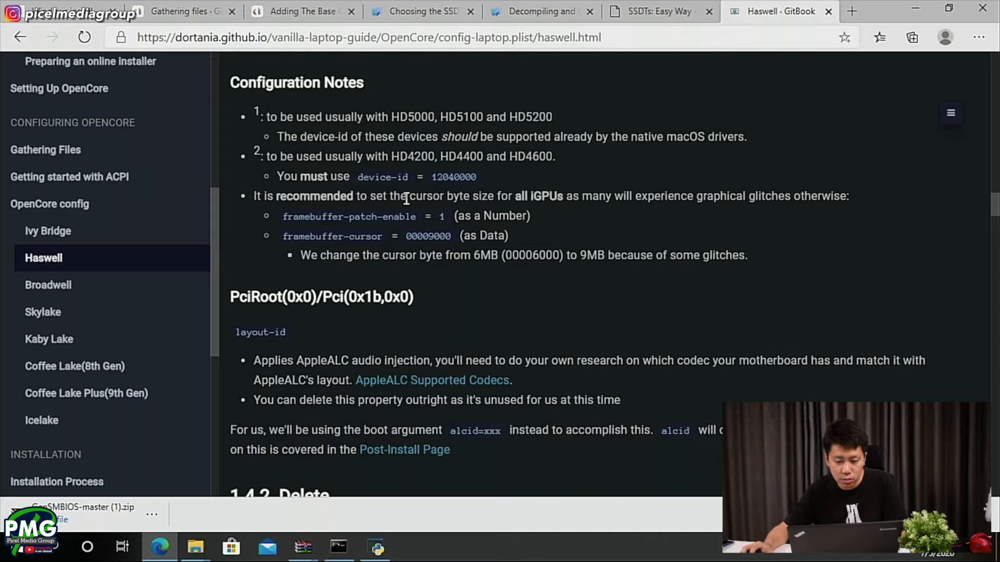
pyautogui.moveTo(282, 217); pyautogui.dragTo(531, 217)
pyautogui.keyDown('shift'); pyautogui.click(516, 241); pyautogui.keyUp('shift')
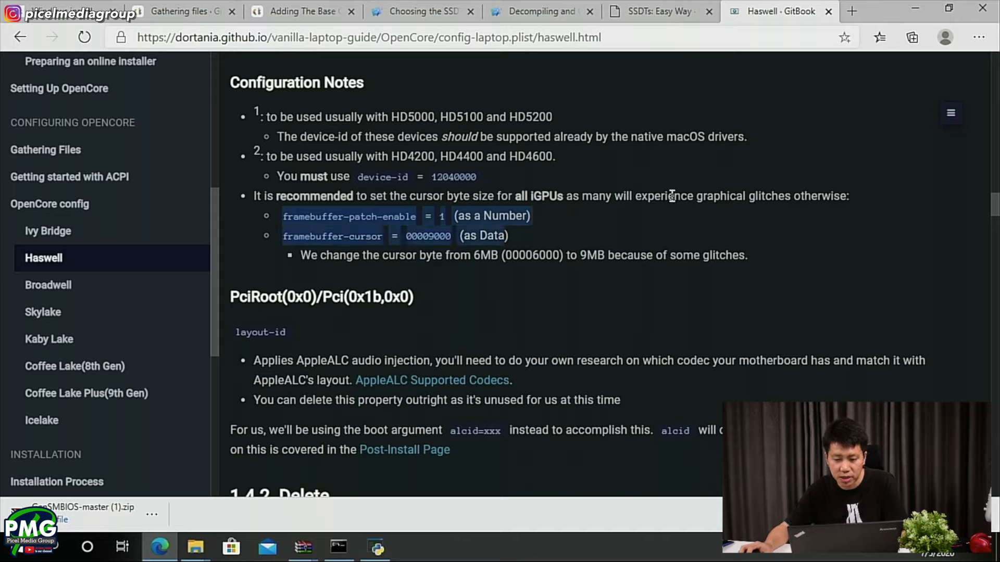
pyautogui.click(739, 196)
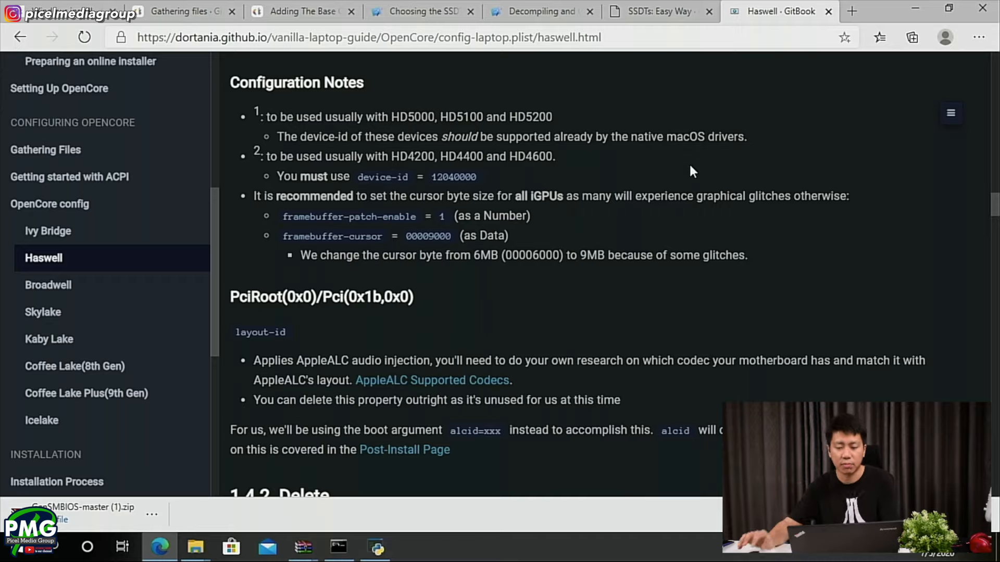
pyautogui.moveTo(281, 216); pyautogui.dragTo(409, 216)
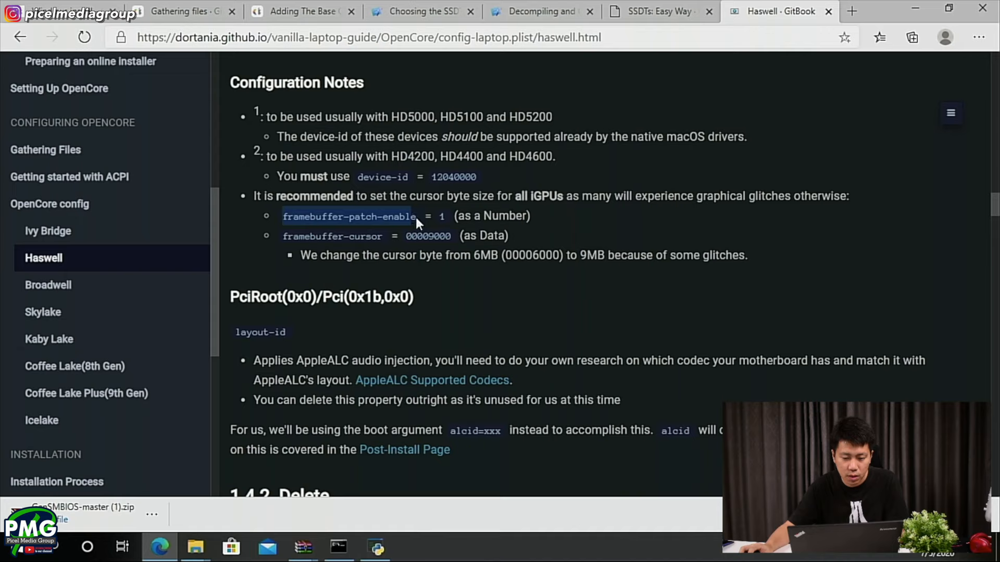
pyautogui.hotkey('alt', 'Tab')
pyautogui.rightClick(541, 286)
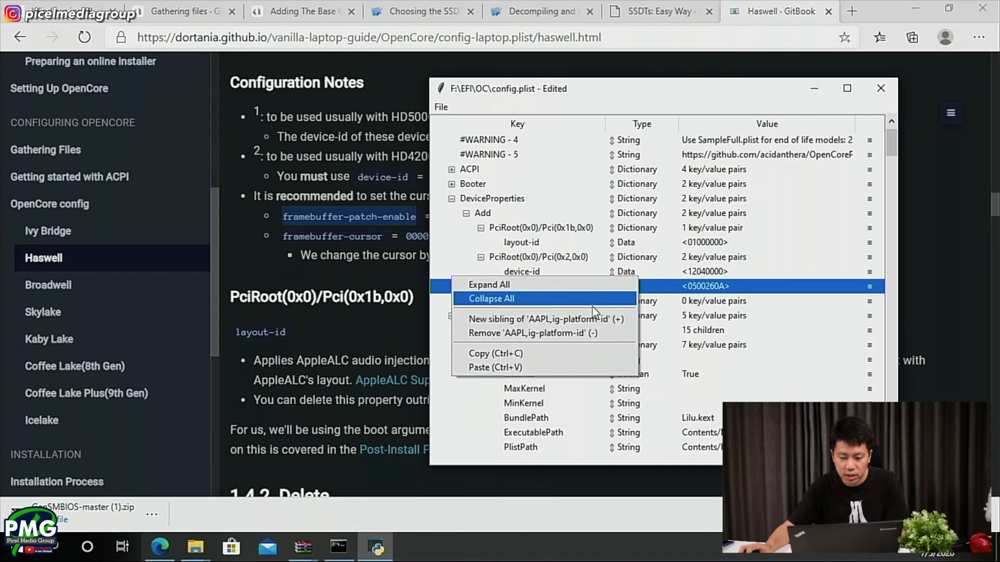
pyautogui.click(522, 258)
pyautogui.click(527, 287)
pyautogui.rightClick(528, 290)
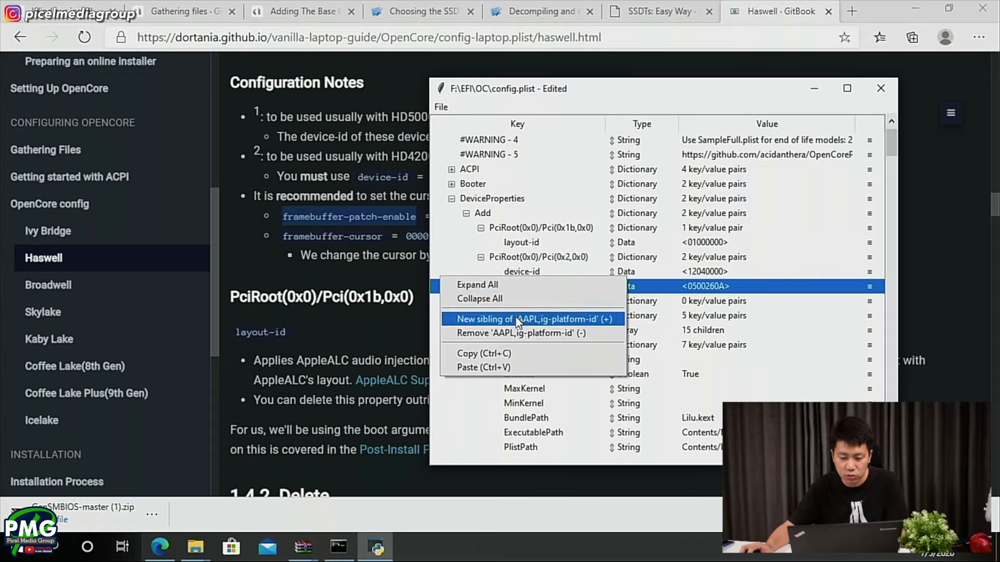
pyautogui.click(531, 318)
# - Rename the new entry under PciRoot(0x0)/Pci(0x2,0x0) as framebuffer-patch-enable
pyautogui.rightClick(527, 259)
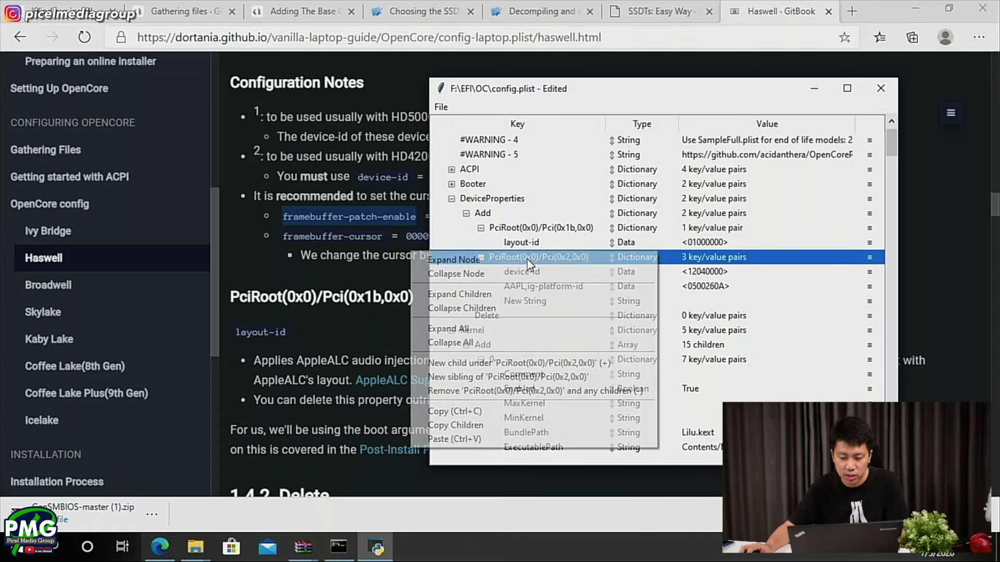
pyautogui.click(728, 297)
pyautogui.doubleClick(523, 301)
pyautogui.write('framebuffer-patch-enable')
pyautogui.click(577, 318)
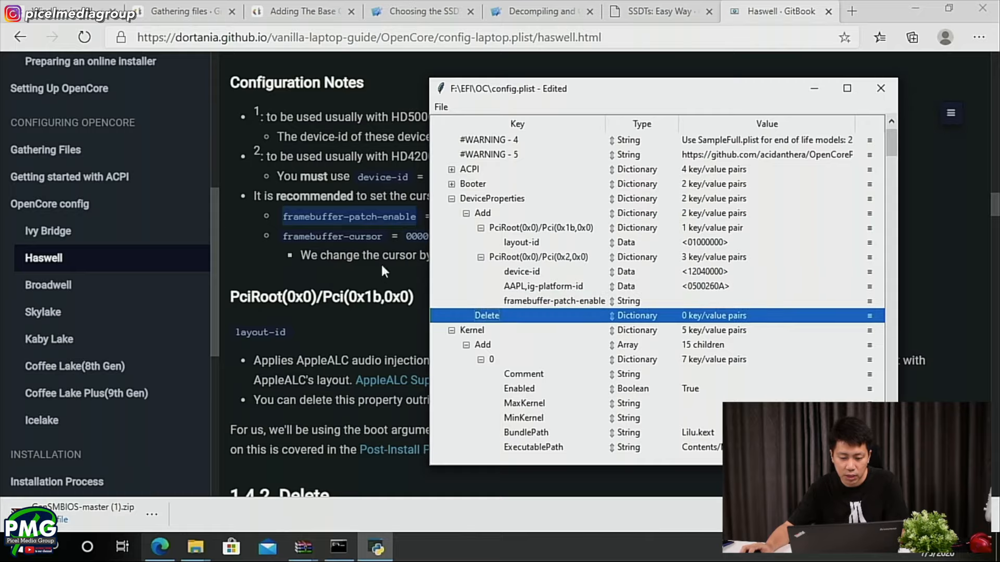
# - Copy the framebuffer-cursor key name from the guide and add it as a new sibling of framebuffer-patch-enable
pyautogui.moveTo(384, 237); pyautogui.dragTo(281, 237)
pyautogui.hotkey('ctrl', 'c')
pyautogui.hotkey('alt', 'Tab')
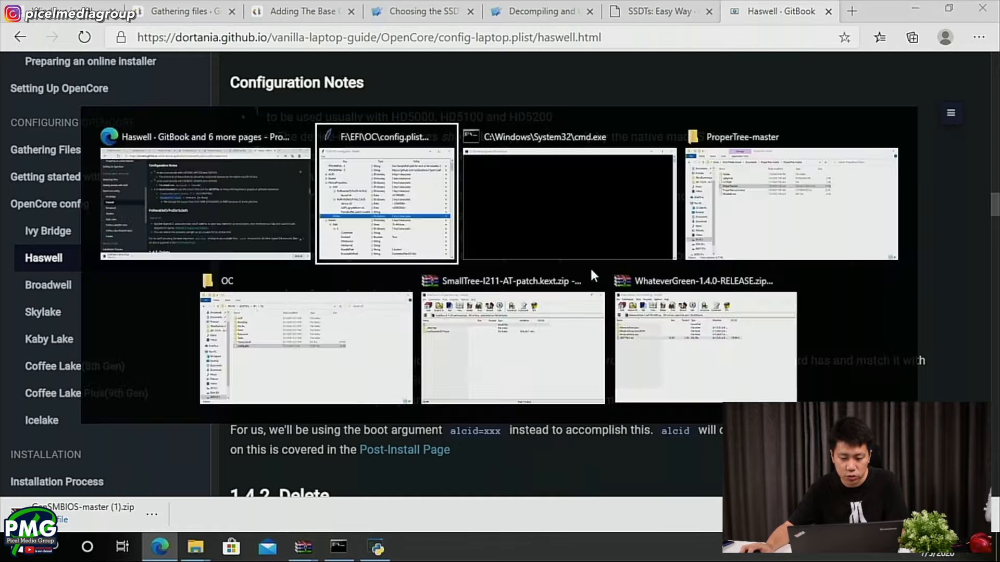
pyautogui.rightClick(560, 306)
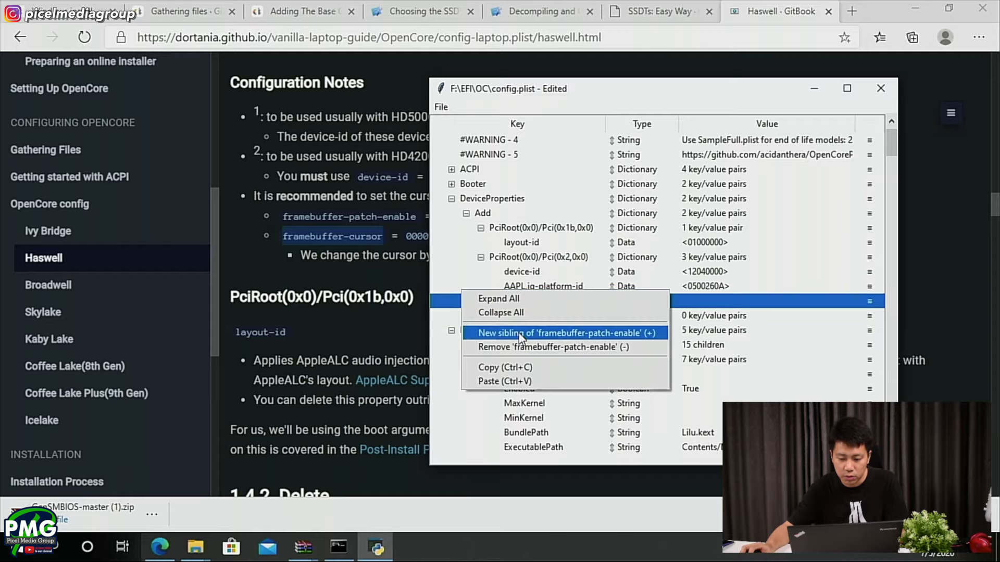
pyautogui.click(553, 330)
pyautogui.doubleClick(550, 315)
pyautogui.hotkey('ctrl', 'v')
pyautogui.press('Return')
# - Check the guide's Configuration Notes, change framebuffer-patch-enable's type to Number, and set its value to 1
pyautogui.hotkey('alt', 'Tab')
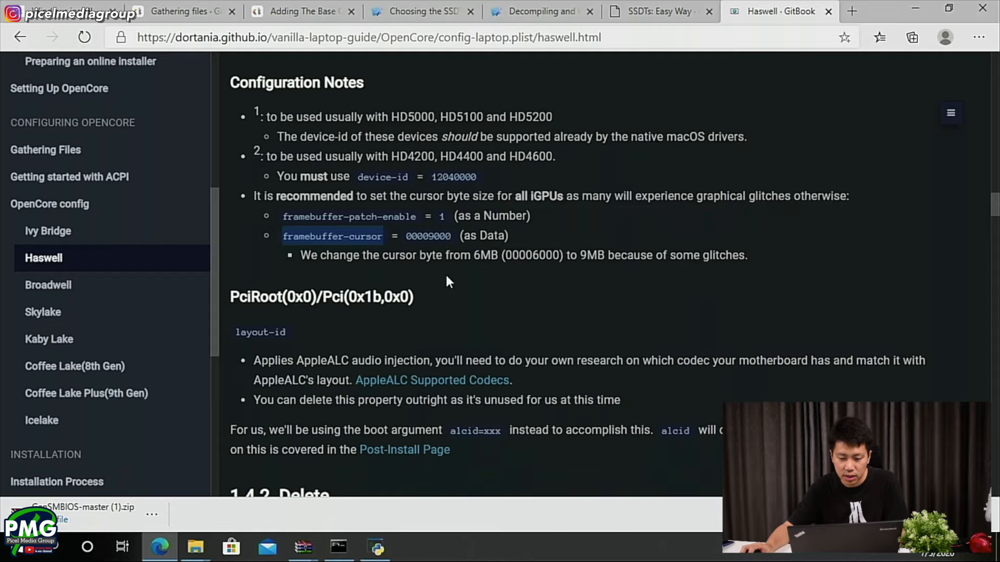
pyautogui.hotkey('alt', 'Tab')
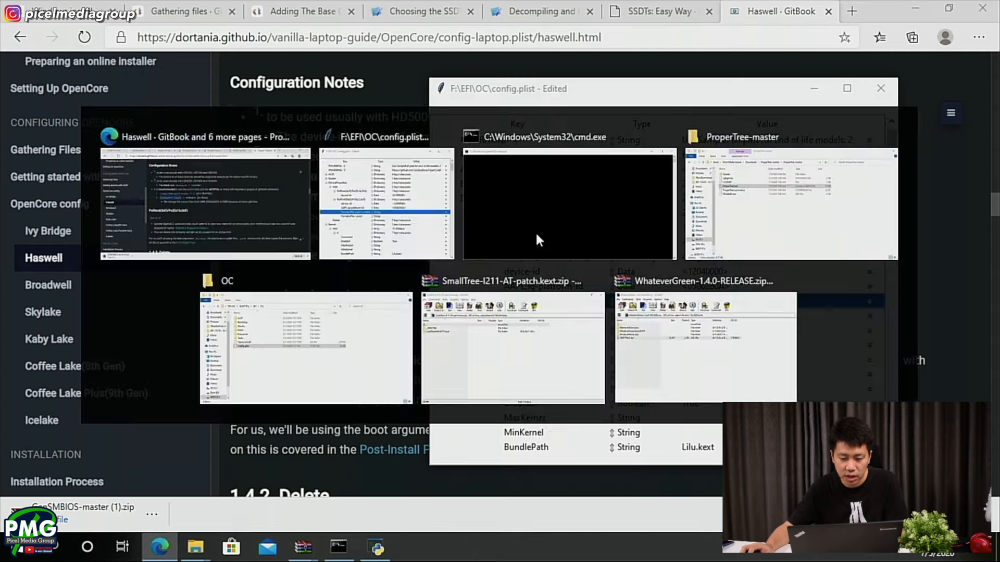
pyautogui.click(631, 301)
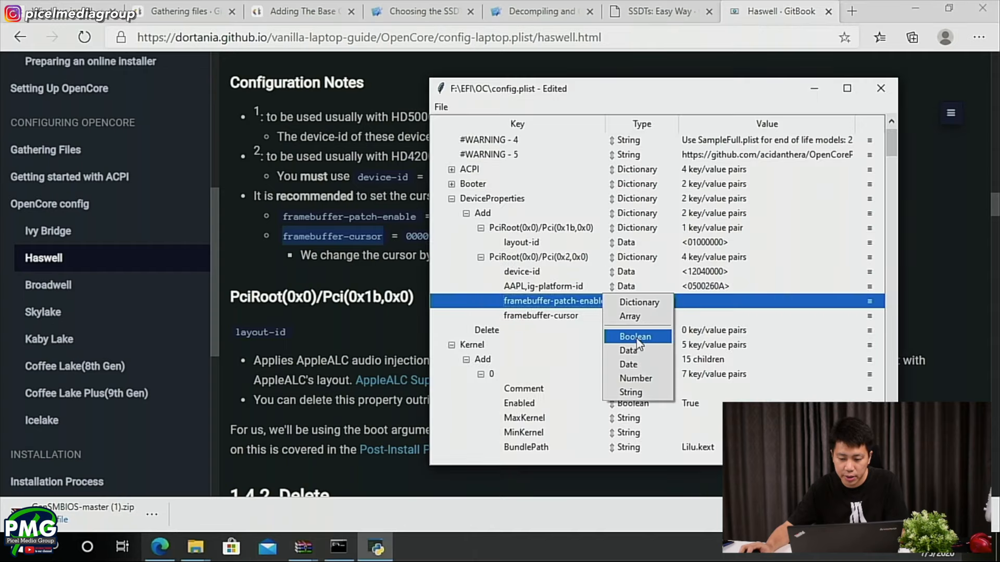
pyautogui.click(635, 378)
pyautogui.doubleClick(684, 302)
pyautogui.write('1')
pyautogui.press('Return')
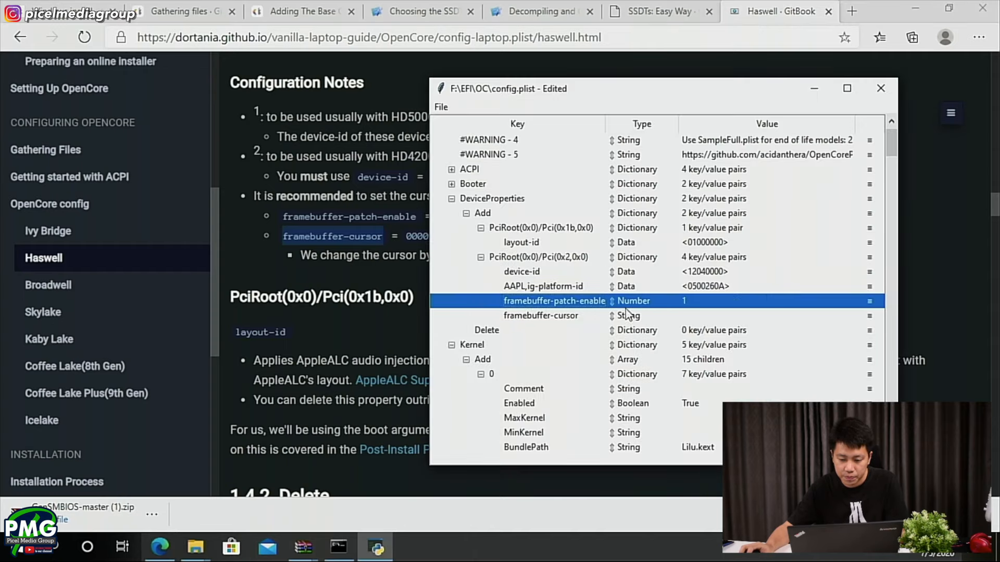
# - Check the required type for framebuffer-cursor in the guide and change the entry's type to Data
pyautogui.hotkey('alt', 'Tab')
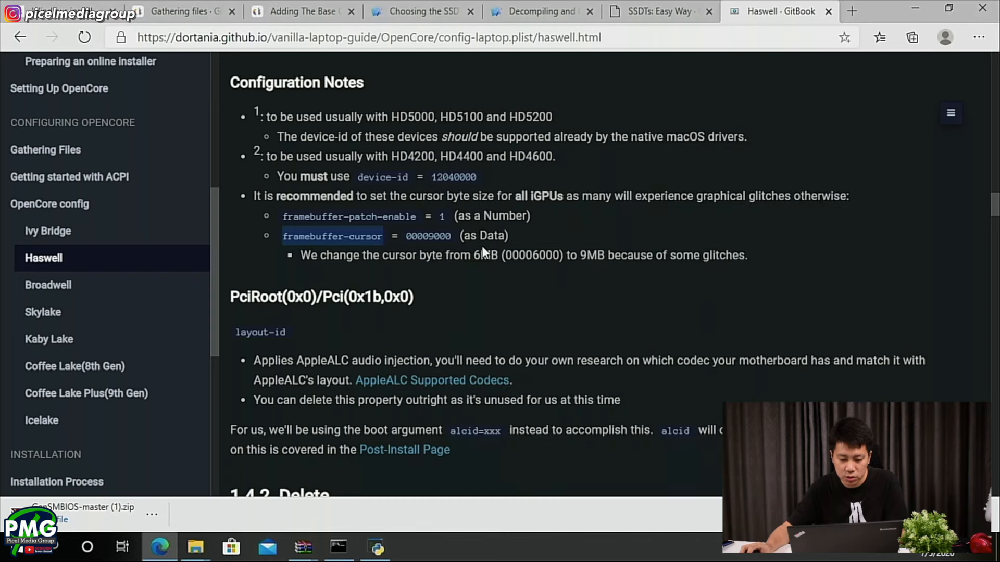
pyautogui.hotkey('alt', 'Tab')
pyautogui.click(646, 316)
pyautogui.click(636, 316)
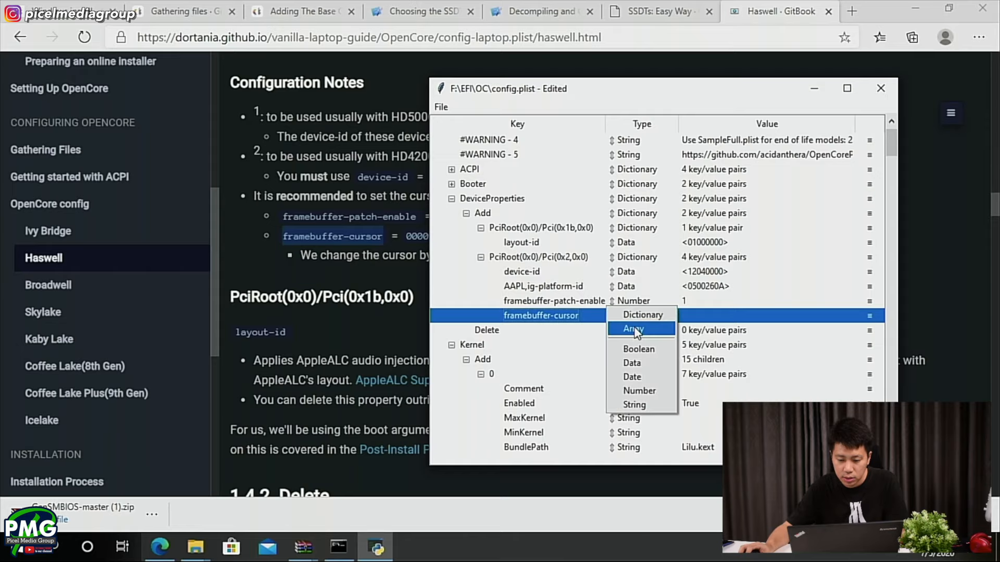
pyautogui.click(632, 363)
# - Copy the framebuffer-cursor value from the guide's Configuration Notes and set the entry to 00009000
pyautogui.hotkey('alt', 'Tab')
pyautogui.moveTo(406, 236); pyautogui.dragTo(453, 244)
pyautogui.hotkey('ctrl', 'c')
pyautogui.hotkey('alt', 'Tab')
pyautogui.doubleClick(692, 315)
pyautogui.hotkey('ctrl', 'v')
pyautogui.click(385, 253)
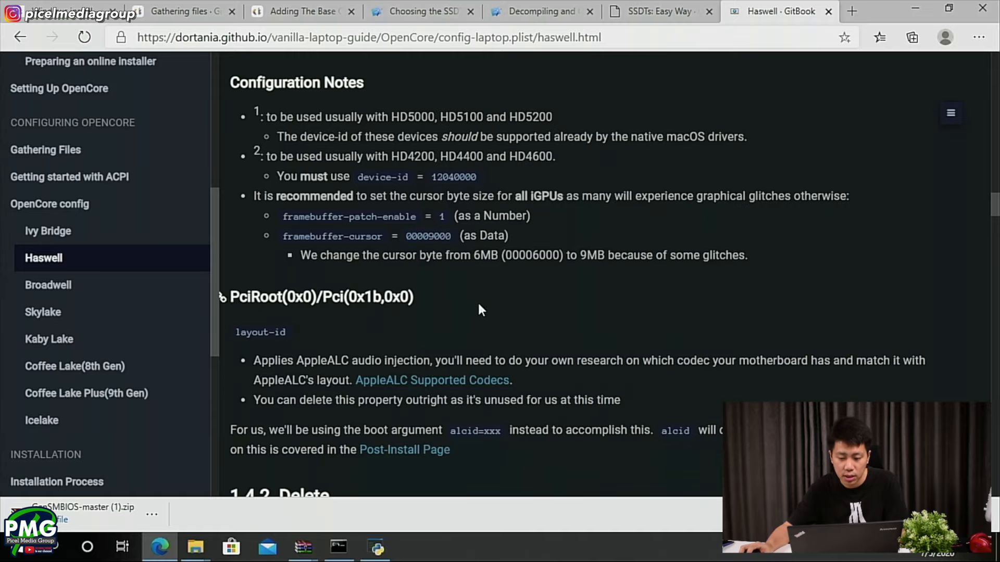
pyautogui.hotkey('alt', 'Tab')
pyautogui.click(621, 331)
# - Read the guide's layout-id notes for PciRoot(0x0)/Pci(0x1b,0x0) and the Delete section below them
pyautogui.click(295, 320)
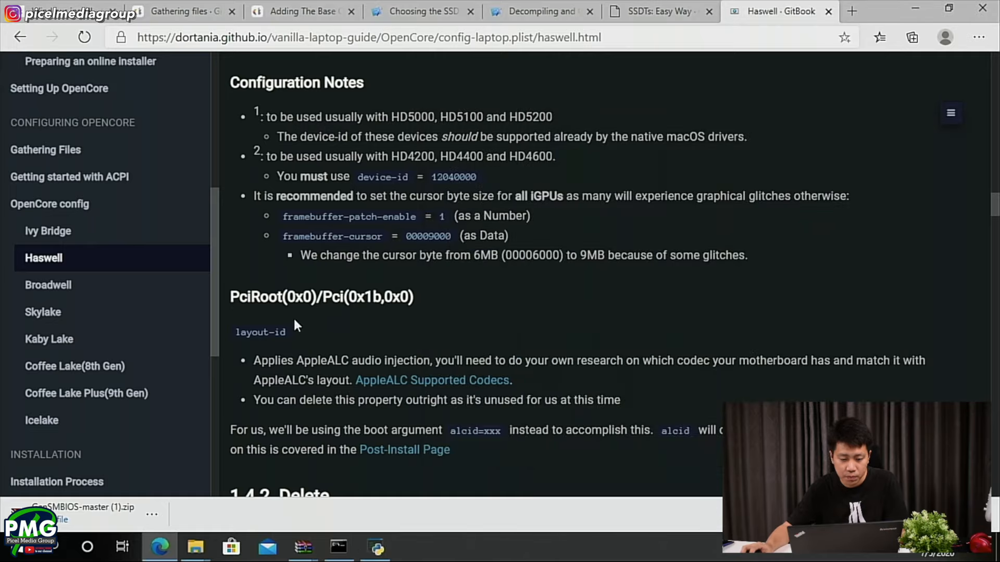
pyautogui.scroll(-3, 310, 167)
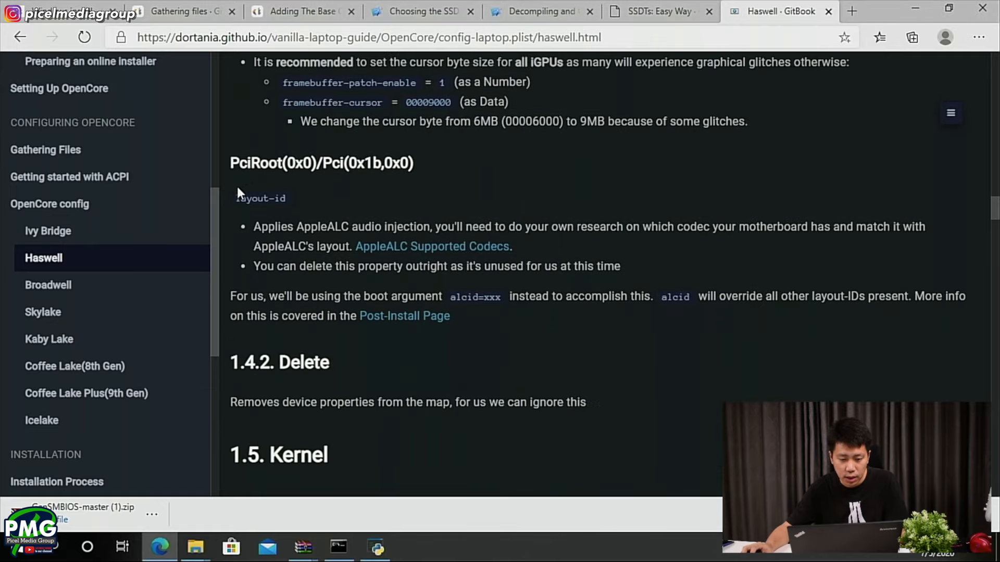
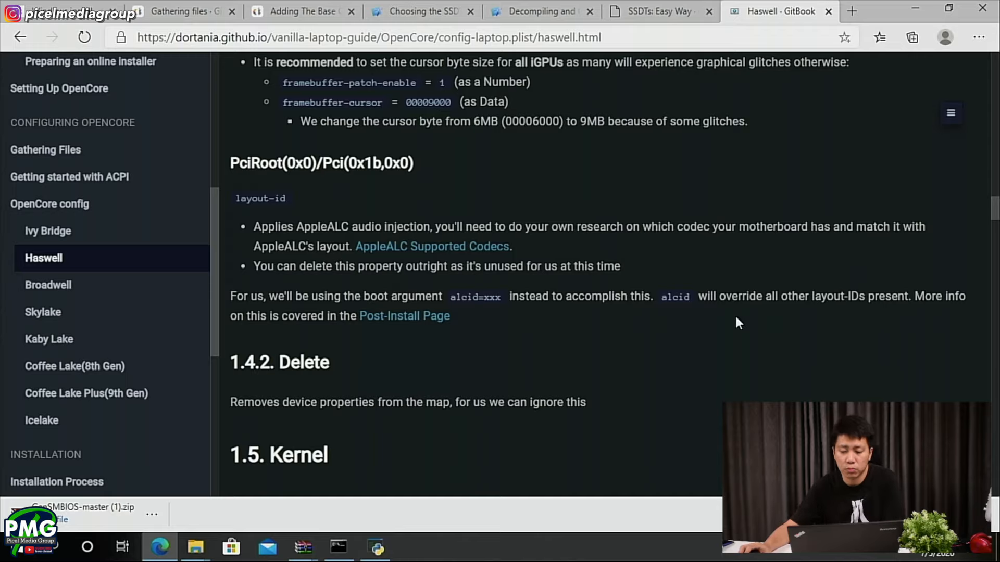
# - Check the guide's Delete section and the start of its Kernel section, and collapse DeviceProperties in ProperTree's config.plist
pyautogui.scroll(-3, 523, 282)
pyautogui.scroll(-6, 522, 279)
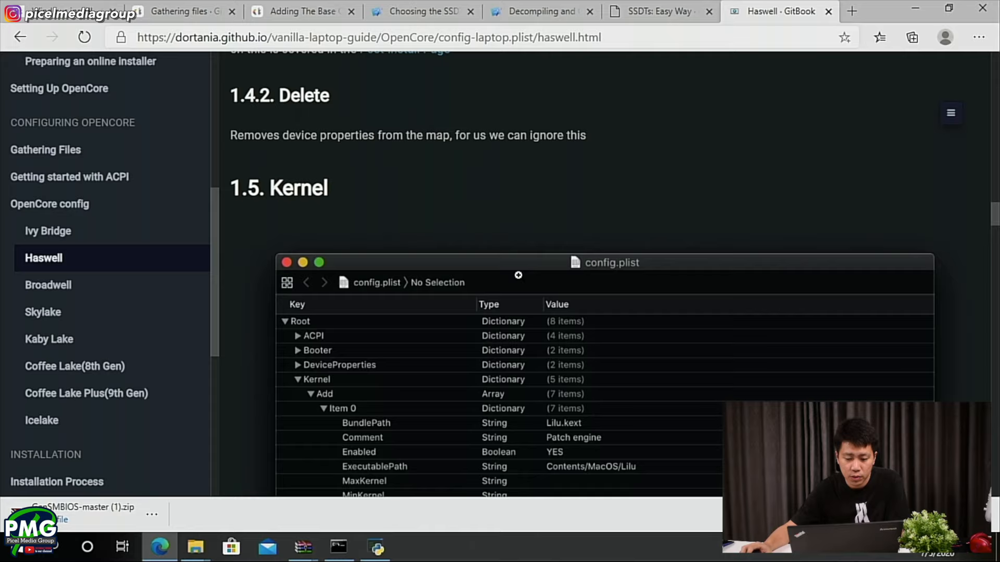
pyautogui.scroll(6, 513, 277)
pyautogui.hotkey('alt', 'Tab')
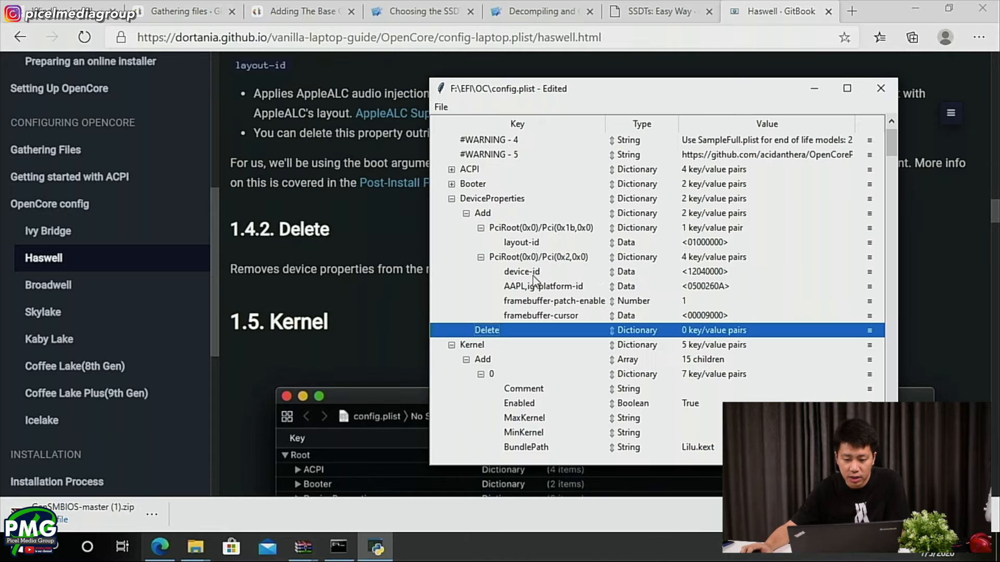
pyautogui.click(452, 199)
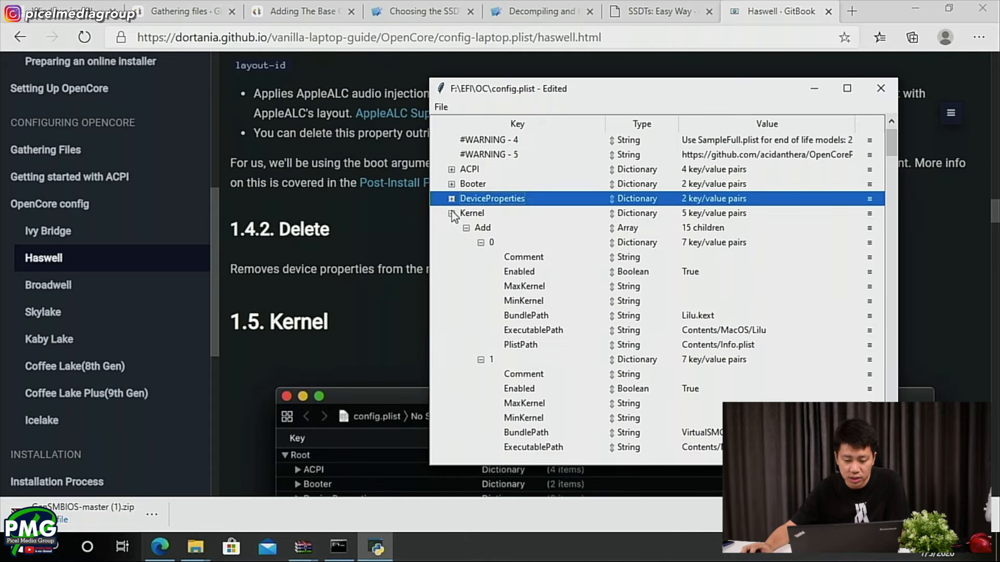
# - Examine the guide's Kernel screenshot and its 1.5.1 Add notes on kext order in the browser
pyautogui.click(402, 229)
pyautogui.scroll(-15, 402, 230)
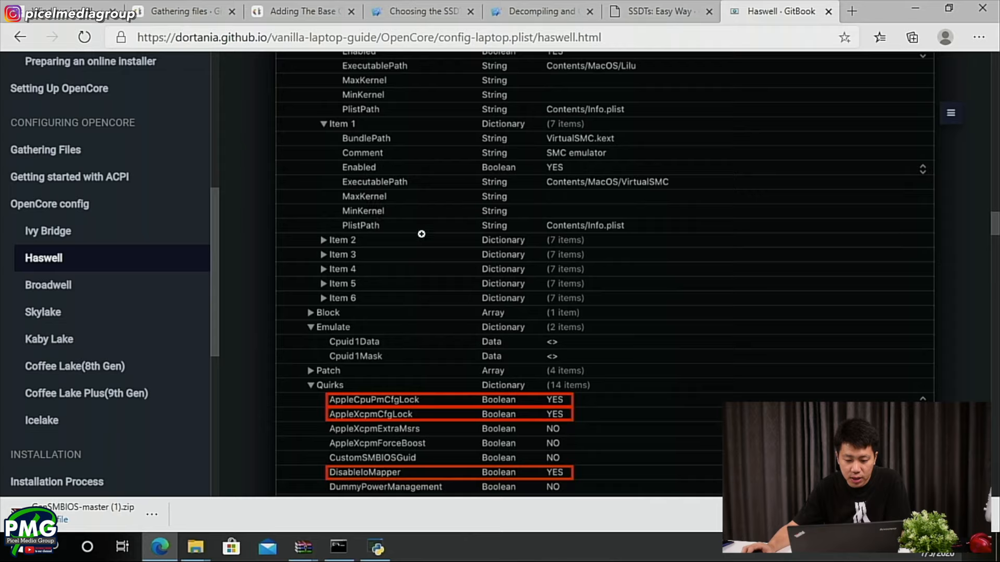
pyautogui.scroll(9, 393, 382)
pyautogui.scroll(-10, 393, 381)
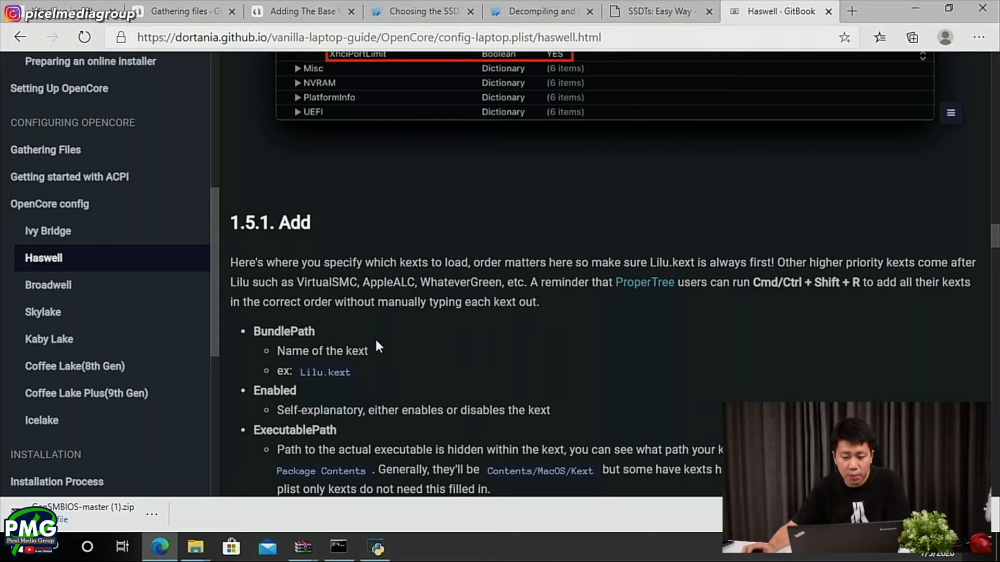
pyautogui.scroll(10, 377, 342)
pyautogui.scroll(-4, 375, 336)
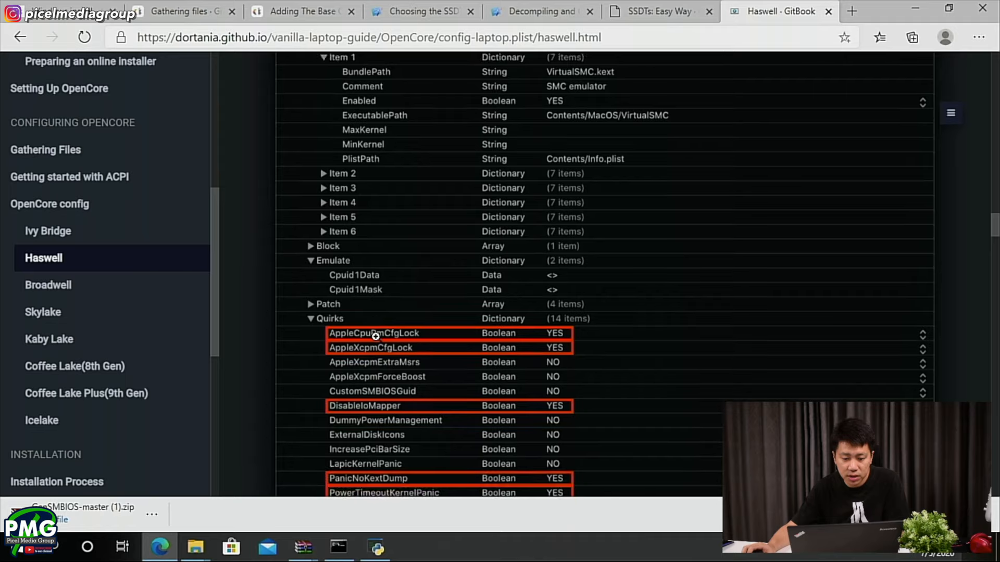
# - Review the kext entries under Kernel > Add in config.plist, checking each BundlePath, ExecutablePath and loading order
pyautogui.hotkey('alt', 'Tab')
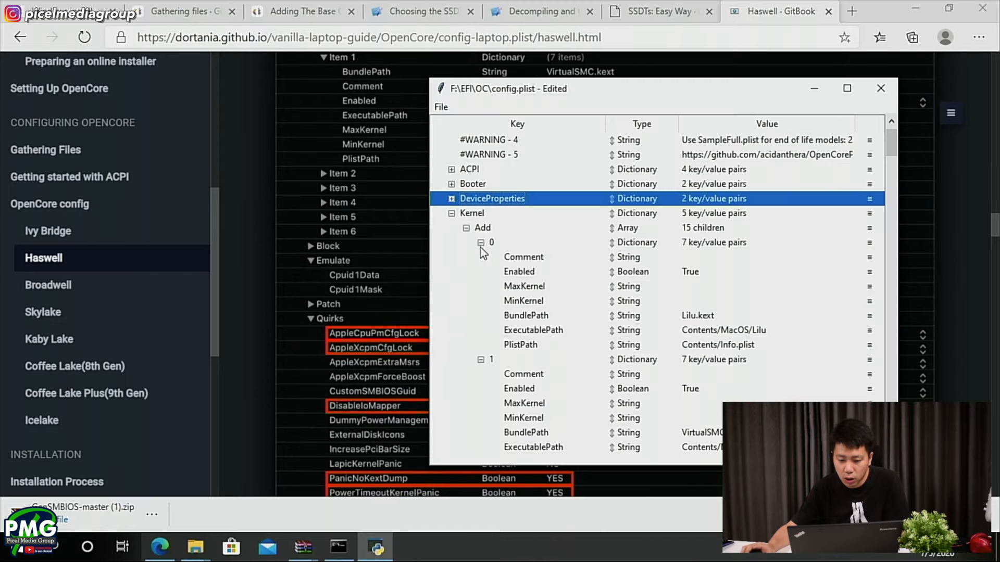
pyautogui.click(705, 315)
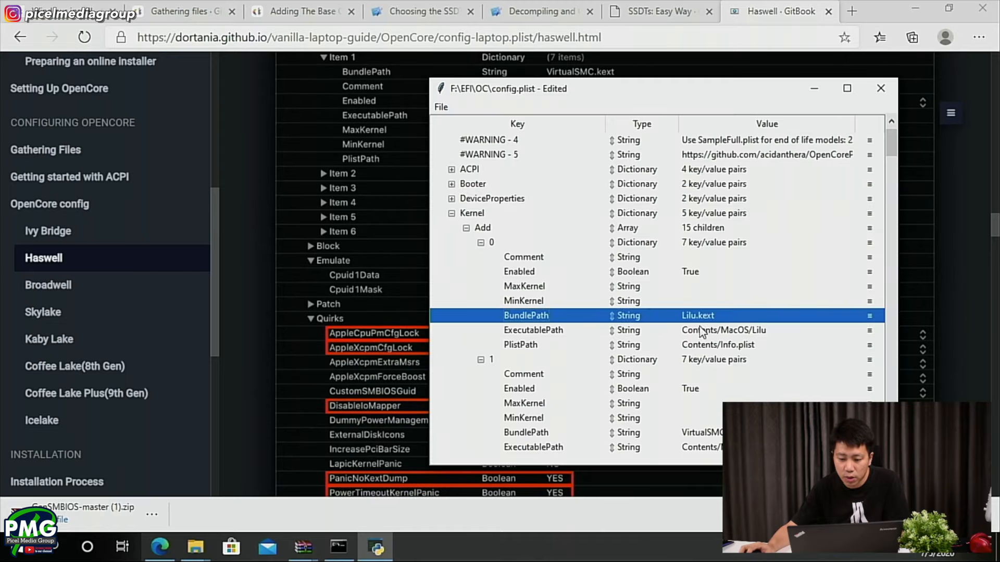
pyautogui.click(696, 330)
pyautogui.click(706, 317)
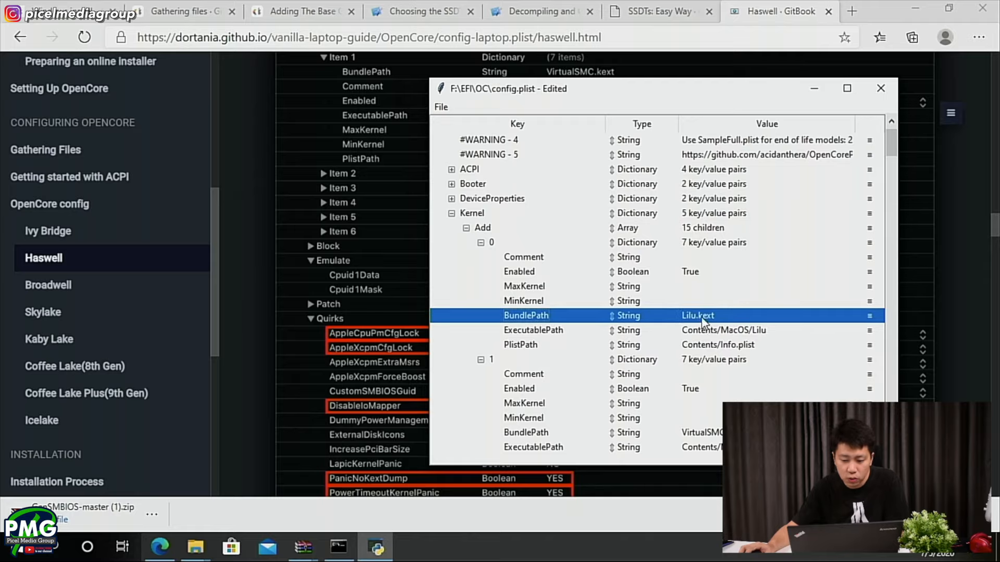
pyautogui.scroll(-2, 704, 320)
pyautogui.click(712, 346)
pyautogui.scroll(-5, 711, 364)
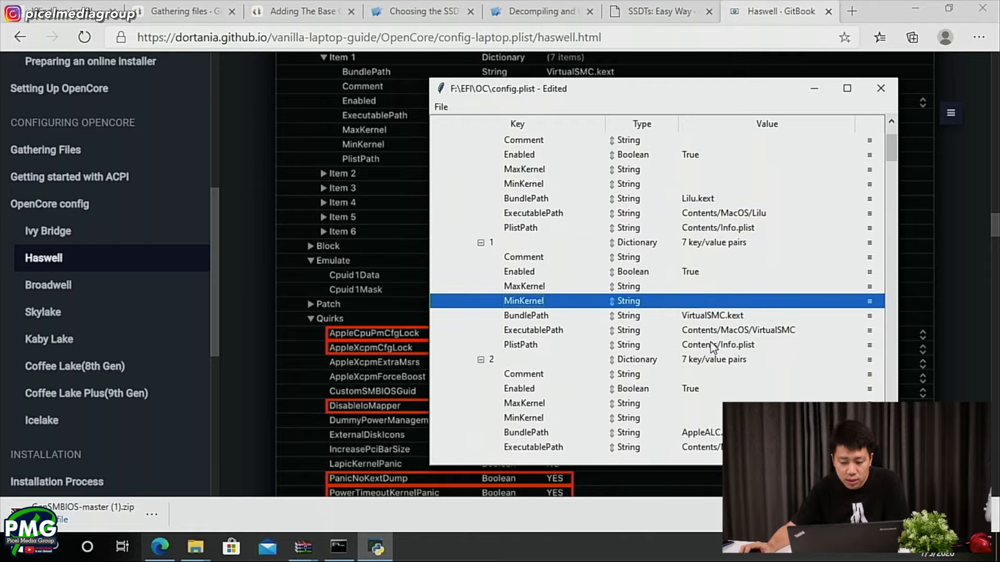
pyautogui.scroll(-2, 717, 388)
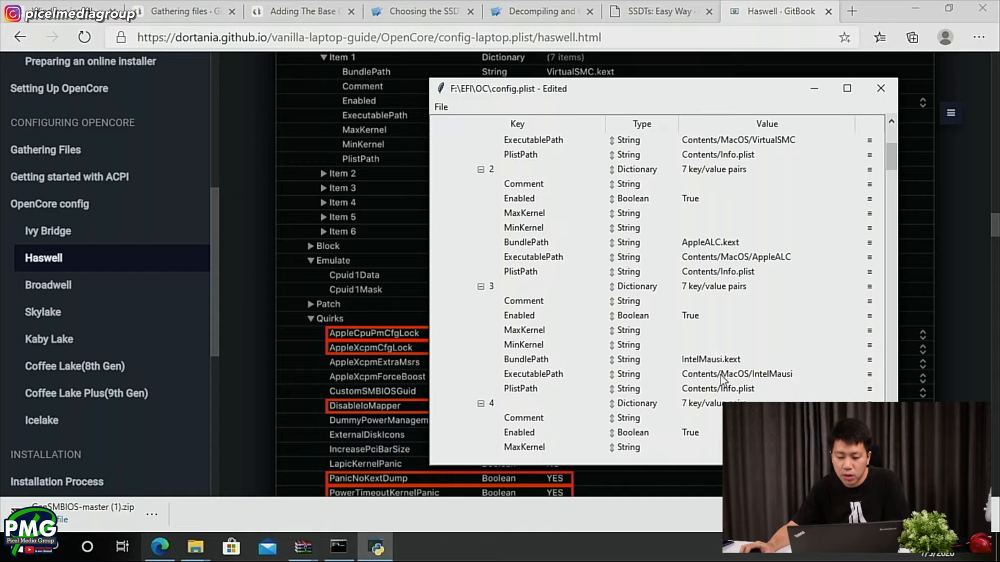
pyautogui.scroll(3, 708, 344)
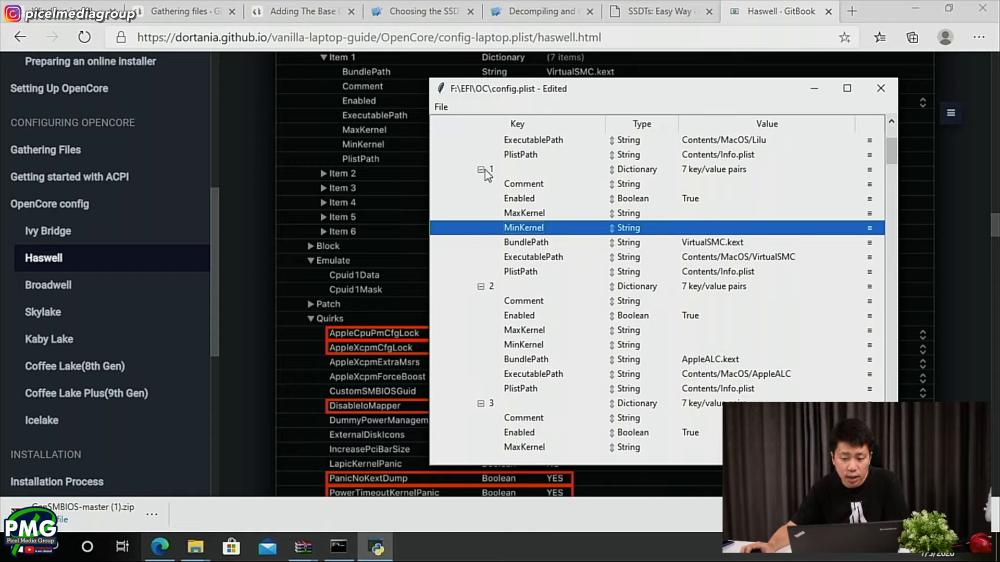
pyautogui.click(441, 106)
pyautogui.click(687, 257)
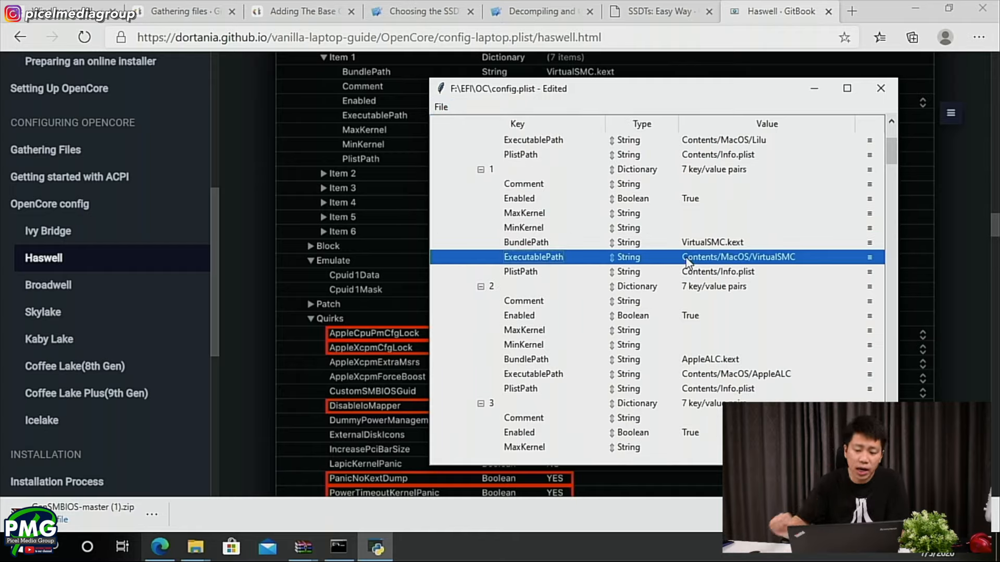
pyautogui.scroll(2, 544, 271)
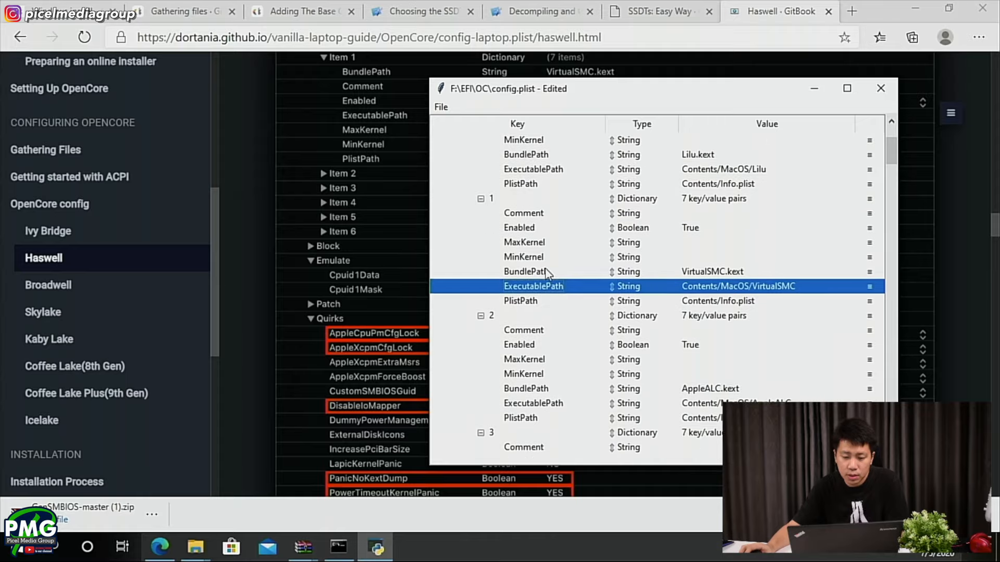
# - Read the guide's Kernel notes on Add, Emulate, Block, Patch and Quirks, and examine the highlighted quirks in its screenshot
pyautogui.click(405, 322)
pyautogui.scroll(-12, 404, 318)
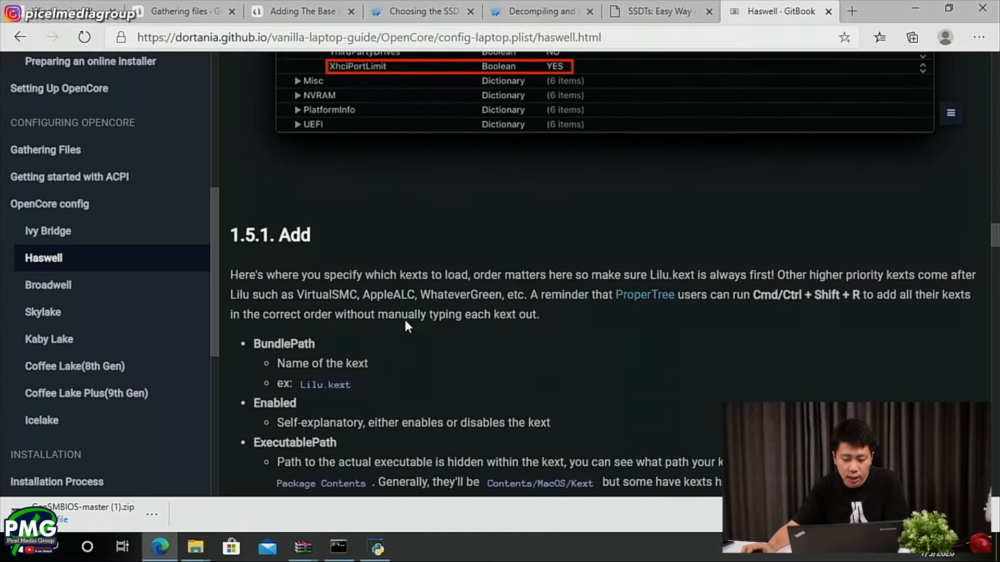
pyautogui.scroll(-3, 450, 267)
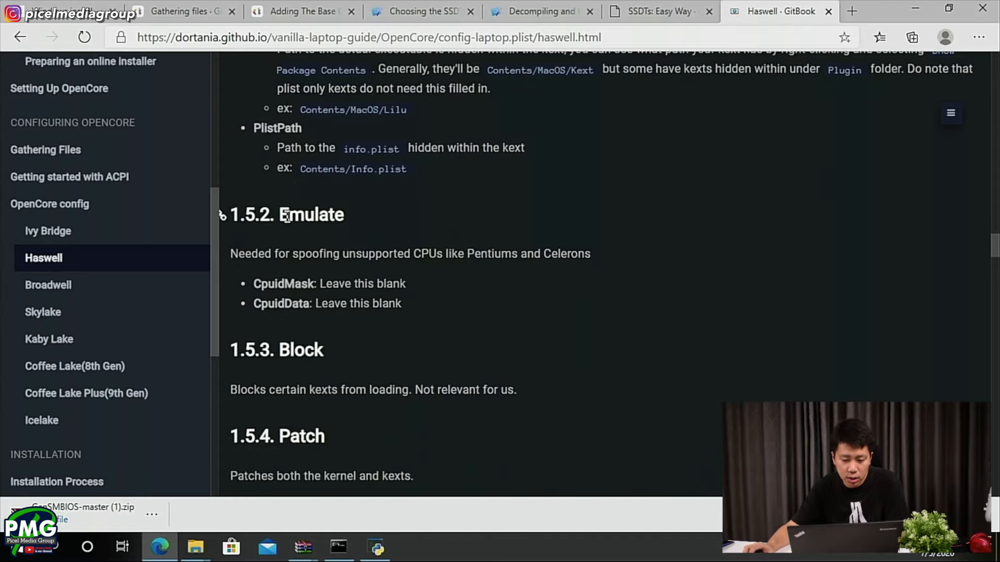
pyautogui.scroll(-2, 315, 321)
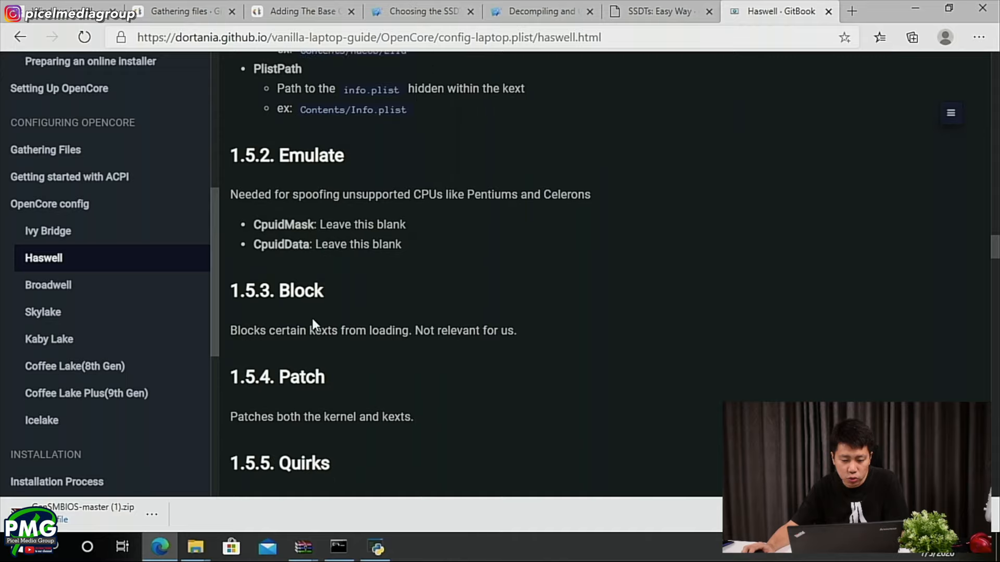
pyautogui.scroll(-3, 525, 327)
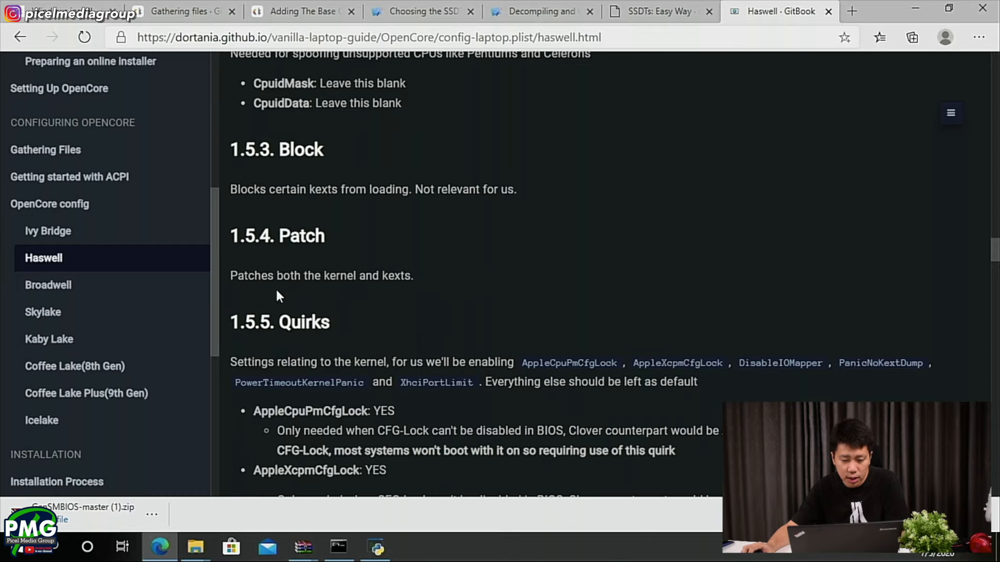
pyautogui.scroll(-3, 248, 293)
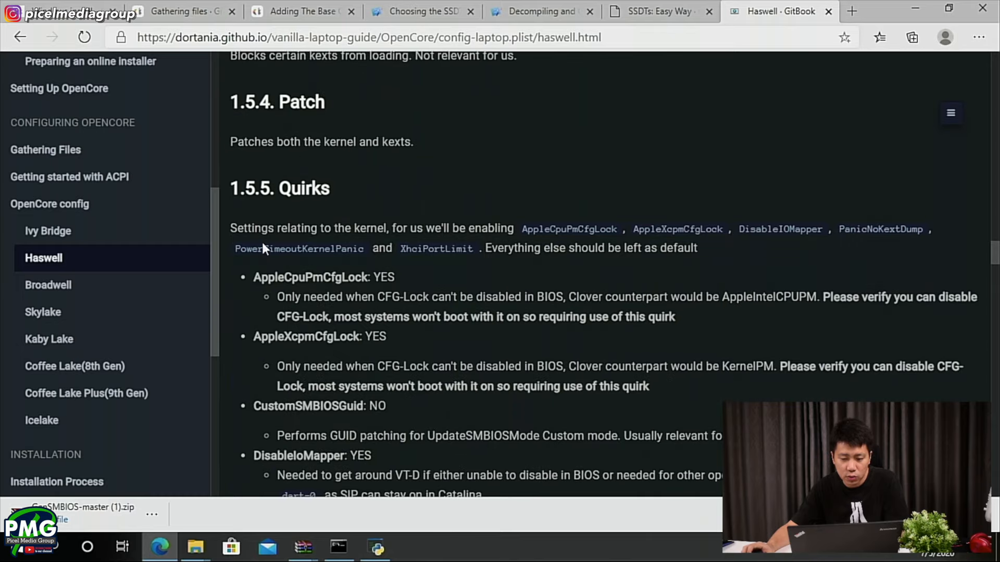
pyautogui.scroll(8, 298, 241)
pyautogui.scroll(-3, 298, 241)
pyautogui.scroll(10, 304, 246)
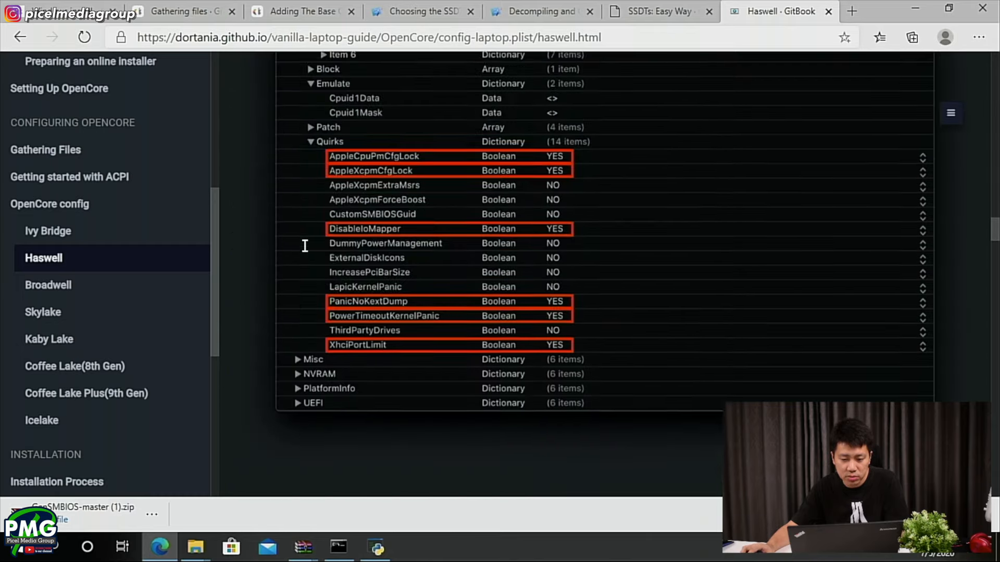
pyautogui.scroll(4, 305, 245)
pyautogui.scroll(-2, 360, 283)
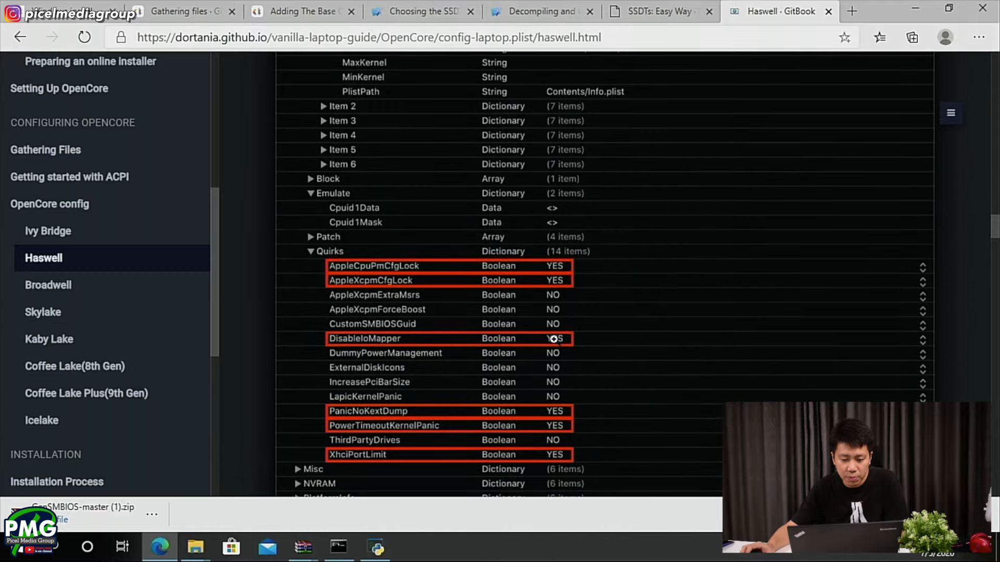
# - Dismiss the browser's downloads bar and collapse the Add, Block, Emulate and Patch groups under Kernel in config.plist
pyautogui.click(979, 514)
pyautogui.hotkey('alt', 'Tab')
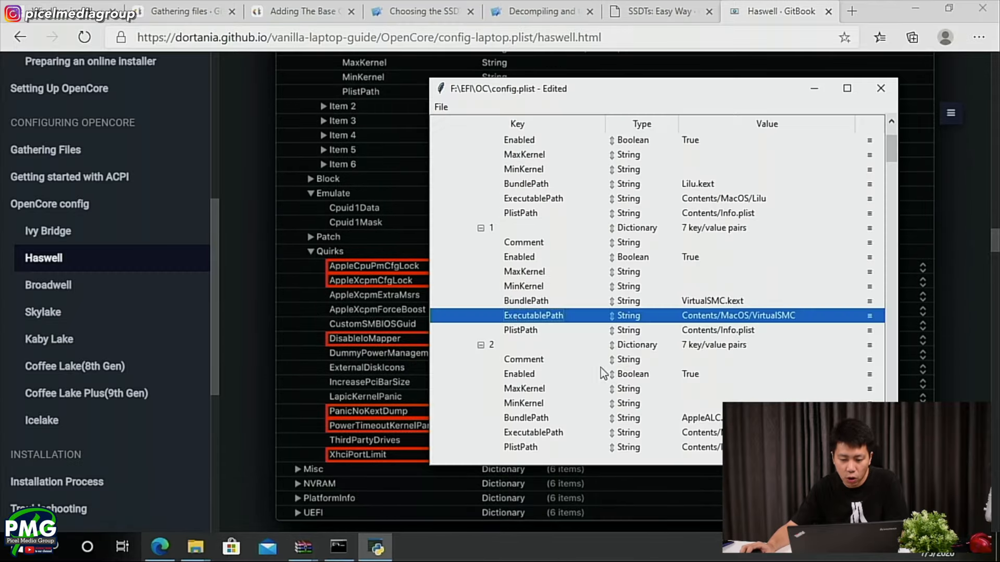
pyautogui.scroll(5, 530, 301)
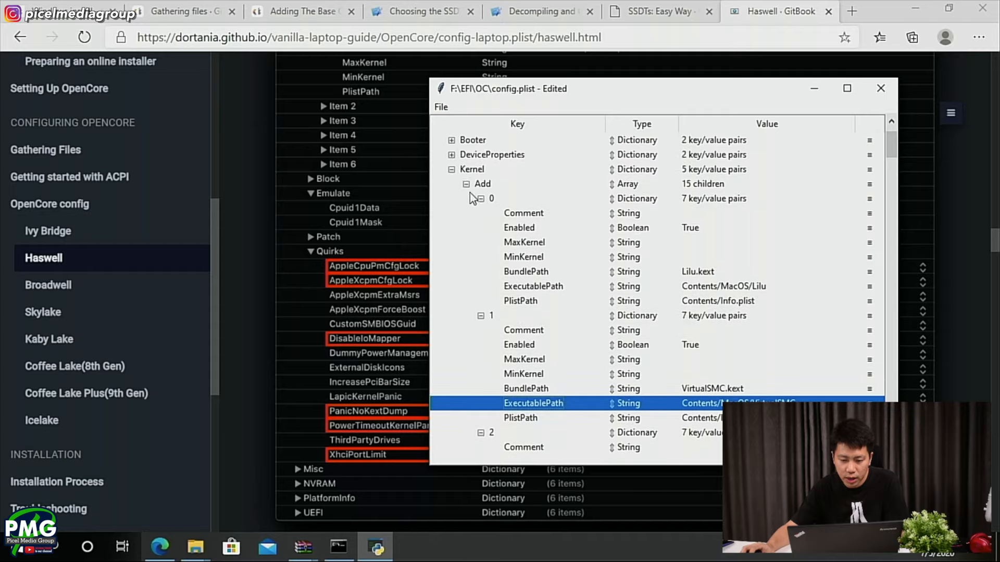
pyautogui.click(466, 184)
pyautogui.click(466, 198)
pyautogui.click(466, 213)
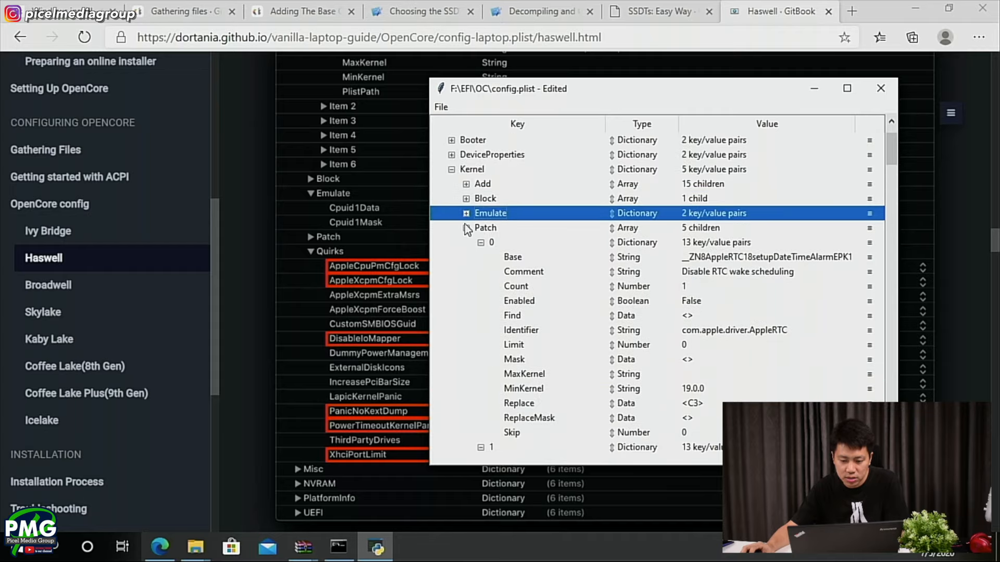
pyautogui.click(466, 227)
# - Place the config.plist window beside the guide's quirks list and set AppleCpuPmCfgLock and AppleXcpmCfgLock to True
pyautogui.moveTo(541, 89); pyautogui.dragTo(689, 98)
pyautogui.doubleClick(836, 266)
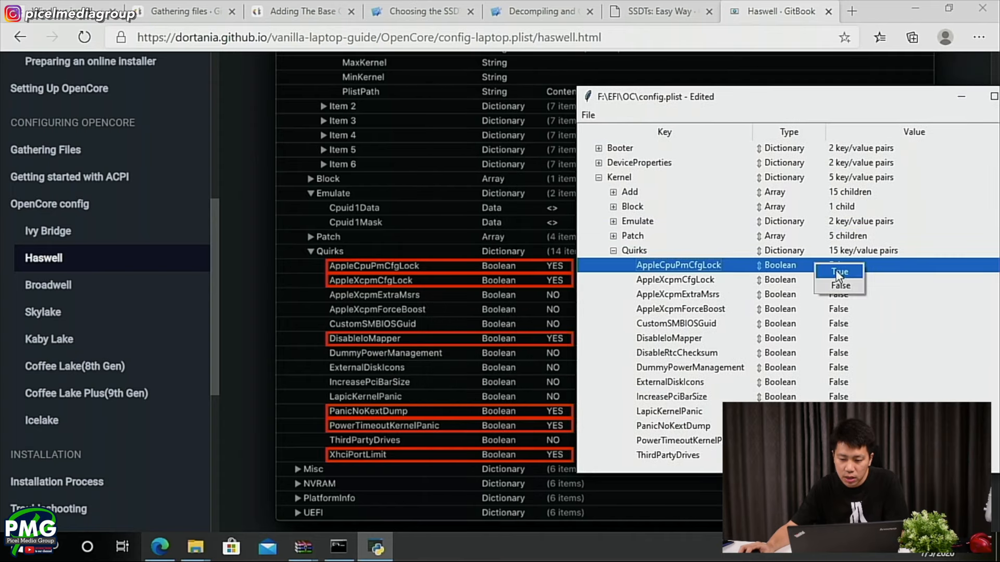
pyautogui.click(840, 273)
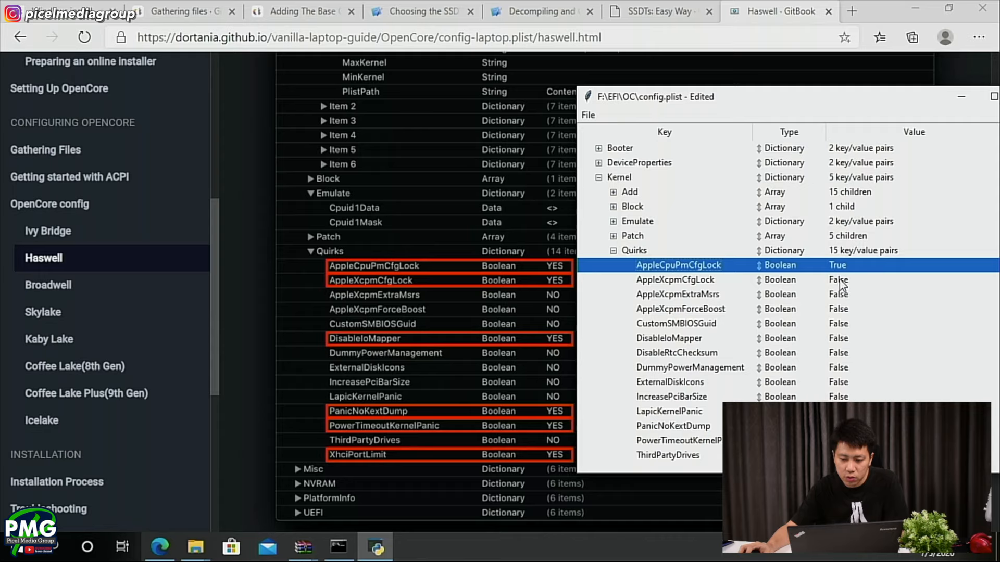
pyautogui.click(839, 280)
pyautogui.doubleClick(838, 280)
pyautogui.click(846, 284)
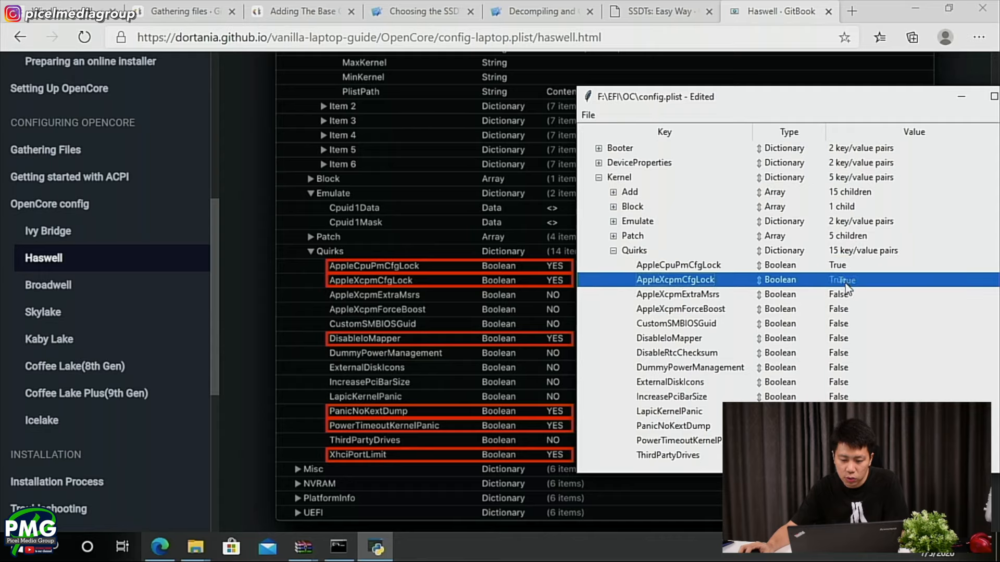
# - Set the Kernel quirks DisableIoMapper and PanicNoKextDump to True, and match PowerTimeoutKernelPanic and XhciPortLimit to the guide's YES values
pyautogui.click(840, 338)
pyautogui.doubleClick(841, 339)
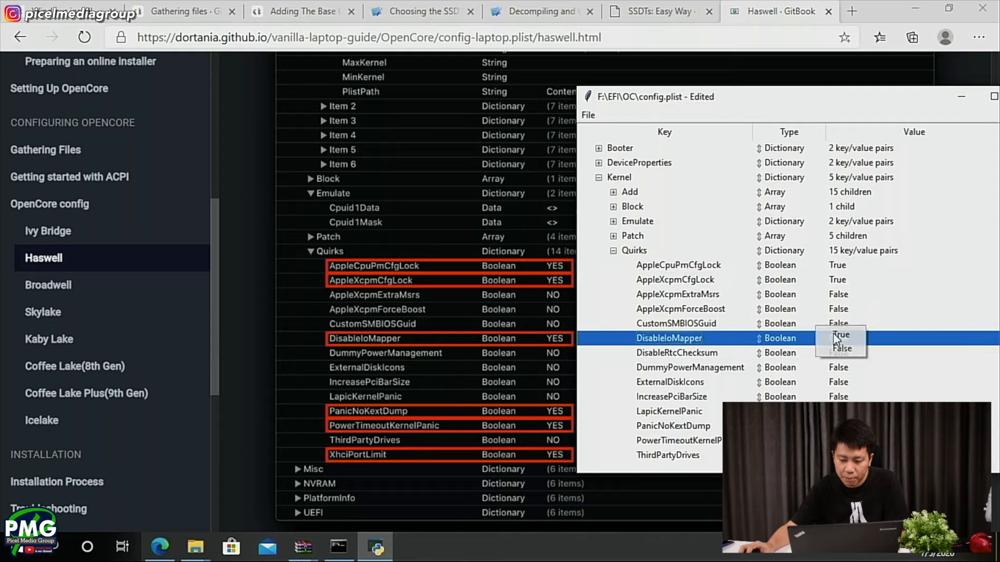
pyautogui.click(836, 398)
pyautogui.click(838, 411)
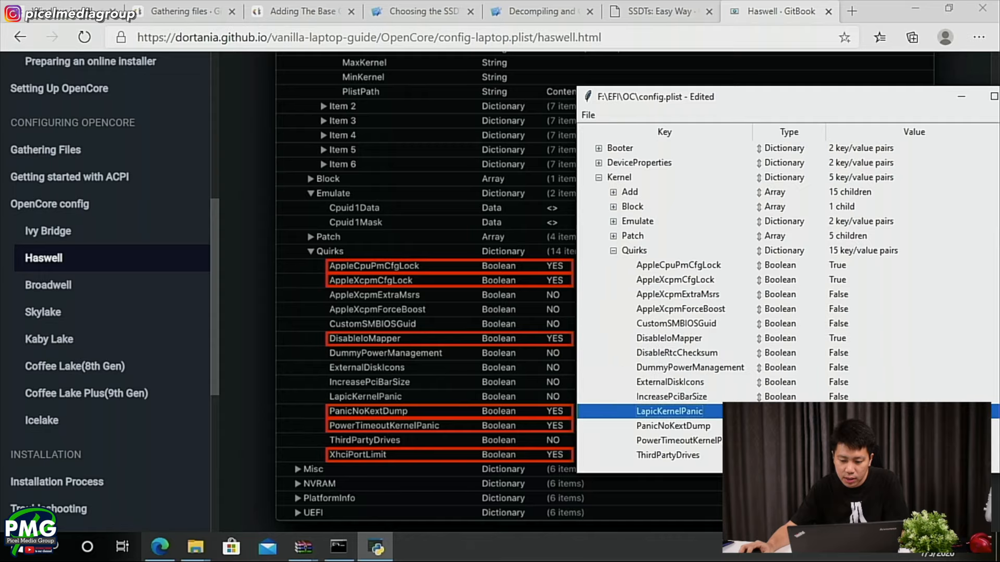
pyautogui.click(837, 426)
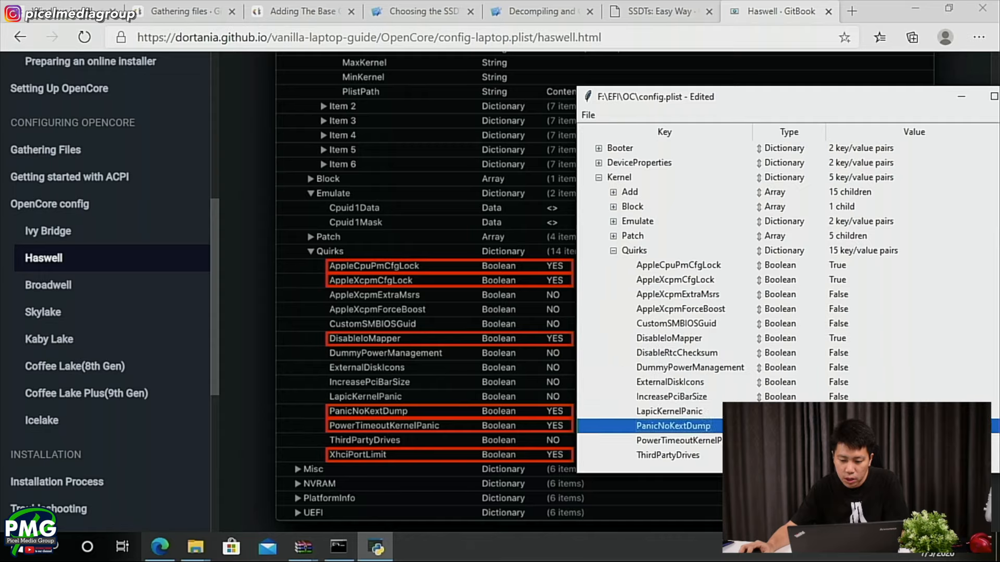
pyautogui.click(837, 441)
pyautogui.scroll(-1, 788, 302)
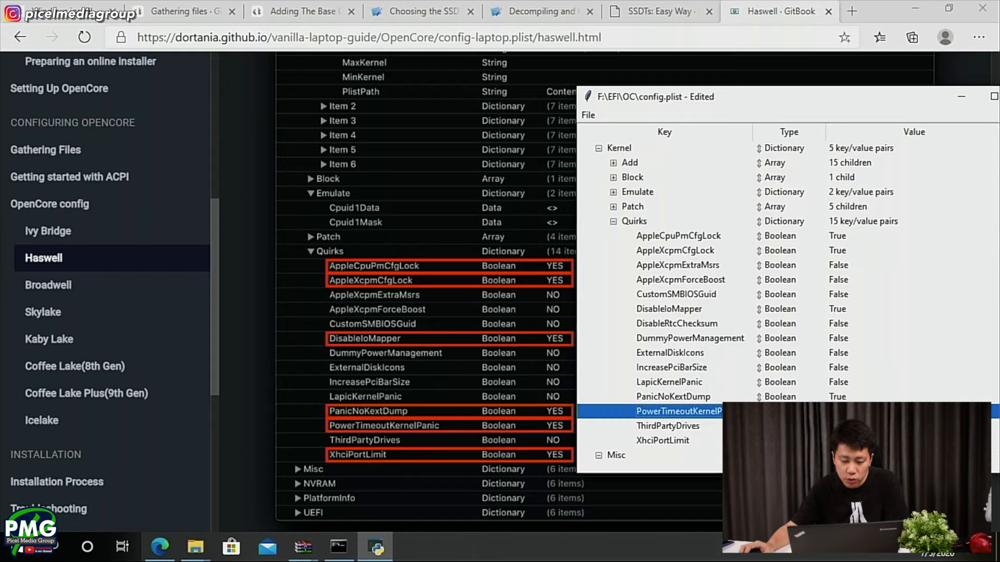
pyautogui.doubleClick(797, 440)
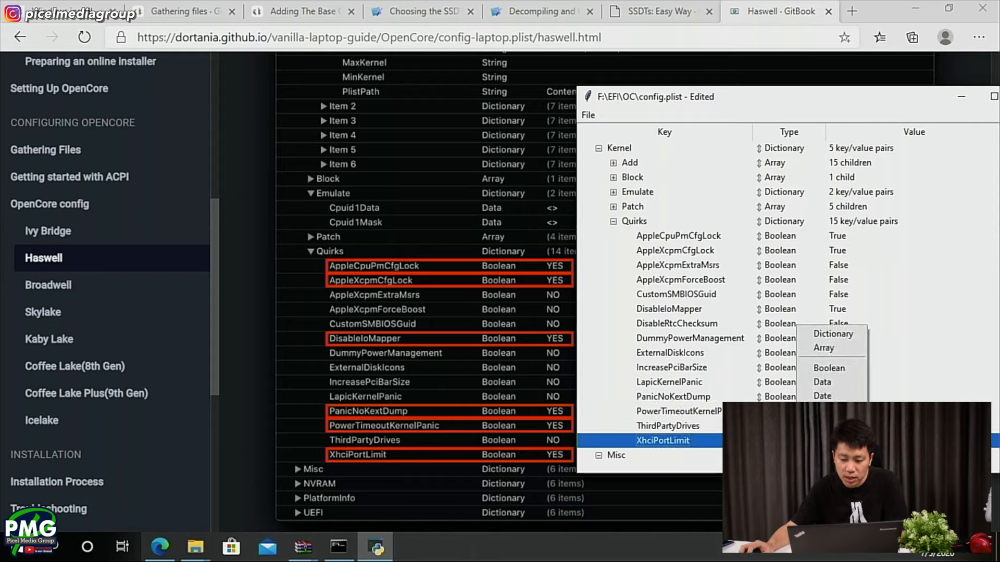
pyautogui.click(838, 440)
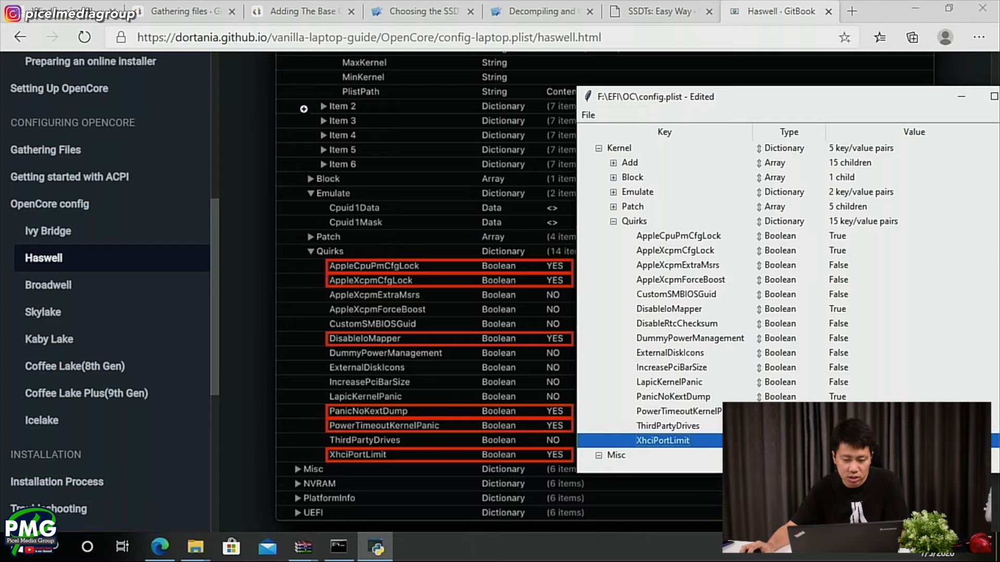
# - Advance the guide to section 1.6 Misc and collapse the Kernel group in config.plist
pyautogui.click(802, 2)
pyautogui.scroll(-15, 359, 272)
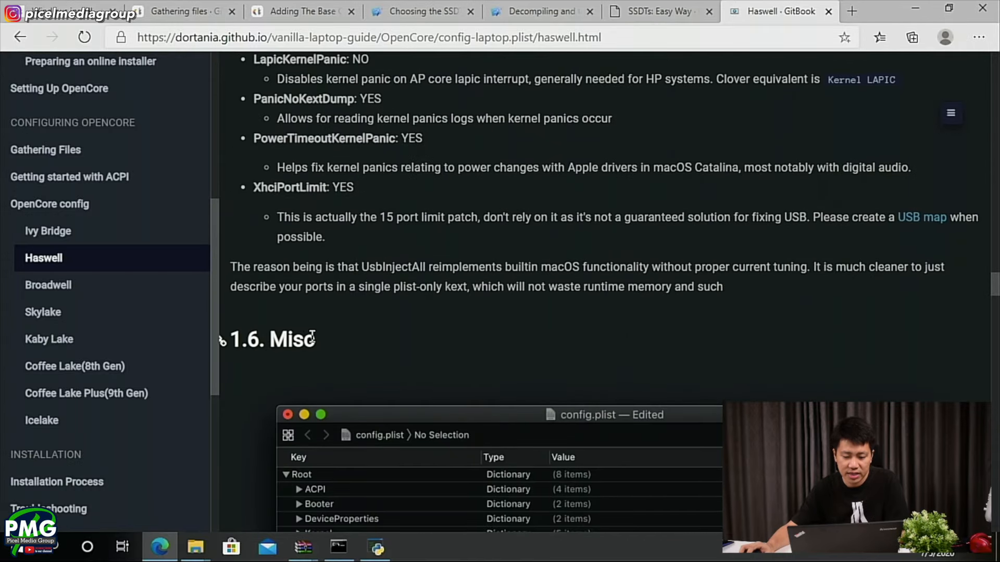
pyautogui.hotkey('alt', 'Tab')
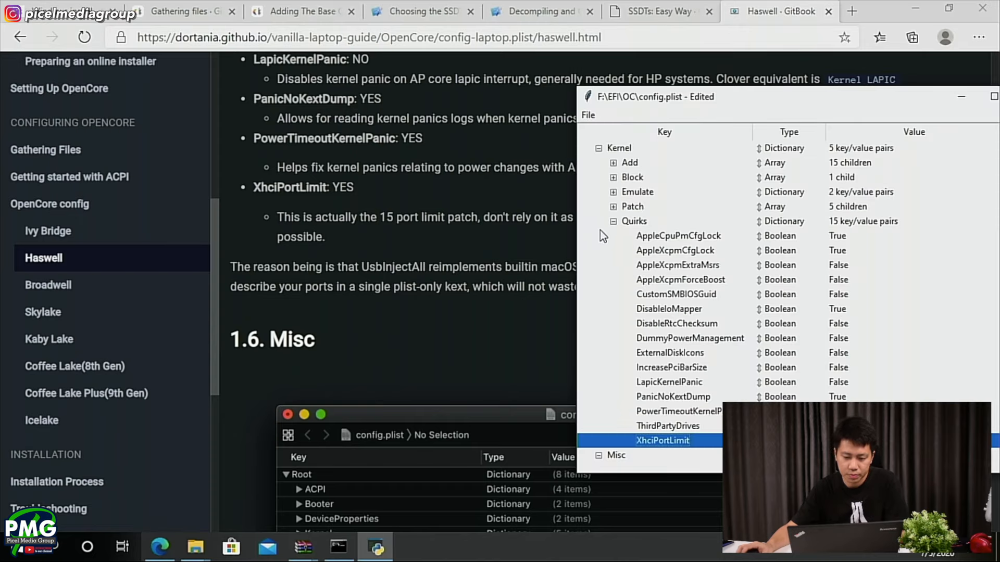
pyautogui.scroll(4, 600, 230)
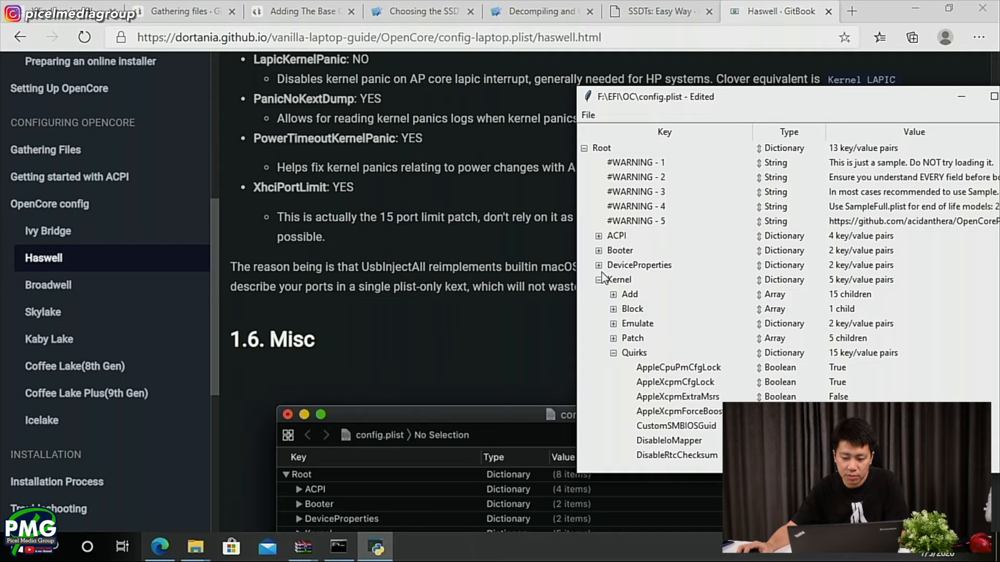
pyautogui.click(599, 280)
pyautogui.scroll(-1, 651, 319)
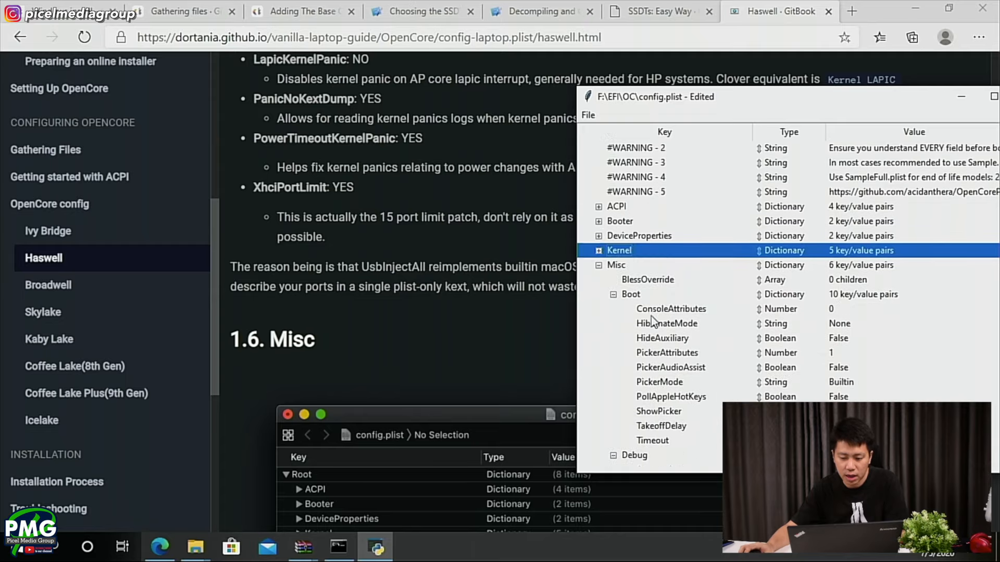
# - Read the guide's Misc notes on Boot and Debug, and examine the highlighted Debug and Security entries in its screenshot
pyautogui.scroll(-1, 651, 316)
pyautogui.click(413, 326)
pyautogui.scroll(-12, 413, 326)
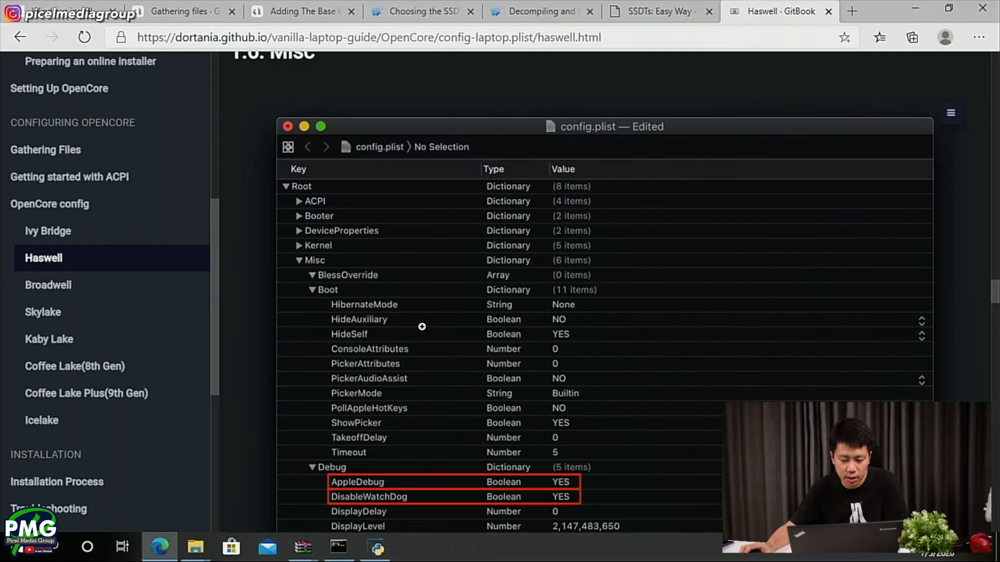
pyautogui.scroll(-4, 394, 327)
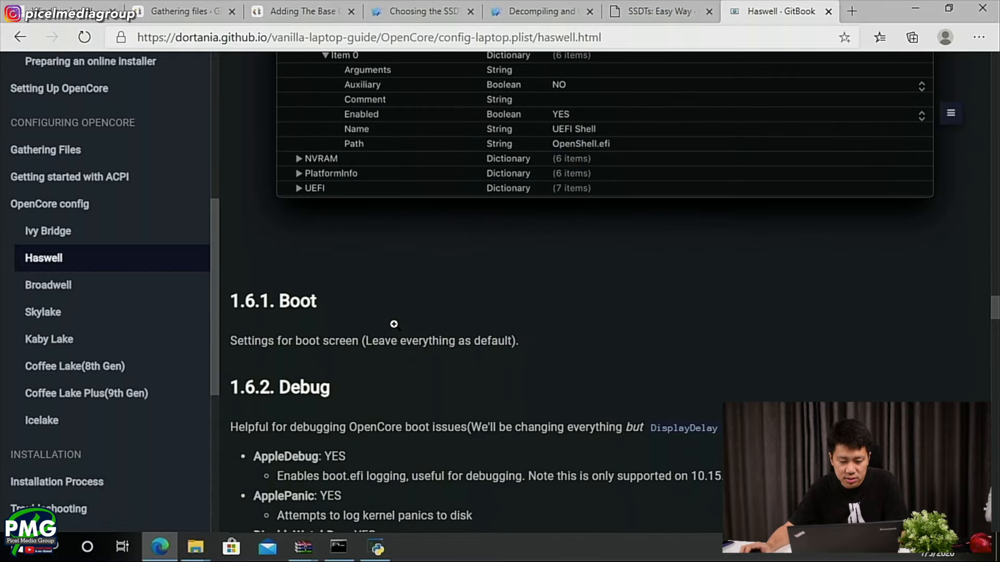
pyautogui.hotkey('alt', 'Tab')
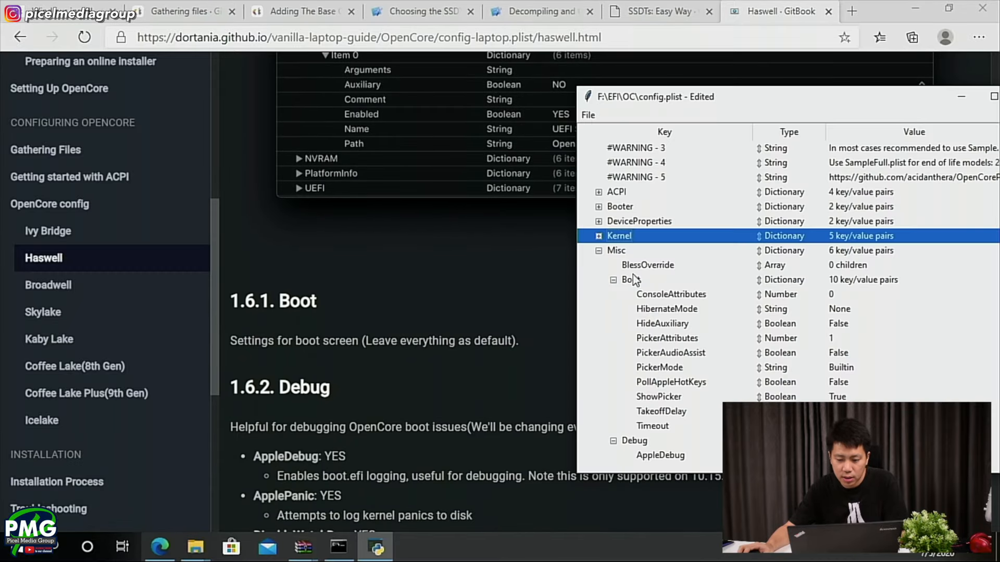
pyautogui.click(310, 398)
pyautogui.scroll(-1, 284, 343)
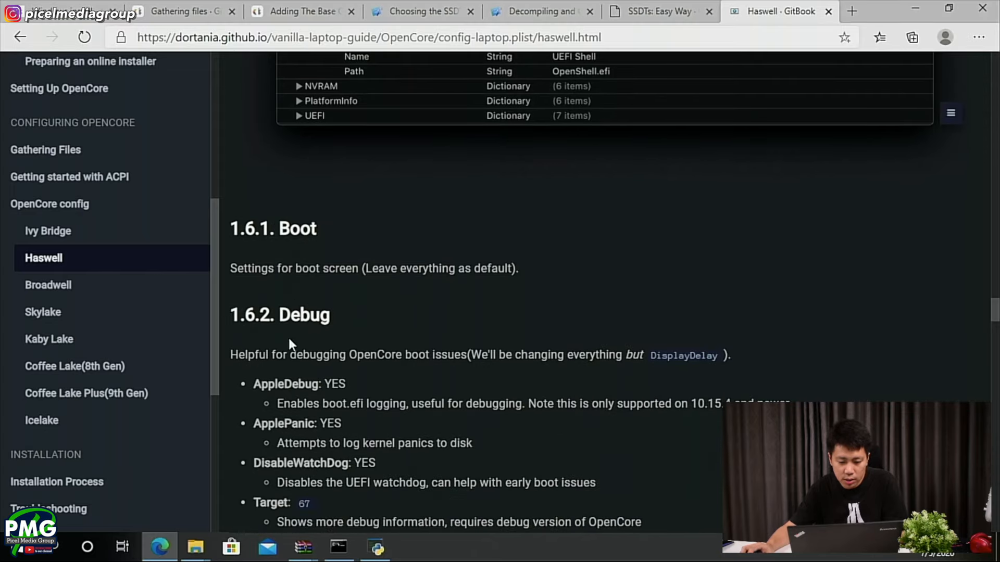
pyautogui.scroll(-1, 288, 335)
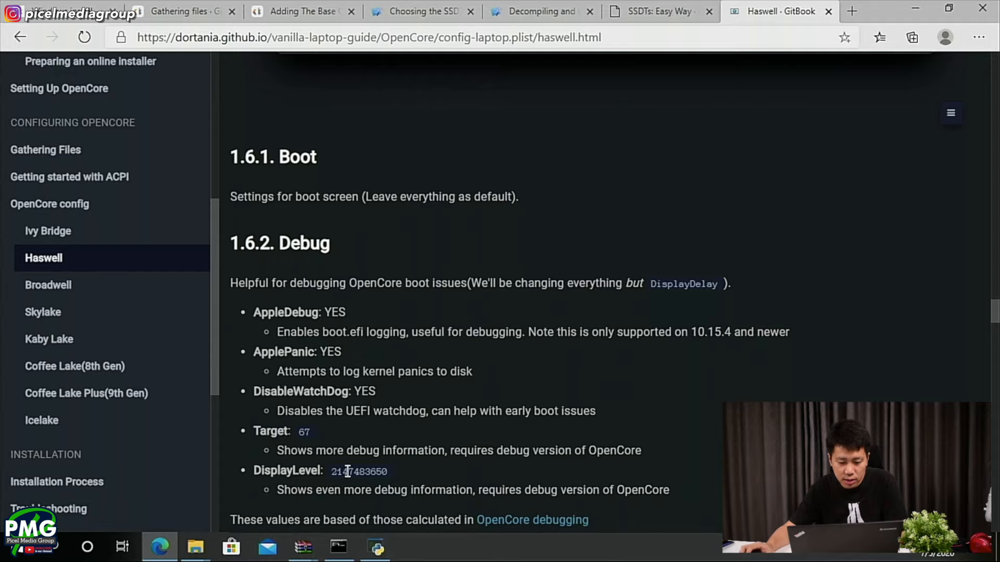
pyautogui.scroll(6, 408, 471)
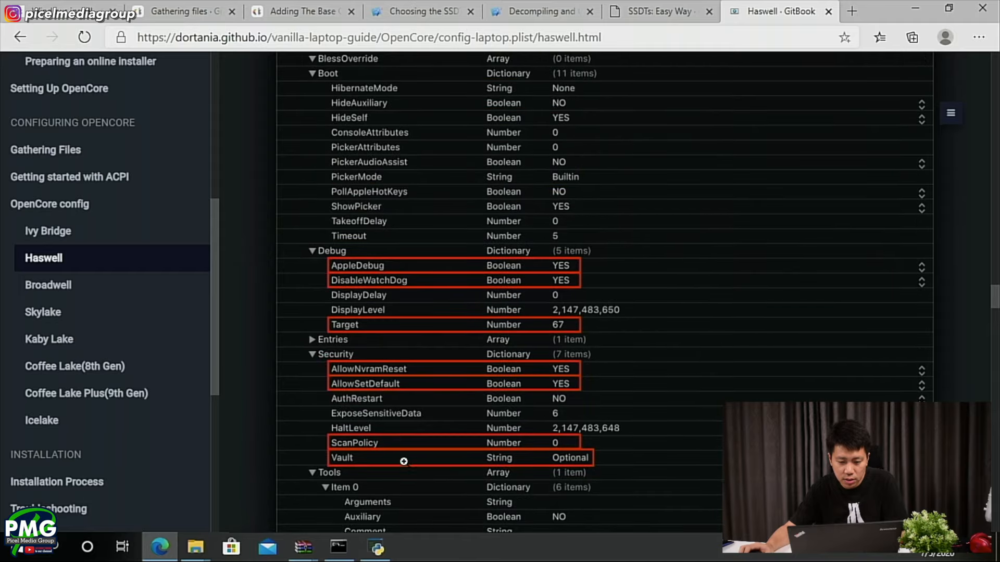
pyautogui.scroll(1, 391, 373)
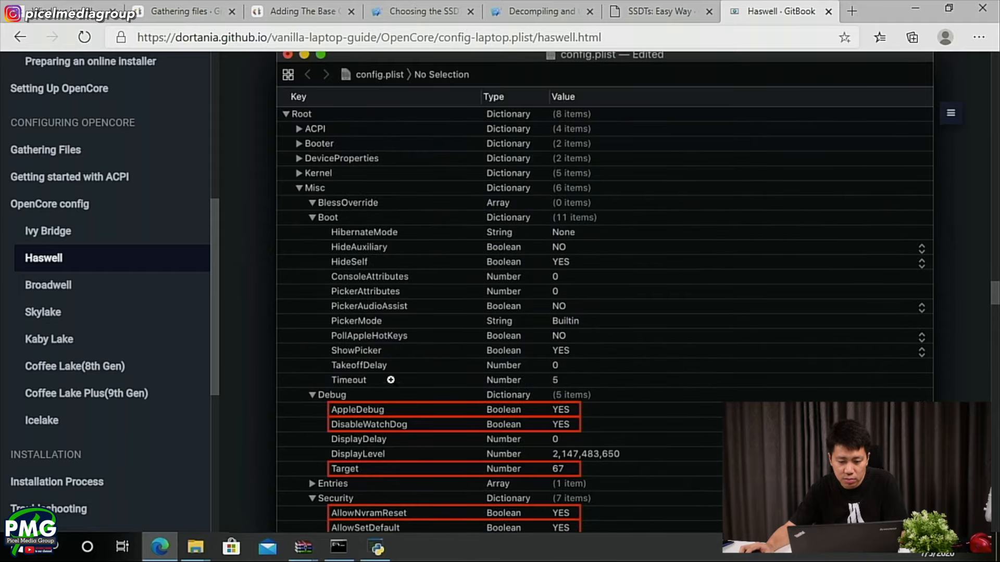
pyautogui.scroll(-6, 405, 402)
pyautogui.scroll(6, 405, 401)
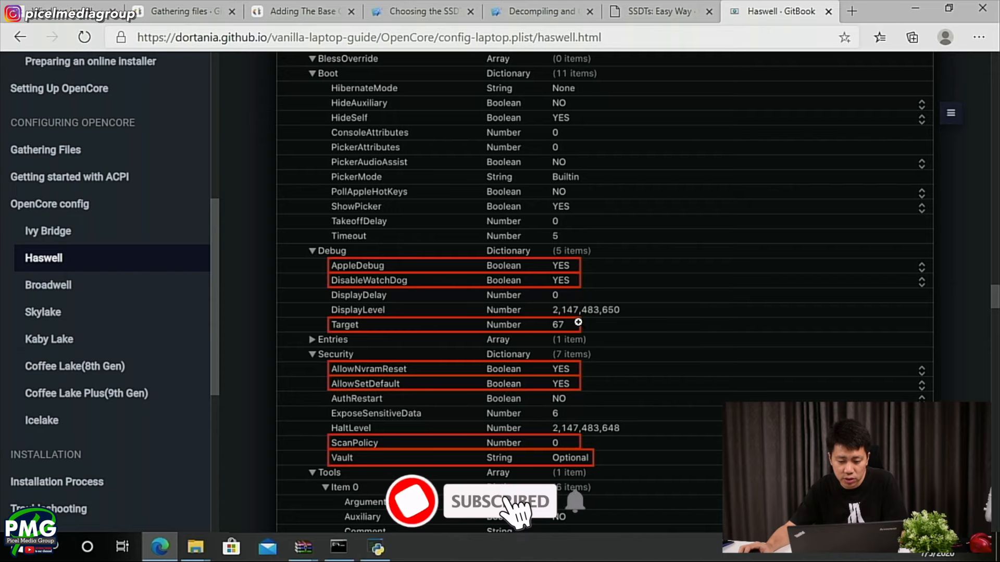
# - Collapse Boot under Misc in config.plist and set the Debug entries AppleDebug and ApplePanic to True
pyautogui.hotkey('alt', 'Tab')
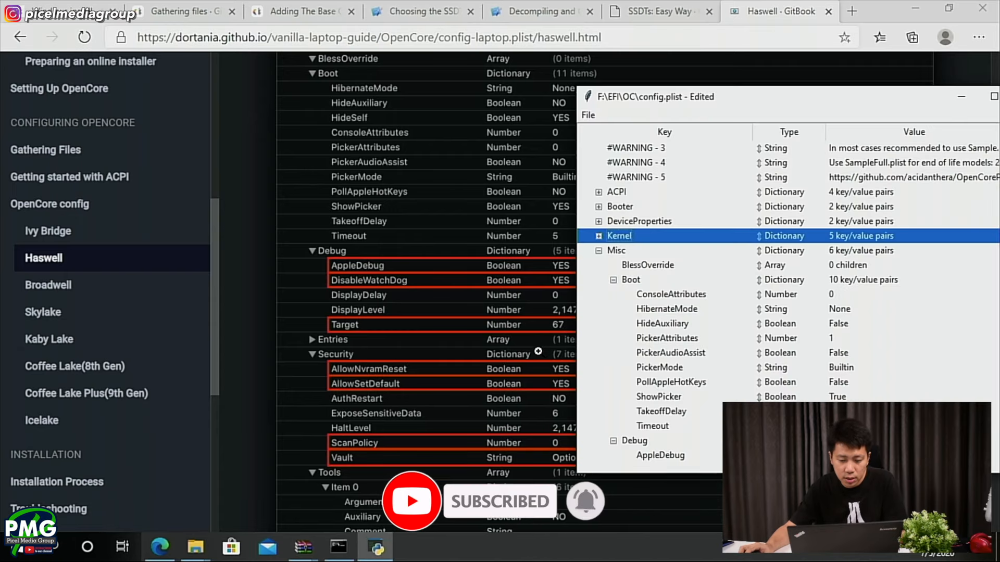
pyautogui.click(613, 280)
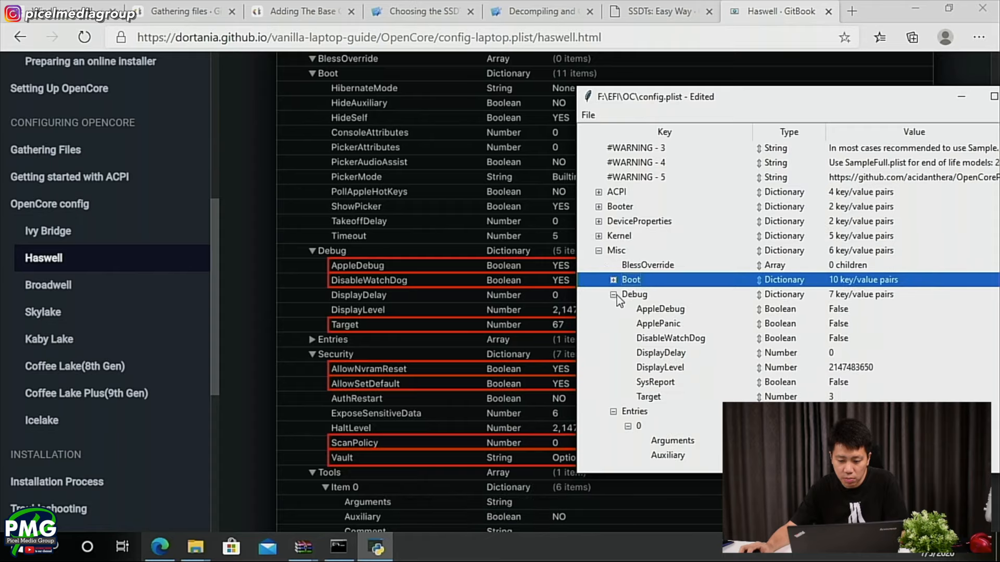
pyautogui.click(664, 310)
pyautogui.doubleClick(828, 310)
pyautogui.click(823, 321)
pyautogui.click(833, 324)
pyautogui.click(836, 323)
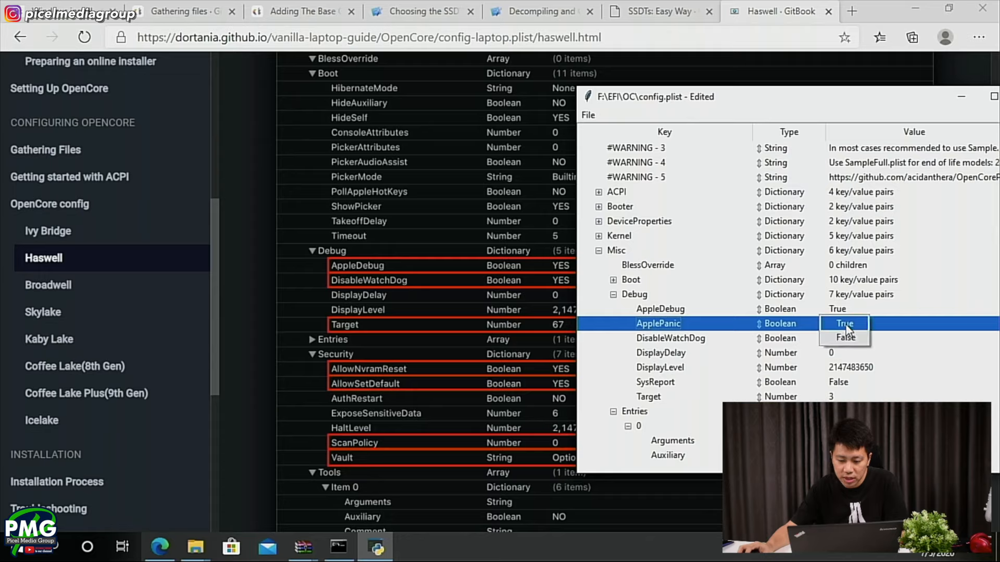
pyautogui.click(839, 336)
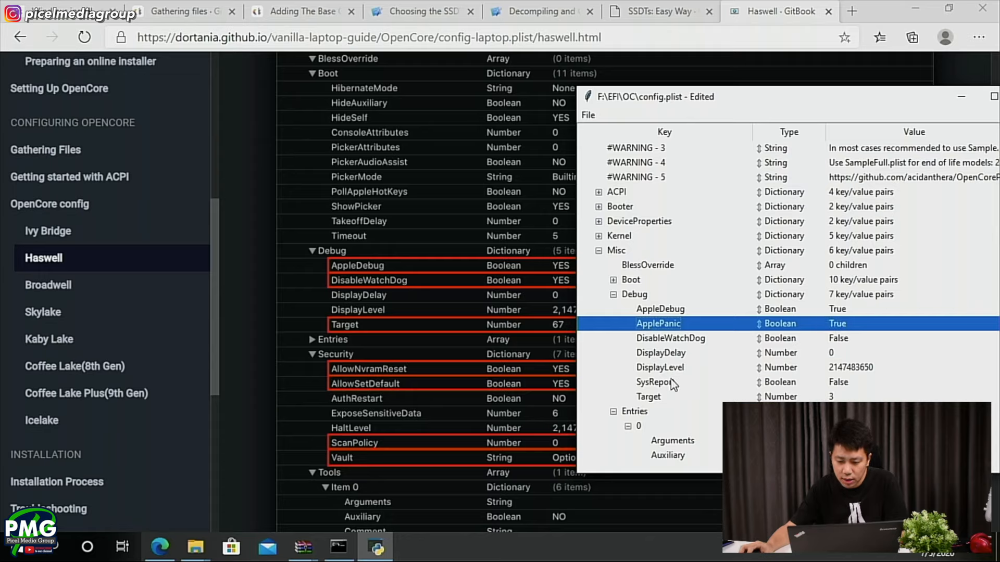
# - Set the Target value under Misc > Debug to 67
pyautogui.click(663, 398)
pyautogui.doubleClick(899, 399)
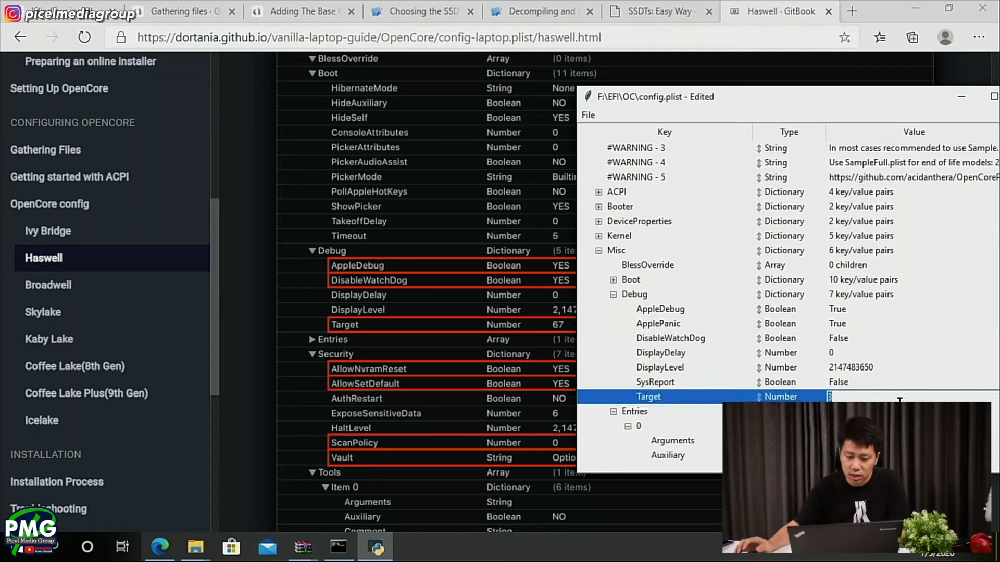
pyautogui.write('67')
pyautogui.press('Return')
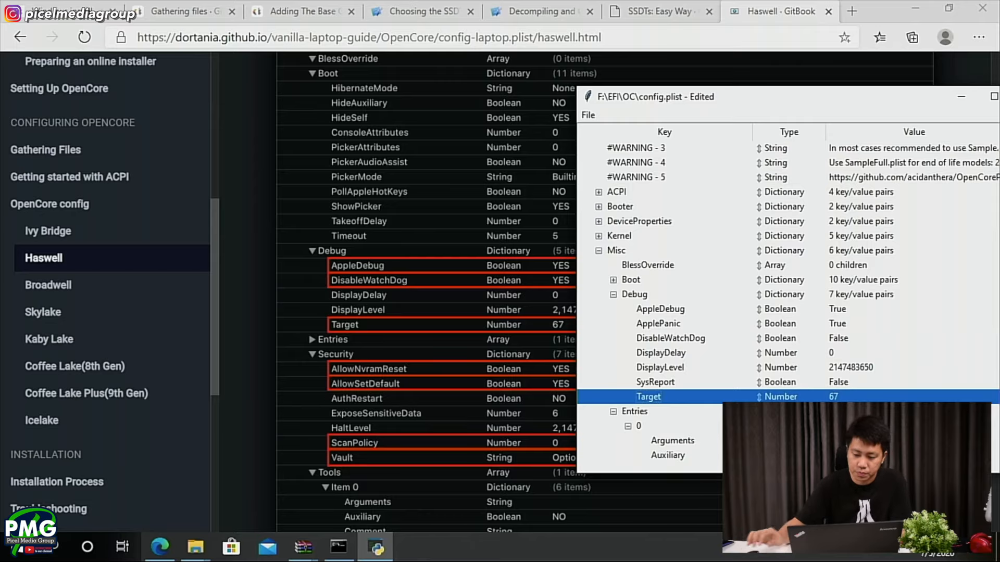
# - Collapse Debug and Entries under Misc, and set the Security entries AllowNvramReset and AllowSetDefault to True
pyautogui.scroll(-1, 449, 382)
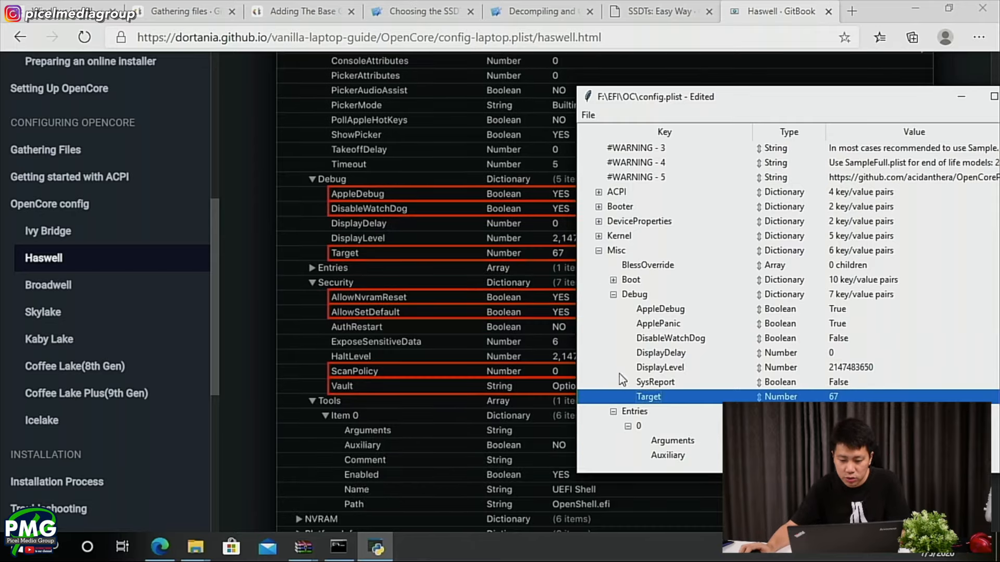
pyautogui.click(613, 294)
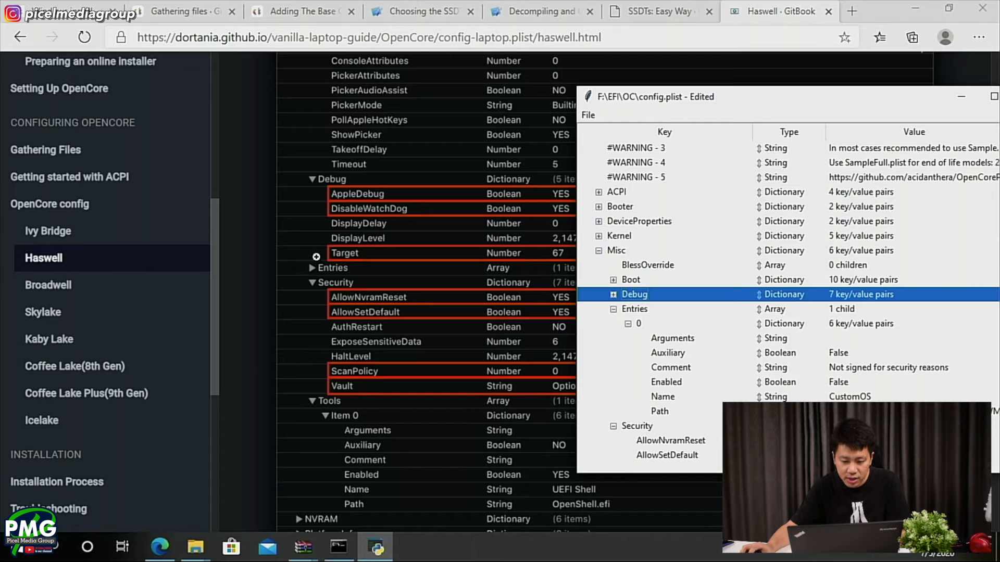
pyautogui.click(614, 309)
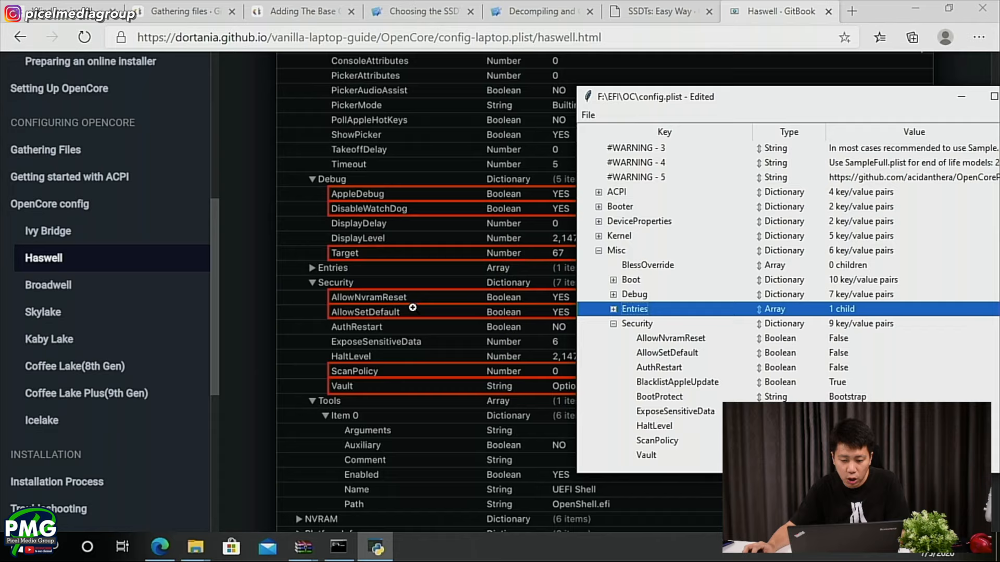
pyautogui.click(844, 344)
pyautogui.click(850, 344)
pyautogui.click(859, 340)
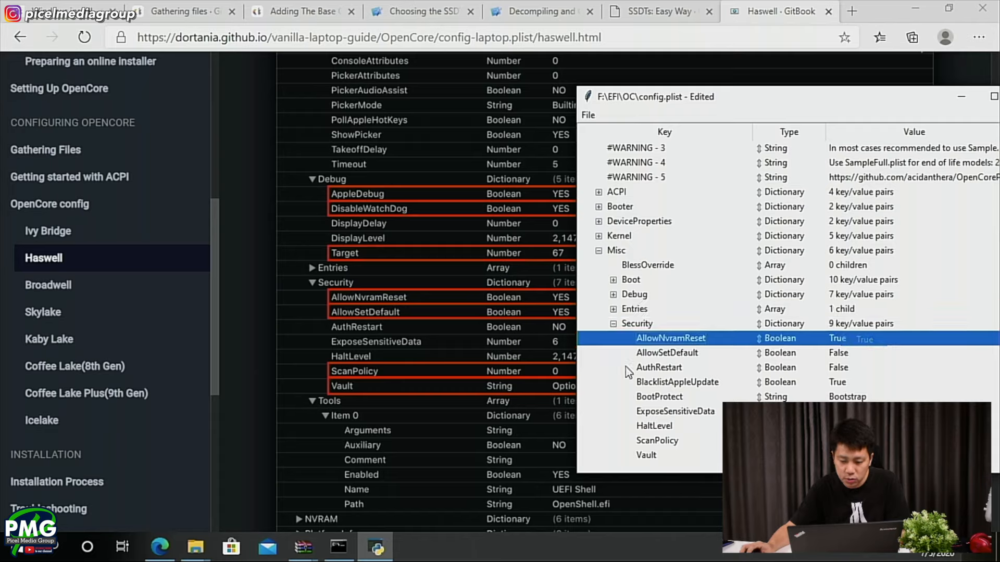
pyautogui.click(853, 352)
pyautogui.click(853, 353)
pyautogui.click(860, 354)
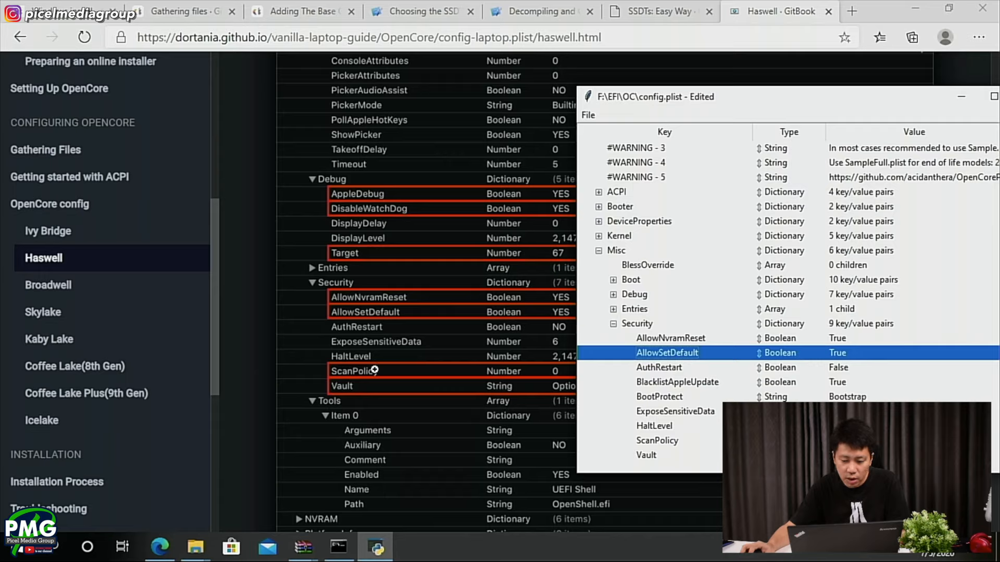
# - Edit the Security entries ScanPolicy and Vault to match the guide's values, 0 and Optional
pyautogui.doubleClick(854, 440)
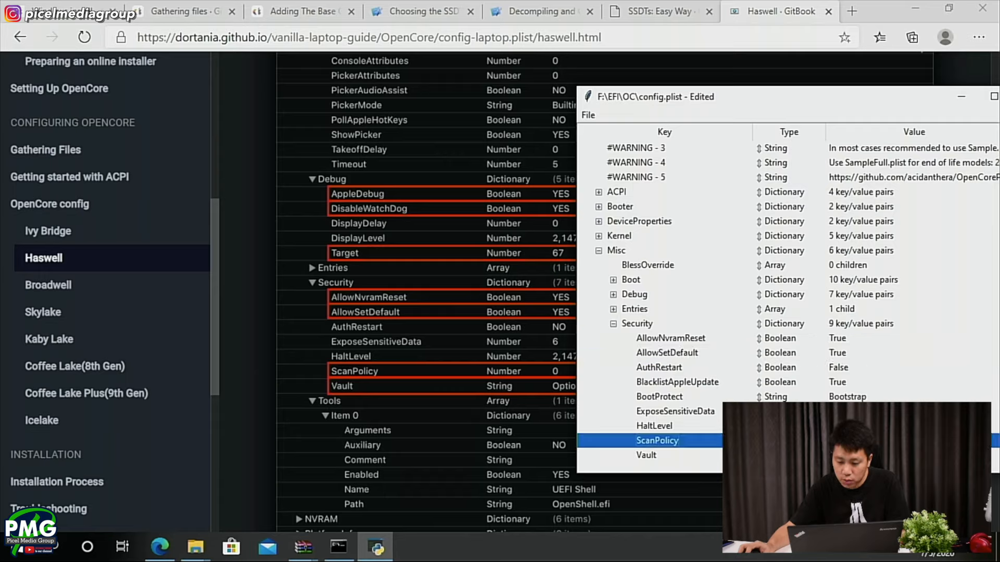
pyautogui.press('Return')
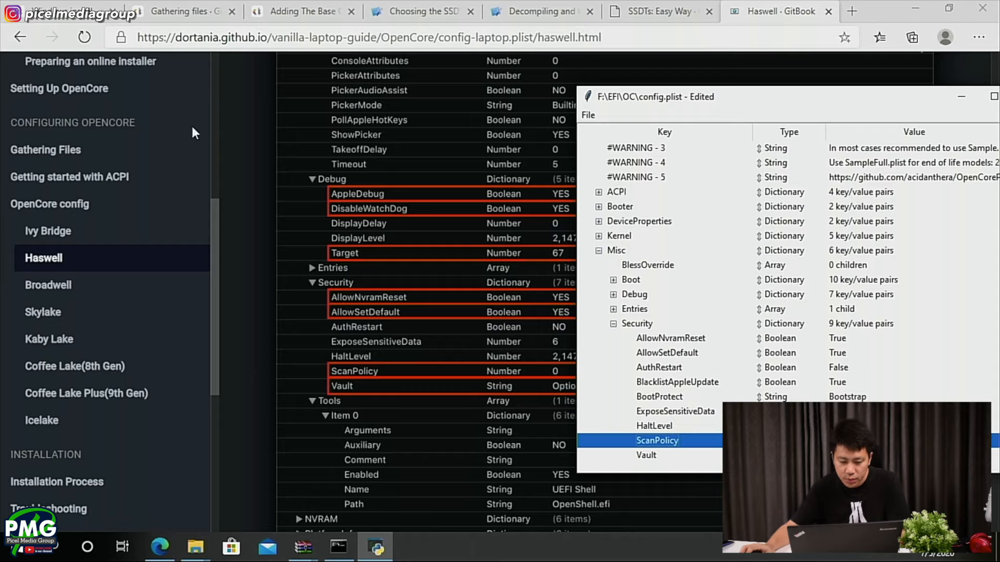
pyautogui.moveTo(720, 91)
pyautogui.mouseDown()
pyautogui.moveTo(757, 95)
pyautogui.moveTo(736, 90)
pyautogui.mouseUp()
pyautogui.doubleClick(864, 453)
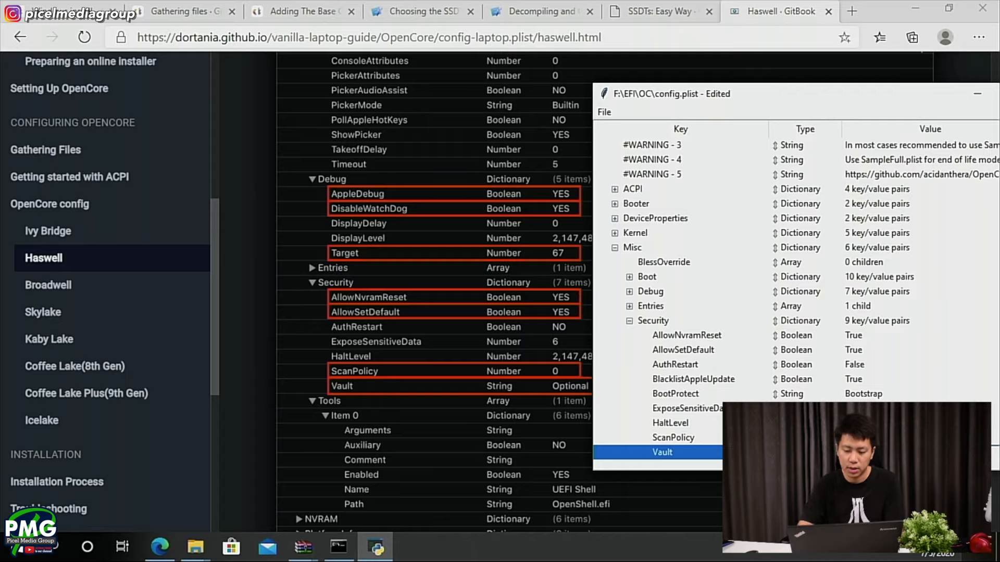
pyautogui.press('Return')
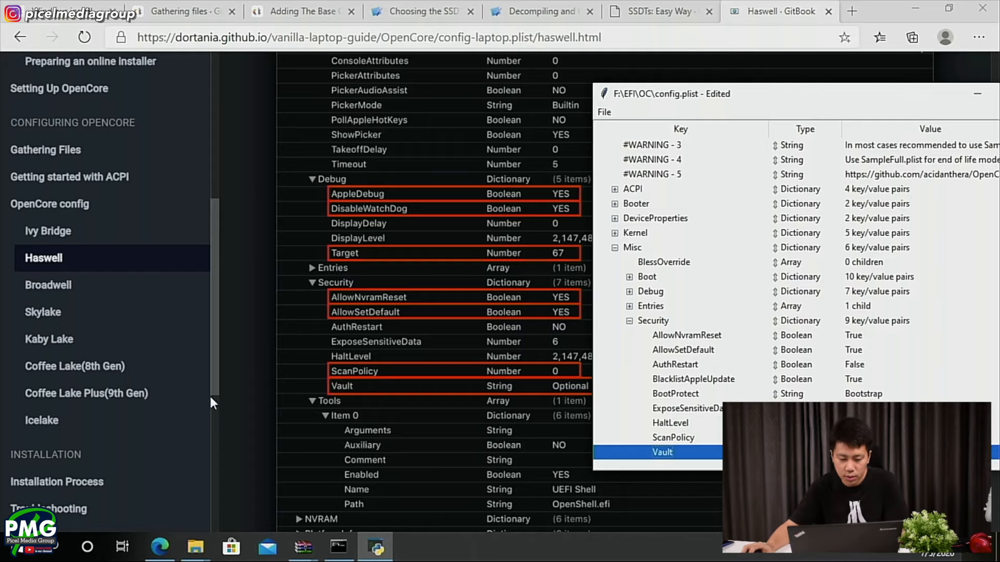
# - Review the guide's Security notes through to section 1.7 NVRAM, and collapse the Misc group in config.plist
pyautogui.click(728, 20)
pyautogui.scroll(-5, 558, 316)
pyautogui.scroll(-15, 558, 315)
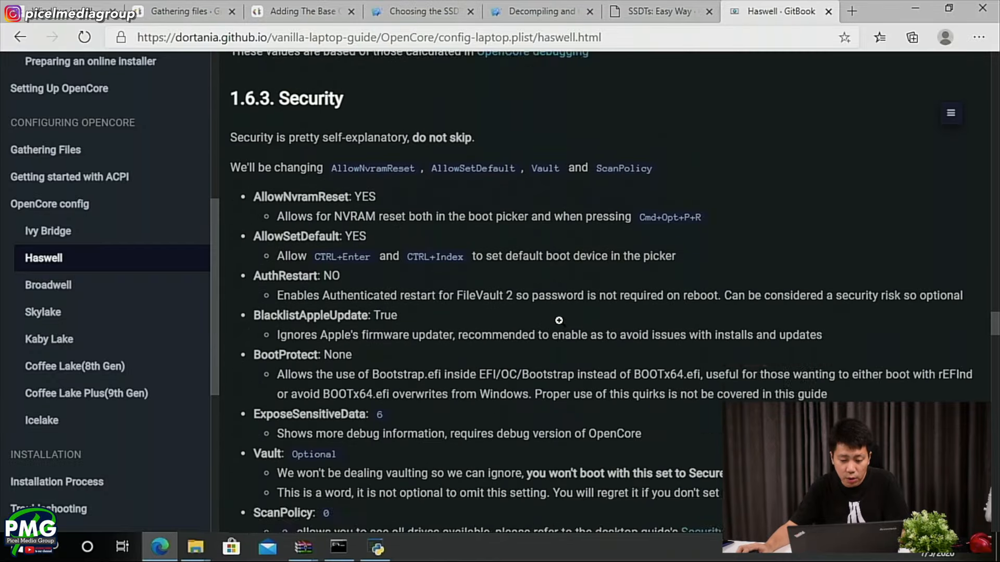
pyautogui.scroll(-4, 558, 321)
pyautogui.scroll(-2, 559, 320)
pyautogui.scroll(3, 558, 321)
pyautogui.scroll(-6, 558, 320)
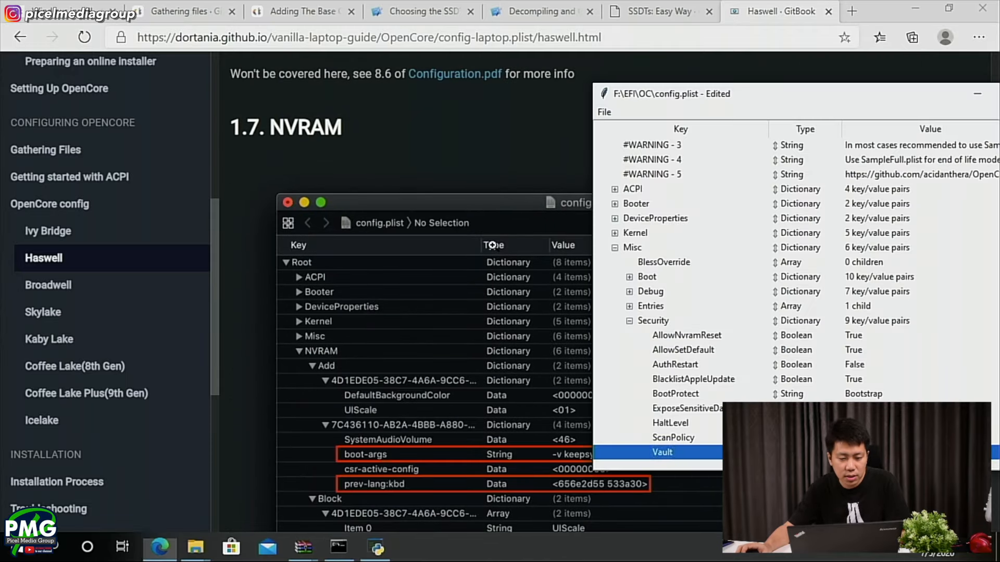
pyautogui.hotkey('alt', 'Tab')
pyautogui.click(614, 248)
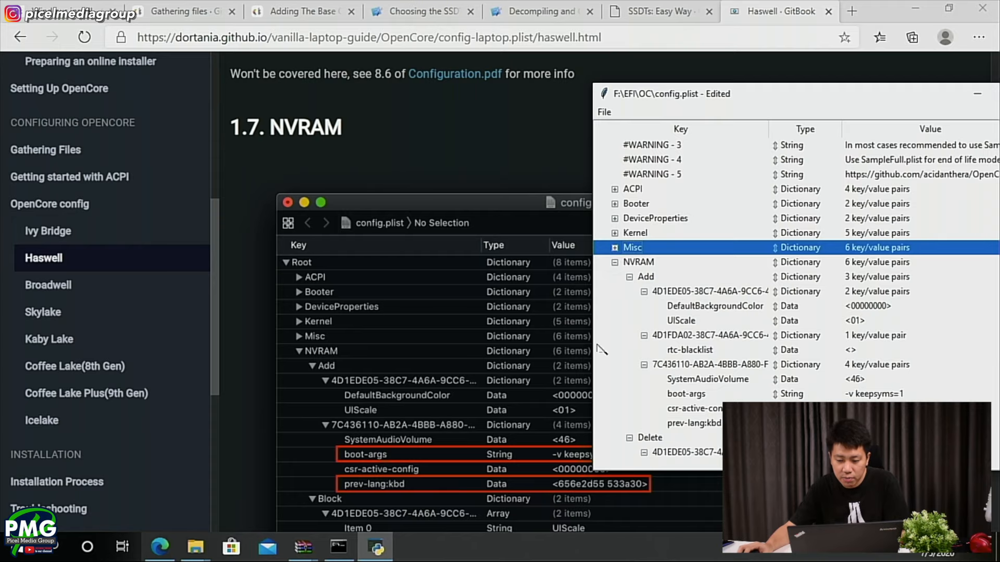
# - Place the config.plist window beside the guide's NVRAM screenshot and examine the highlighted boot-args, prev-lang:kbd and WriteFlash entries
pyautogui.scroll(-1, 531, 408)
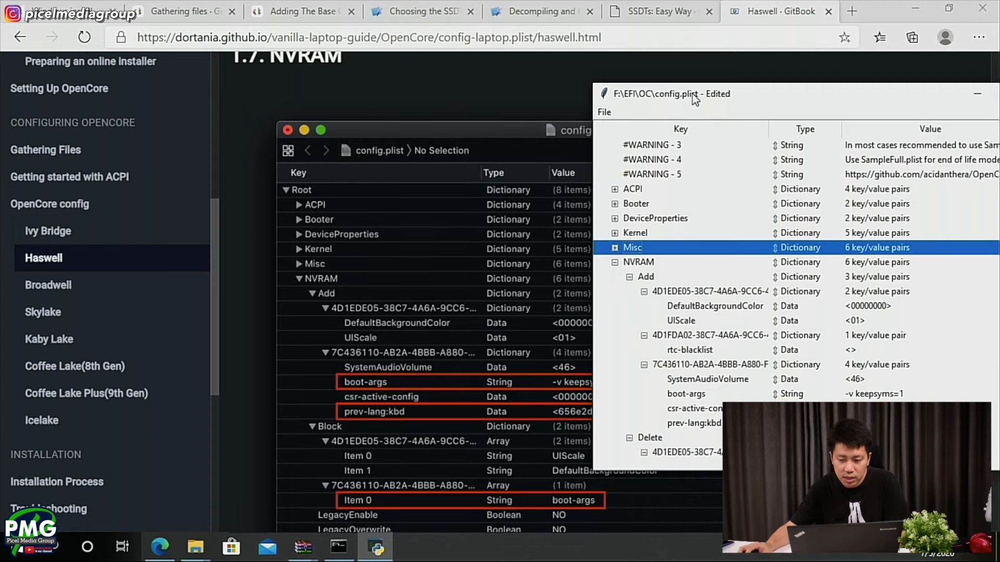
pyautogui.moveTo(692, 94); pyautogui.dragTo(691, 59)
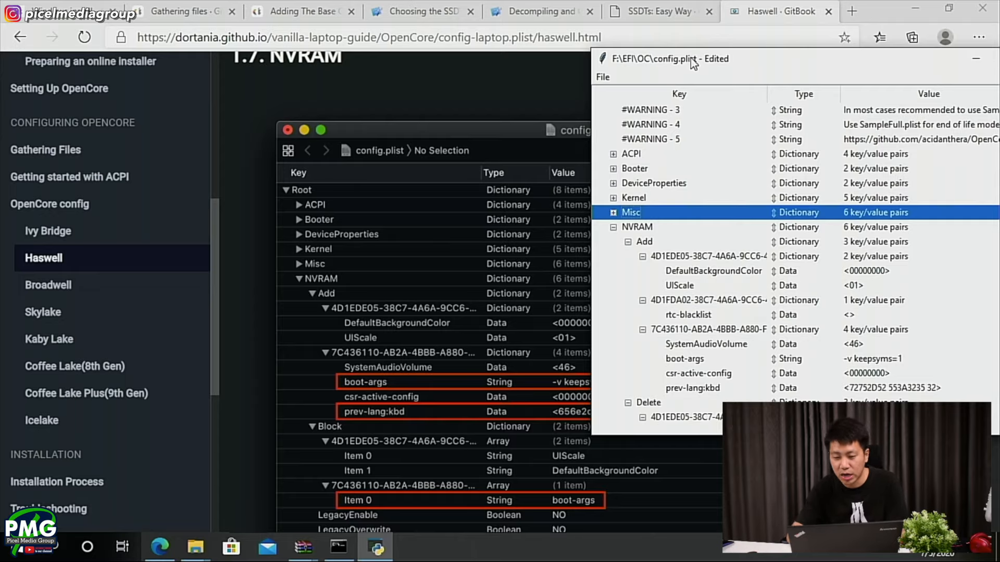
pyautogui.hotkey('alt', 'Tab')
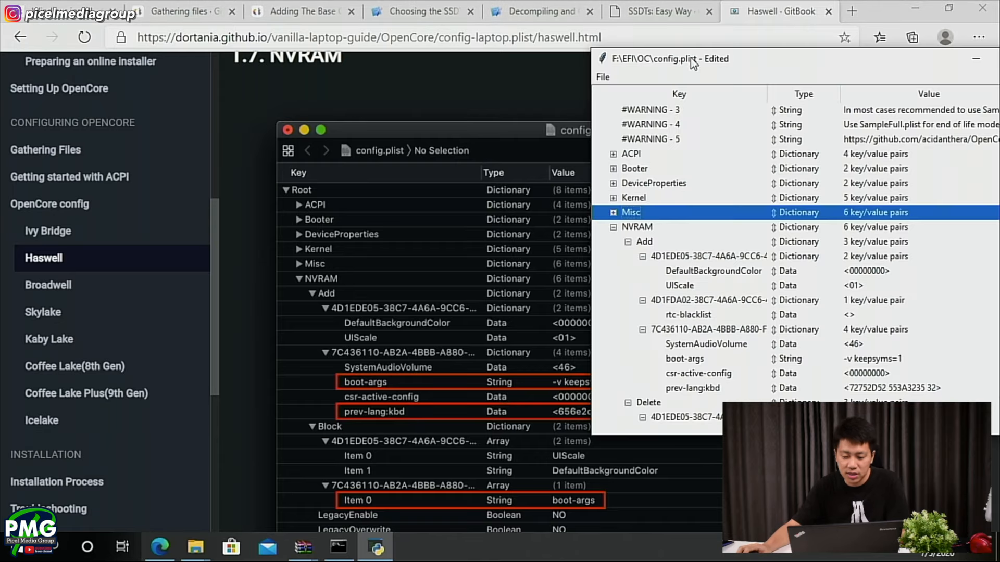
pyautogui.moveTo(765, 58); pyautogui.dragTo(790, 48)
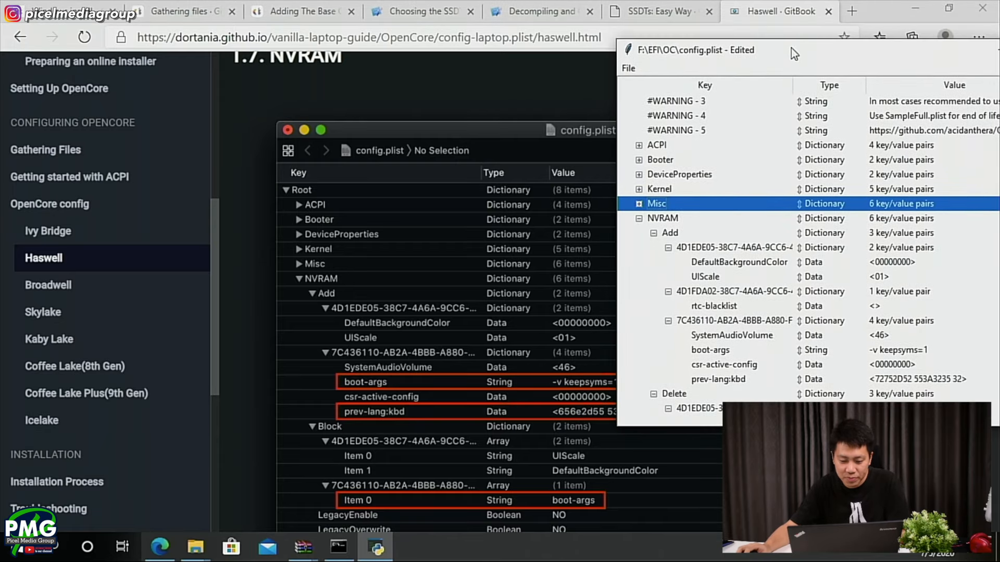
pyautogui.click(225, 346)
pyautogui.scroll(-1, 587, 393)
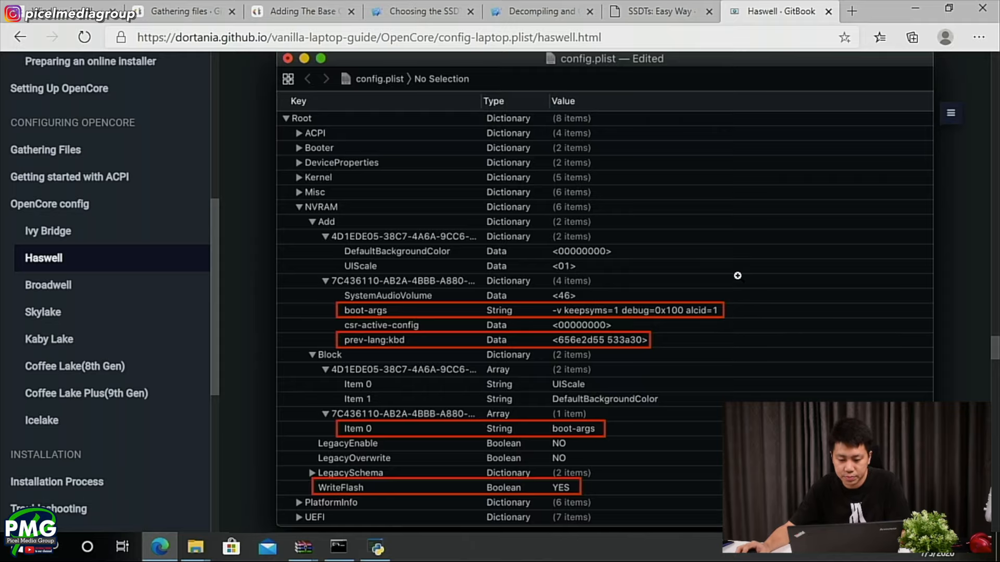
# - Review the guide's section 1.7.1 Add and locate the boot-args entry under NVRAM > Add in config.plist
pyautogui.scroll(-7, 523, 341)
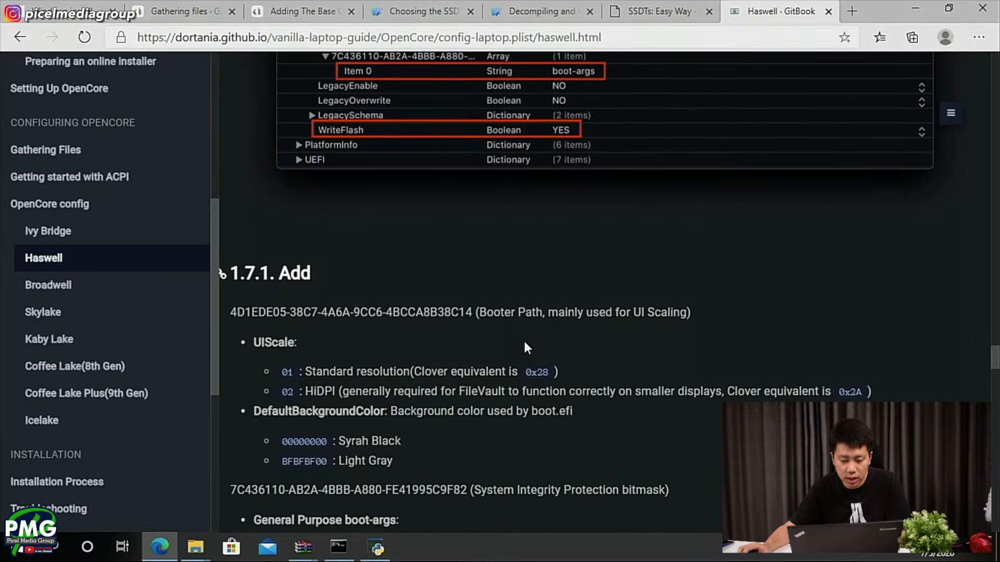
pyautogui.hotkey('alt', 'Tab')
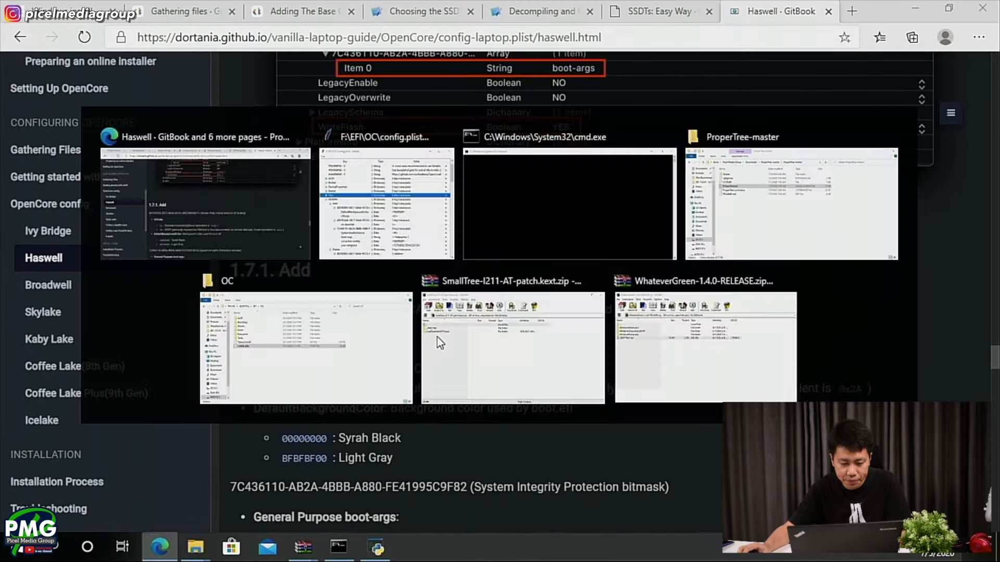
pyautogui.click(321, 361)
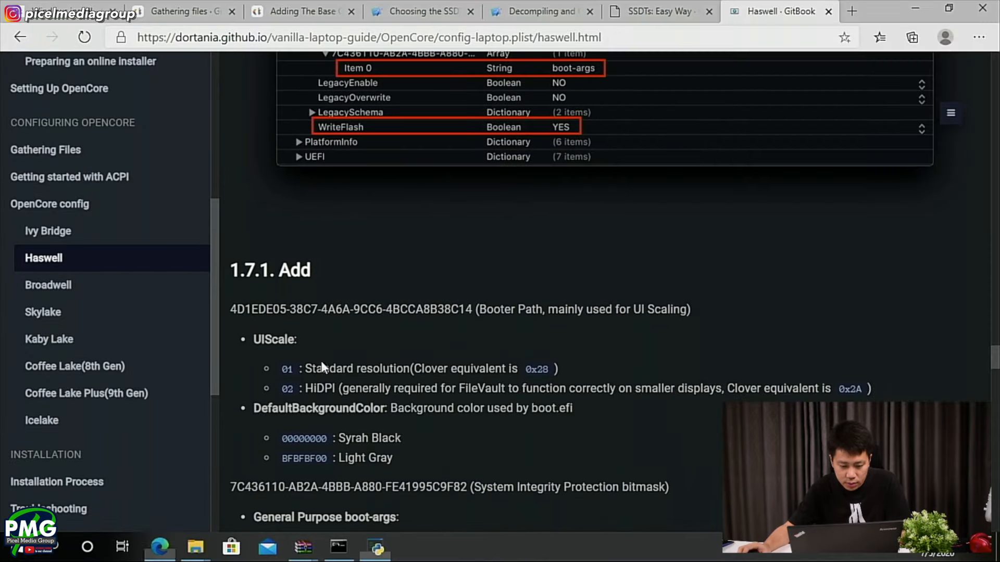
pyautogui.scroll(-3, 333, 364)
pyautogui.scroll(-1, 346, 369)
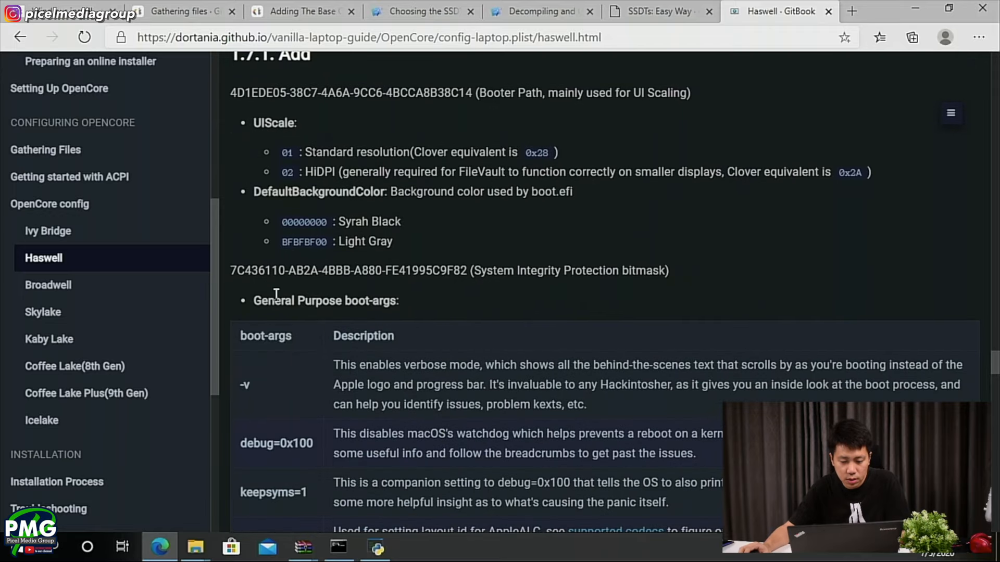
pyautogui.hotkey('alt', 'Tab')
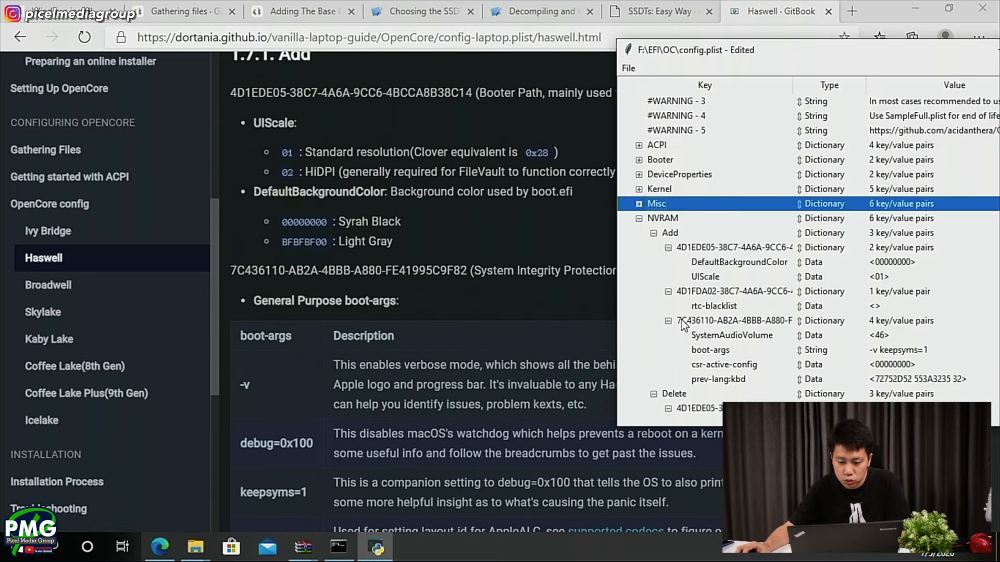
pyautogui.click(770, 321)
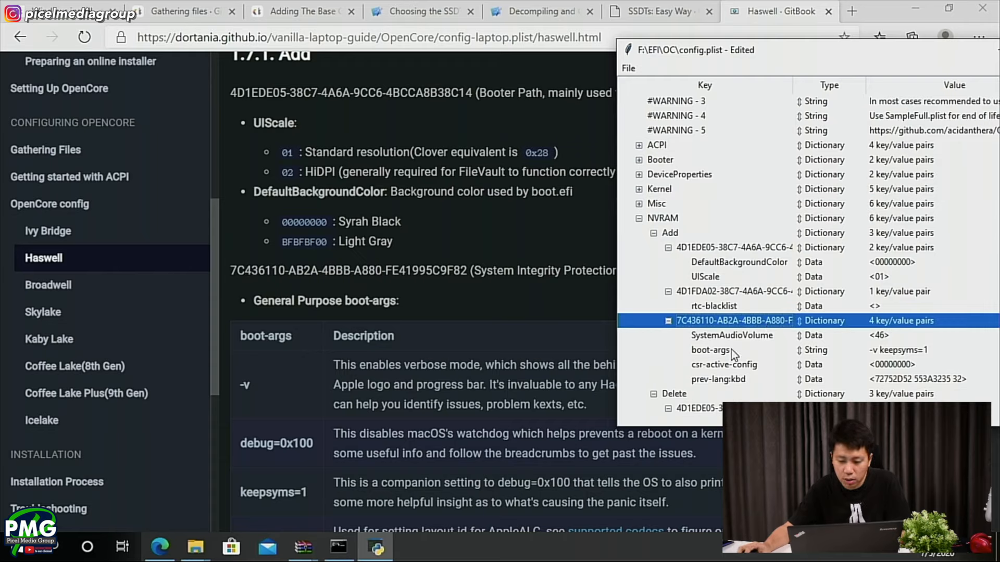
pyautogui.click(573, 388)
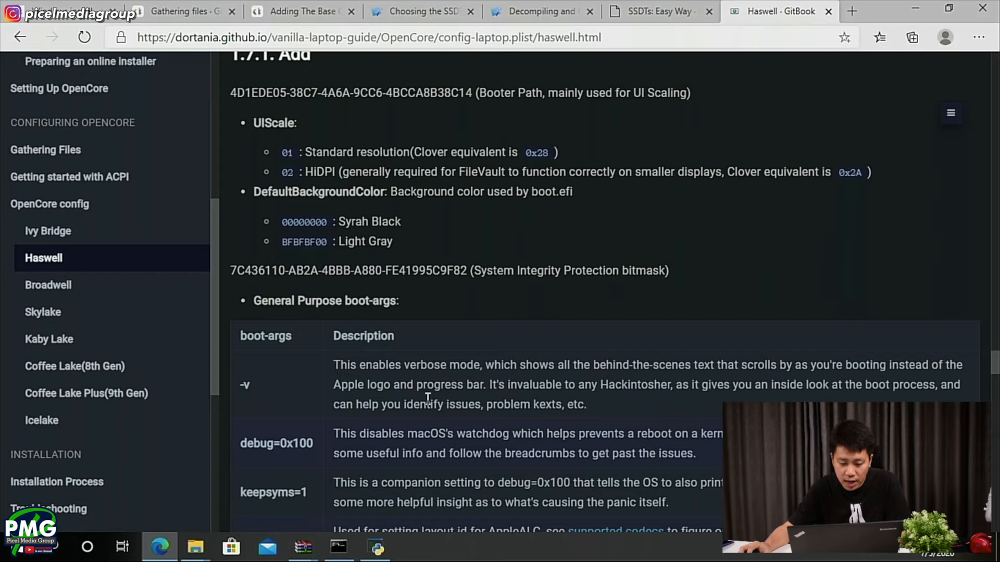
# - Copy debug=0x100 from the guide's general purpose boot-args table and append it to the boot-args value in config.plist
pyautogui.scroll(-2, 320, 368)
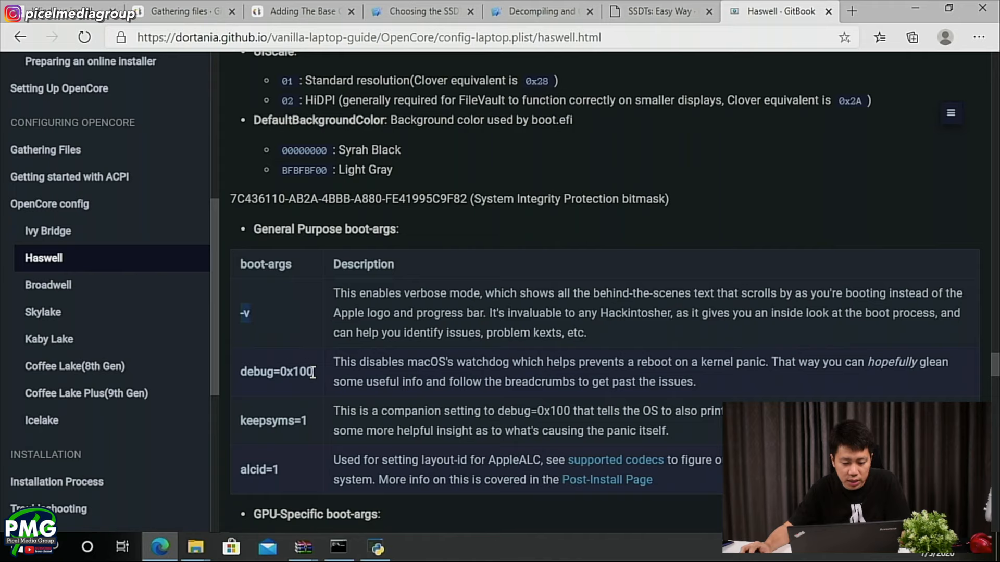
pyautogui.hotkey('alt', 'Tab')
pyautogui.click(910, 354)
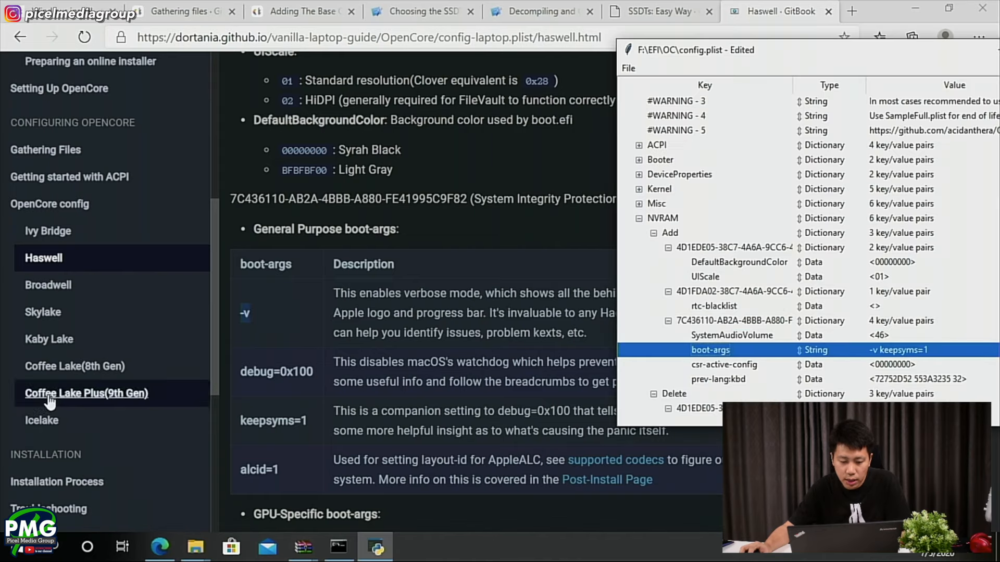
pyautogui.hotkey('alt', 'Tab')
pyautogui.moveTo(313, 367); pyautogui.dragTo(241, 375)
pyautogui.hotkey('ctrl', 'c')
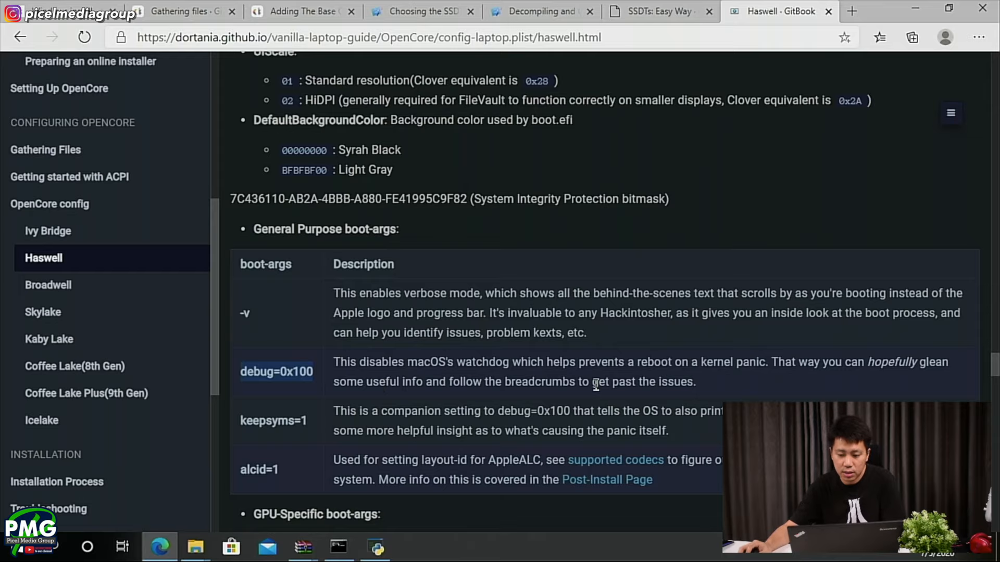
pyautogui.hotkey('alt', 'Tab')
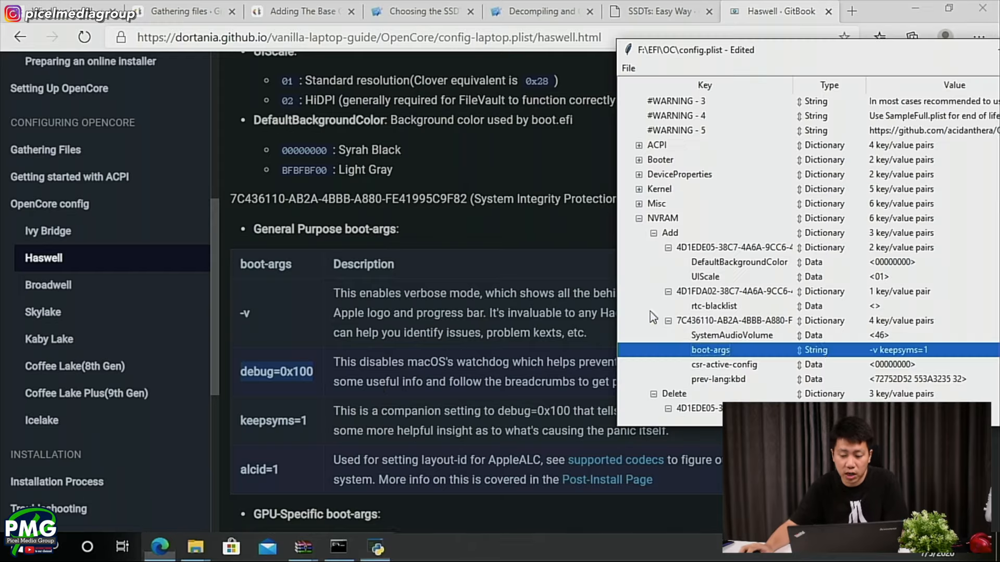
pyautogui.doubleClick(946, 350)
pyautogui.click(952, 350)
pyautogui.hotkey('ctrl', 'v')
pyautogui.click(412, 404)
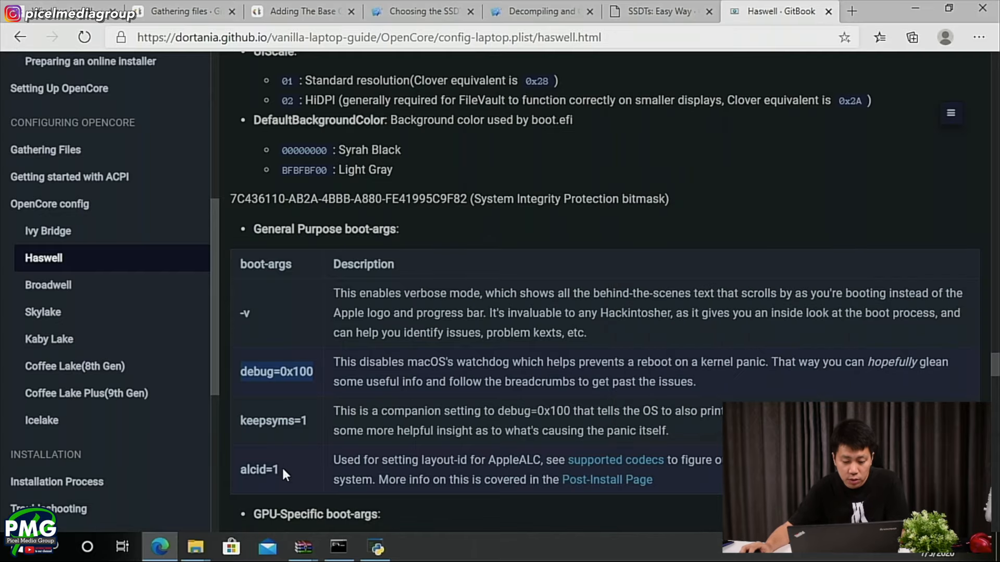
# - Copy alcid=1 from the guide and append it to the boot-args value after debug=0x100
pyautogui.moveTo(282, 466); pyautogui.dragTo(243, 470)
pyautogui.hotkey('ctrl', 'c')
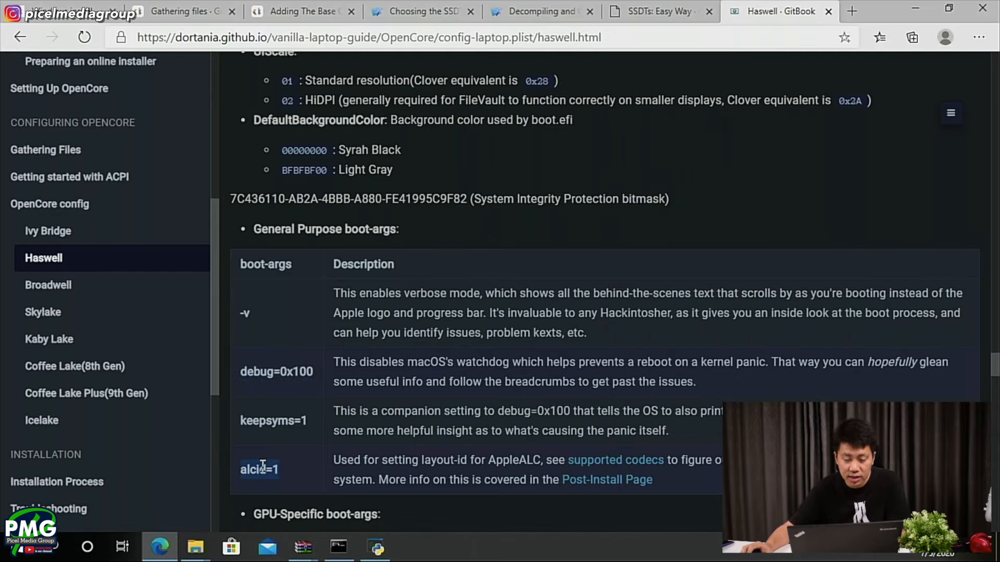
pyautogui.hotkey('alt', 'Tab')
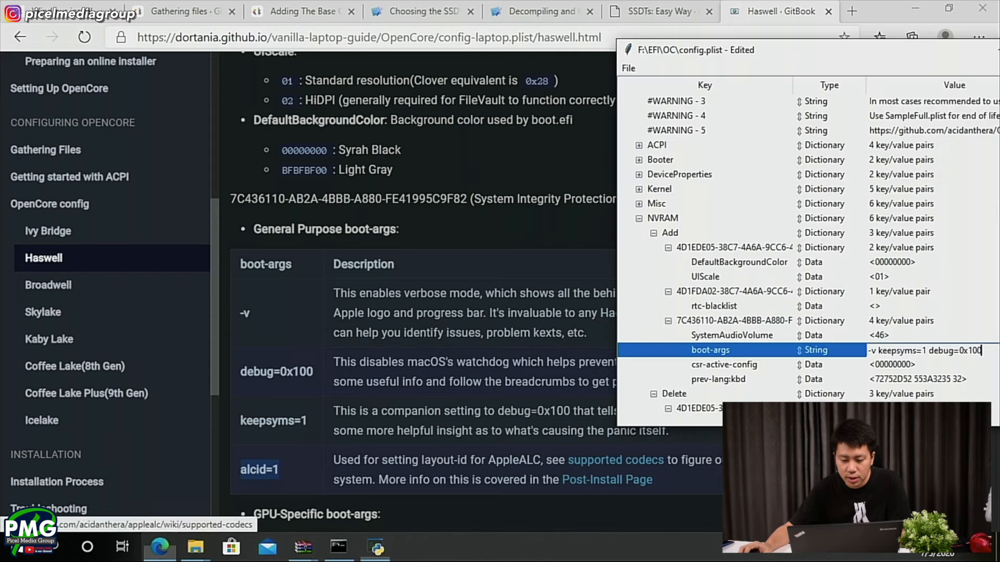
pyautogui.hotkey('ctrl', 'v')
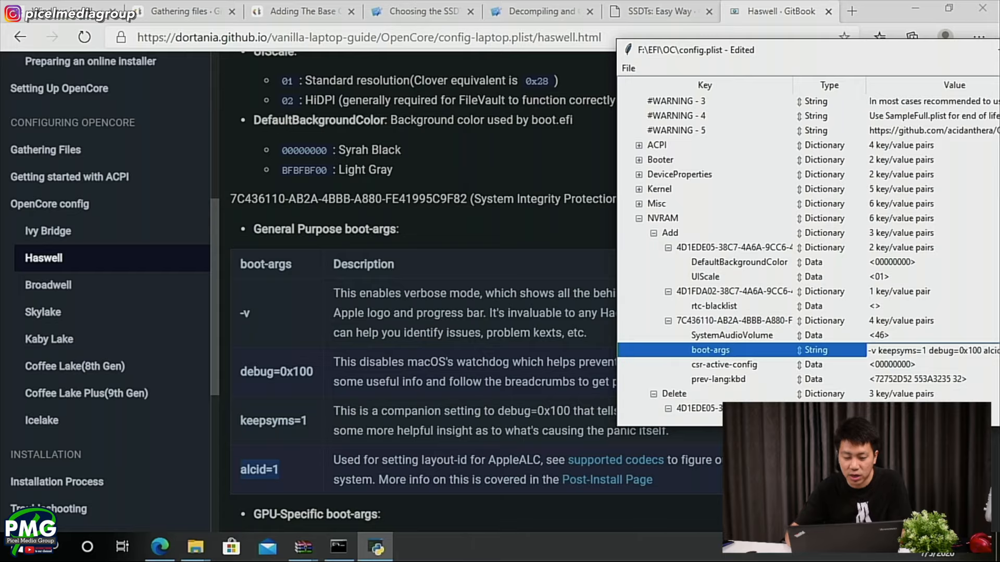
pyautogui.press('Return')
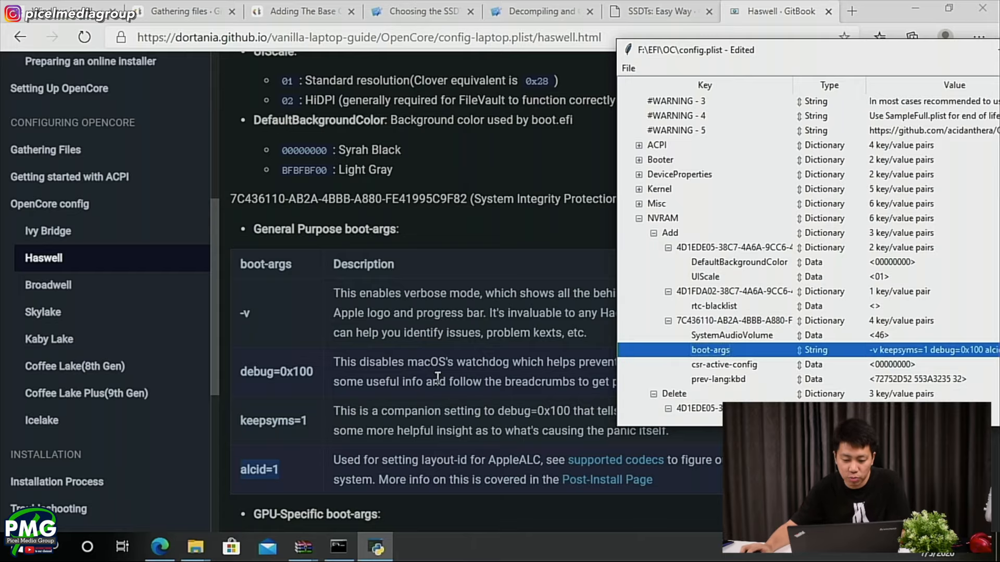
# - Read the guide's notes on GPU-specific boot-args, csr-active-config, nvda_drv and prev-lang:kbd
pyautogui.scroll(-4, 437, 377)
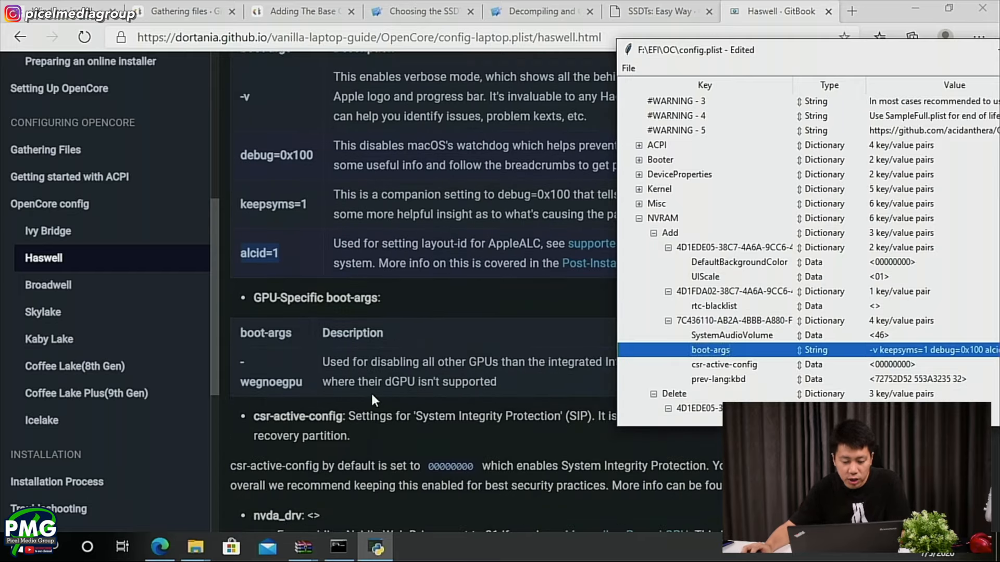
pyautogui.click(371, 391)
pyautogui.moveTo(253, 302); pyautogui.dragTo(378, 293)
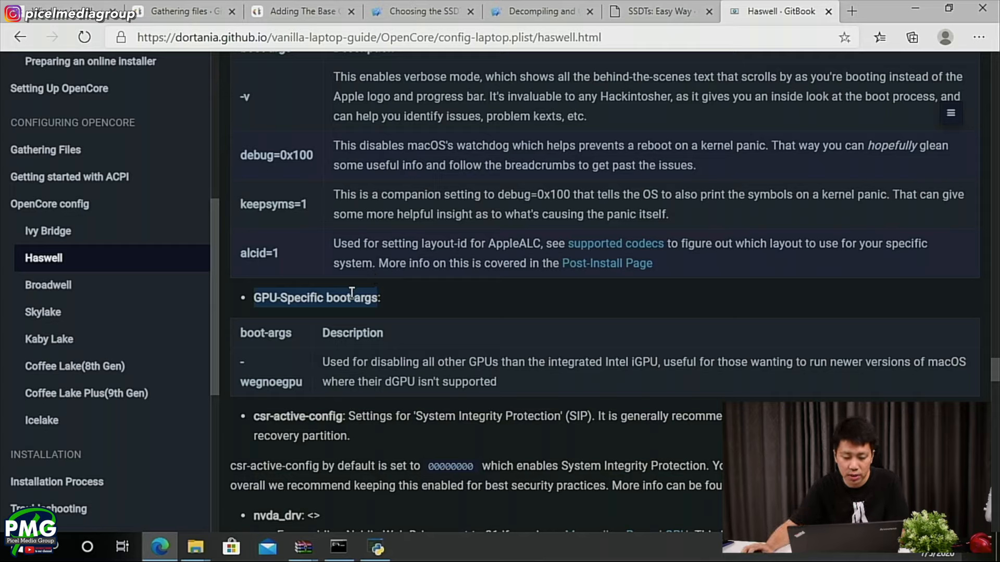
pyautogui.scroll(-1, 391, 364)
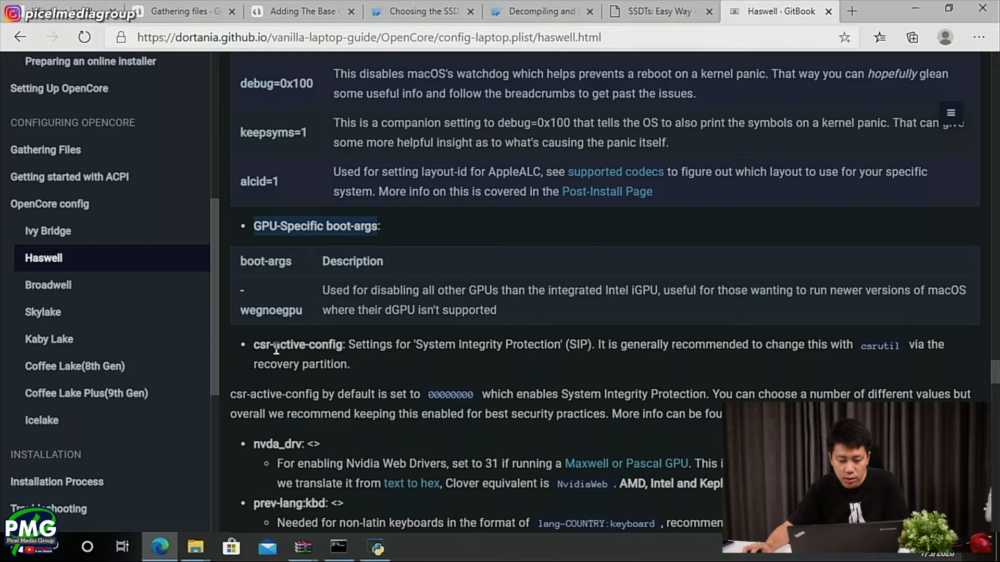
pyautogui.scroll(-3, 285, 367)
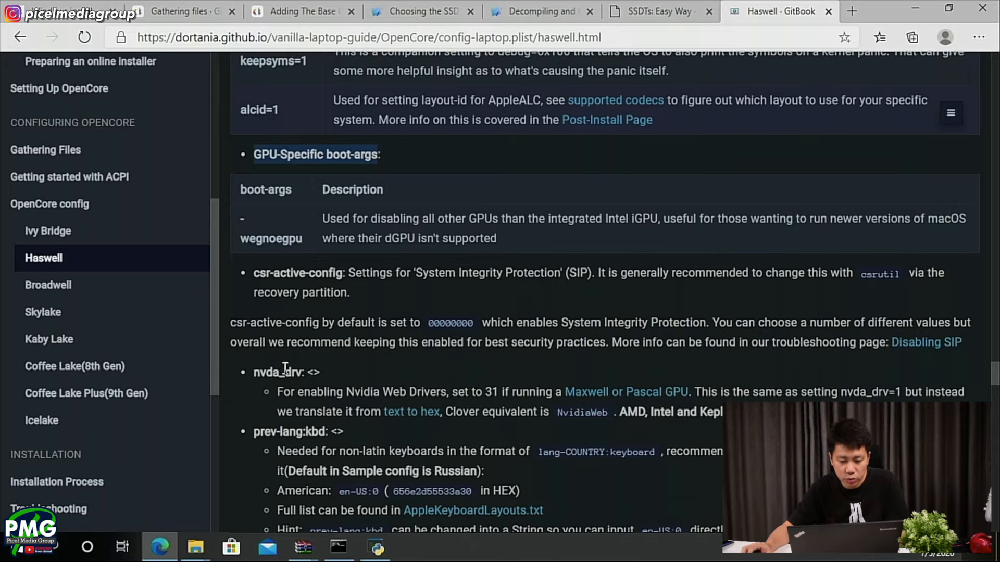
pyautogui.scroll(-2, 266, 271)
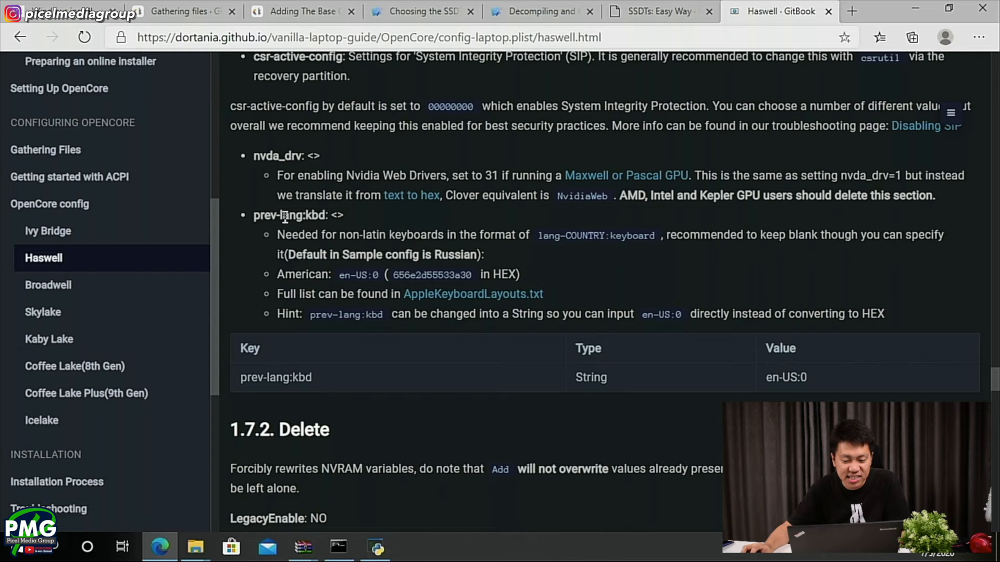
# - Set the prev-lang:kbd data in config.plist to the guide's American keyboard hex value, 656e2d55533a30
pyautogui.hotkey('alt', 'Tab')
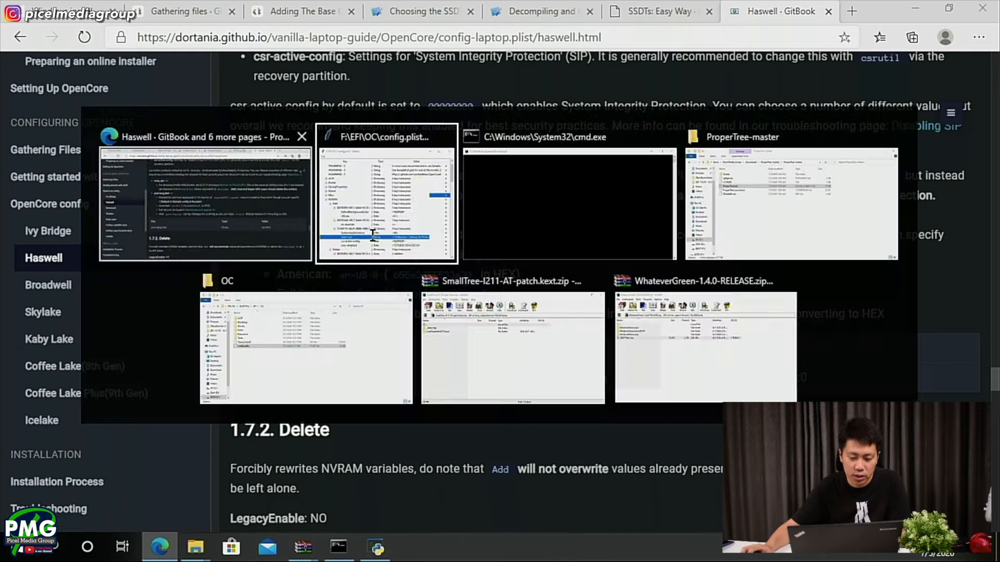
pyautogui.scroll(-1, 774, 367)
pyautogui.press('Down')
pyautogui.press('Down')
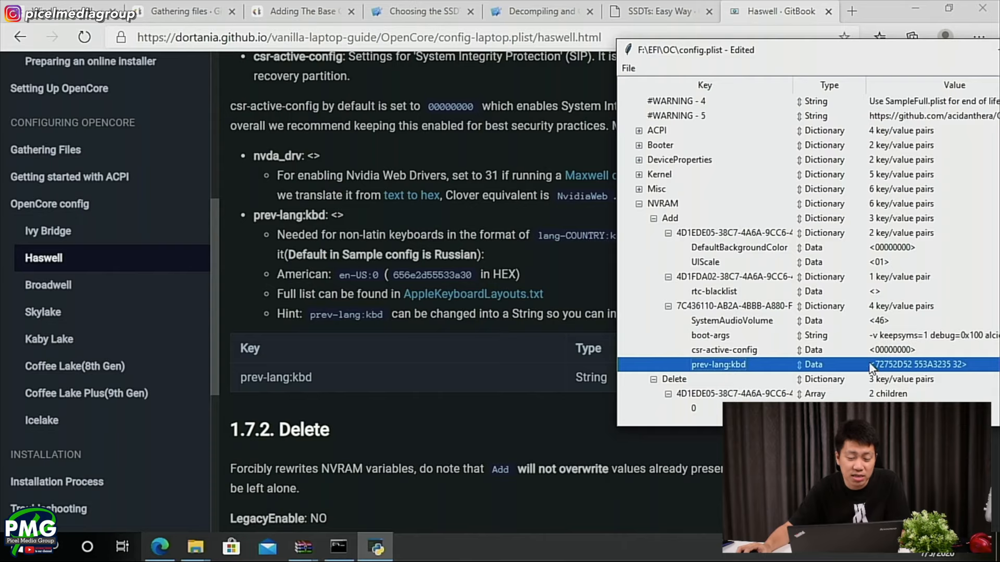
pyautogui.moveTo(802, 47); pyautogui.dragTo(735, 58)
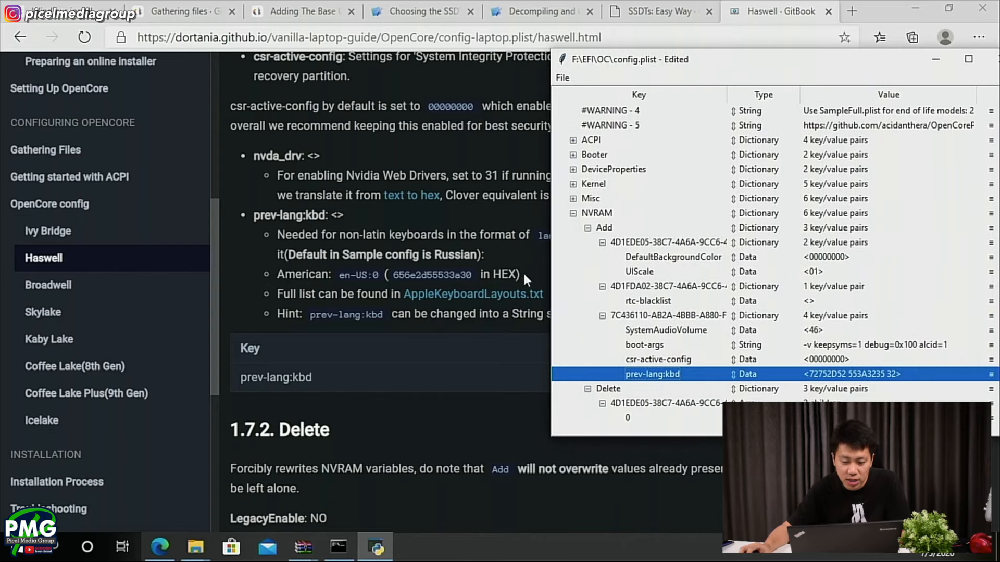
pyautogui.click(441, 320)
pyautogui.moveTo(393, 274); pyautogui.dragTo(472, 274)
pyautogui.hotkey('ctrl', 'c')
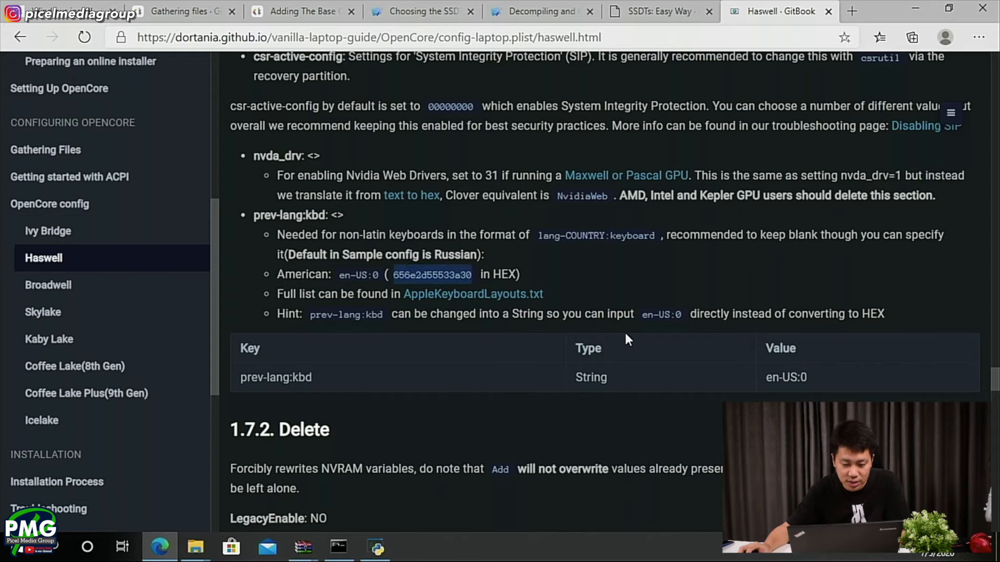
pyautogui.hotkey('alt', 'Tab')
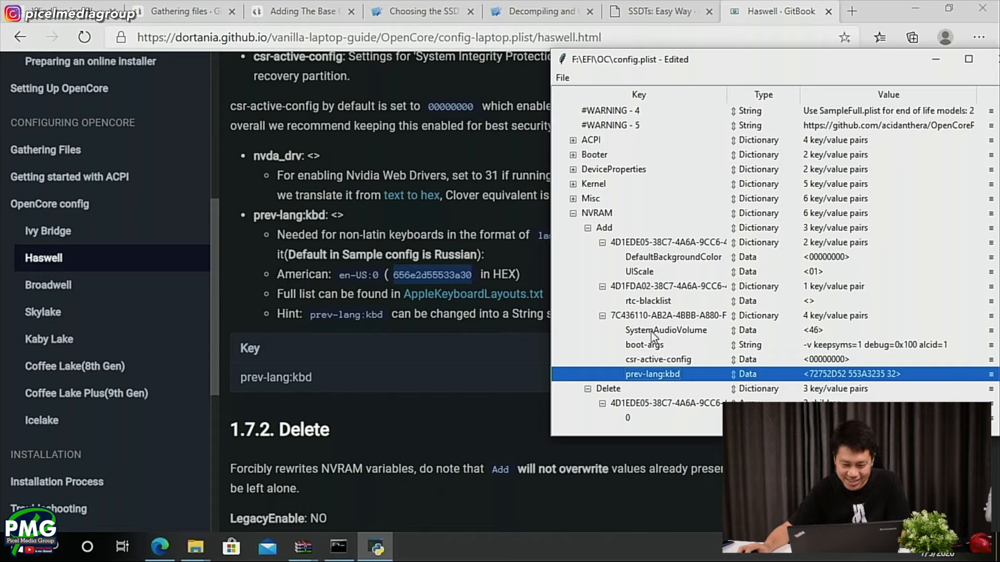
pyautogui.doubleClick(869, 372)
pyautogui.hotkey('ctrl', 'v')
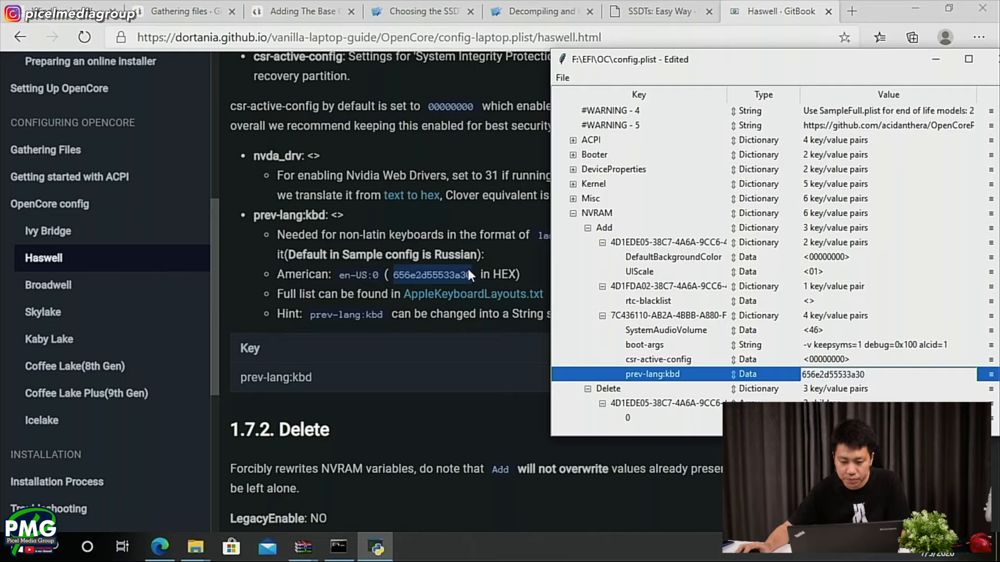
pyautogui.press('Return')
# - Compare the NVRAM Delete, LegacyEnable and LegacyOverwrite entries in config.plist with the guide's NVRAM screenshot
pyautogui.click(304, 308)
pyautogui.scroll(15, 304, 308)
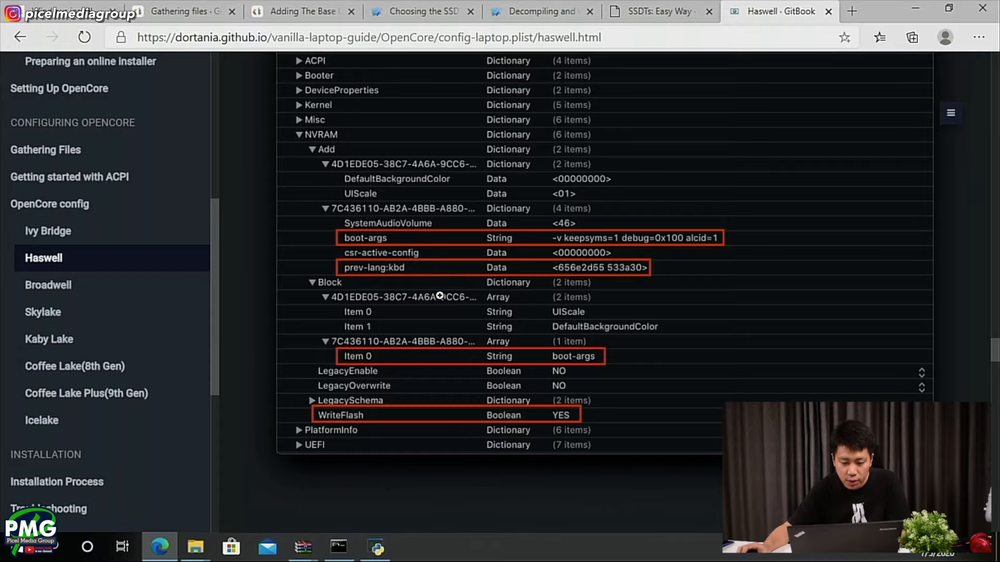
pyautogui.scroll(-10, 405, 341)
pyautogui.scroll(-20, 404, 336)
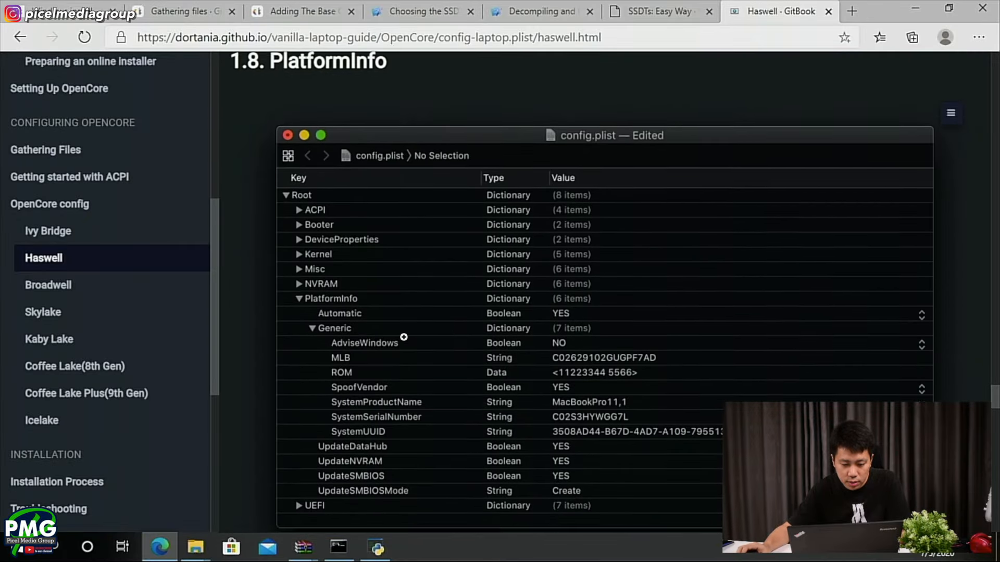
pyautogui.scroll(20, 404, 337)
pyautogui.scroll(14, 404, 337)
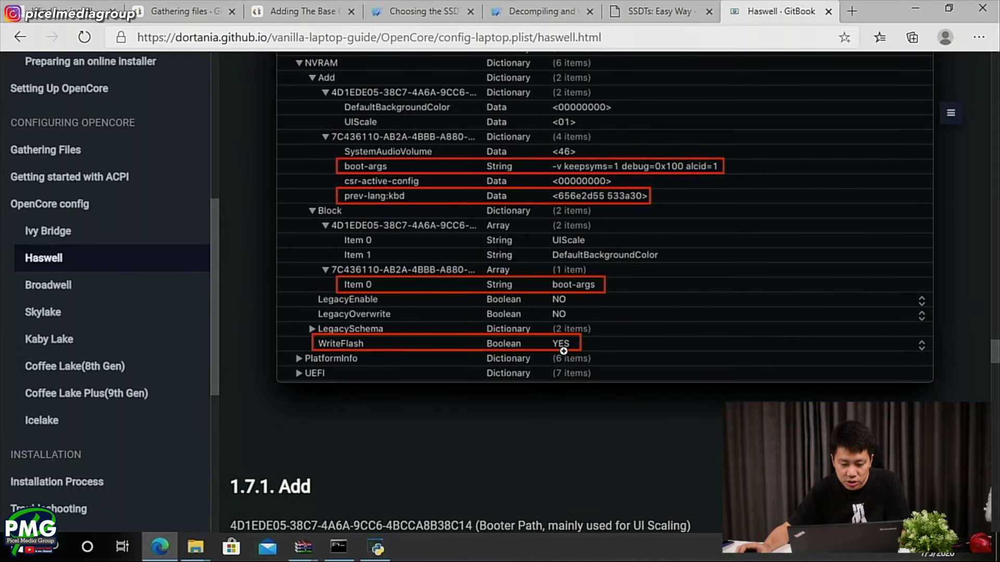
pyautogui.hotkey('alt', 'Tab')
pyautogui.scroll(-2, 709, 359)
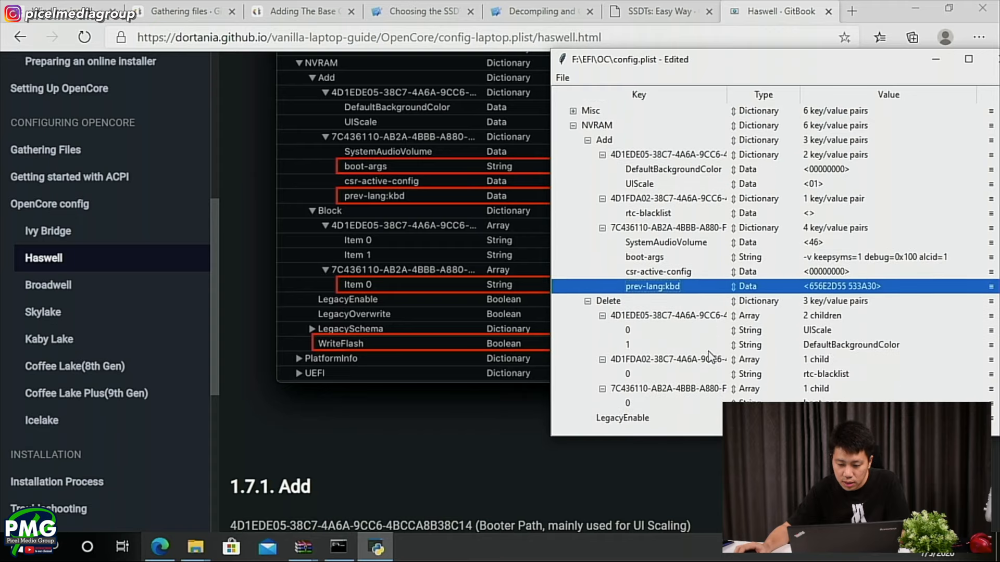
pyautogui.scroll(-1, 709, 356)
pyautogui.click(677, 404)
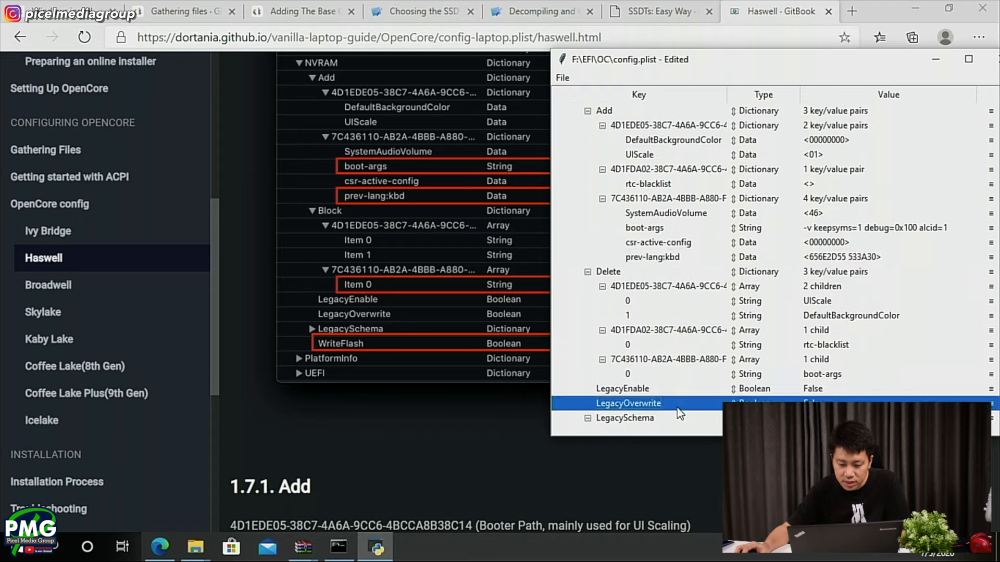
# - Collapse LegacySchema under NVRAM, and check WriteFlash and the boot-args item under Delete against the guide's screenshot
pyautogui.click(672, 420)
pyautogui.scroll(-1, 682, 419)
pyautogui.scroll(-1, 689, 421)
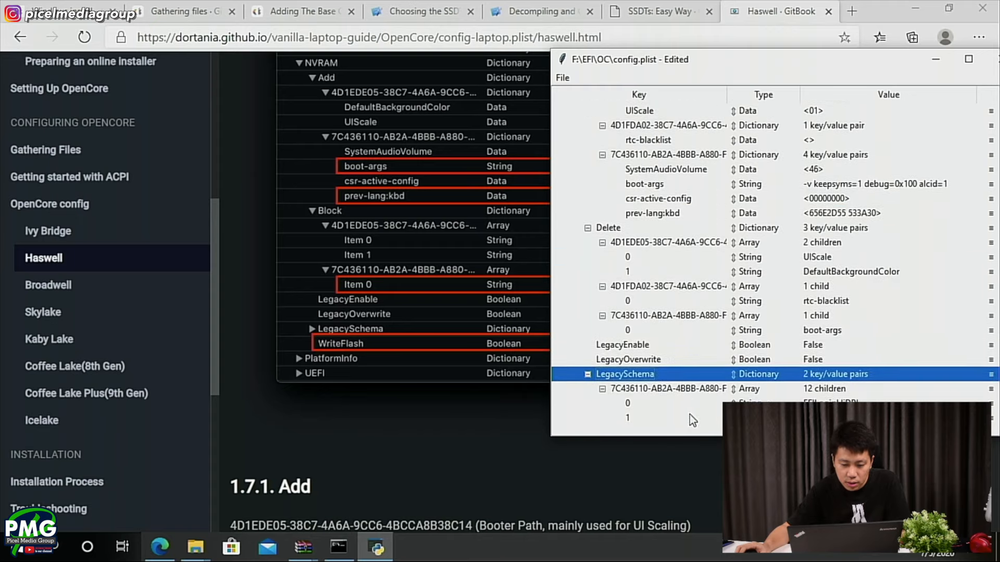
pyautogui.click(588, 374)
pyautogui.click(600, 388)
pyautogui.hotkey('alt', 'Tab')
pyautogui.hotkey('alt', 'Tab')
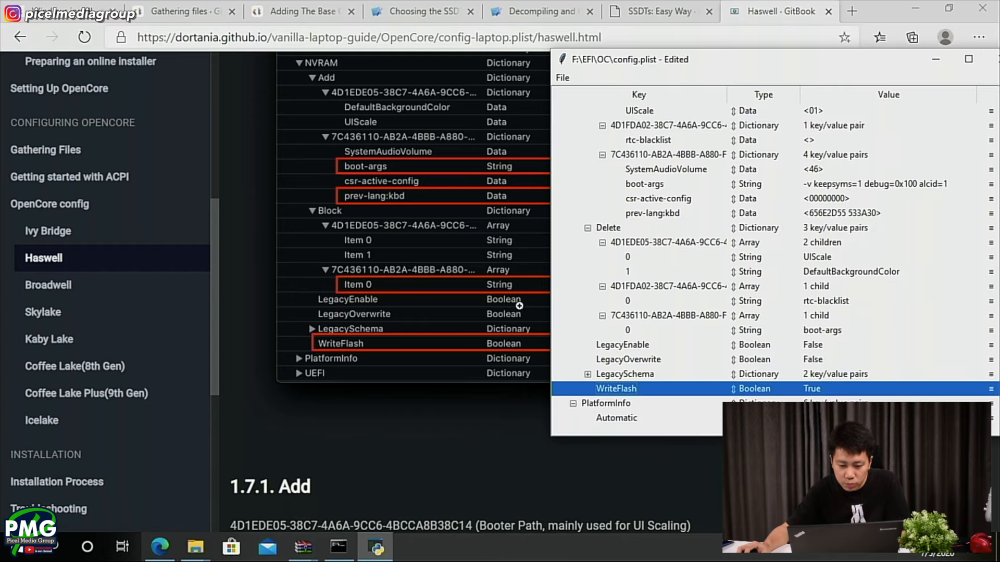
pyautogui.click(650, 330)
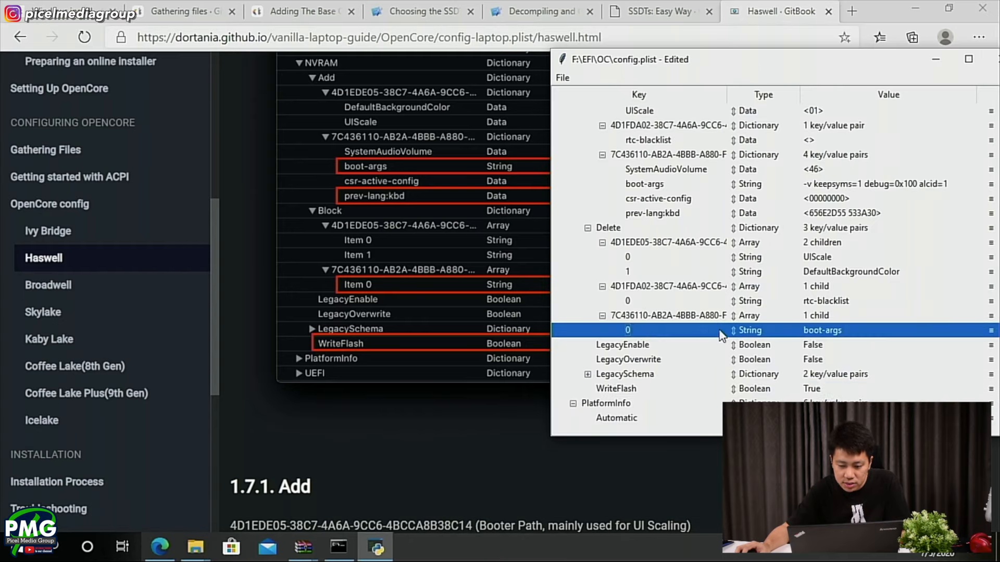
# - Collapse the NVRAM section in config.plist and bring up the guide's 1.8 PlatformInfo section beside it
pyautogui.scroll(-5, 475, 316)
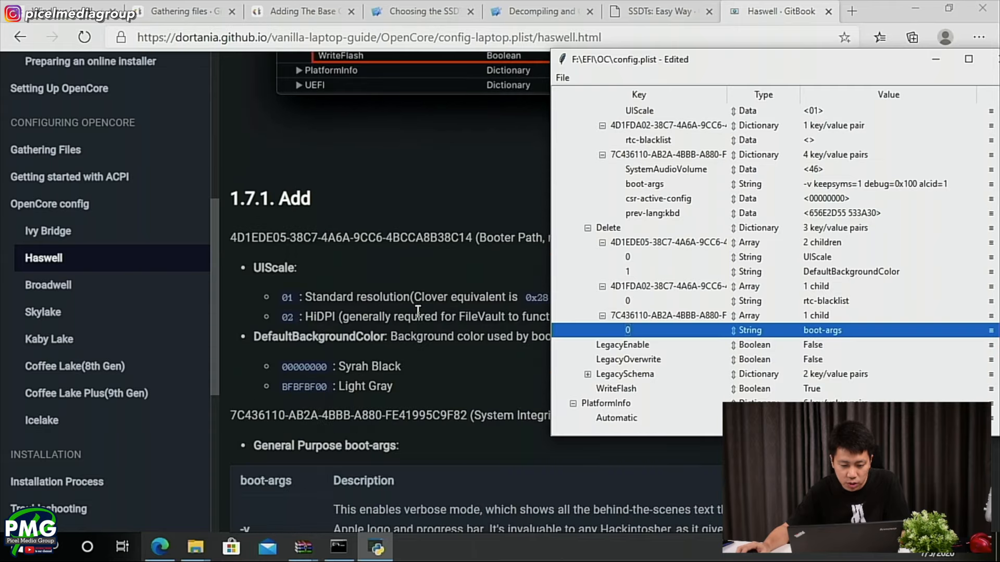
pyautogui.scroll(-1, 791, 324)
pyautogui.scroll(1, 567, 270)
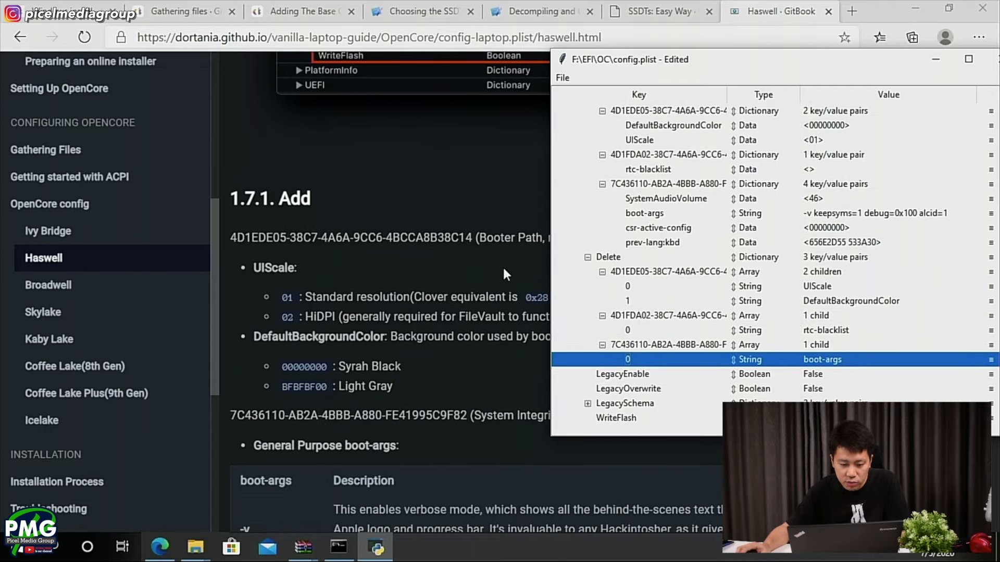
pyautogui.scroll(-15, 503, 269)
pyautogui.scroll(-14, 438, 284)
pyautogui.scroll(10, 437, 283)
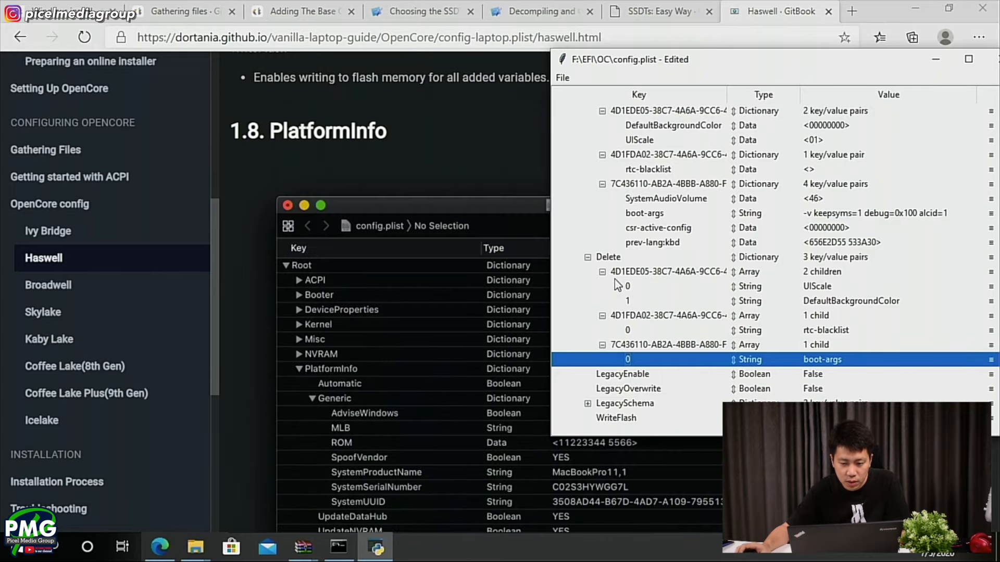
pyautogui.scroll(2, 616, 284)
pyautogui.click(572, 170)
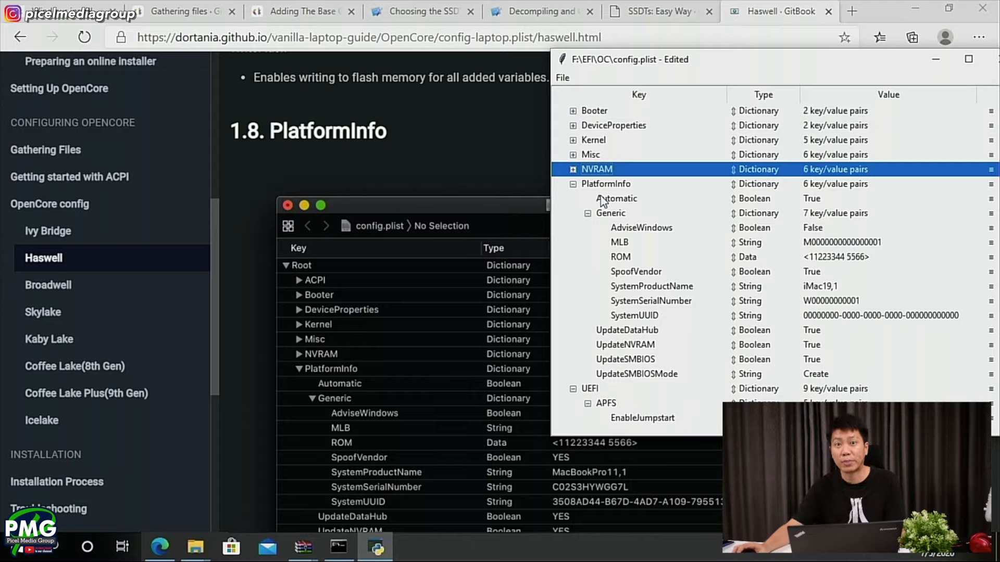
# - Read the guide's PlatformInfo section and its Haswell SMBIOS table, highlighting MacBookPro11,1
pyautogui.click(768, 6)
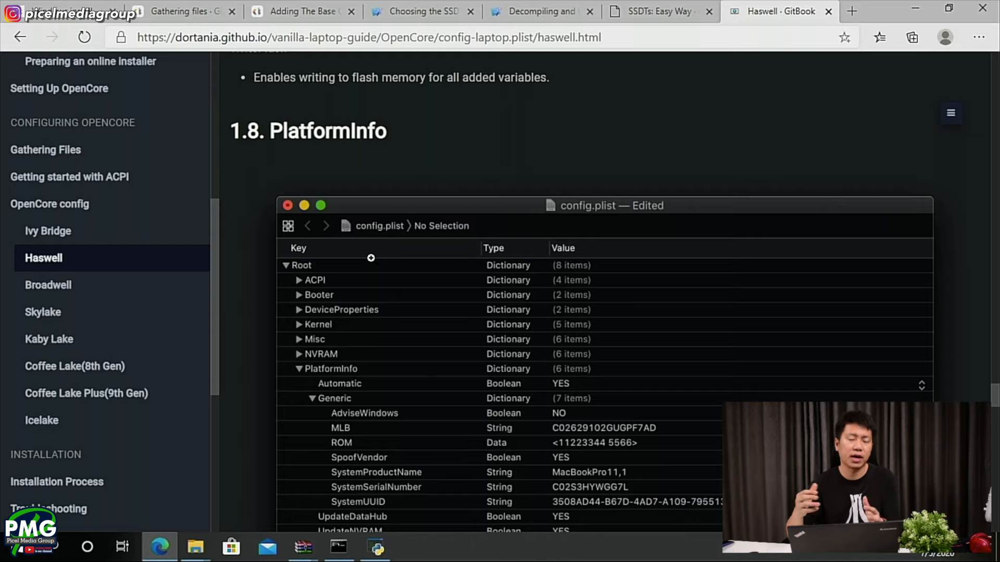
pyautogui.scroll(-7, 452, 277)
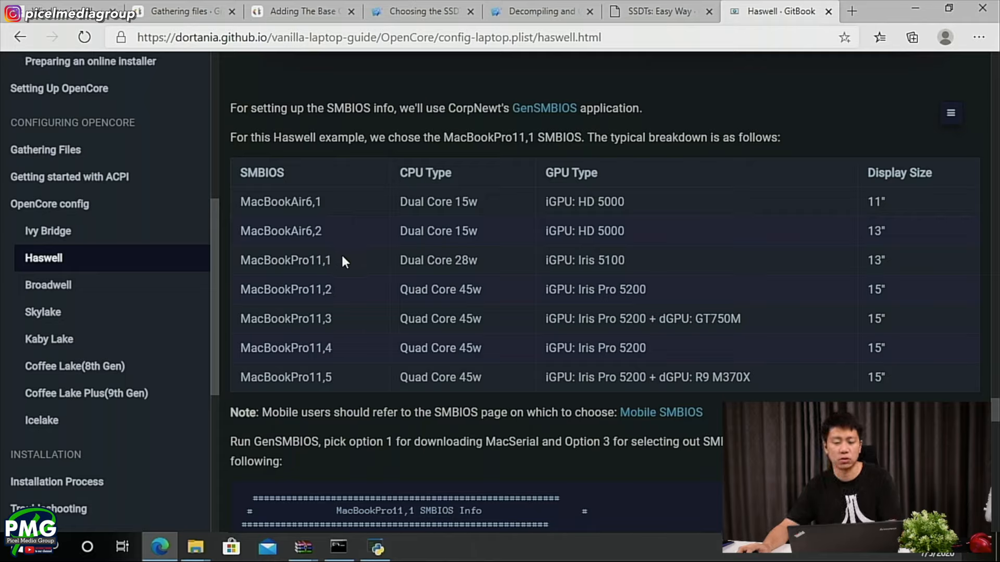
pyautogui.moveTo(241, 255); pyautogui.dragTo(324, 258)
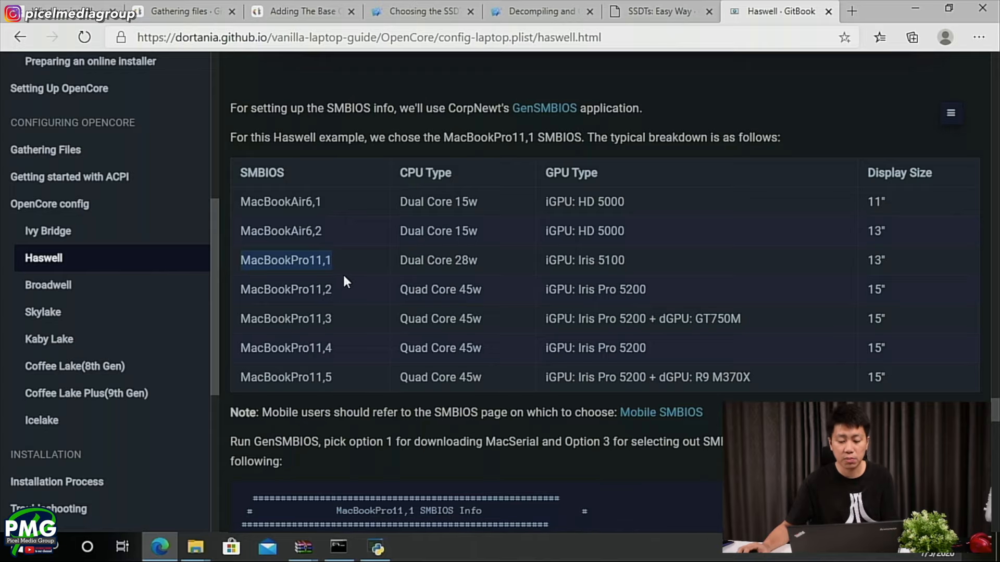
pyautogui.scroll(-4, 343, 277)
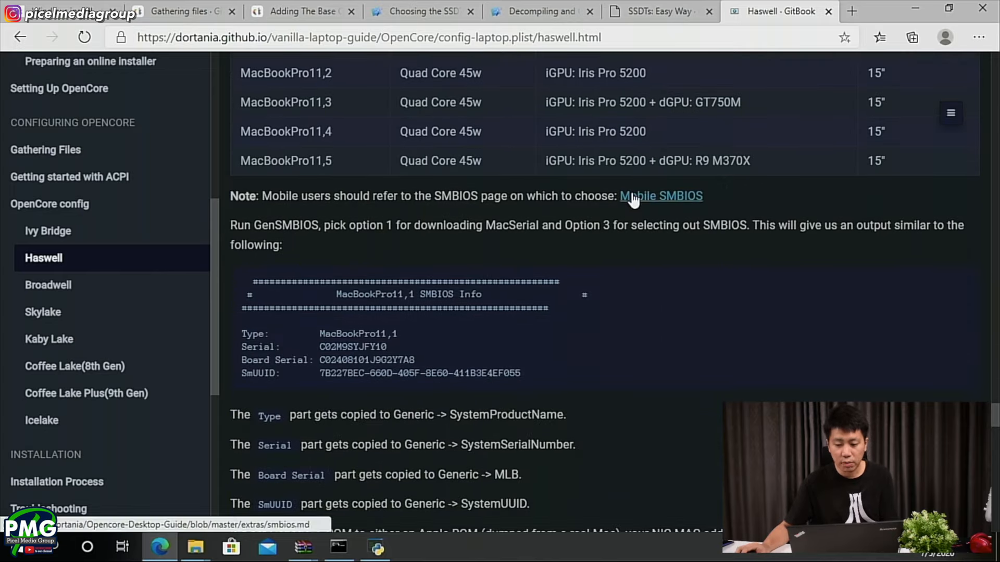
# - Open the guide's Mobile SMBIOS page and review the tables by CPU generation, highlighting MacBookPro11,1 under Haswell (4th Gen)
pyautogui.click(633, 197)
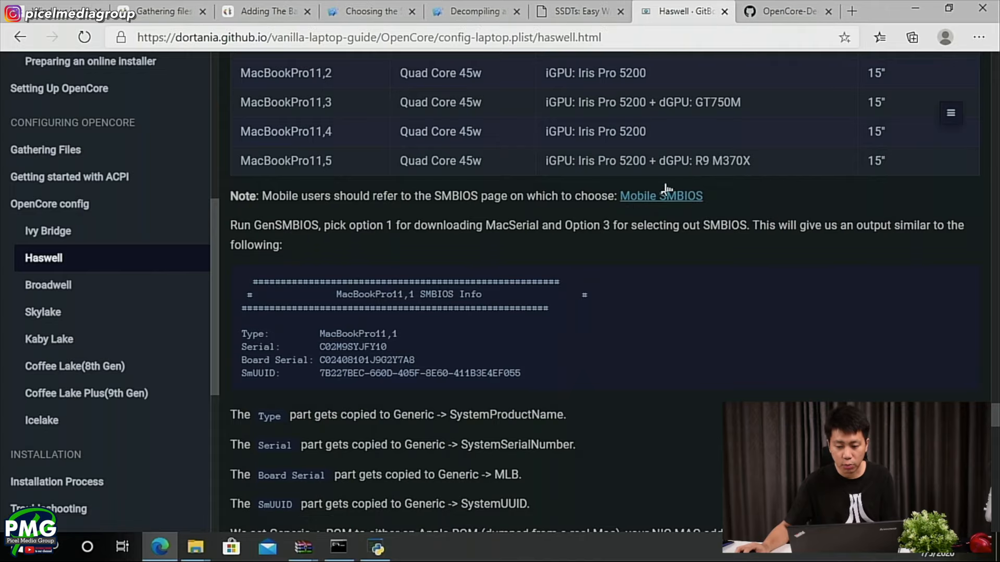
pyautogui.click(813, 9)
pyautogui.scroll(-8, 479, 270)
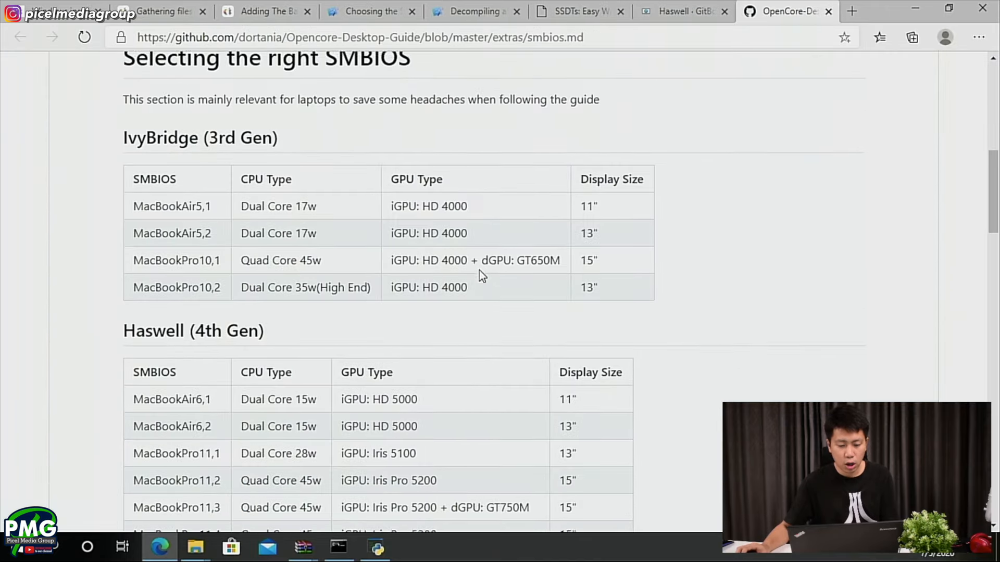
pyautogui.scroll(-5, 478, 268)
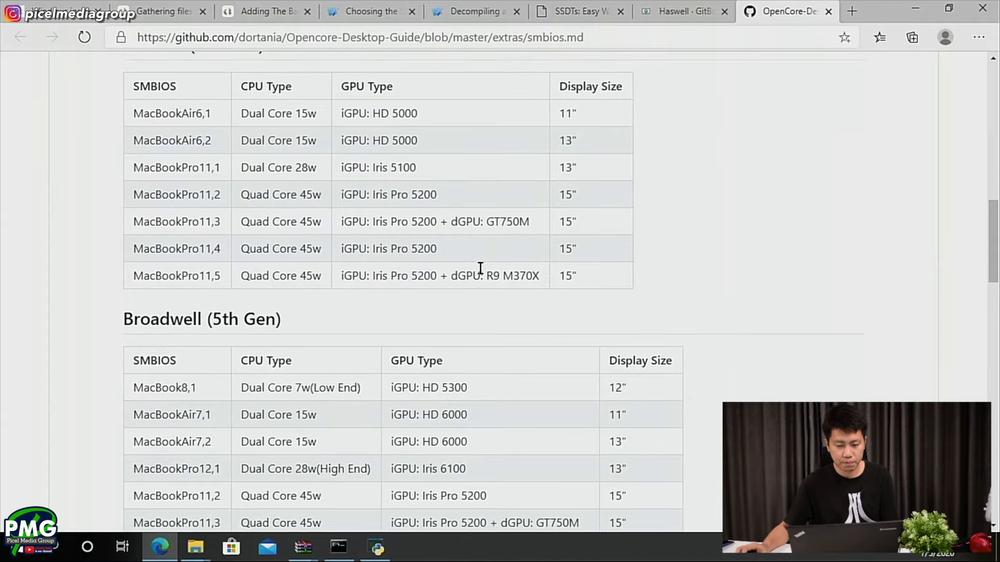
pyautogui.scroll(4, 478, 269)
pyautogui.scroll(-3, 220, 326)
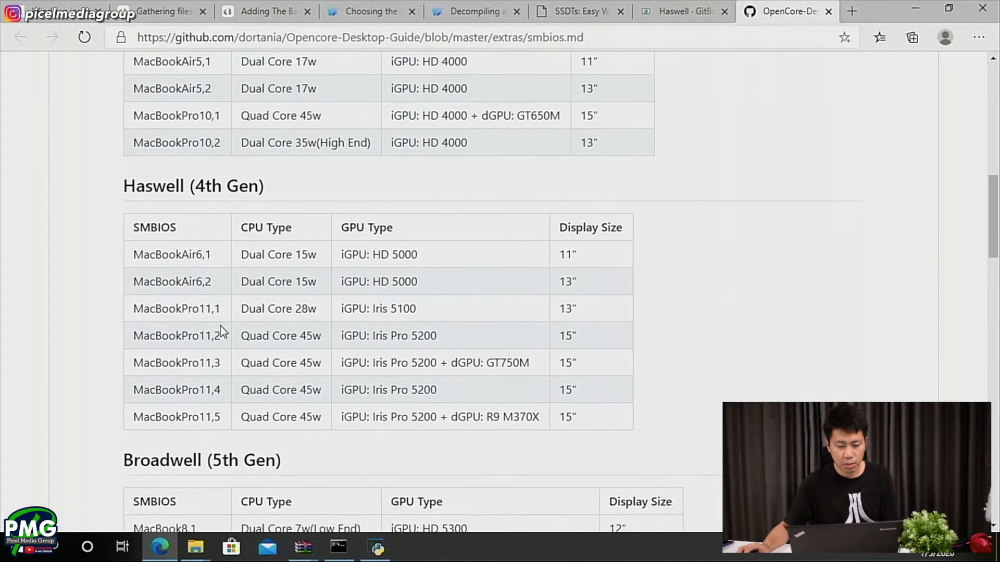
pyautogui.scroll(-3, 290, 340)
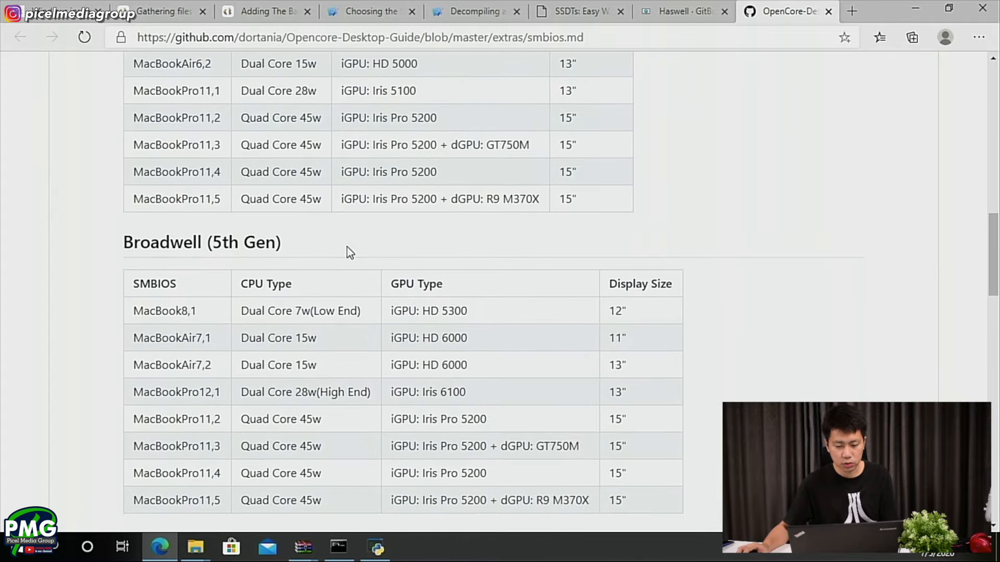
pyautogui.scroll(-10, 430, 449)
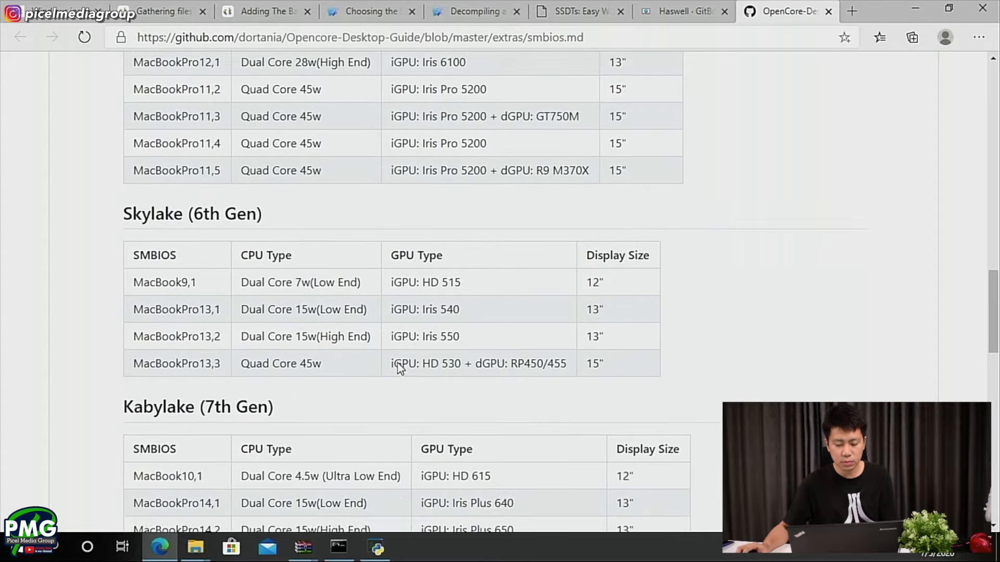
pyautogui.scroll(-3, 465, 360)
pyautogui.scroll(15, 520, 363)
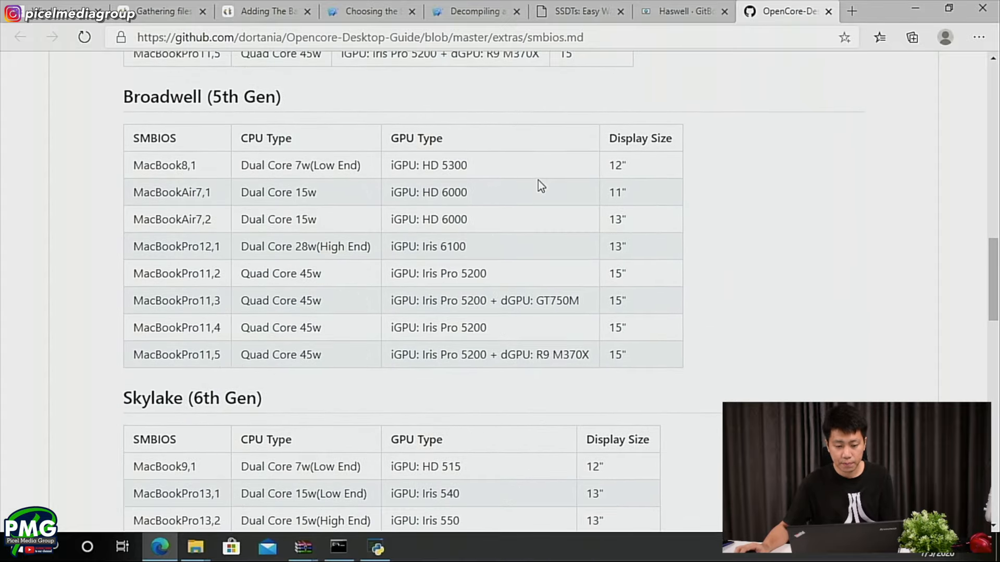
pyautogui.scroll(2, 448, 203)
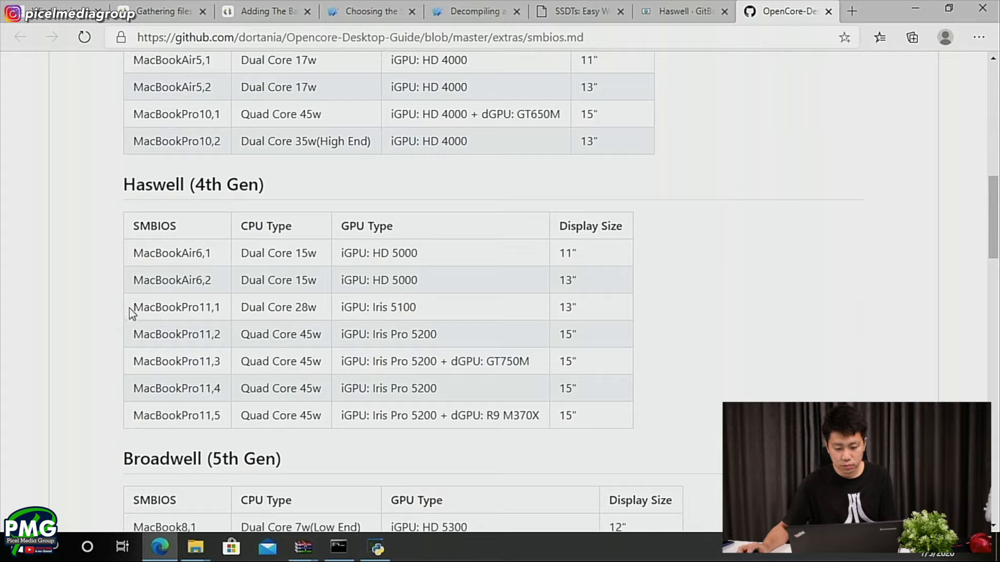
pyautogui.moveTo(135, 308); pyautogui.dragTo(221, 310)
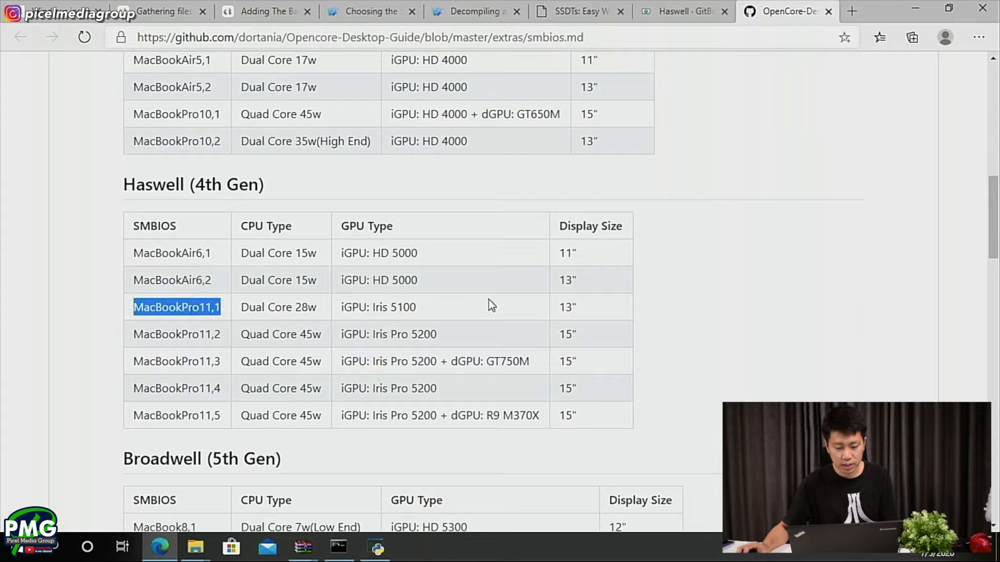
# - Check the Generic entries under PlatformInfo in config.plist, and return to the Haswell guide's GenSMBIOS instructions
pyautogui.hotkey('alt', 'Tab')
pyautogui.hotkey('alt', 'Tab')
pyautogui.hotkey('alt', 'Tab')
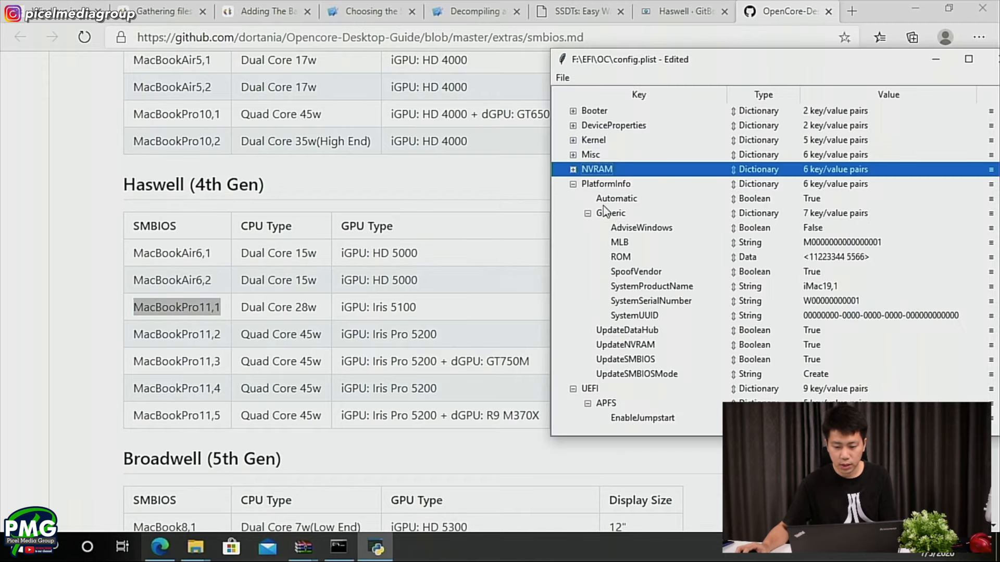
pyautogui.click(671, 11)
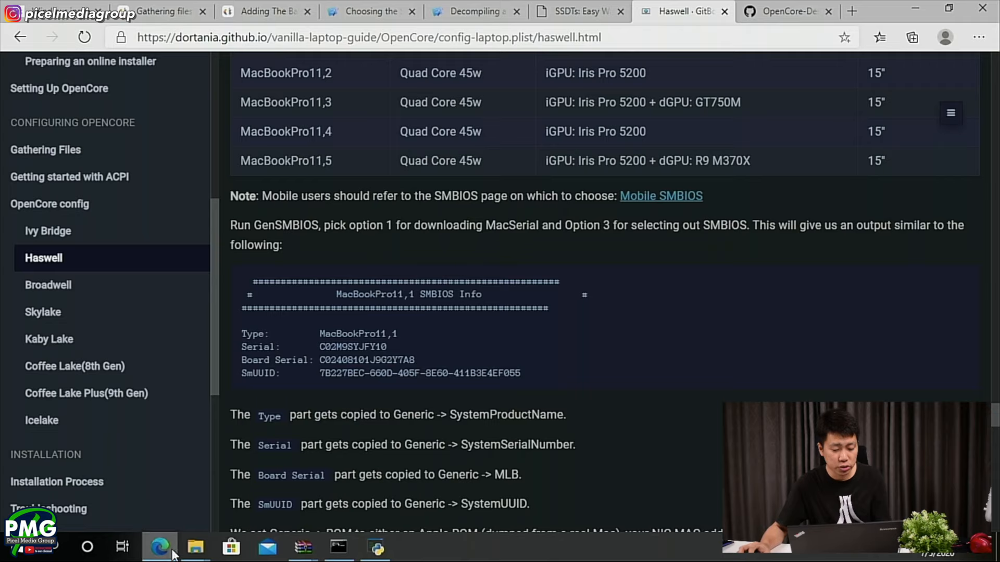
# - Find GenSMBIOS.bat in the GenSMBIOS-master folder under Downloads and run it as administrator
pyautogui.click(195, 546)
pyautogui.click(277, 481)
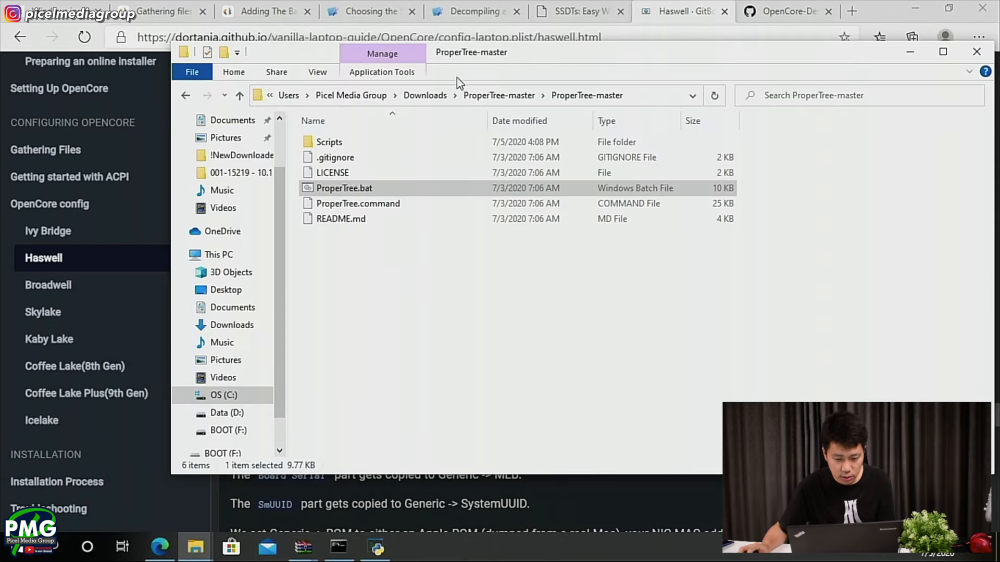
pyautogui.click(425, 95)
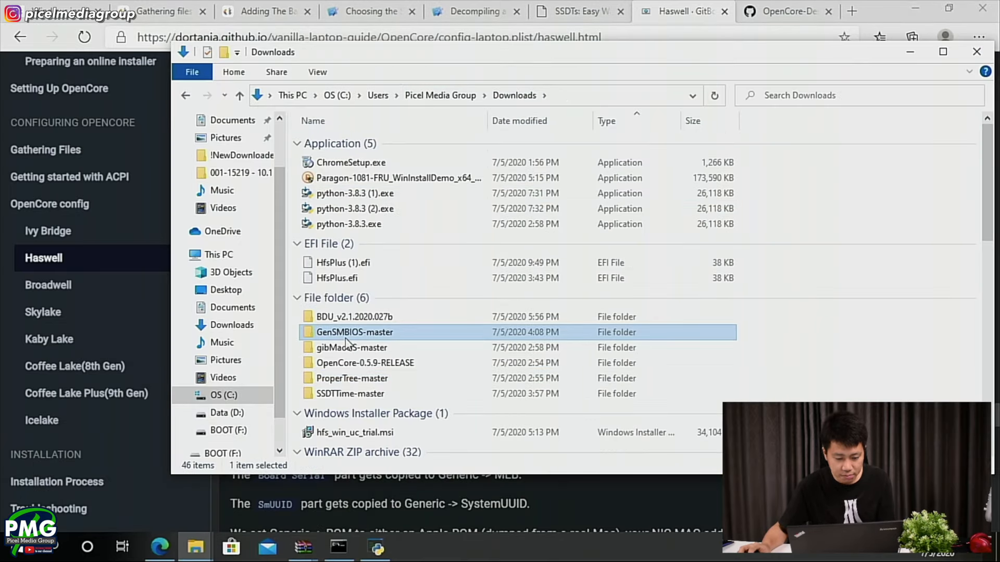
pyautogui.doubleClick(354, 332)
pyautogui.doubleClick(370, 143)
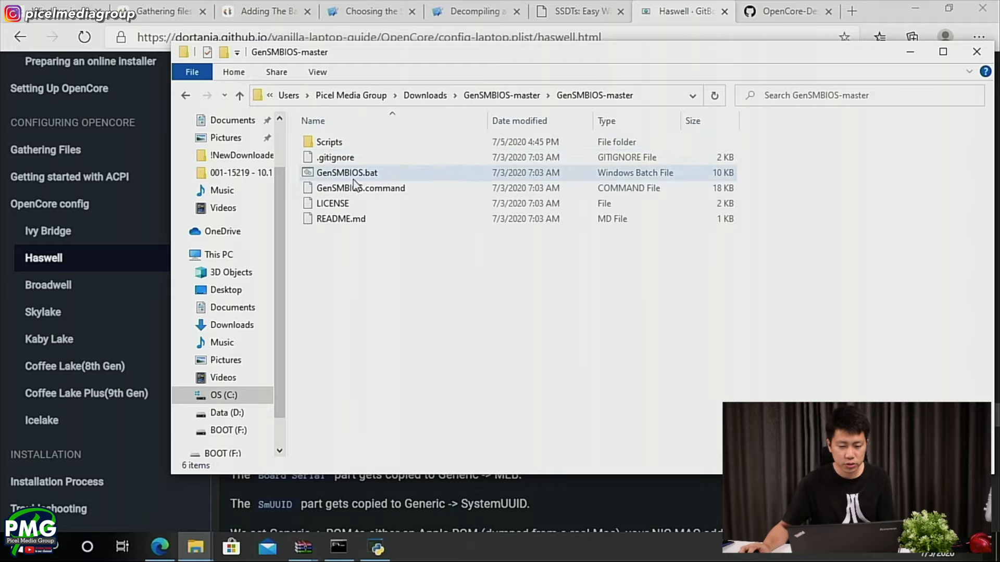
pyautogui.rightClick(348, 174)
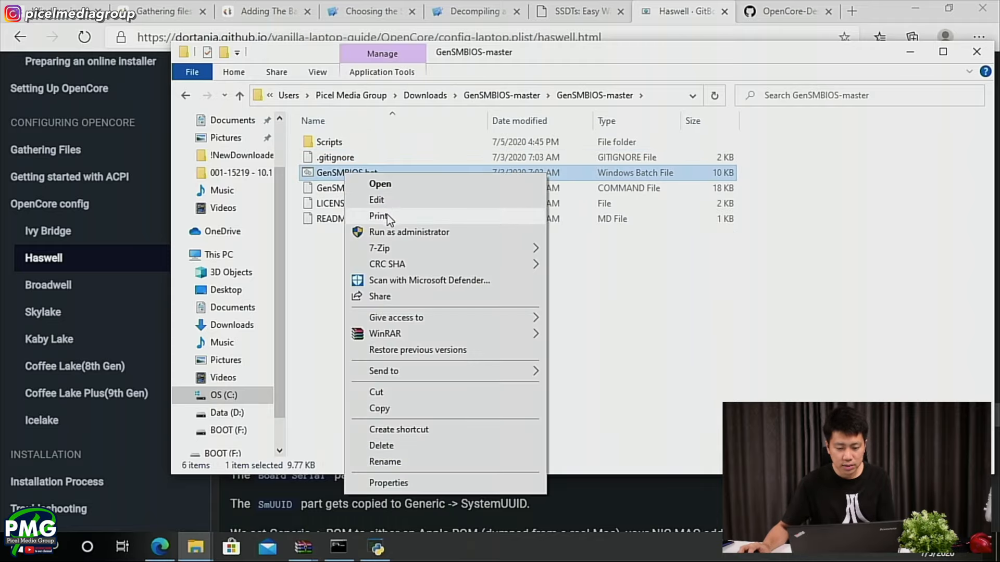
pyautogui.click(401, 232)
pyautogui.click(435, 359)
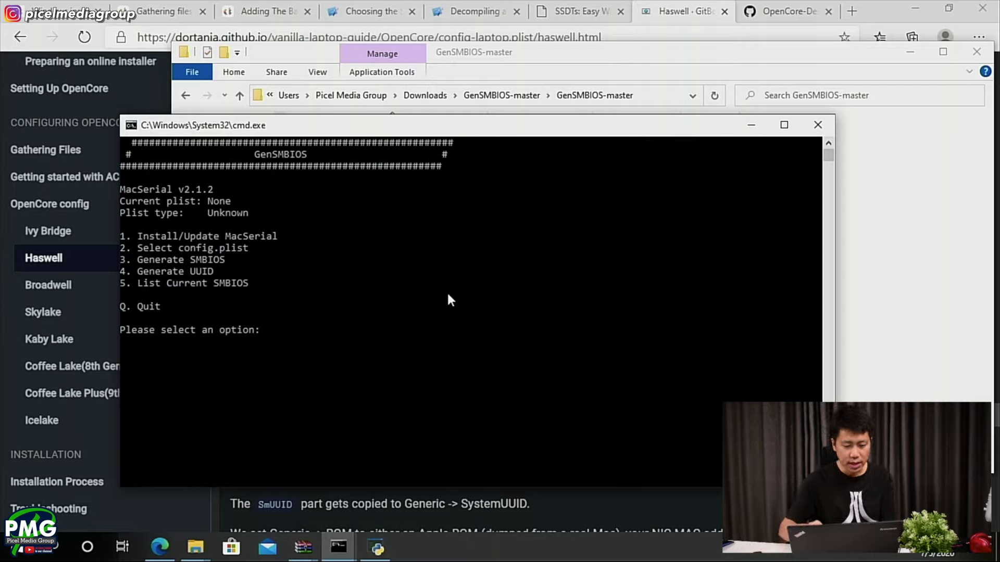
# - Run option 1 in GenSMBIOS to install or update MacSerial, and check the guide for the next option
pyautogui.write('1')
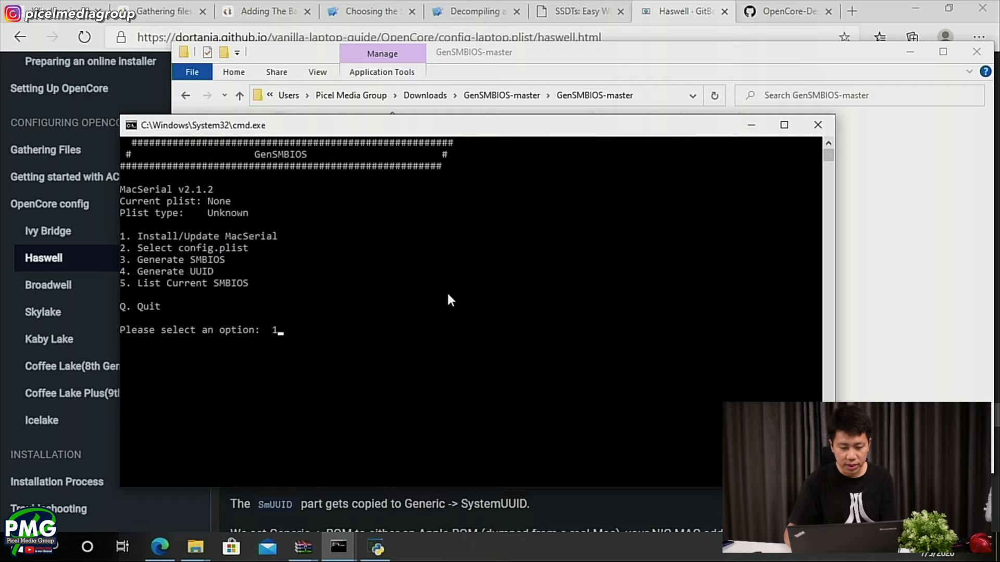
pyautogui.press('Return')
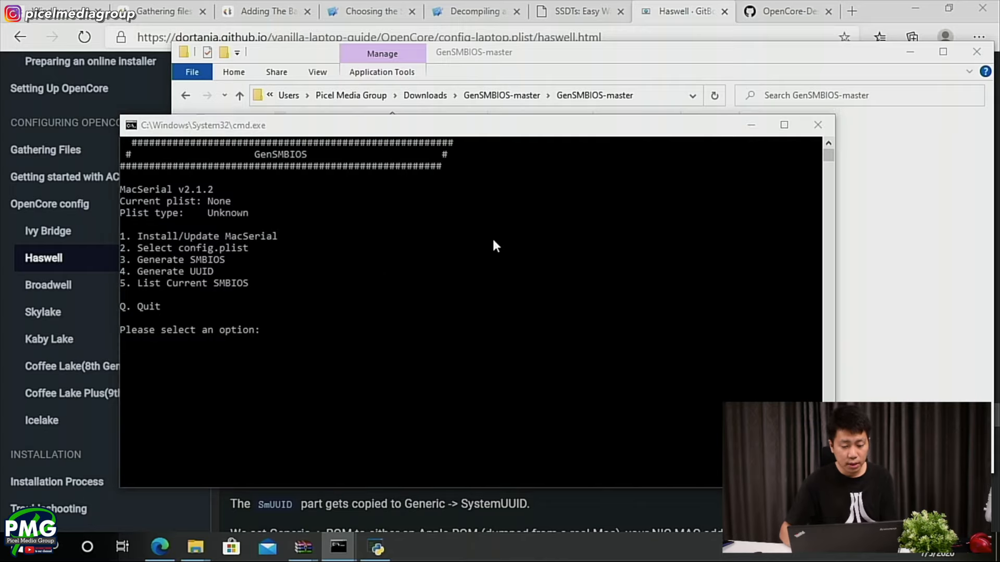
pyautogui.hotkey('alt', 'Tab')
pyautogui.hotkey('alt', 'Tab')
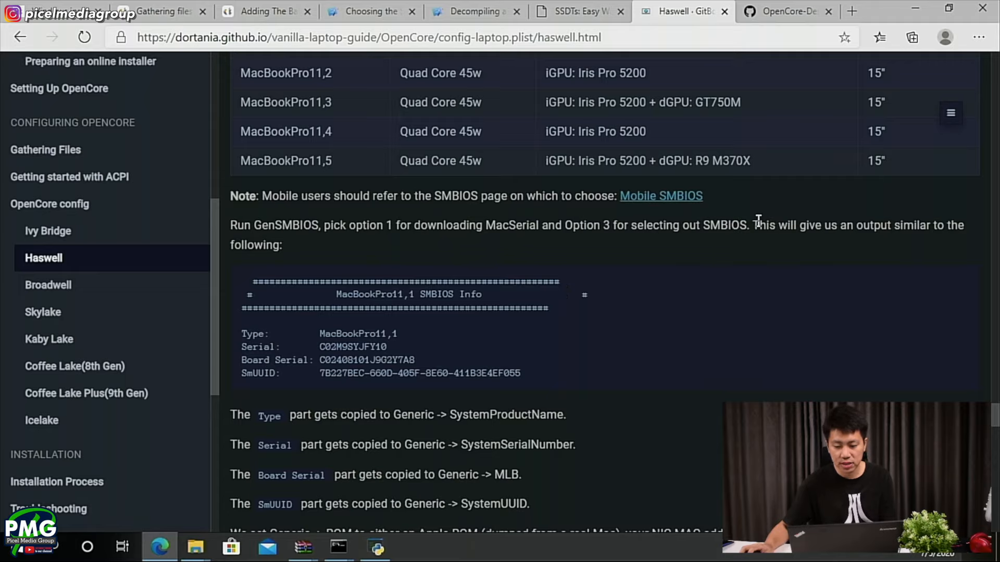
# - Generate an SMBIOS with GenSMBIOS option 3, using the model name MacBookPro11,2 copied from the guide's table
pyautogui.hotkey('alt', 'Tab')
pyautogui.write('3')
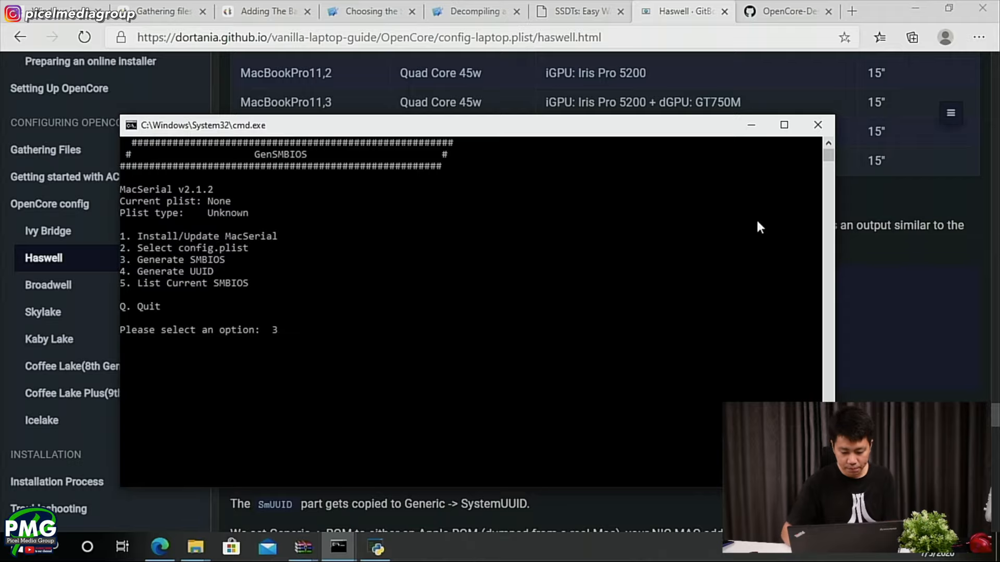
pyautogui.press('Return')
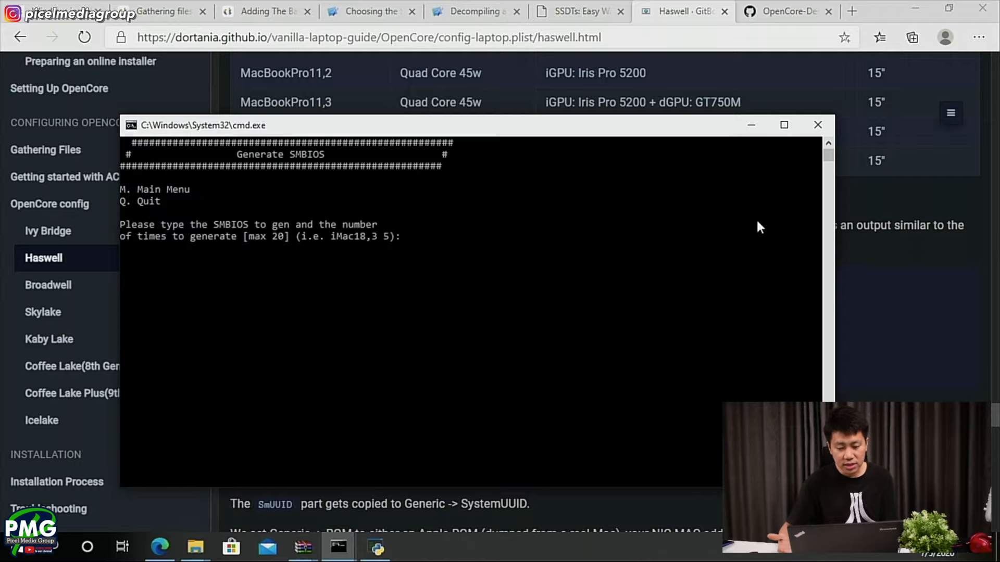
pyautogui.hotkey('alt', 'Tab')
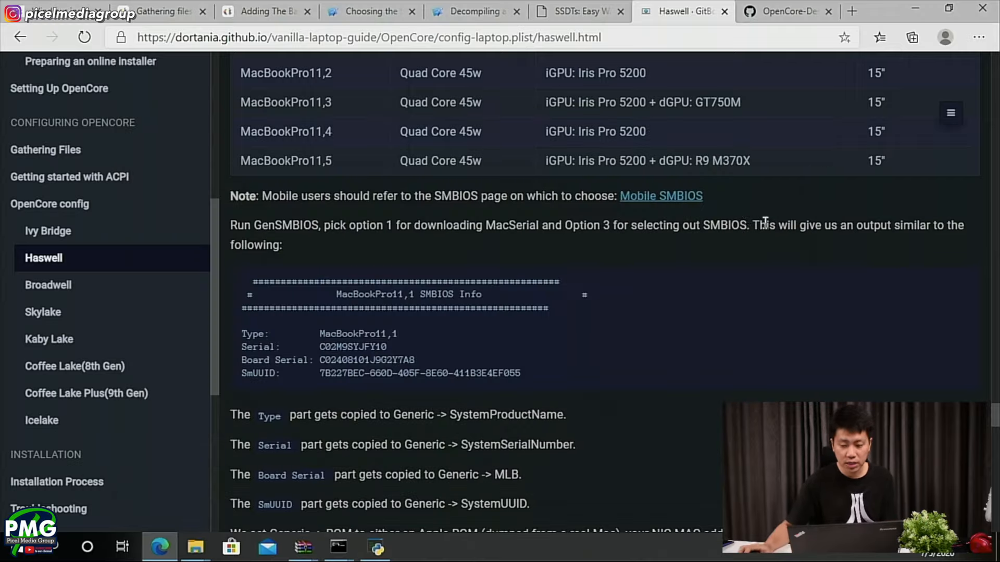
pyautogui.scroll(3, 757, 221)
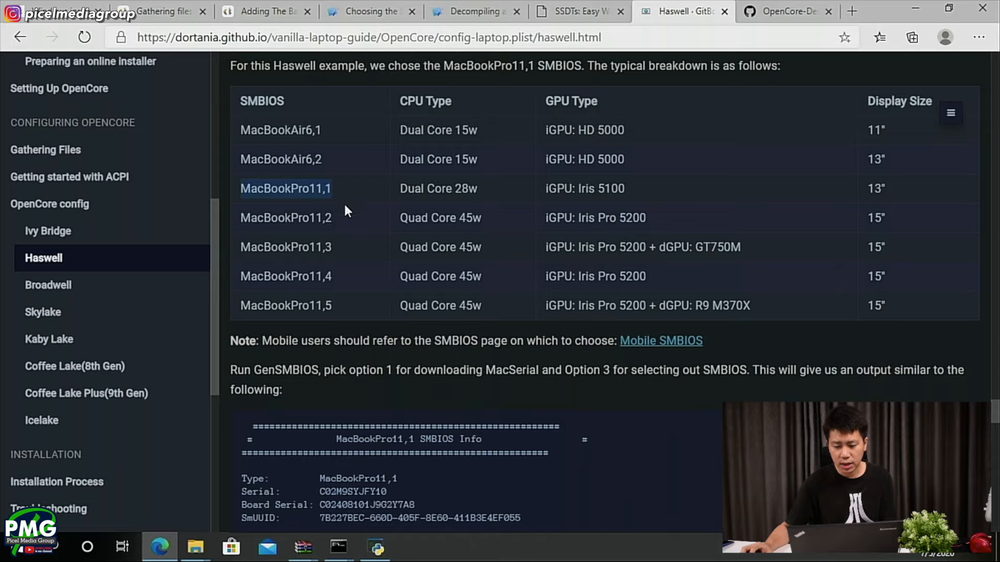
pyautogui.moveTo(332, 218); pyautogui.dragTo(247, 217)
pyautogui.hotkey('ctrl', 'c')
pyautogui.hotkey('alt', 'Tab')
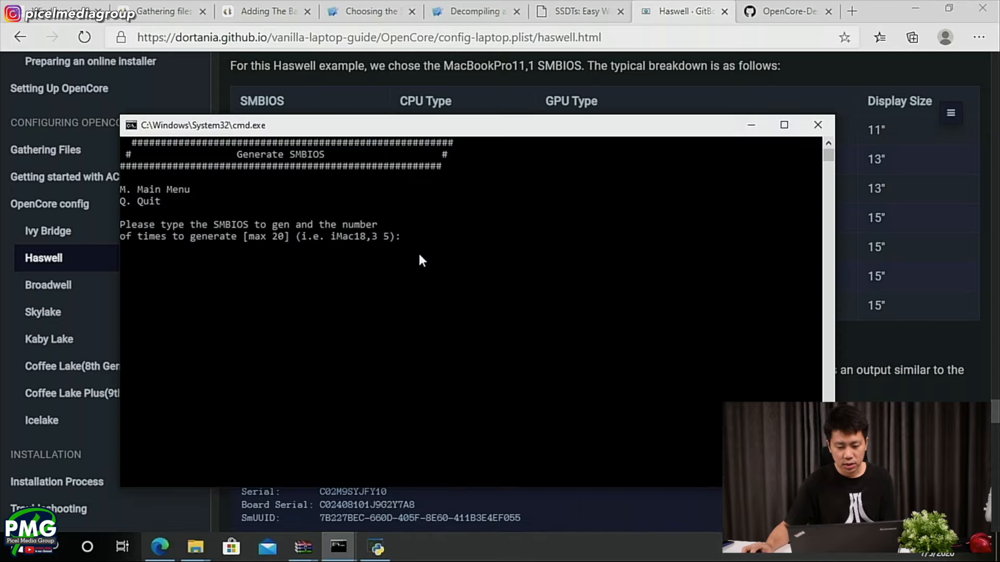
pyautogui.hotkey('ctrl', 'v')
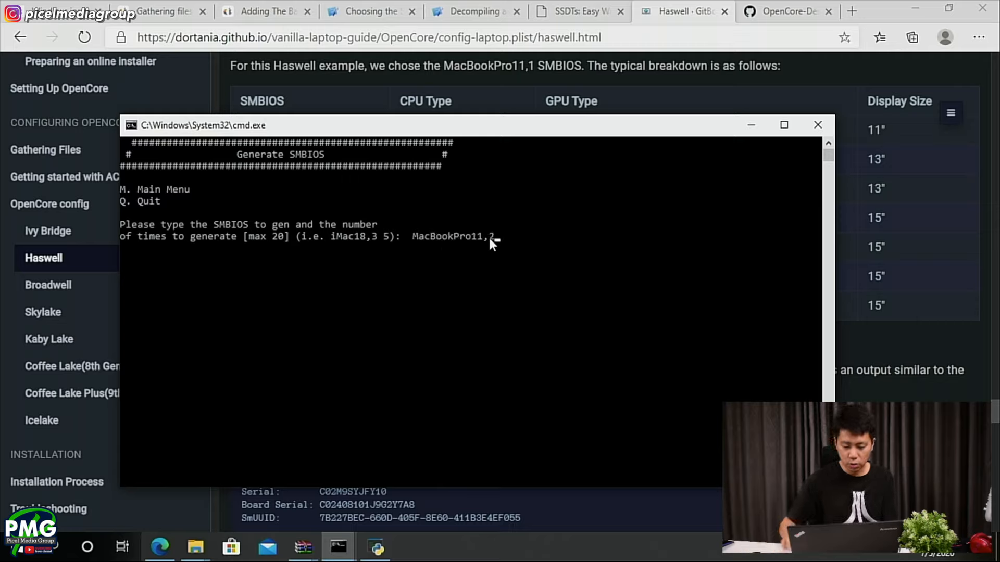
pyautogui.press('Return')
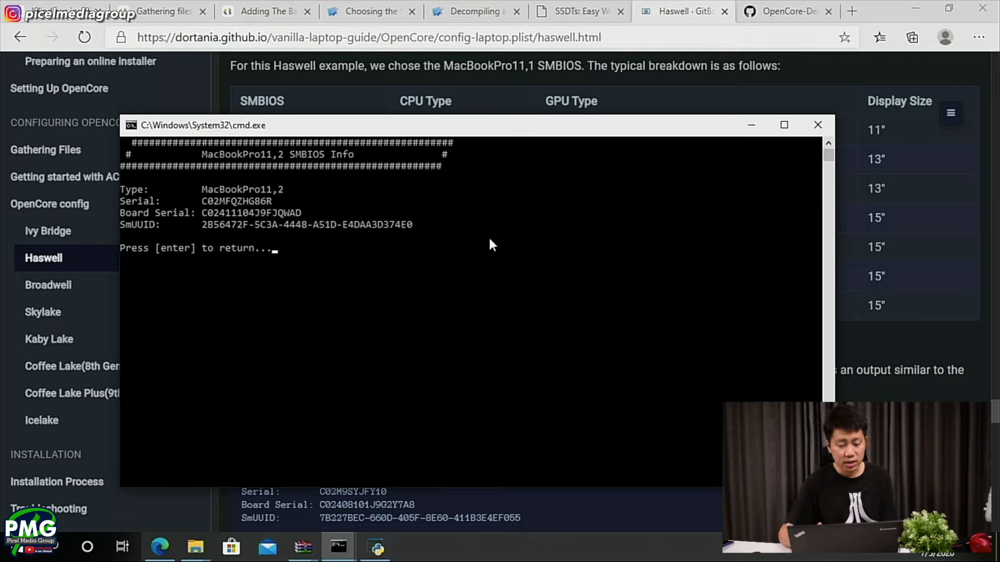
# - Place the config.plist window beside the GenSMBIOS output, and check the guide for which Generic entry takes each generated value
pyautogui.moveTo(202, 189); pyautogui.dragTo(278, 194)
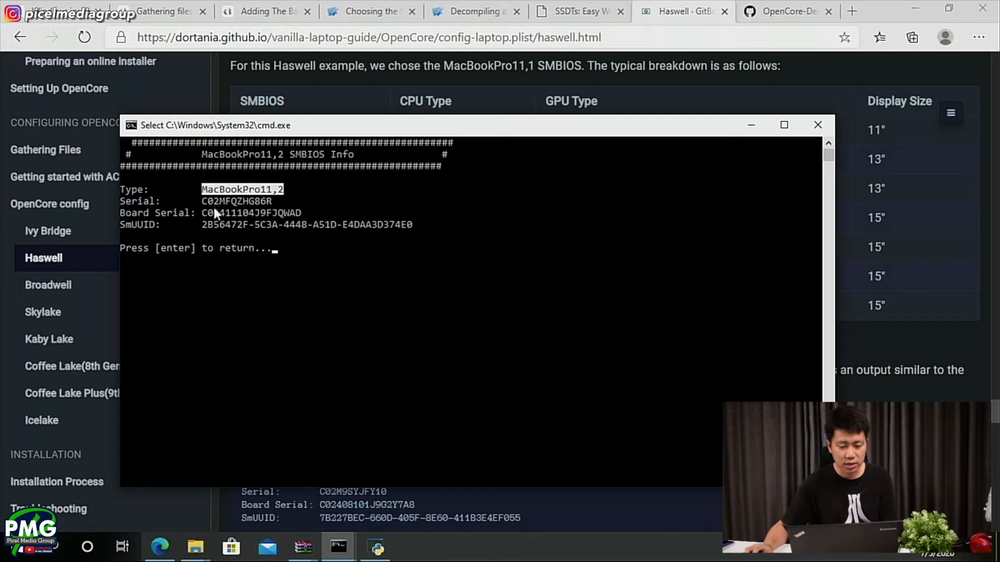
pyautogui.hotkey('alt', 'Tab')
pyautogui.hotkey('alt', 'Tab')
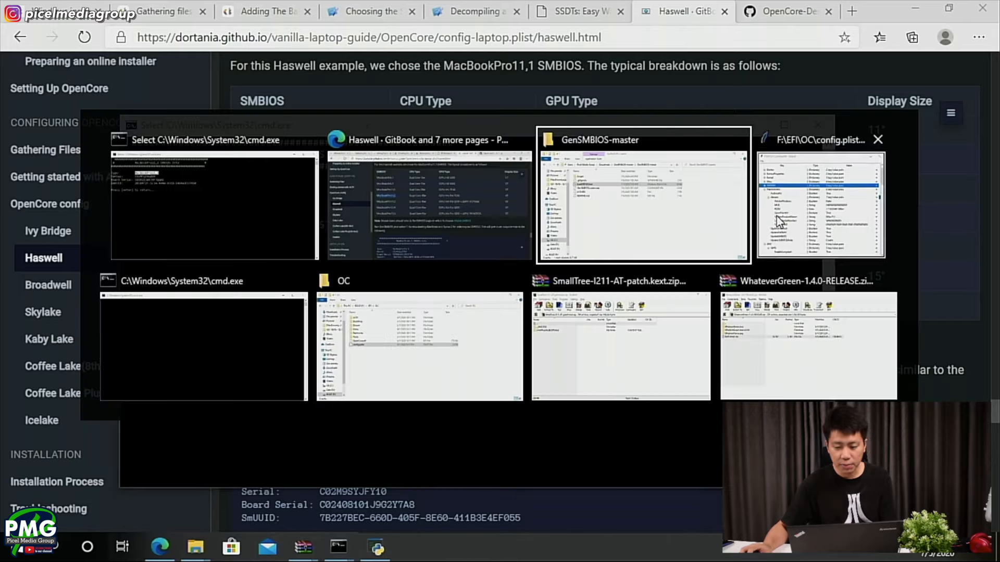
pyautogui.click(815, 201)
pyautogui.moveTo(653, 59); pyautogui.dragTo(619, 95)
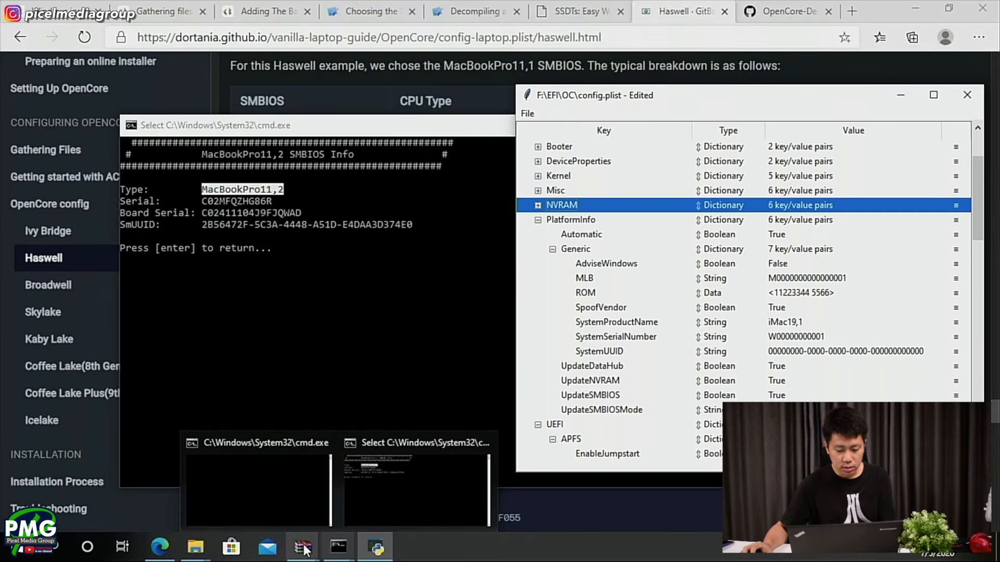
pyautogui.click(156, 549)
pyautogui.scroll(-7, 322, 398)
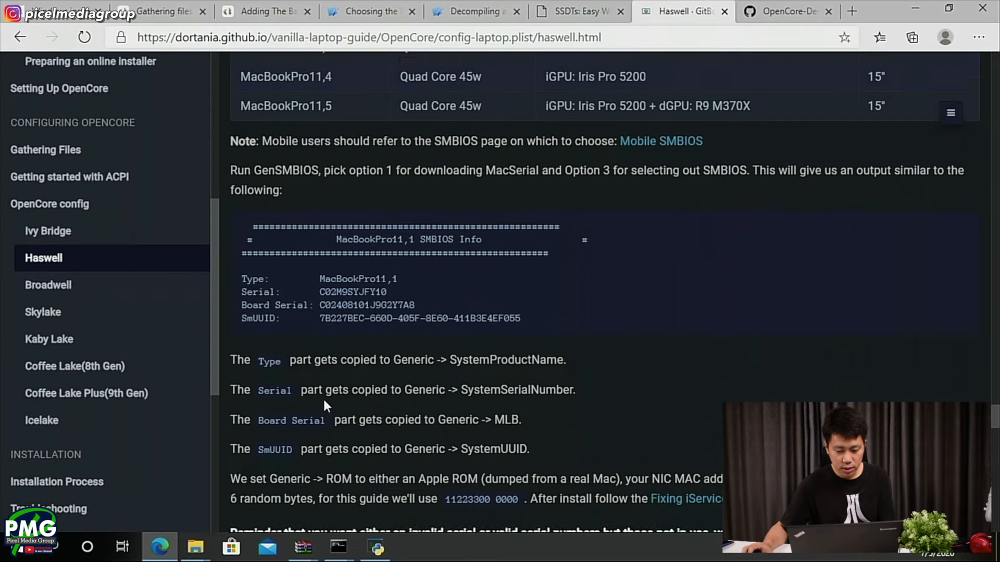
pyautogui.scroll(1, 320, 198)
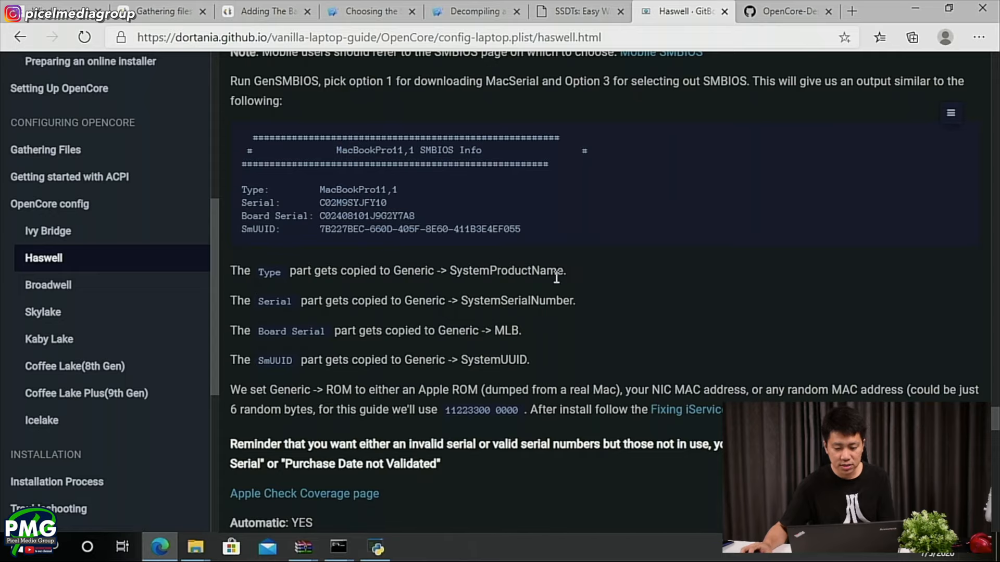
# - Copy the Type from the GenSMBIOS output into SystemProductName under PlatformInfo > Generic in config.plist, setting it to MacBookPro11,2
pyautogui.hotkey('alt', 'Tab')
pyautogui.hotkey('alt', 'Tab')
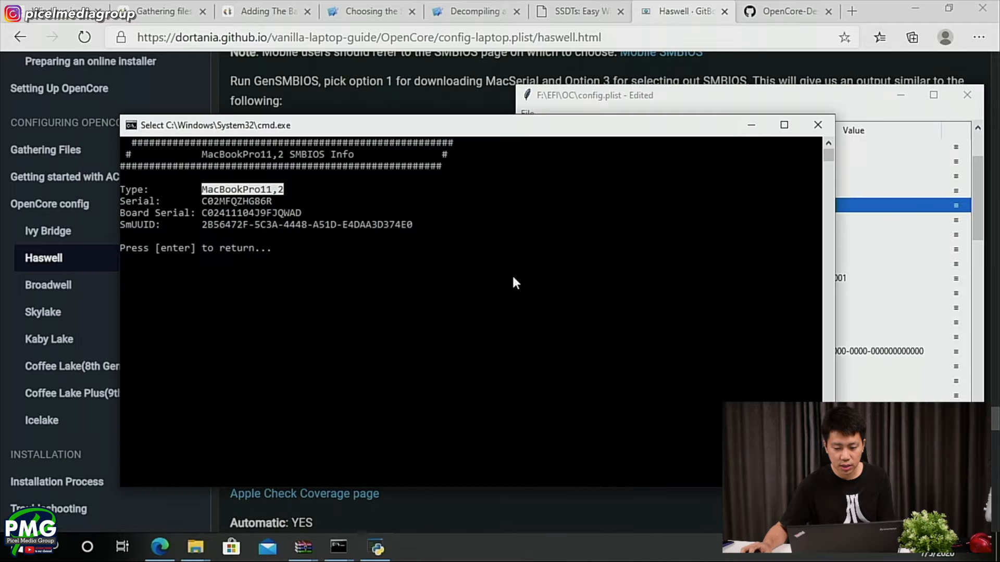
pyautogui.rightClick(290, 191)
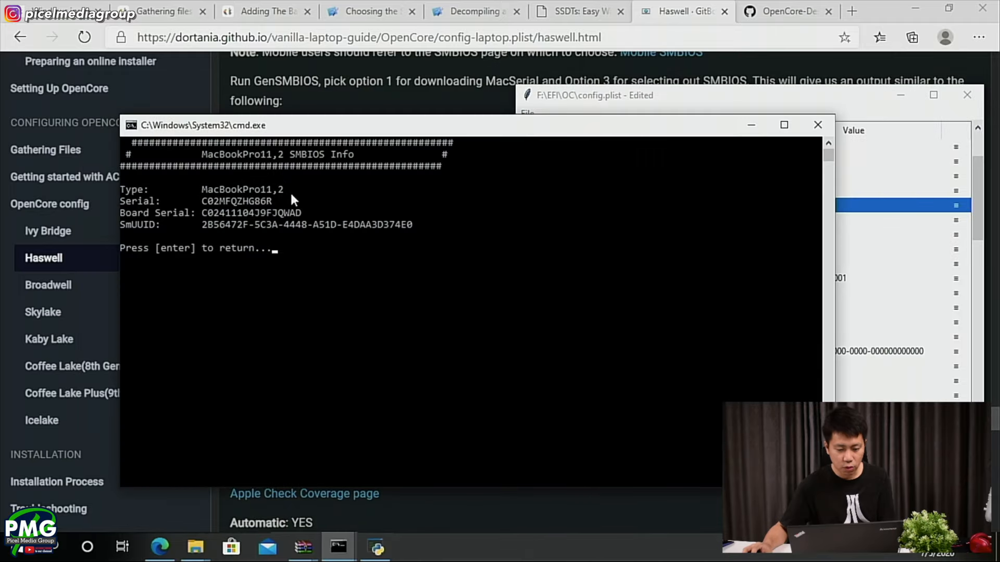
pyautogui.hotkey('alt', 'Tab')
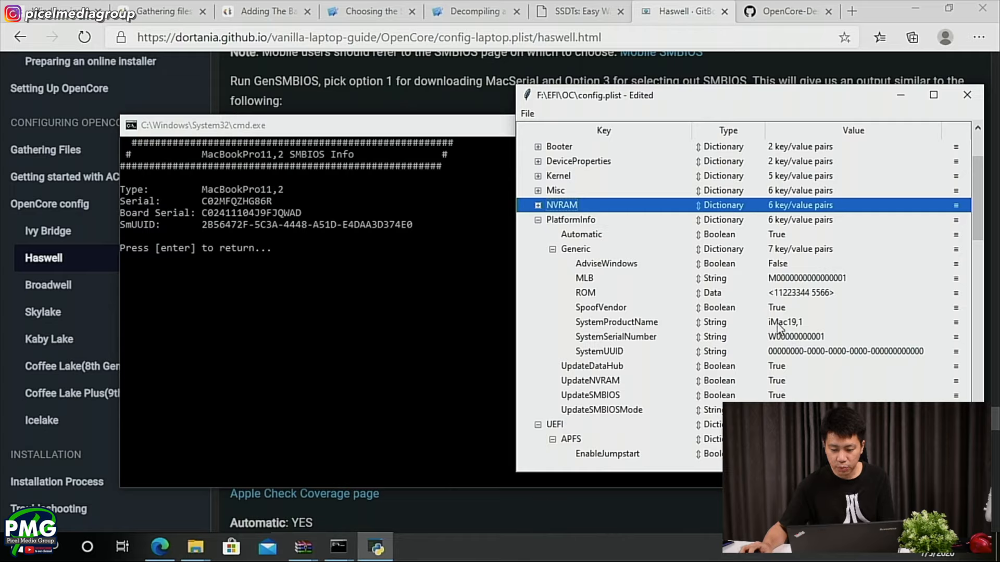
pyautogui.doubleClick(793, 322)
pyautogui.hotkey('ctrl', 'v')
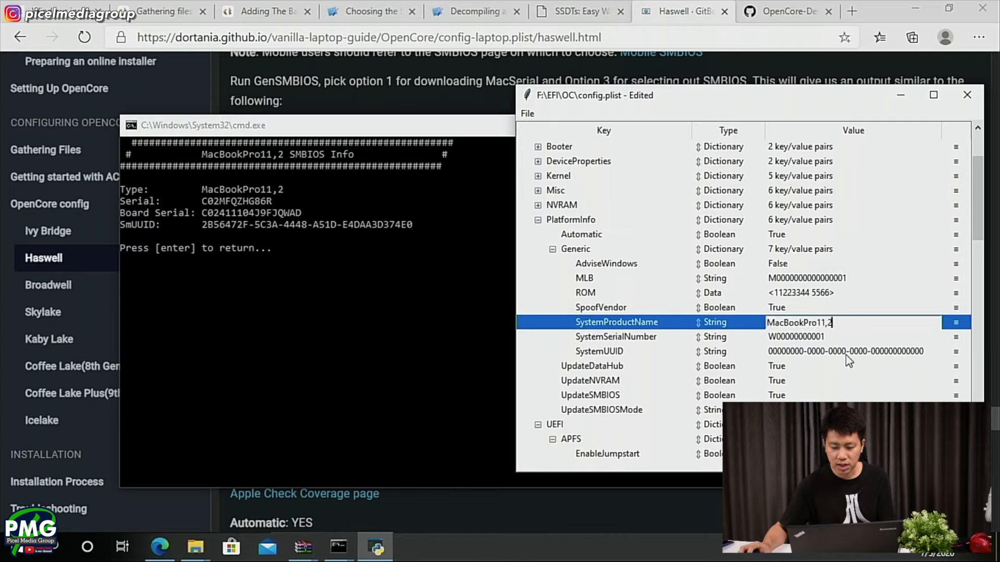
pyautogui.click(800, 337)
# - Copy the generated Serial from the GenSMBIOS output into the SystemSerialNumber entry under PlatformInfo > Generic
pyautogui.click(386, 107)
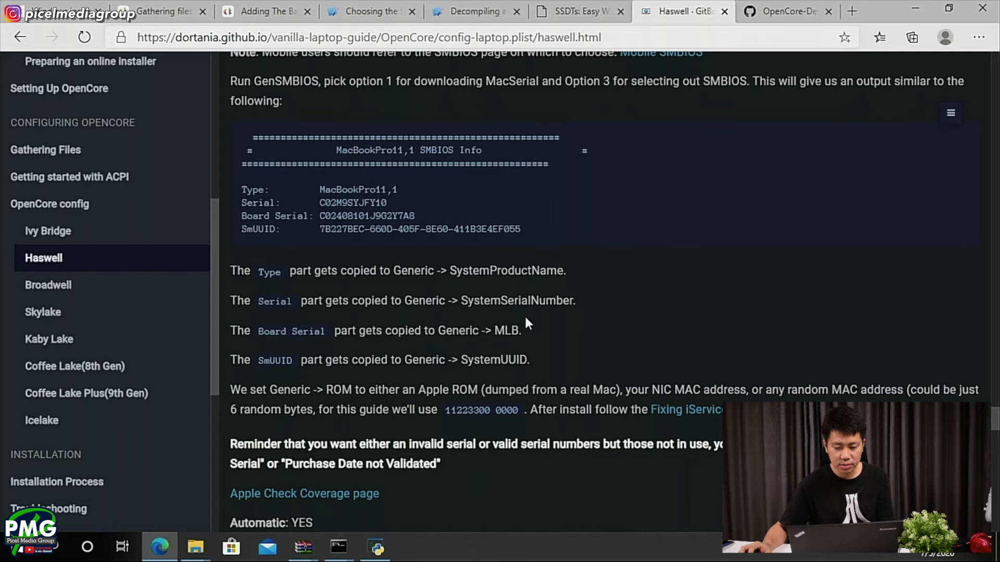
pyautogui.hotkey('alt', 'Tab')
pyautogui.hotkey('alt', 'Tab')
pyautogui.press('Tab')
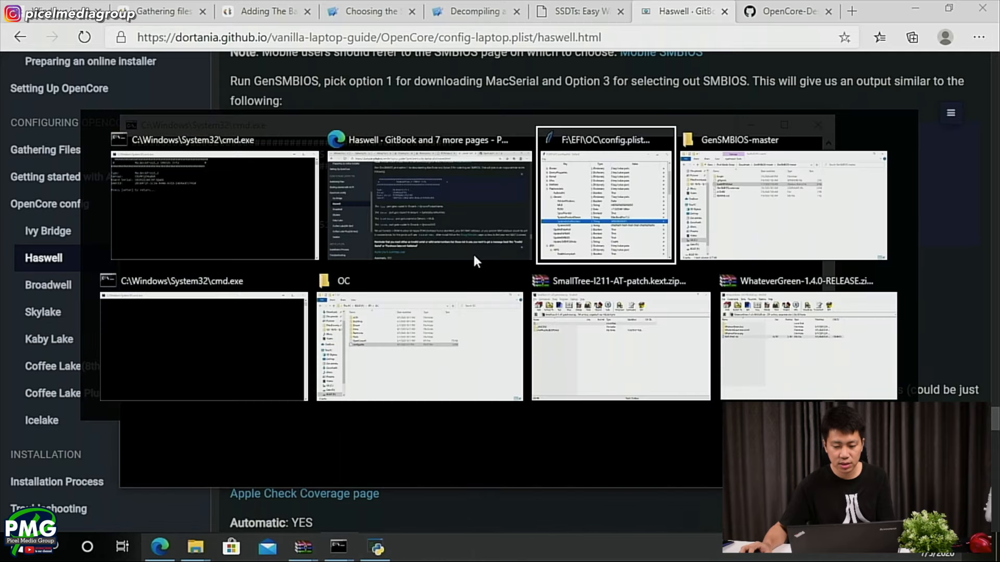
pyautogui.click(236, 198)
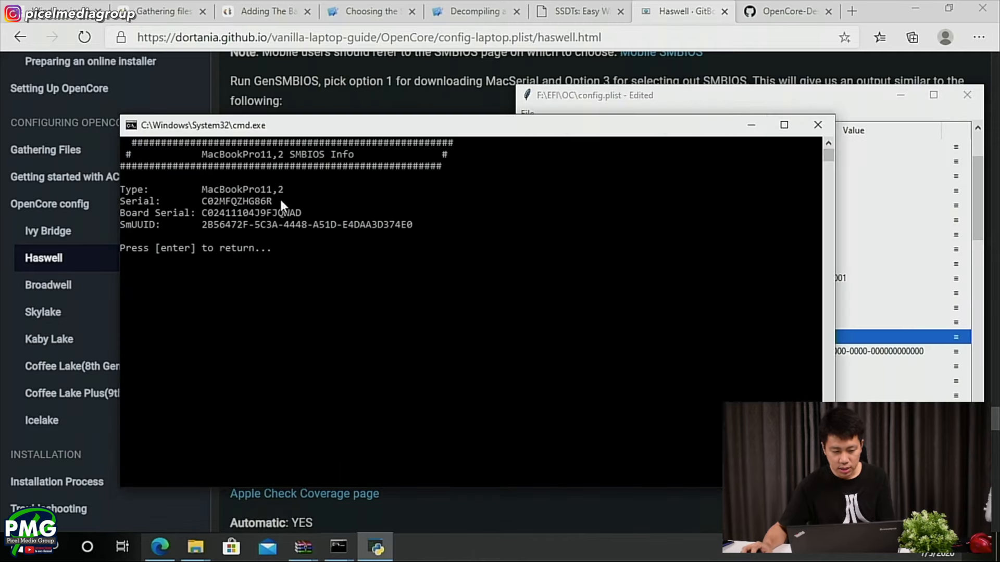
pyautogui.moveTo(275, 202); pyautogui.dragTo(202, 203)
pyautogui.hotkey('ctrl', 'c')
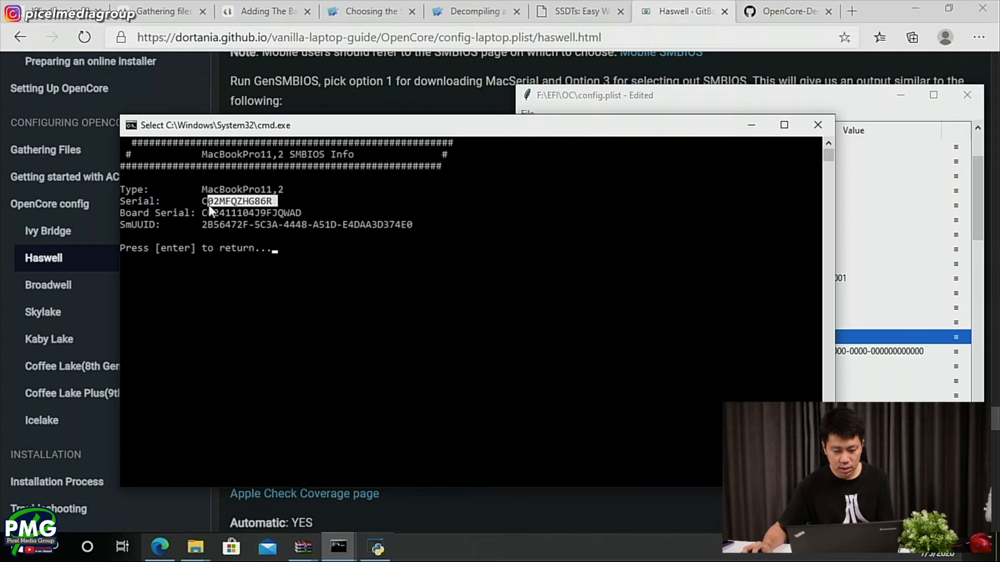
pyautogui.rightClick(204, 202)
pyautogui.click(839, 95)
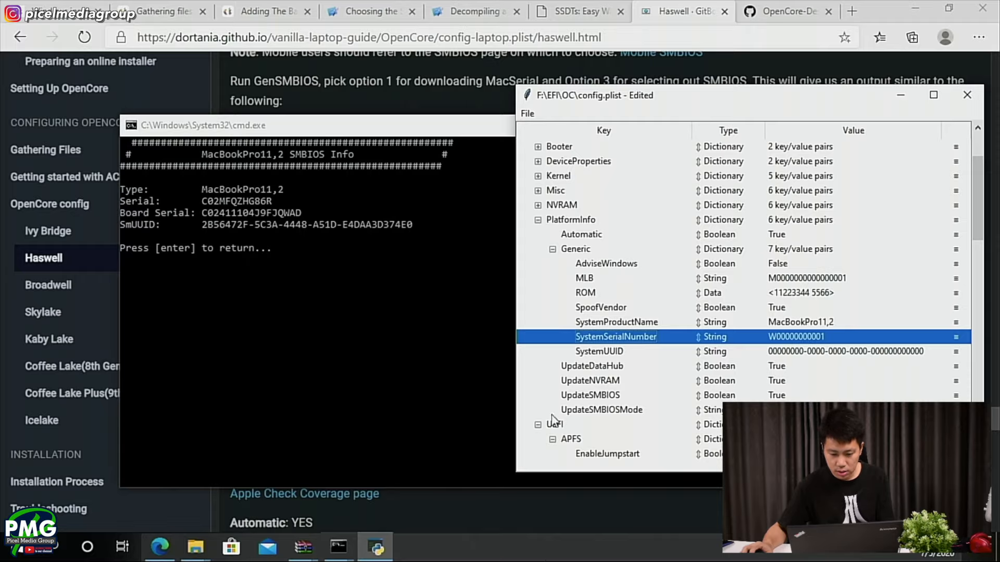
pyautogui.click(503, 511)
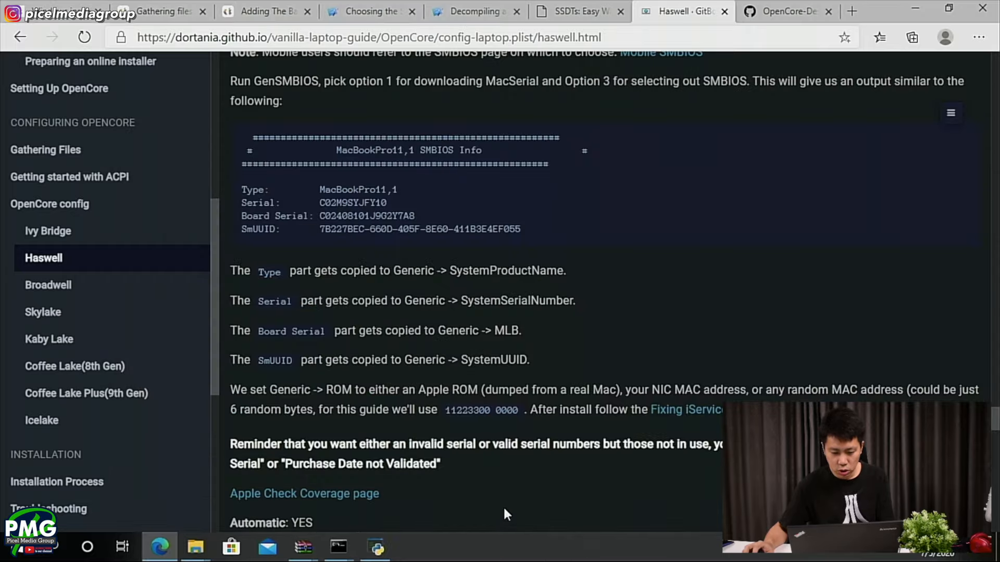
pyautogui.hotkey('alt', 'Tab')
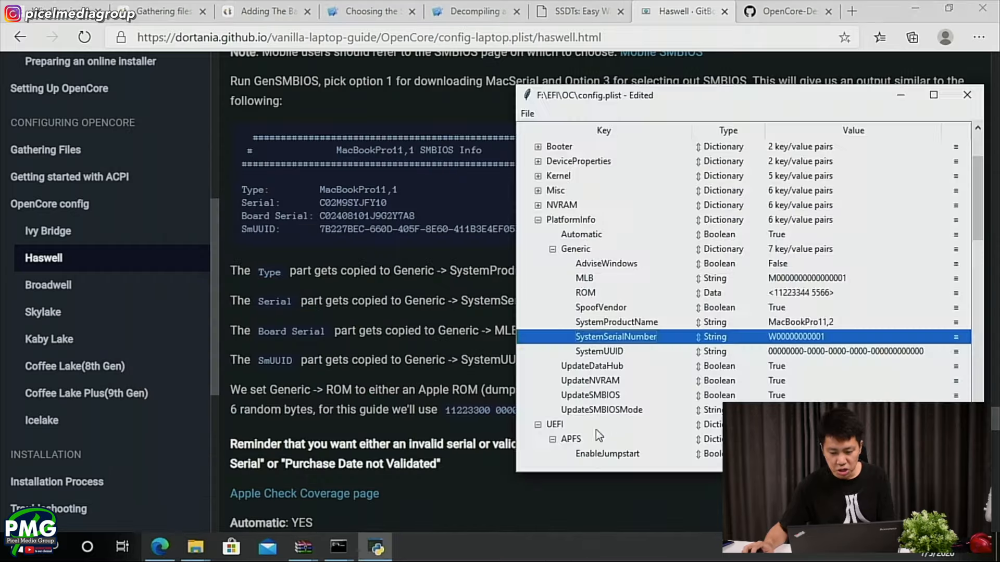
pyautogui.doubleClick(811, 338)
pyautogui.hotkey('ctrl', 'v')
# - Copy the generated Board Serial from the GenSMBIOS output into the MLB entry under PlatformInfo > Generic
pyautogui.click(445, 344)
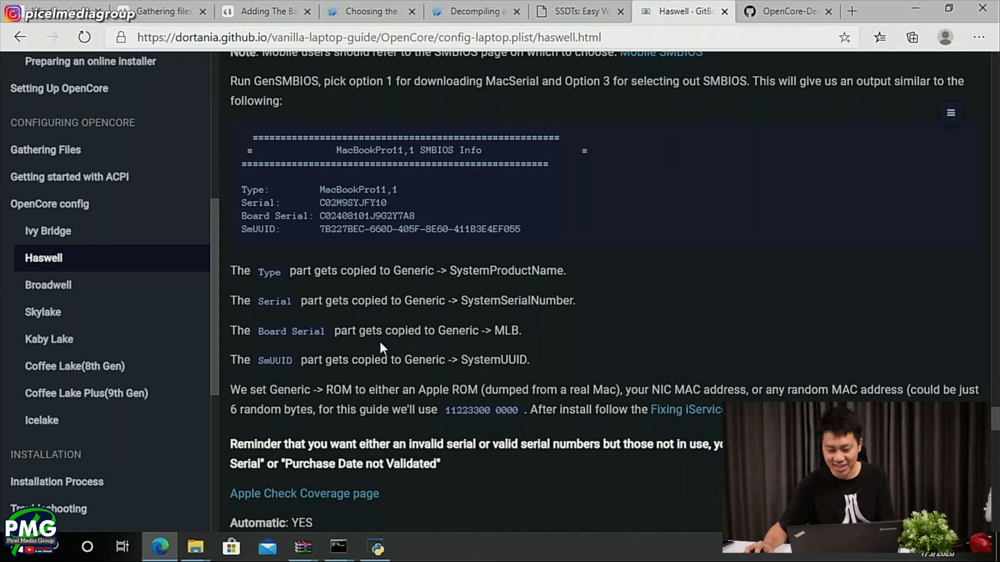
pyautogui.hotkey('alt', 'Tab')
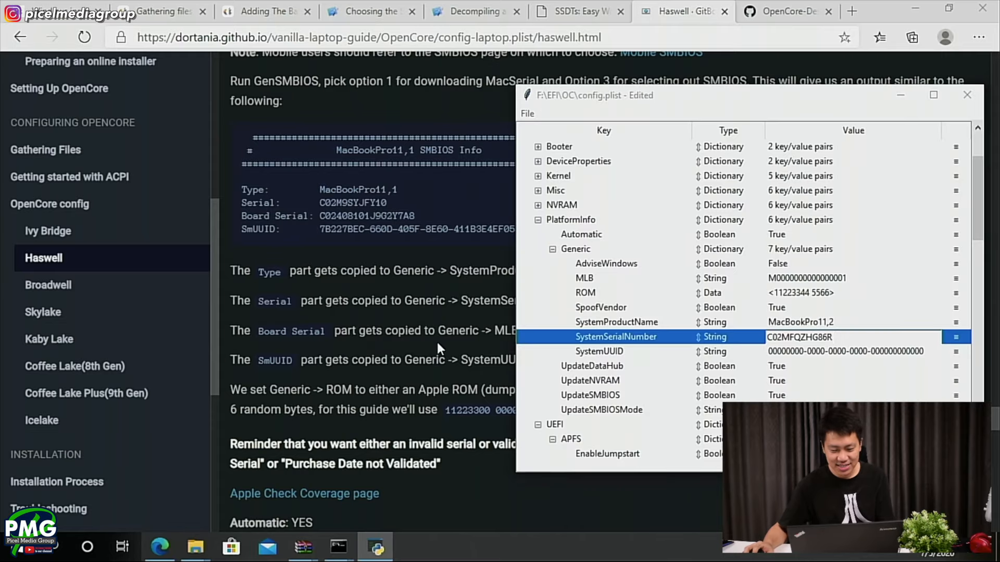
pyautogui.hotkey('alt', 'Tab')
pyautogui.moveTo(301, 212); pyautogui.dragTo(202, 215)
pyautogui.hotkey('ctrl', 'c')
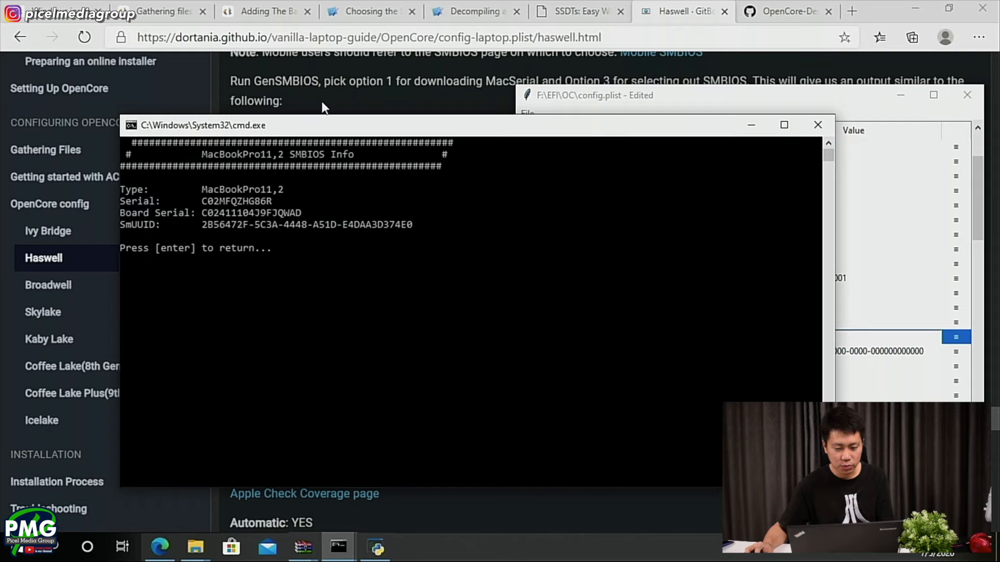
pyautogui.click(322, 104)
pyautogui.hotkey('alt', 'Tab')
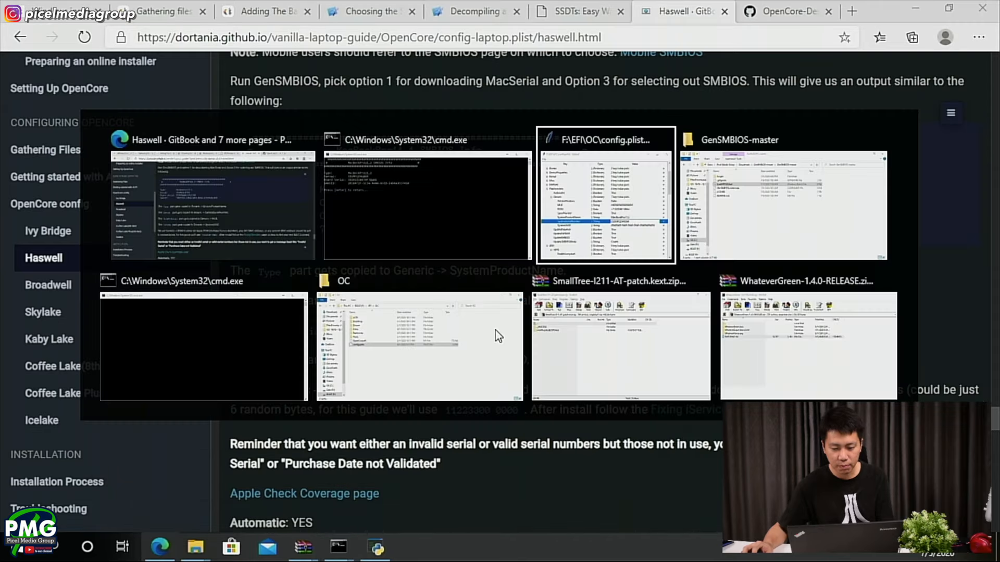
pyautogui.doubleClick(815, 278)
pyautogui.hotkey('ctrl', 'v')
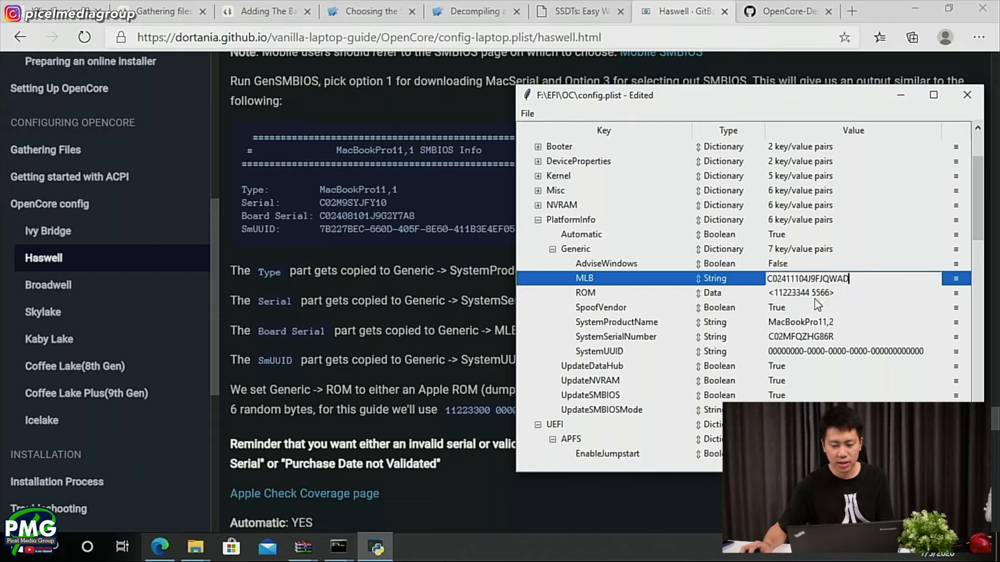
# - Copy the generated SmUUID from the GenSMBIOS output into the SystemUUID entry under PlatformInfo > Generic
pyautogui.click(265, 352)
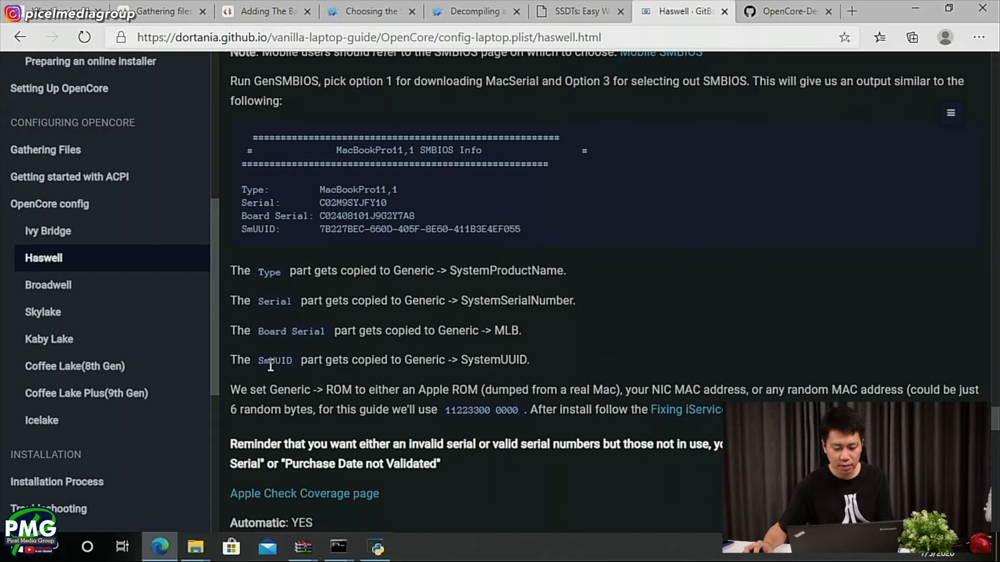
pyautogui.hotkey('alt', 'Tab')
pyautogui.hotkey('alt', 'Tab')
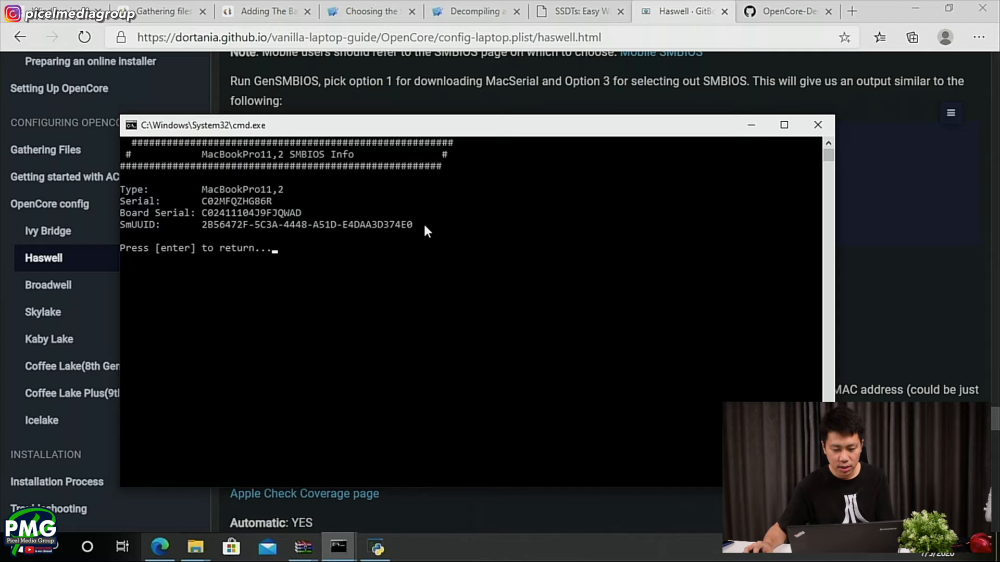
pyautogui.moveTo(424, 225); pyautogui.dragTo(204, 226)
pyautogui.hotkey('ctrl', 'c')
pyautogui.hotkey('alt', 'Tab')
pyautogui.hotkey('alt', 'Tab')
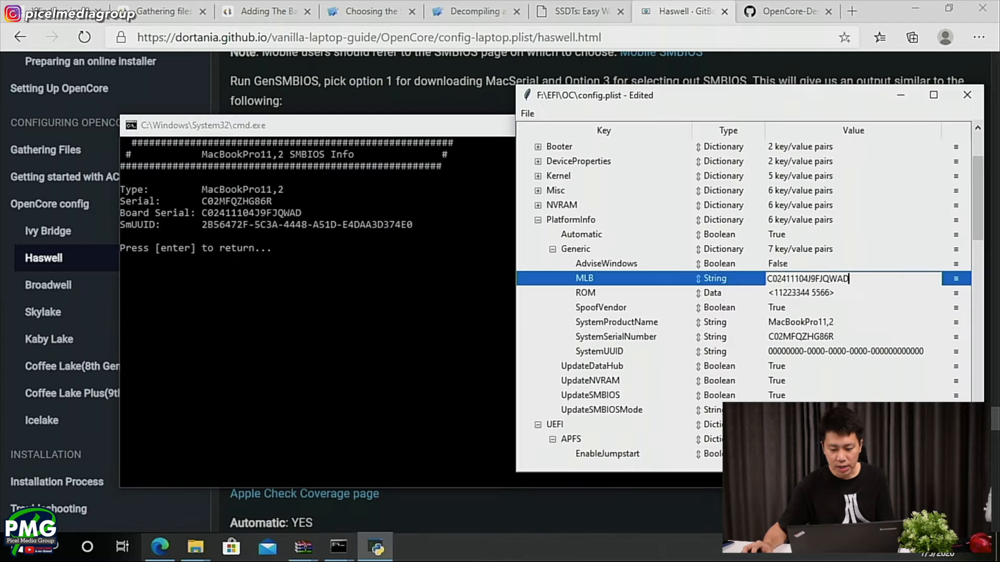
pyautogui.click(890, 353)
pyautogui.doubleClick(889, 353)
pyautogui.hotkey('ctrl', 'v')
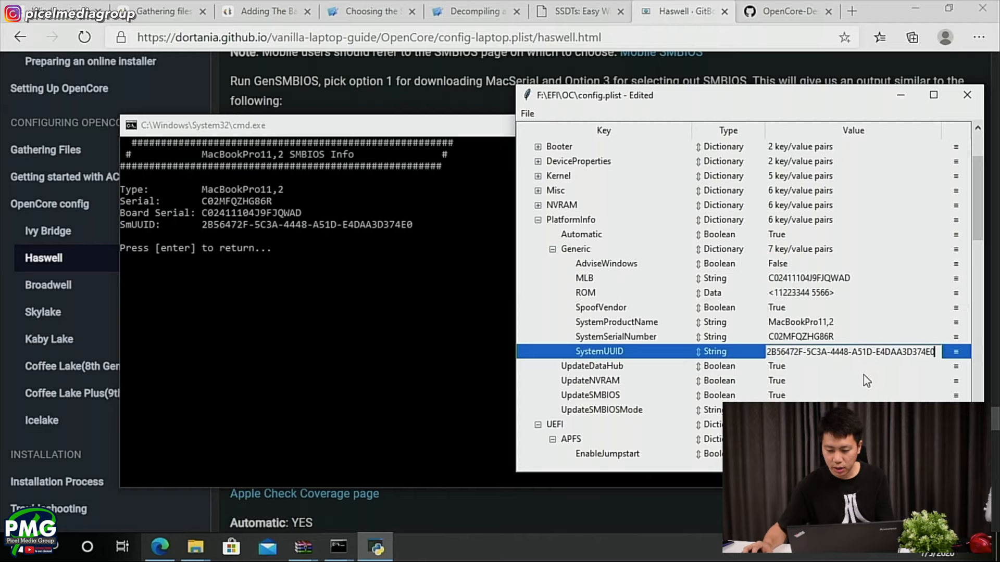
pyautogui.press('Return')
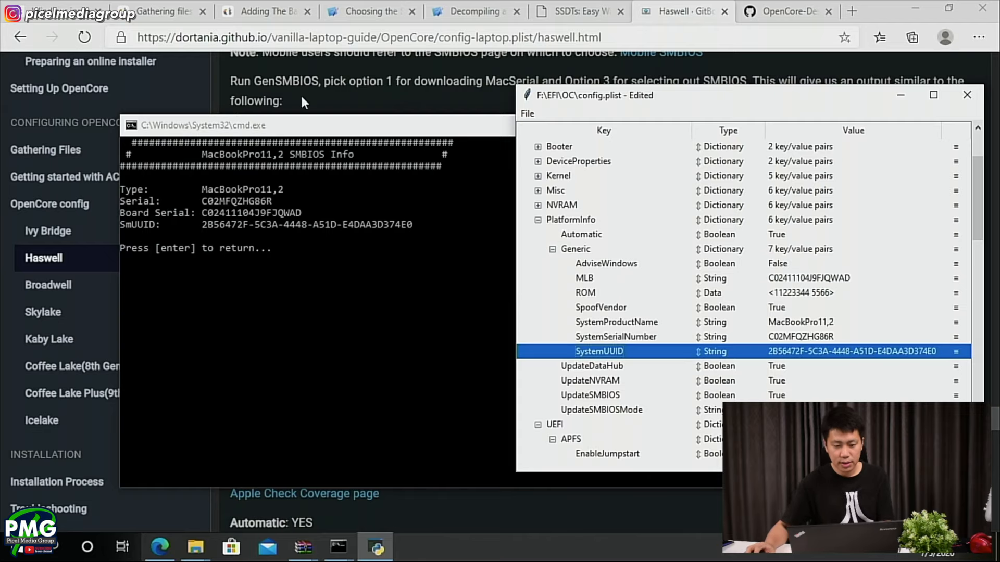
# - Read the guide's ROM and serial notes, and compare the PlatformInfo entries in config.plist with the guide's example screenshot
pyautogui.click(300, 94)
pyautogui.scroll(-1, 411, 245)
pyautogui.scroll(-1, 492, 292)
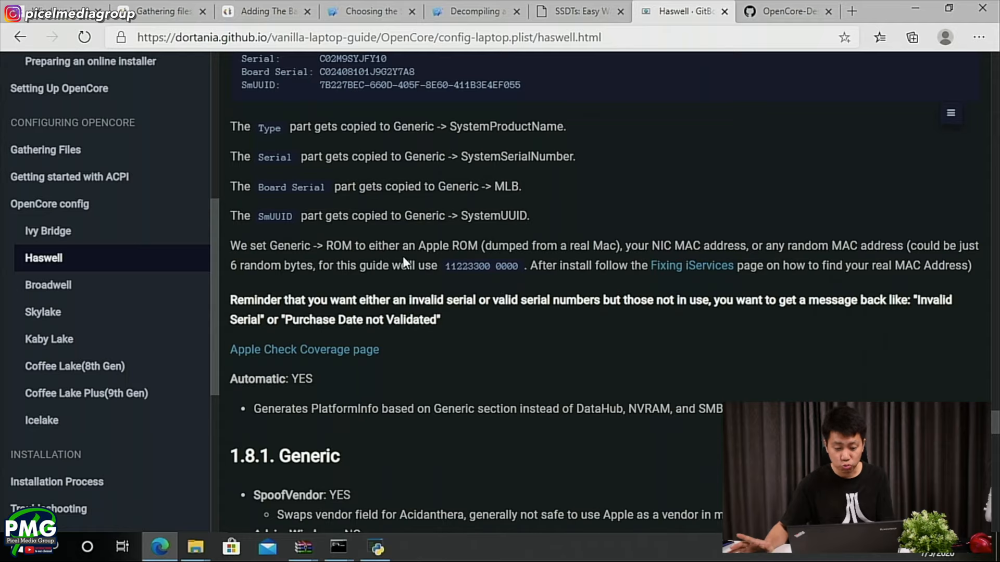
pyautogui.scroll(-1, 465, 252)
pyautogui.scroll(15, 464, 249)
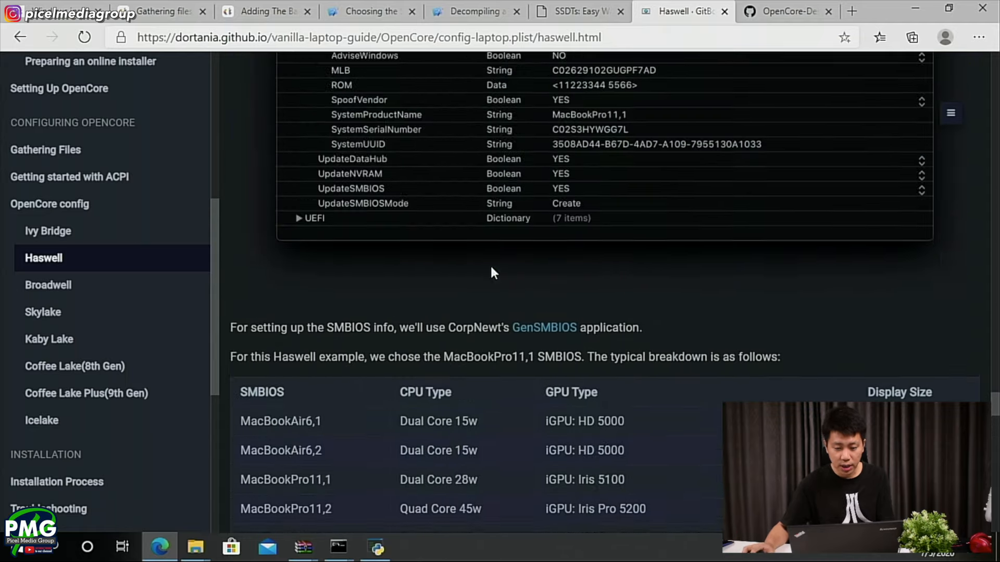
pyautogui.scroll(-2, 491, 266)
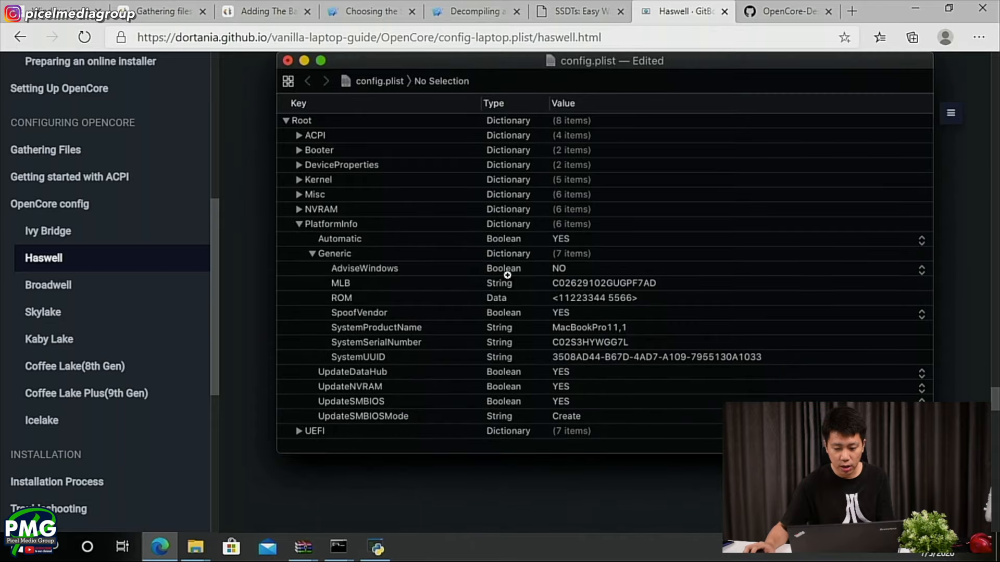
pyautogui.hotkey('alt', 'Tab')
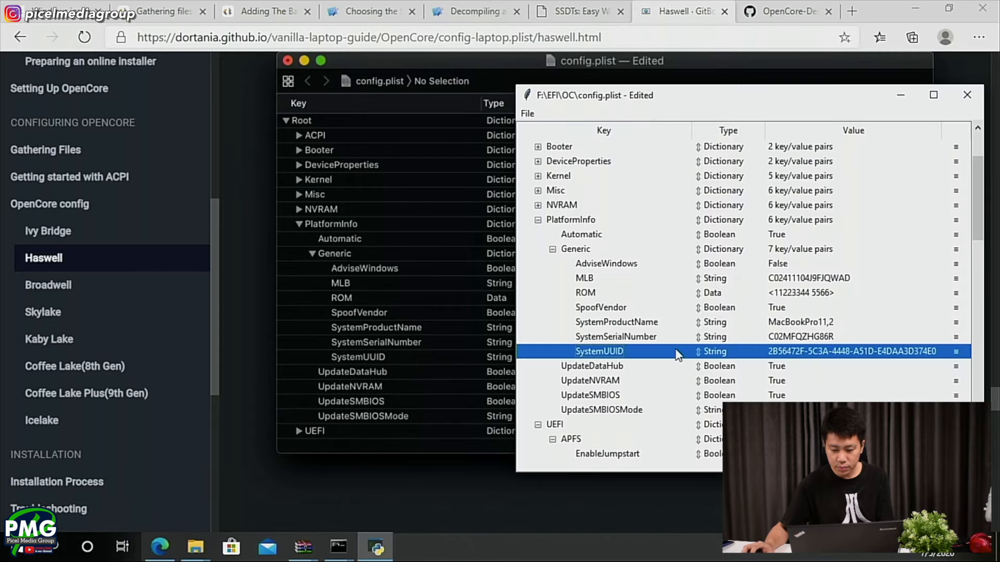
pyautogui.click(379, 363)
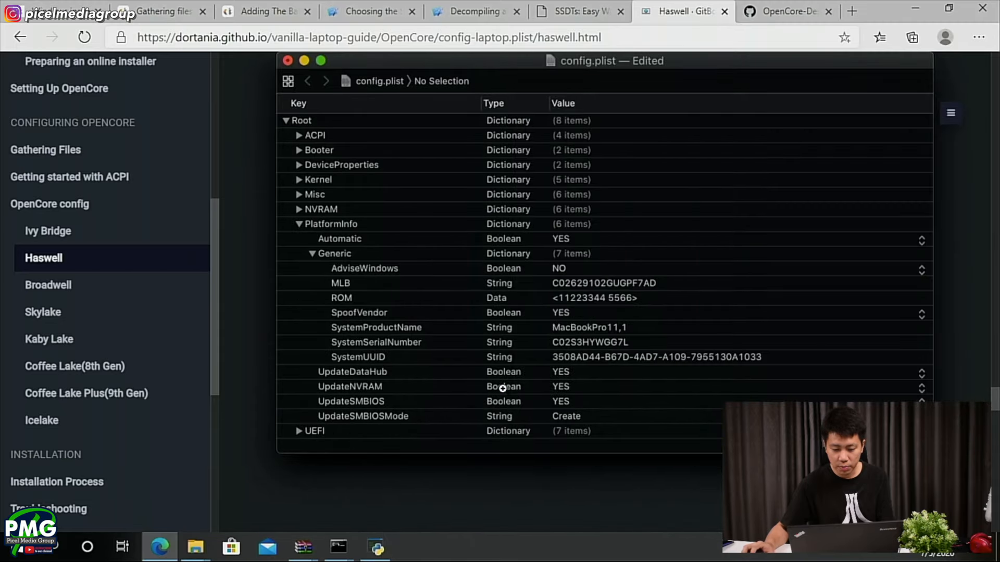
pyautogui.hotkey('alt', 'Tab')
pyautogui.scroll(-1, 734, 399)
pyautogui.click(486, 354)
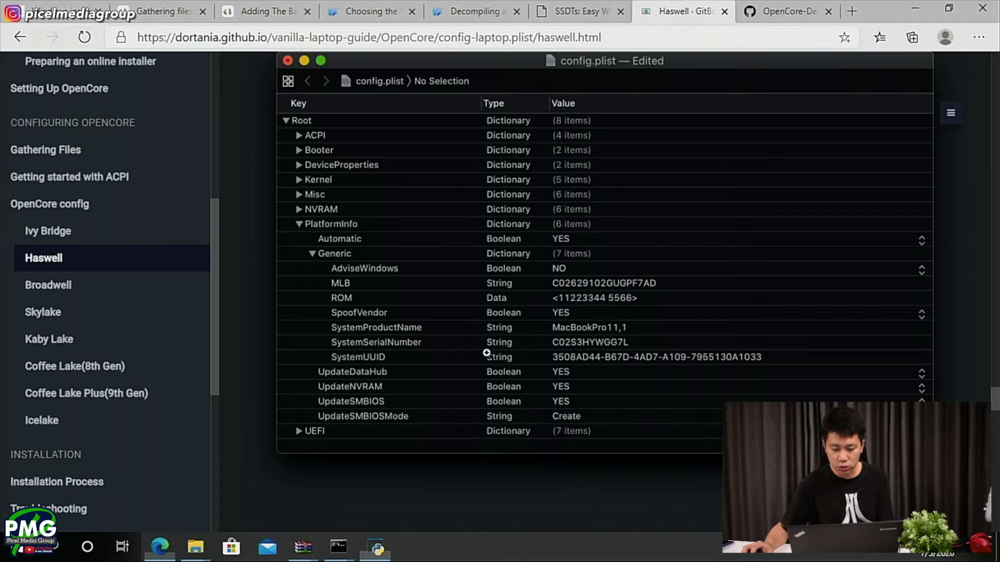
pyautogui.hotkey('alt', 'Tab')
pyautogui.click(513, 406)
# - Review the guide's remaining PlatformInfo settings, and continue to section 1.9 UEFI
pyautogui.scroll(-18, 452, 398)
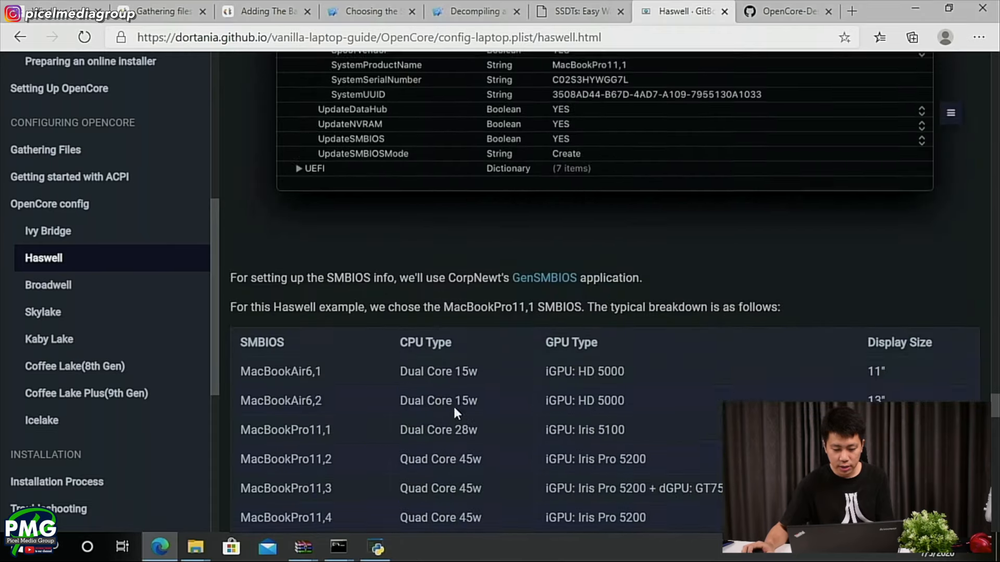
pyautogui.scroll(-12, 453, 396)
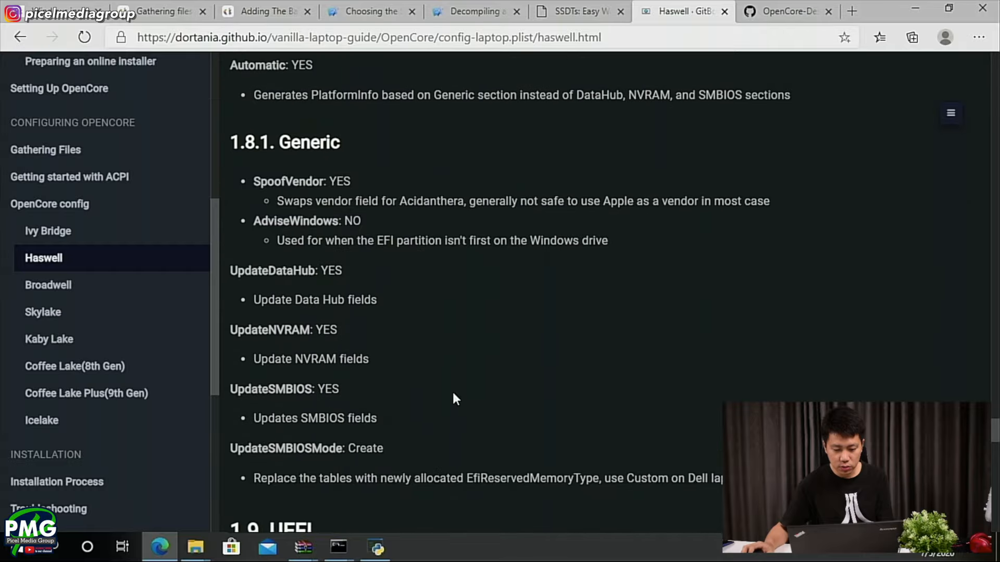
pyautogui.scroll(5, 449, 387)
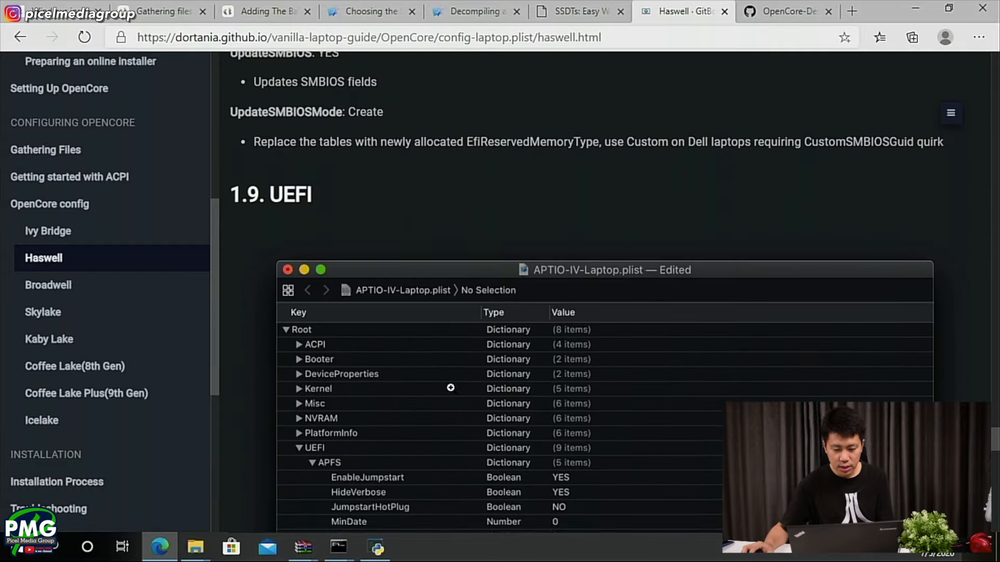
# - Collapse PlatformInfo in config.plist and compare the UEFI > Drivers entries with the guide's section 1.9 screenshot
pyautogui.scroll(-8, 292, 226)
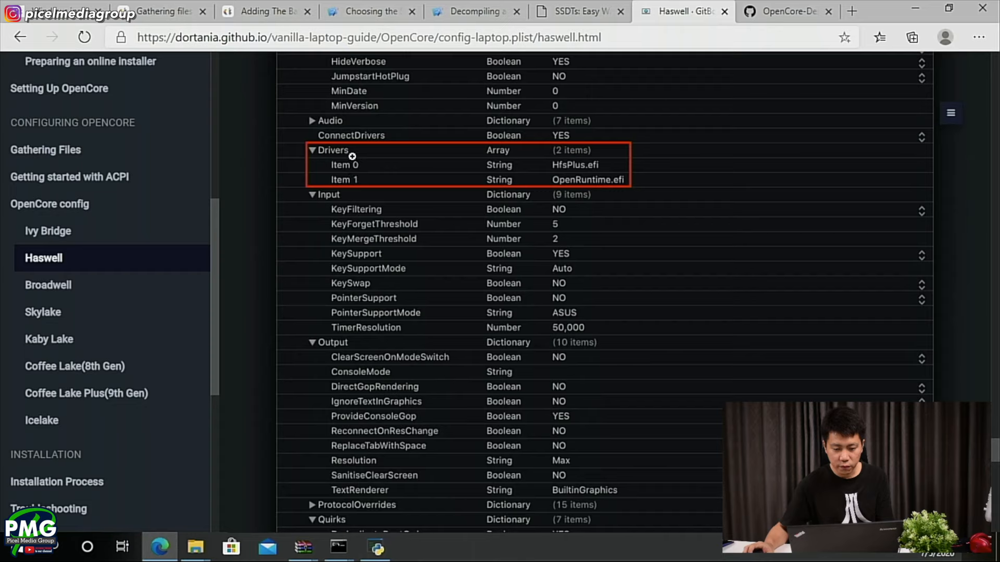
pyautogui.scroll(3, 419, 164)
pyautogui.hotkey('alt', 'Tab')
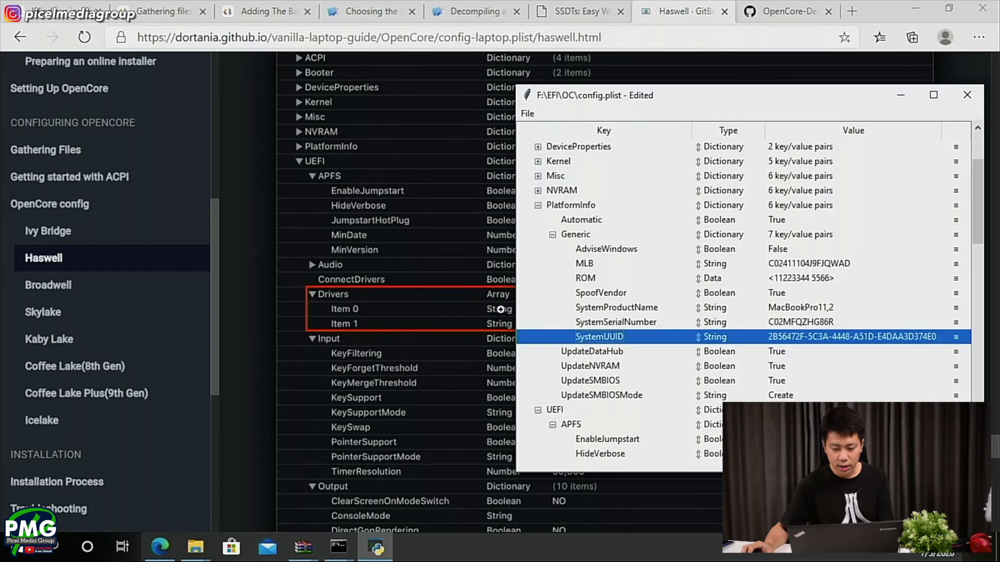
pyautogui.click(538, 205)
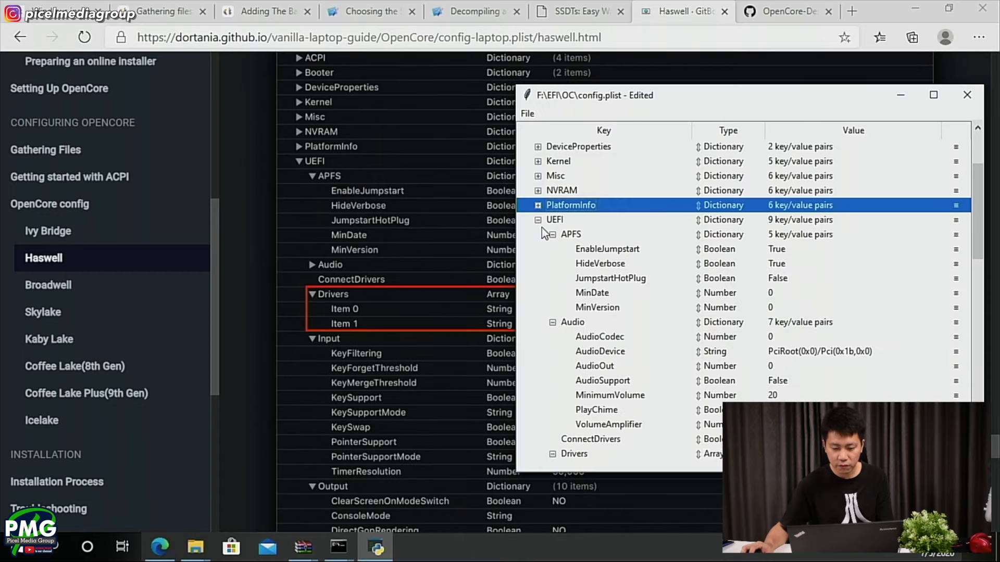
pyautogui.scroll(-5, 550, 363)
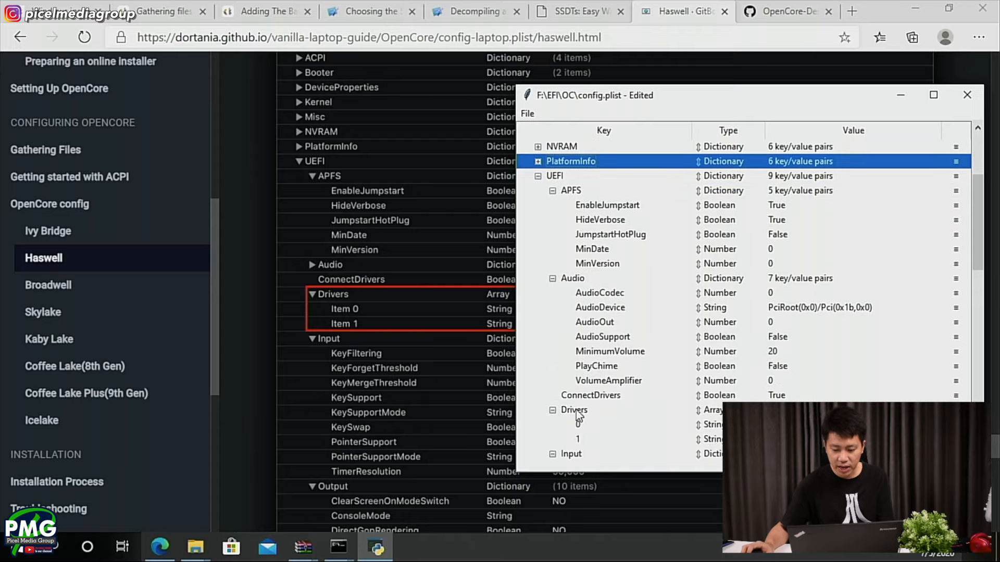
pyautogui.click(471, 316)
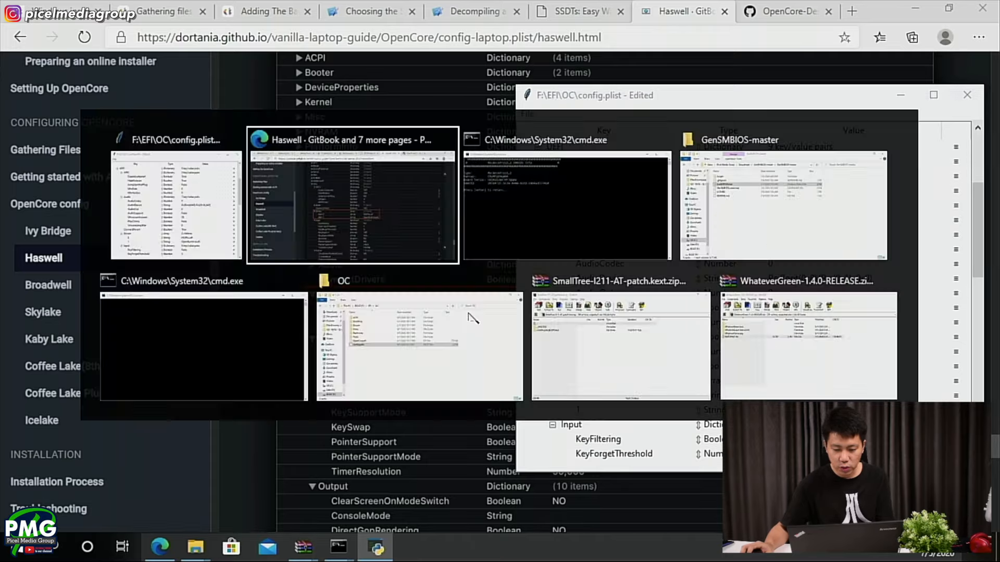
pyautogui.hotkey('alt', 'Tab')
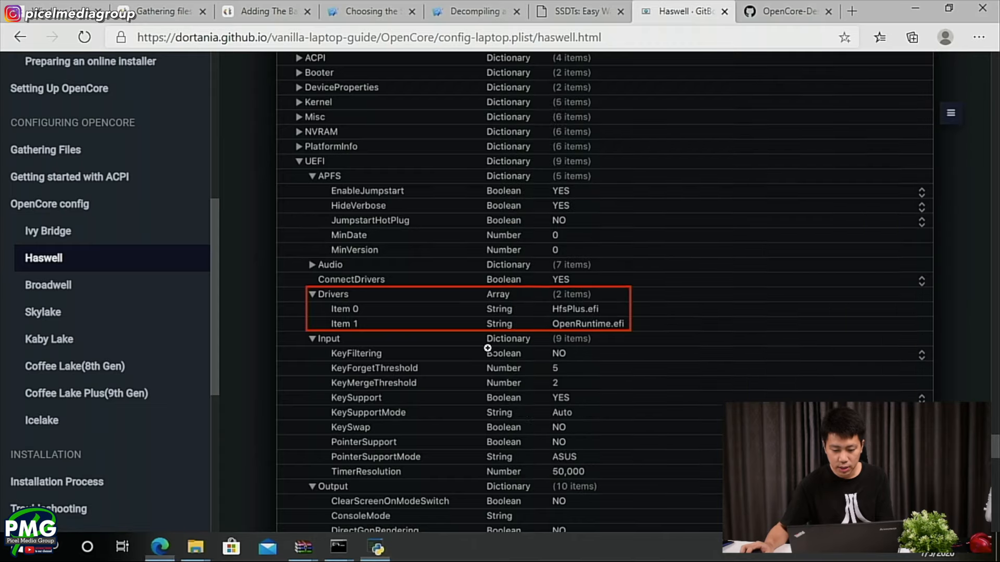
pyautogui.click(486, 337)
# - Check the guide's highlighted UEFI quirks, and collapse config.plist's UEFI subsections from APFS through ProtocolOverrides to reach Quirks
pyautogui.scroll(-4, 486, 337)
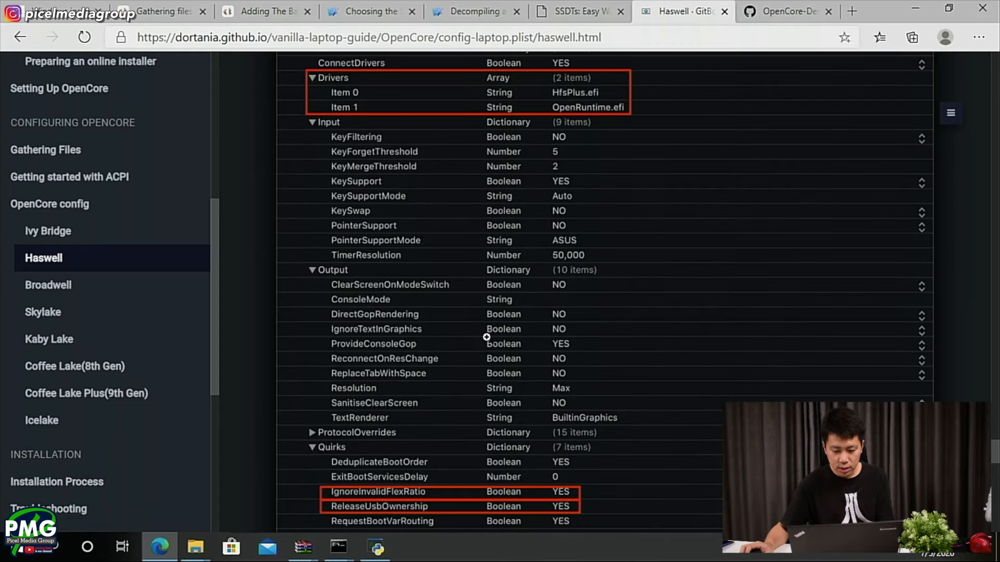
pyautogui.scroll(-4, 486, 337)
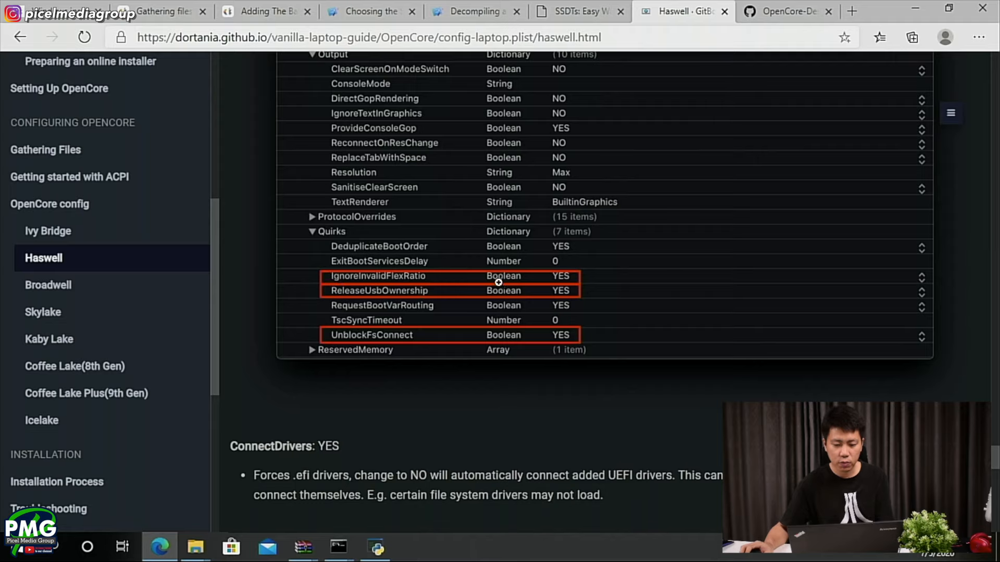
pyautogui.hotkey('alt', 'Tab')
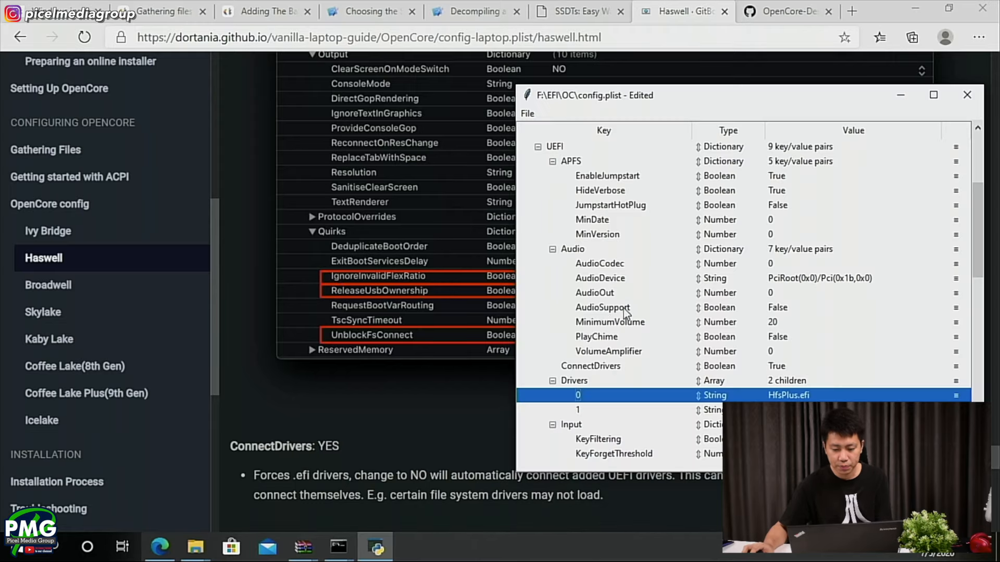
pyautogui.click(552, 161)
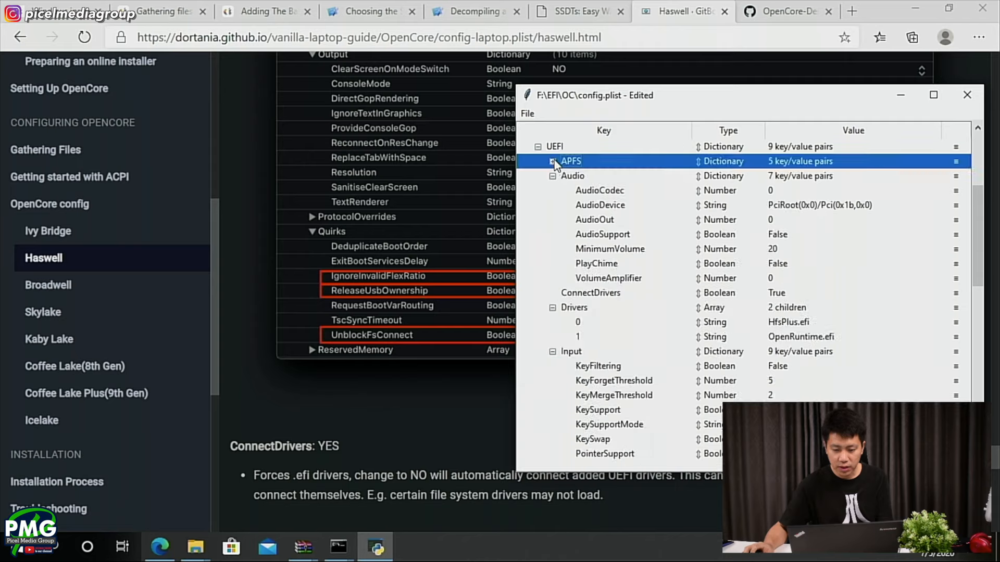
pyautogui.click(553, 176)
pyautogui.click(552, 205)
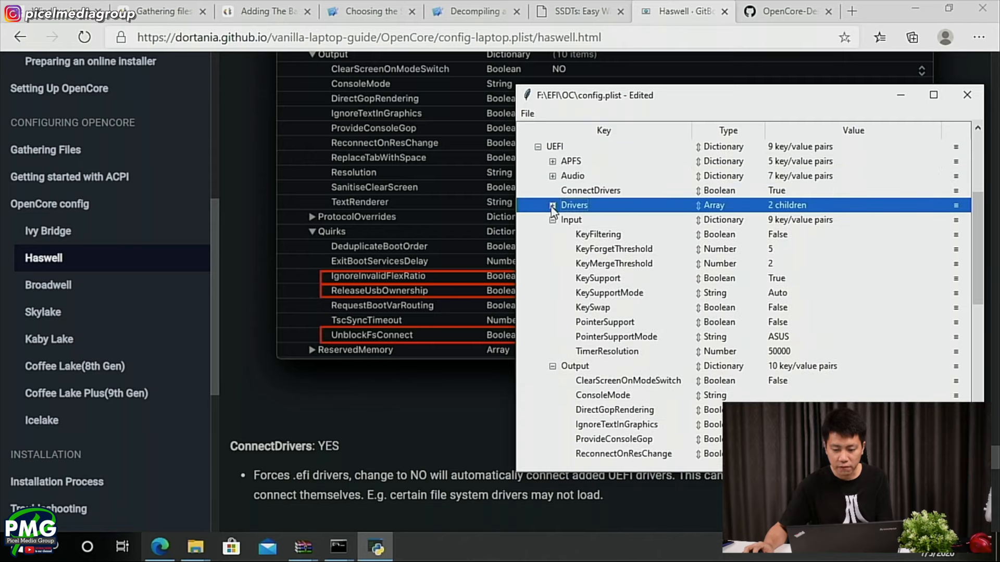
pyautogui.click(551, 220)
pyautogui.click(552, 235)
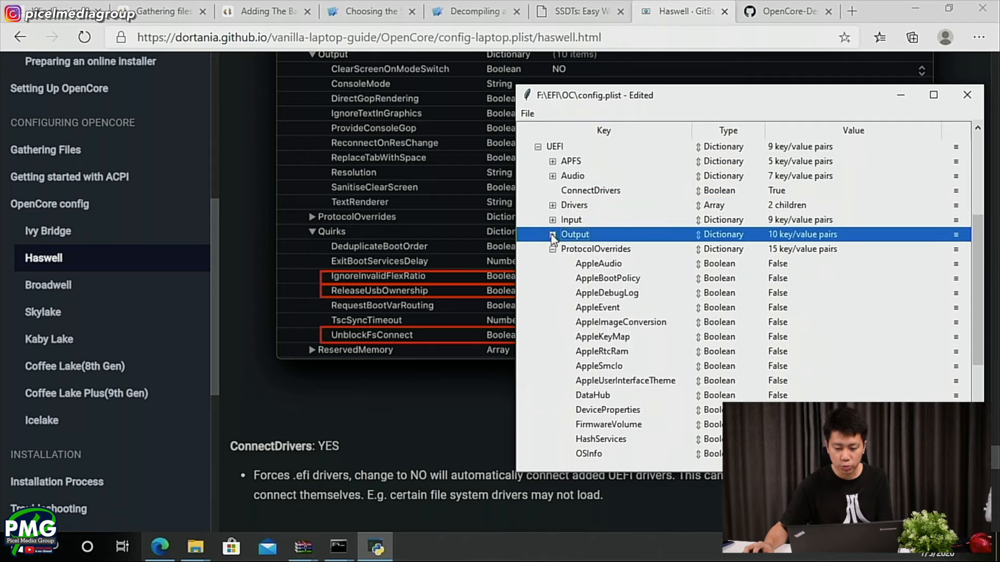
pyautogui.click(552, 249)
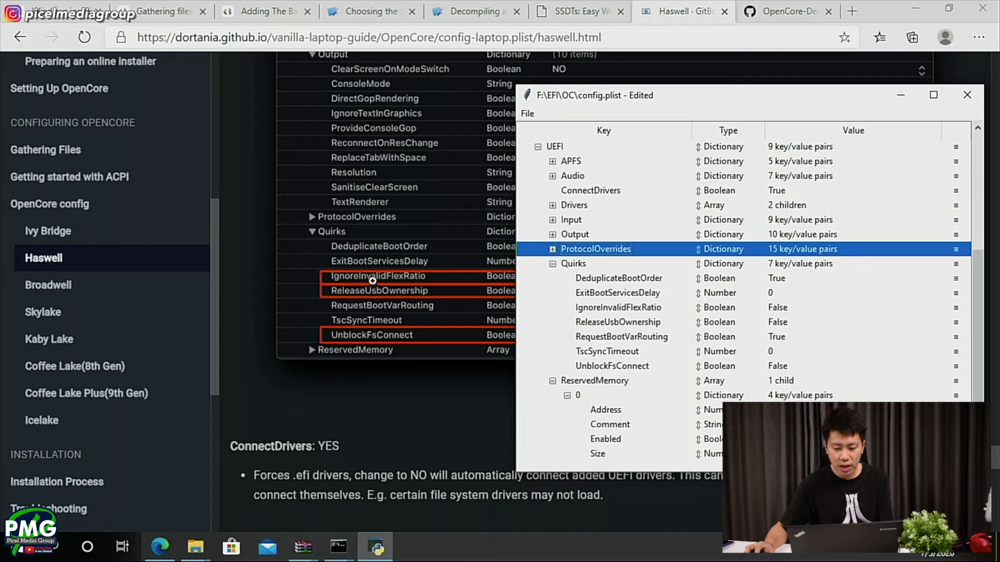
# - Set IgnoreInvalidFlexRatio, ReleaseUsbOwnership and UnblockFsConnect to True under UEFI > Quirks in config.plist
pyautogui.click(657, 307)
pyautogui.click(796, 307)
pyautogui.click(796, 306)
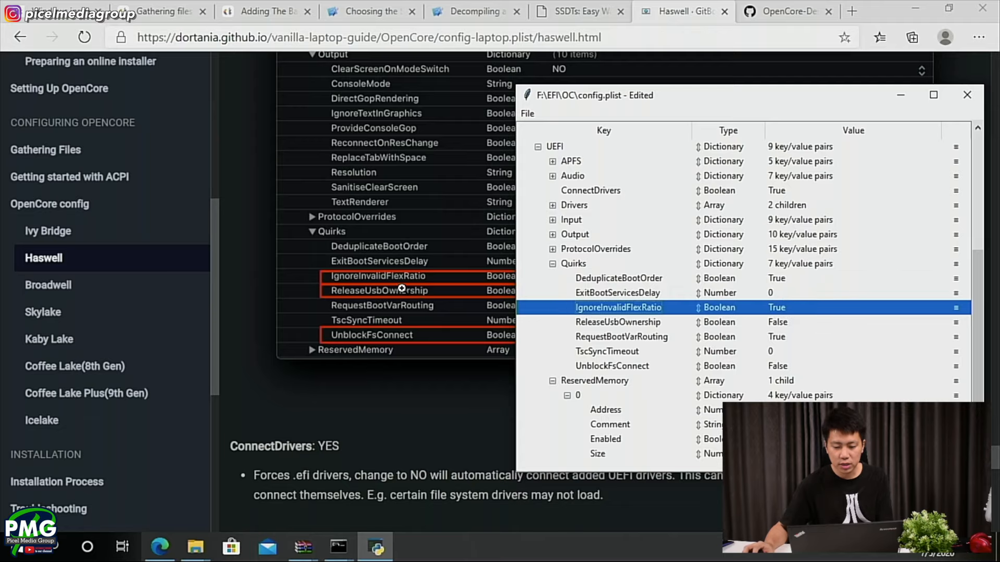
pyautogui.moveTo(683, 98); pyautogui.dragTo(792, 80)
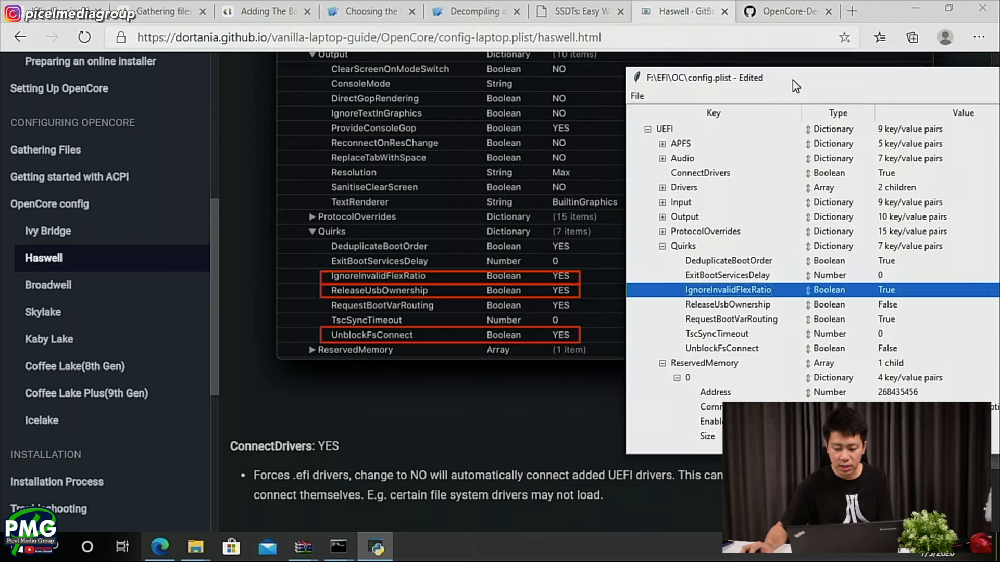
pyautogui.click(885, 304)
pyautogui.click(891, 306)
pyautogui.click(891, 306)
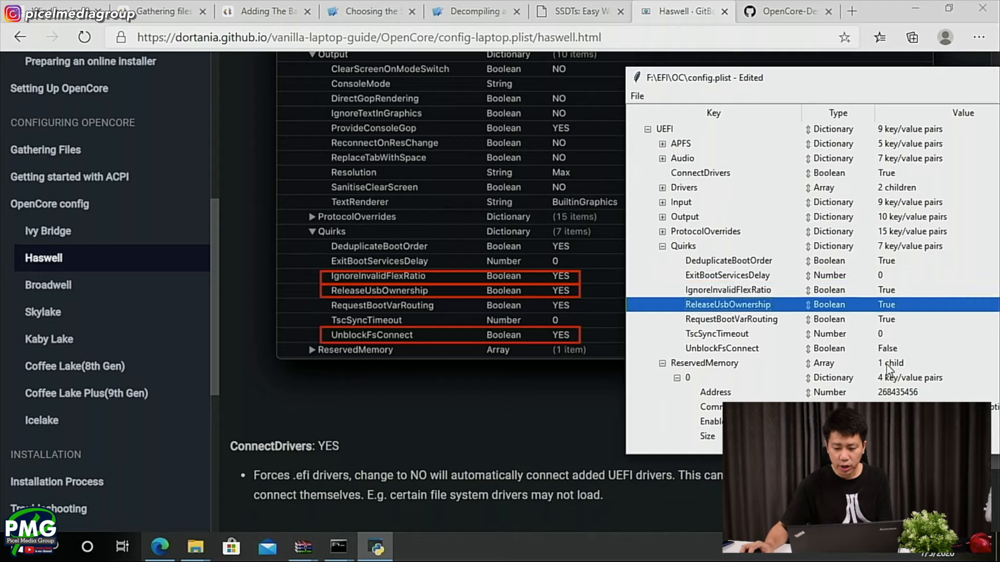
pyautogui.click(904, 350)
pyautogui.click(903, 350)
pyautogui.click(895, 348)
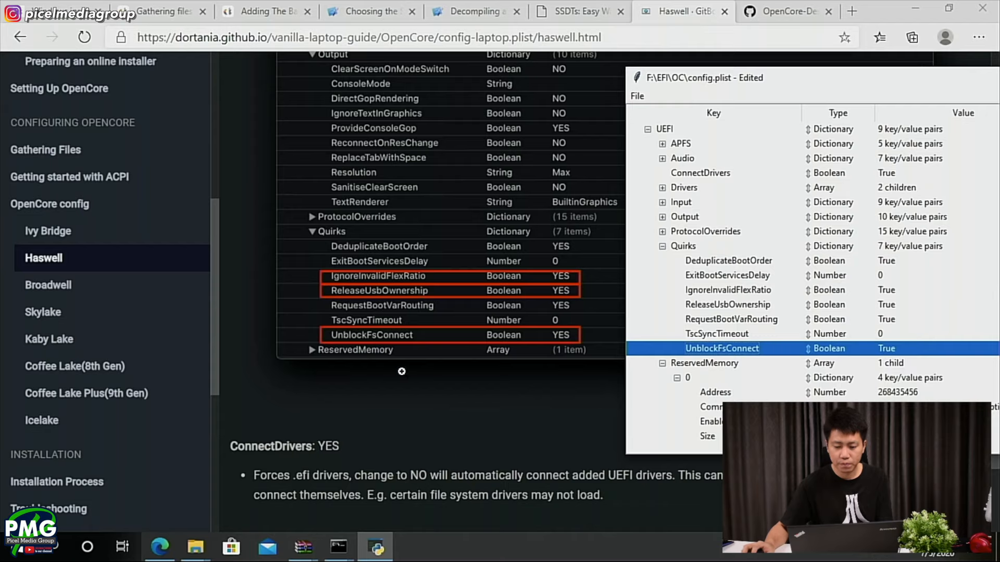
# - Skim the guide's remaining UEFI notes up to section 1.10 Cleaning up, and save and close config.plist
pyautogui.click(379, 485)
pyautogui.scroll(-15, 389, 433)
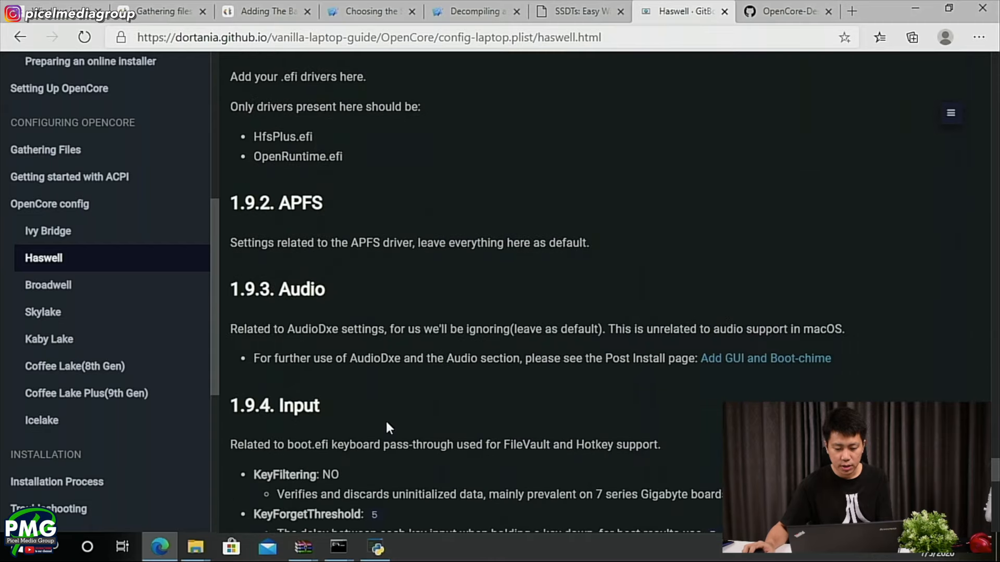
pyautogui.scroll(-17, 385, 417)
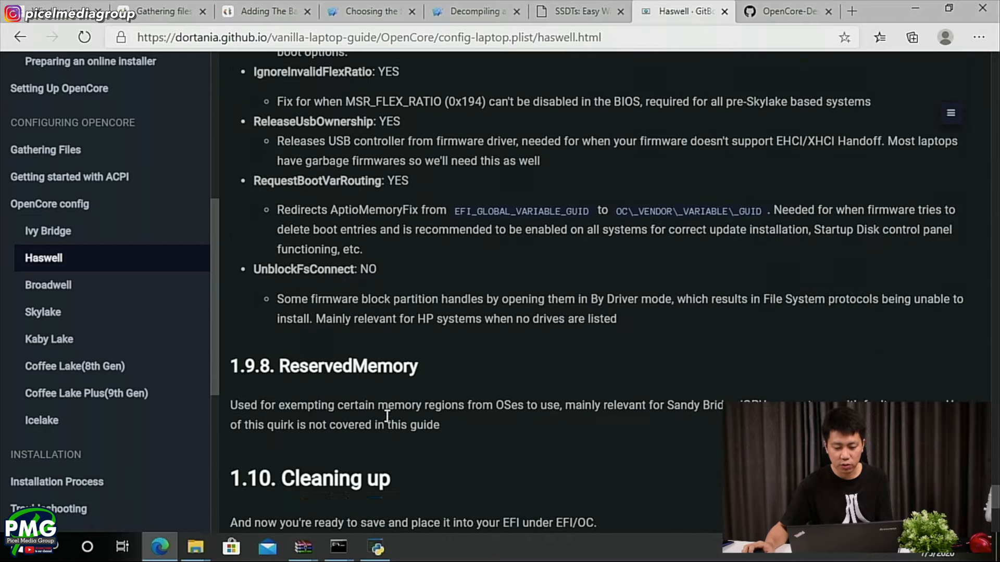
pyautogui.hotkey('alt', 'Tab')
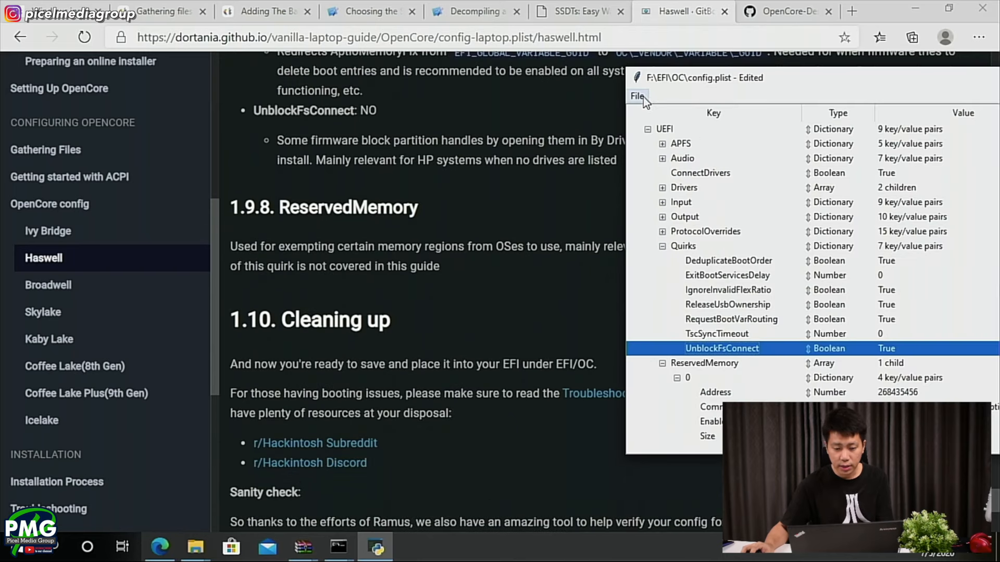
pyautogui.click(642, 96)
pyautogui.click(647, 141)
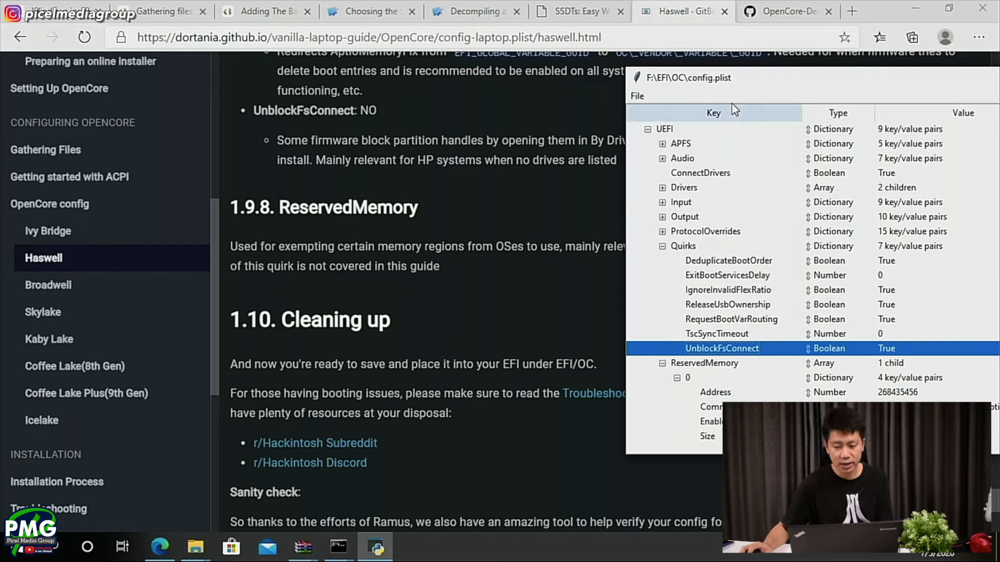
pyautogui.rightClick(760, 77)
pyautogui.click(807, 170)
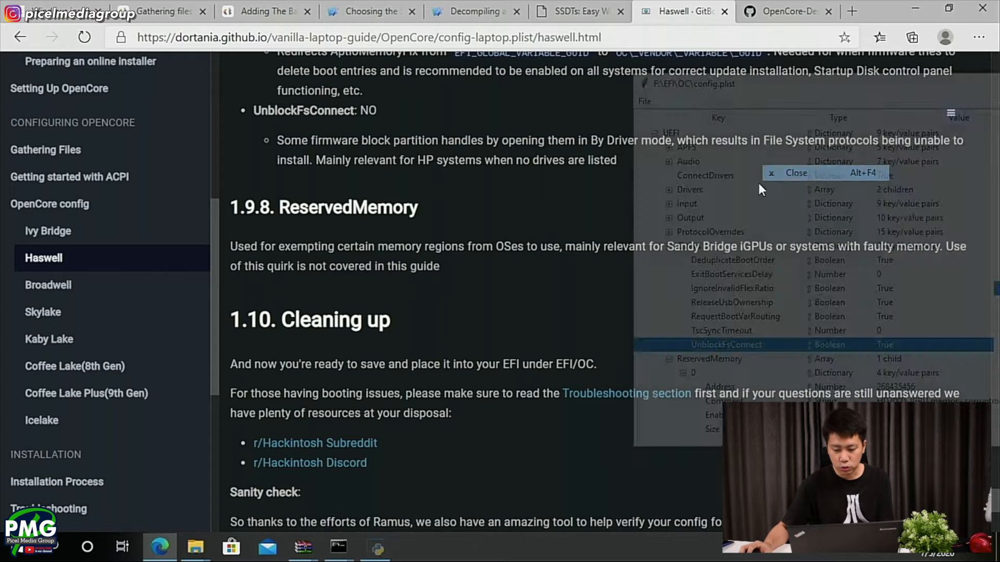
# - Read the guide's config reminders for HP users and the Intel BIOS settings to disable and enable
pyautogui.scroll(-1, 434, 380)
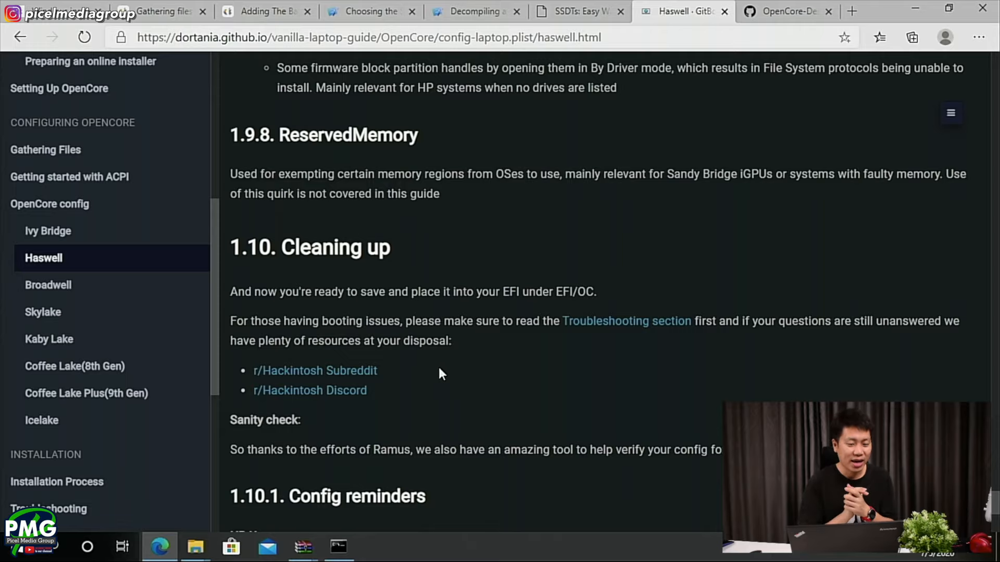
pyautogui.scroll(-4, 464, 359)
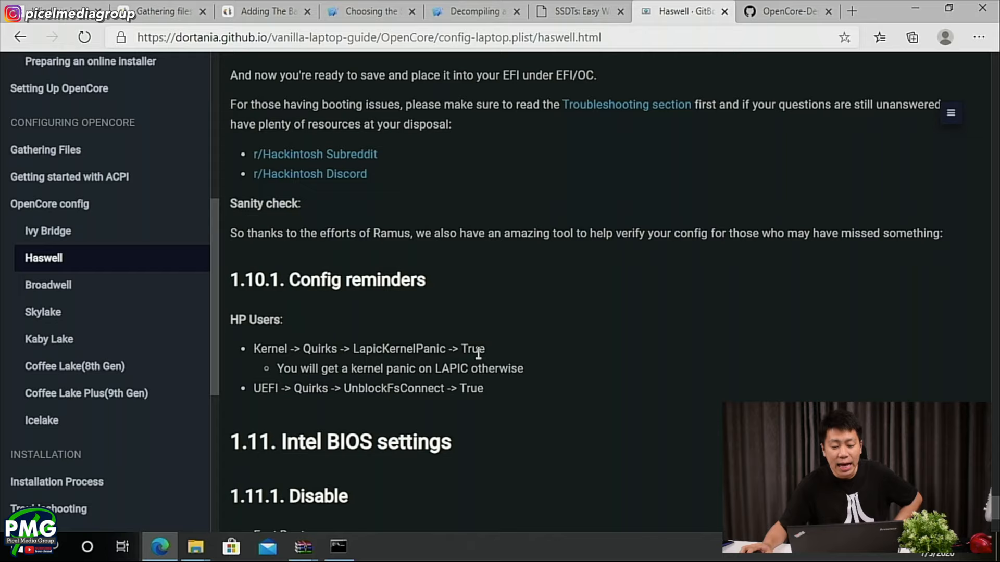
pyautogui.scroll(-1, 478, 354)
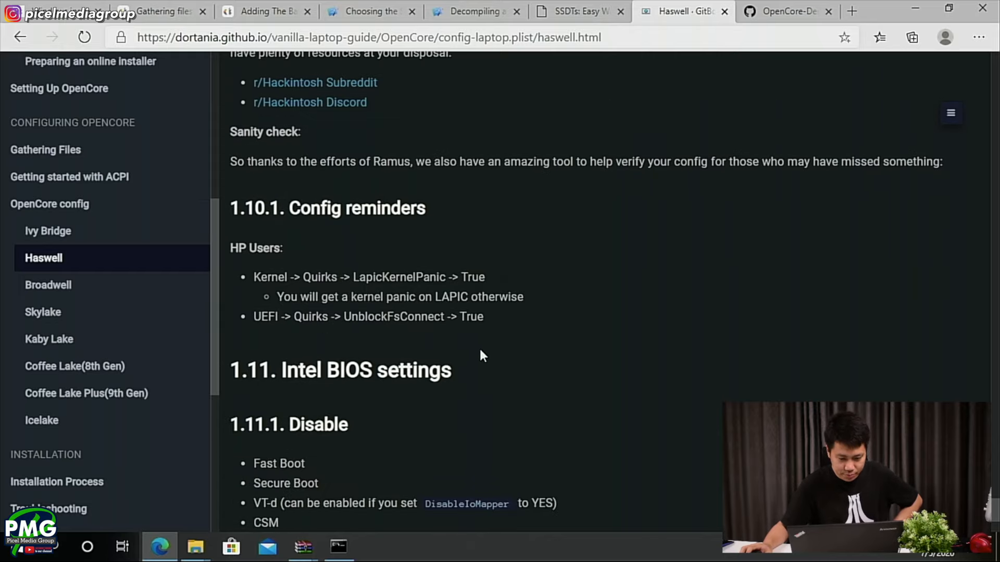
pyautogui.scroll(-3, 483, 351)
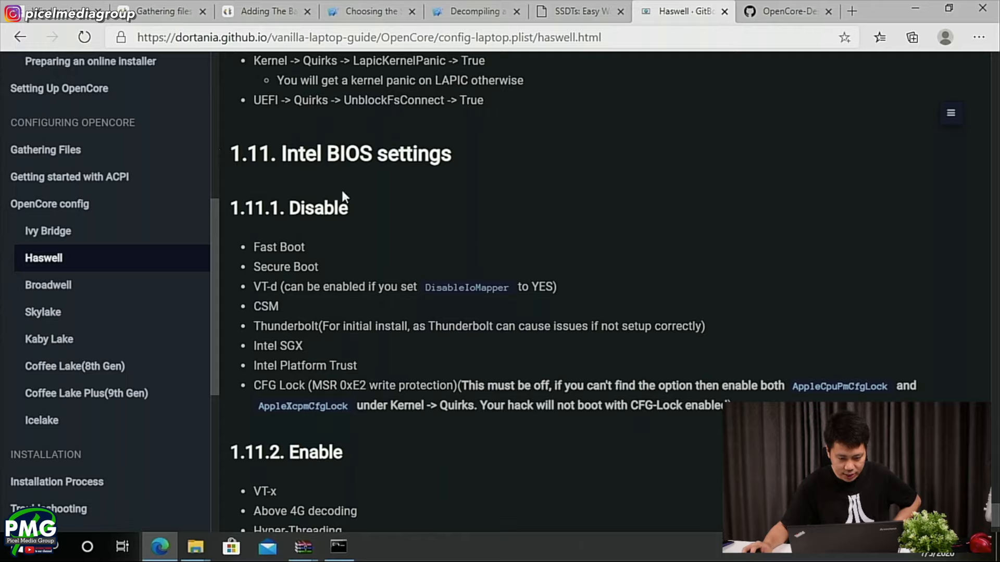
pyautogui.moveTo(280, 155); pyautogui.dragTo(364, 196)
pyautogui.moveTo(254, 246); pyautogui.dragTo(734, 408)
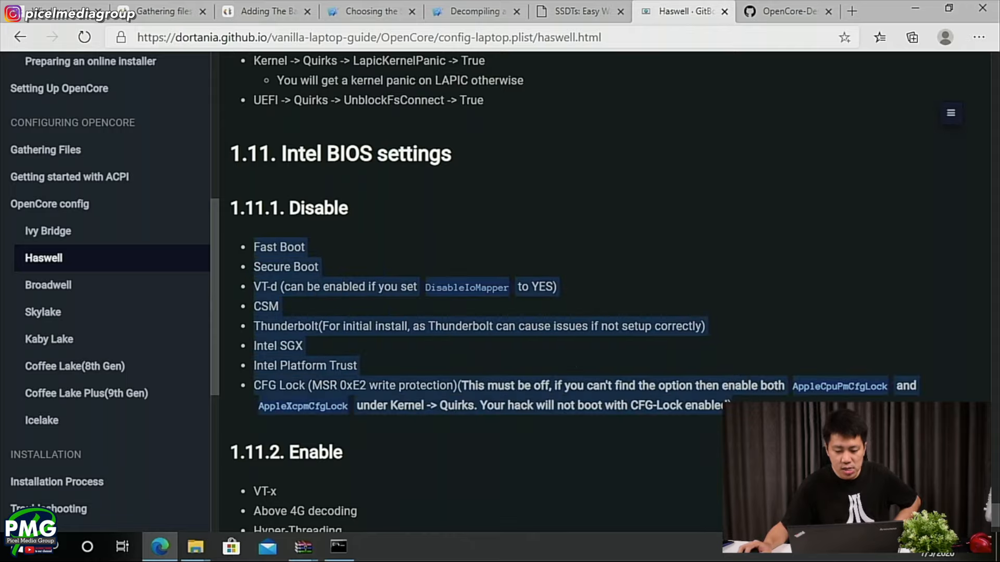
pyautogui.scroll(-3, 311, 399)
pyautogui.moveTo(344, 312); pyautogui.dragTo(289, 312)
pyautogui.scroll(-1, 377, 344)
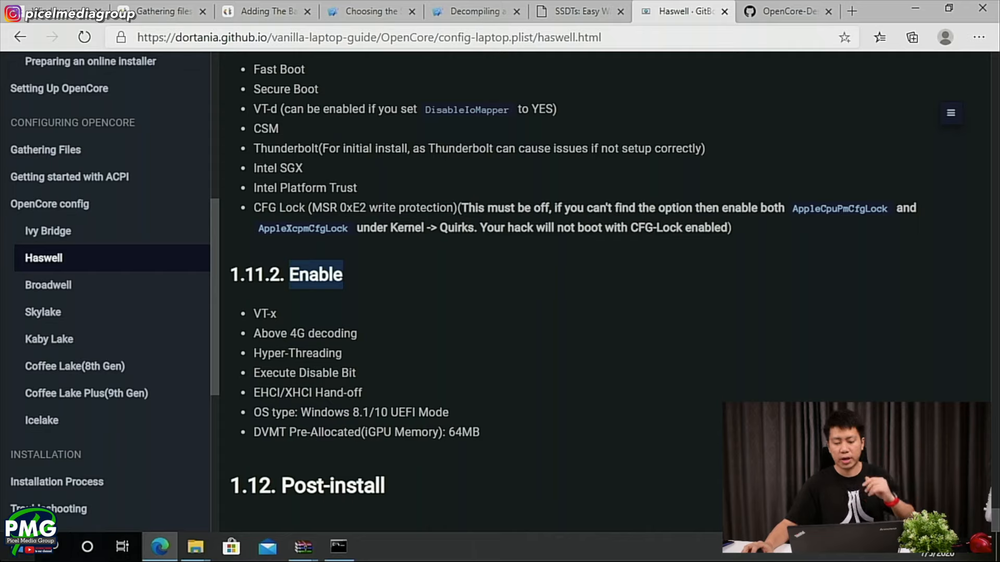
# - Restart the computer from Windows
pyautogui.click(13, 547)
pyautogui.click(17, 503)
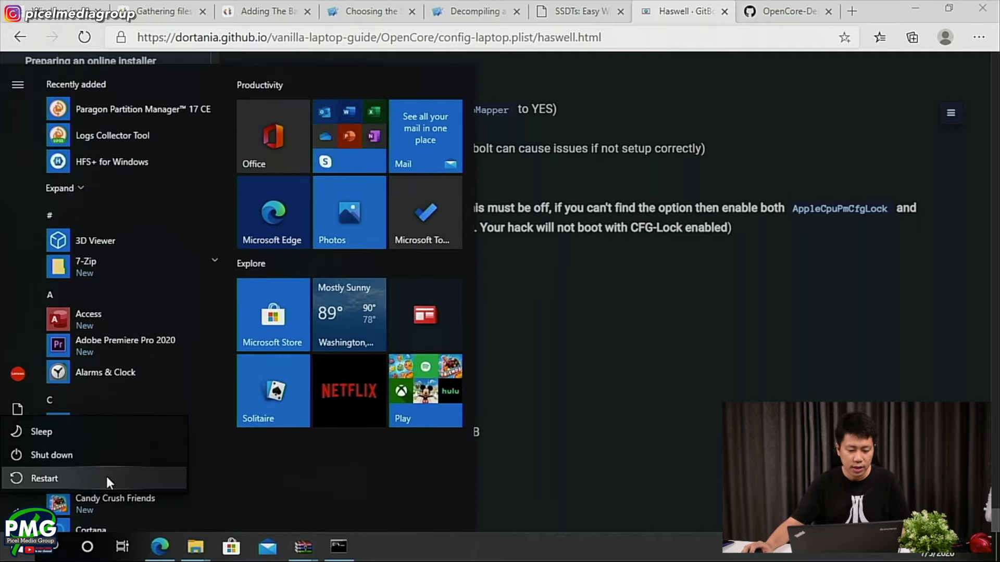
pyautogui.click(107, 479)
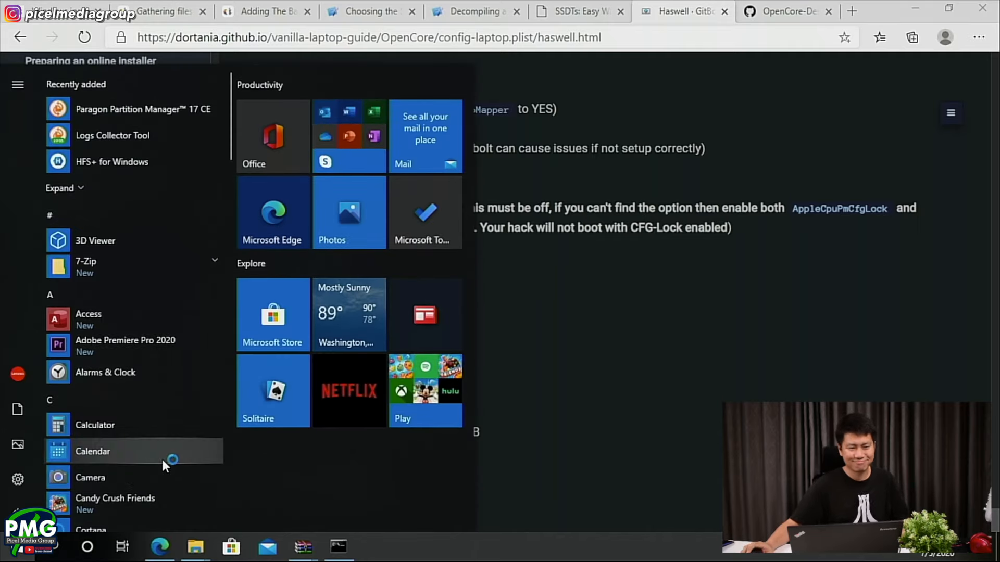
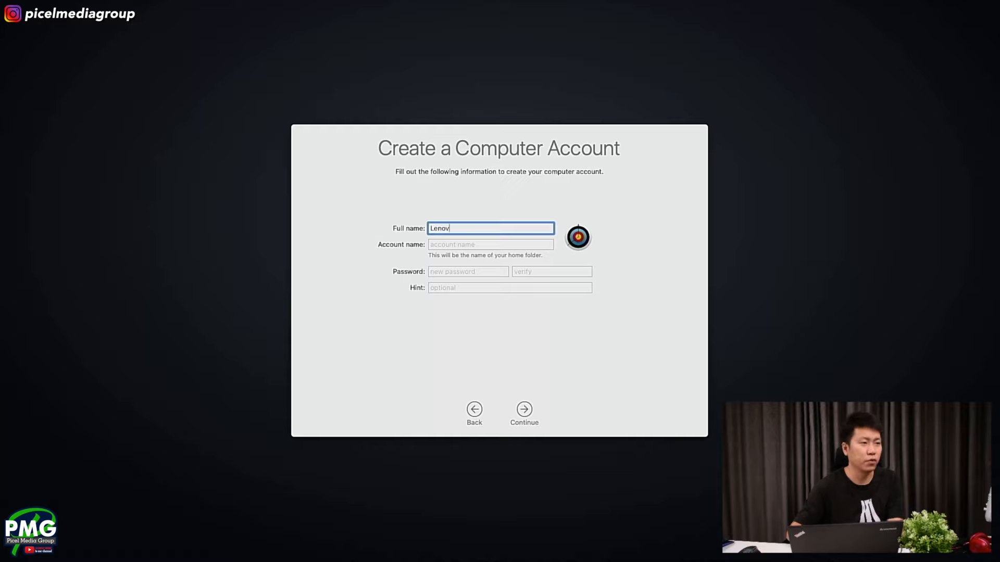
# - Finish creating the Lenovo computer account by entering and verifying the account password, leaving the hint empty
pyautogui.press('Tab')
pyautogui.write('1234')
pyautogui.press('Tab')
pyautogui.write('1234')
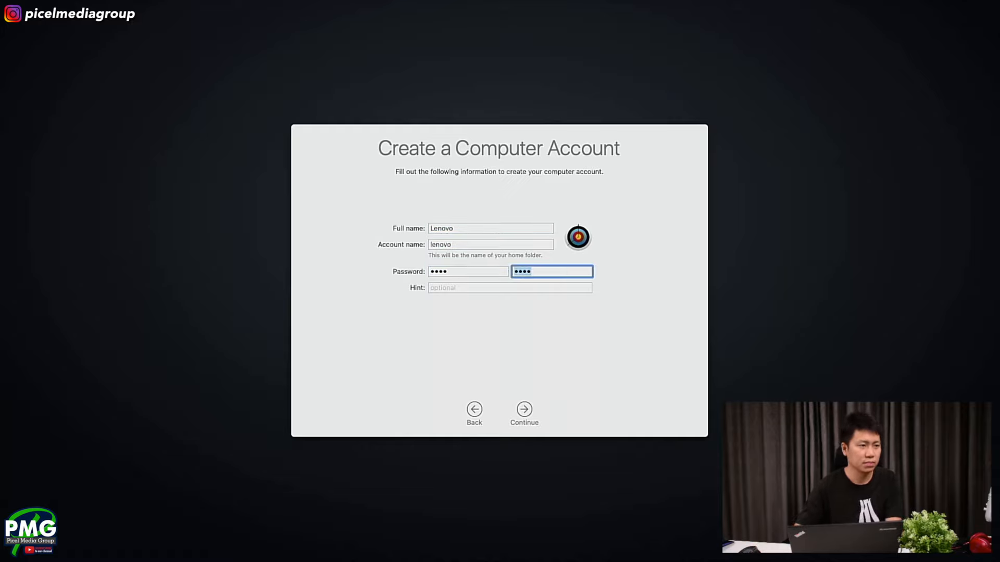
pyautogui.press('Tab')
pyautogui.click(529, 414)
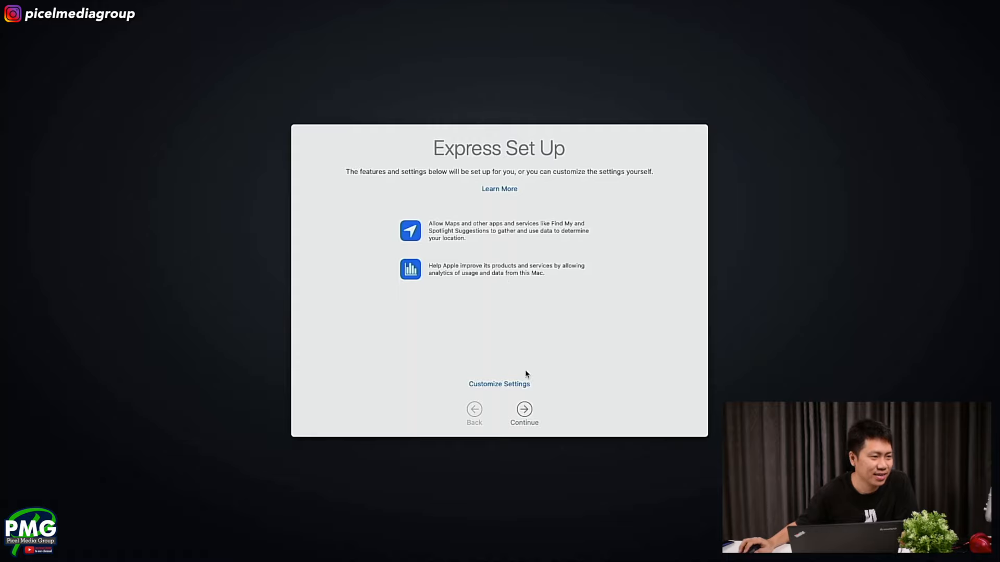
# - Accept the default Express Set Up, Analytics and Screen Time settings, leaving crash data sharing with app developers off
pyautogui.click(524, 409)
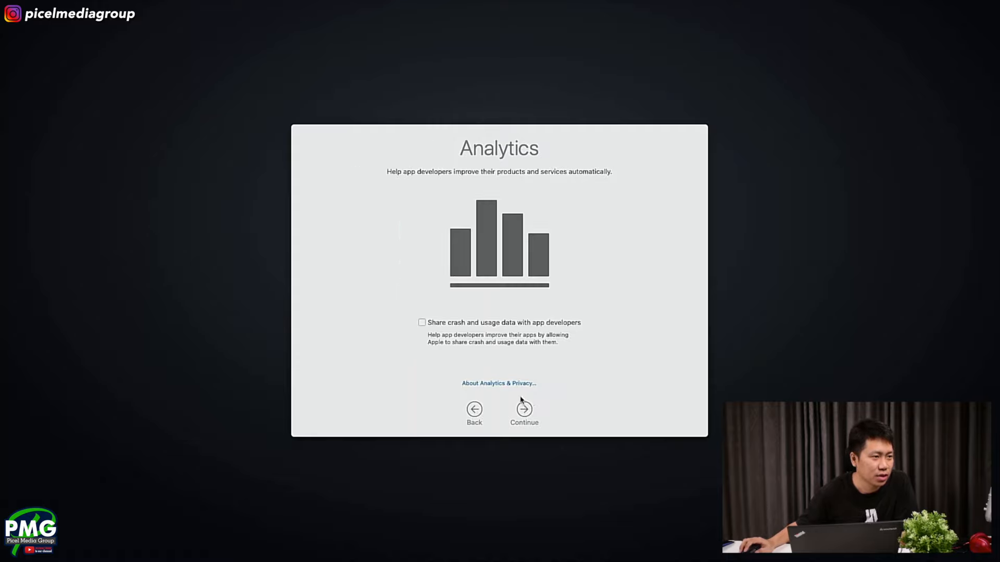
pyautogui.click(525, 410)
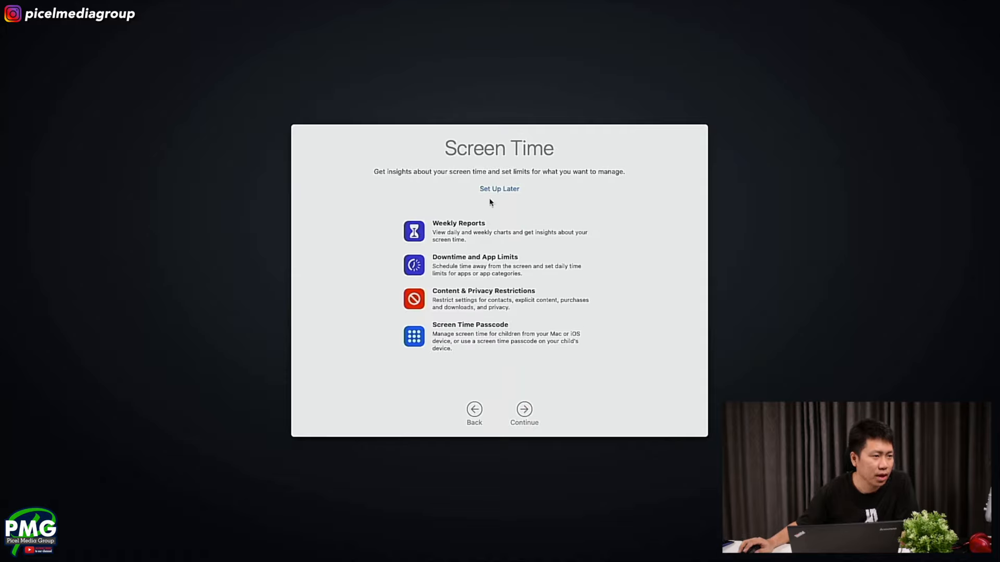
pyautogui.click(524, 411)
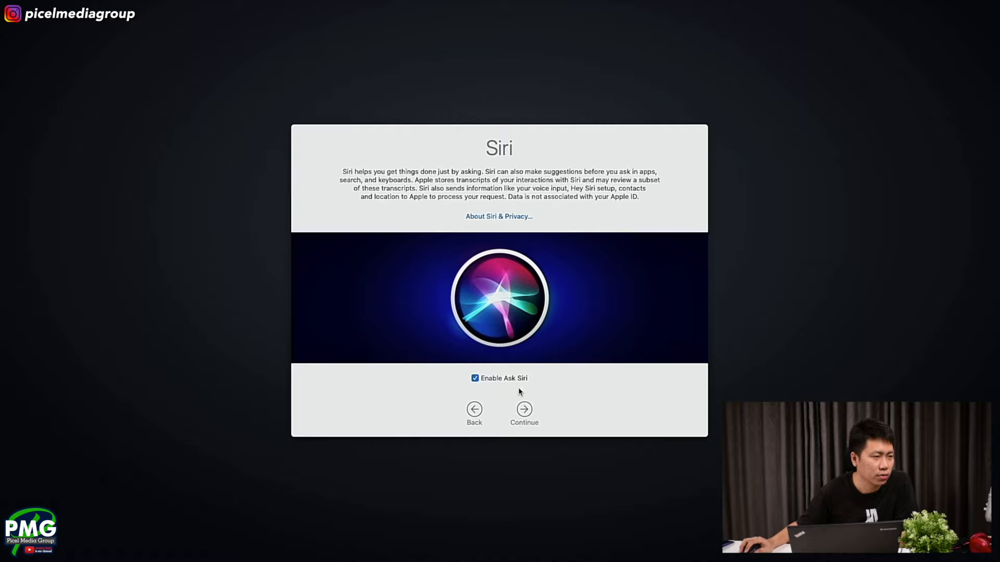
# - Enable Ask Siri in English (United Kingdom) and choose Not Now for sharing audio recordings
pyautogui.click(522, 409)
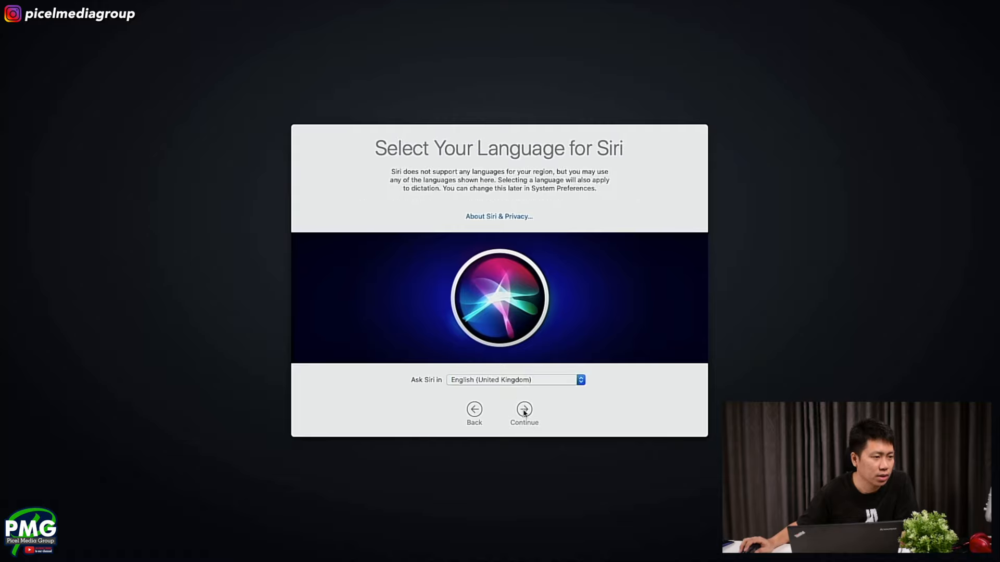
pyautogui.click(523, 409)
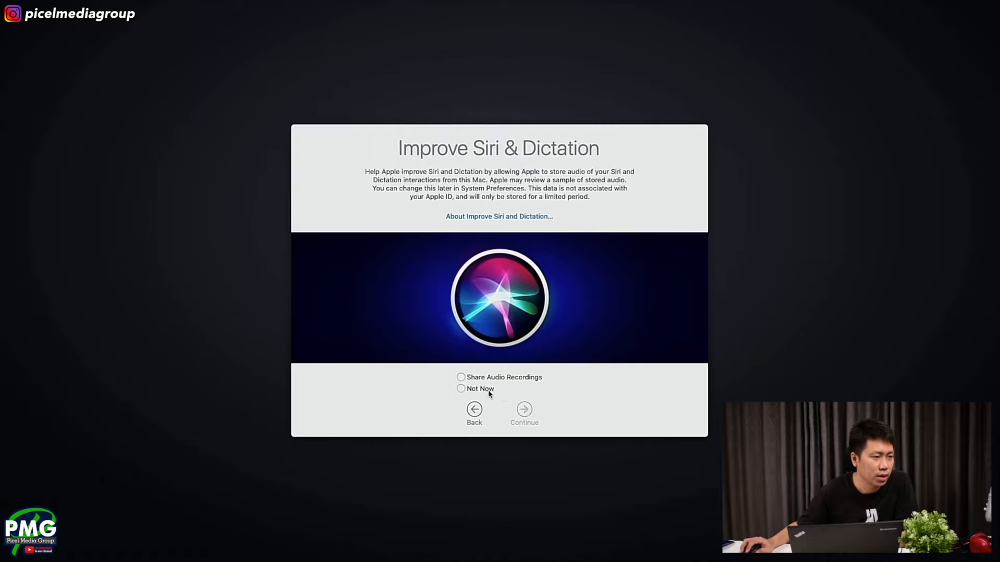
pyautogui.click(489, 389)
pyautogui.click(531, 410)
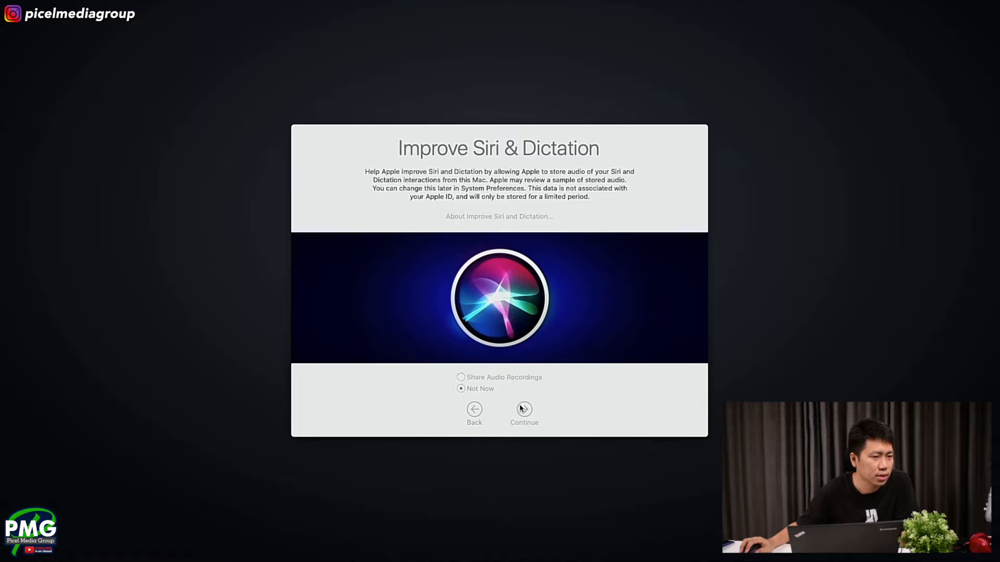
pyautogui.click(522, 409)
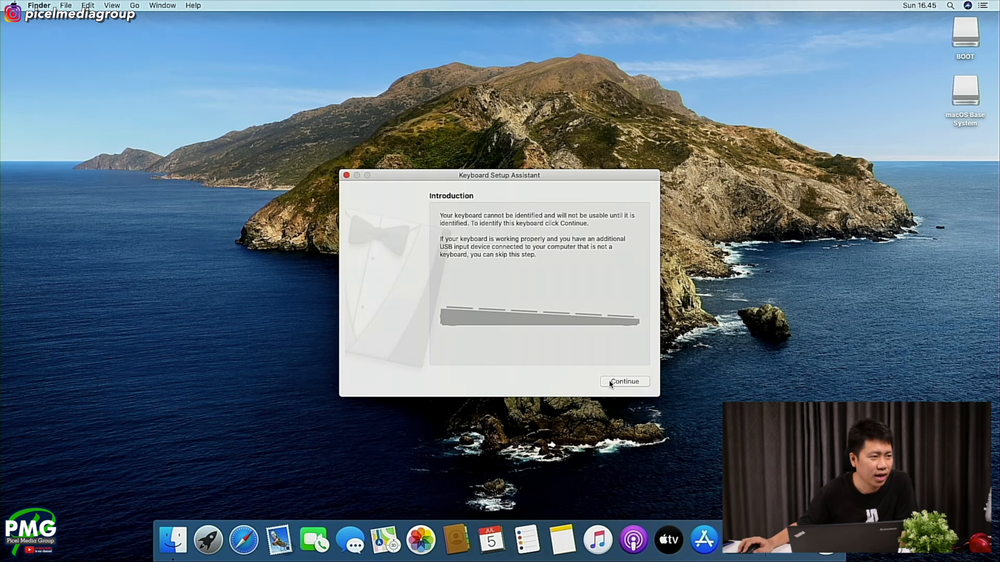
# - Dismiss the Keyboard Setup Assistant without identifying the keyboard
pyautogui.click(610, 382)
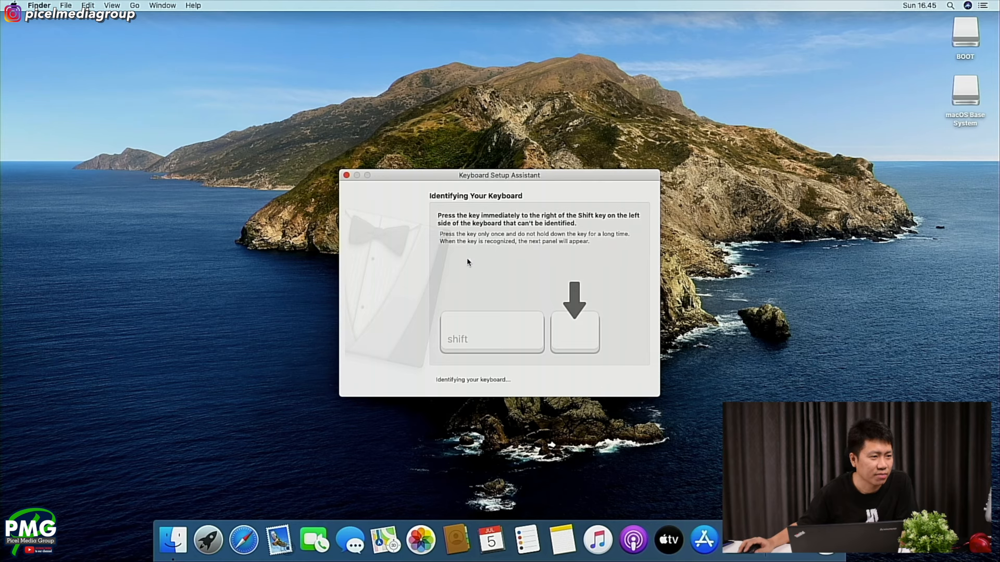
pyautogui.click(346, 175)
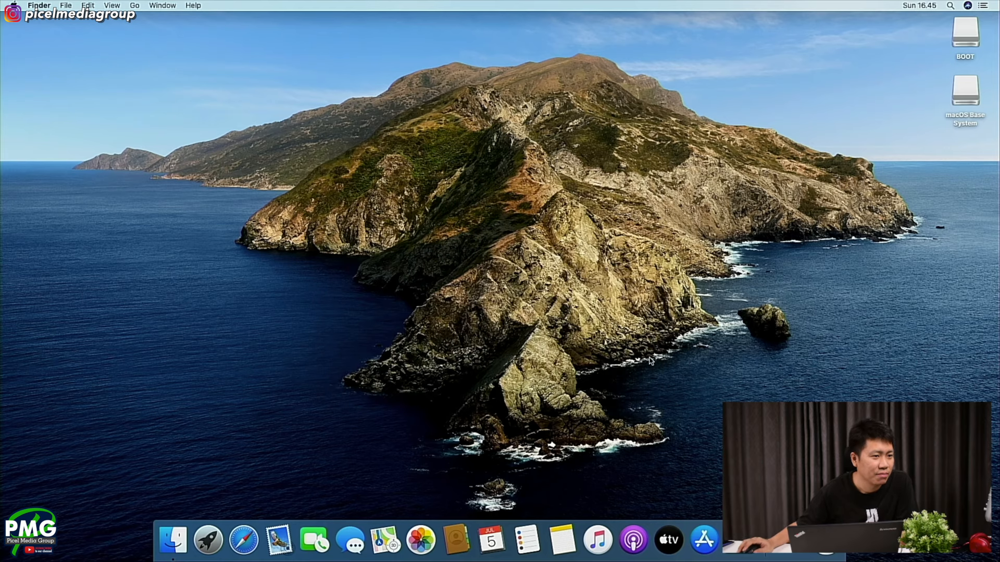
# - Open About This Mac and review the processor, memory and graphics details
pyautogui.click(12, 5)
pyautogui.click(42, 18)
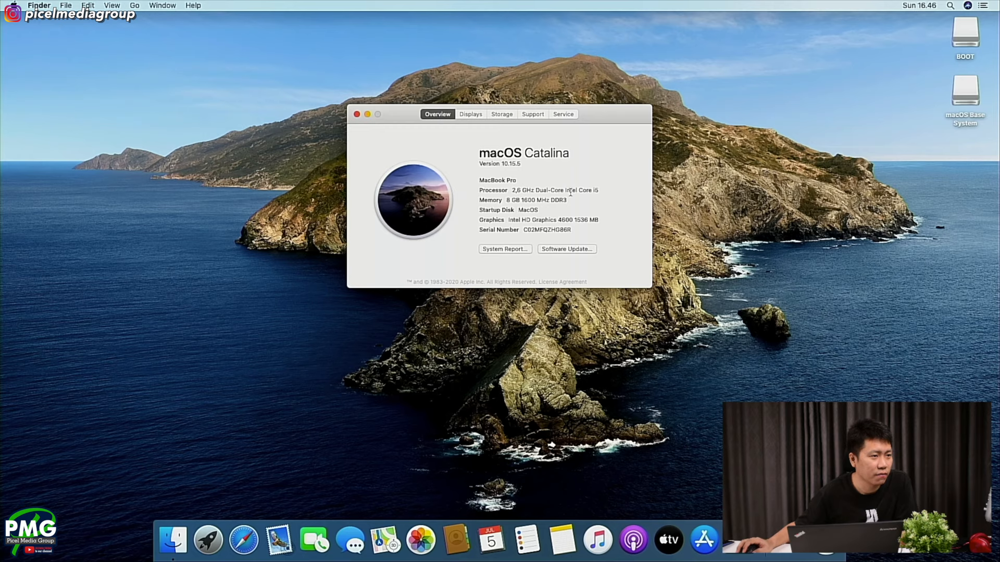
pyautogui.moveTo(512, 199); pyautogui.dragTo(581, 219)
pyautogui.click(548, 201)
pyautogui.click(587, 219)
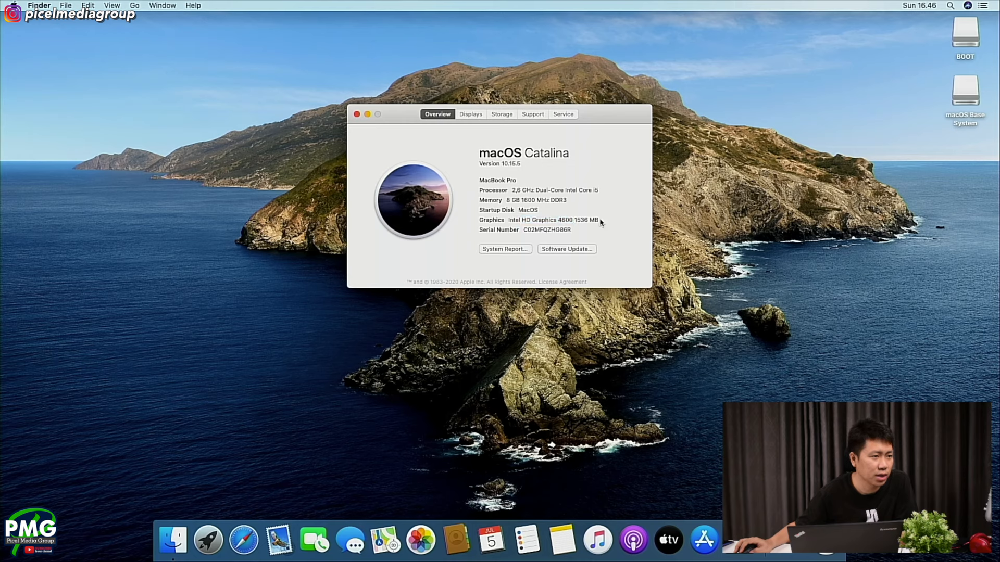
# - Examine the Graphics/Displays section of the system report, including the display resolution, and close the report
pyautogui.click(508, 249)
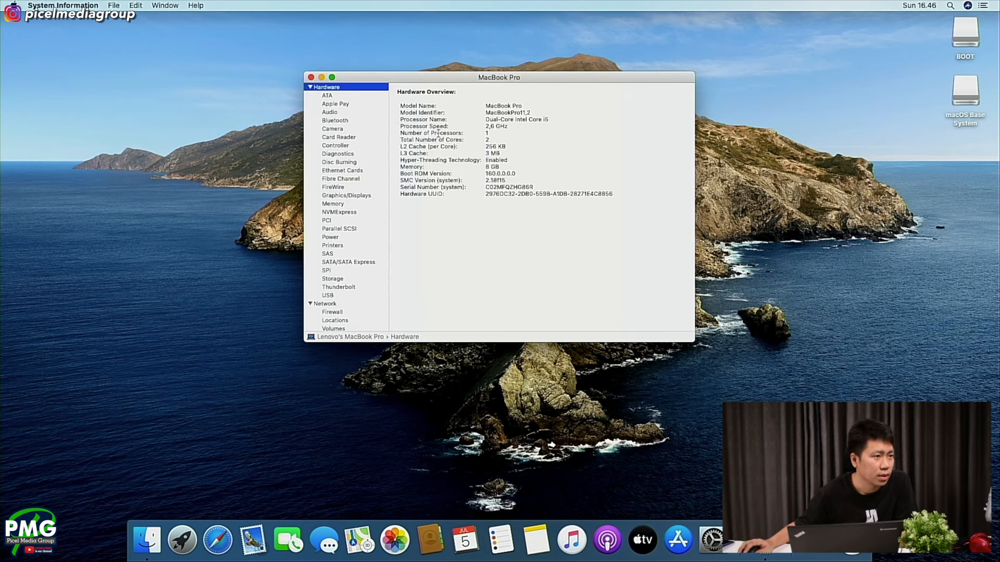
pyautogui.click(343, 146)
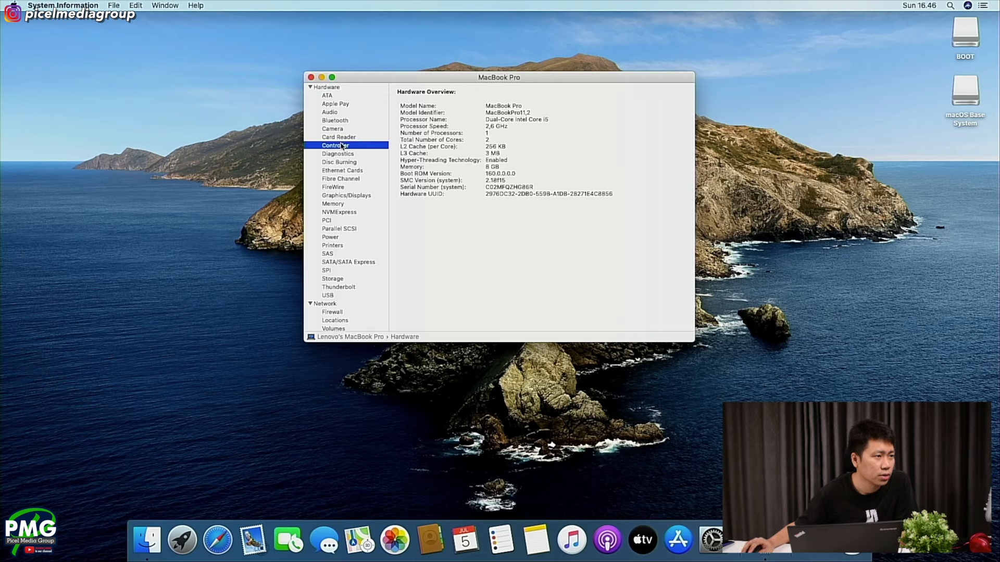
pyautogui.click(342, 154)
pyautogui.click(341, 163)
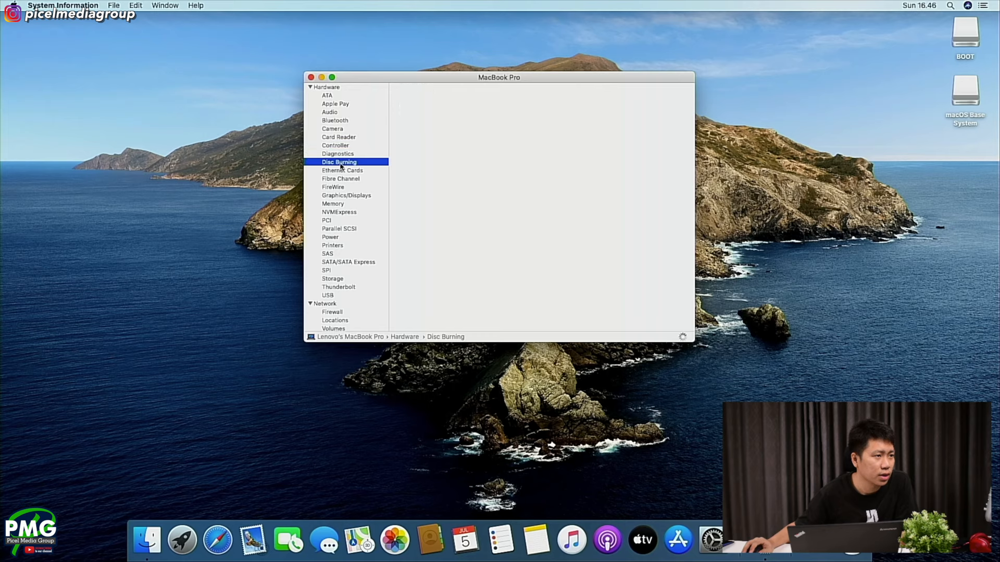
pyautogui.click(340, 195)
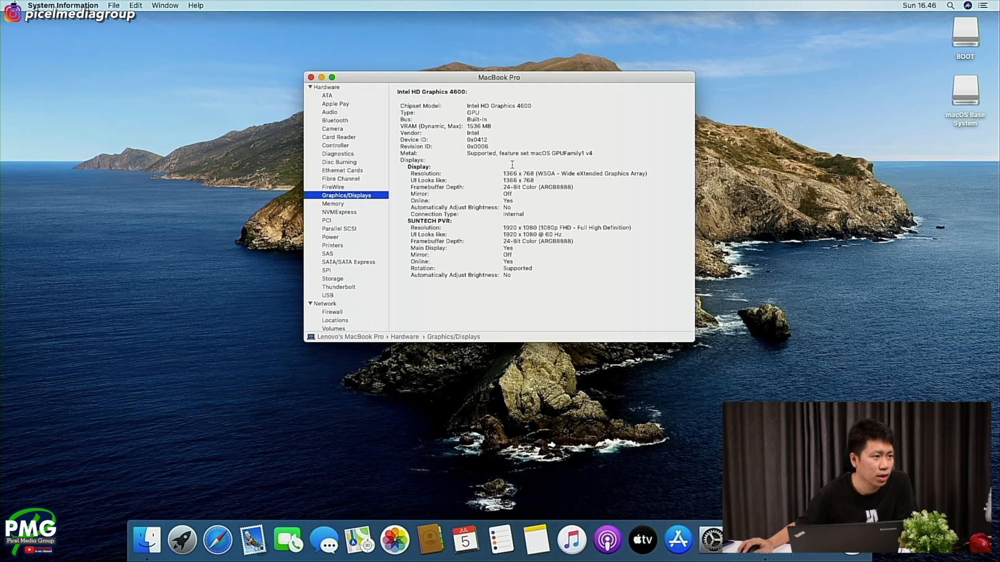
pyautogui.moveTo(503, 174); pyautogui.dragTo(617, 173)
pyautogui.click(618, 173)
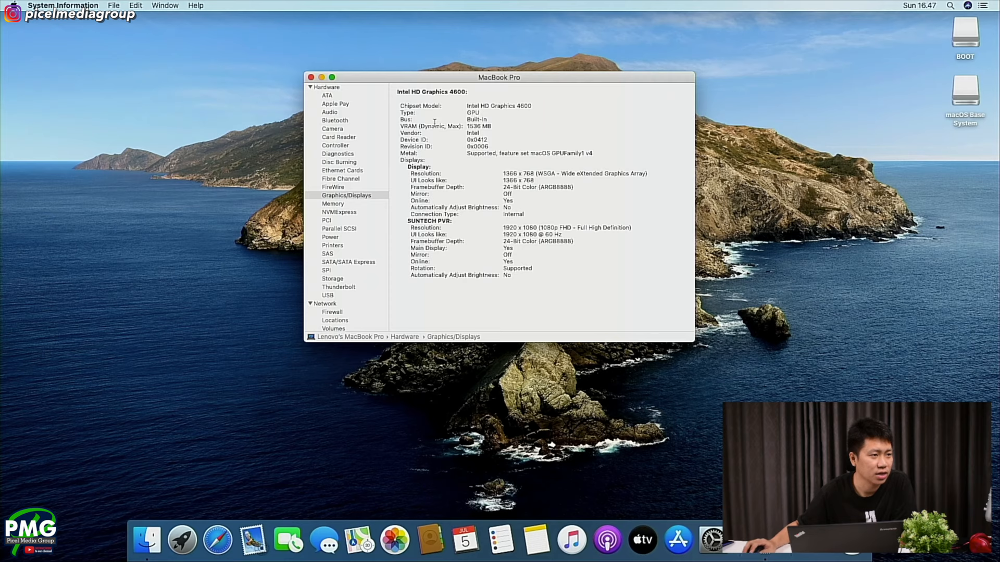
pyautogui.click(311, 79)
# - Review the Displays preferences for display, arrangement, color and Night Shift, and close the open windows
pyautogui.rightClick(470, 89)
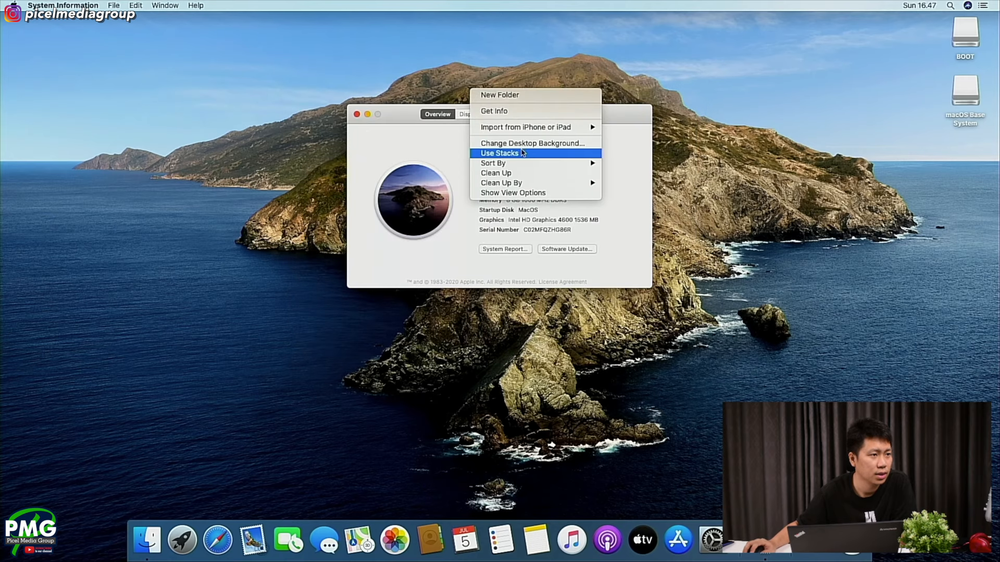
pyautogui.click(711, 545)
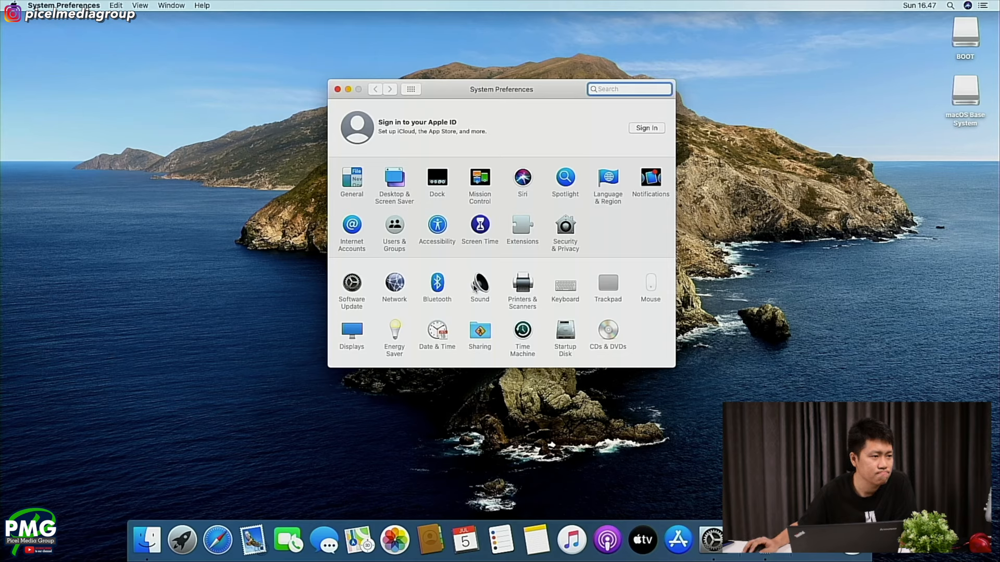
pyautogui.click(356, 330)
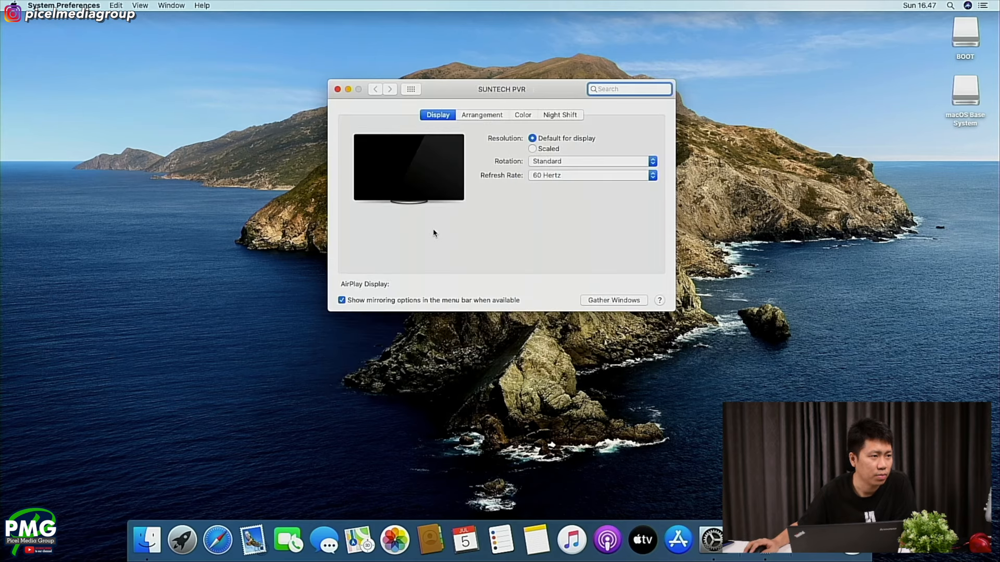
pyautogui.click(501, 116)
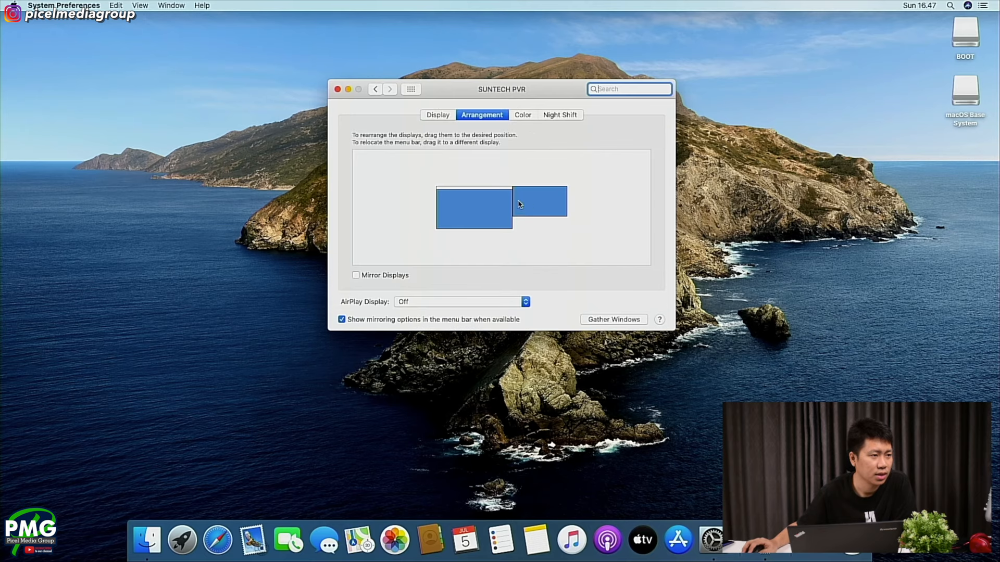
pyautogui.click(448, 115)
pyautogui.click(503, 118)
pyautogui.click(521, 116)
pyautogui.click(554, 115)
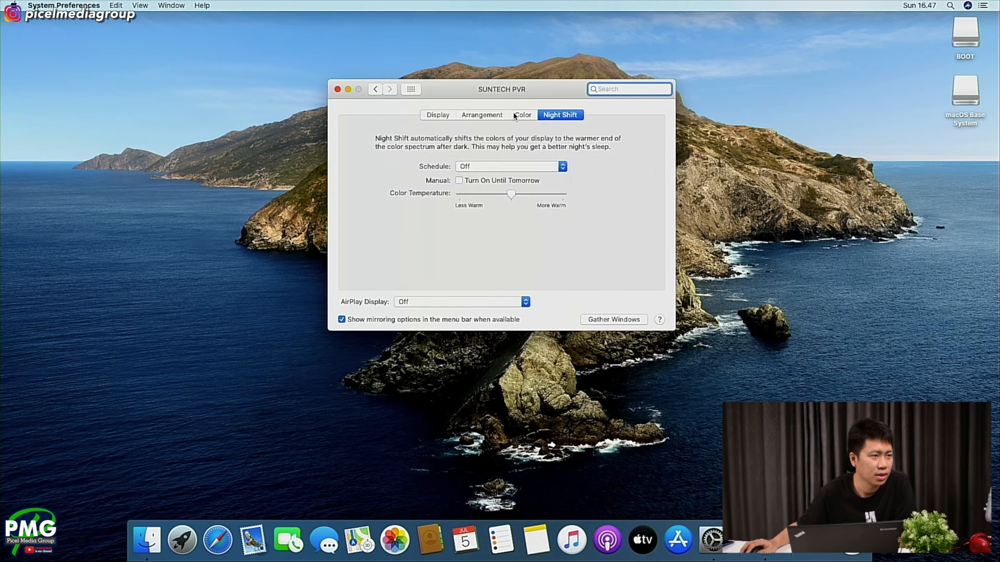
pyautogui.click(338, 90)
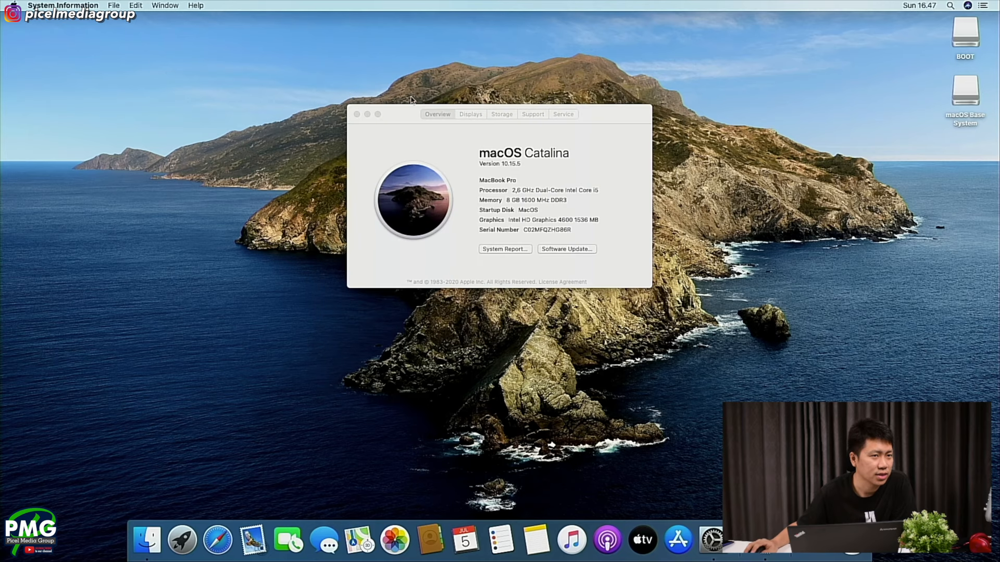
pyautogui.click(356, 114)
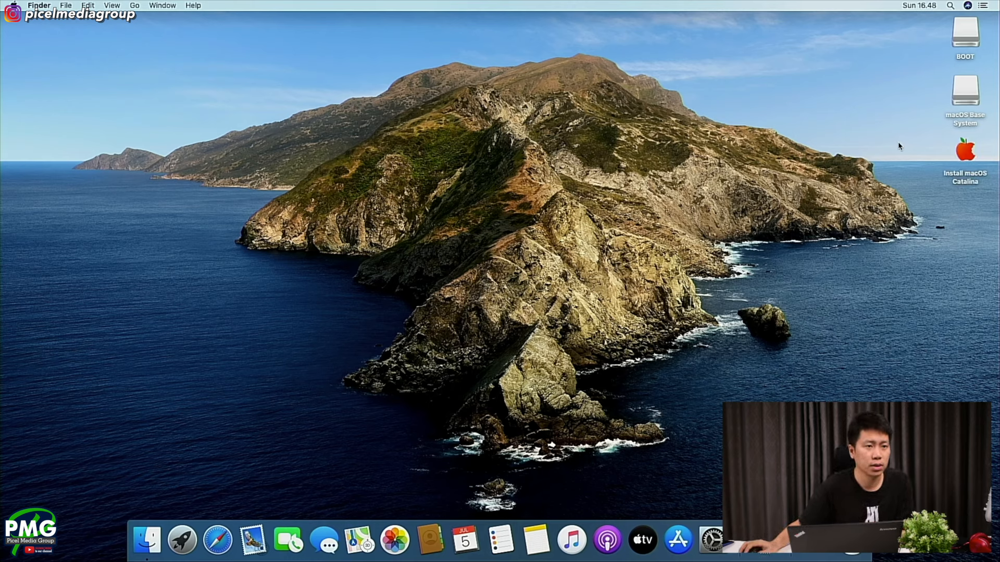
# - Copy Clover Configurator from the FILES folder of the Install macOS Catalina volume to the desktop
pyautogui.click(956, 159)
pyautogui.doubleClick(956, 159)
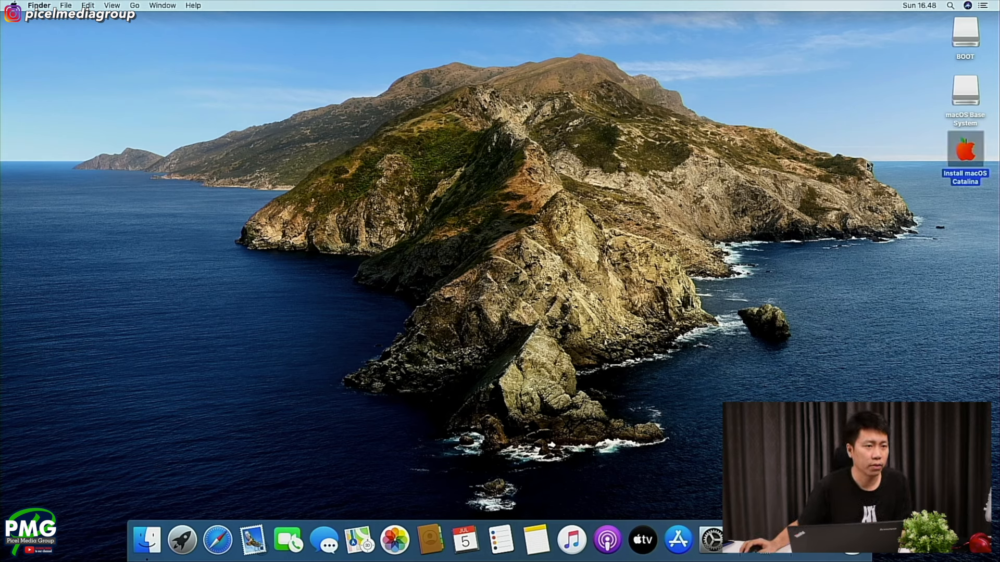
pyautogui.click(460, 134)
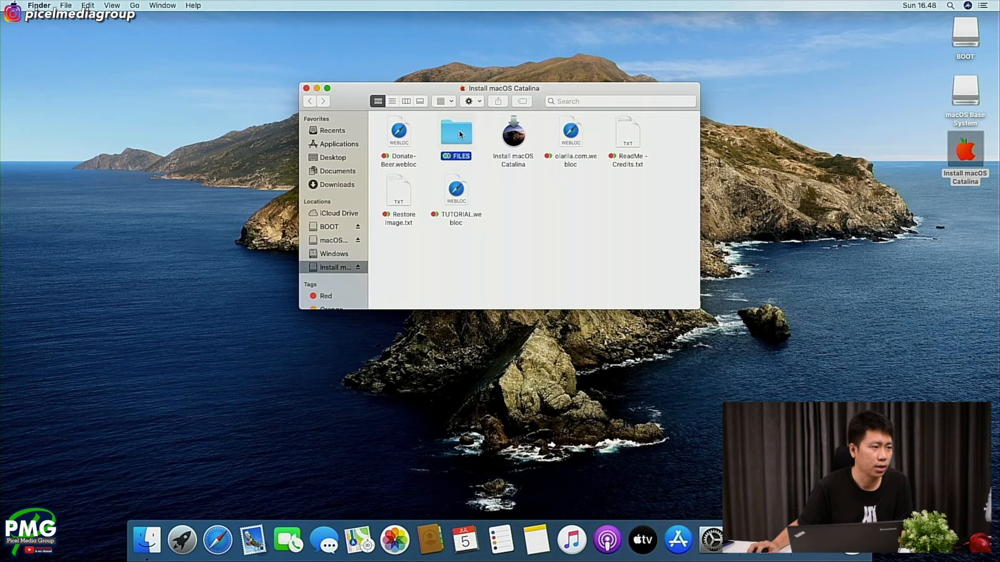
pyautogui.doubleClick(459, 134)
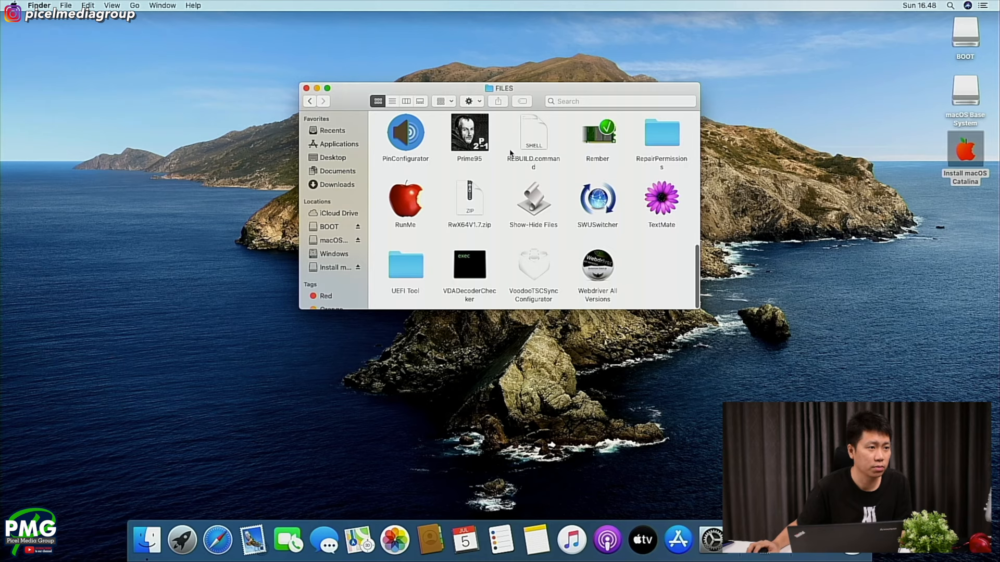
pyautogui.scroll(5, 508, 150)
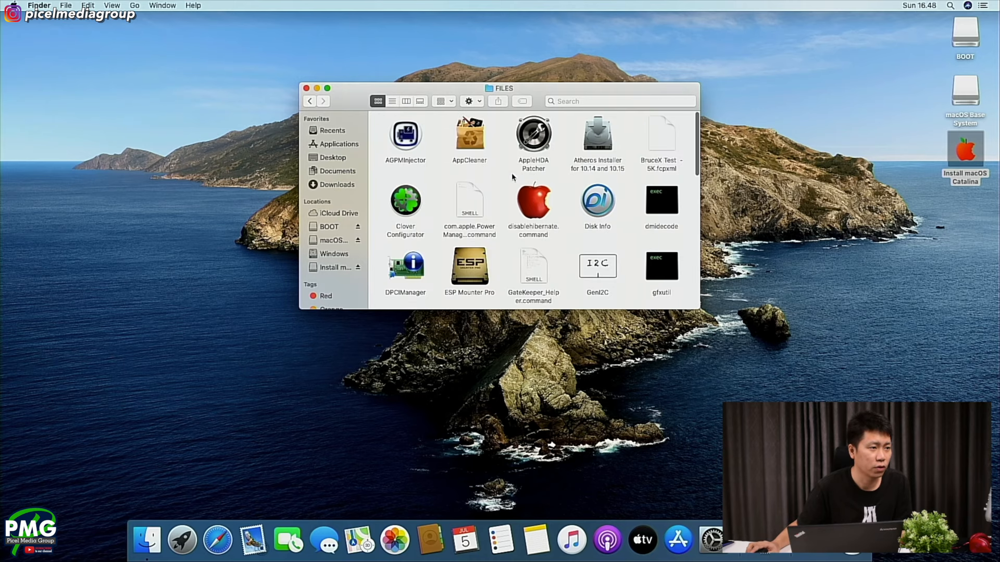
pyautogui.moveTo(405, 207); pyautogui.dragTo(790, 199)
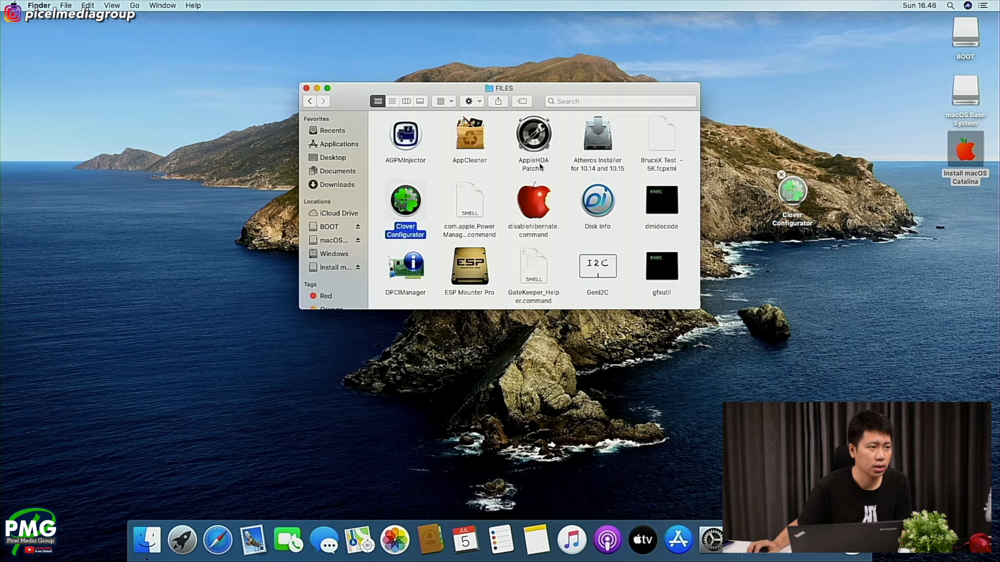
pyautogui.click(307, 88)
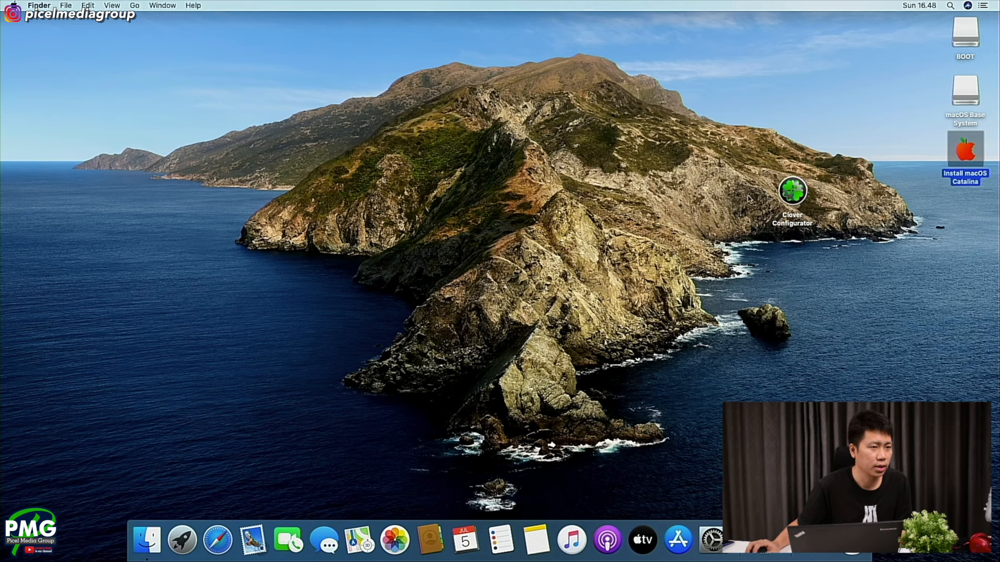
# - Launch Clover Configurator and list the EFI partitions with Mount EFI, allowing access to files on the removable volume
pyautogui.doubleClick(790, 191)
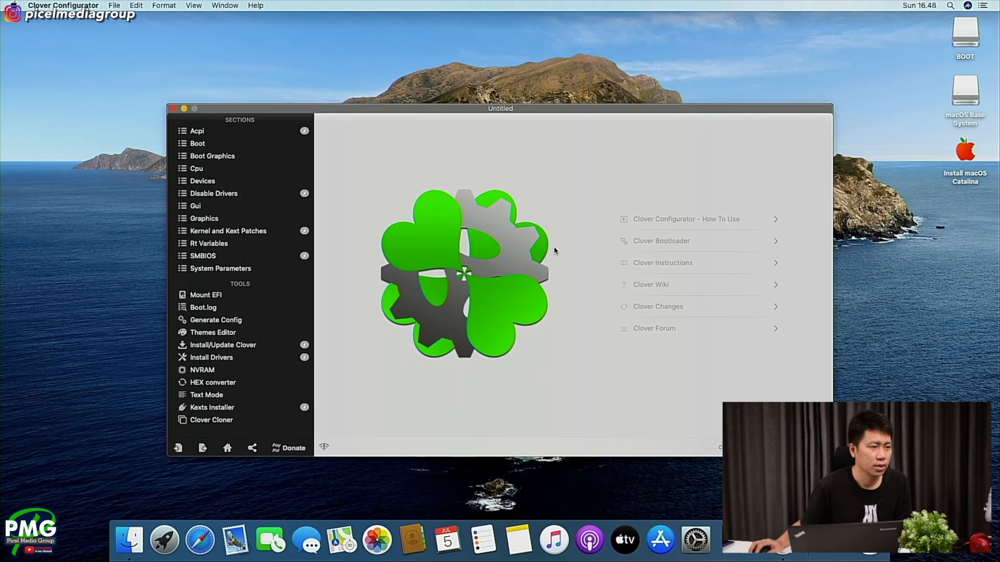
pyautogui.moveTo(507, 109); pyautogui.dragTo(474, 87)
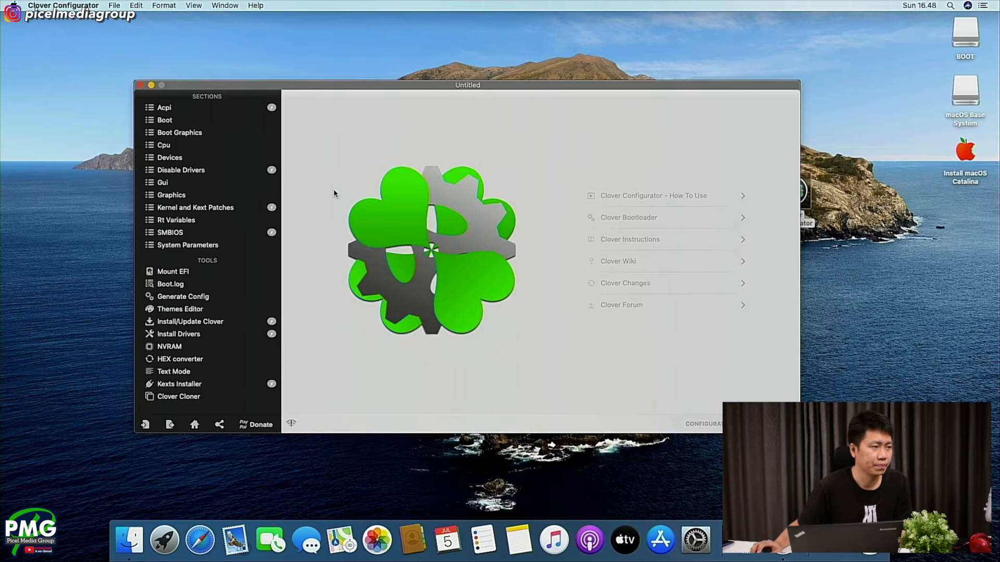
pyautogui.click(186, 269)
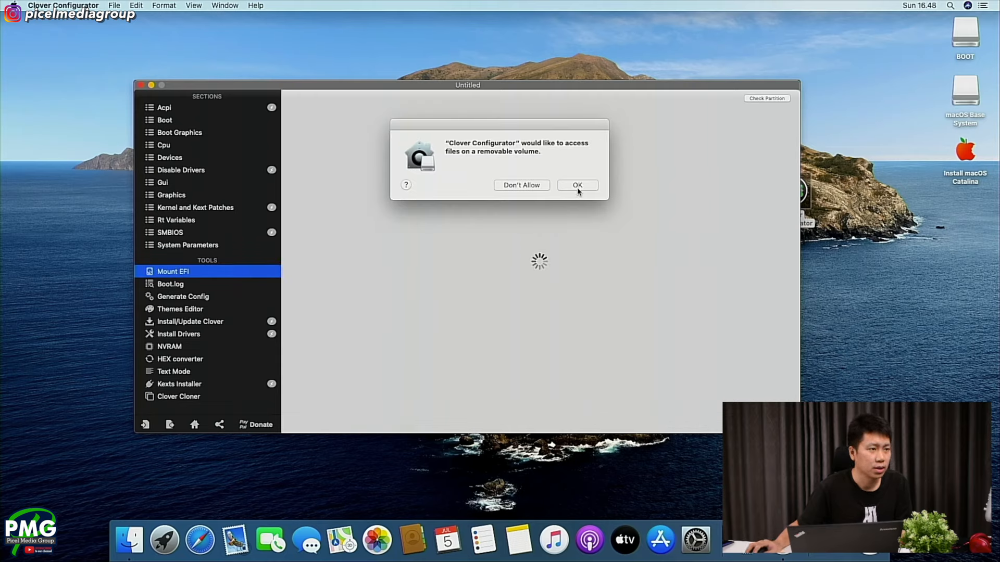
pyautogui.click(576, 191)
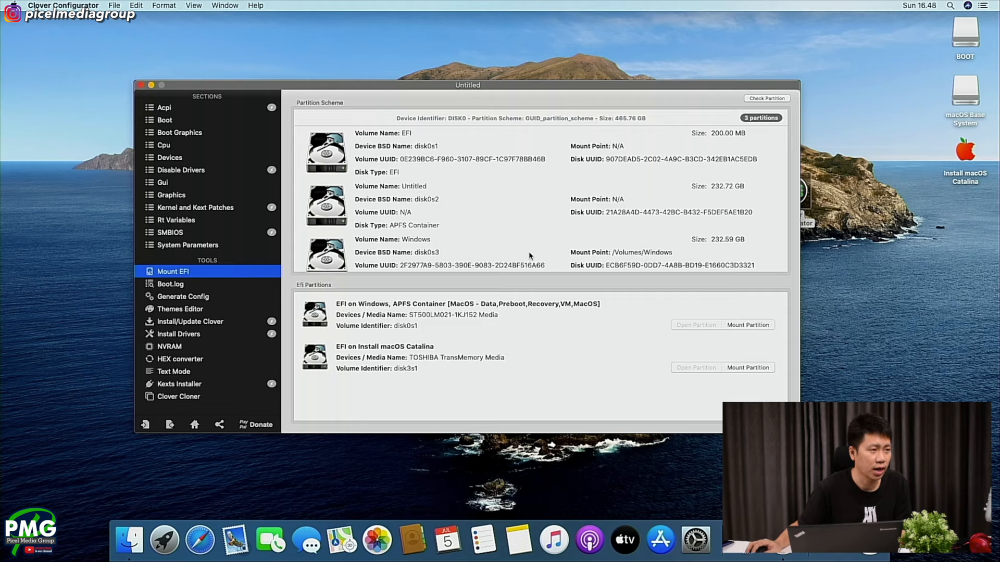
# - Mount the EFI partition of the internal ST500LM021-1KJ152 drive, authorizing with the account password, and open the partition
pyautogui.click(748, 325)
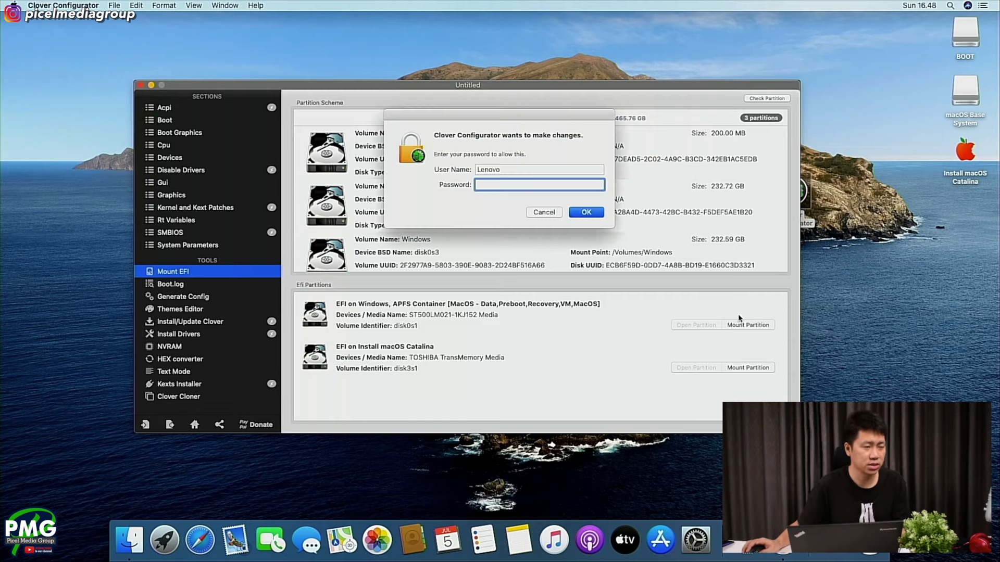
pyautogui.write('1234')
pyautogui.press('Return')
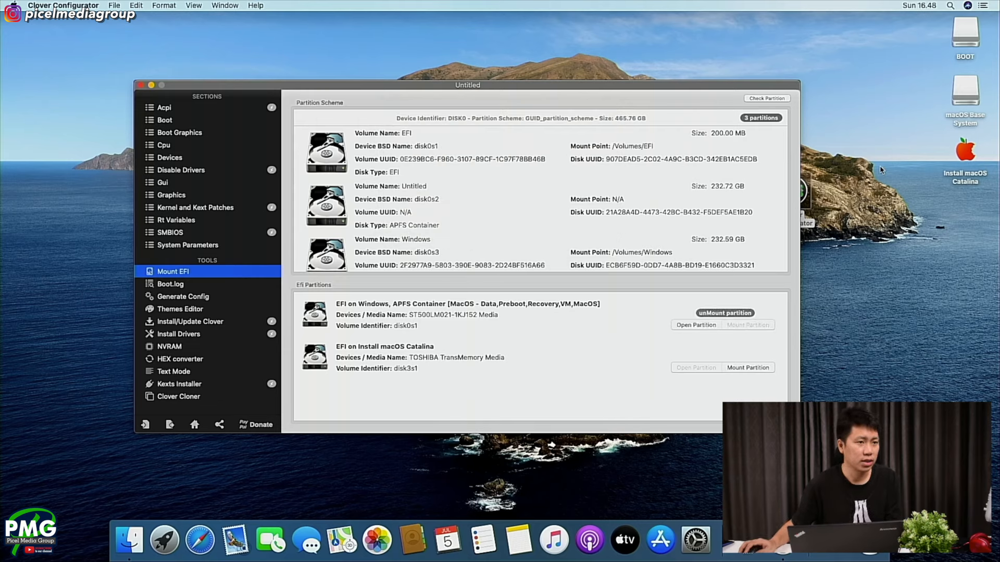
pyautogui.click(692, 327)
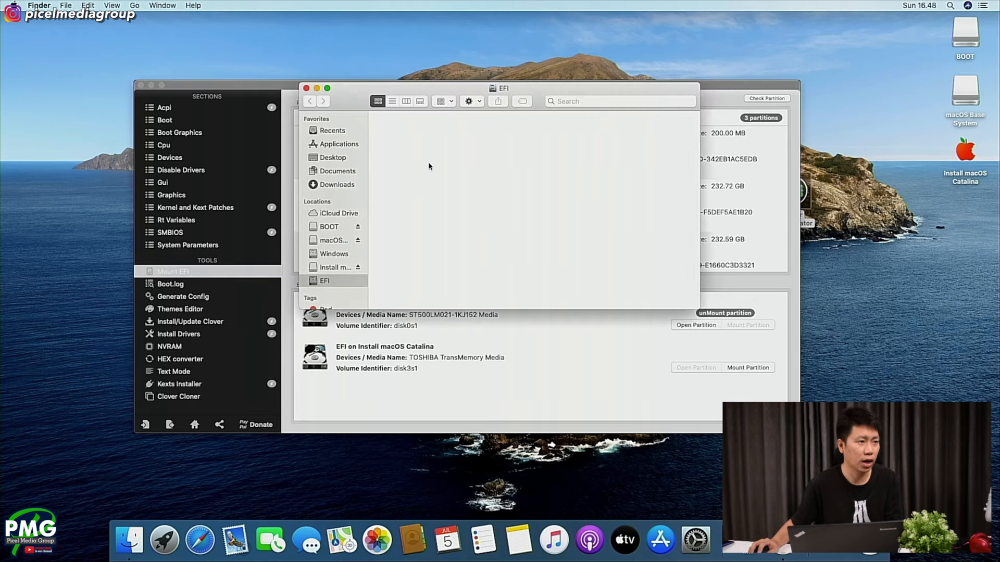
# - Copy the boot file and the EFI folder from the BOOT volume to the internal drive's EFI partition
pyautogui.doubleClick(965, 48)
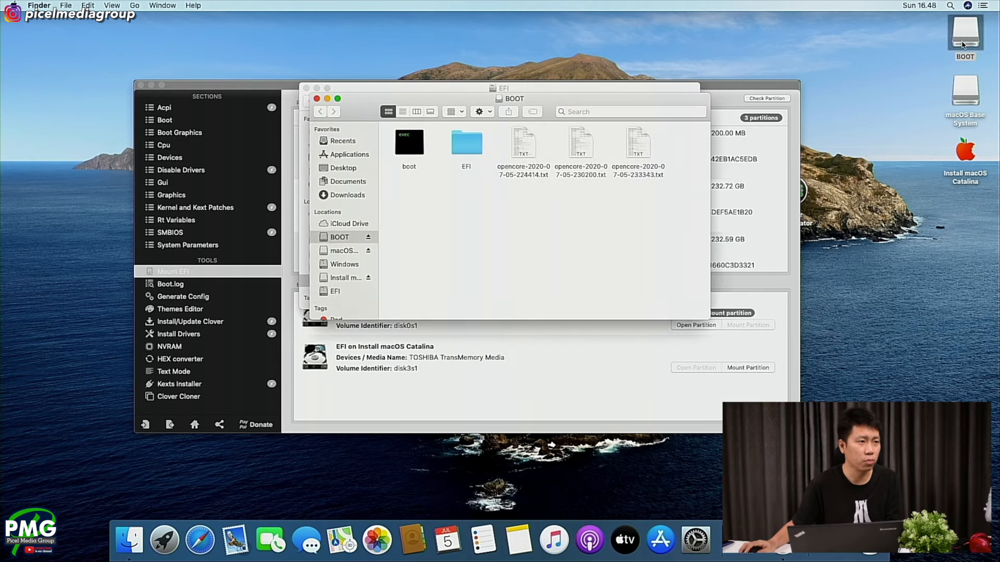
pyautogui.moveTo(551, 110); pyautogui.dragTo(609, 190)
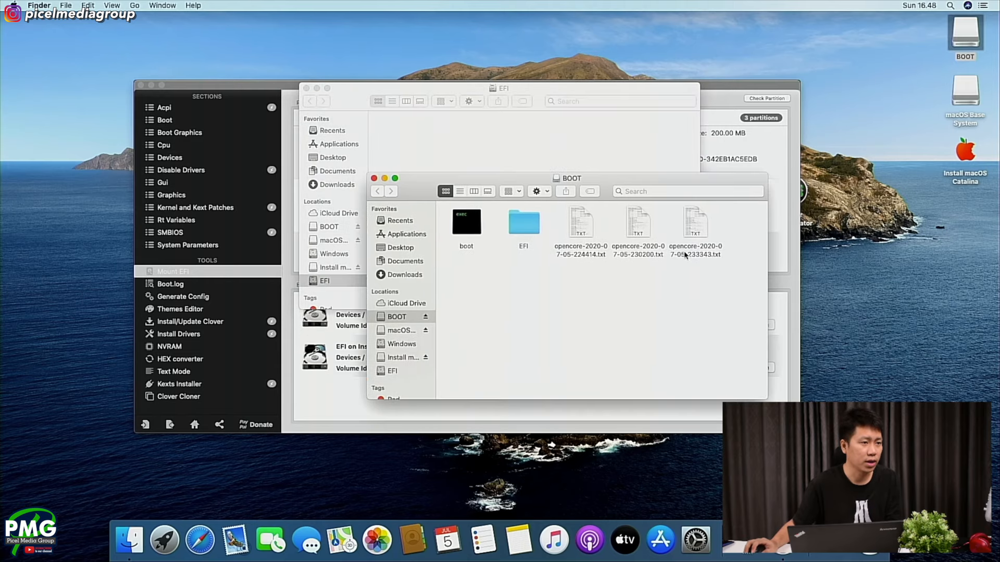
pyautogui.moveTo(712, 271); pyautogui.dragTo(467, 230)
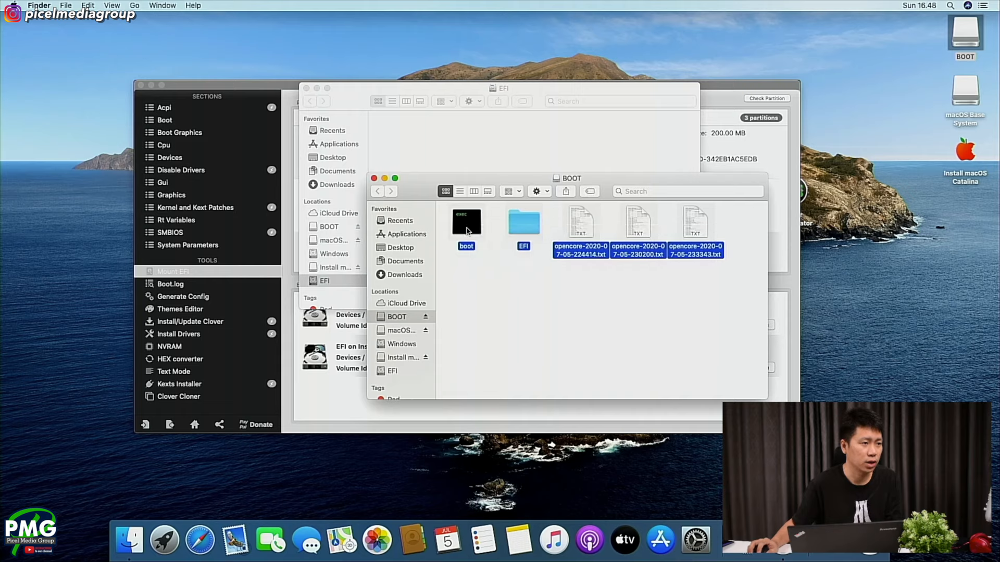
pyautogui.moveTo(551, 292); pyautogui.dragTo(469, 151)
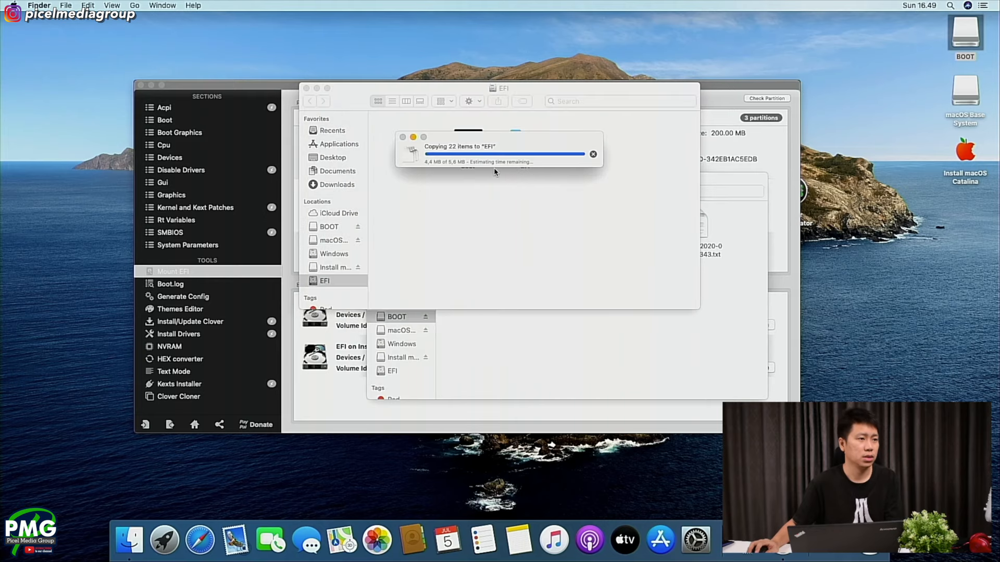
# - Eject both volumes of the BOOT disk and the Install macOS Catalina volume
pyautogui.rightClick(955, 37)
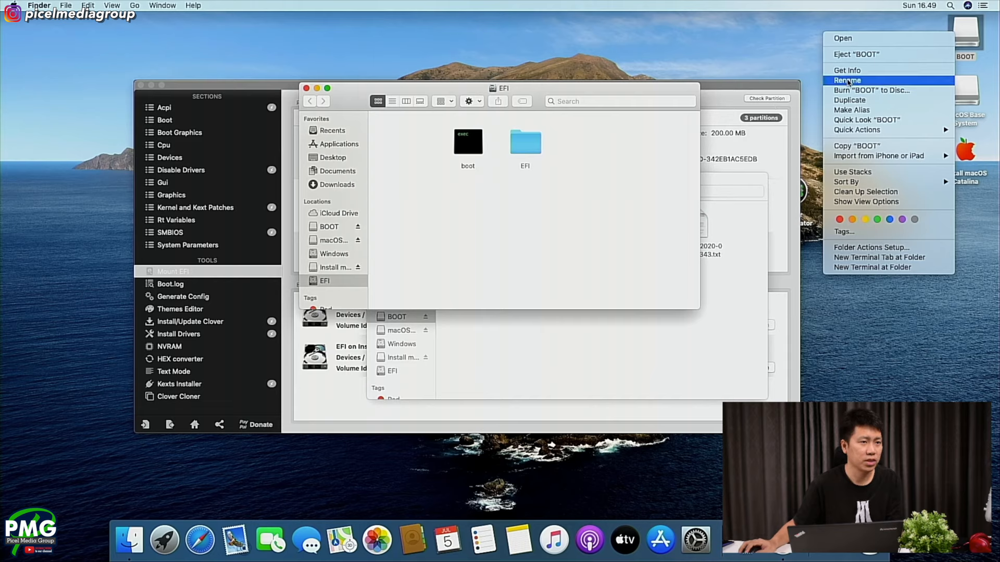
pyautogui.click(846, 55)
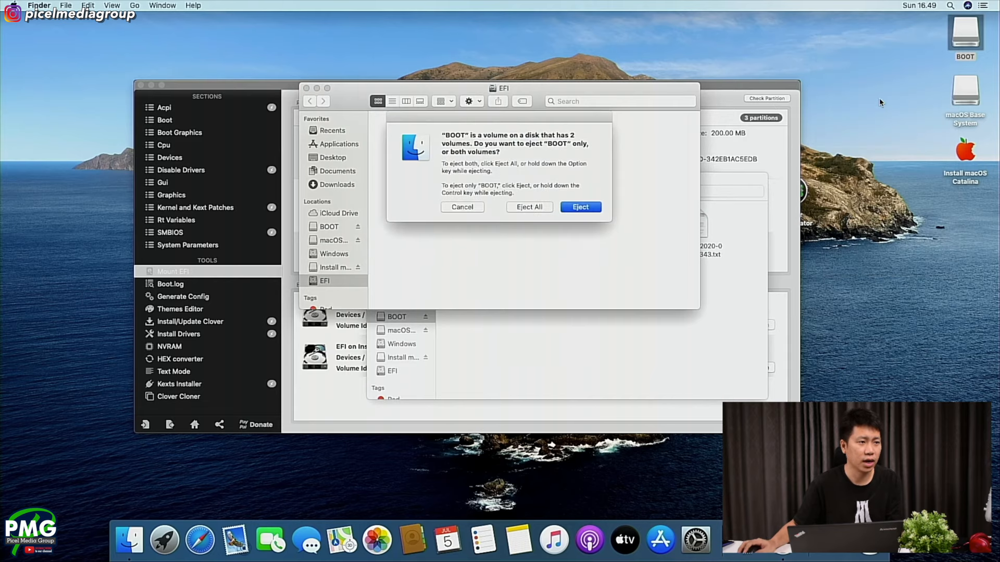
pyautogui.click(536, 208)
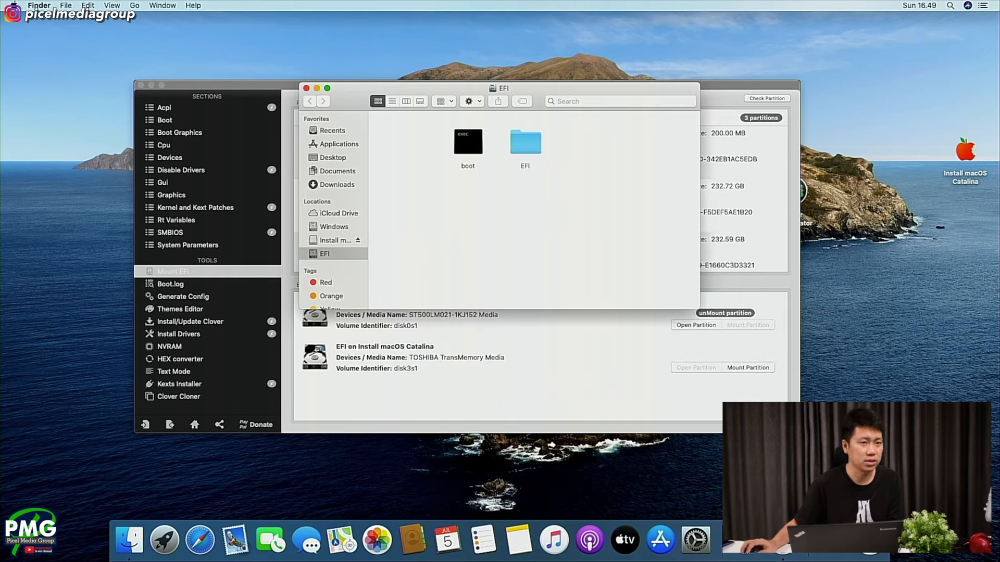
pyautogui.rightClick(964, 156)
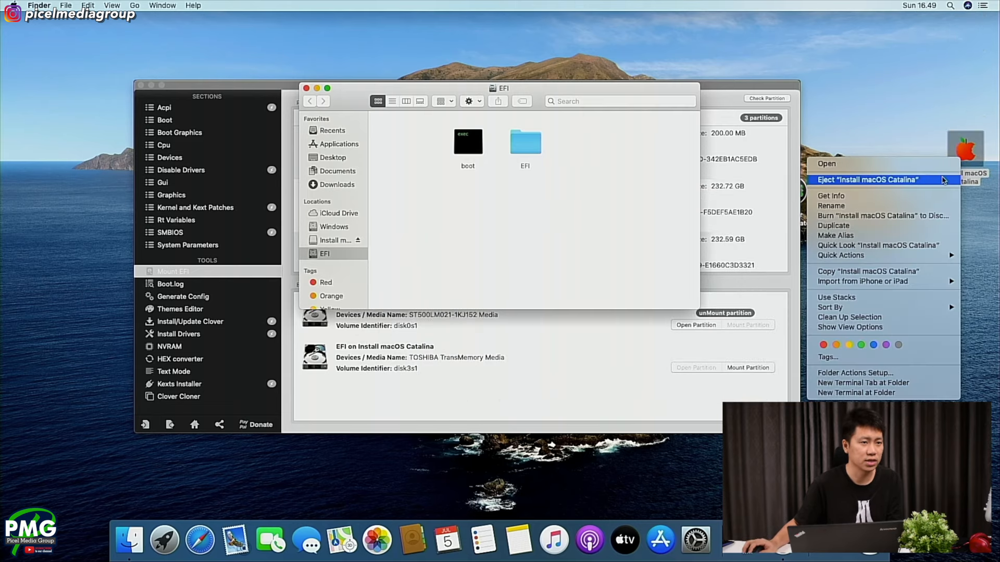
pyautogui.click(945, 179)
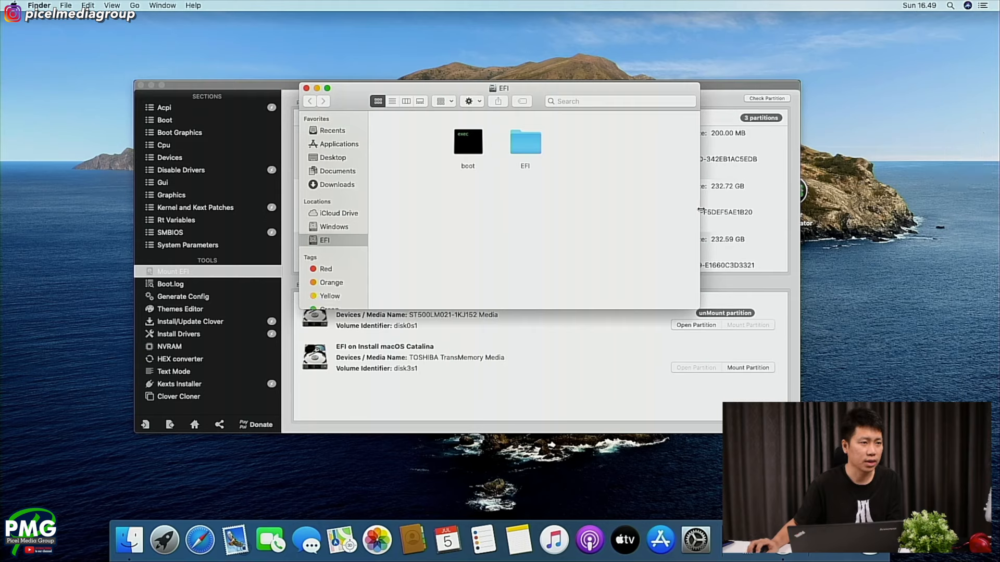
# - Restart the computer, keeping the option to reopen windows when logging back in
pyautogui.click(3, 5)
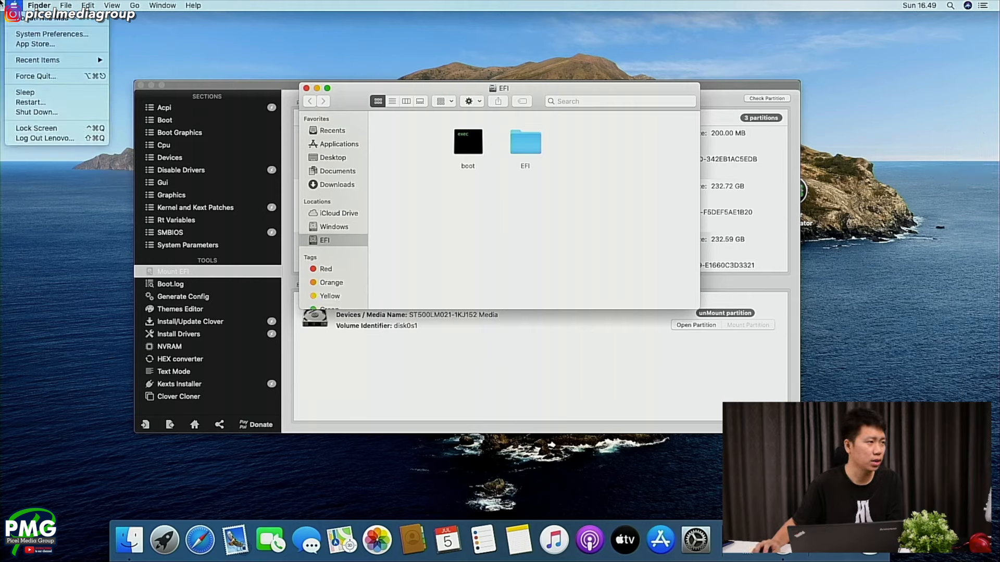
pyautogui.click(37, 103)
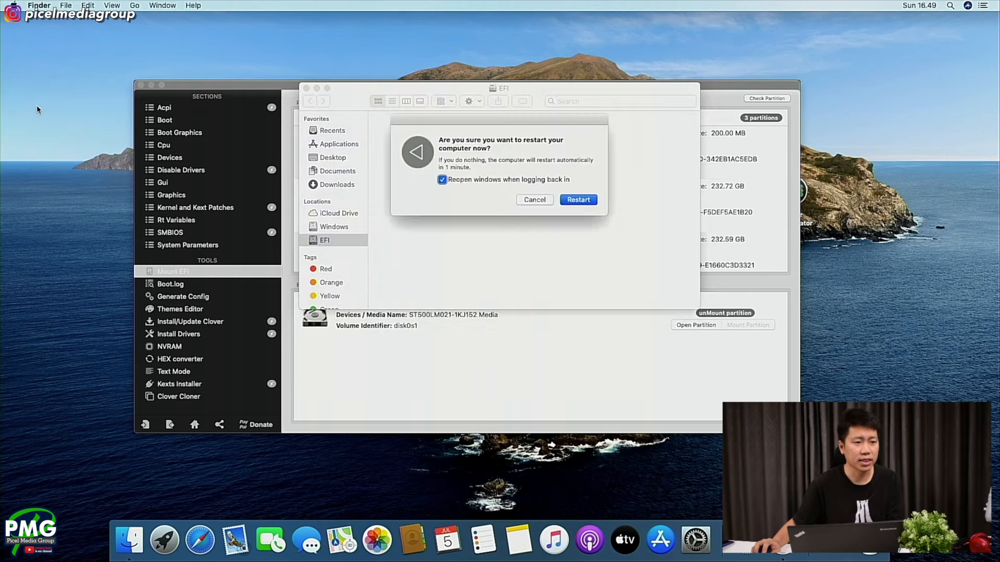
pyautogui.click(578, 200)
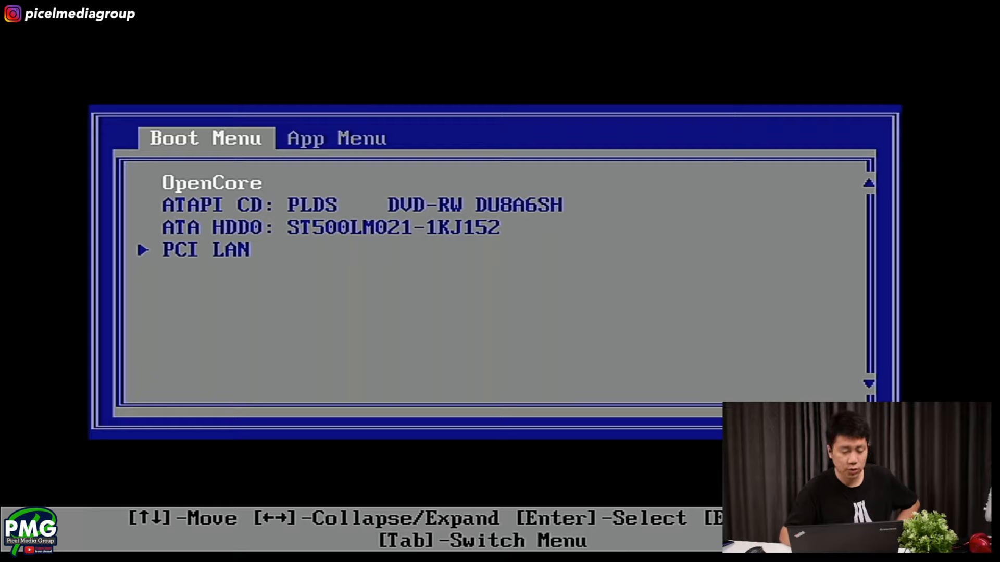
# - Boot OpenCore from the boot menu and start the MacOS entry in its operating system list
pyautogui.press('Return')
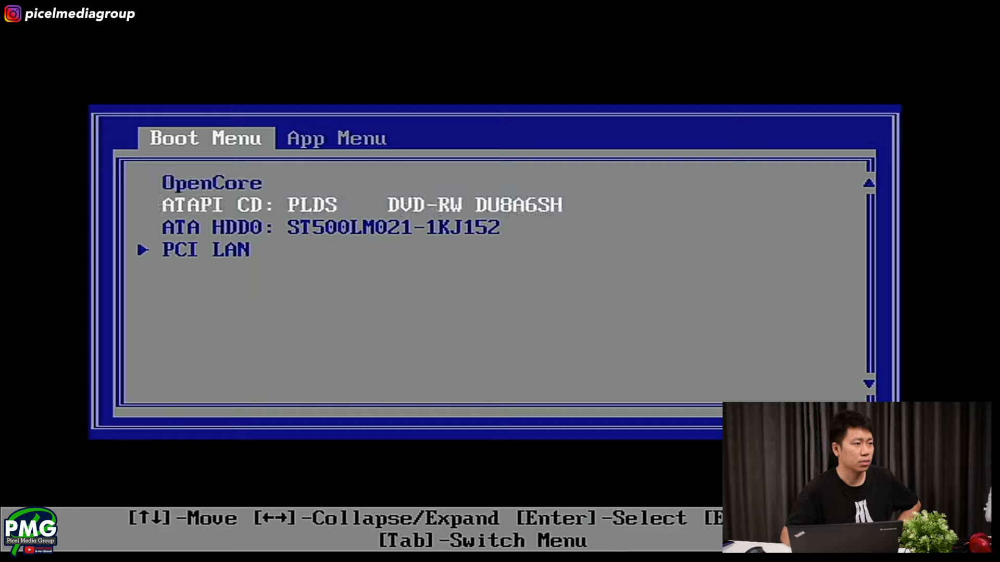
pyautogui.press('Return')
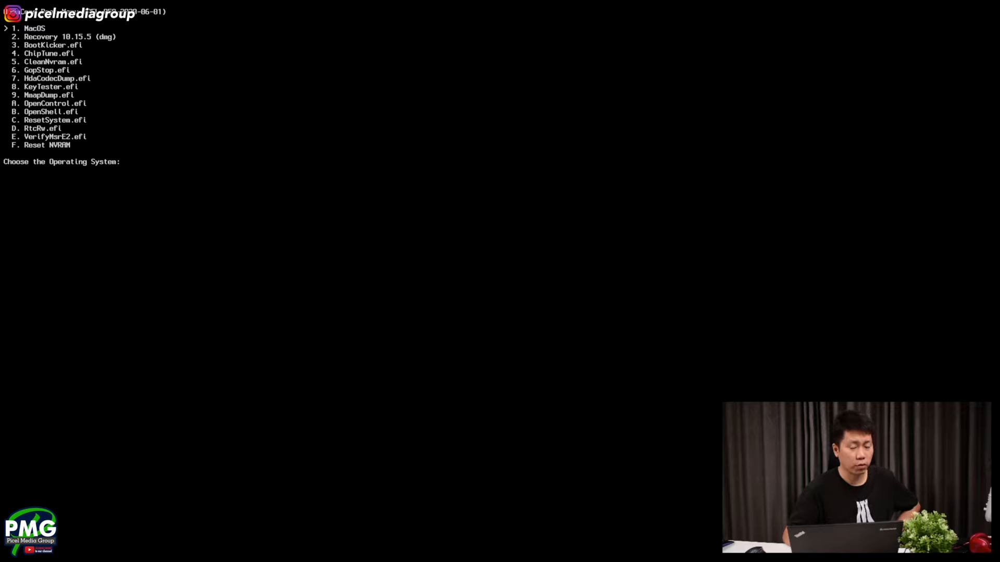
pyautogui.press('Return')
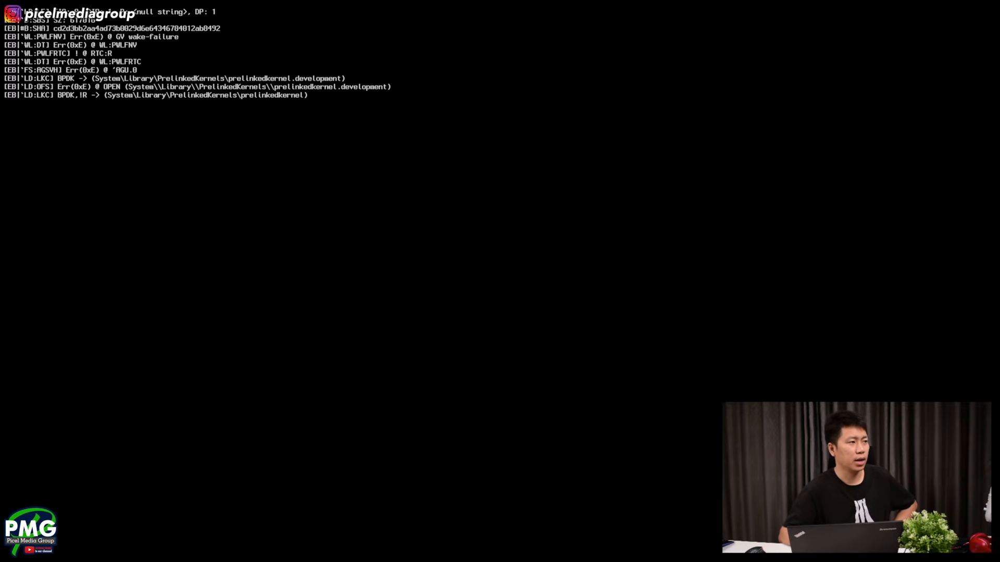